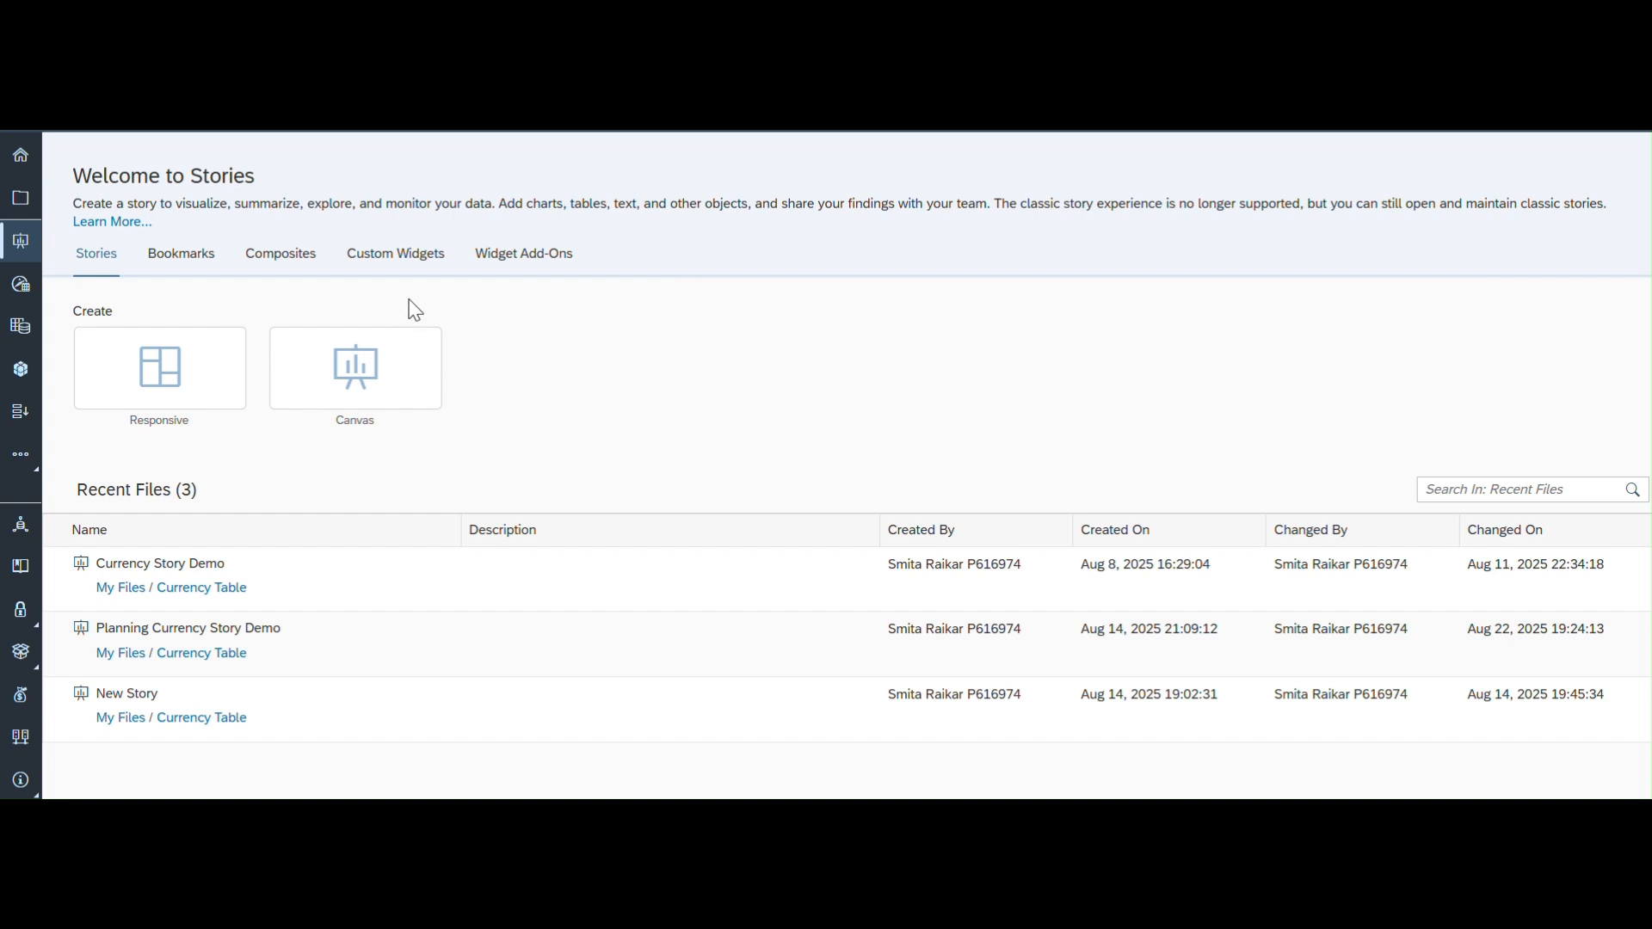
Step: Open the AM_Currency_Conversion_Usecase model in the Modeler and switch to its calculation management
left_click(22, 369)
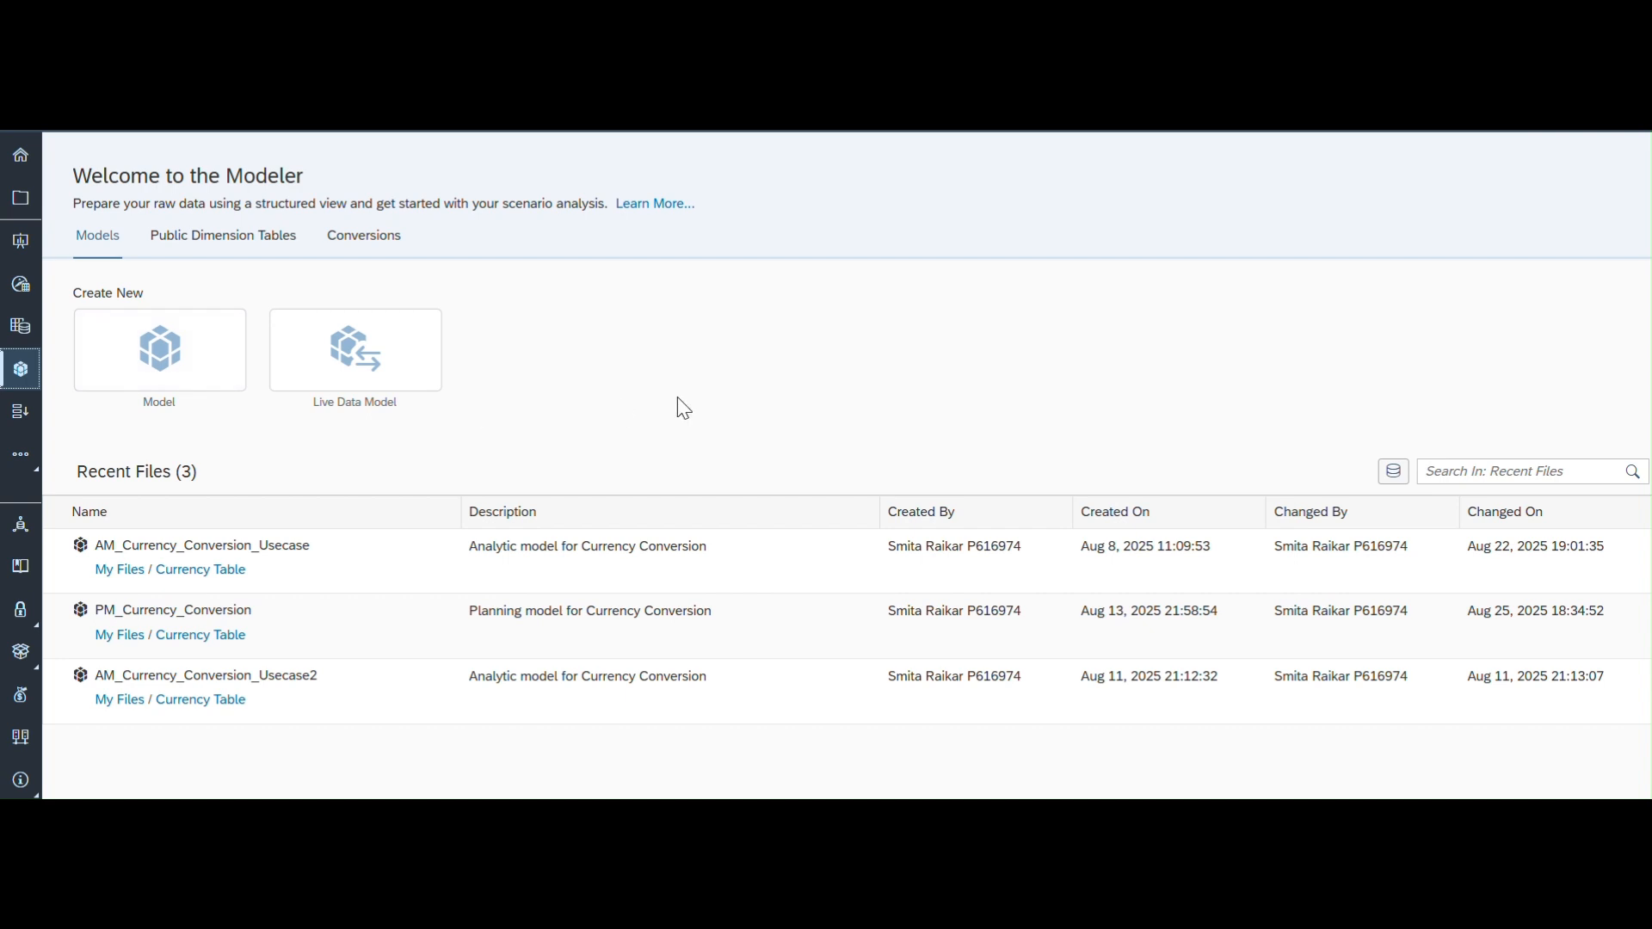
left_click(231, 546)
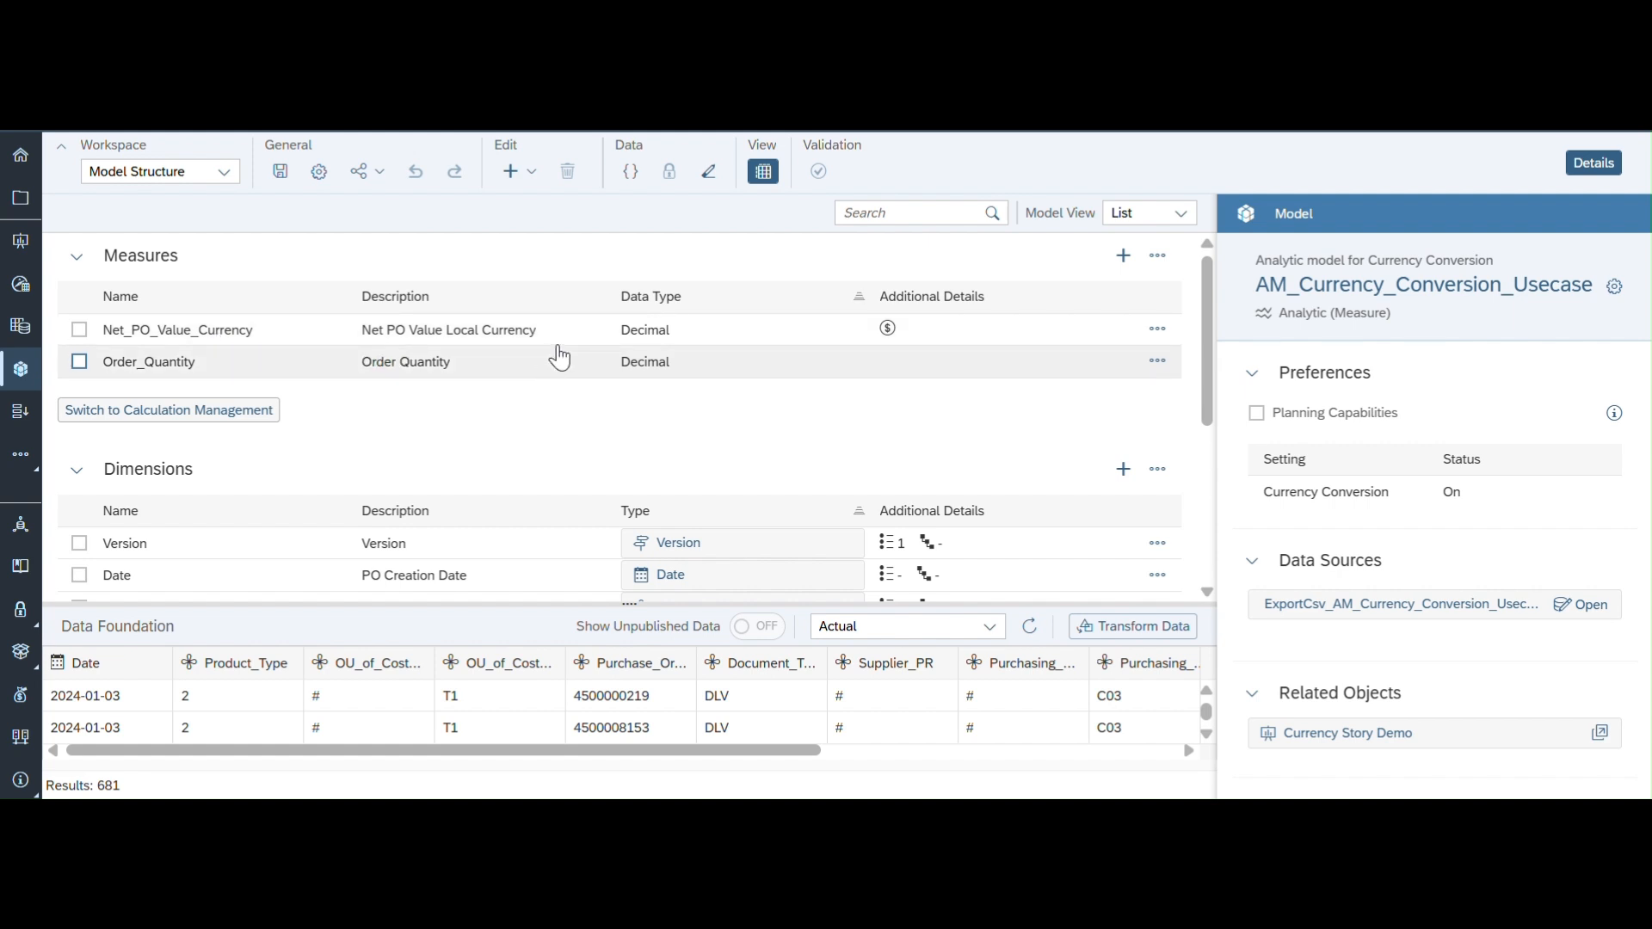
left_click(231, 422)
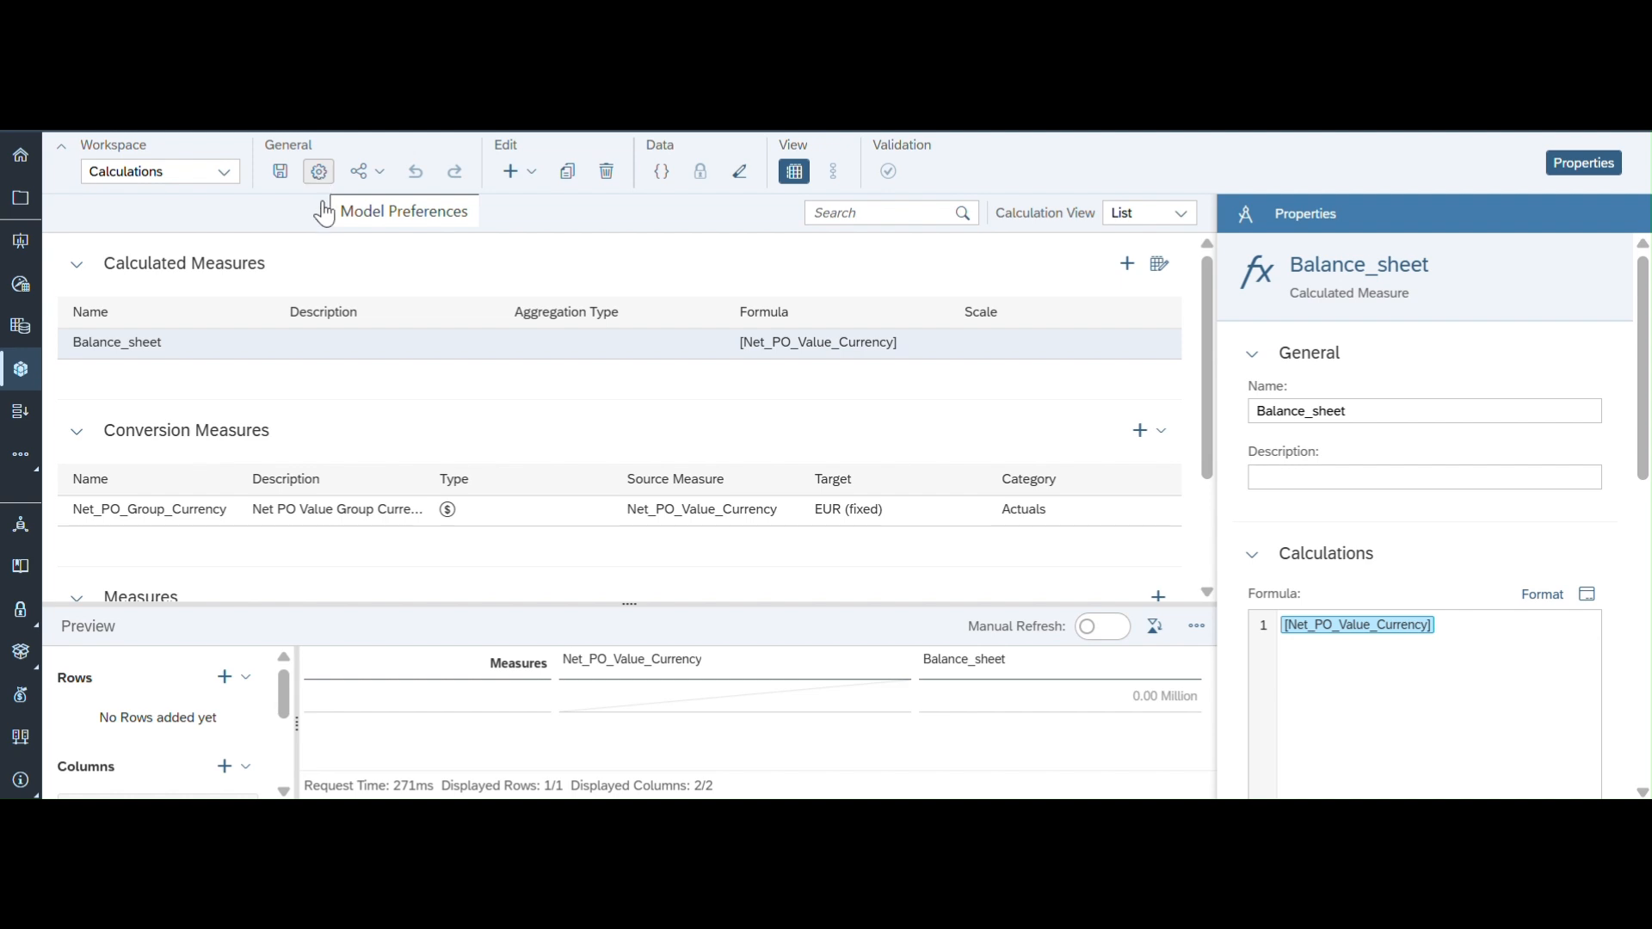
Step: Examine the Net_PO_Group_Currency conversion measure's source measure, target currency options, category and date settings, and the model's base measures
left_click(354, 527)
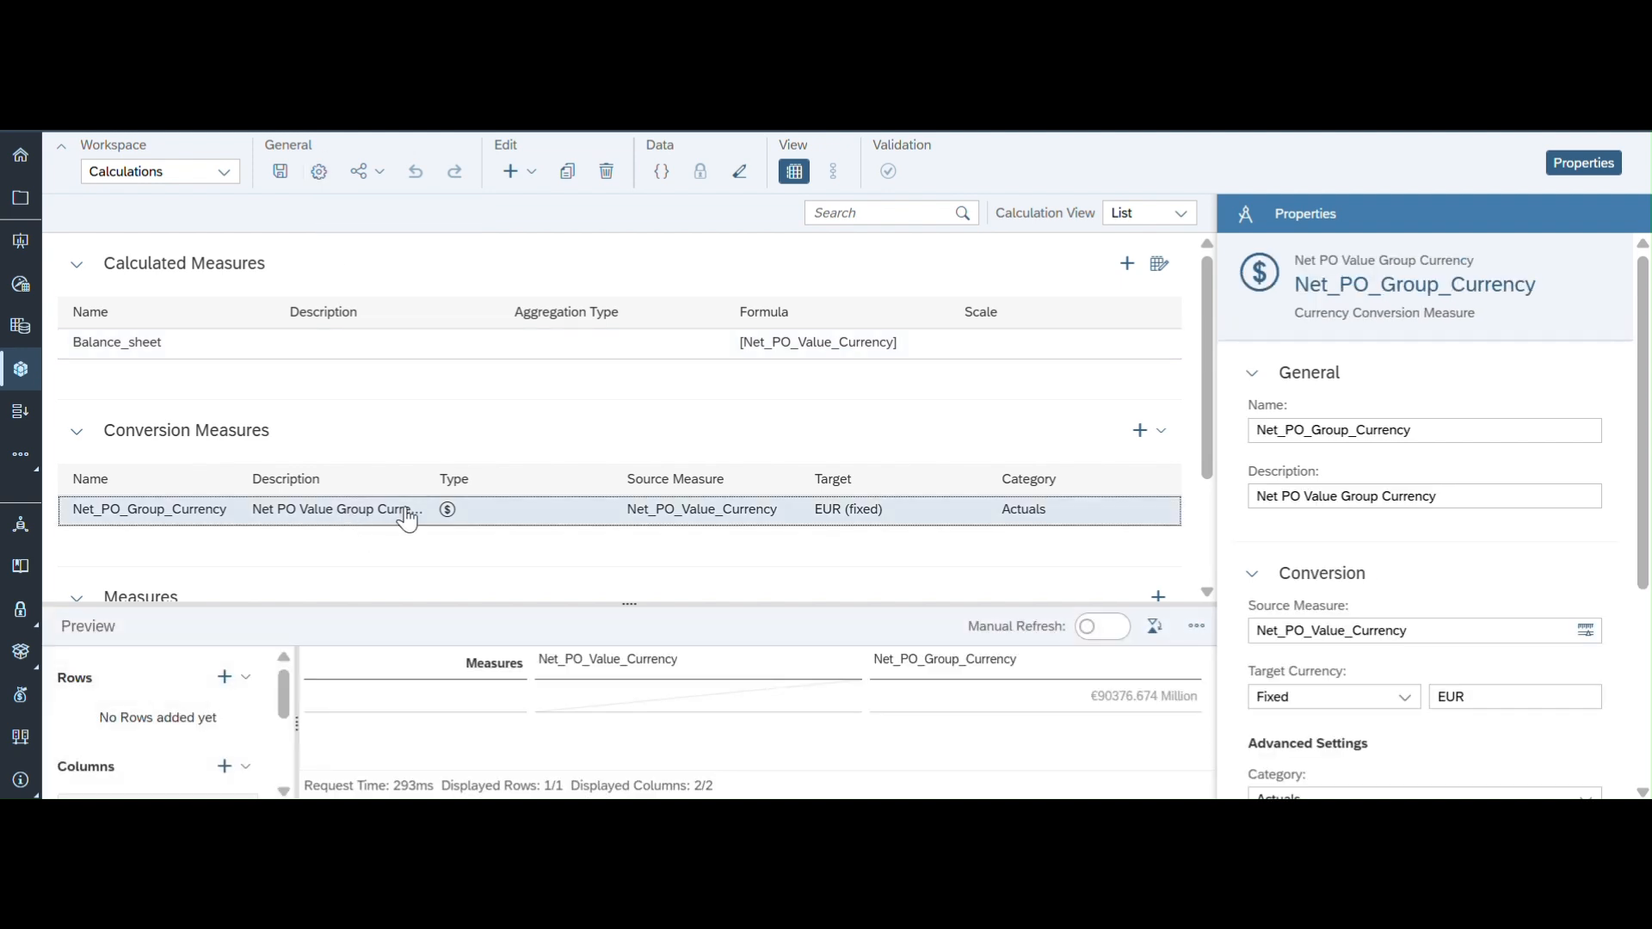
scroll(1355, 583, "down", 3)
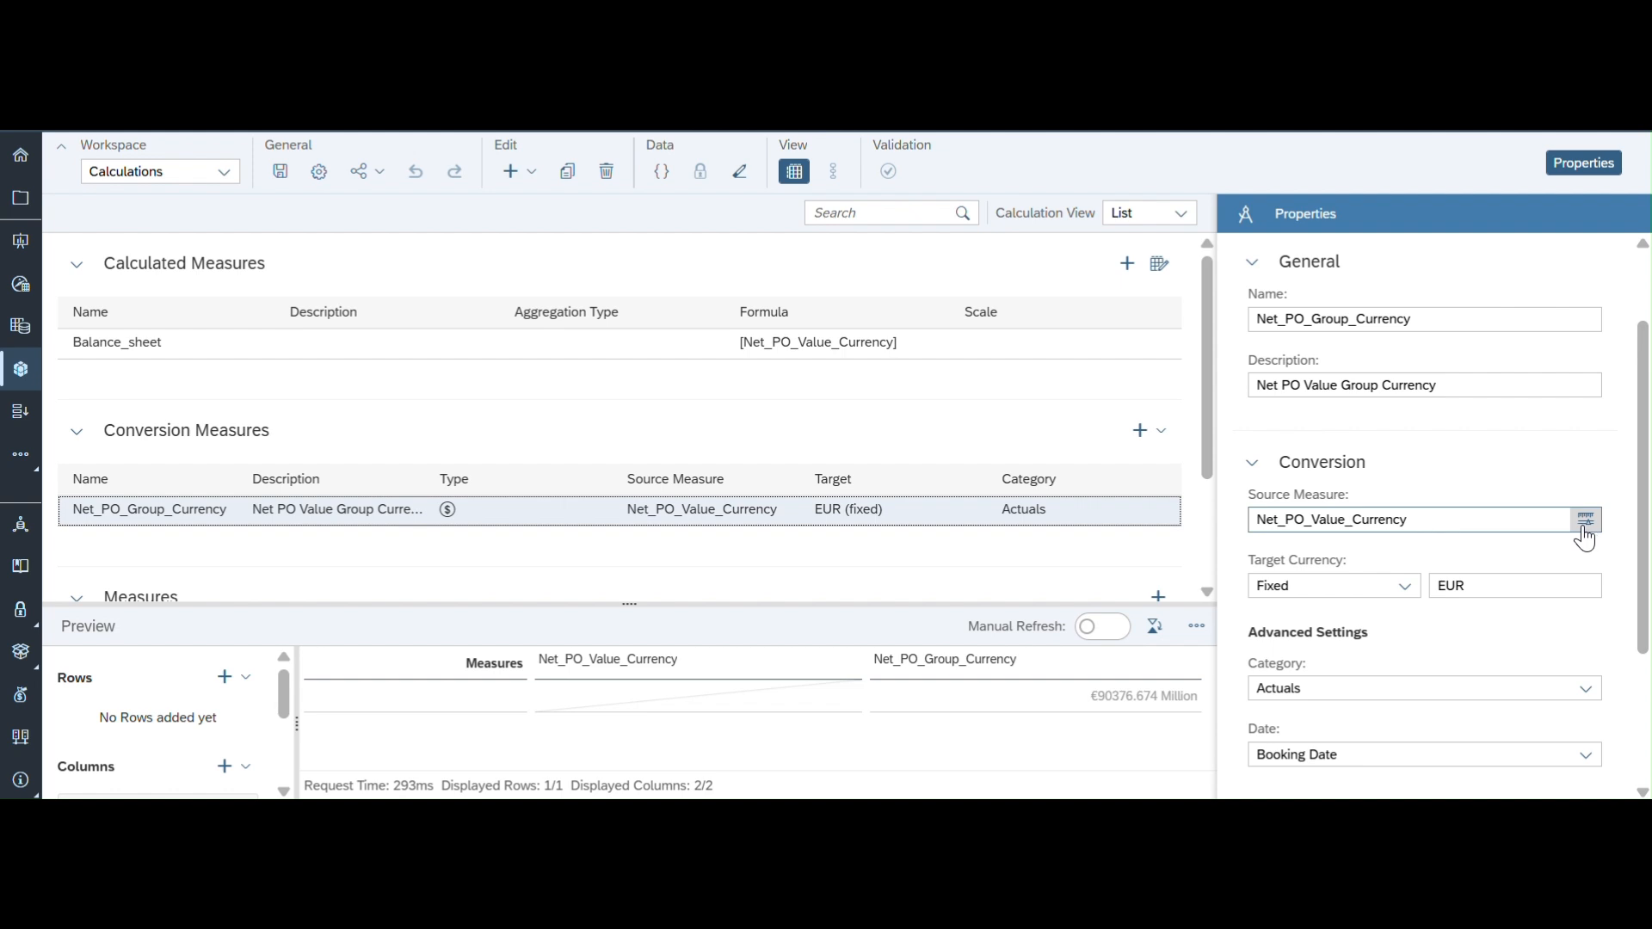
left_click(1402, 591)
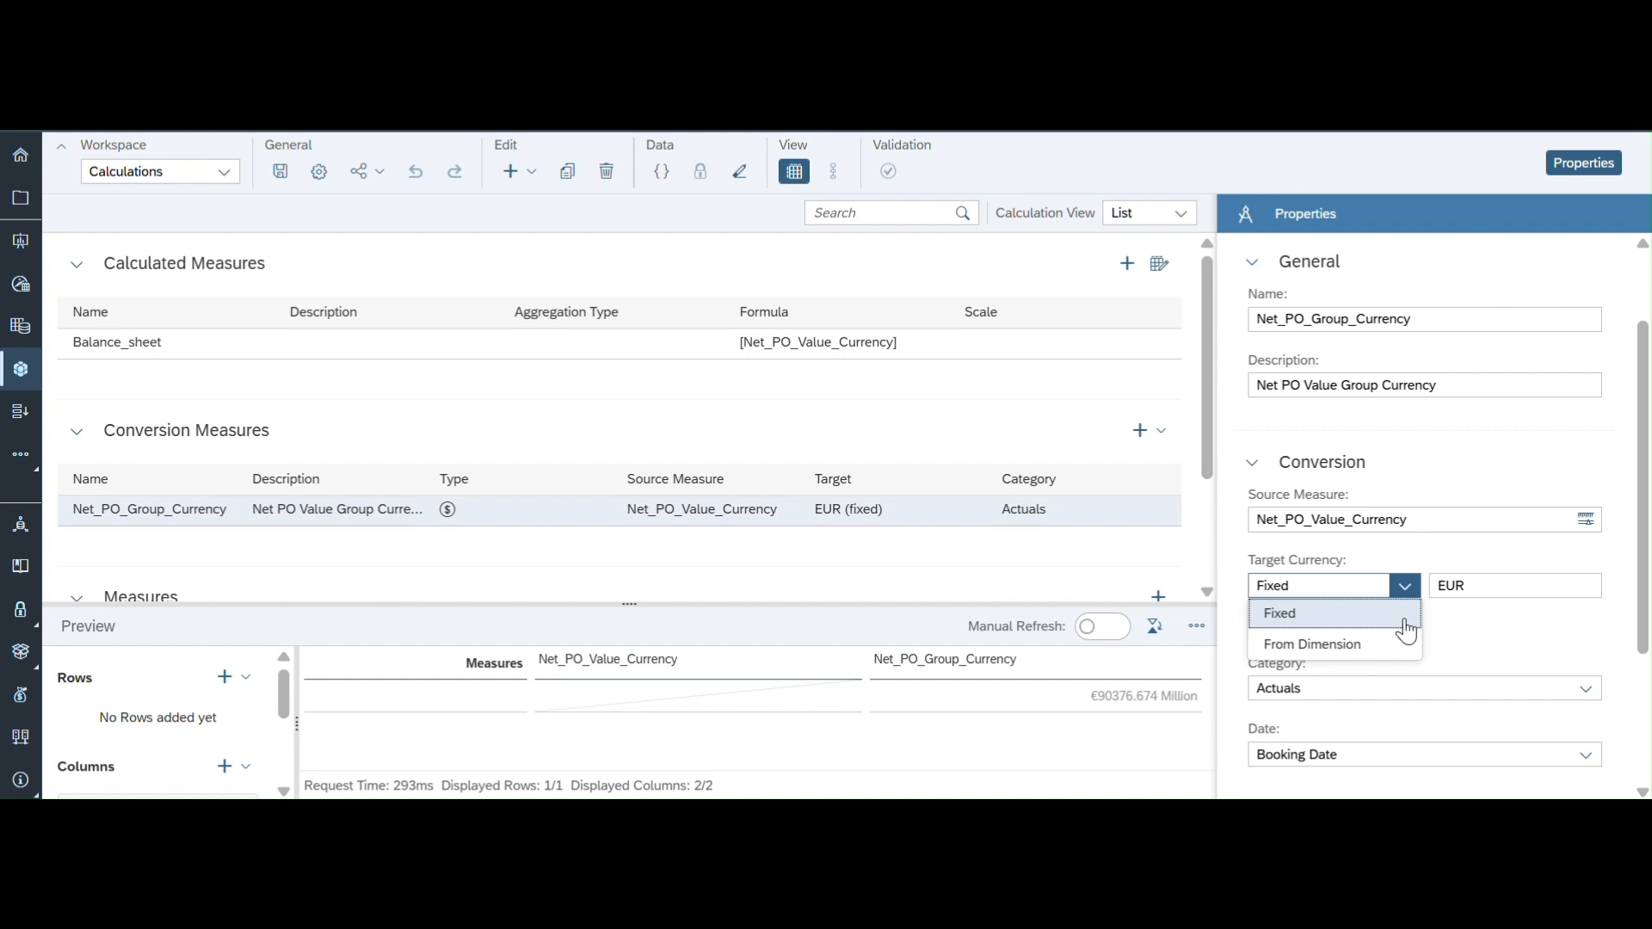
left_click(1348, 625)
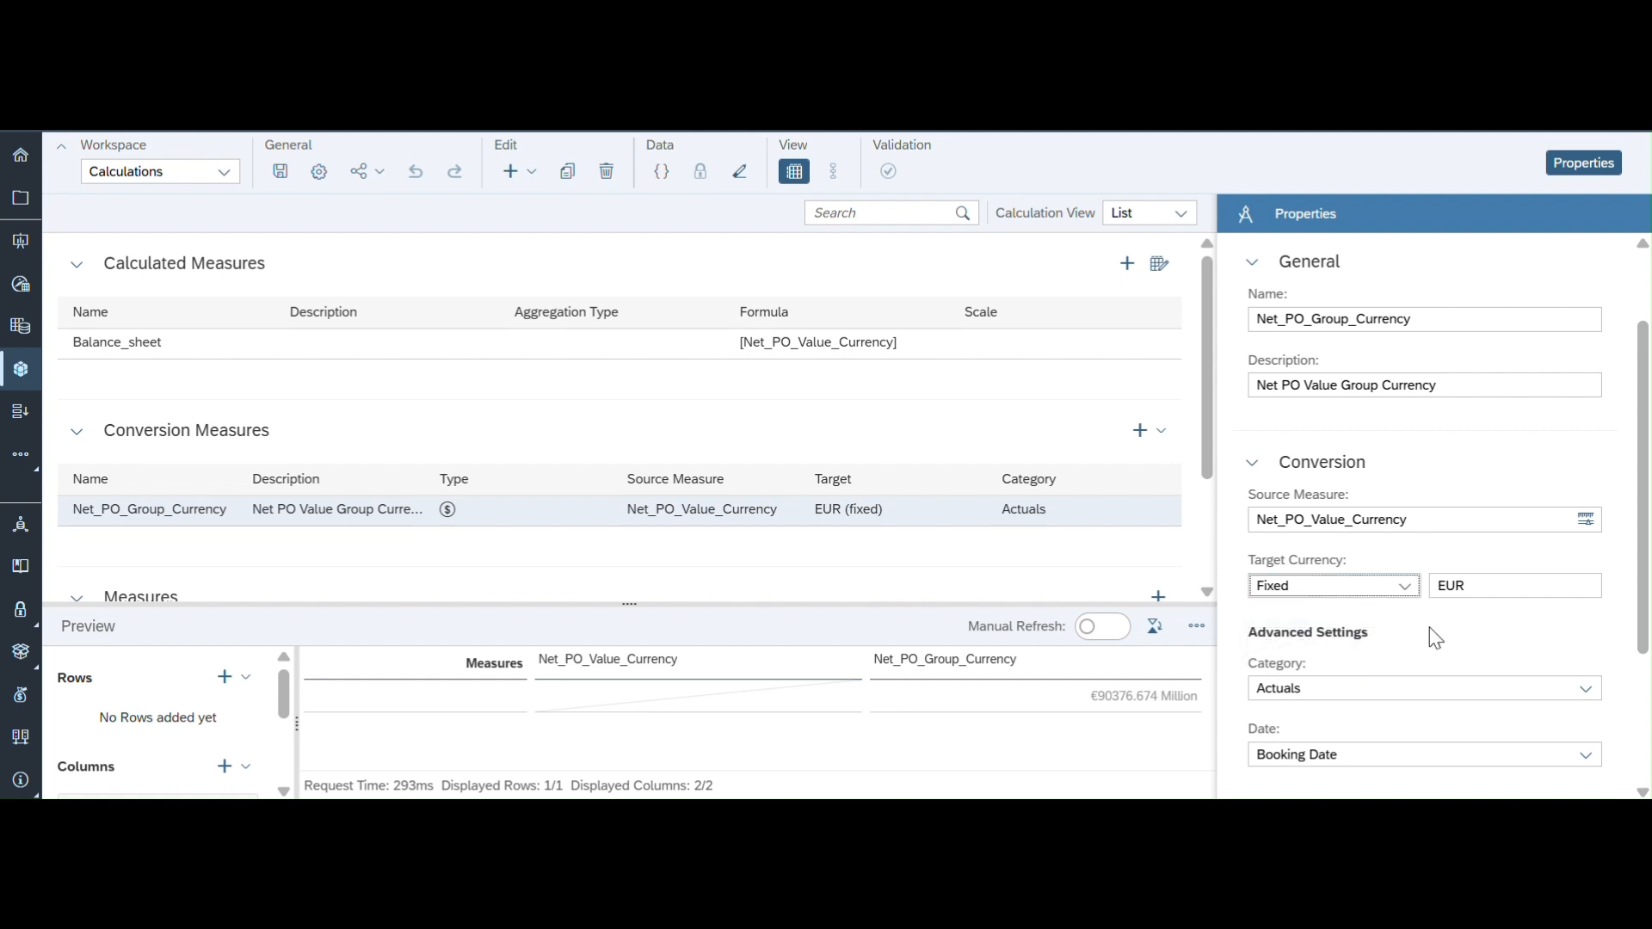
left_click(1408, 594)
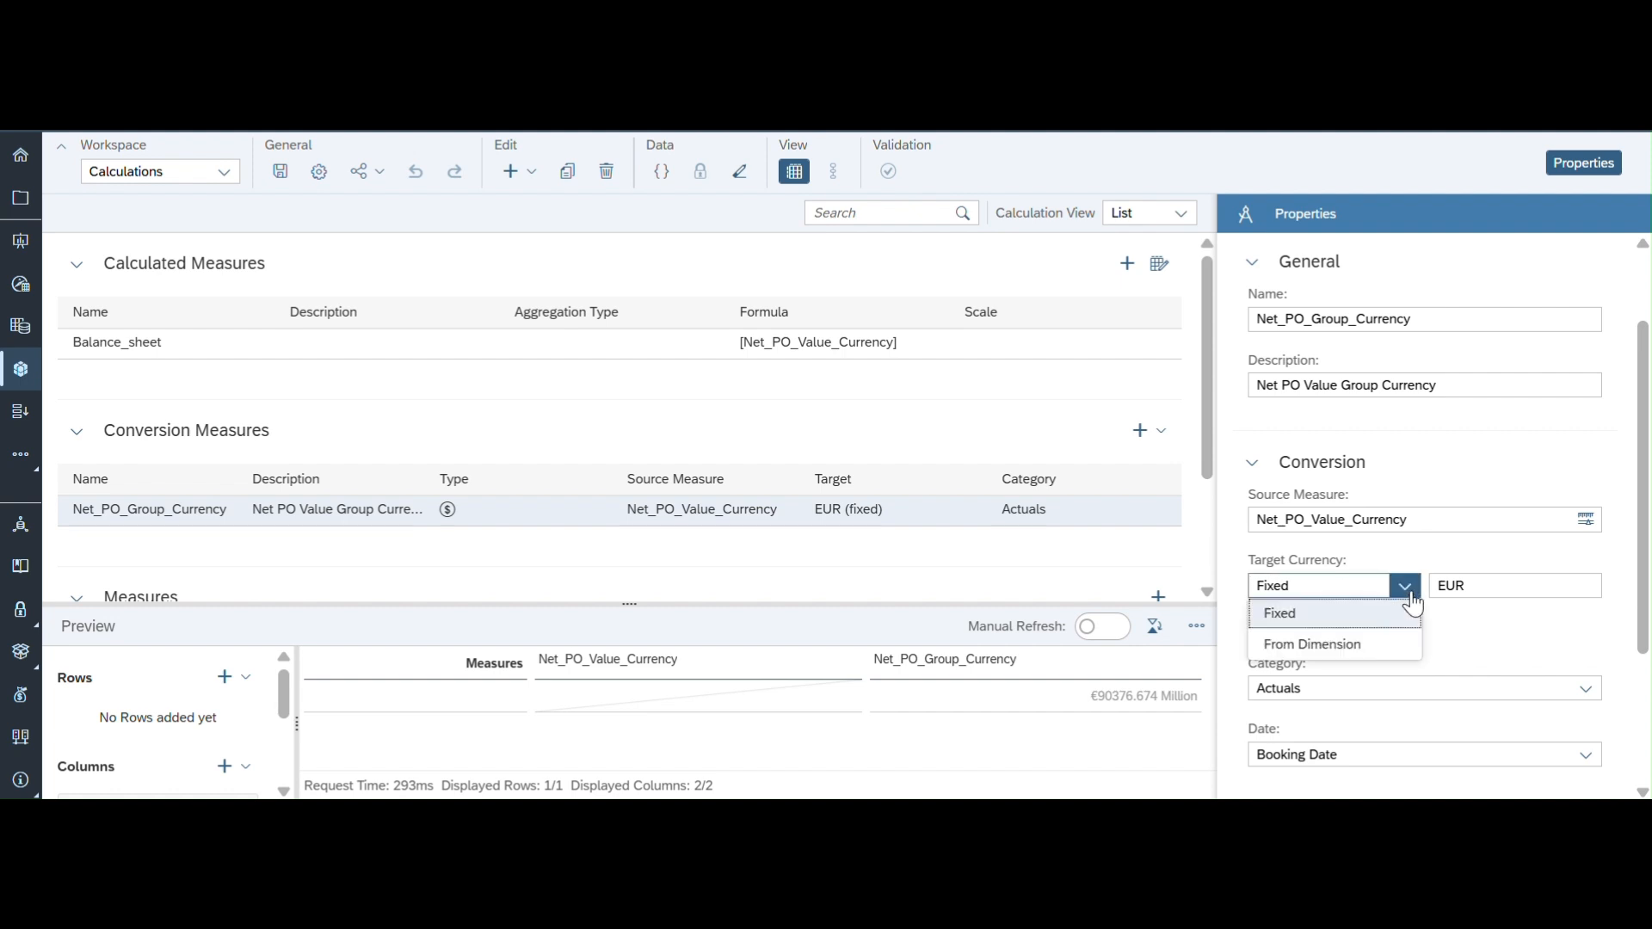
left_click(1499, 588)
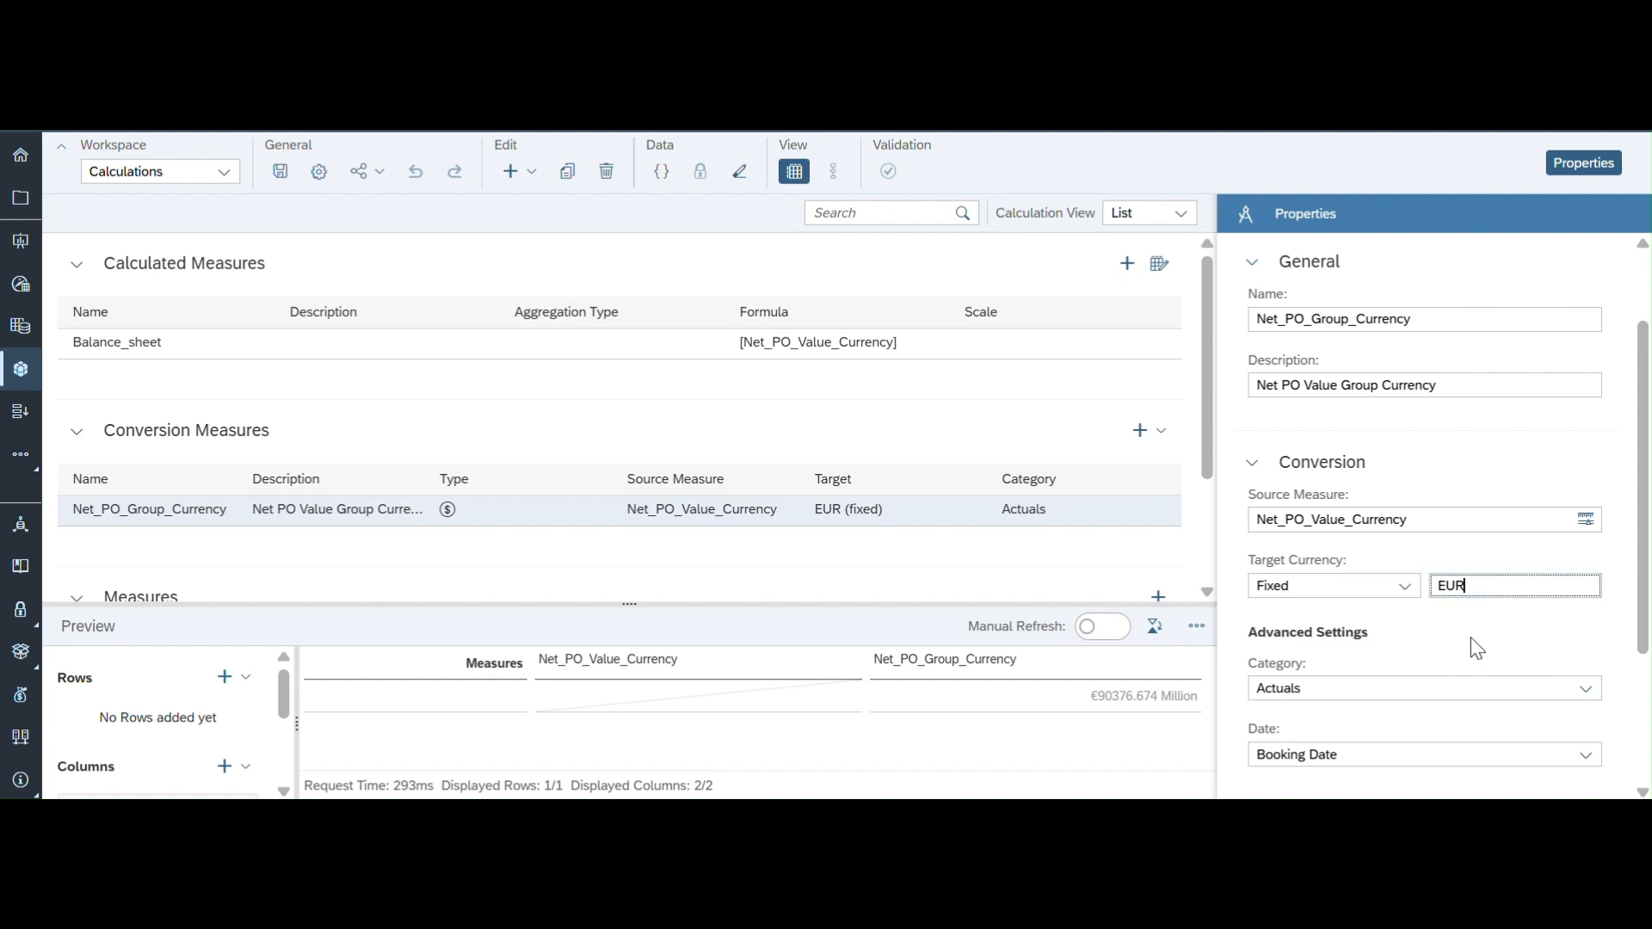
scroll(1473, 646, "down", 2)
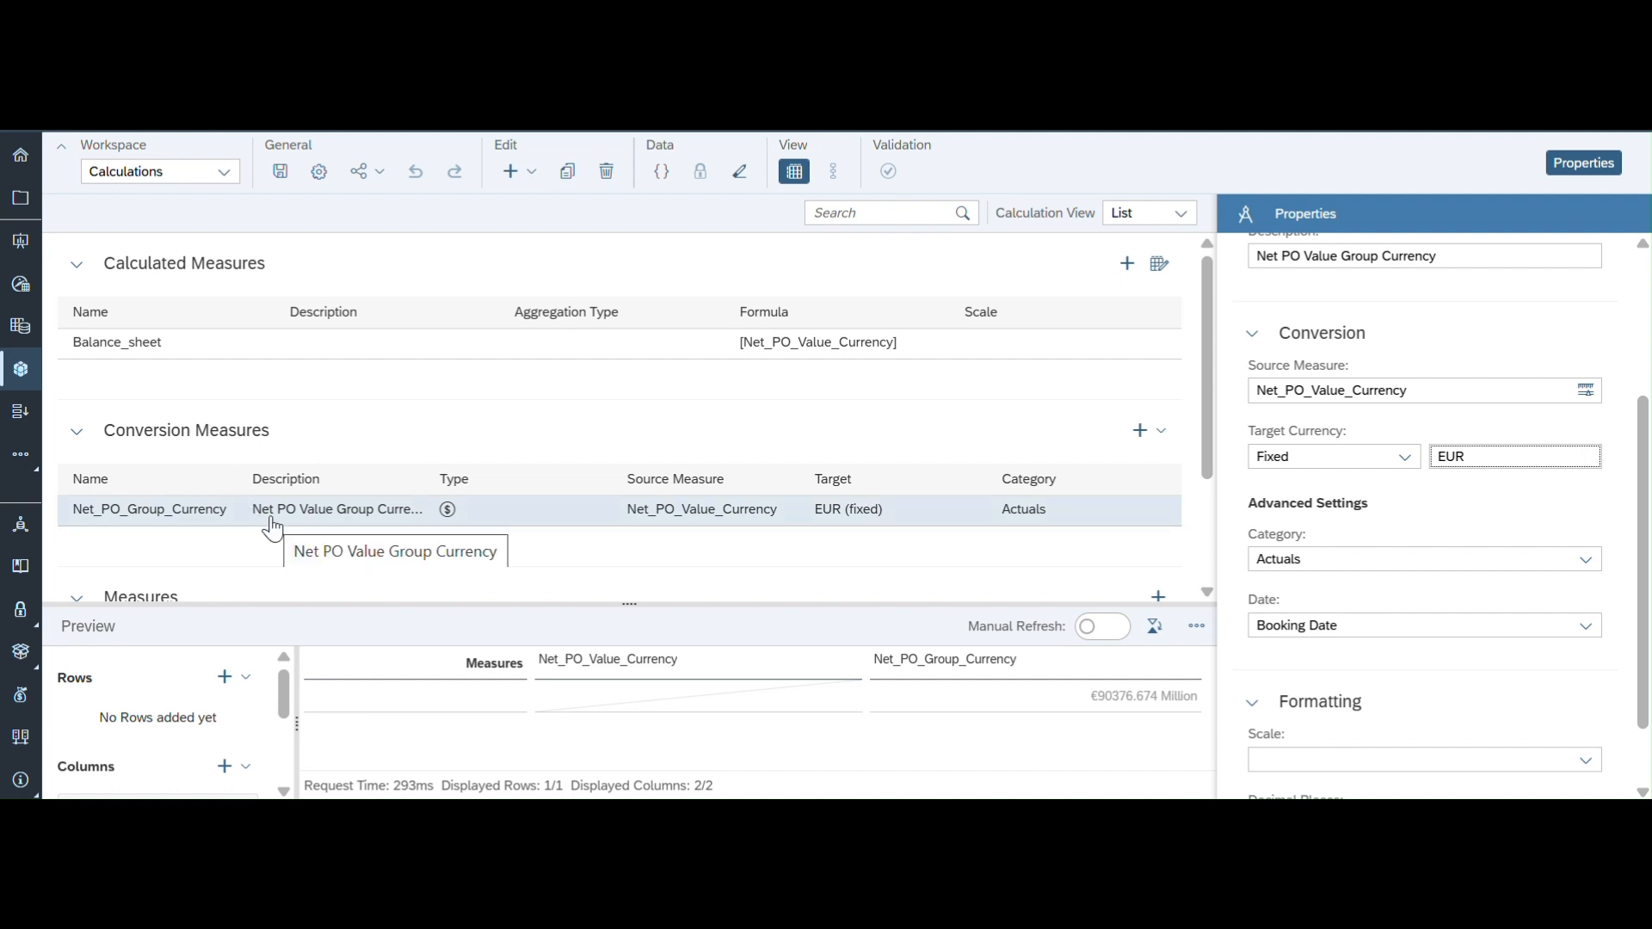
scroll(527, 561, "down", 3)
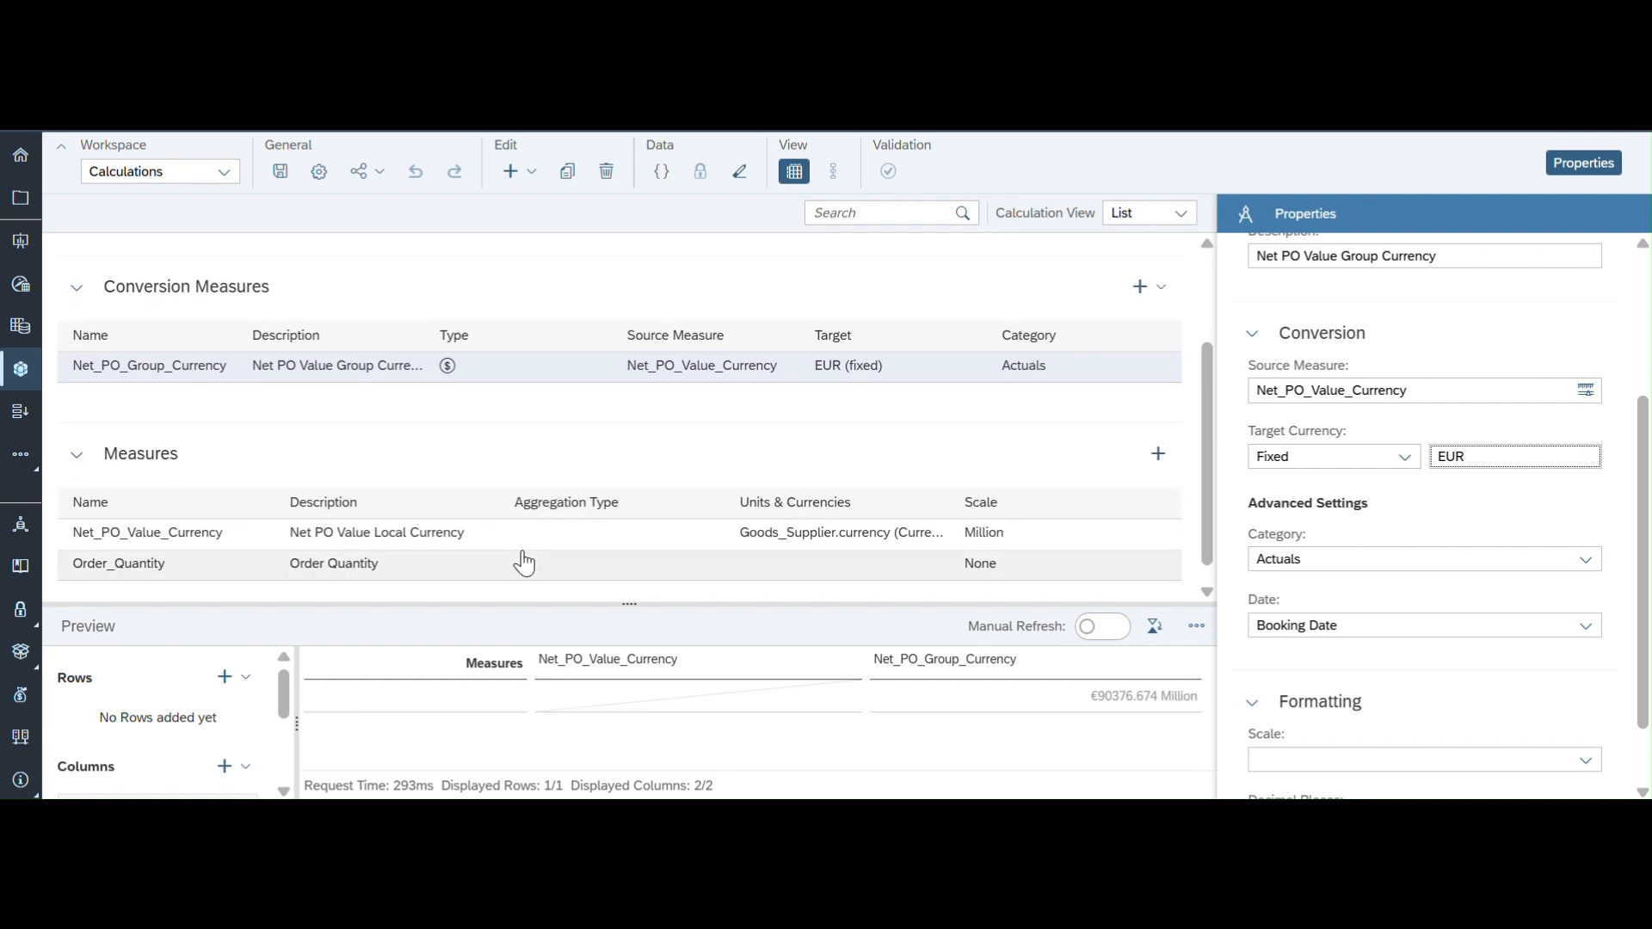
scroll(586, 402, "up", 2)
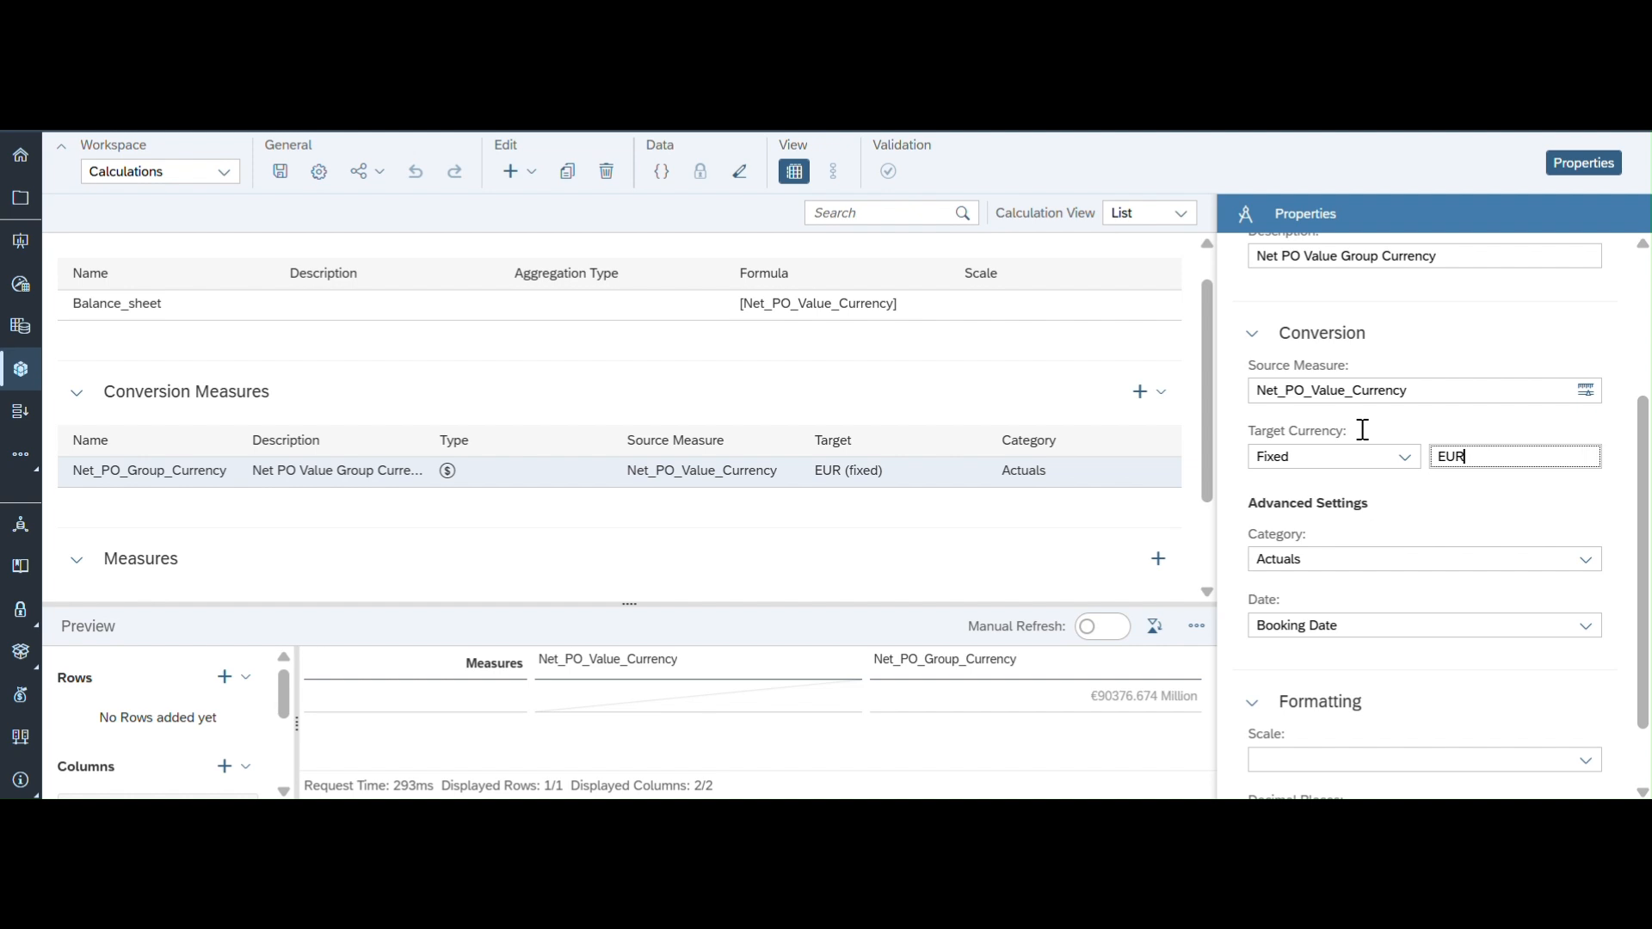
left_click(570, 380)
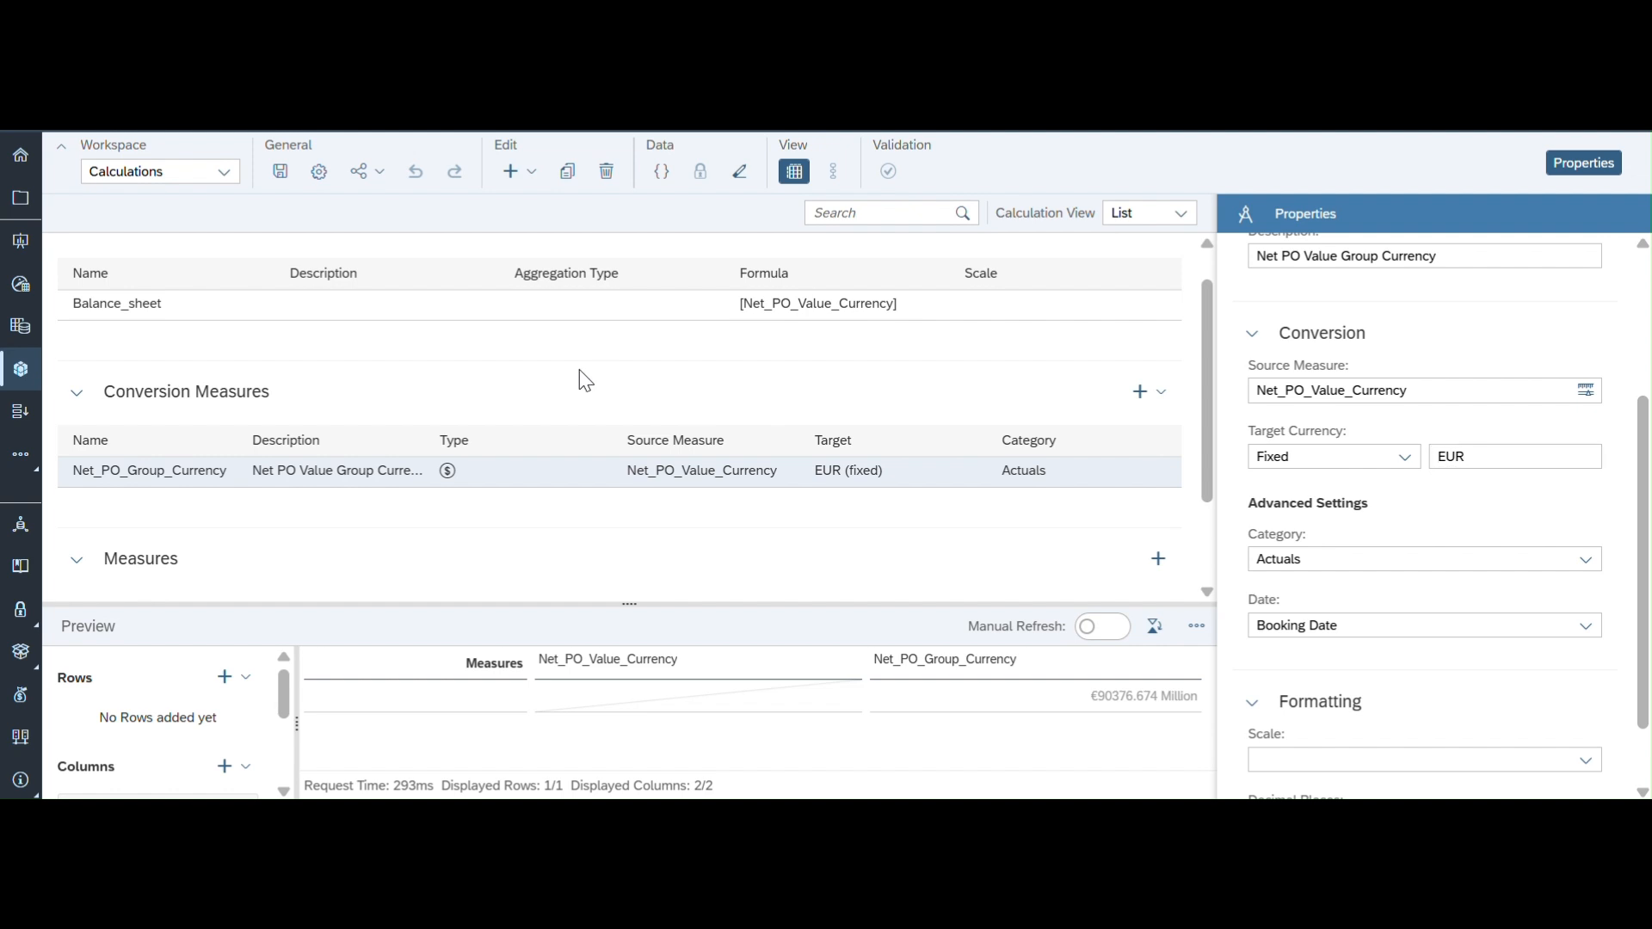
Step: Create a currency variable in the model's conversion preferences
left_click(321, 170)
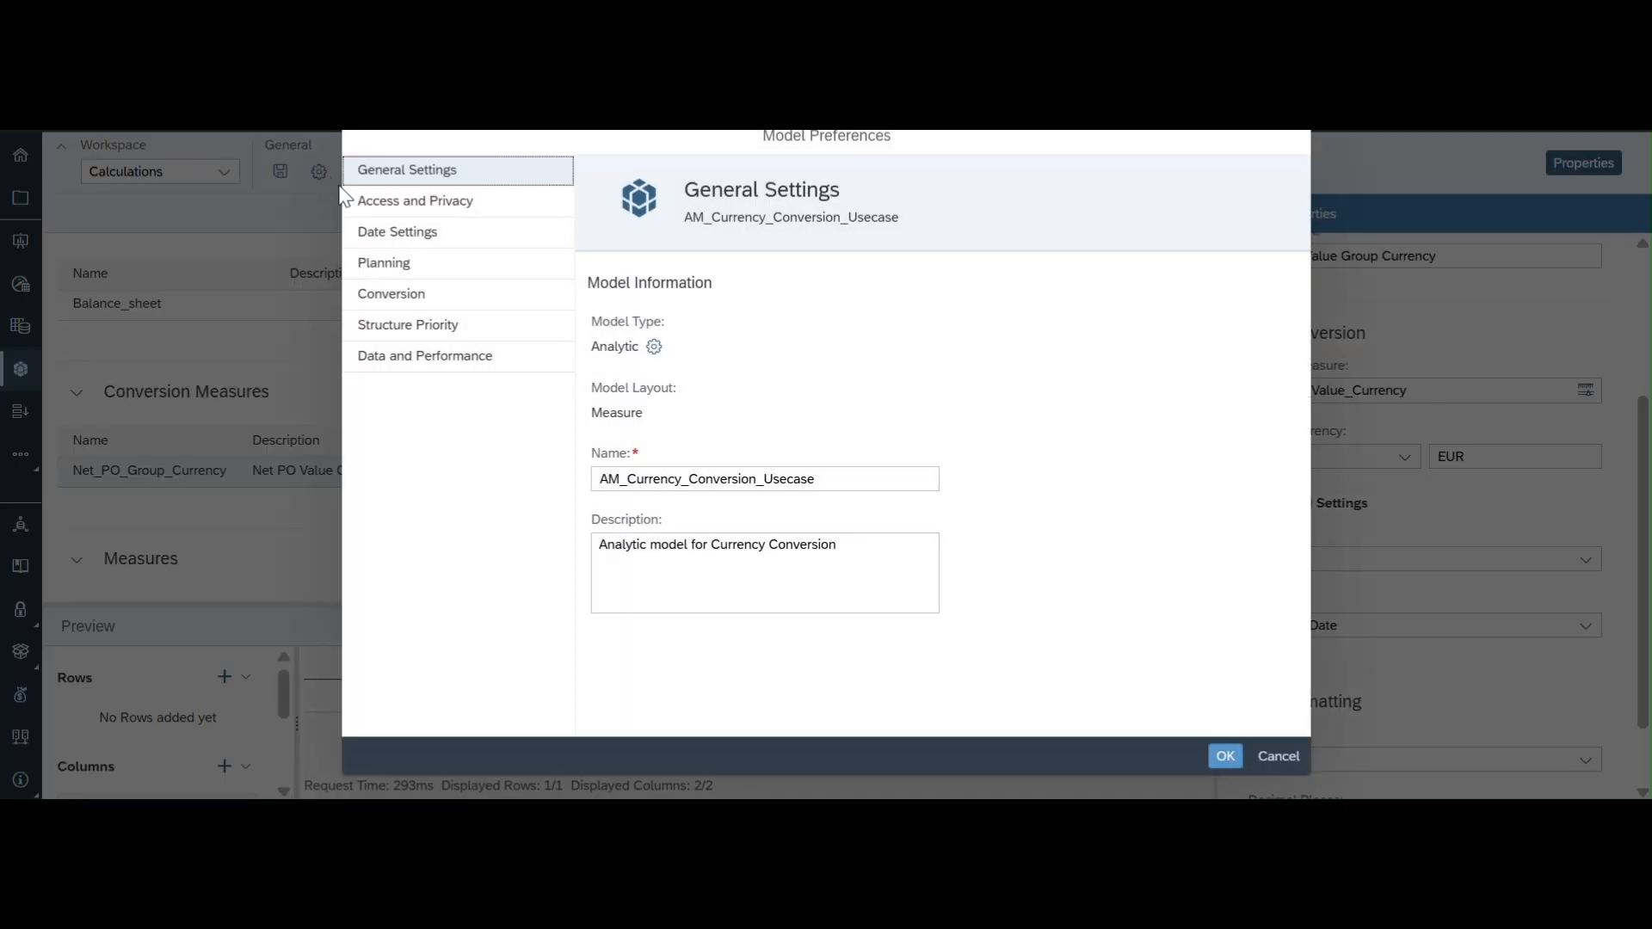
left_click(401, 297)
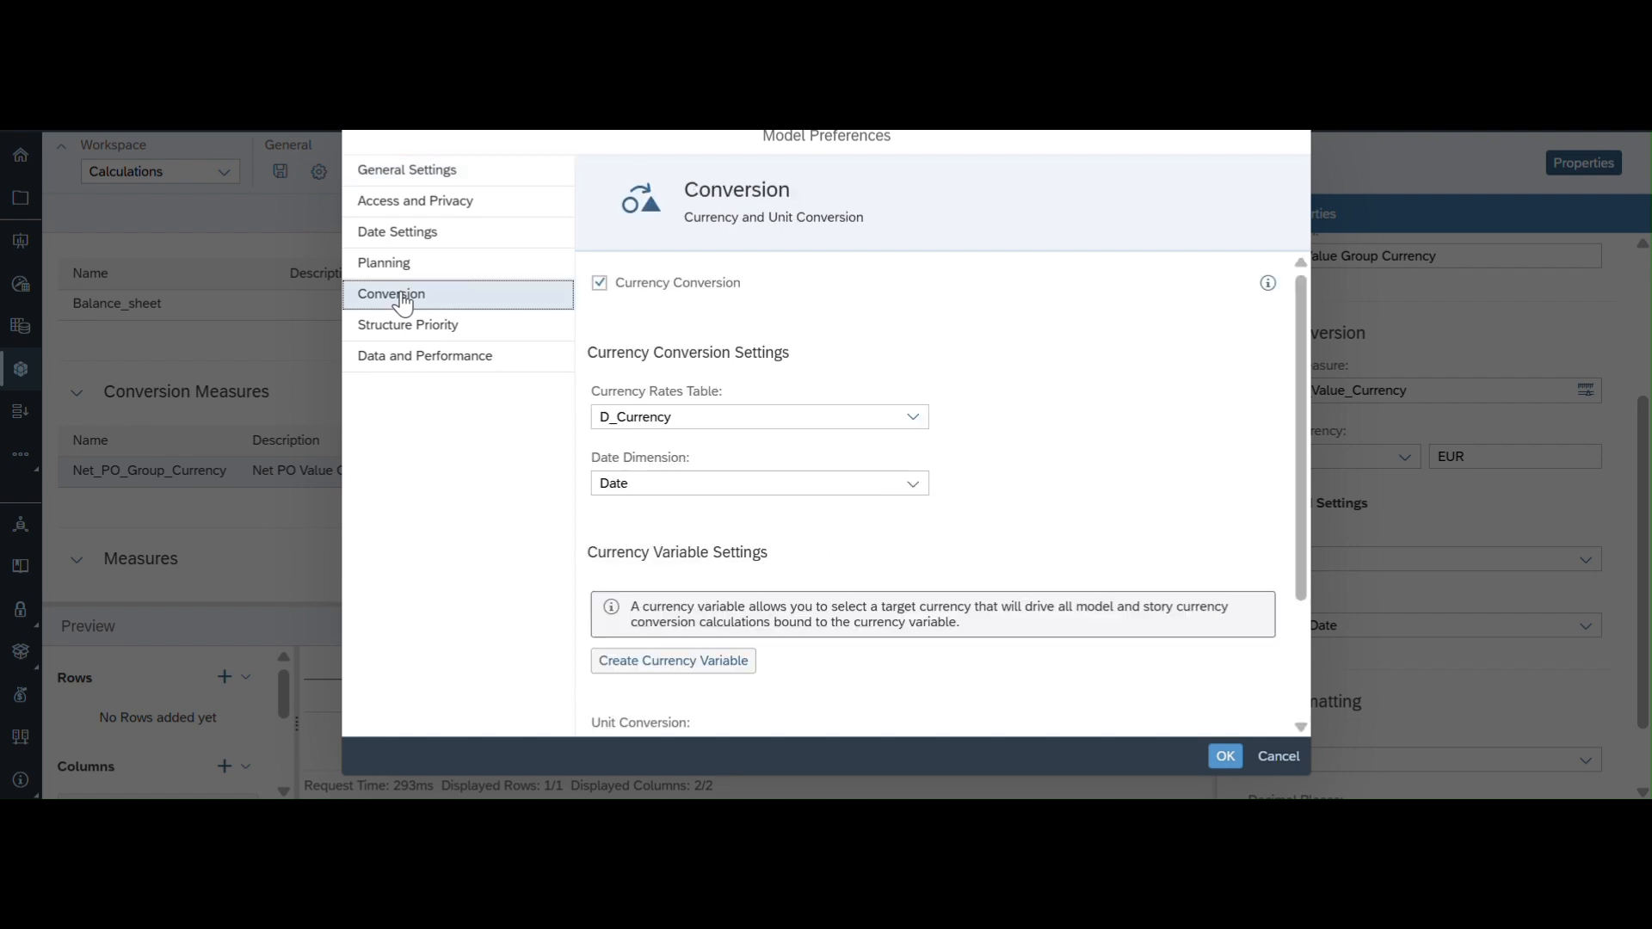
scroll(792, 453, "down", 1)
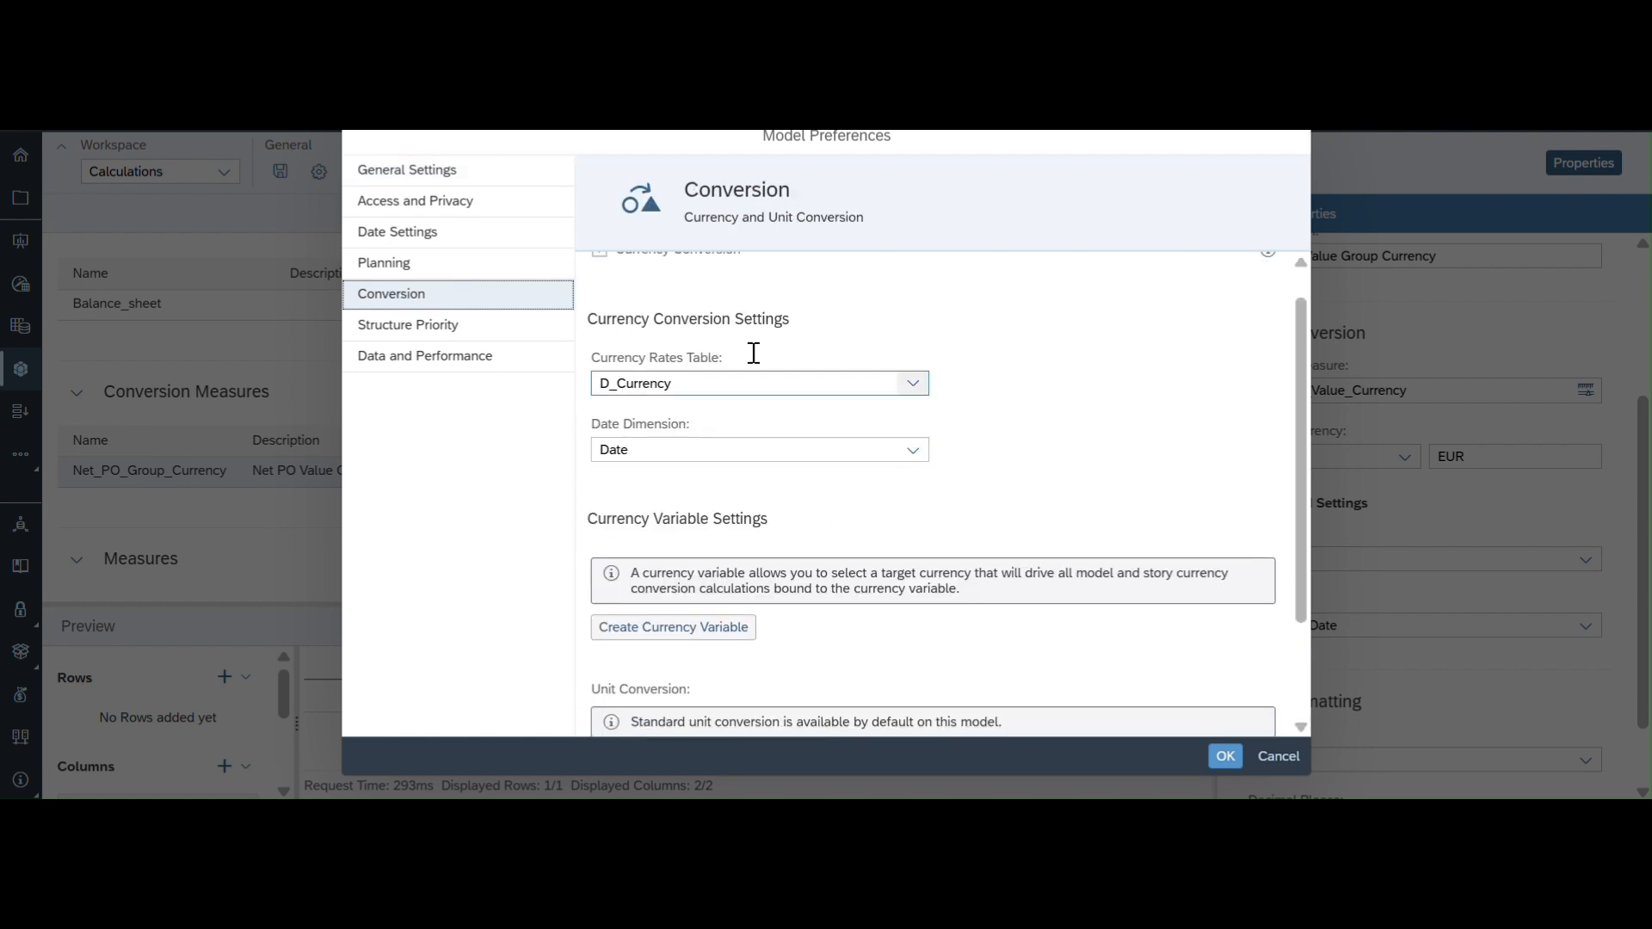
scroll(723, 298, "up", 1)
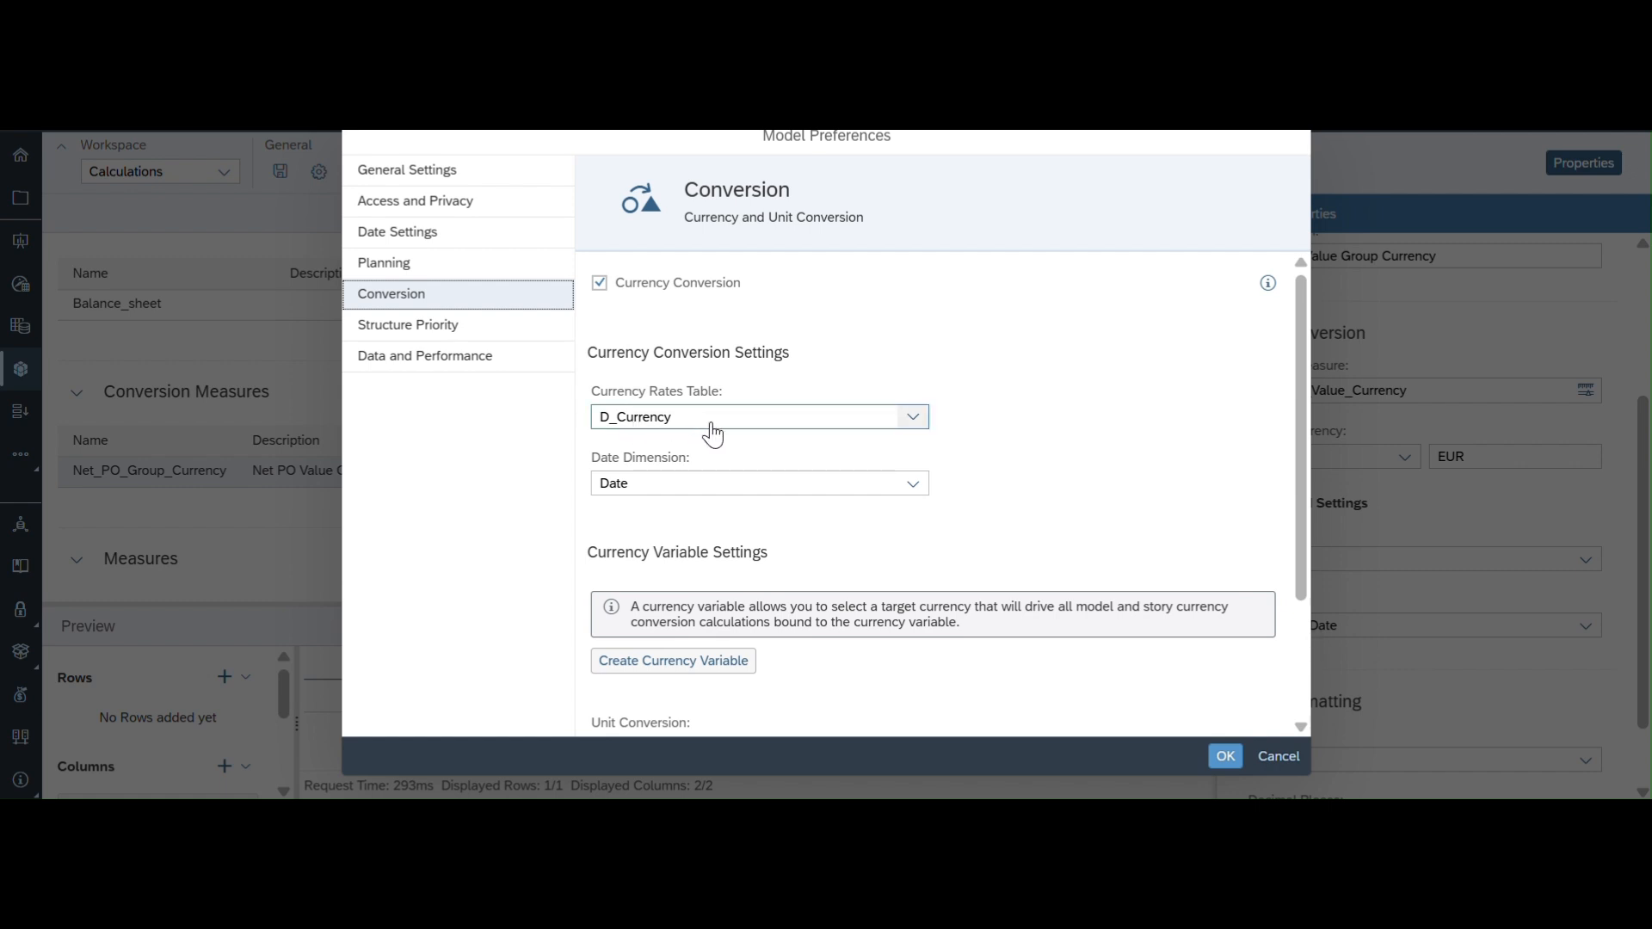
scroll(692, 494, "down", 2)
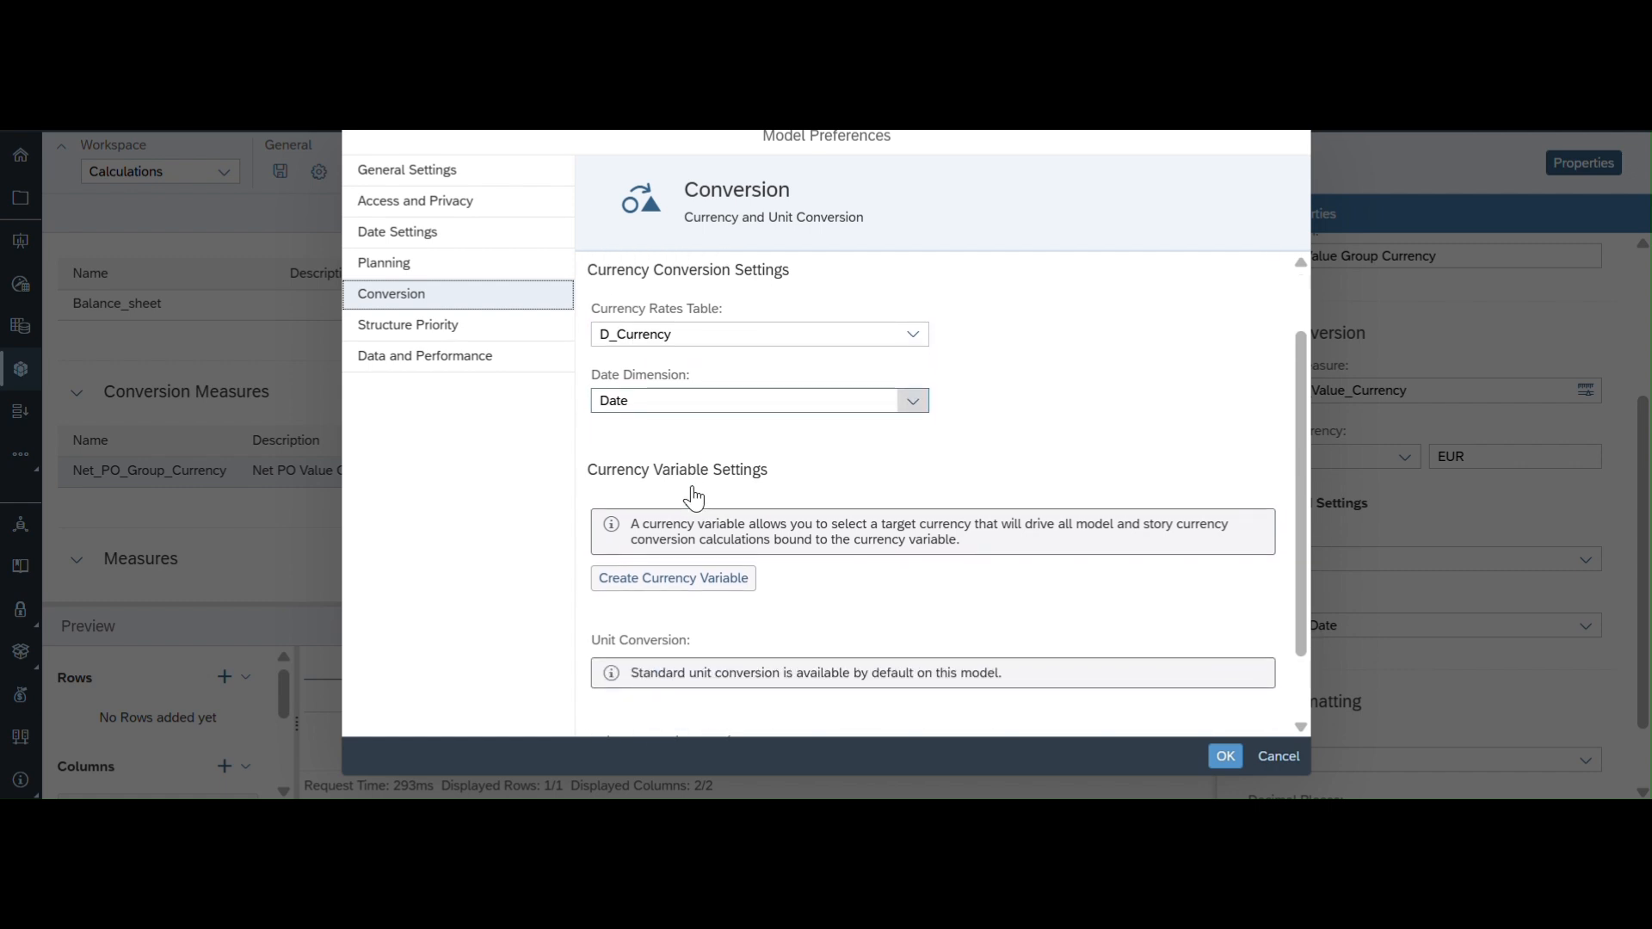
scroll(694, 497, "down", 2)
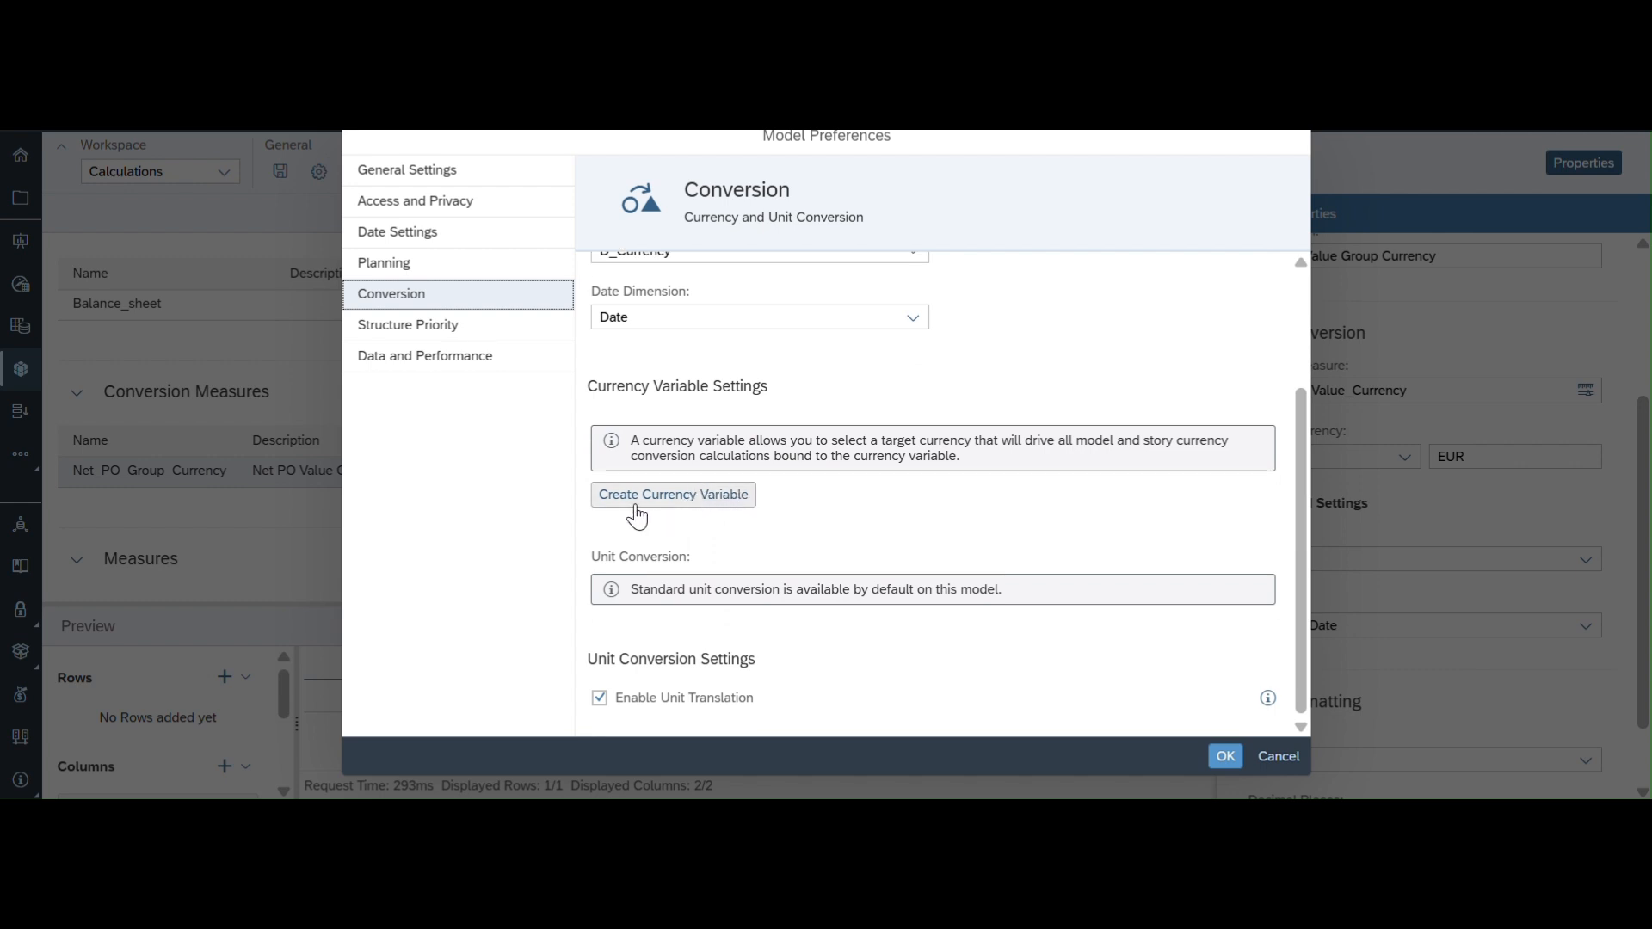
left_click(689, 505)
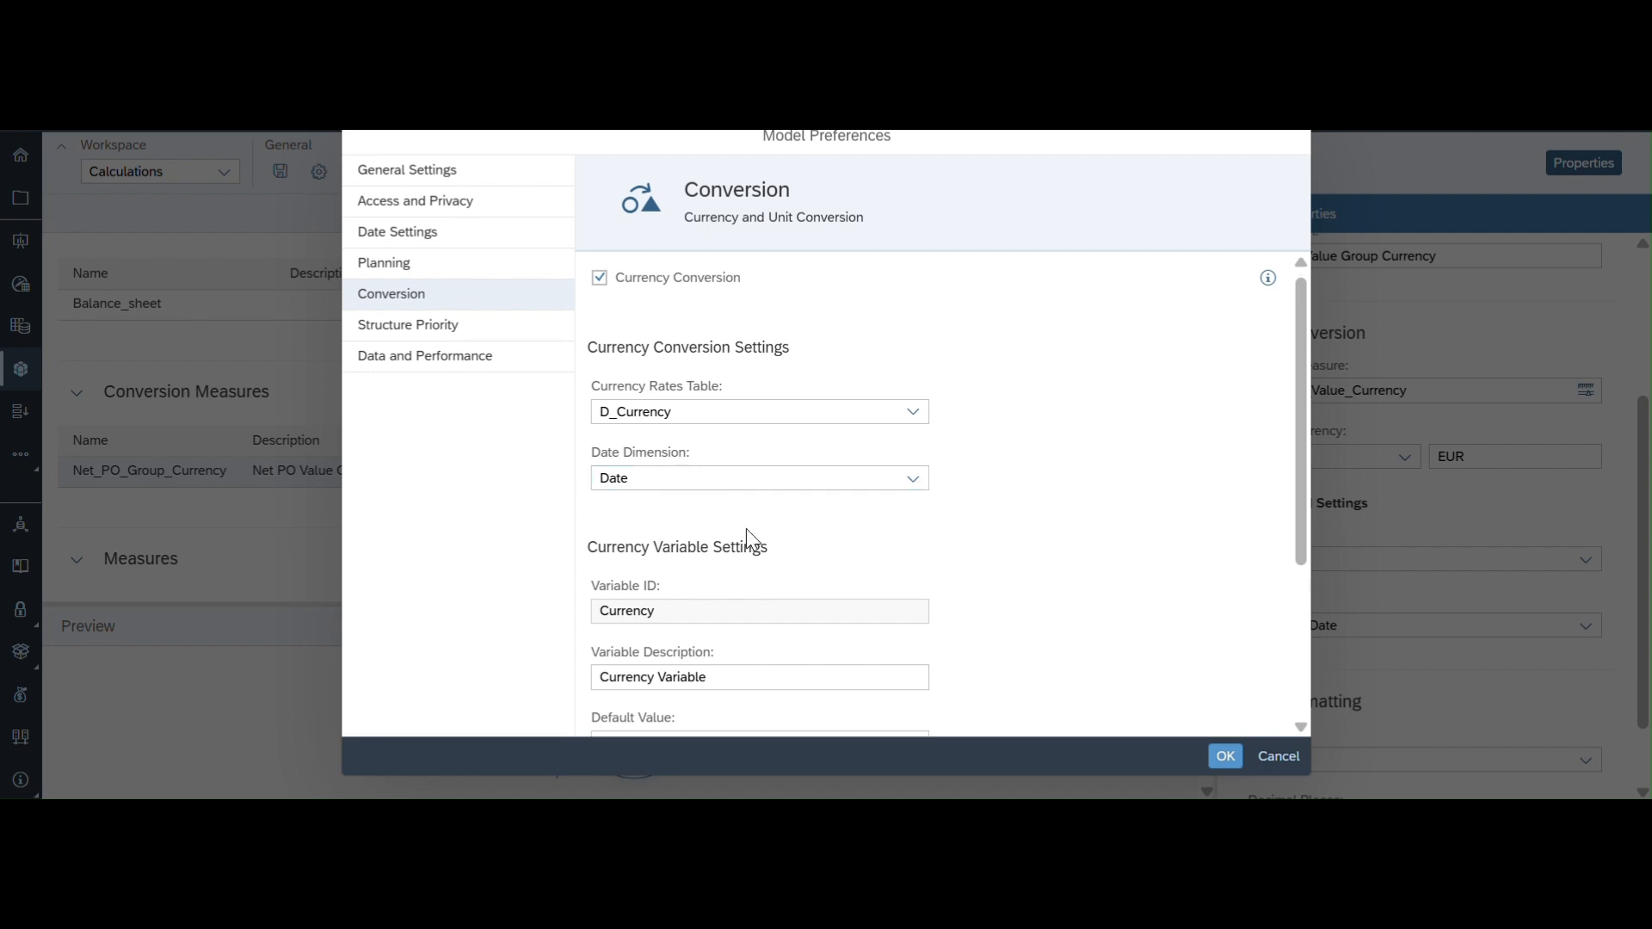
Step: Replace the currency variable's description with "Select Target Currency"
scroll(748, 538, "down", 3)
left_click(730, 535)
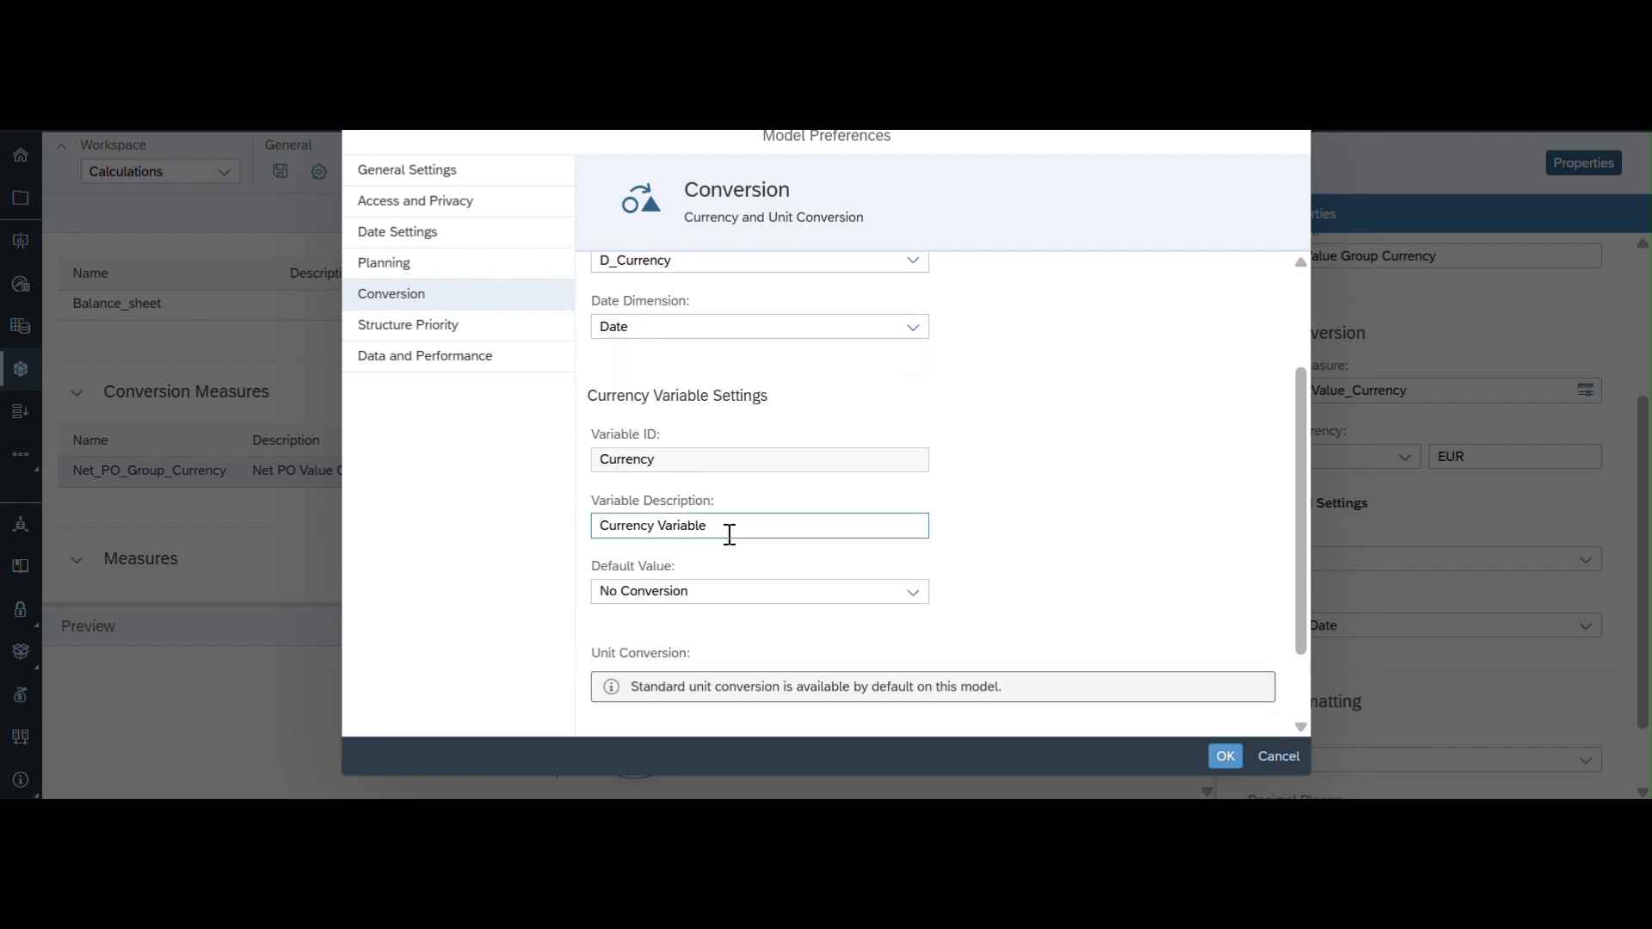
left_click(728, 525)
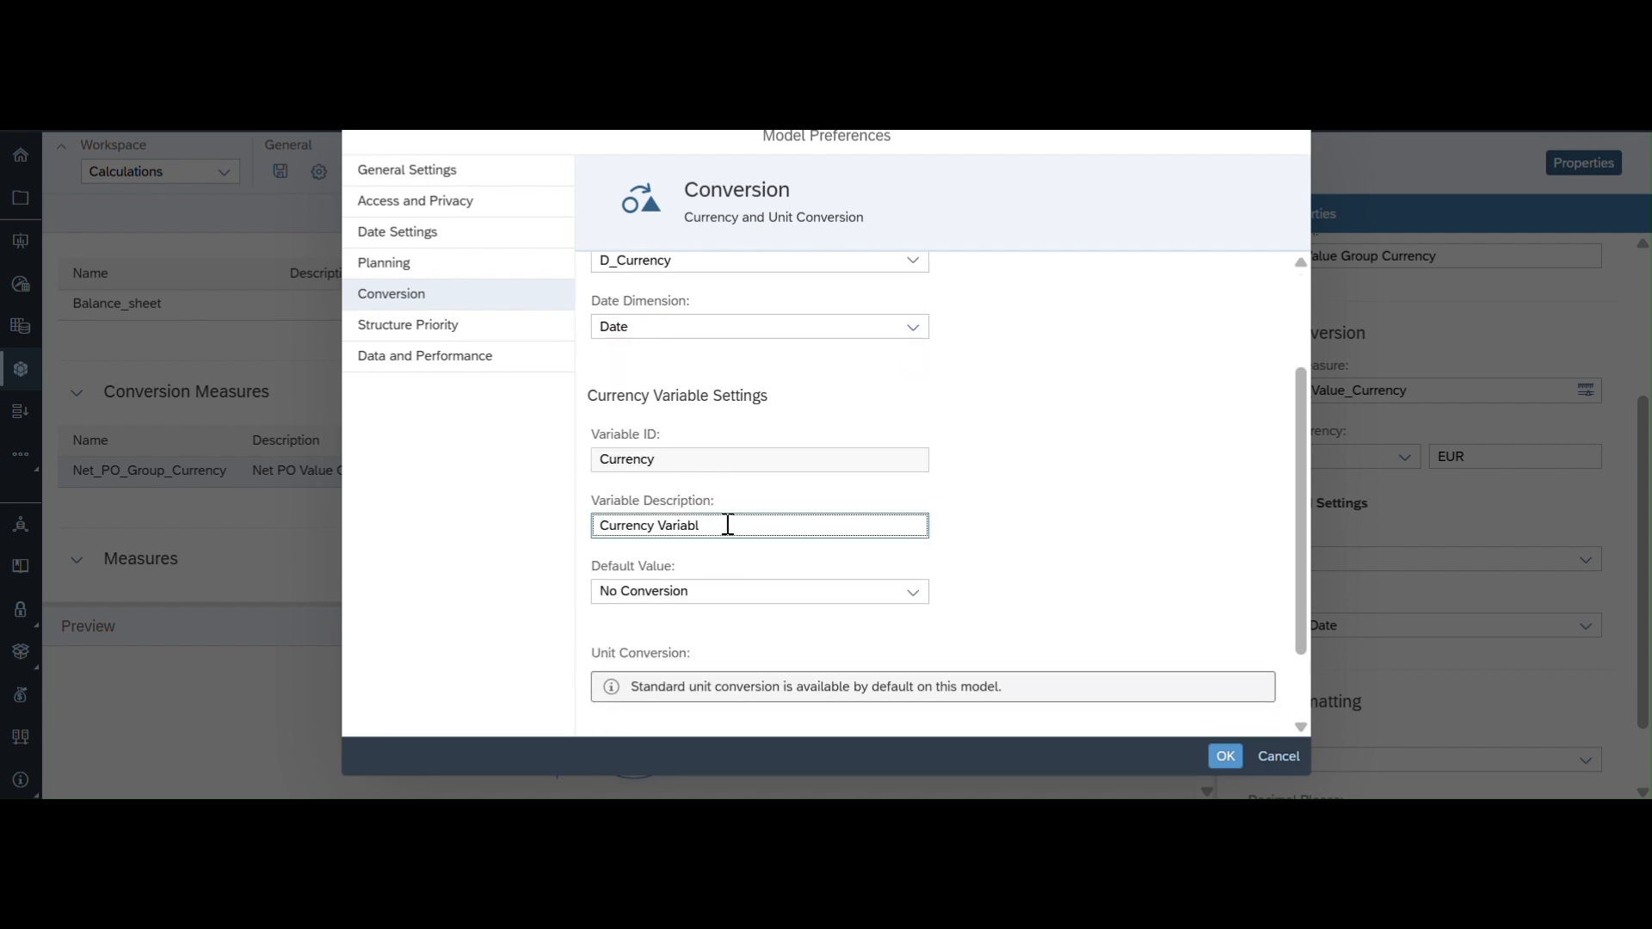
key("BackSpace")
key("BackSpace")
key("BackSpace")
key("BackSpace")
key("BackSpace")
key("BackSpace")
key("BackSpace")
key("BackSpace")
key("BackSpace")
key("BackSpace")
key("BackSpace")
Step: Set the currency variable's default value to EUR, apply the model preferences and save the model
left_click(910, 598)
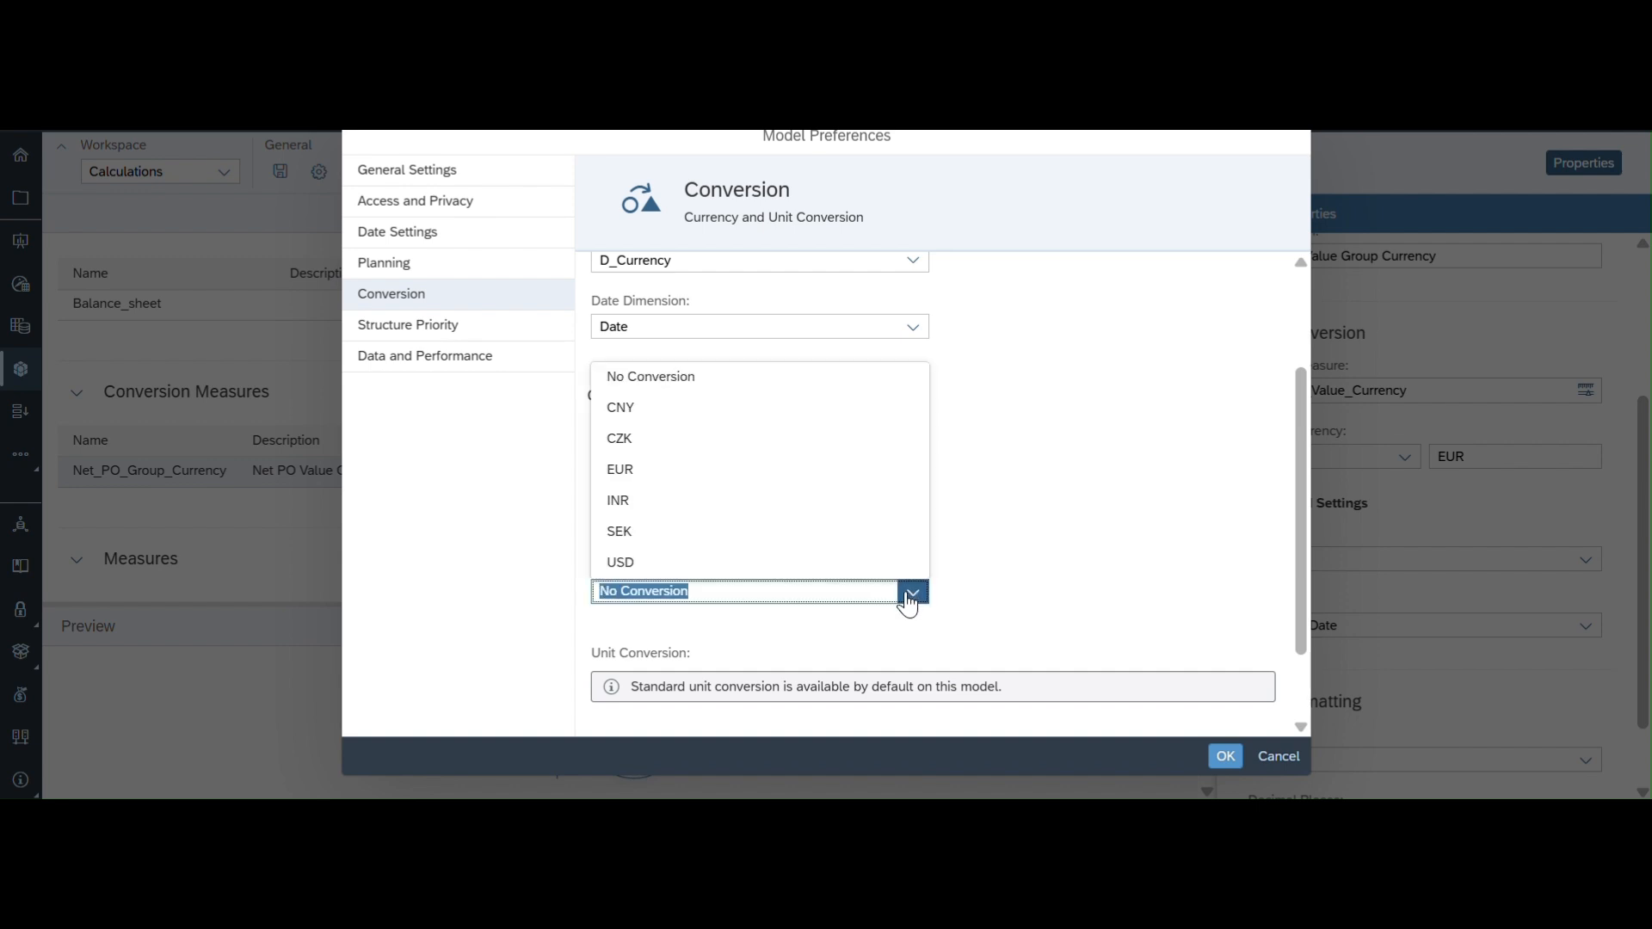
left_click(629, 469)
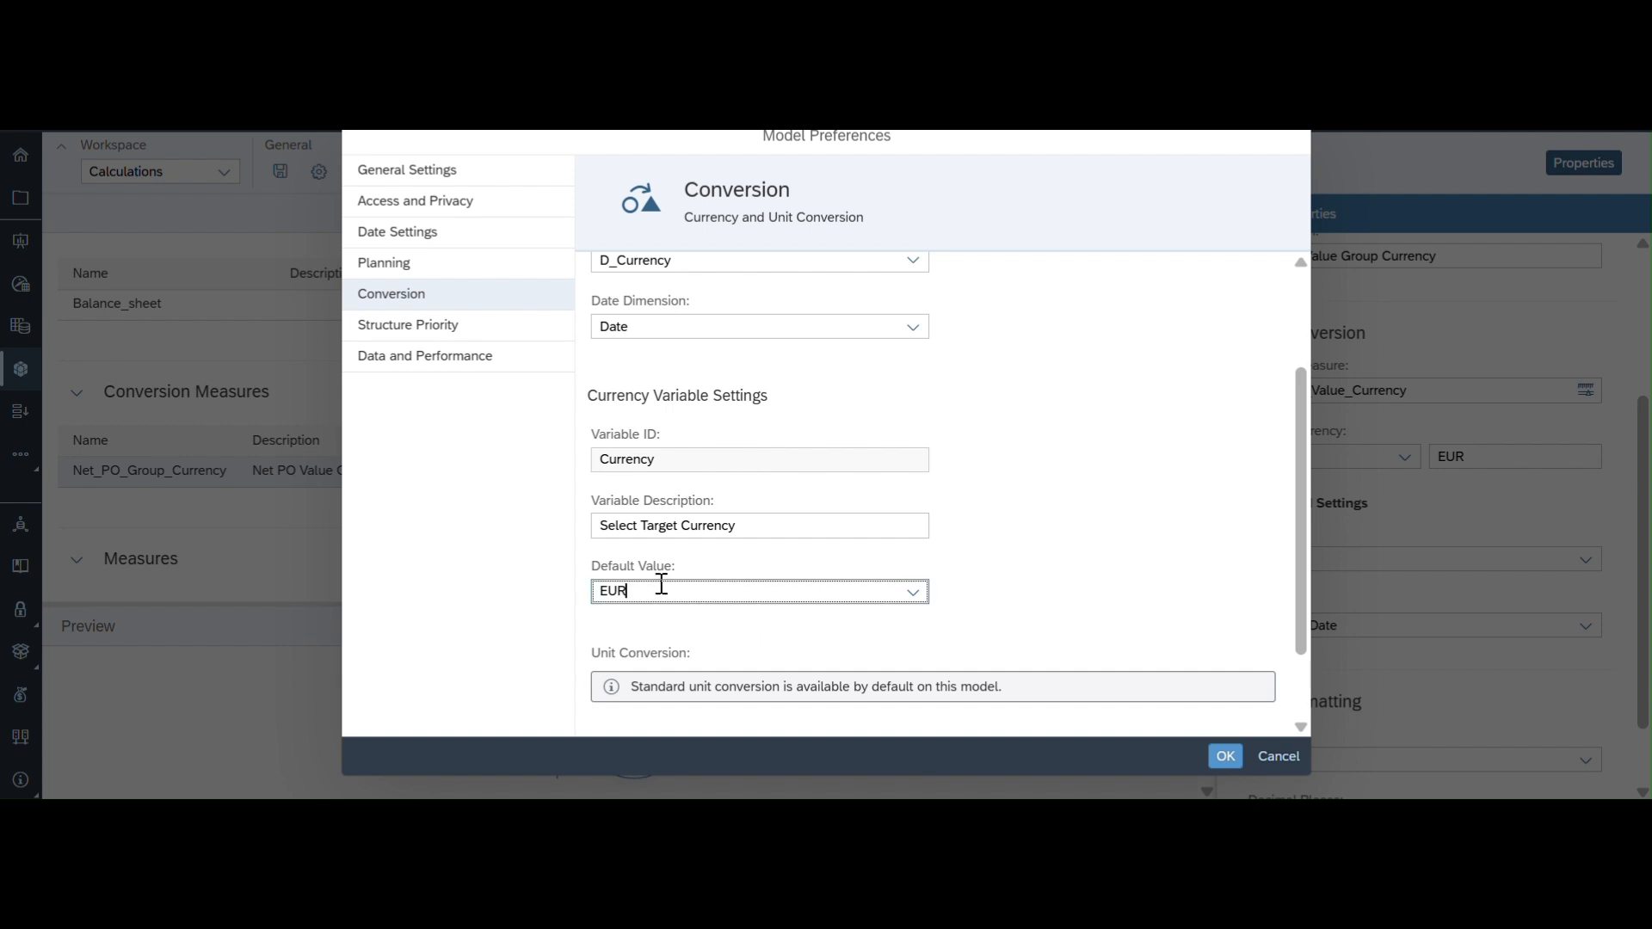
scroll(661, 586, "down", 2)
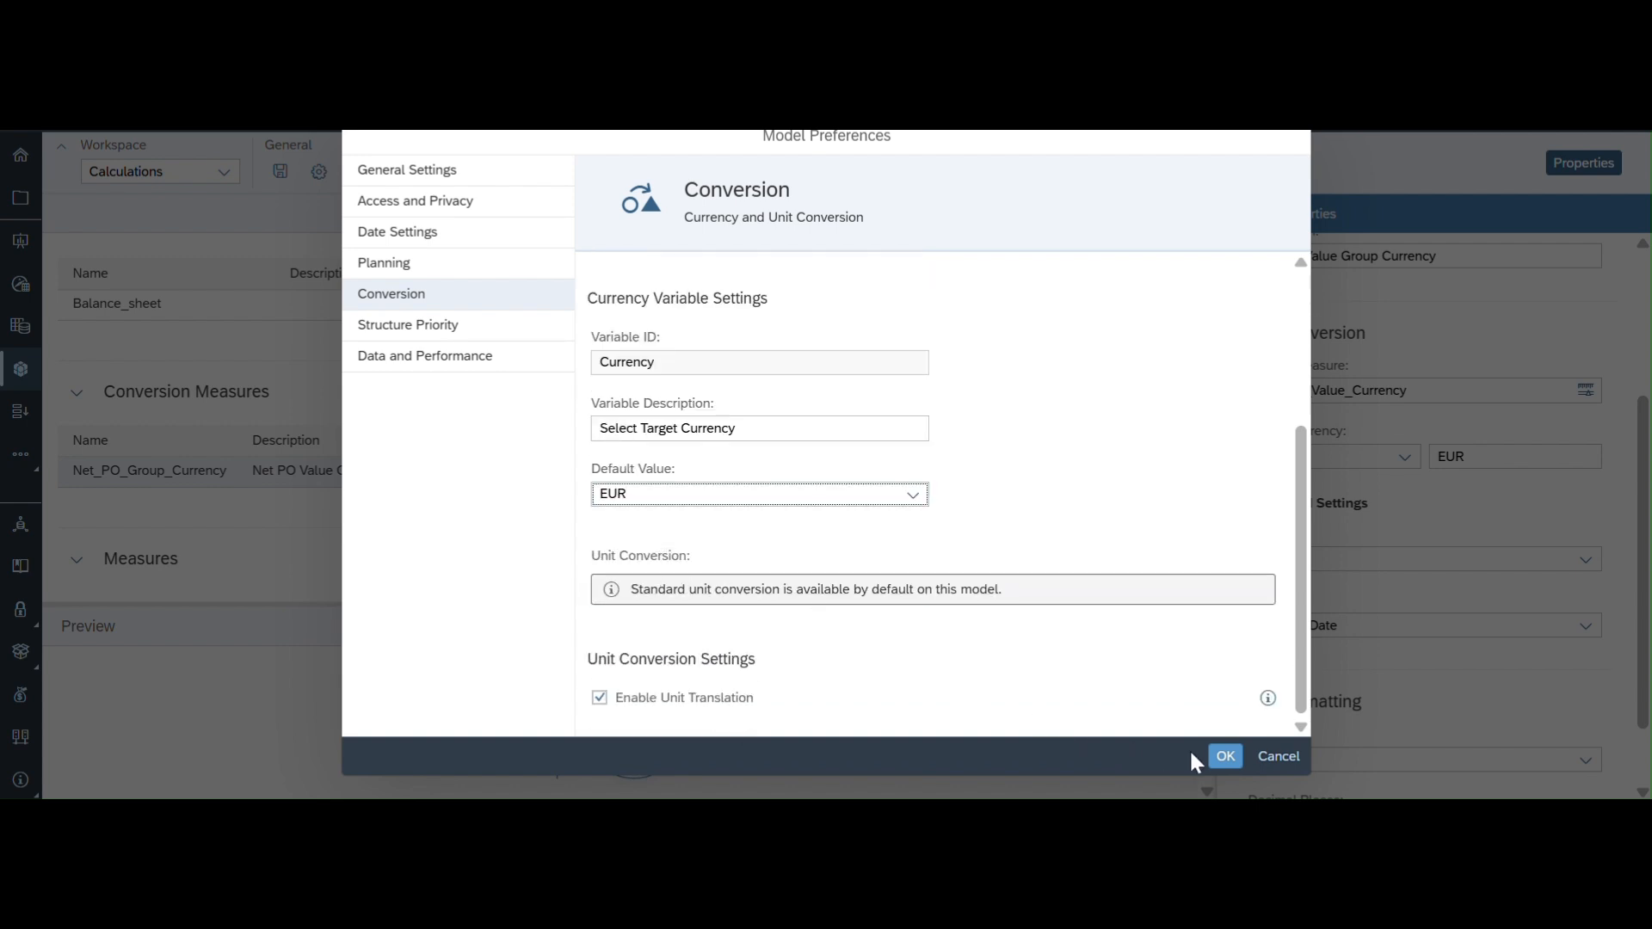
left_click(1226, 758)
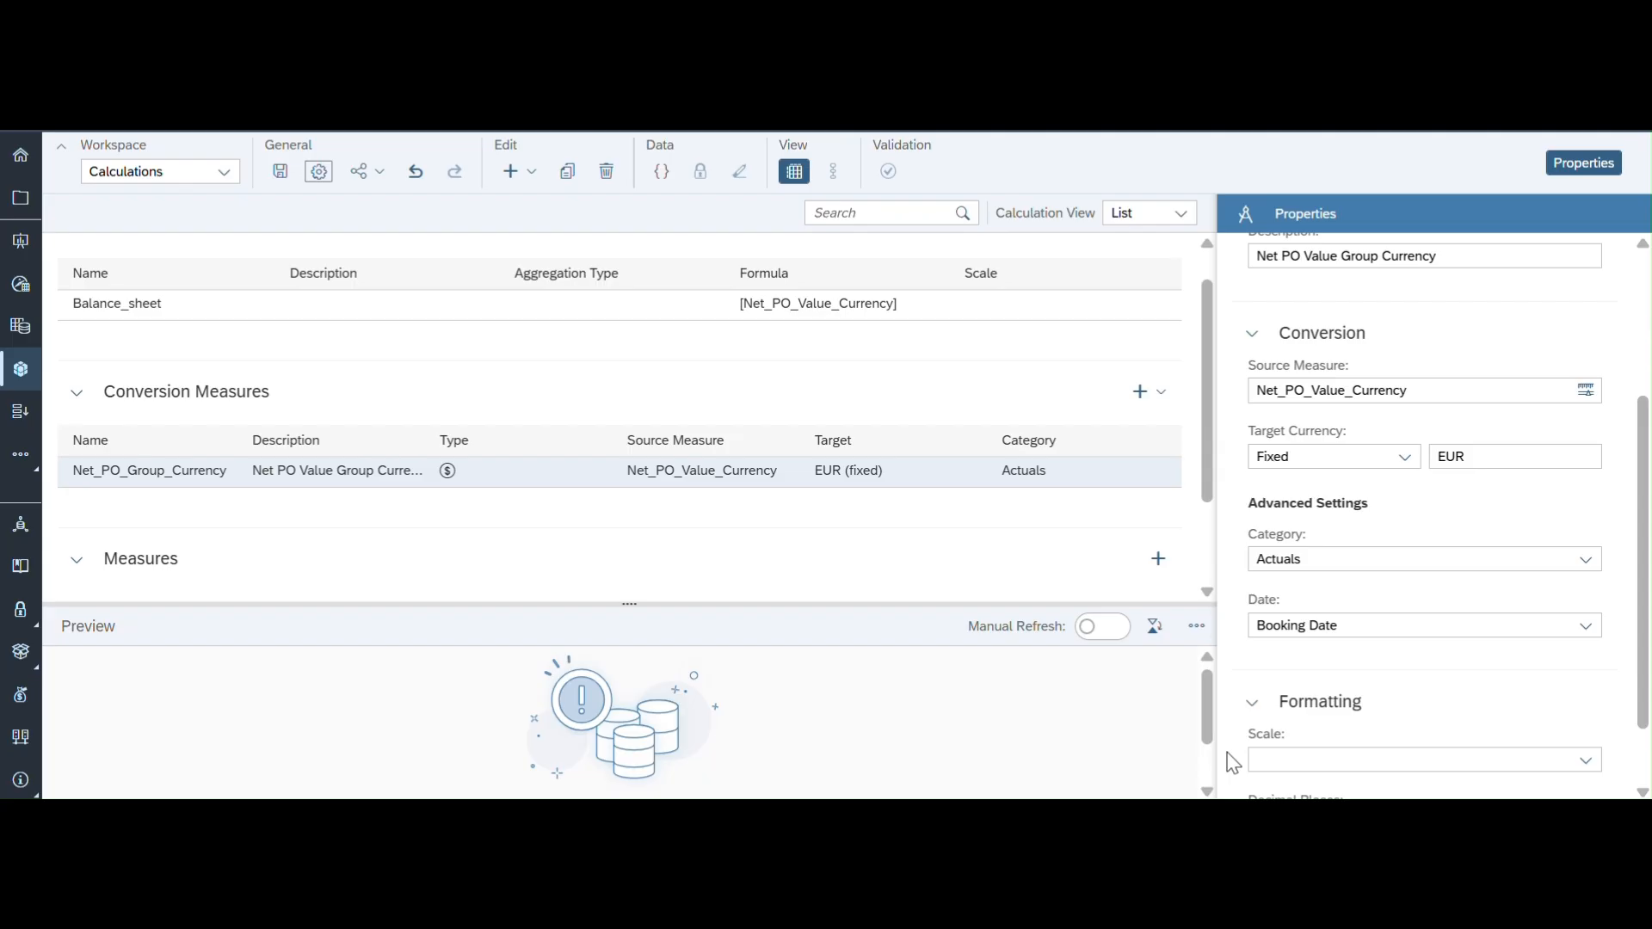
left_click(278, 175)
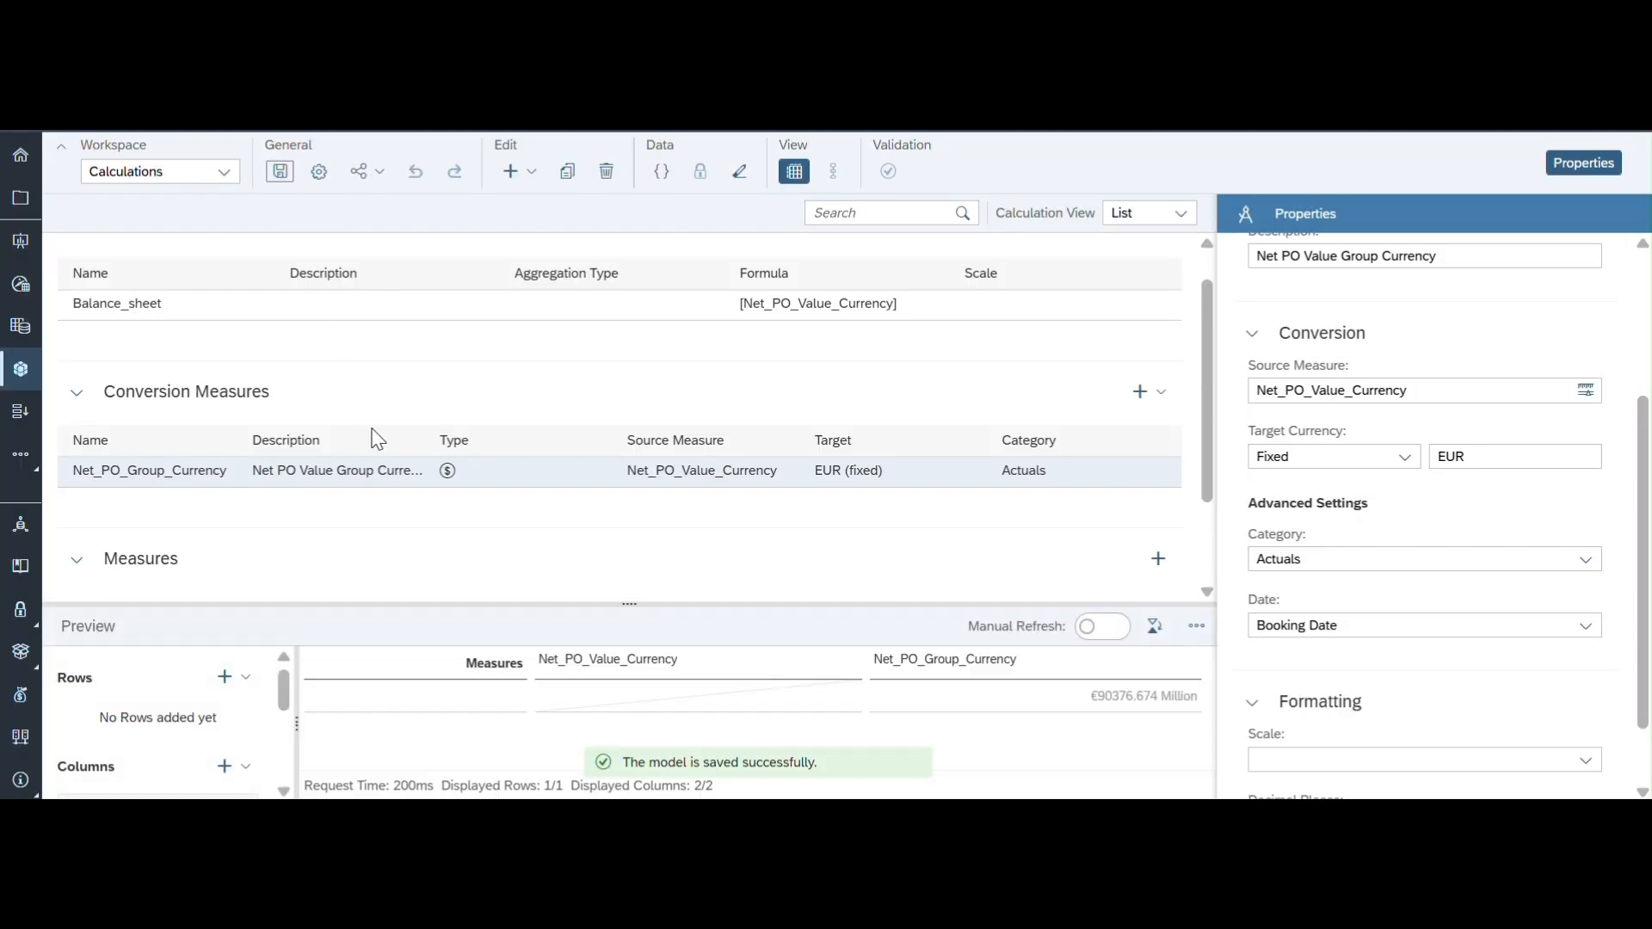
Step: Set the target currency of the Net_PO_Group_Currency conversion measure to From Variable and save the model
left_click(340, 483)
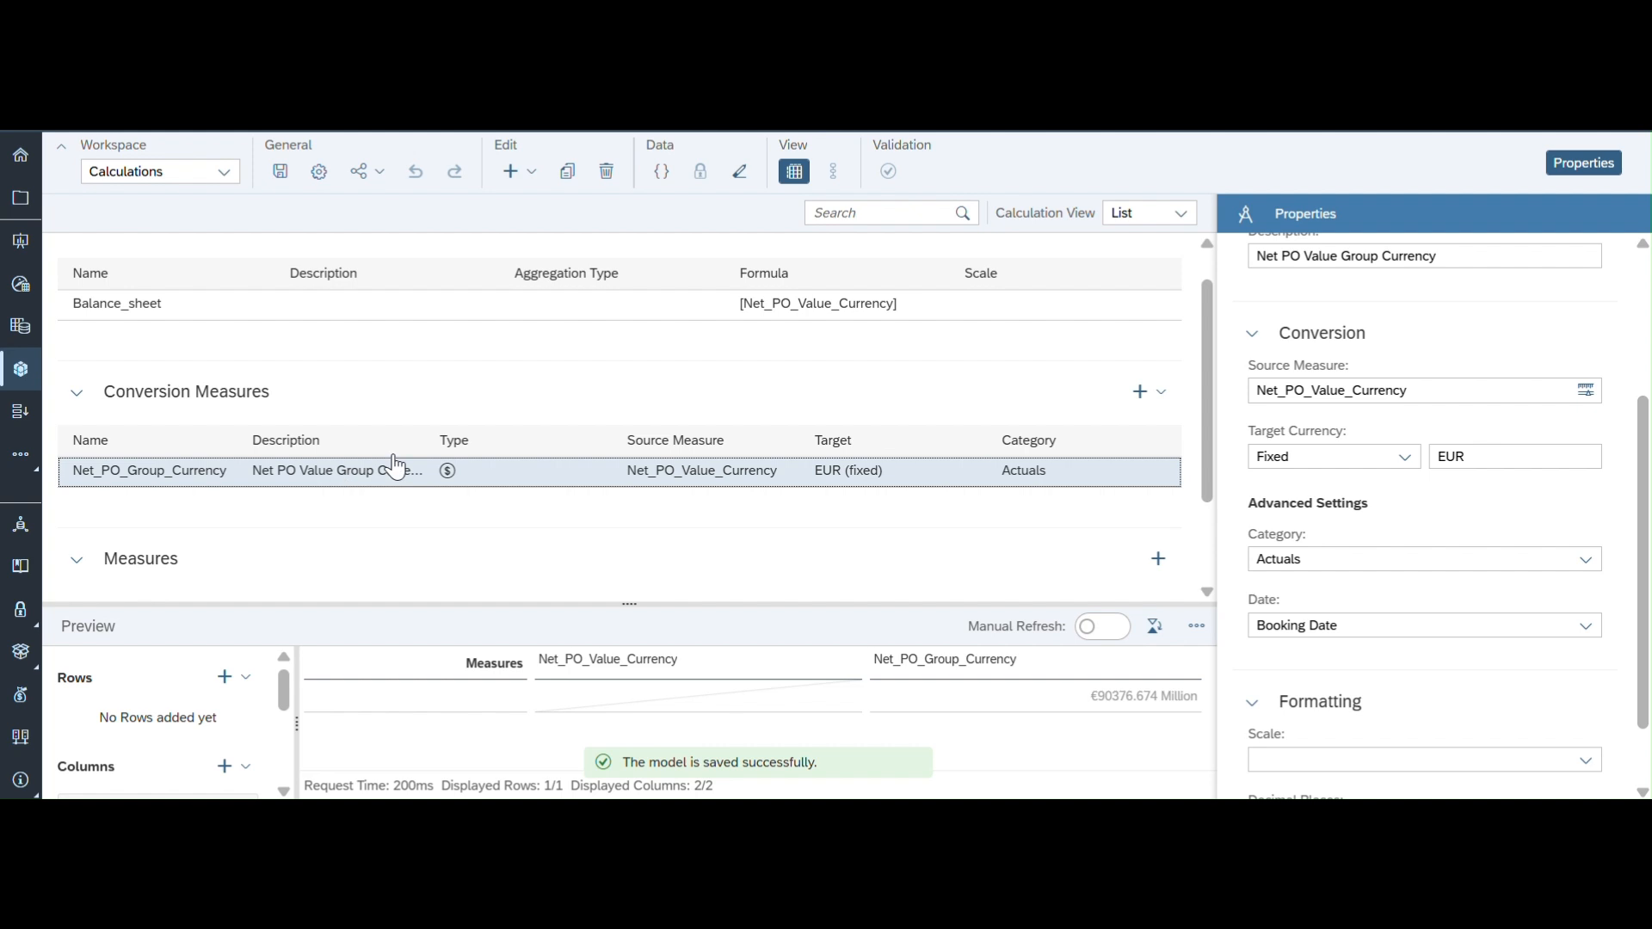
left_click(1405, 457)
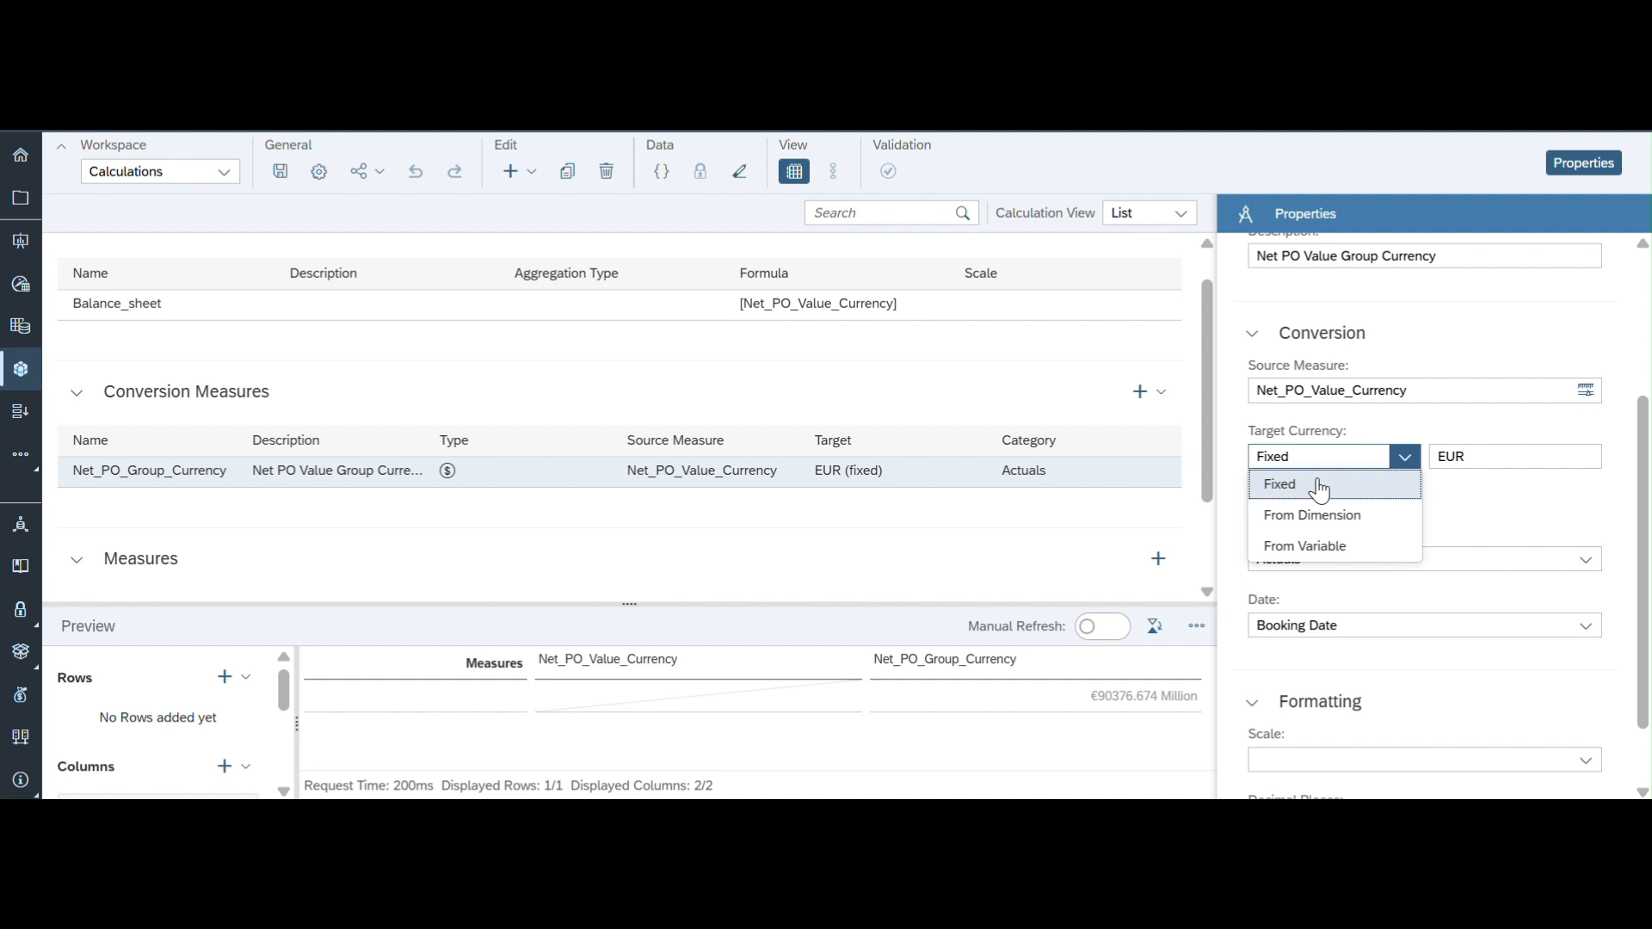
left_click(1333, 555)
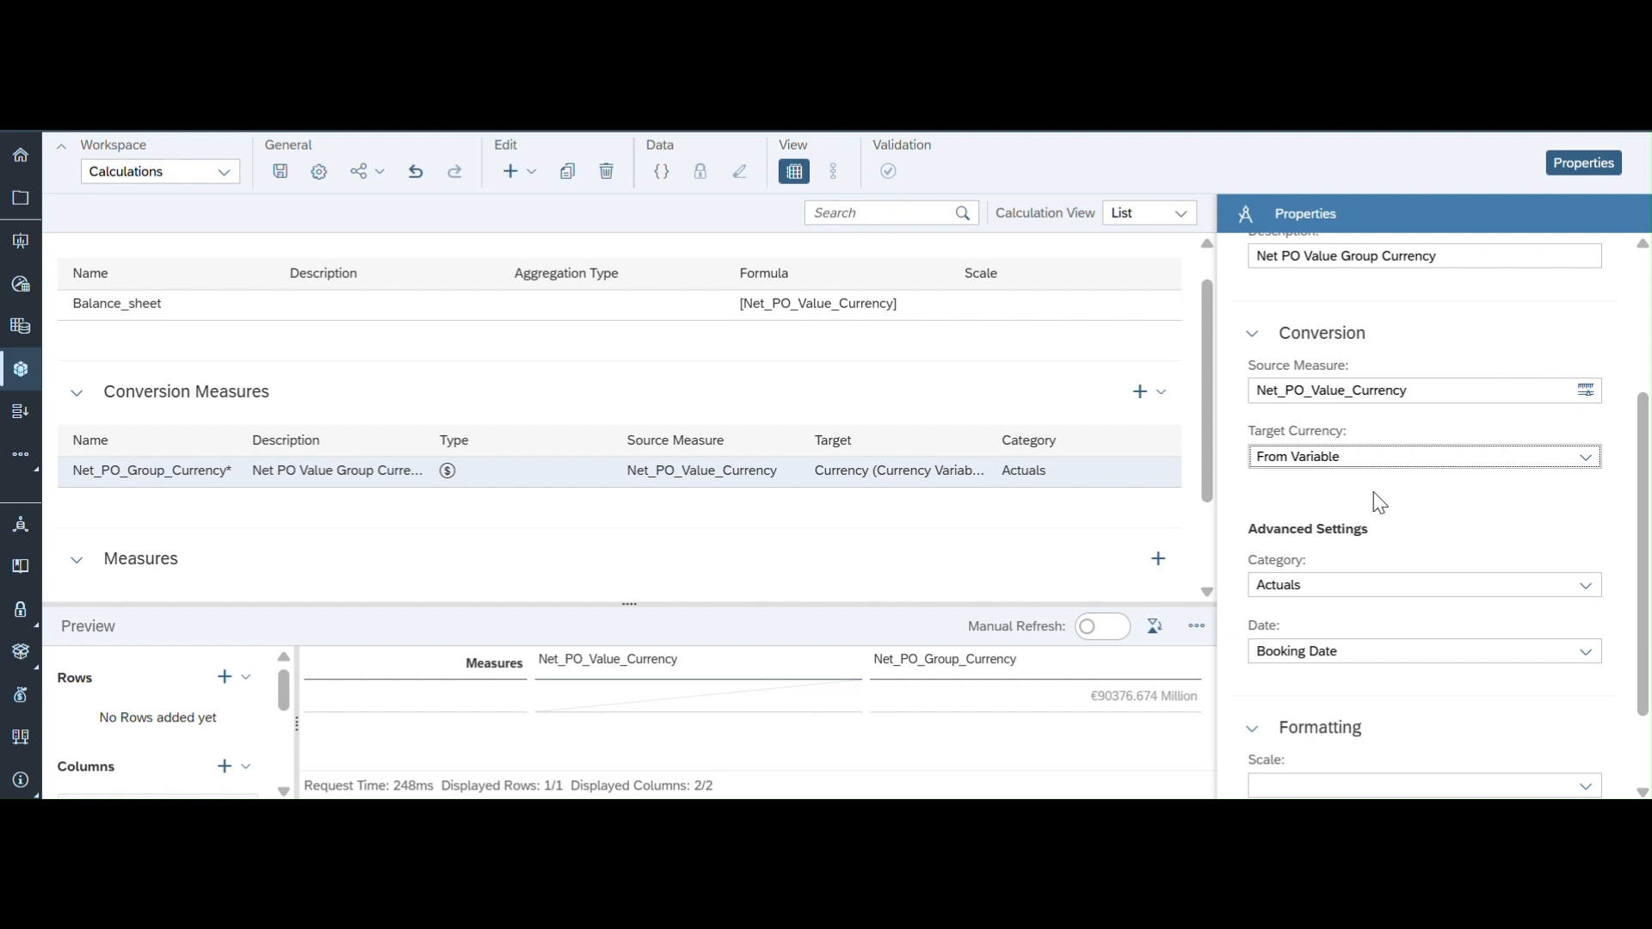
left_click(282, 174)
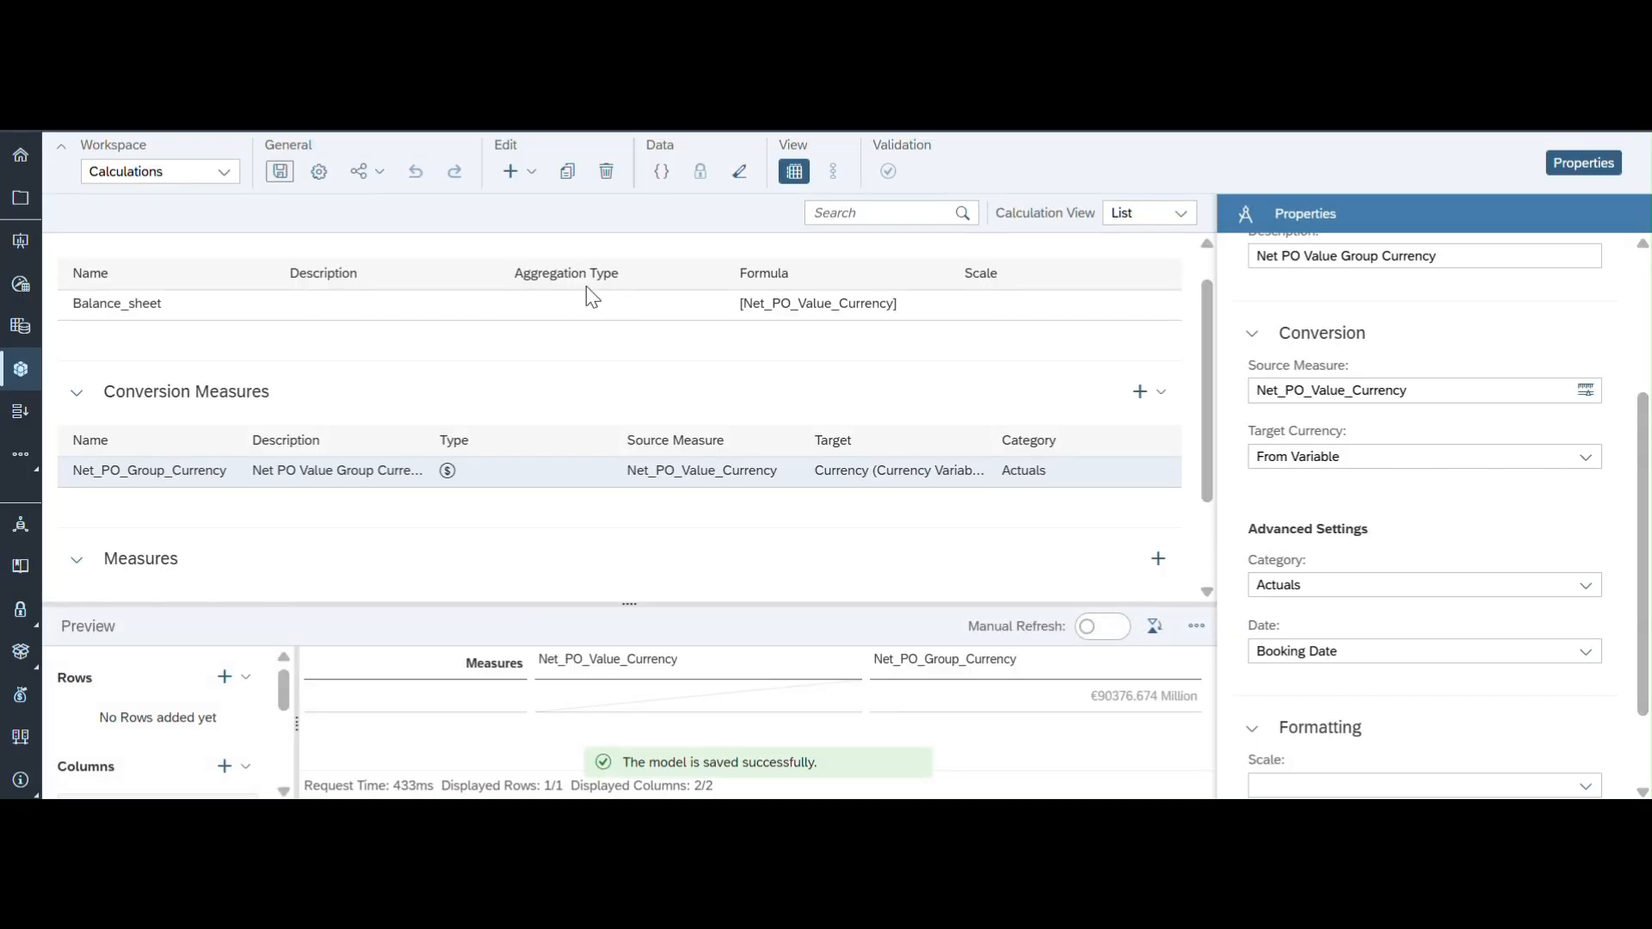
Step: Open the related Currency Story Demo from the Model Structure workspace and refresh the story's data
left_click(223, 172)
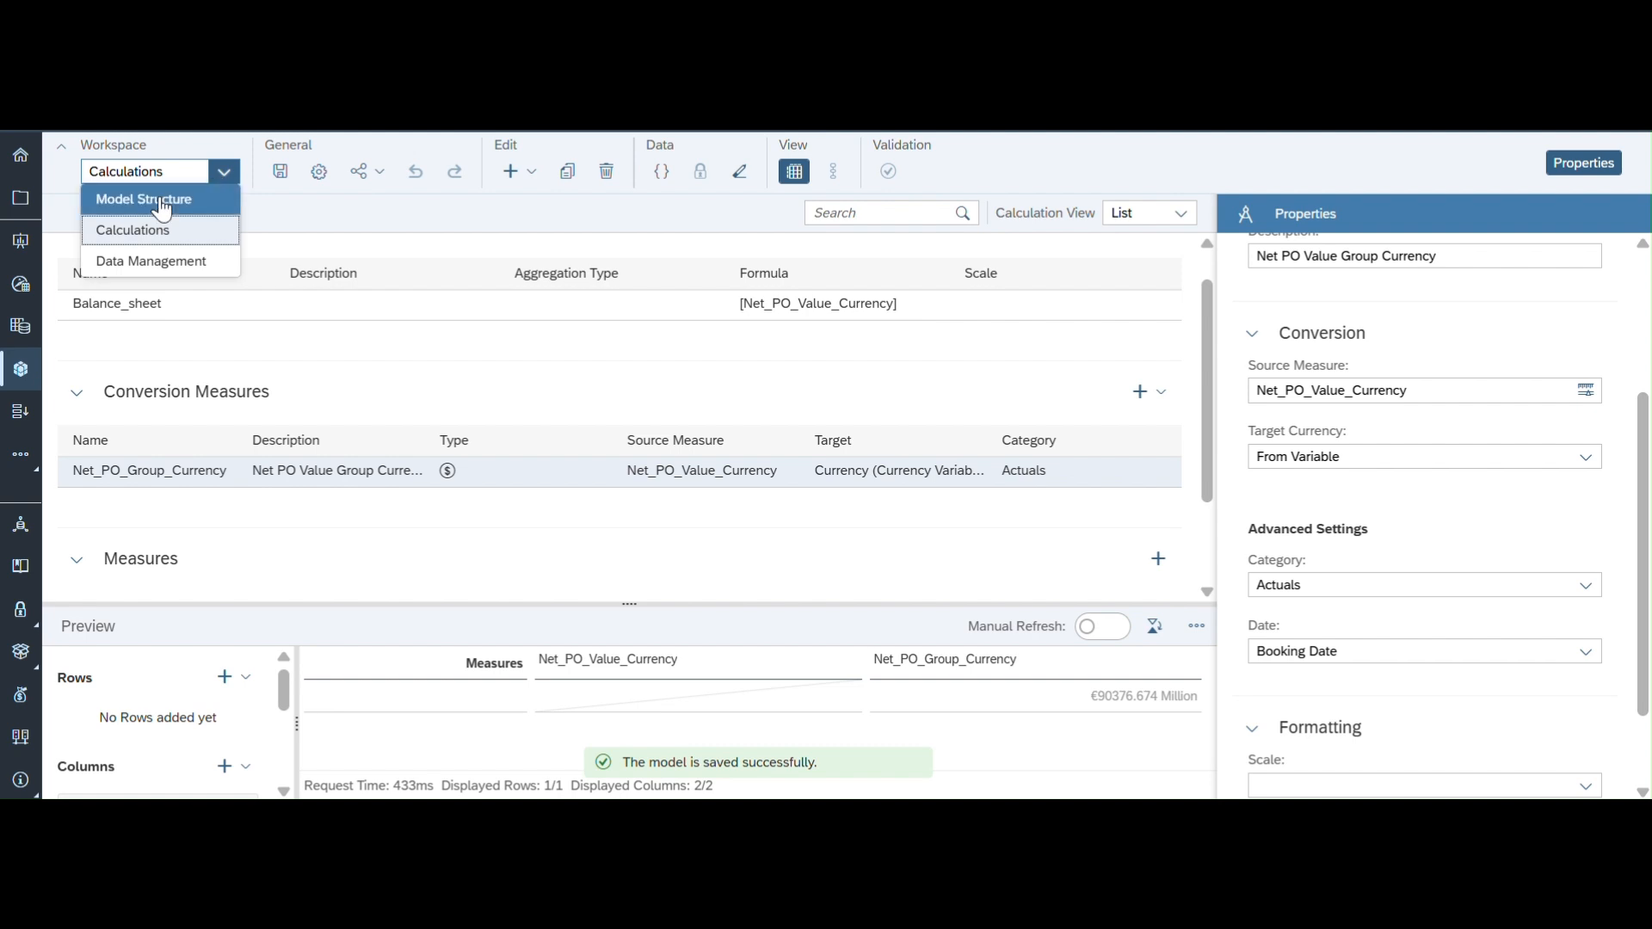
left_click(161, 200)
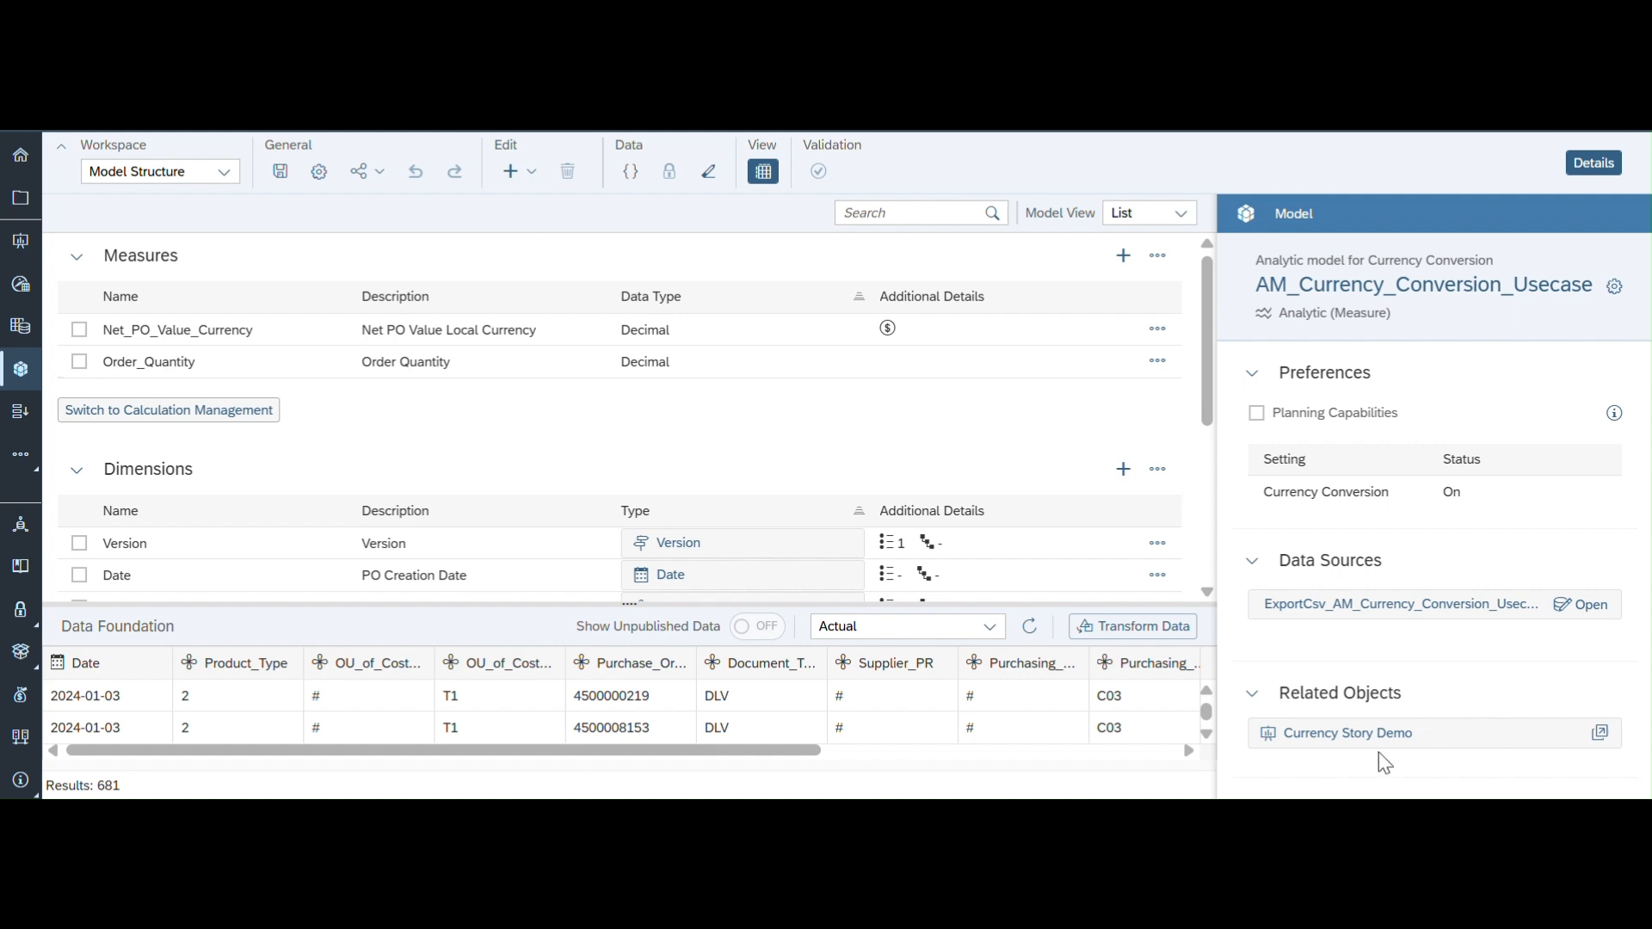
left_click(1601, 734)
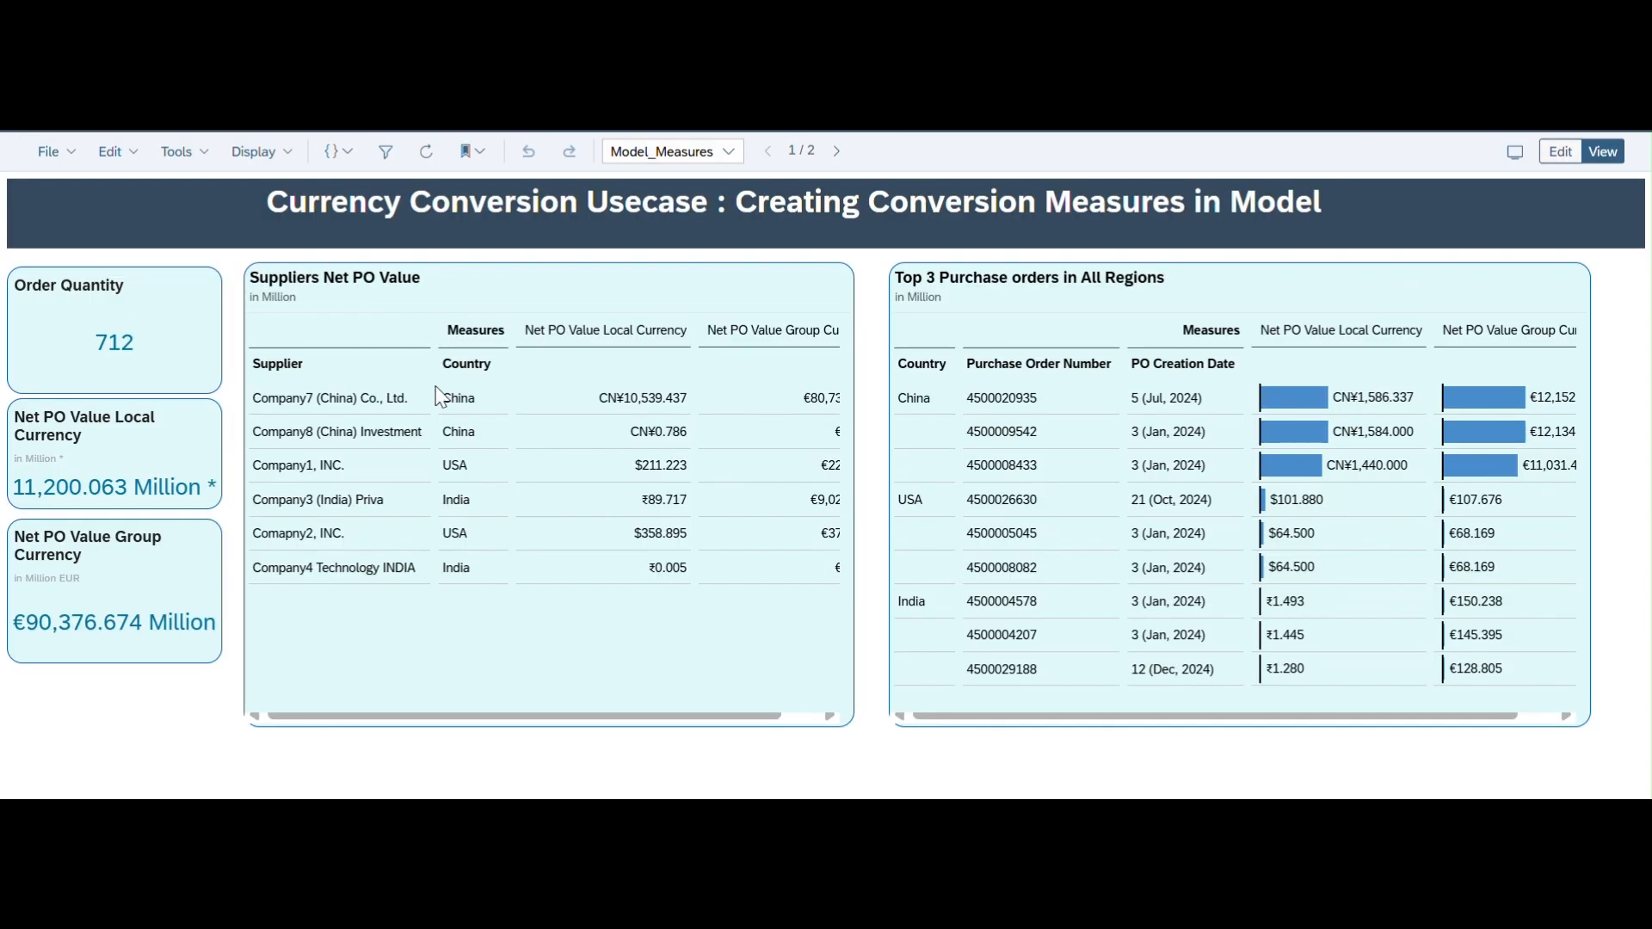
left_click(426, 152)
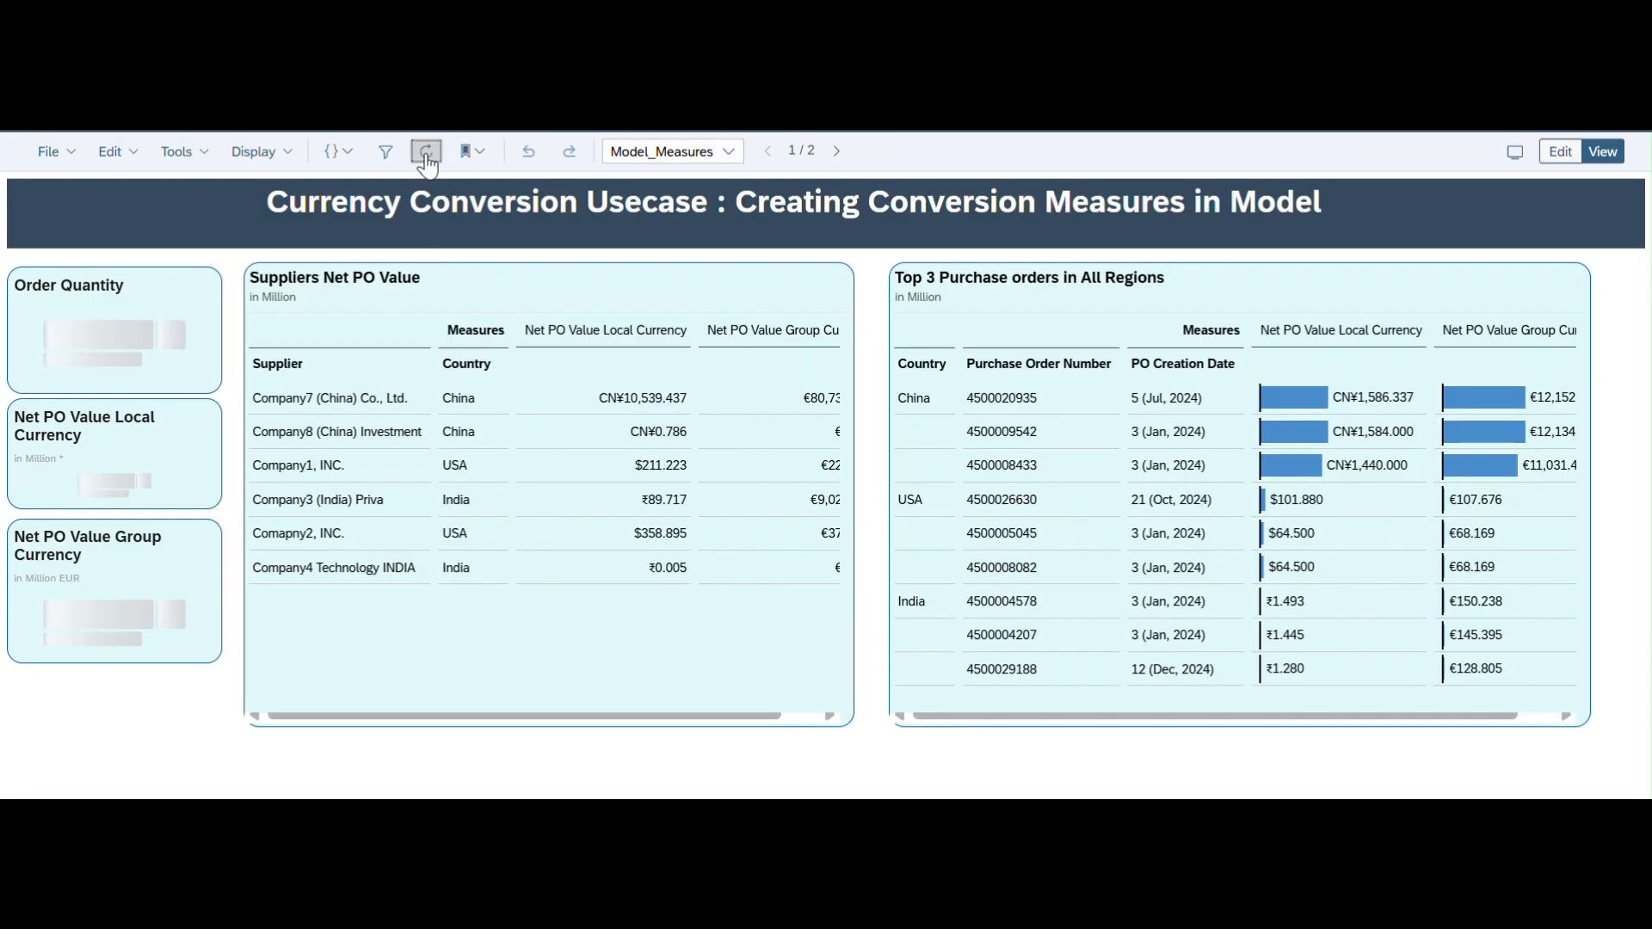
Step: Switch the story to edit mode, dismissing the target currency prompt, and save the story
left_click(1562, 158)
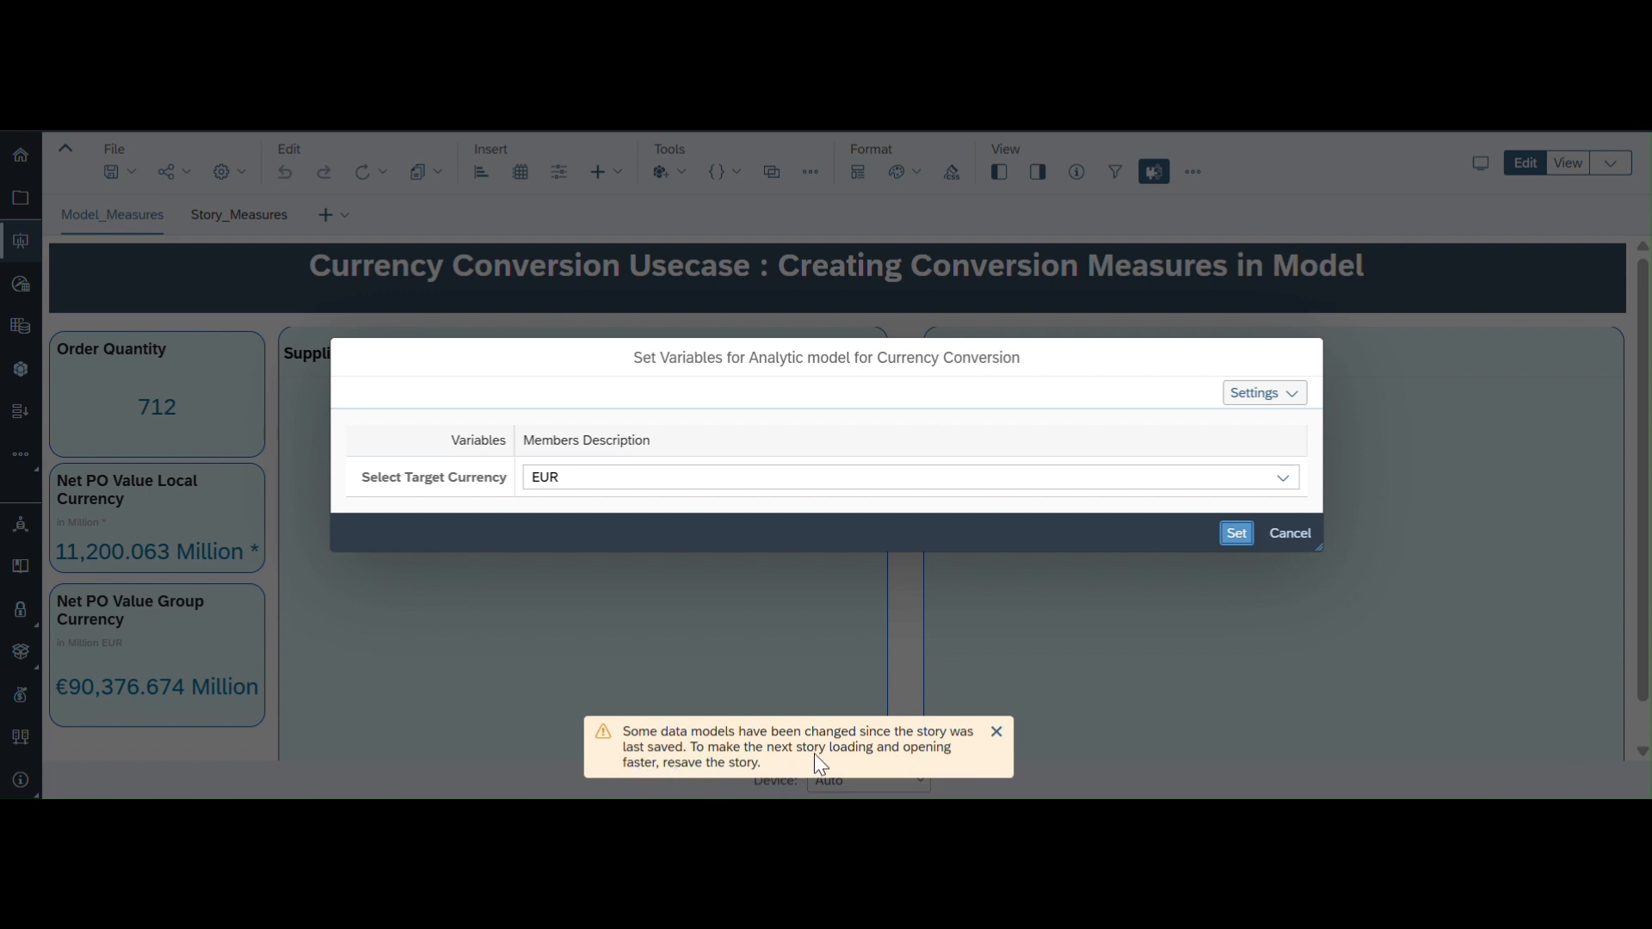
left_click(1298, 543)
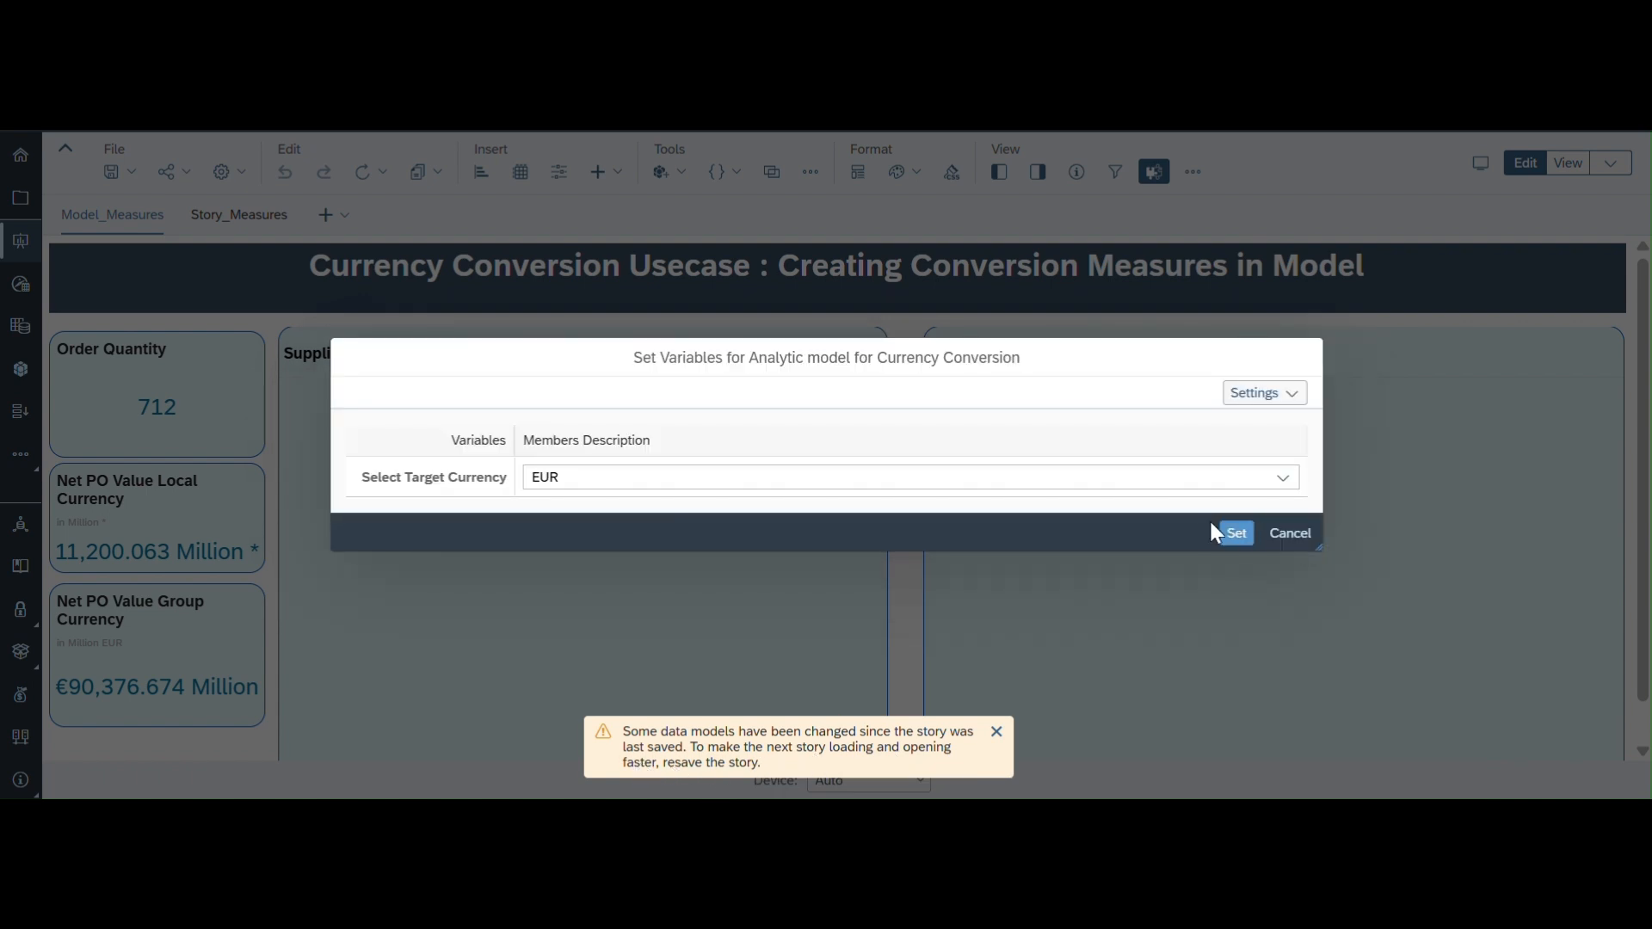
left_click(1297, 545)
left_click(1297, 544)
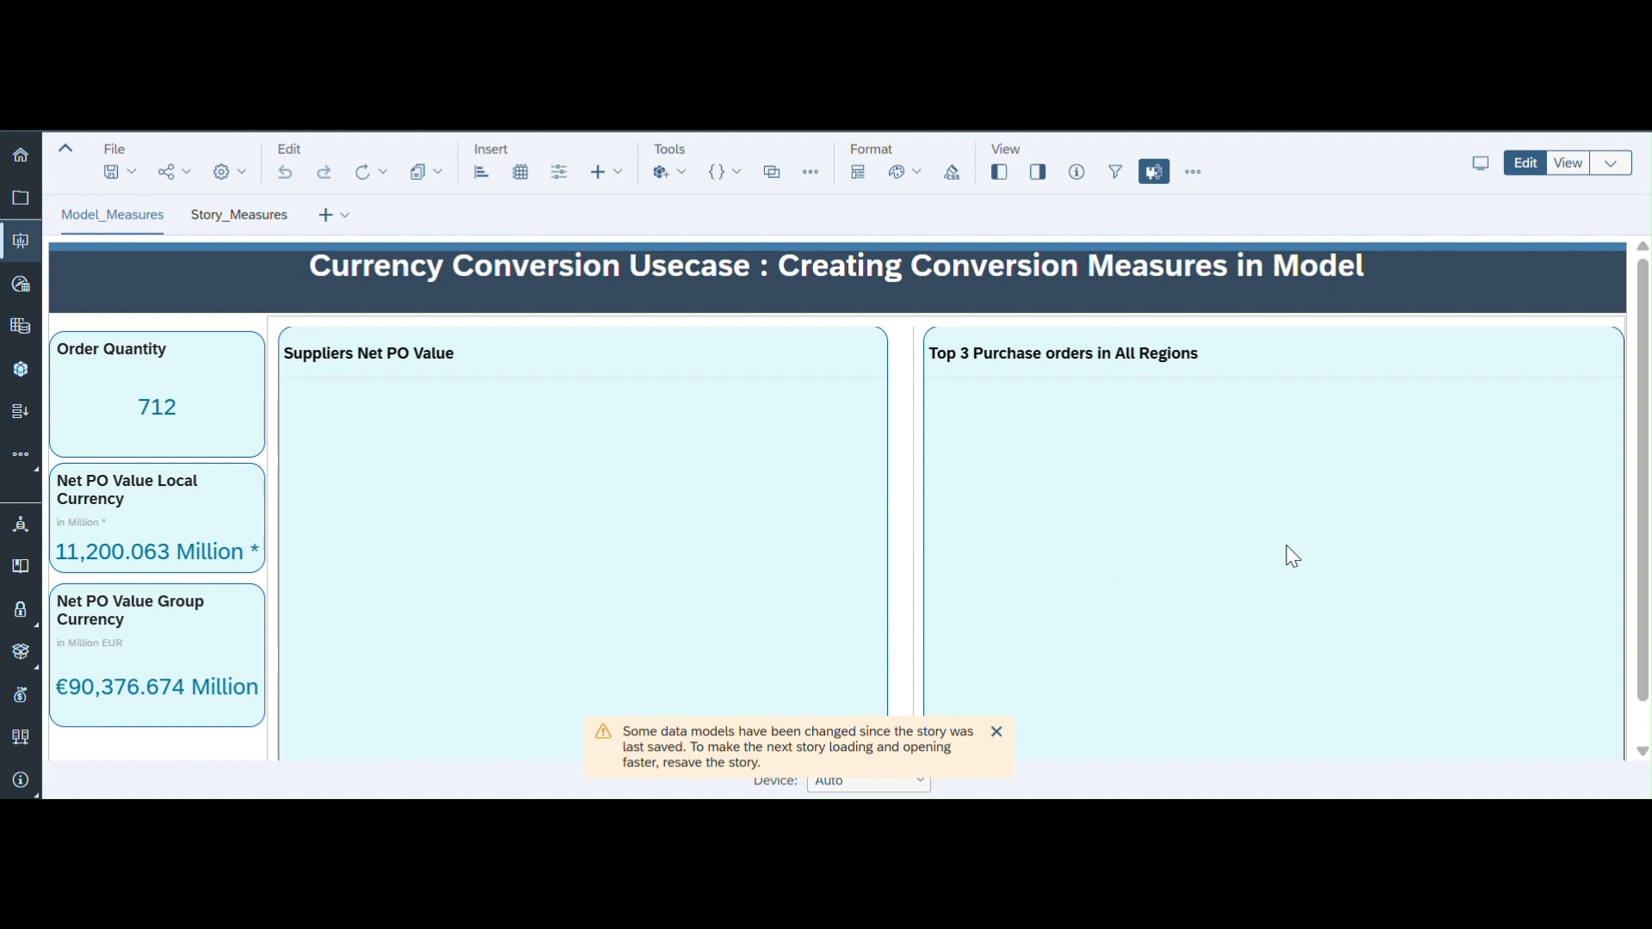
left_click(125, 176)
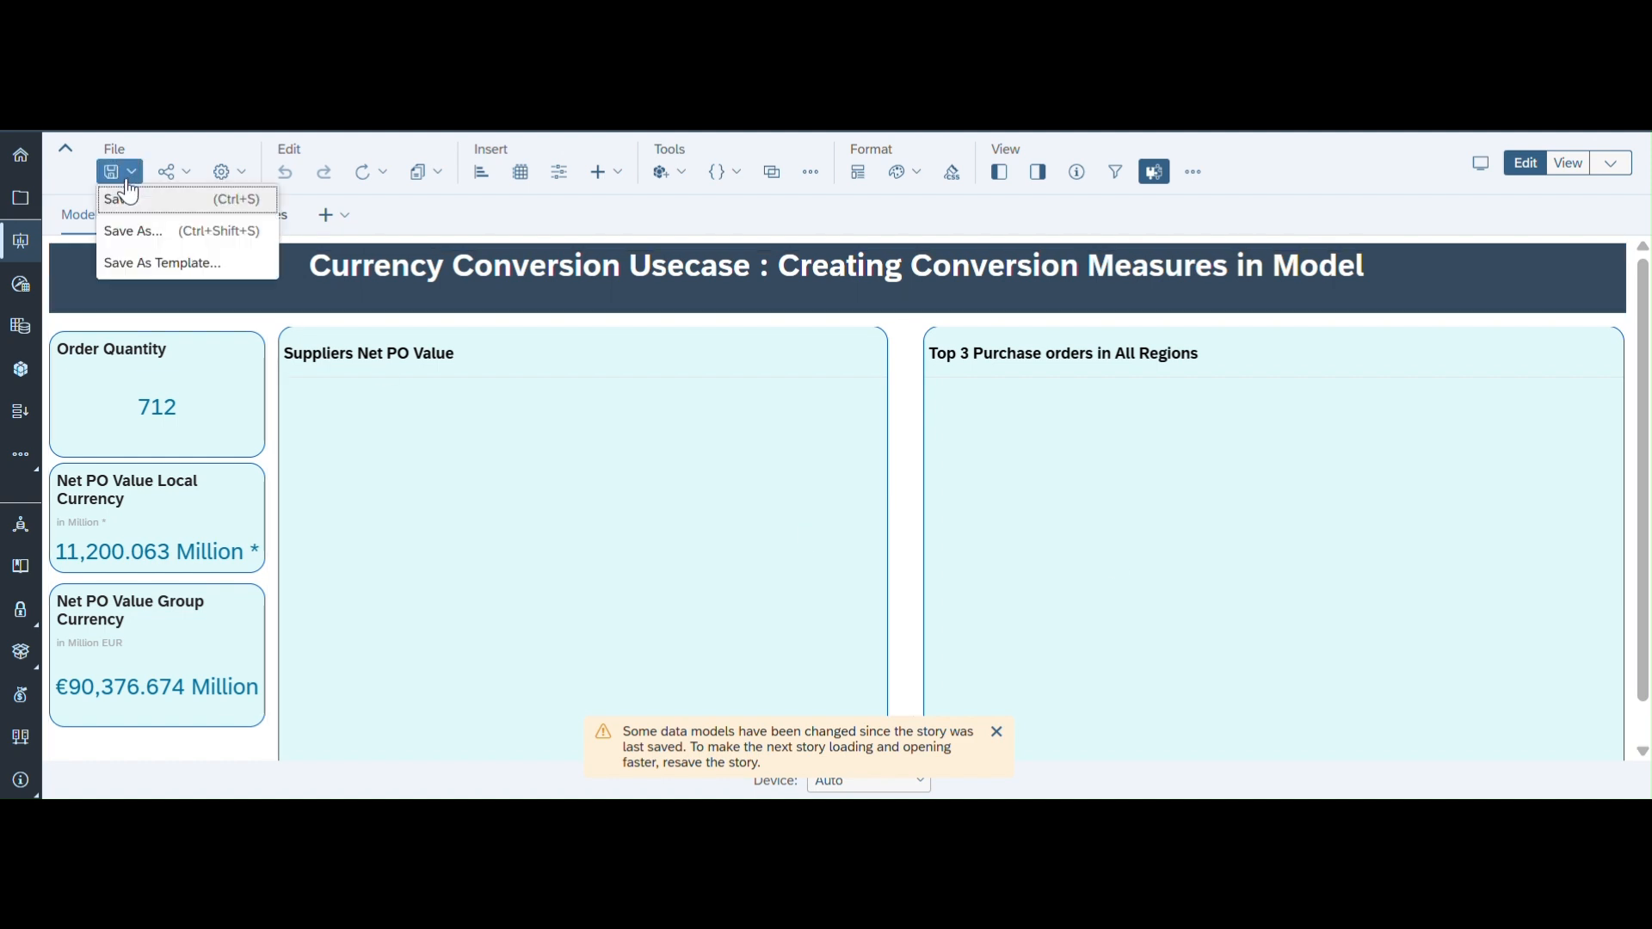
left_click(129, 195)
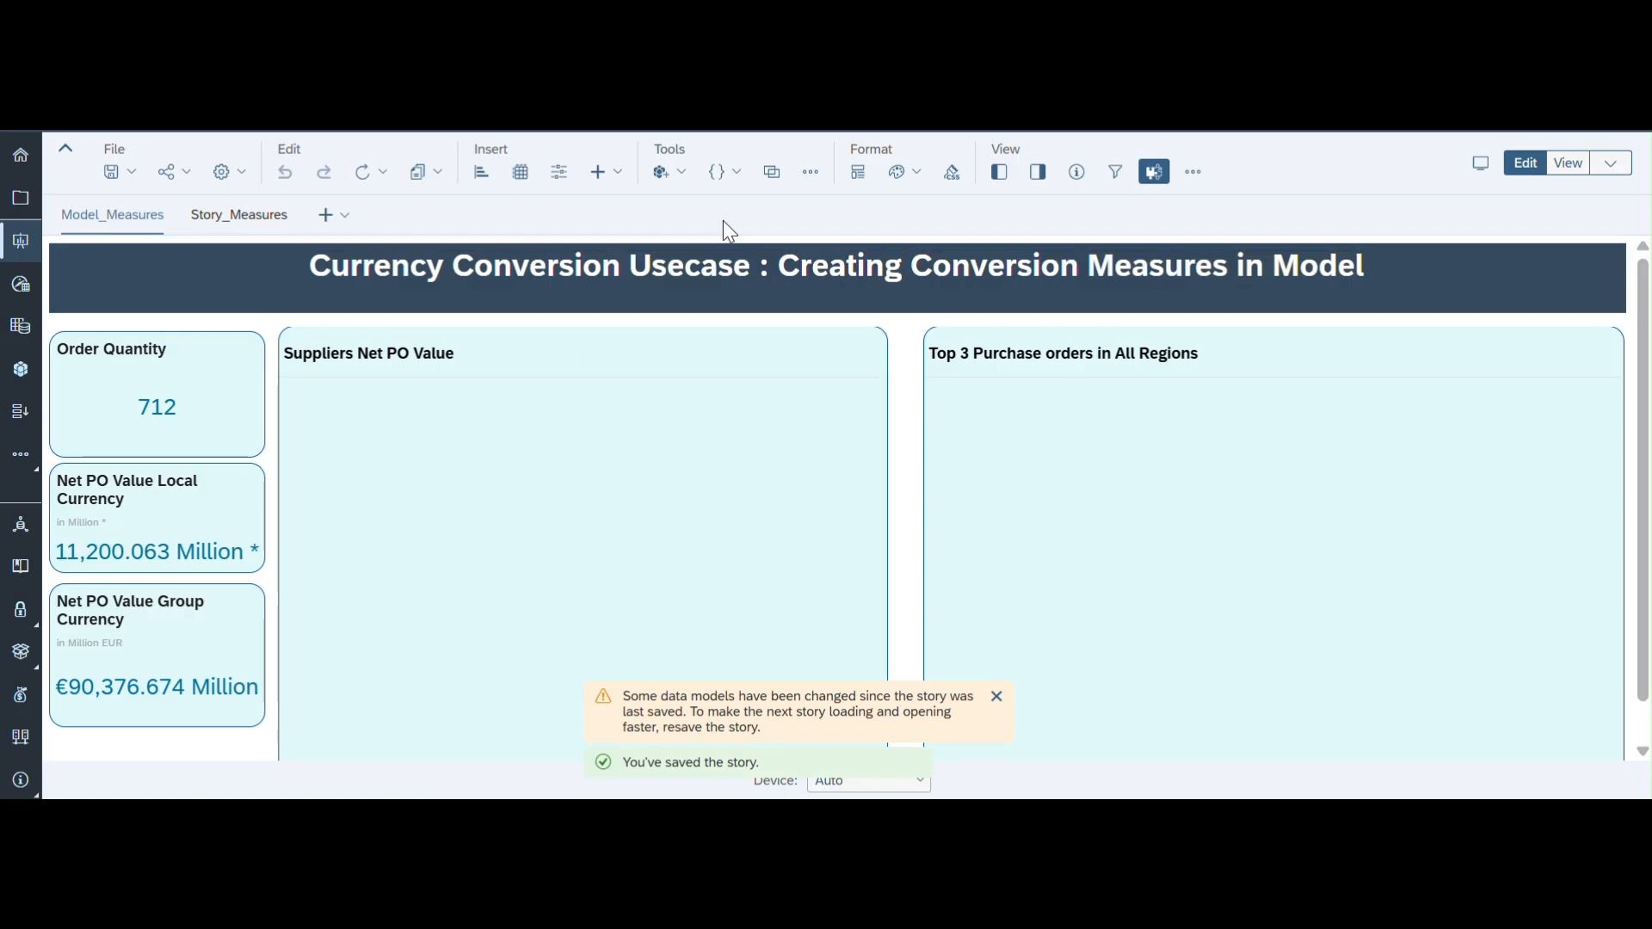
left_click(745, 182)
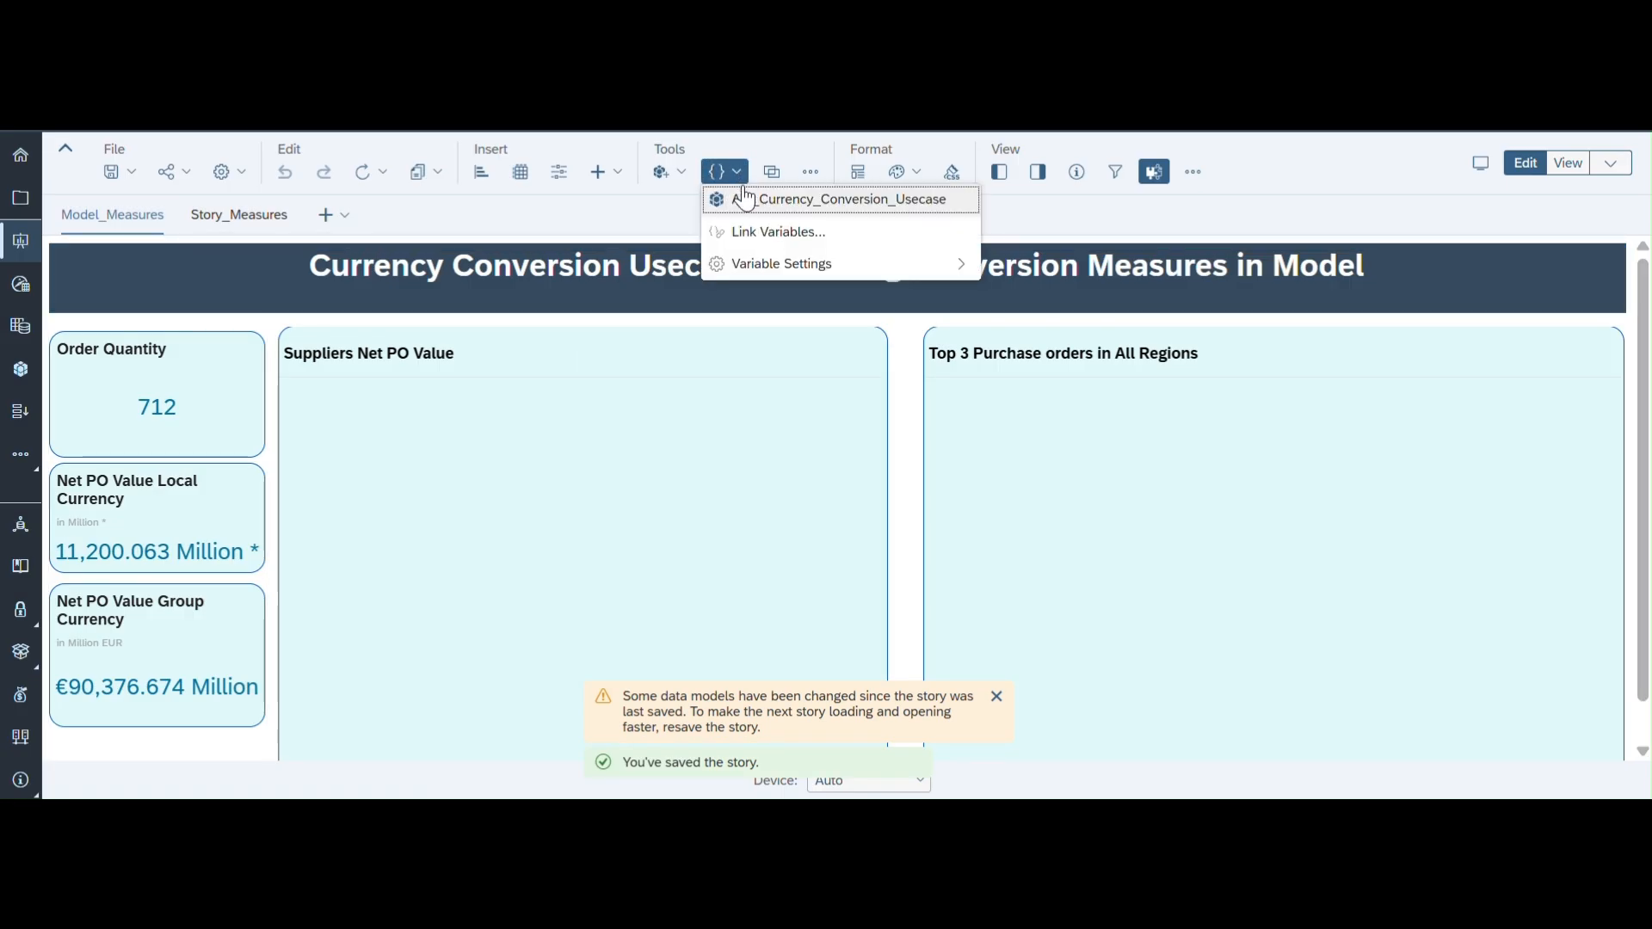
left_click(757, 202)
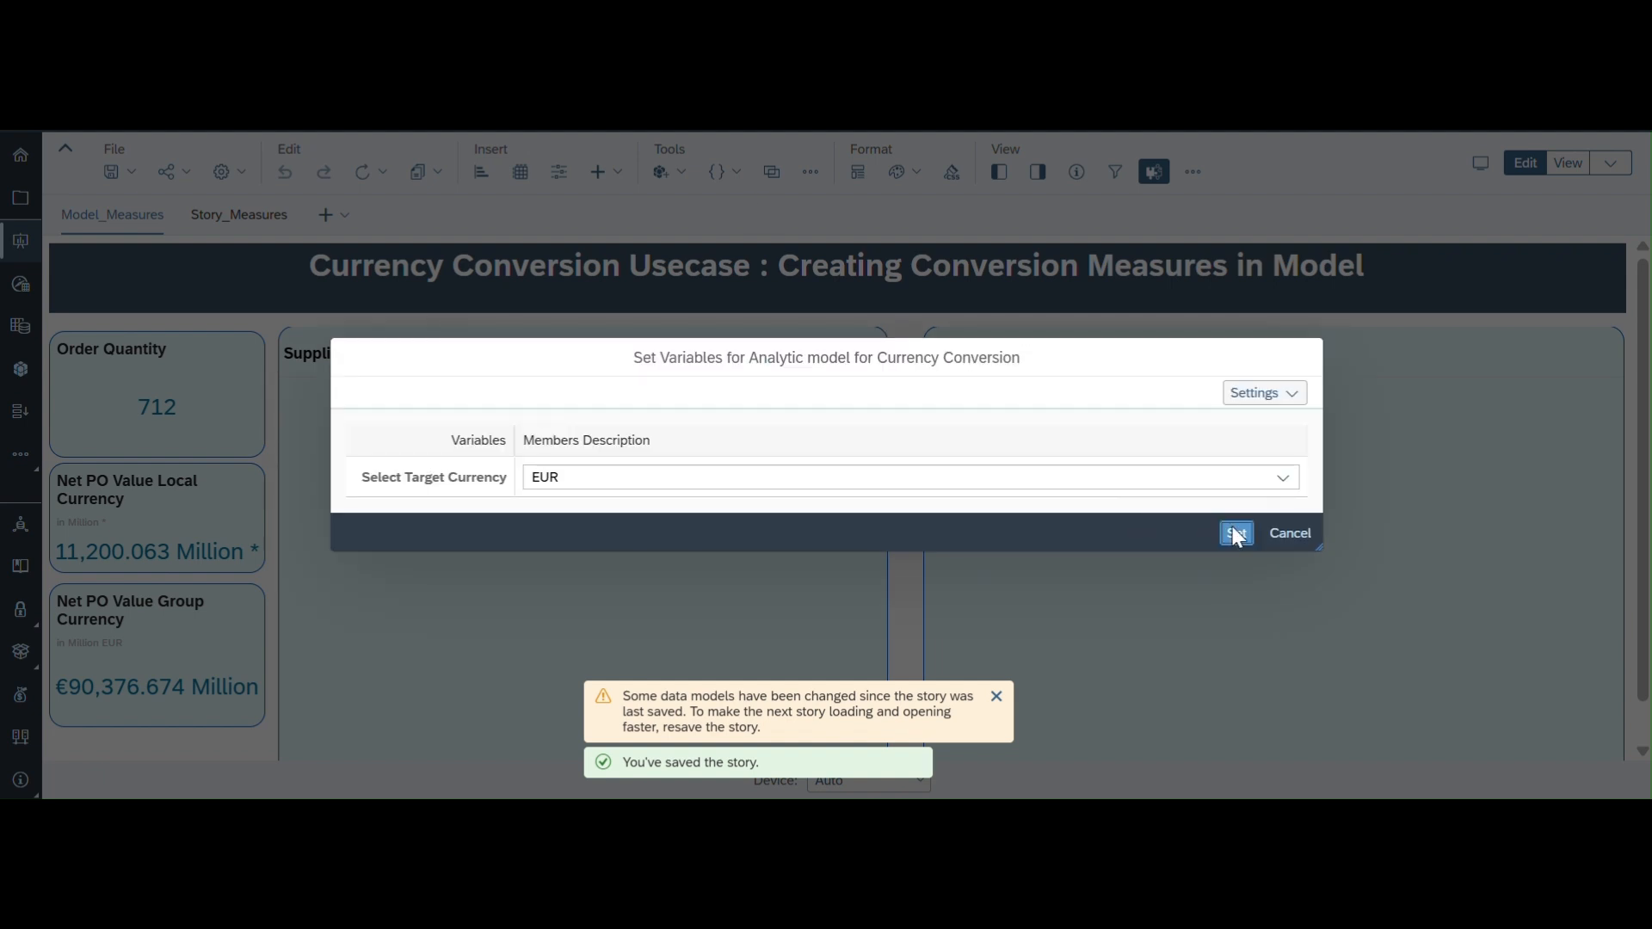
left_click(1300, 536)
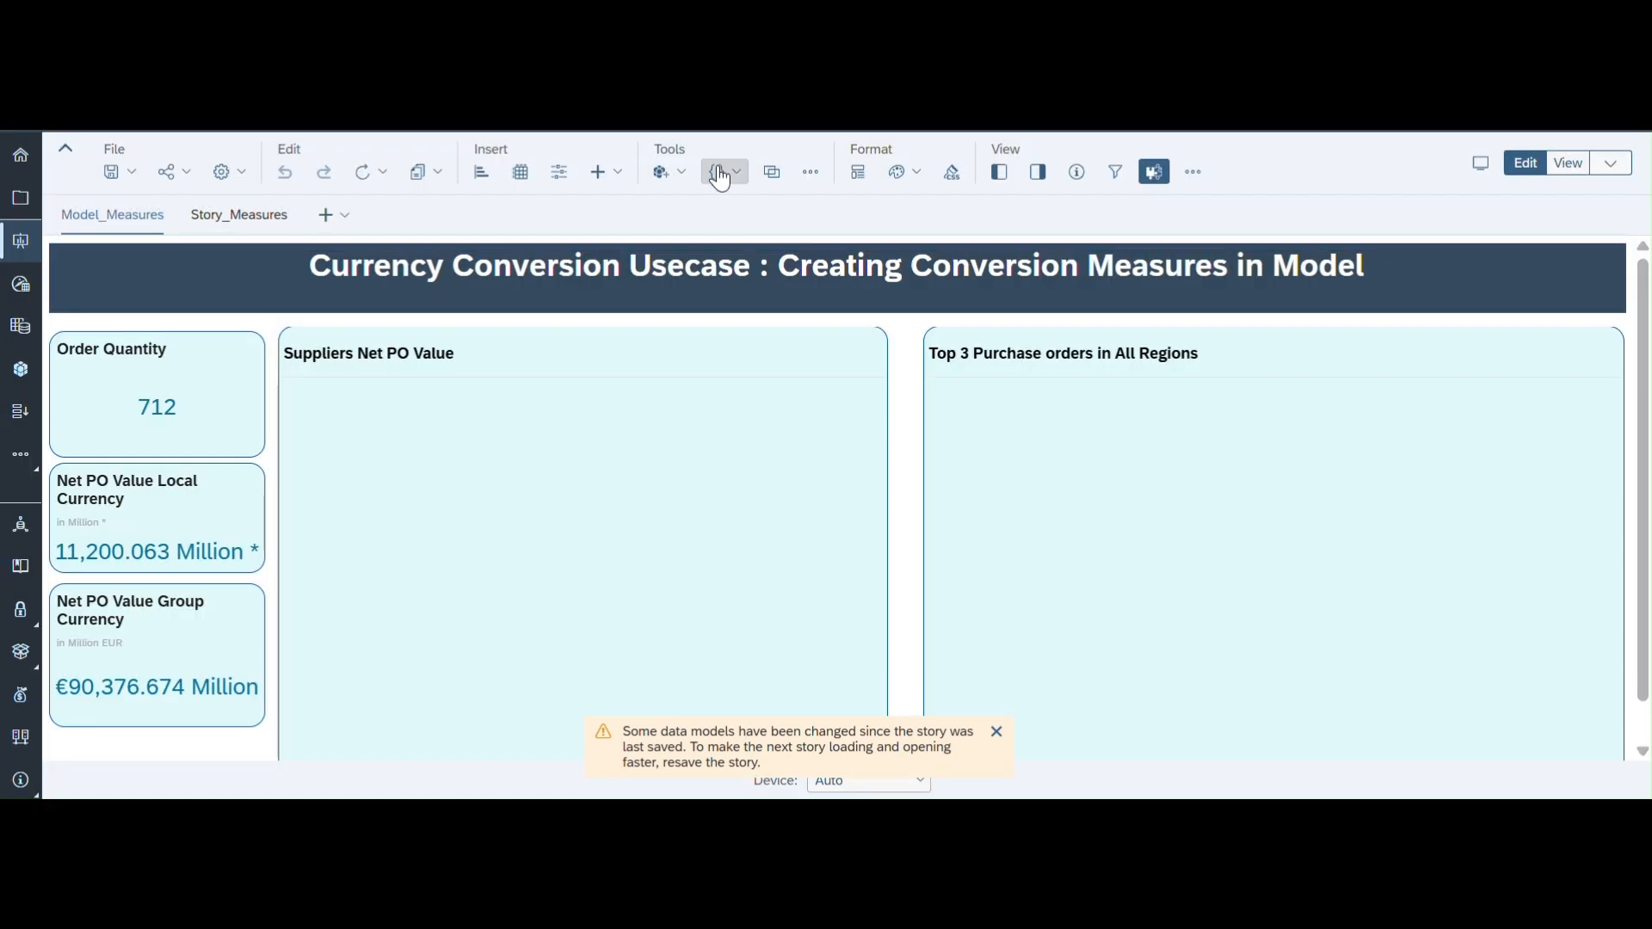
Step: Apply EUR as the Select Target Currency variable of AM_Currency_Conversion_Usecase in the story
left_click(721, 175)
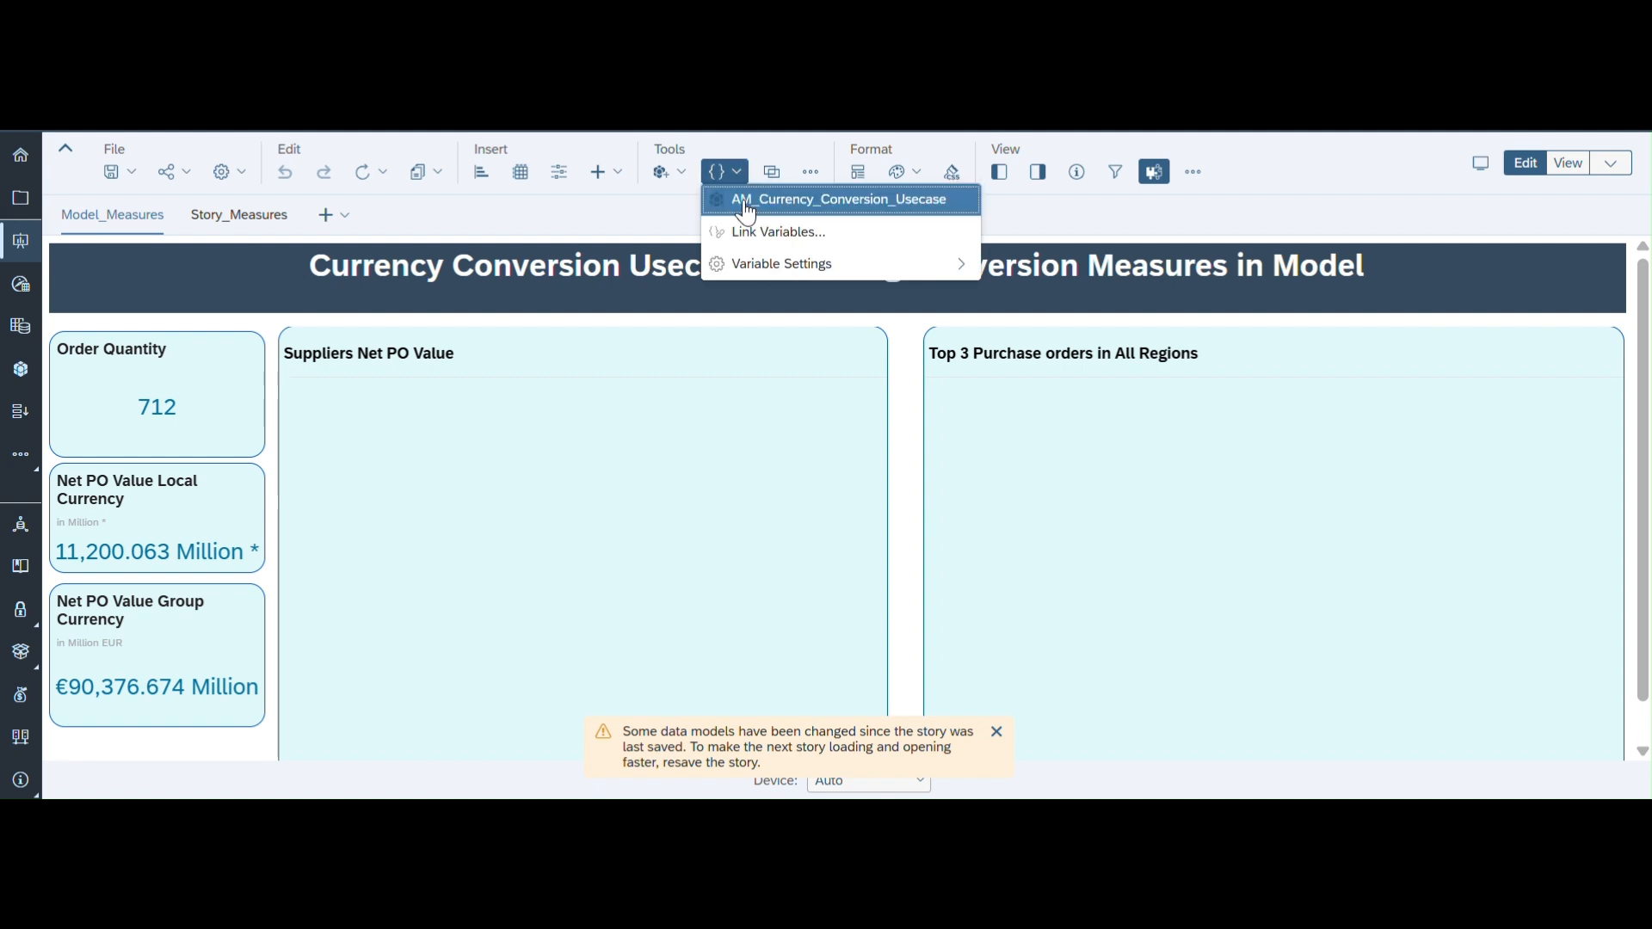
left_click(747, 202)
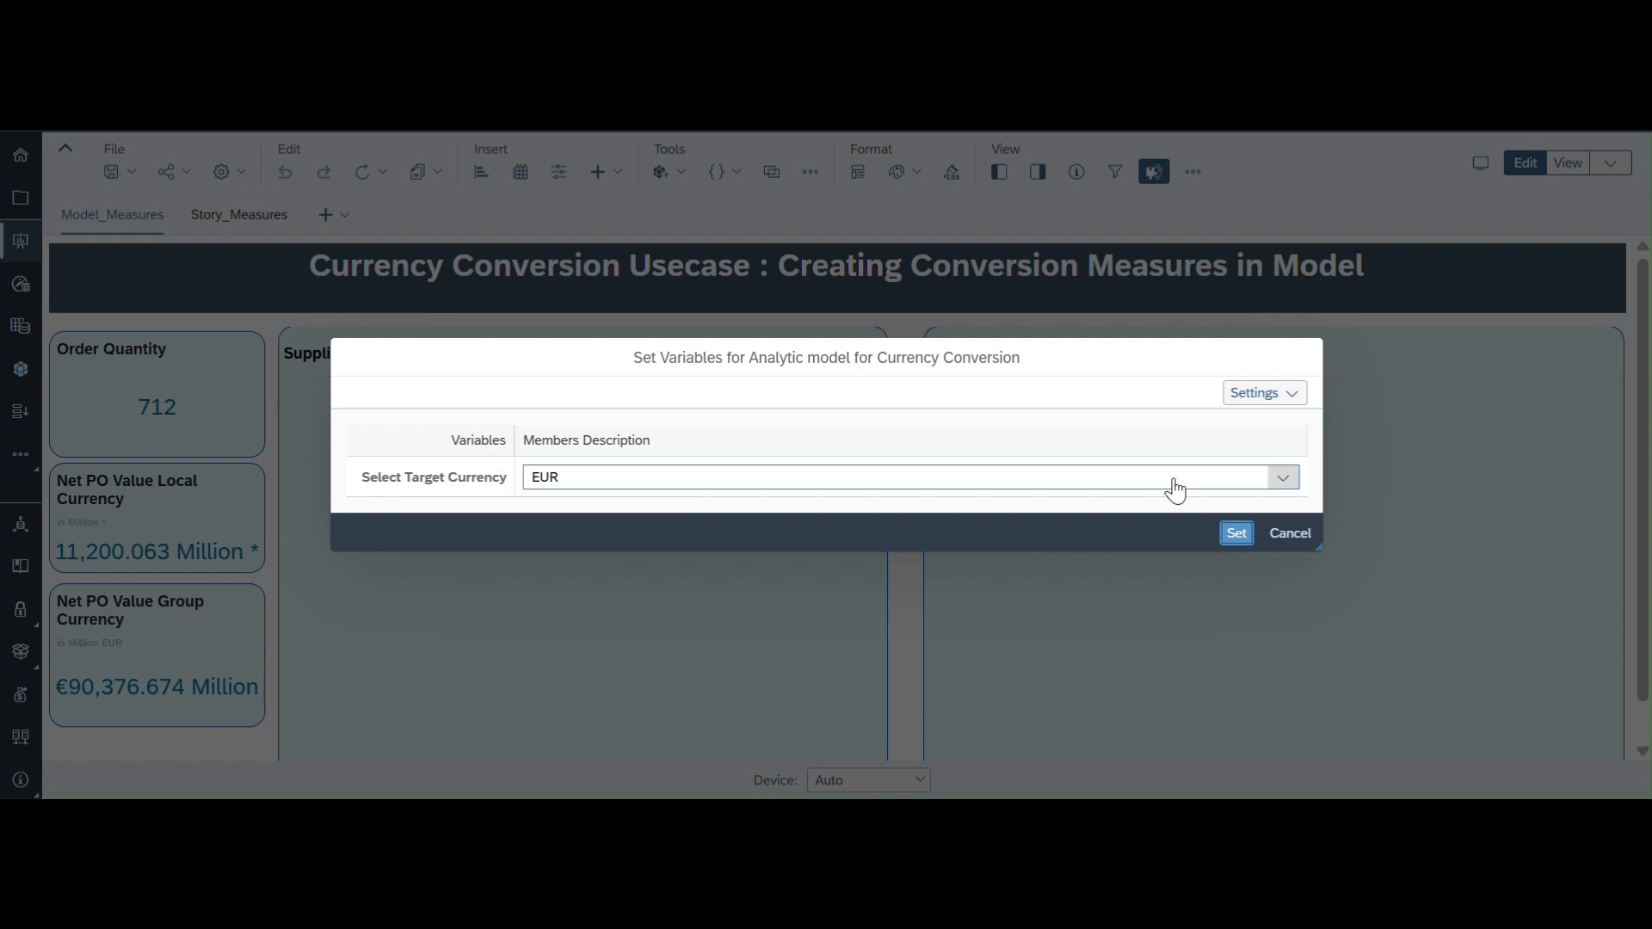
left_click(1283, 478)
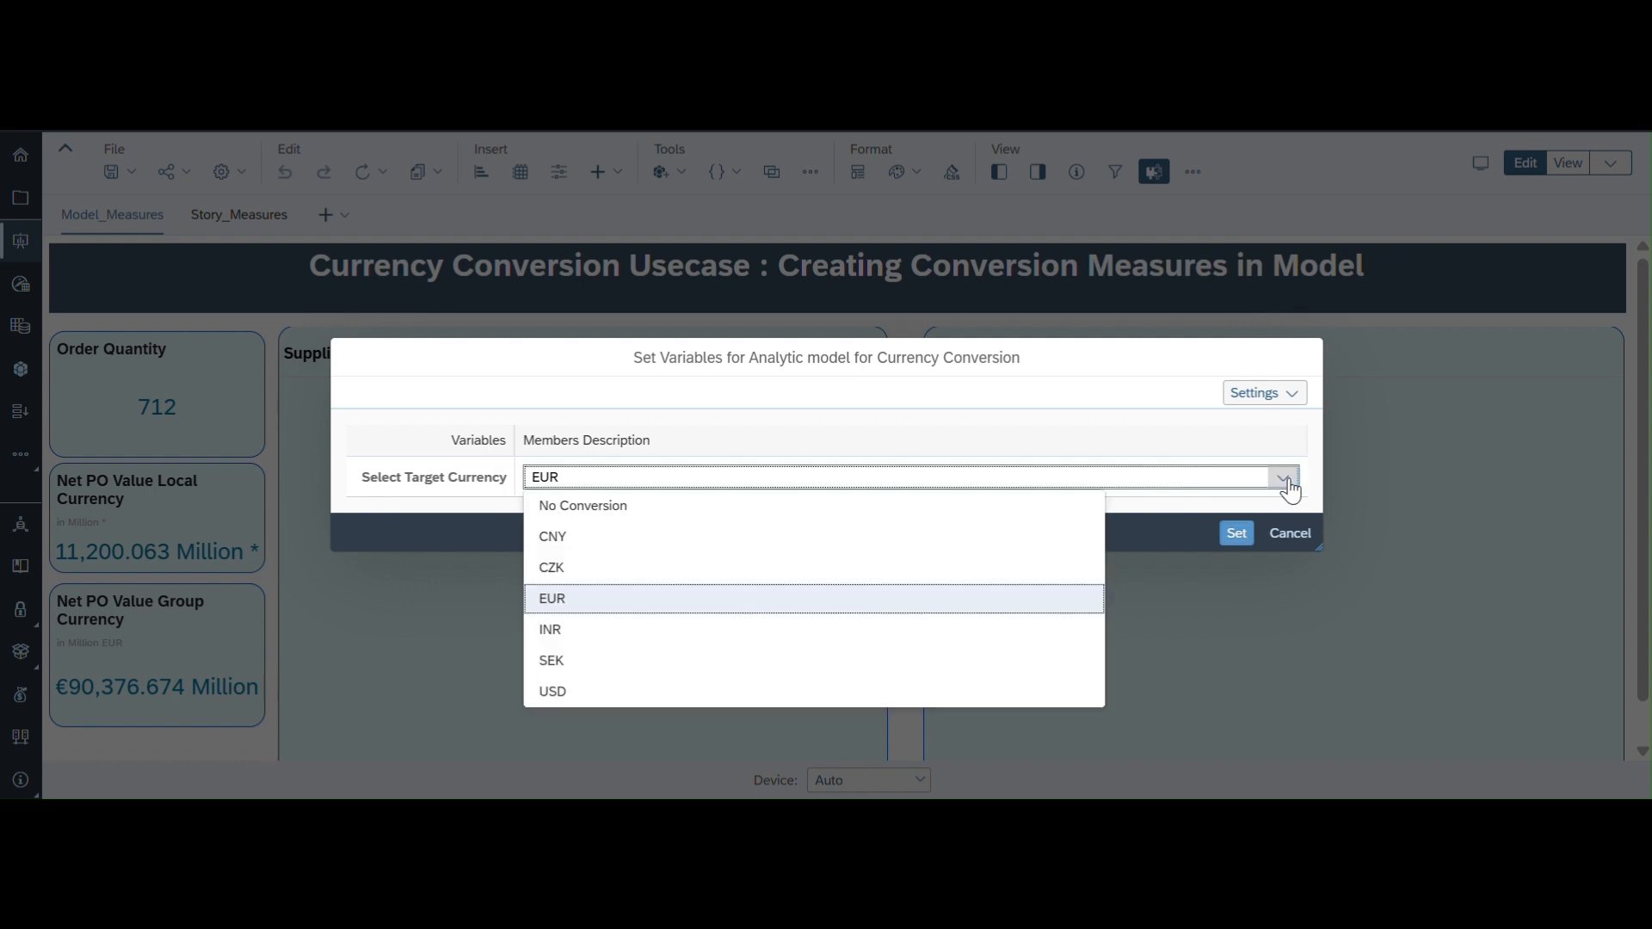
left_click(1283, 478)
left_click(1237, 533)
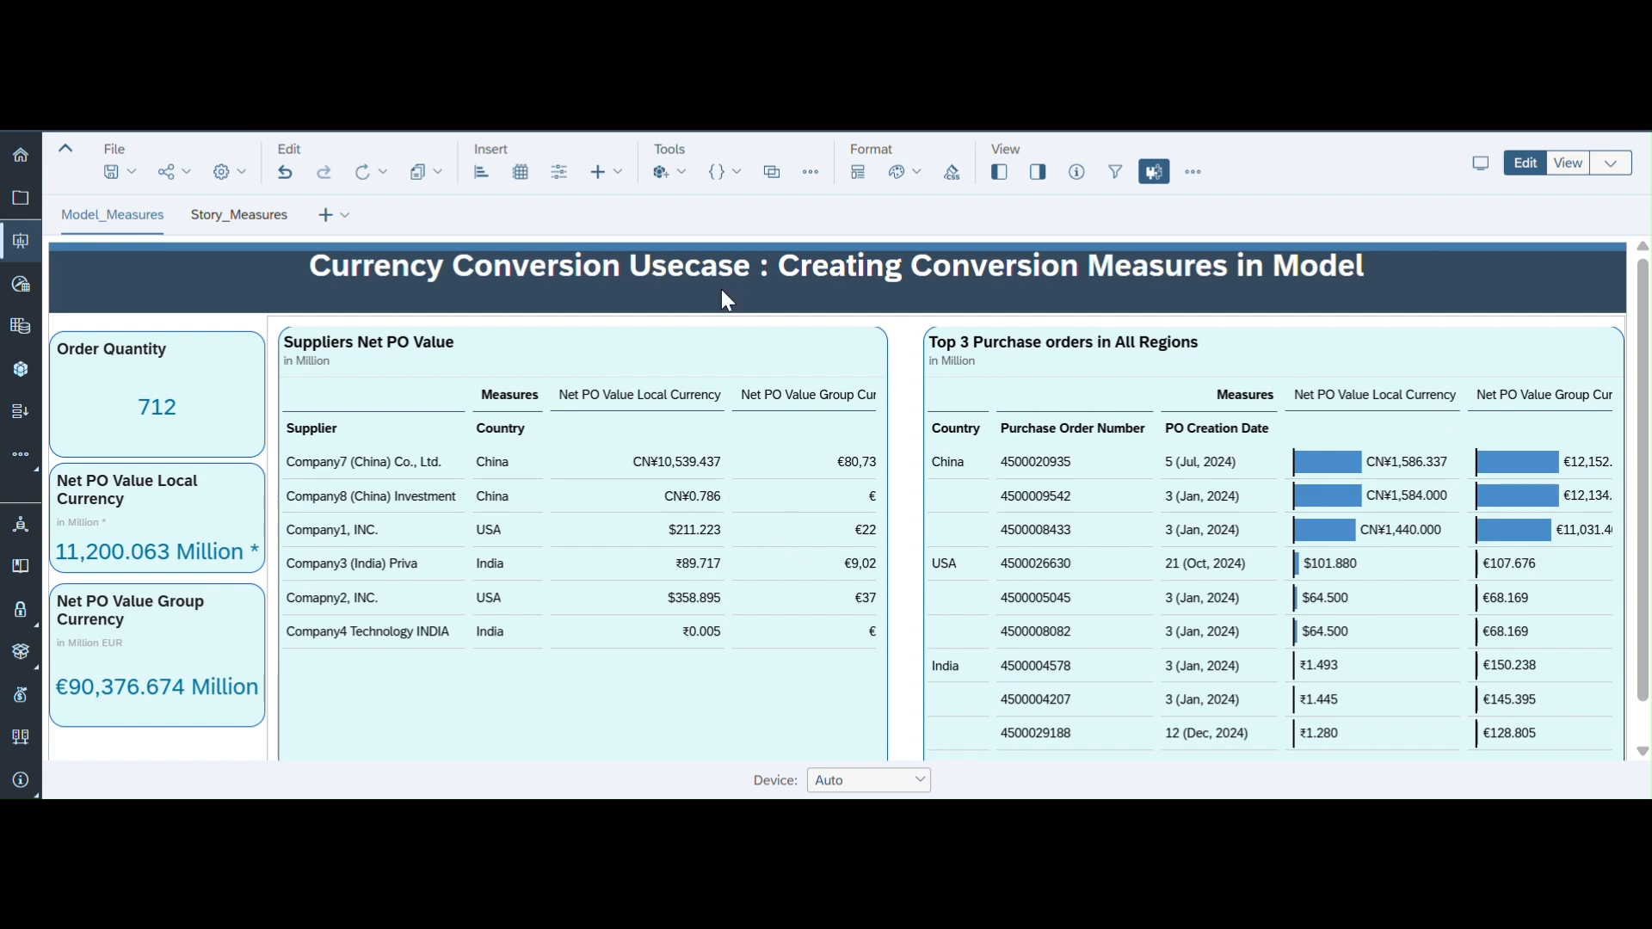
Step: Set the Select Target Currency variable of AM_Currency_Conversion_Usecase to USD and apply it to the story
left_click(736, 177)
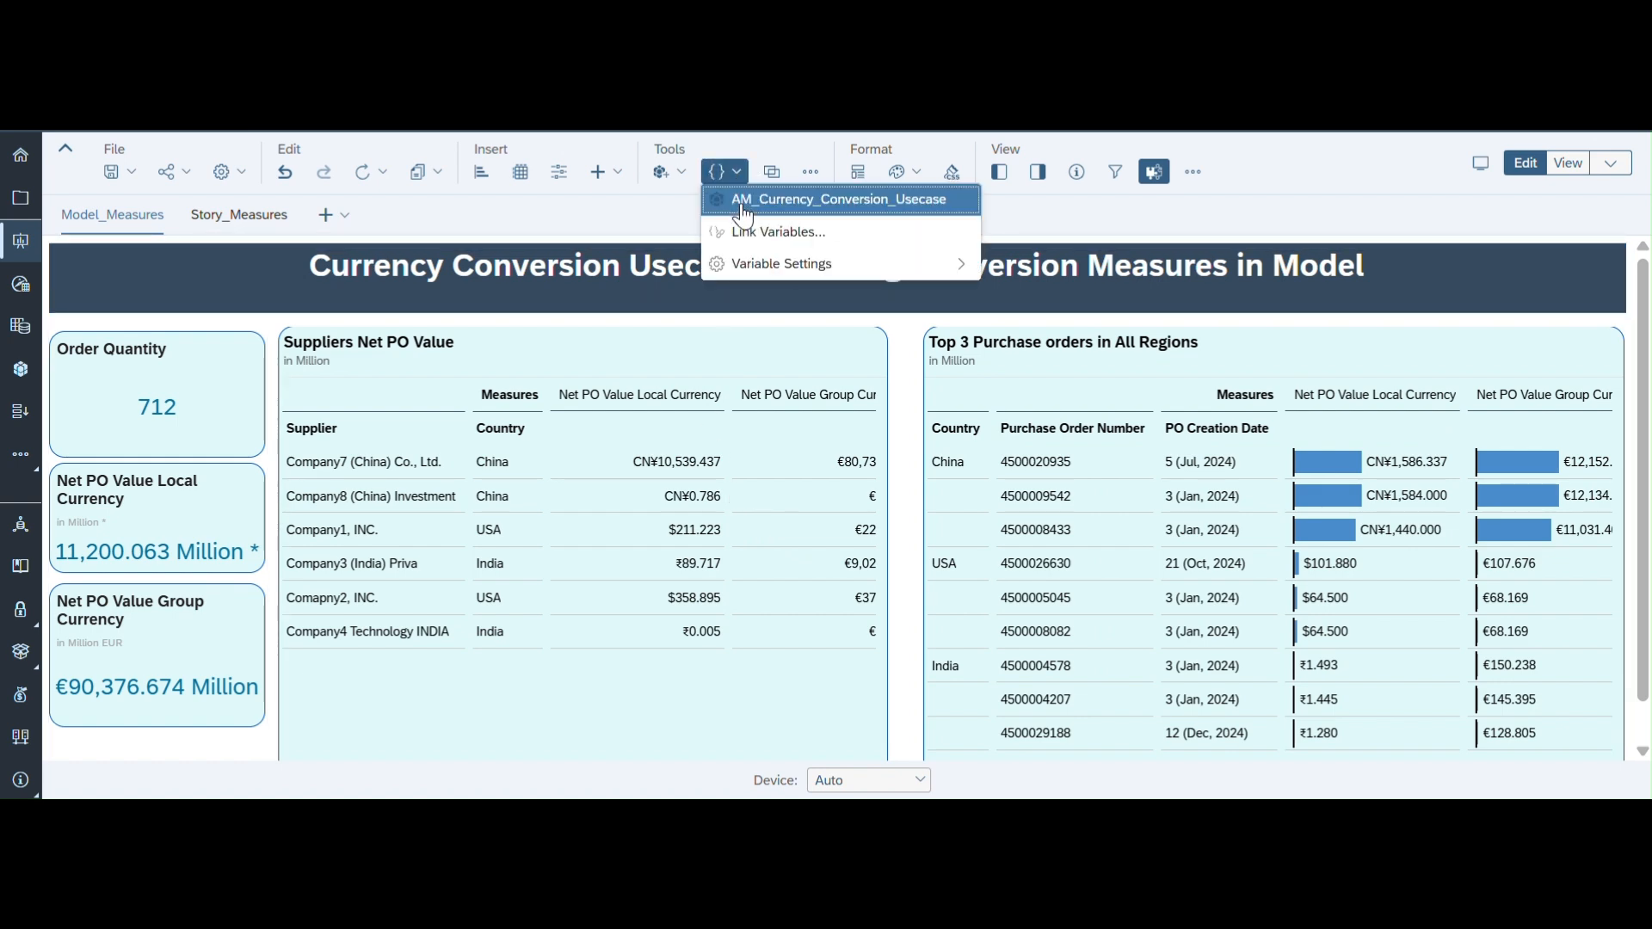
left_click(741, 203)
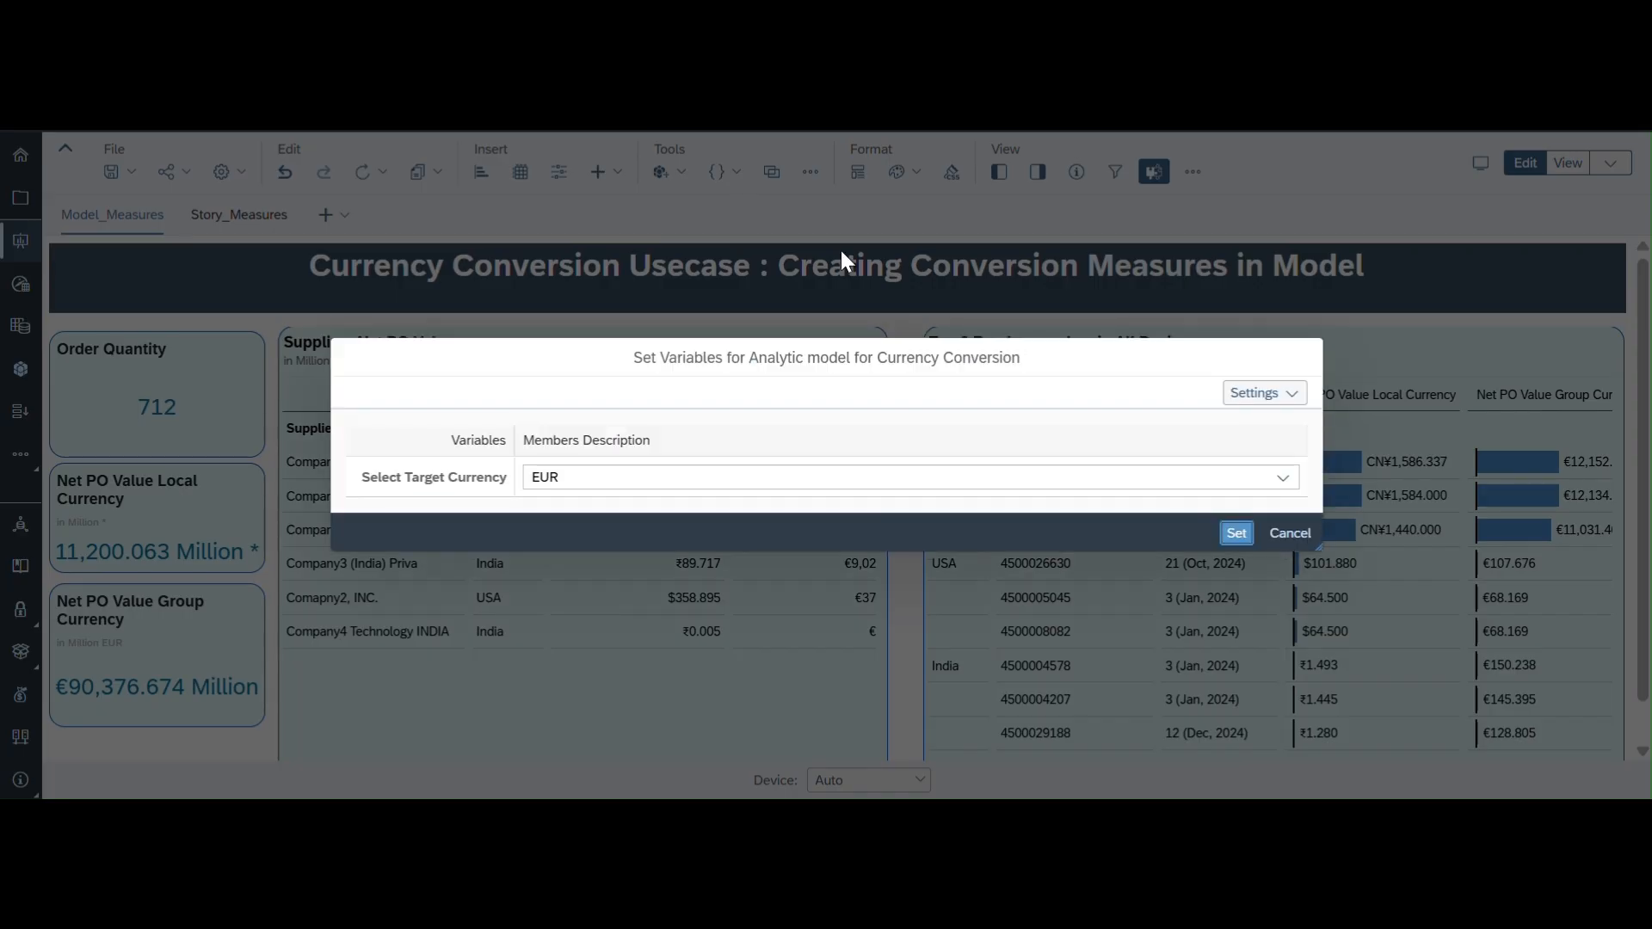
left_click(1281, 482)
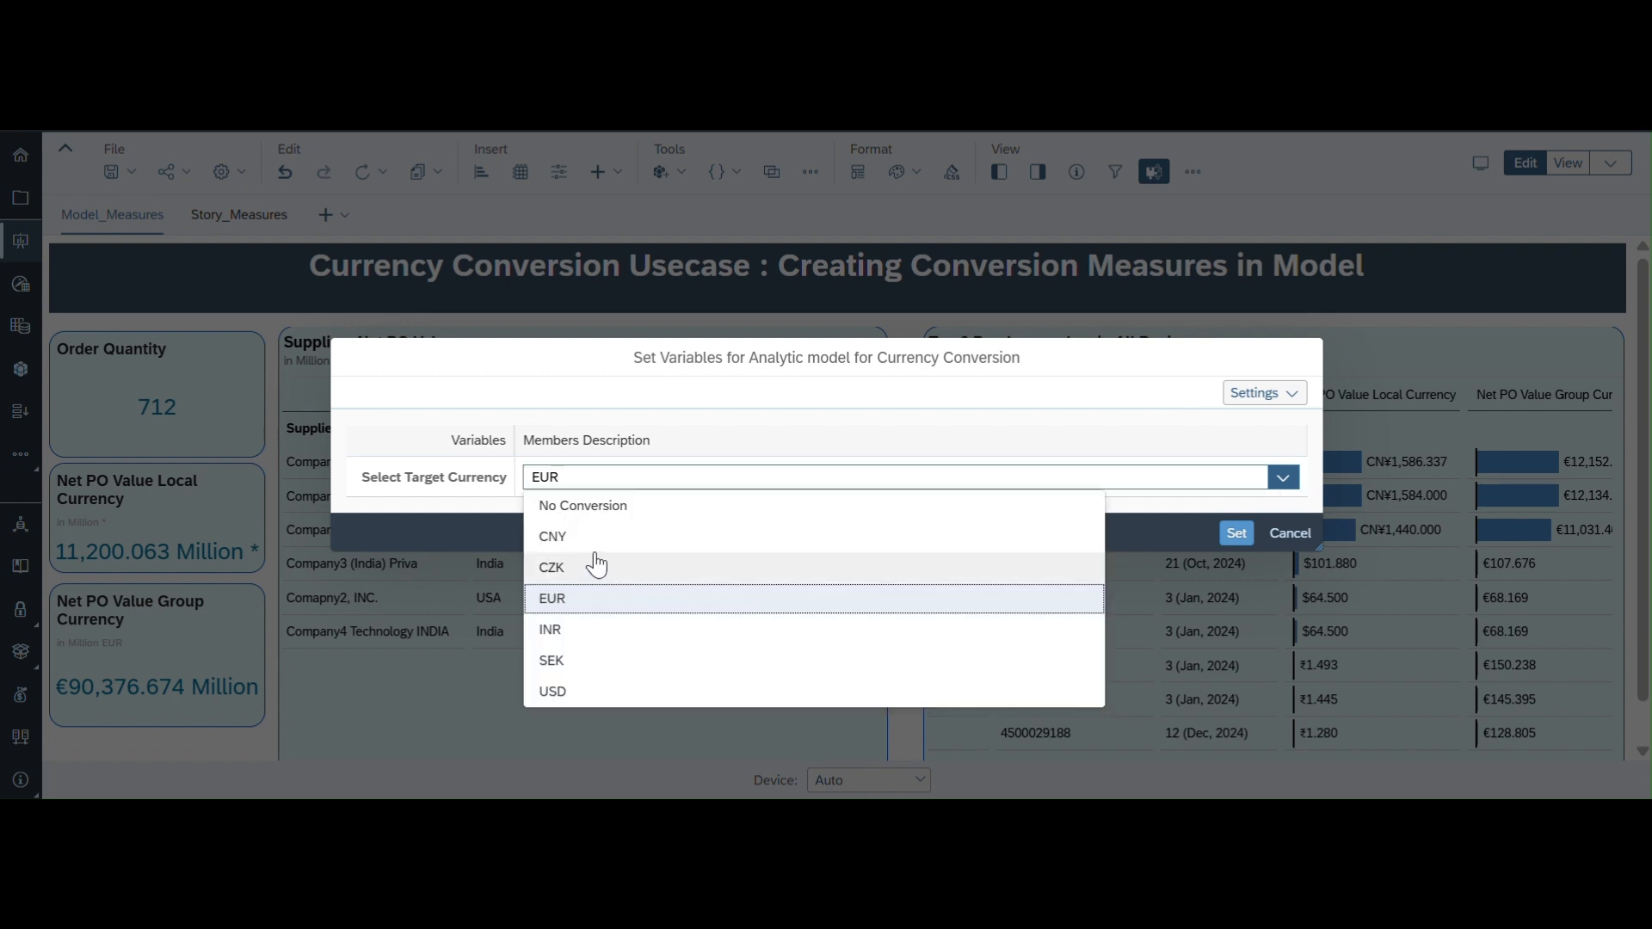
left_click(551, 697)
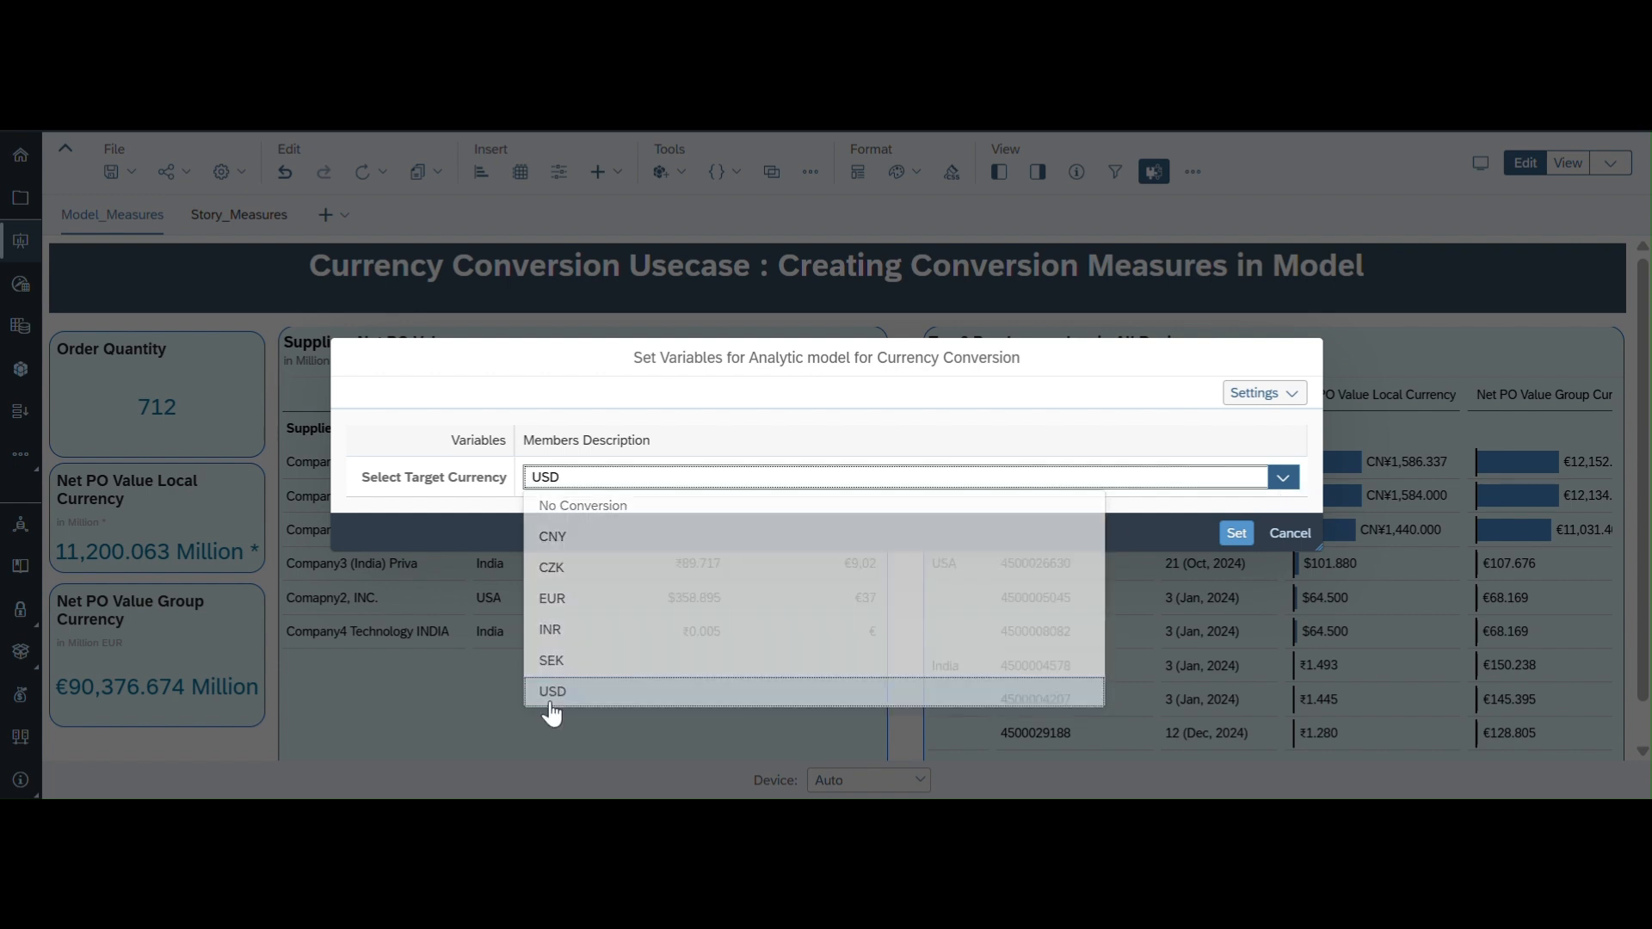
left_click(1236, 534)
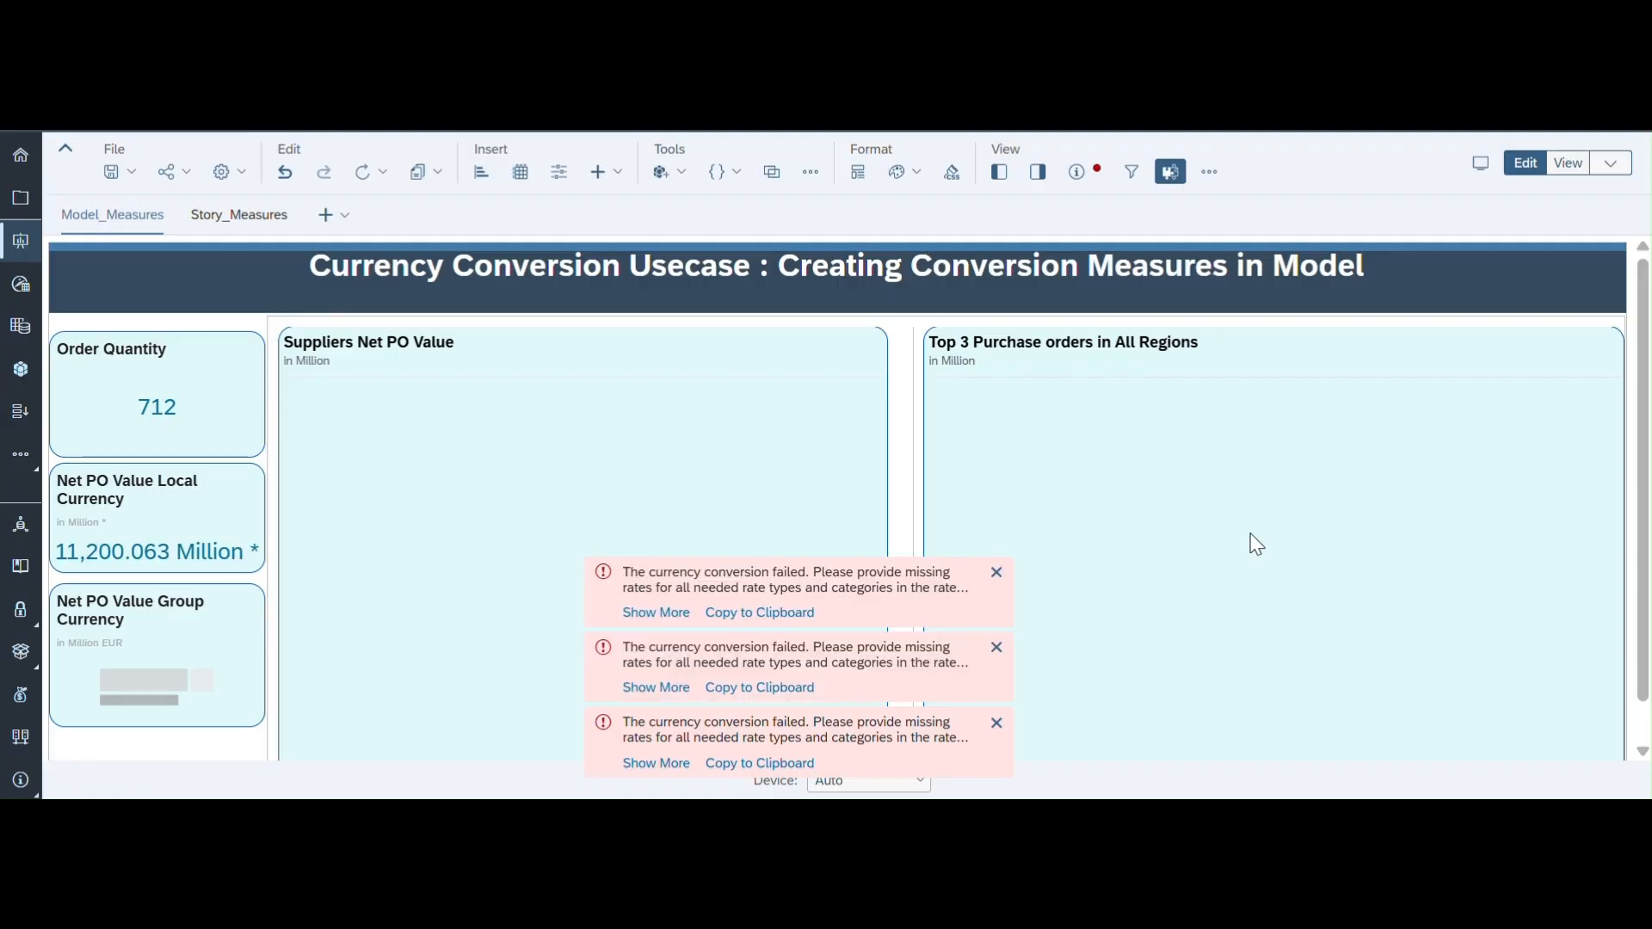
Step: Save the story and add the missing CNY to USD and INR to USD rates to the currency conversion table
left_click(654, 613)
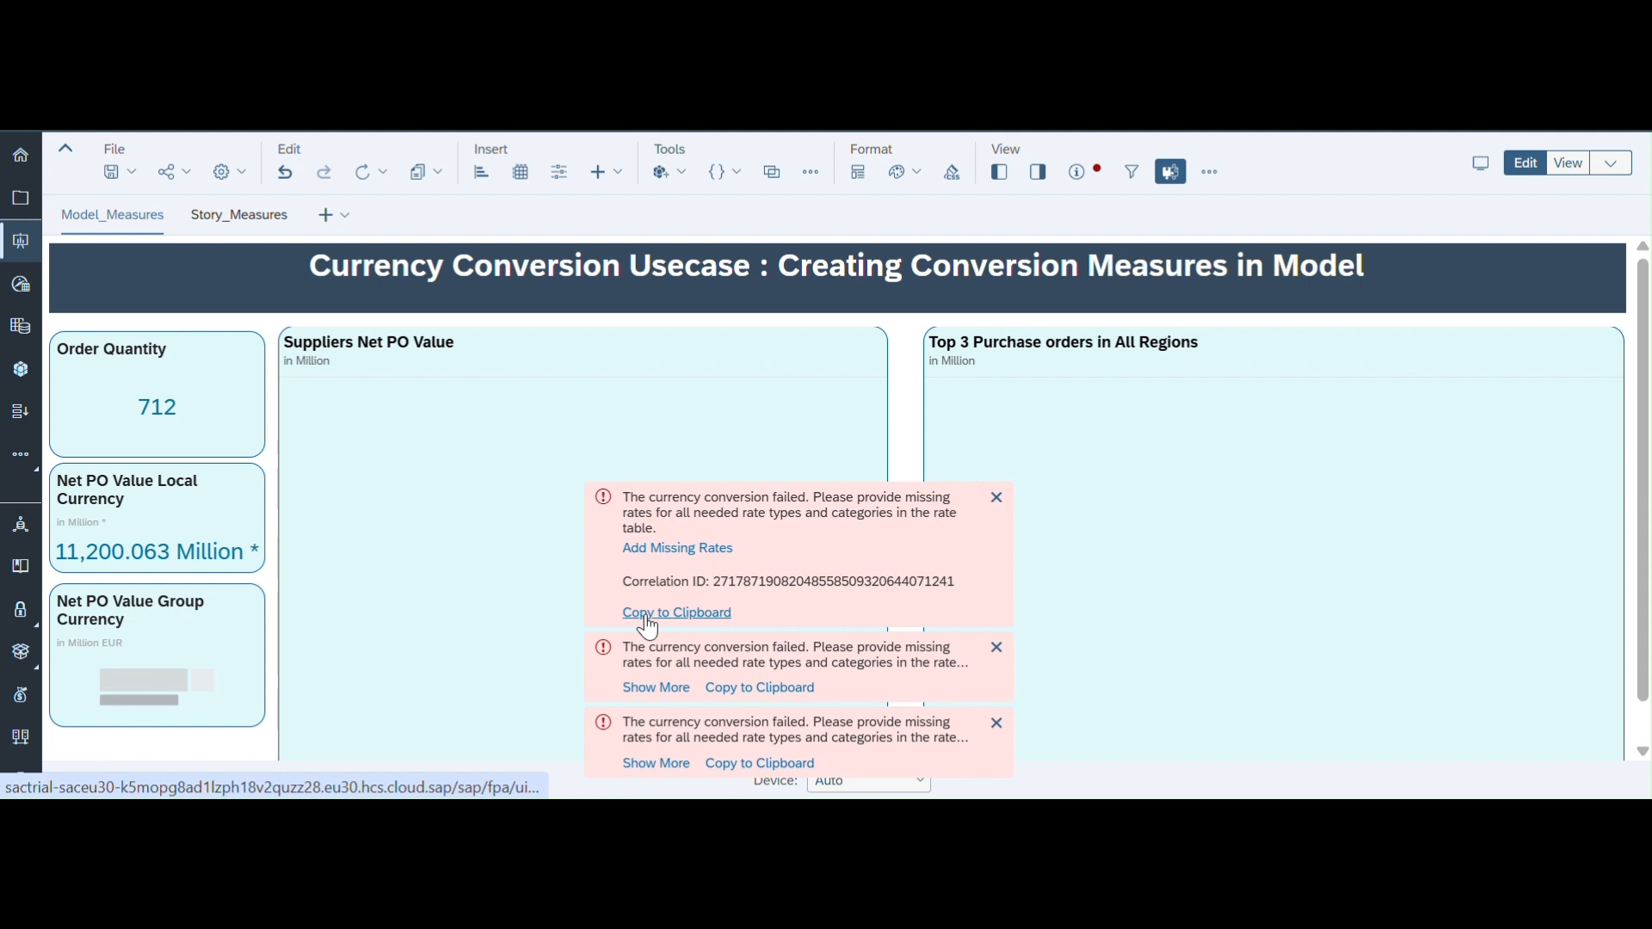
left_click(669, 552)
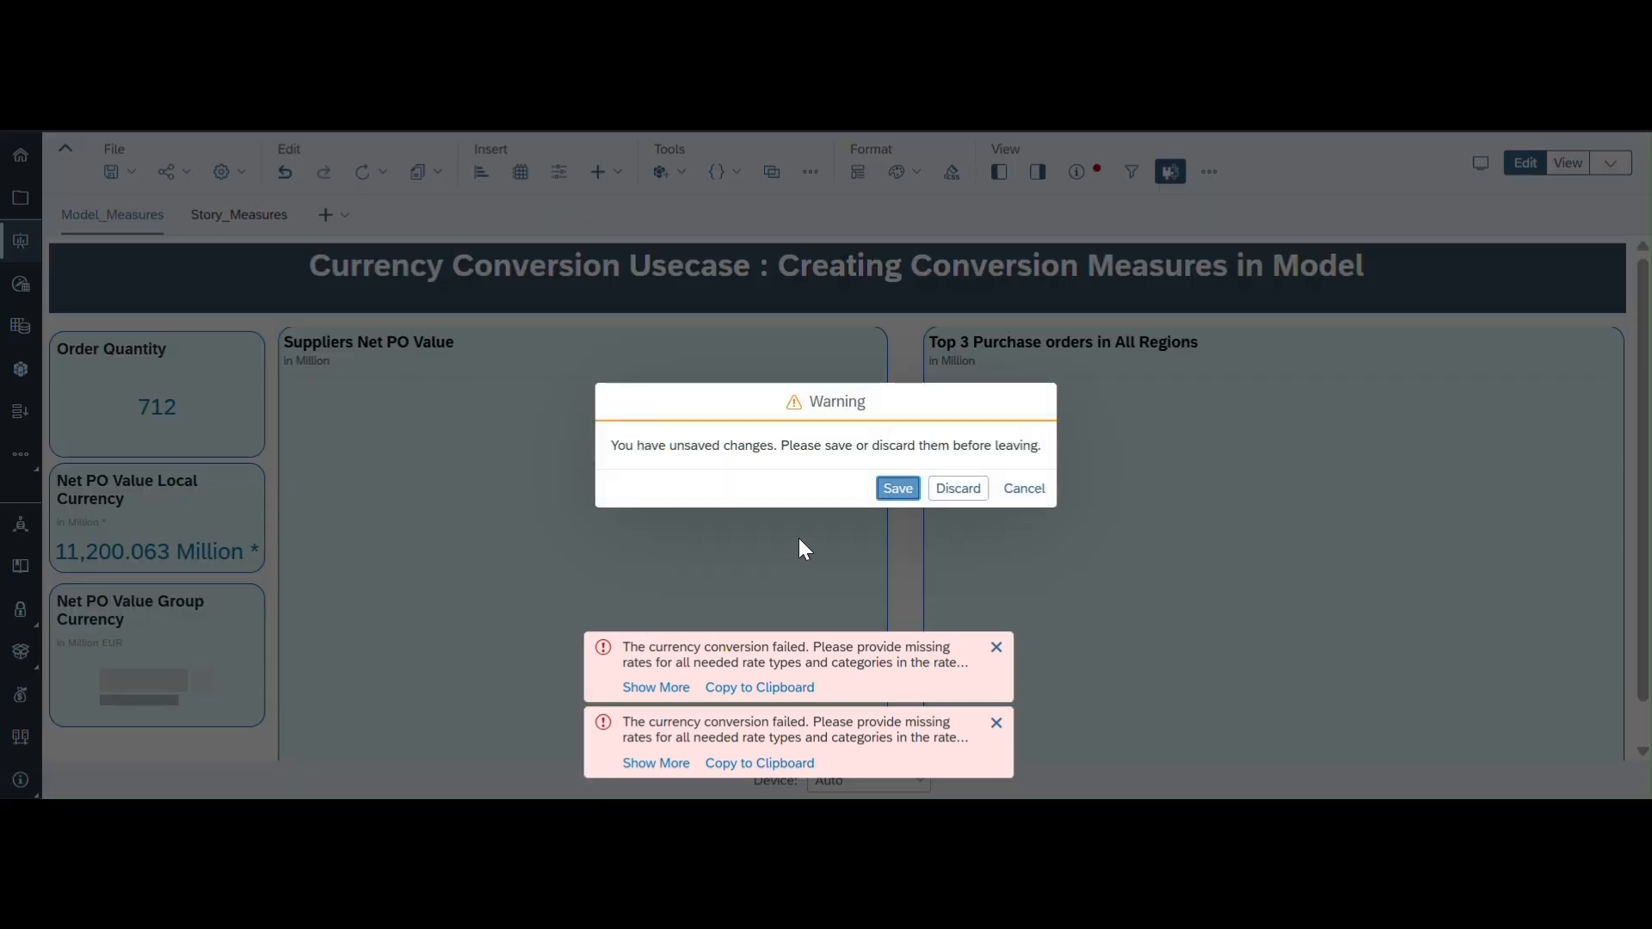
left_click(895, 494)
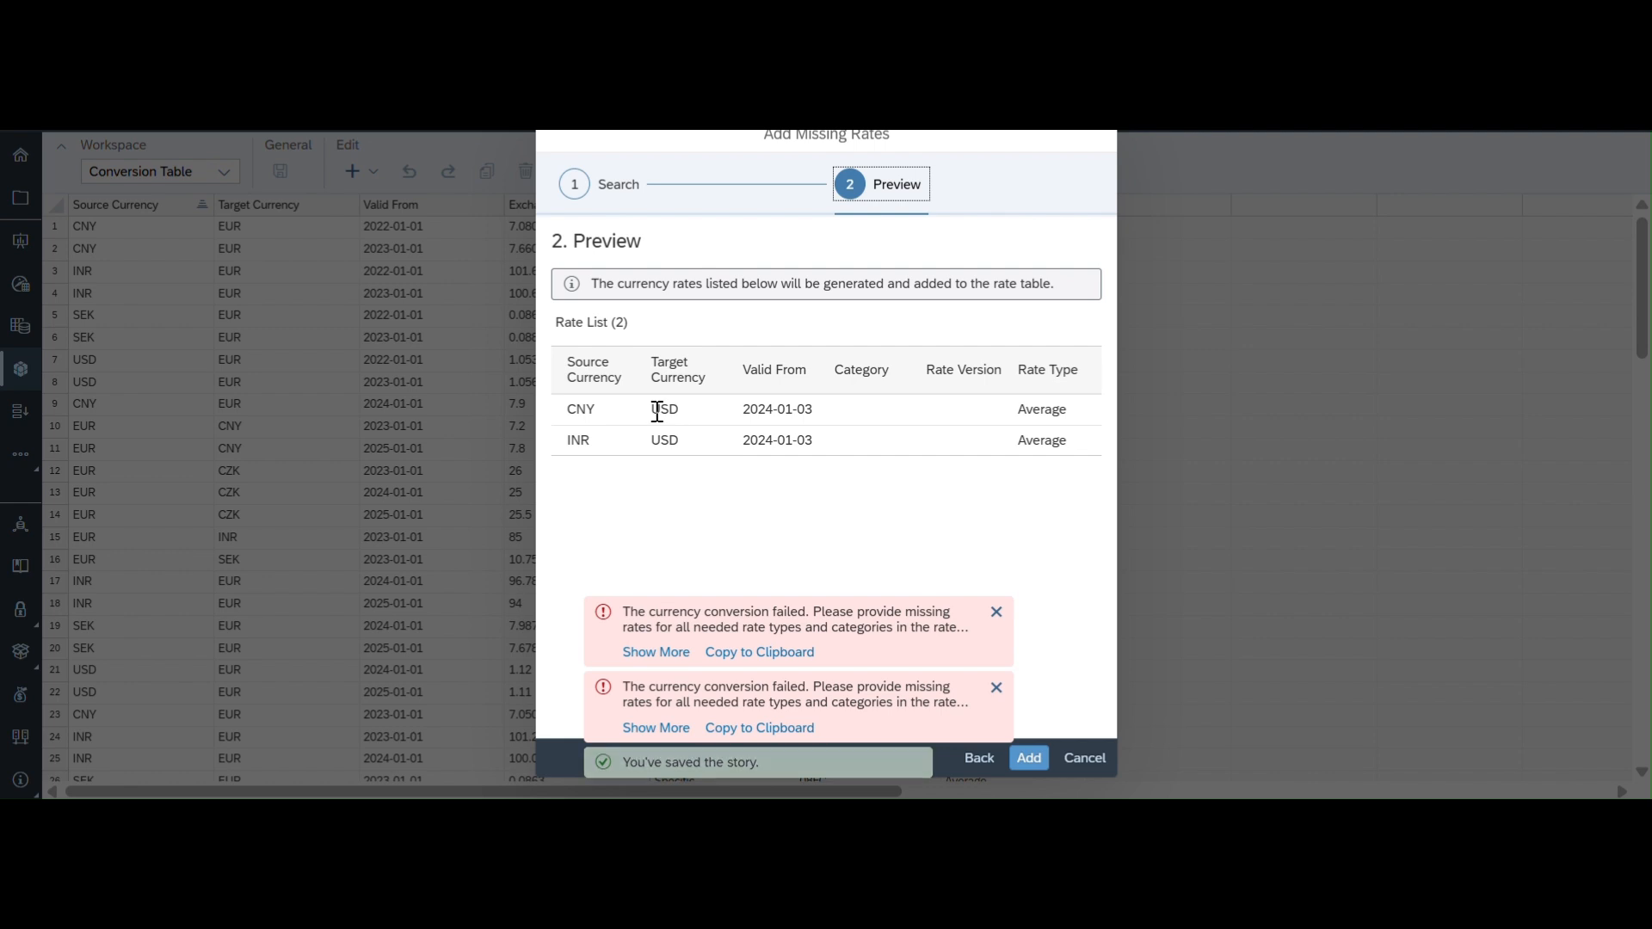
left_click(997, 648)
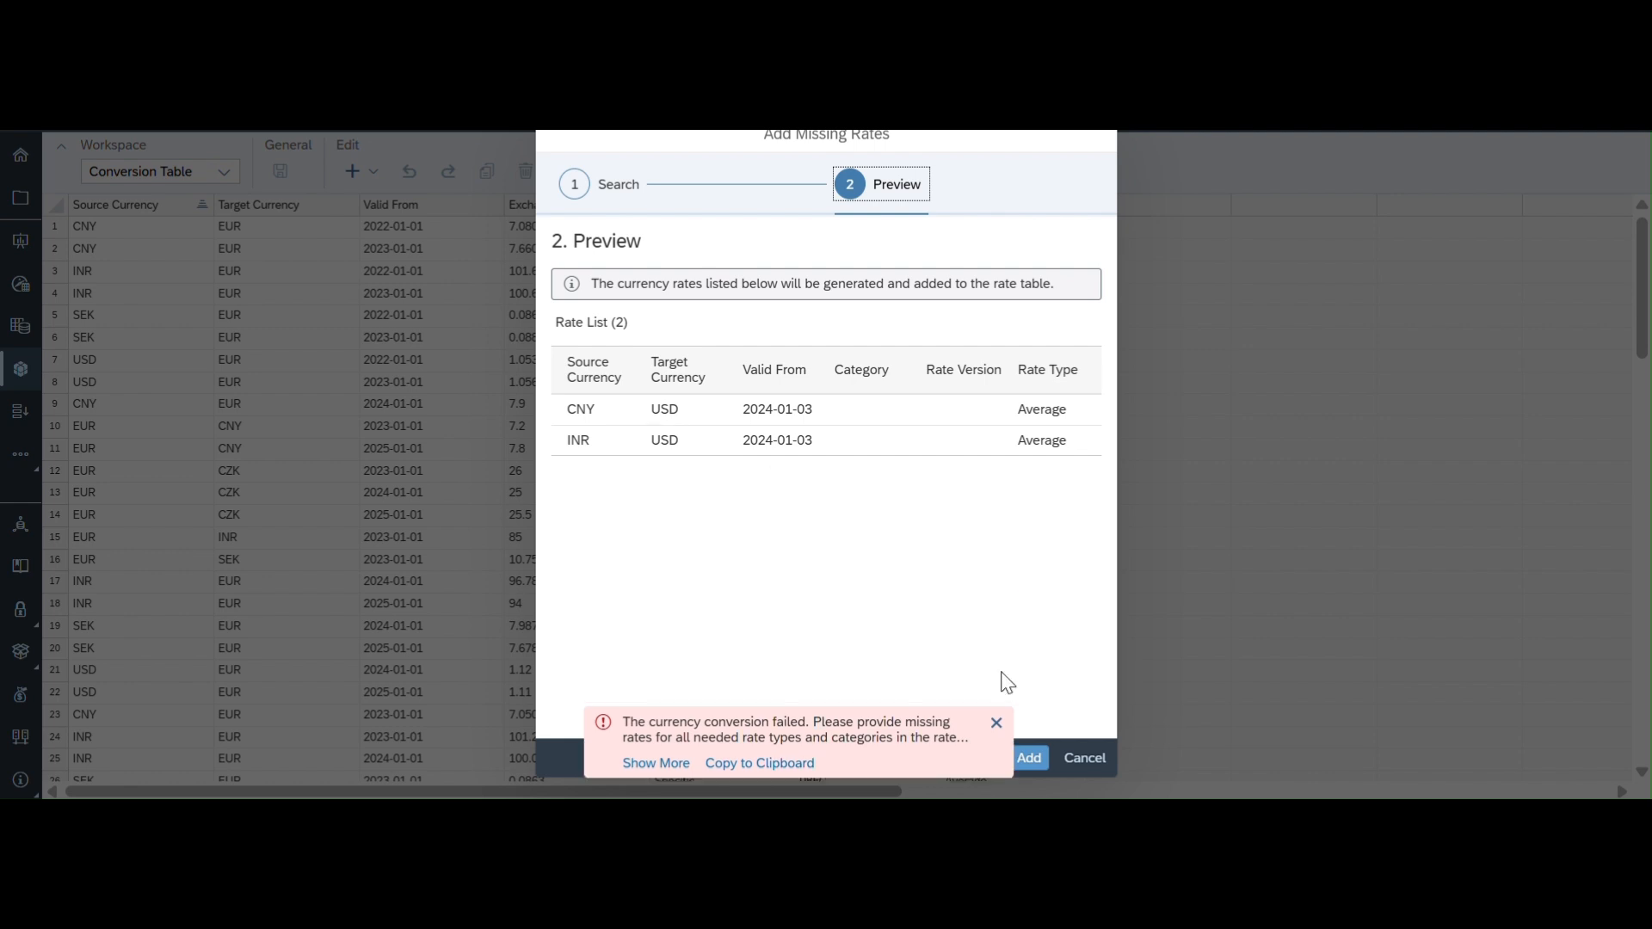
left_click(997, 723)
left_click(1028, 769)
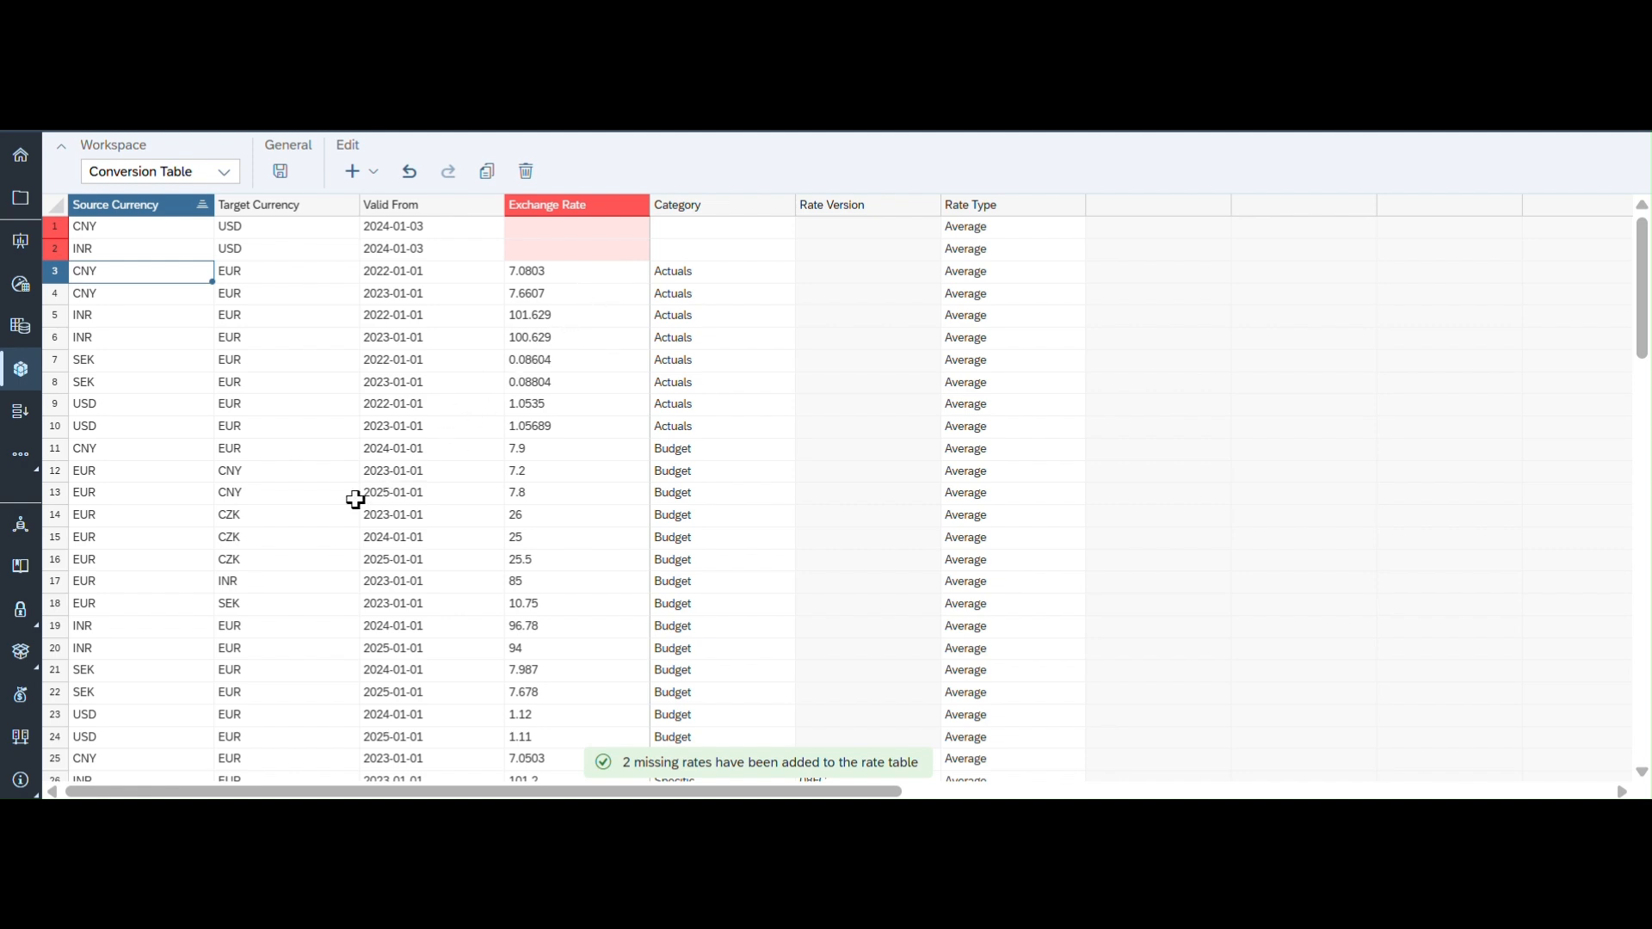
Step: Examine the conversion table's rate entries for their source and target currency pairs
scroll(332, 516, "down", 5)
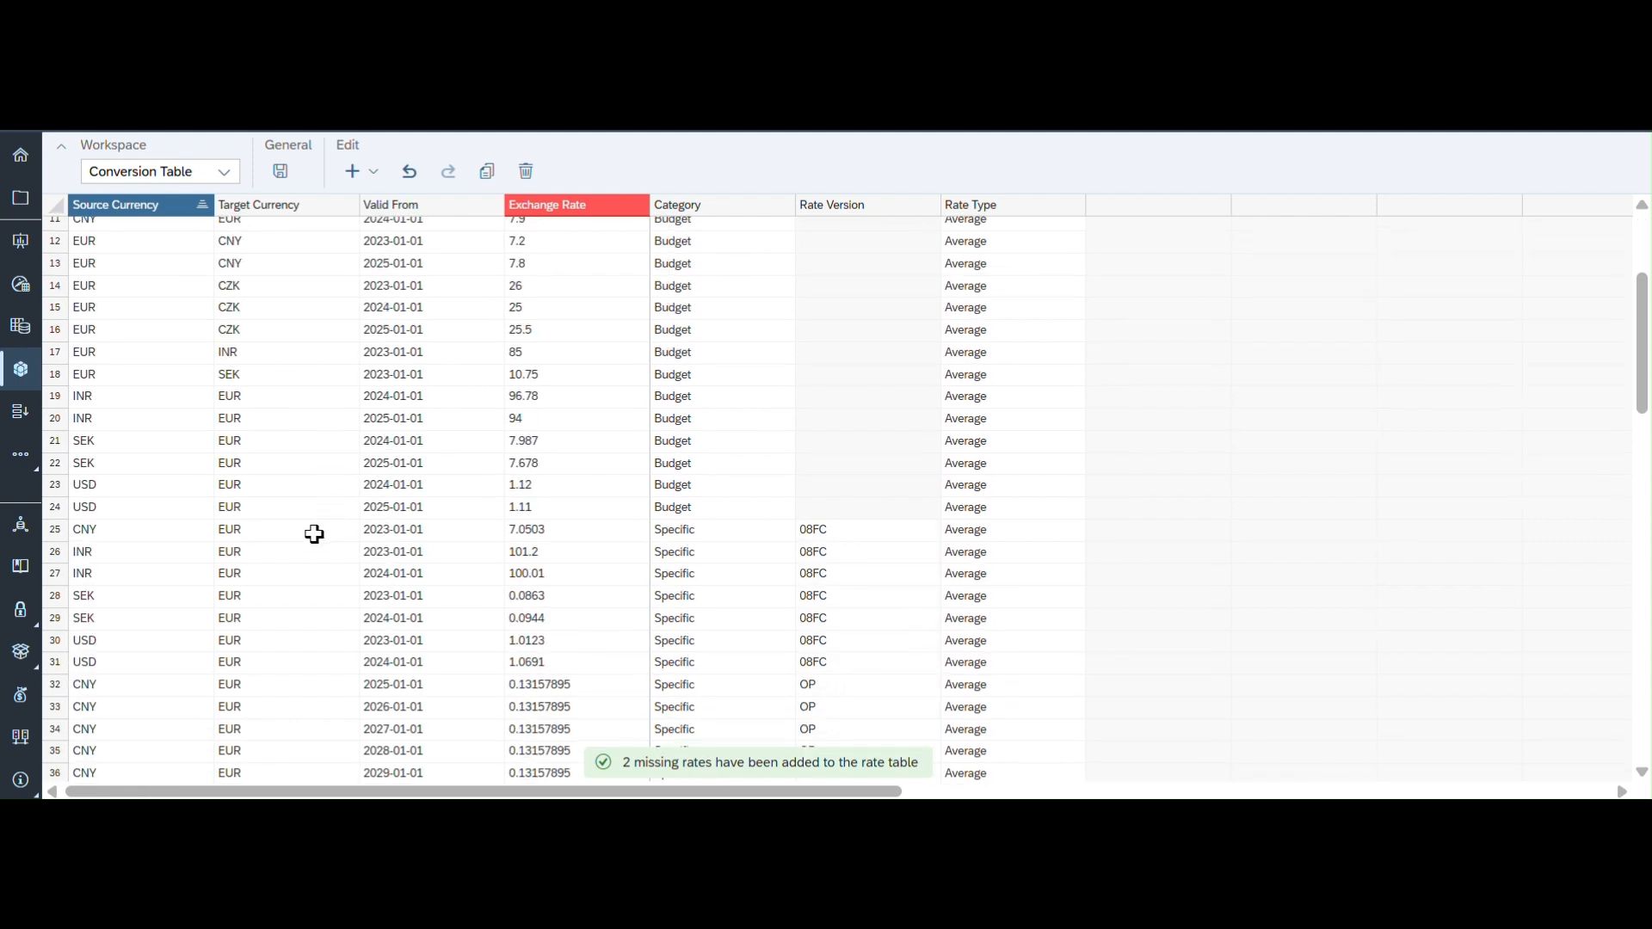
scroll(302, 542, "down", 3)
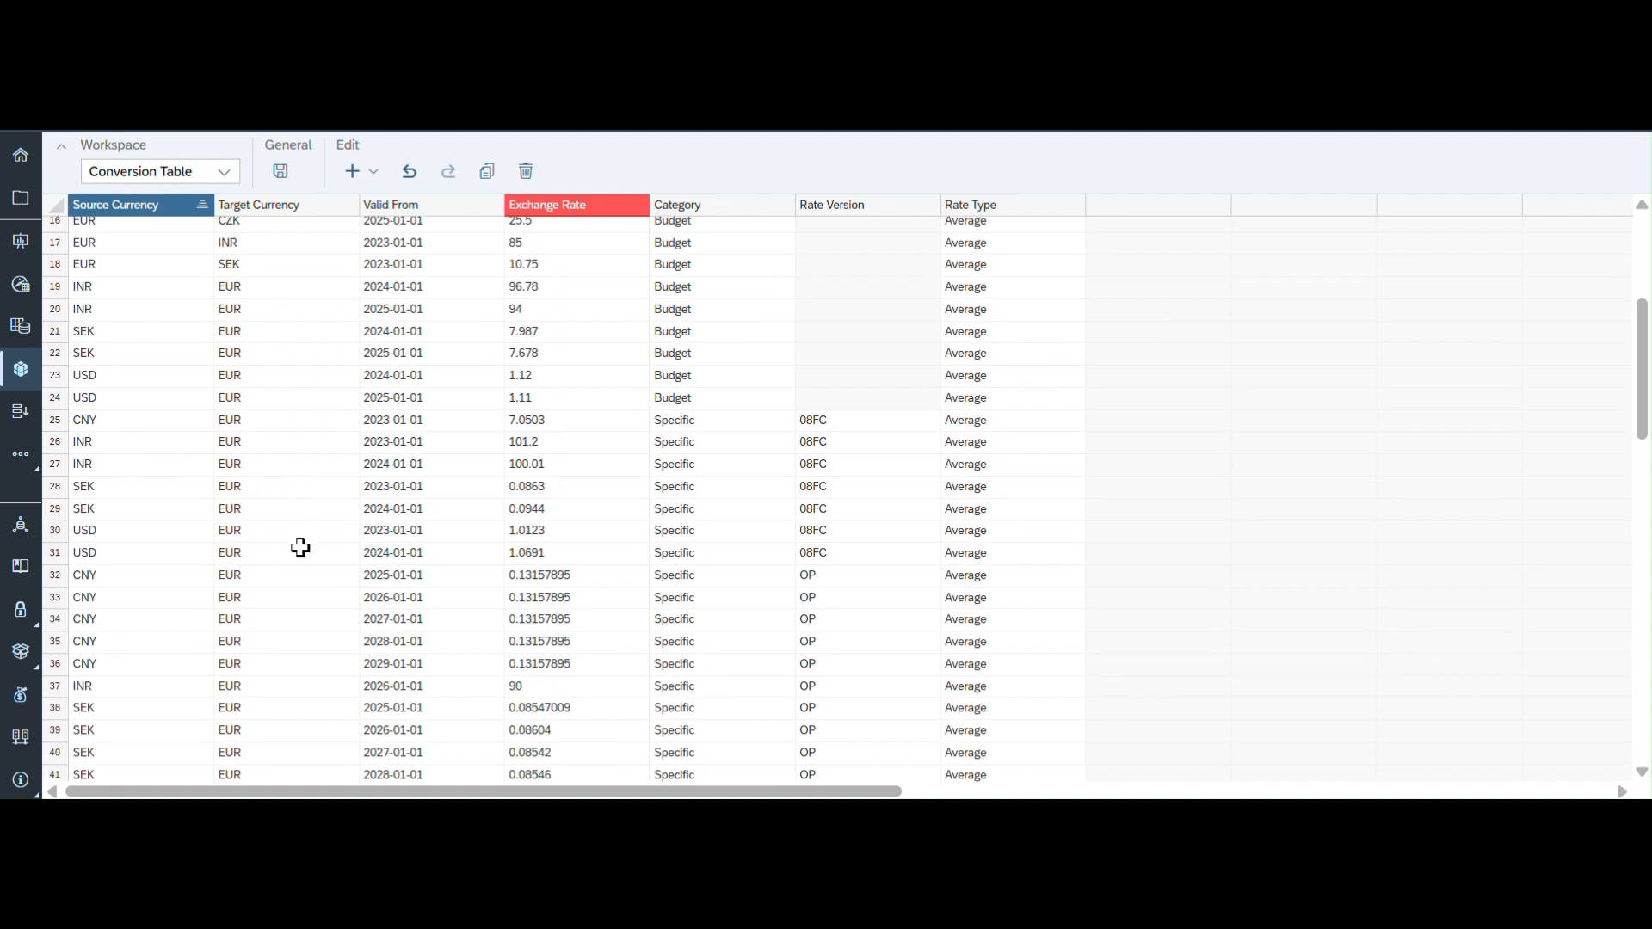
scroll(247, 605, "down", 1)
scroll(248, 646, "down", 6)
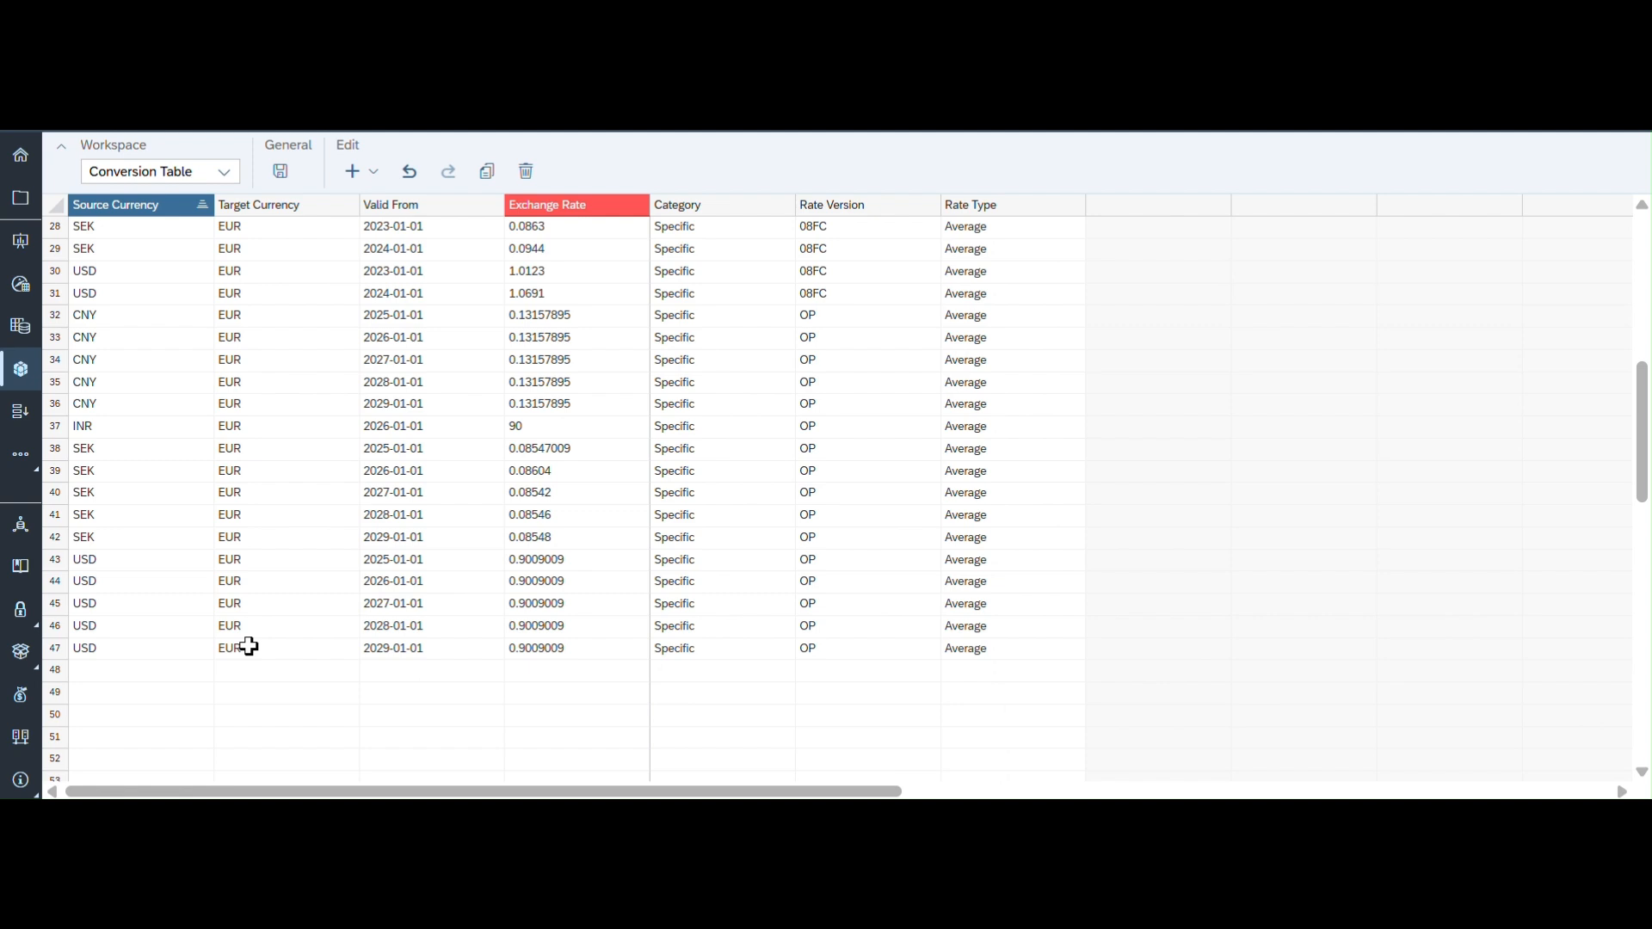
scroll(248, 647, "up", 15)
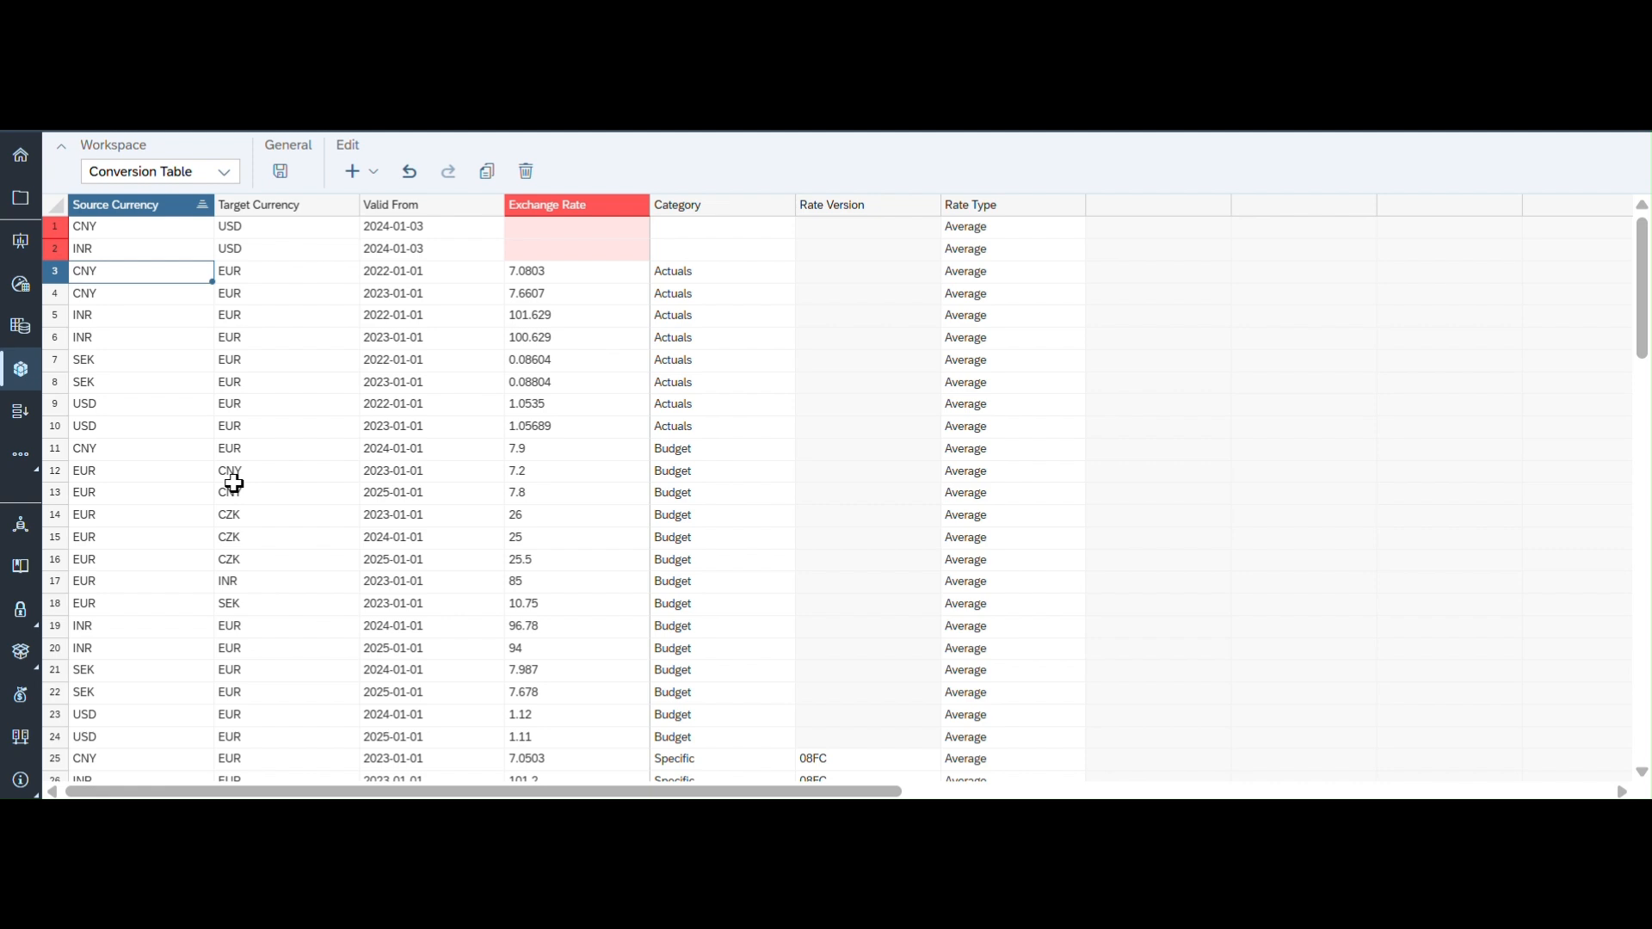
scroll(233, 484, "down", 4)
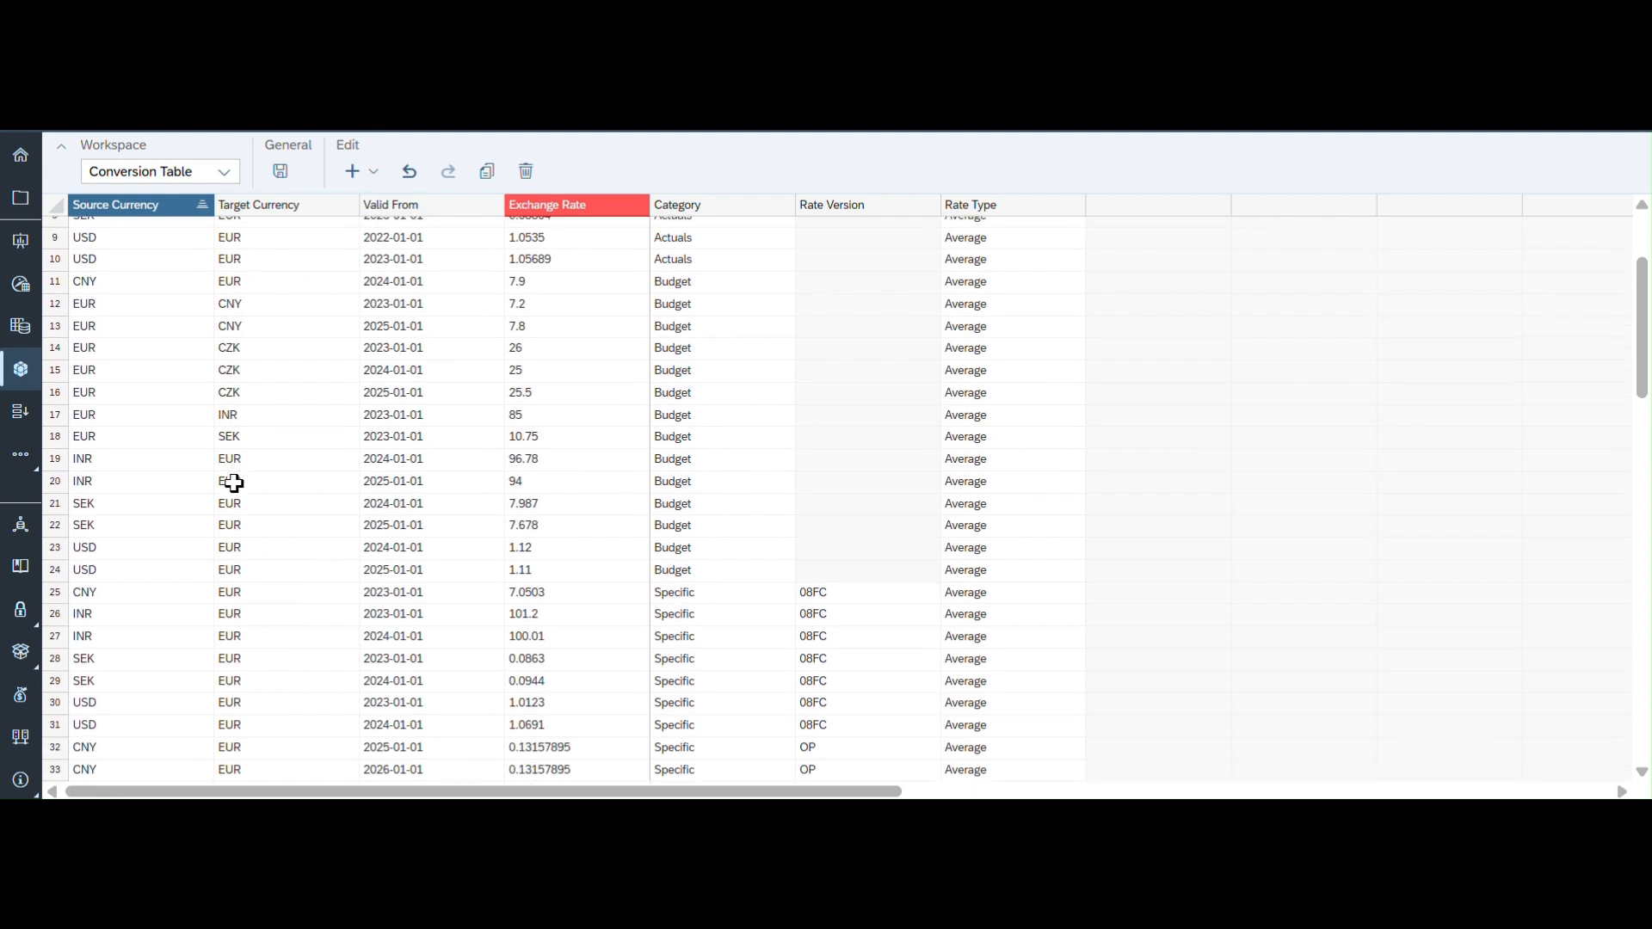
scroll(233, 483, "down", 3)
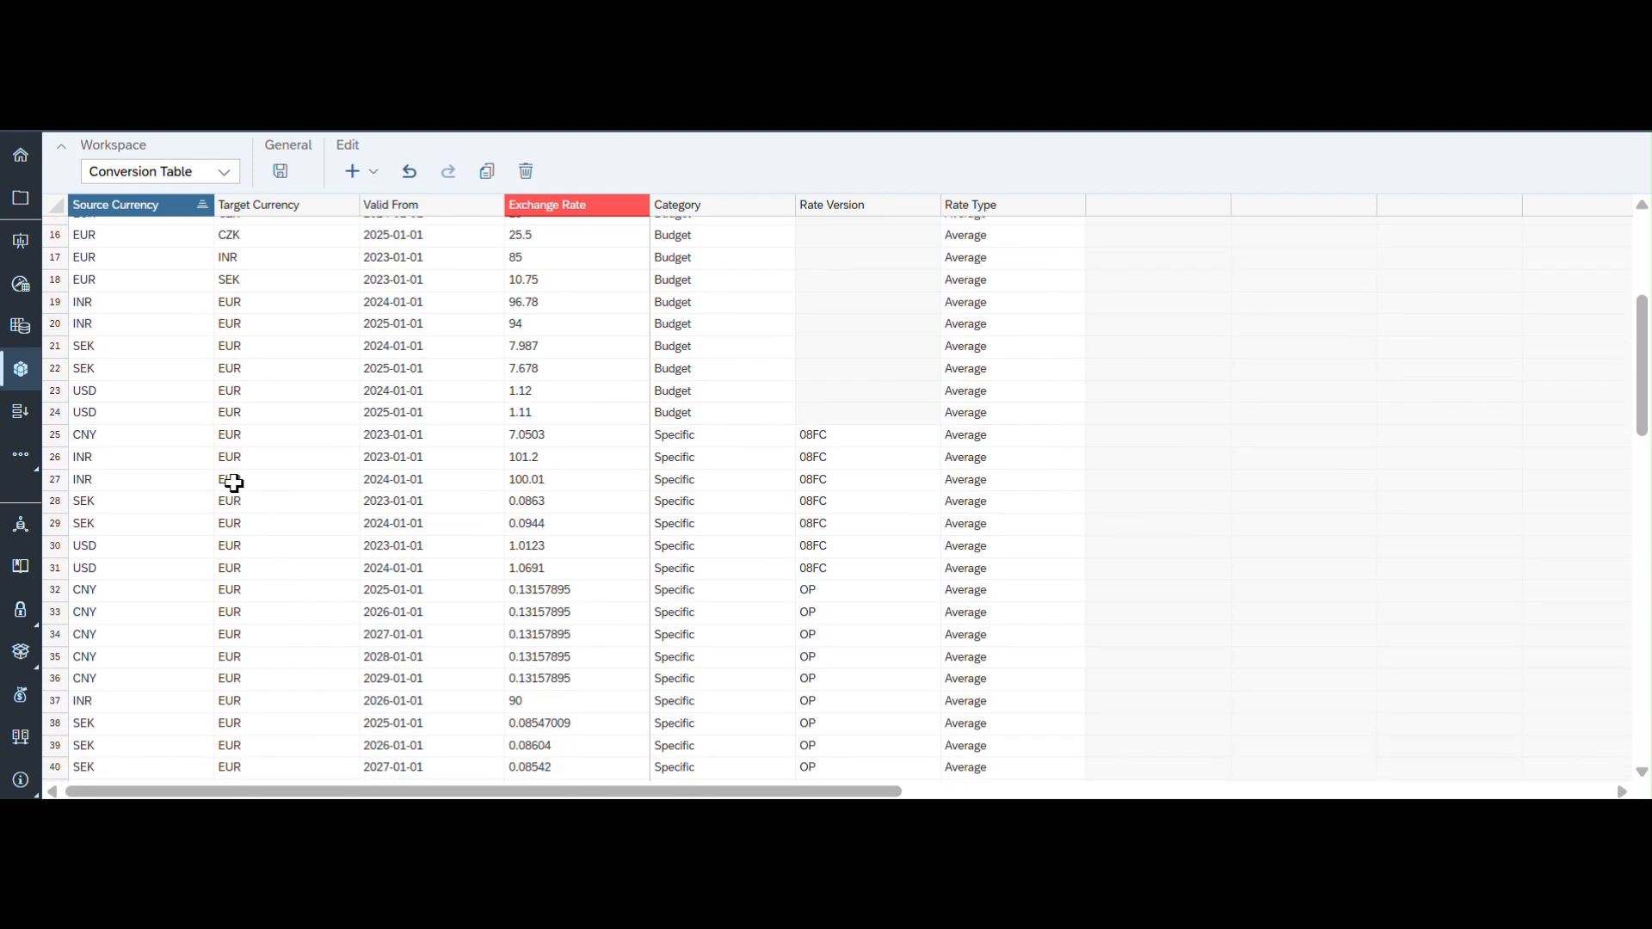
scroll(233, 483, "down", 3)
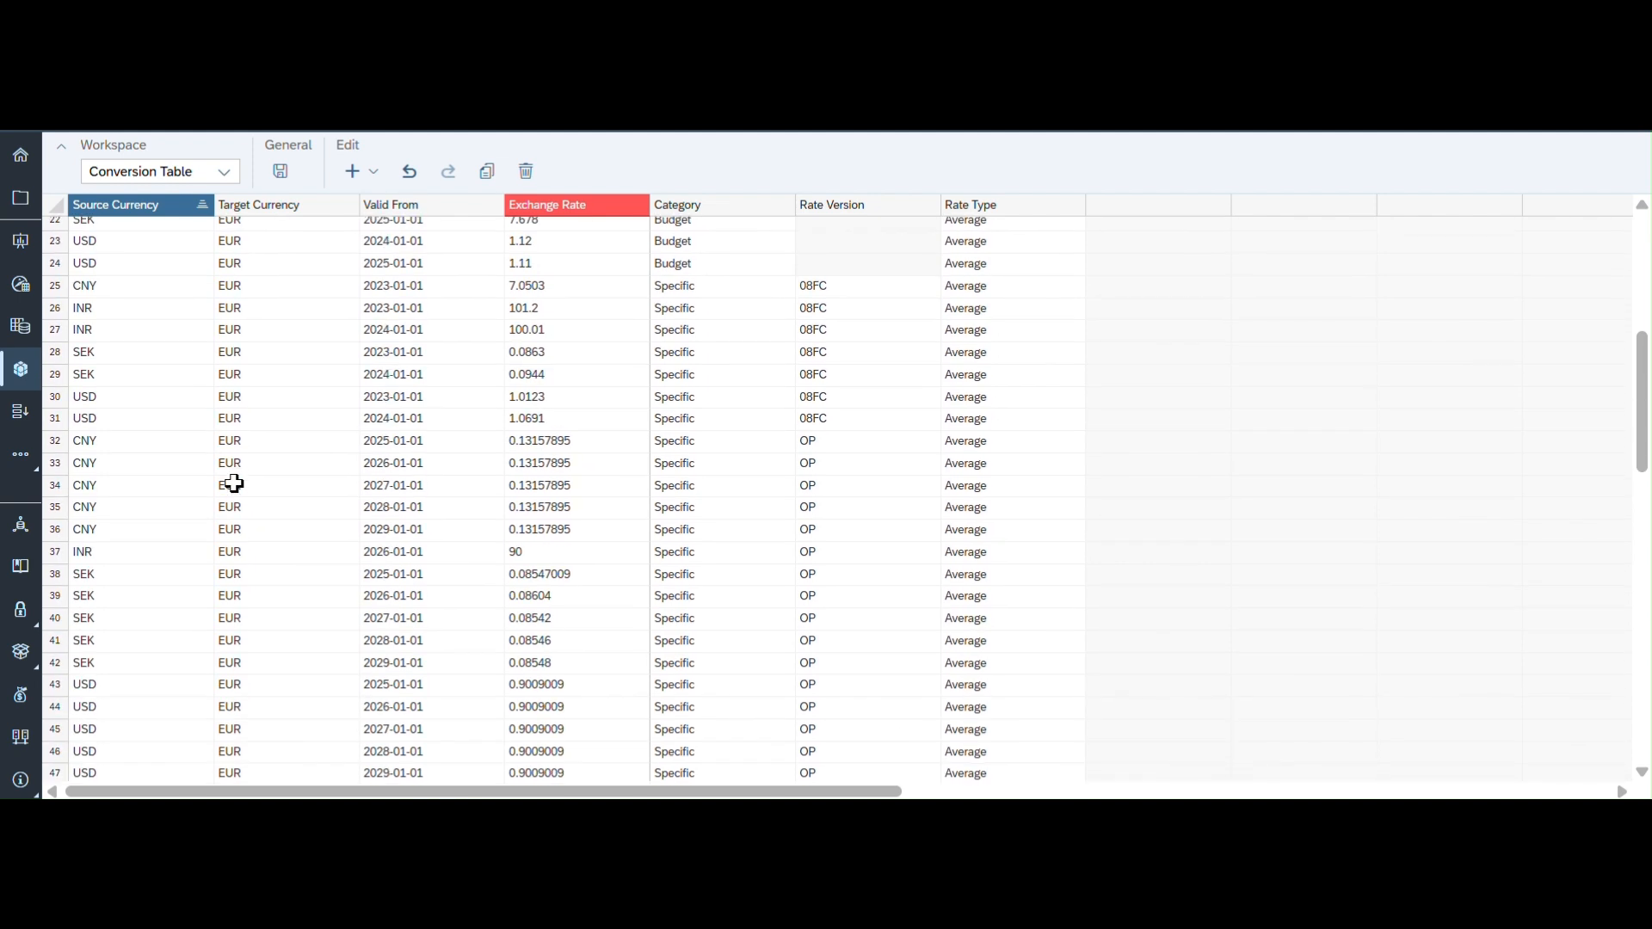
scroll(233, 484, "up", 9)
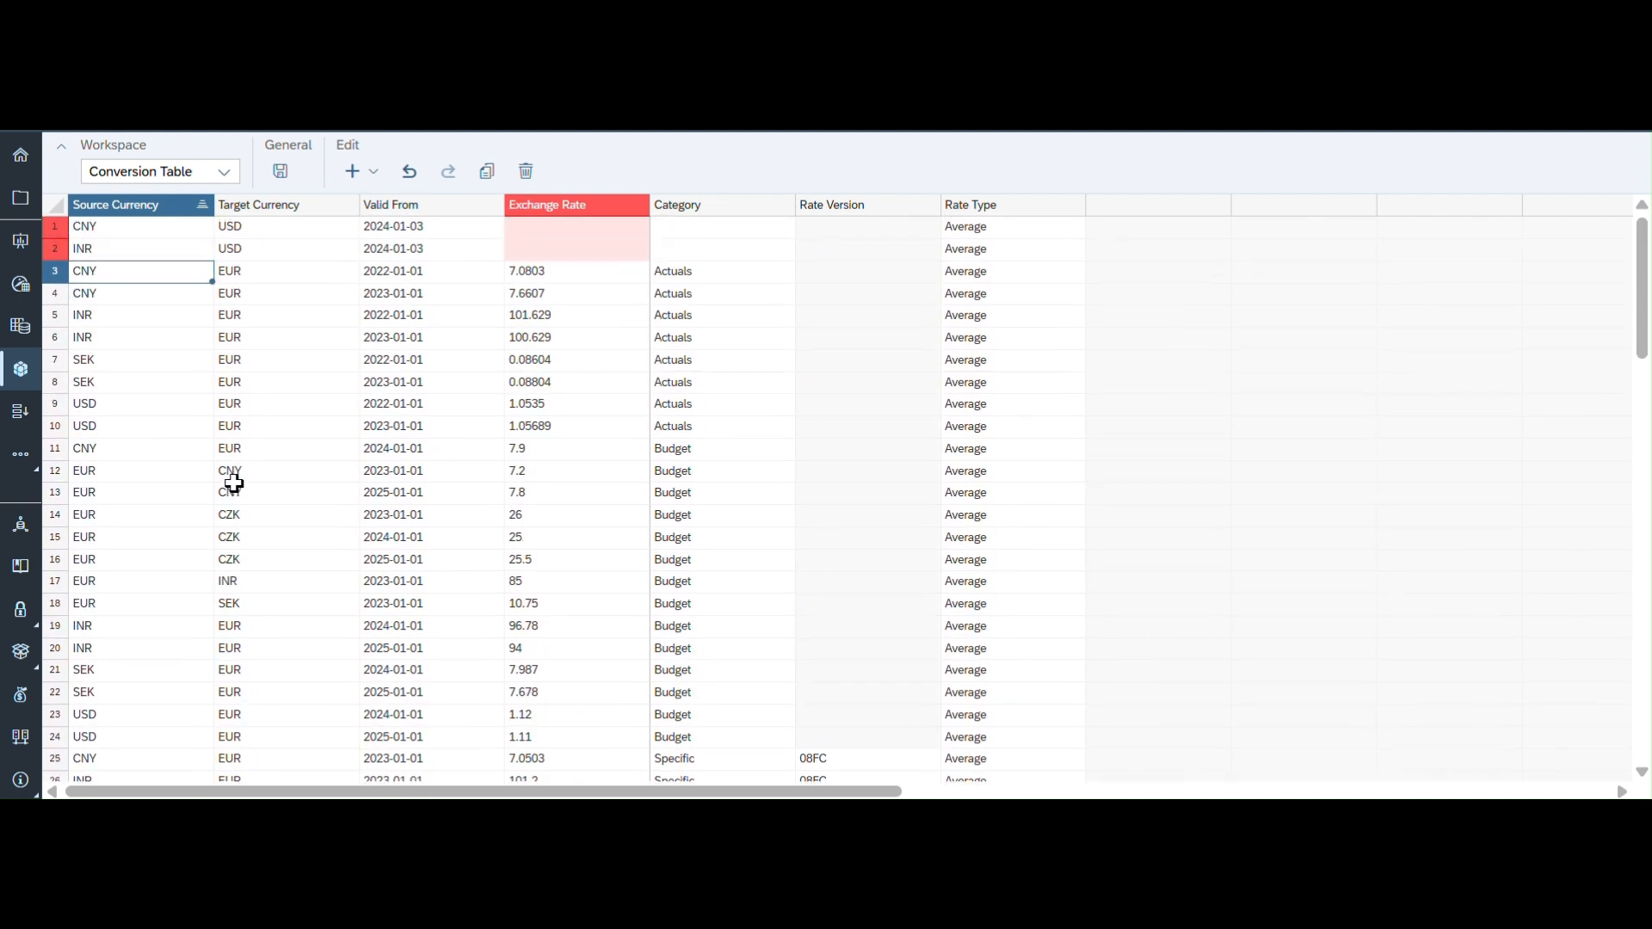
Step: Set the exchange rates to 2 for CNY to USD and 3 for INR to USD, and save the conversion table
left_click(581, 229)
left_click(574, 227)
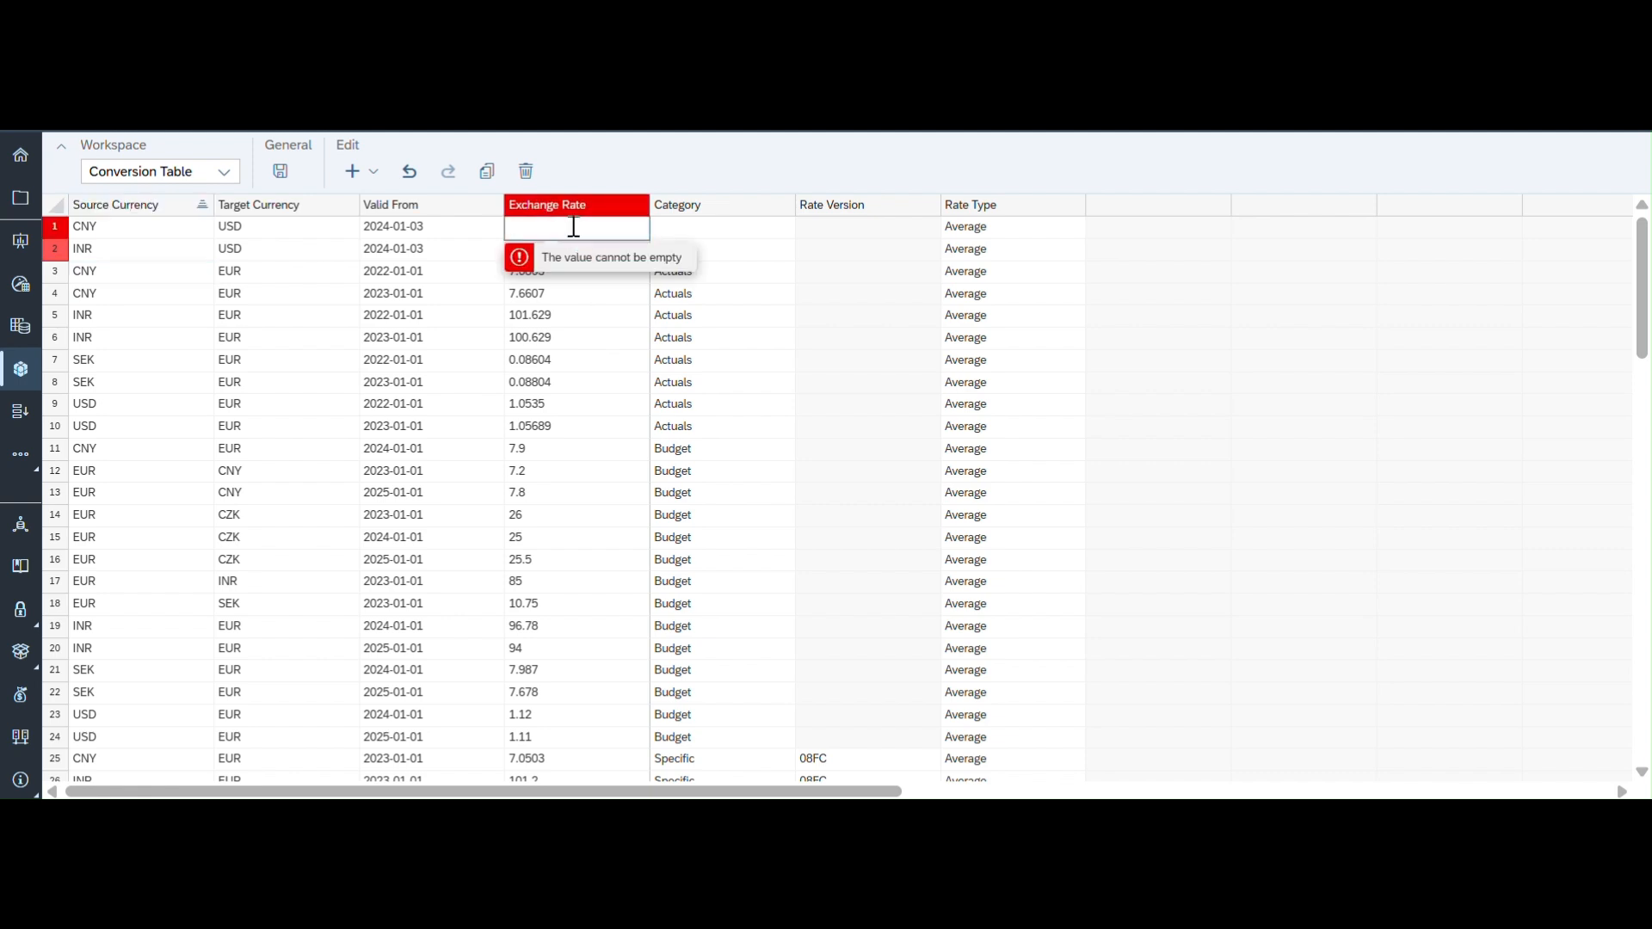
left_click(673, 229)
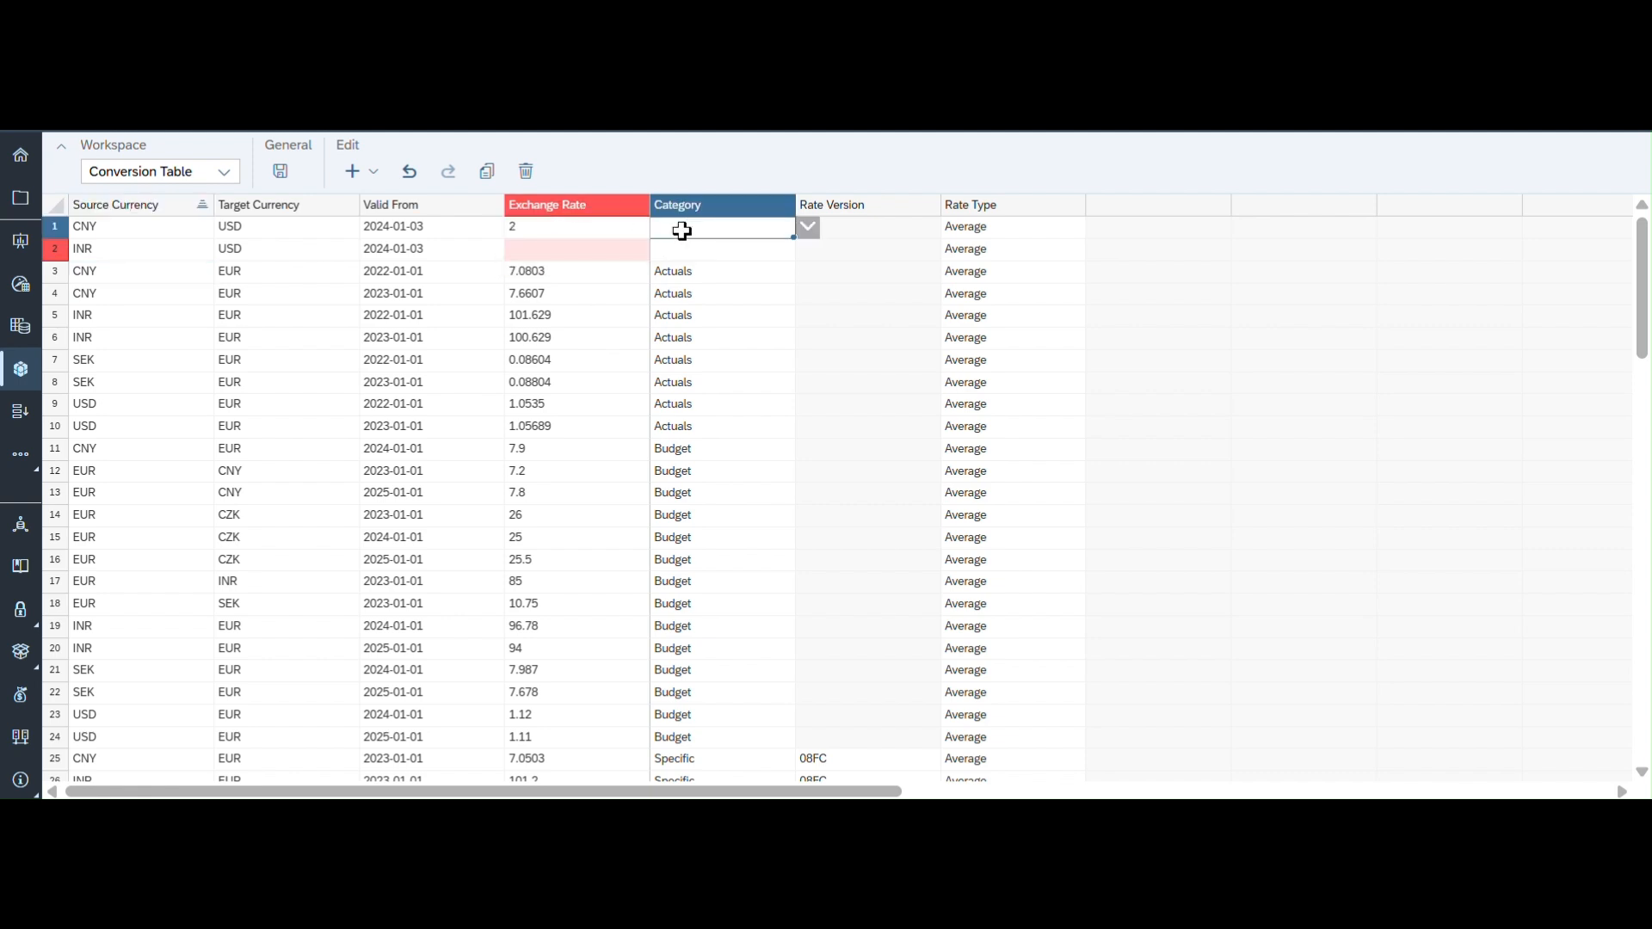
left_click(592, 263)
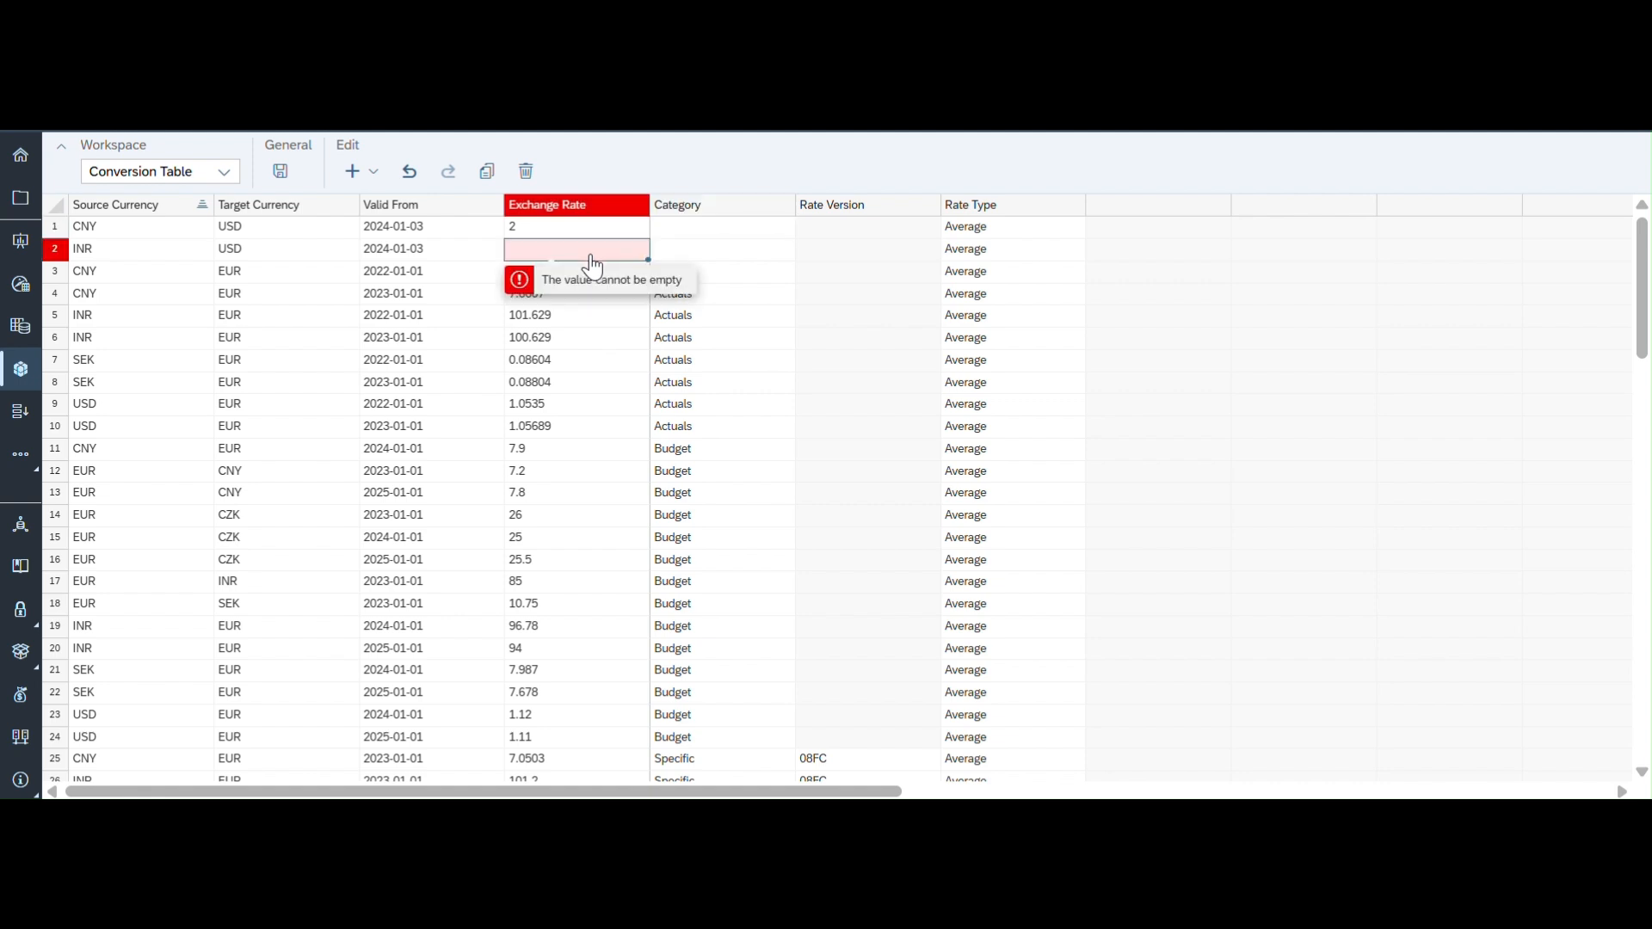
left_click(592, 263)
type("3")
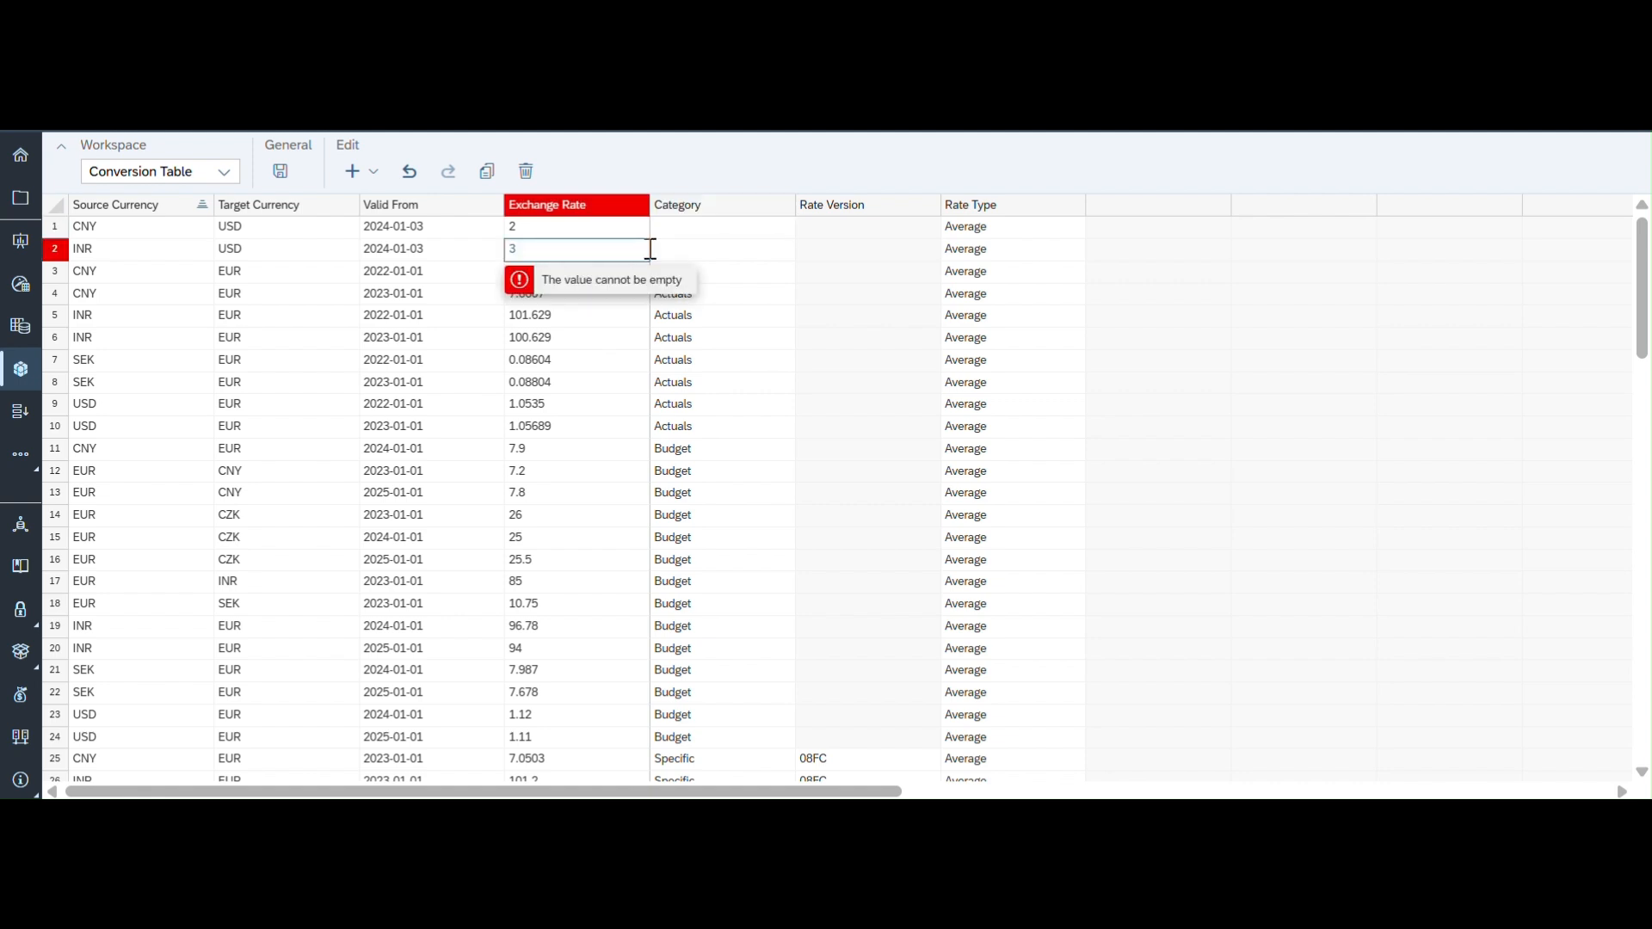
left_click(686, 242)
left_click(281, 171)
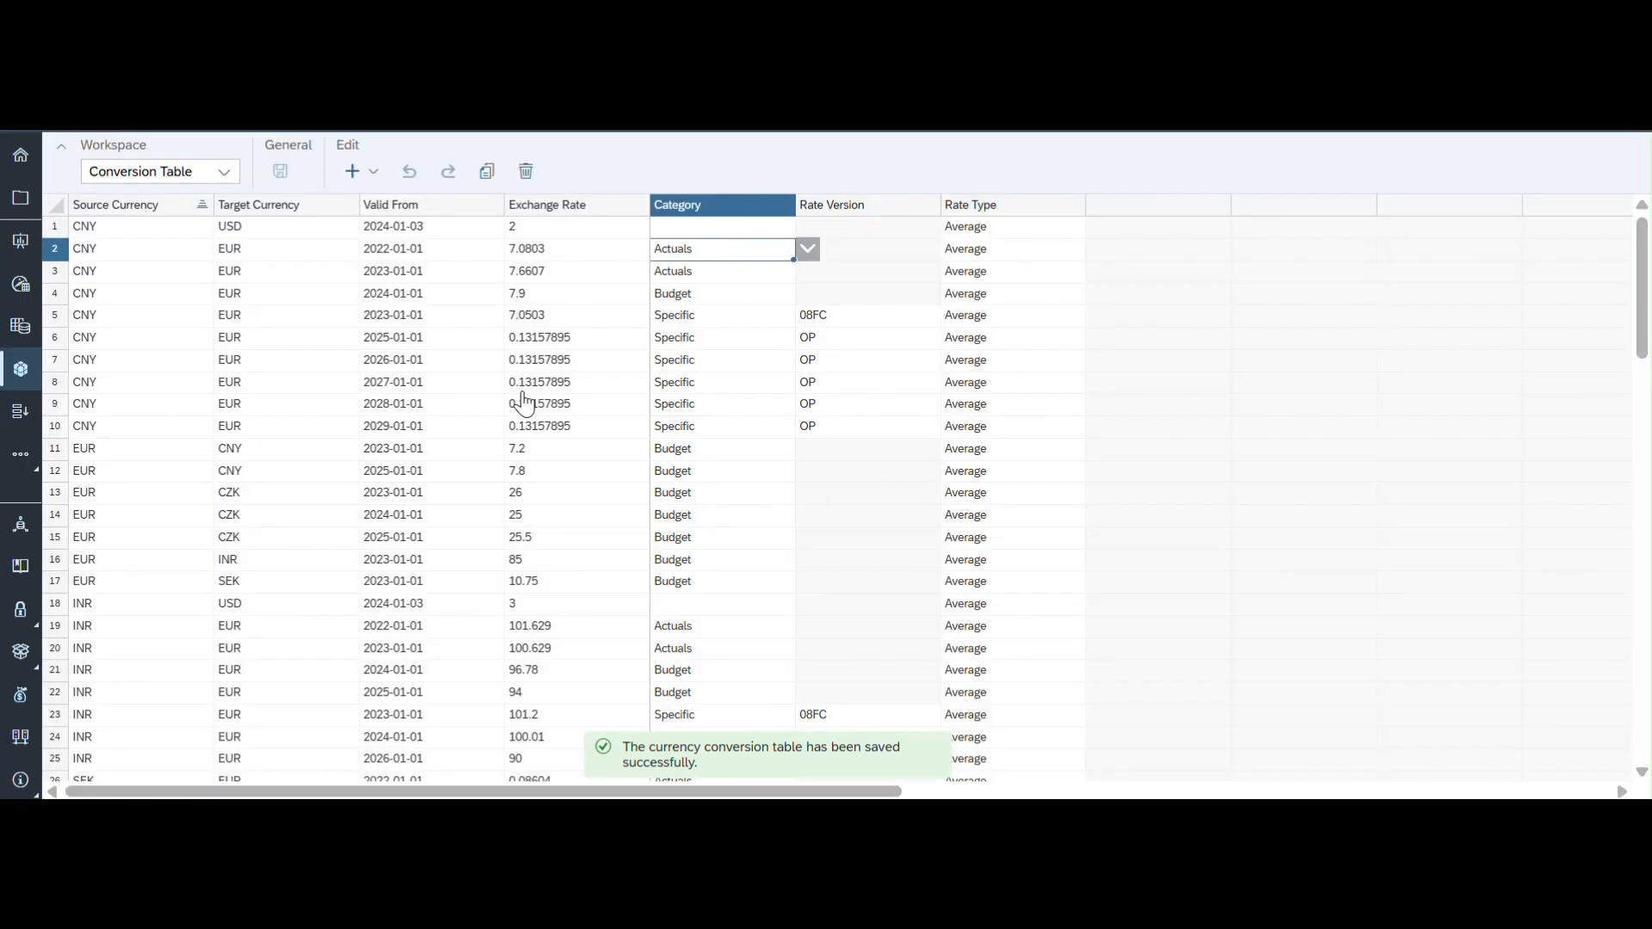
Step: Close the conversion table and open the Currency Story Demo story in edit mode
left_click(357, 117)
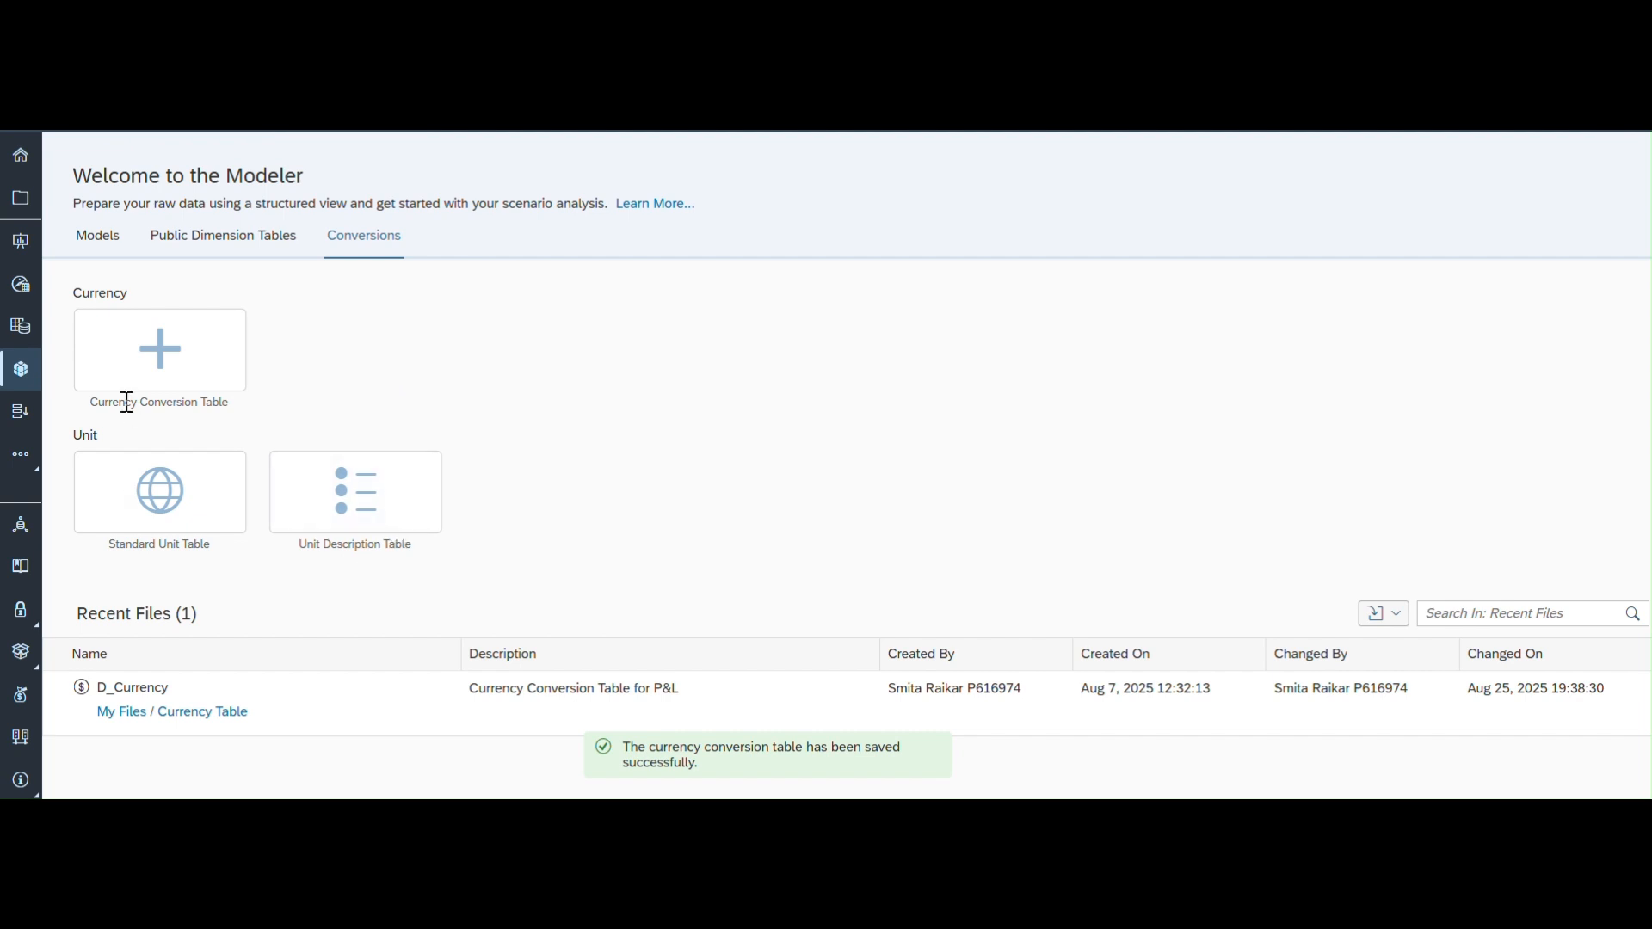
left_click(22, 243)
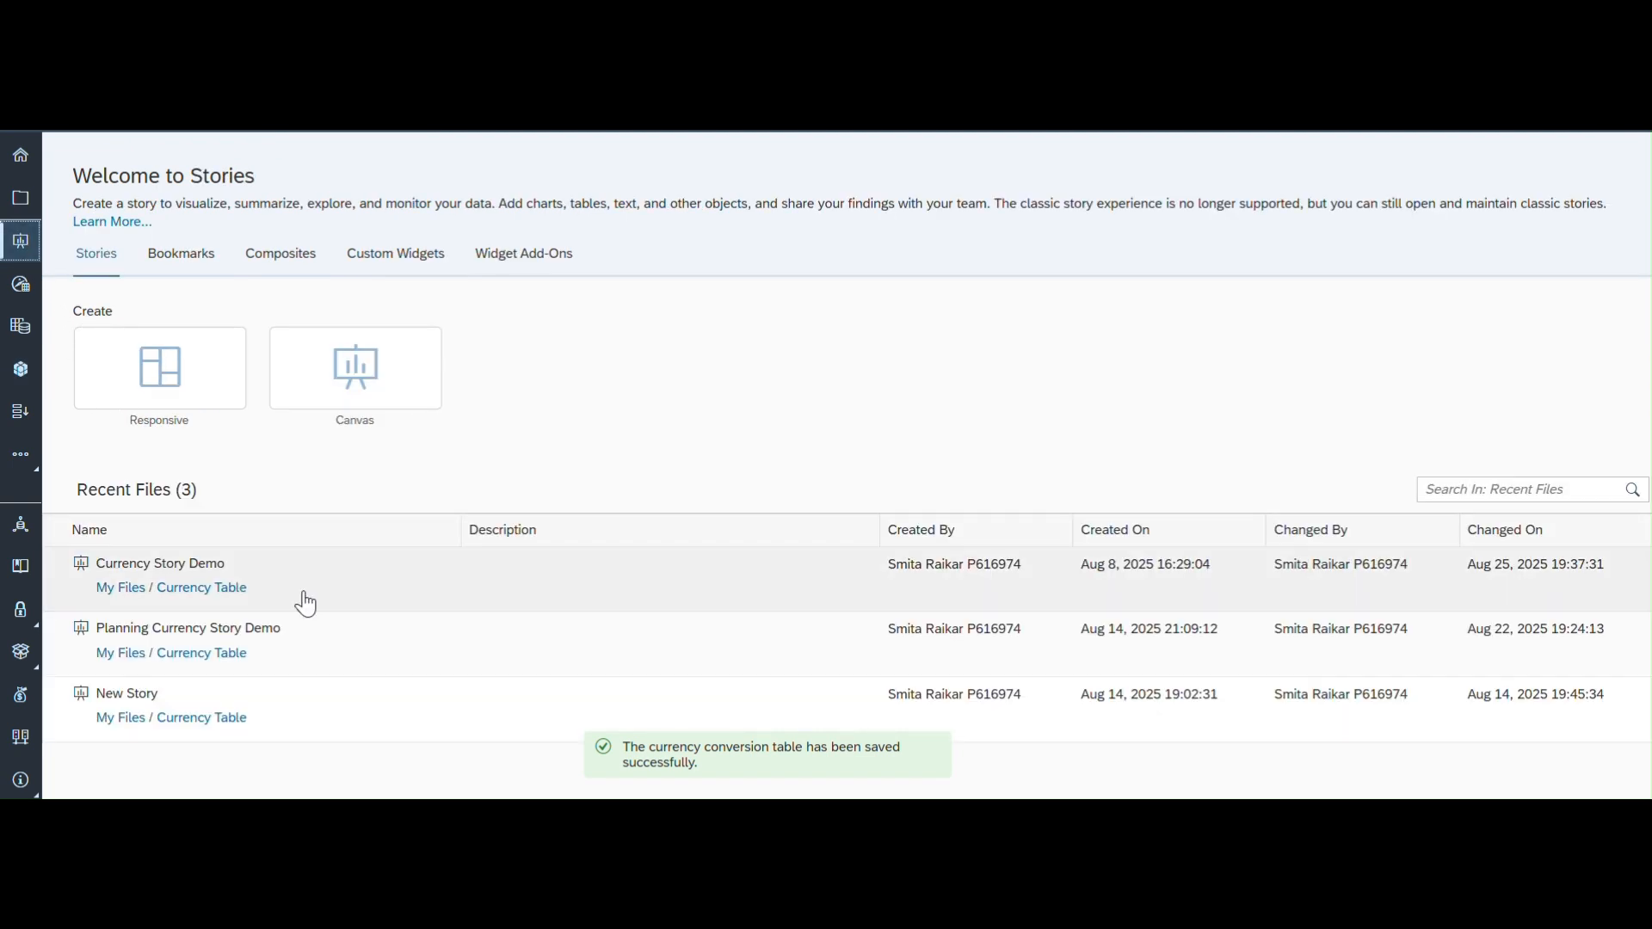
left_click(213, 565)
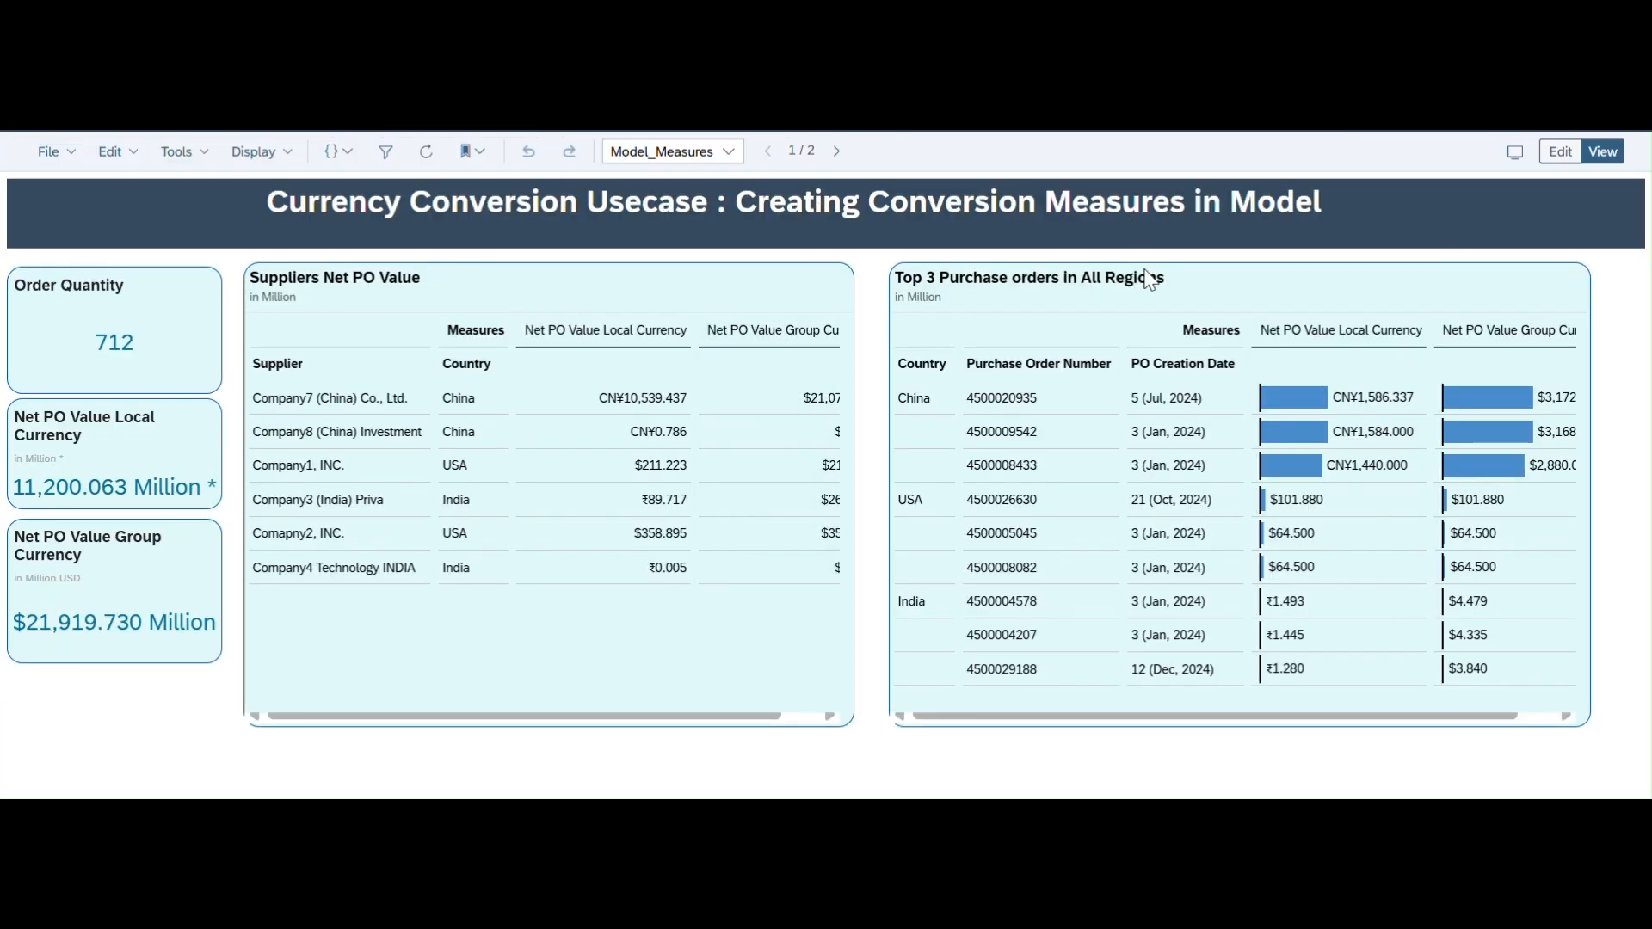
left_click(424, 155)
left_click(1561, 152)
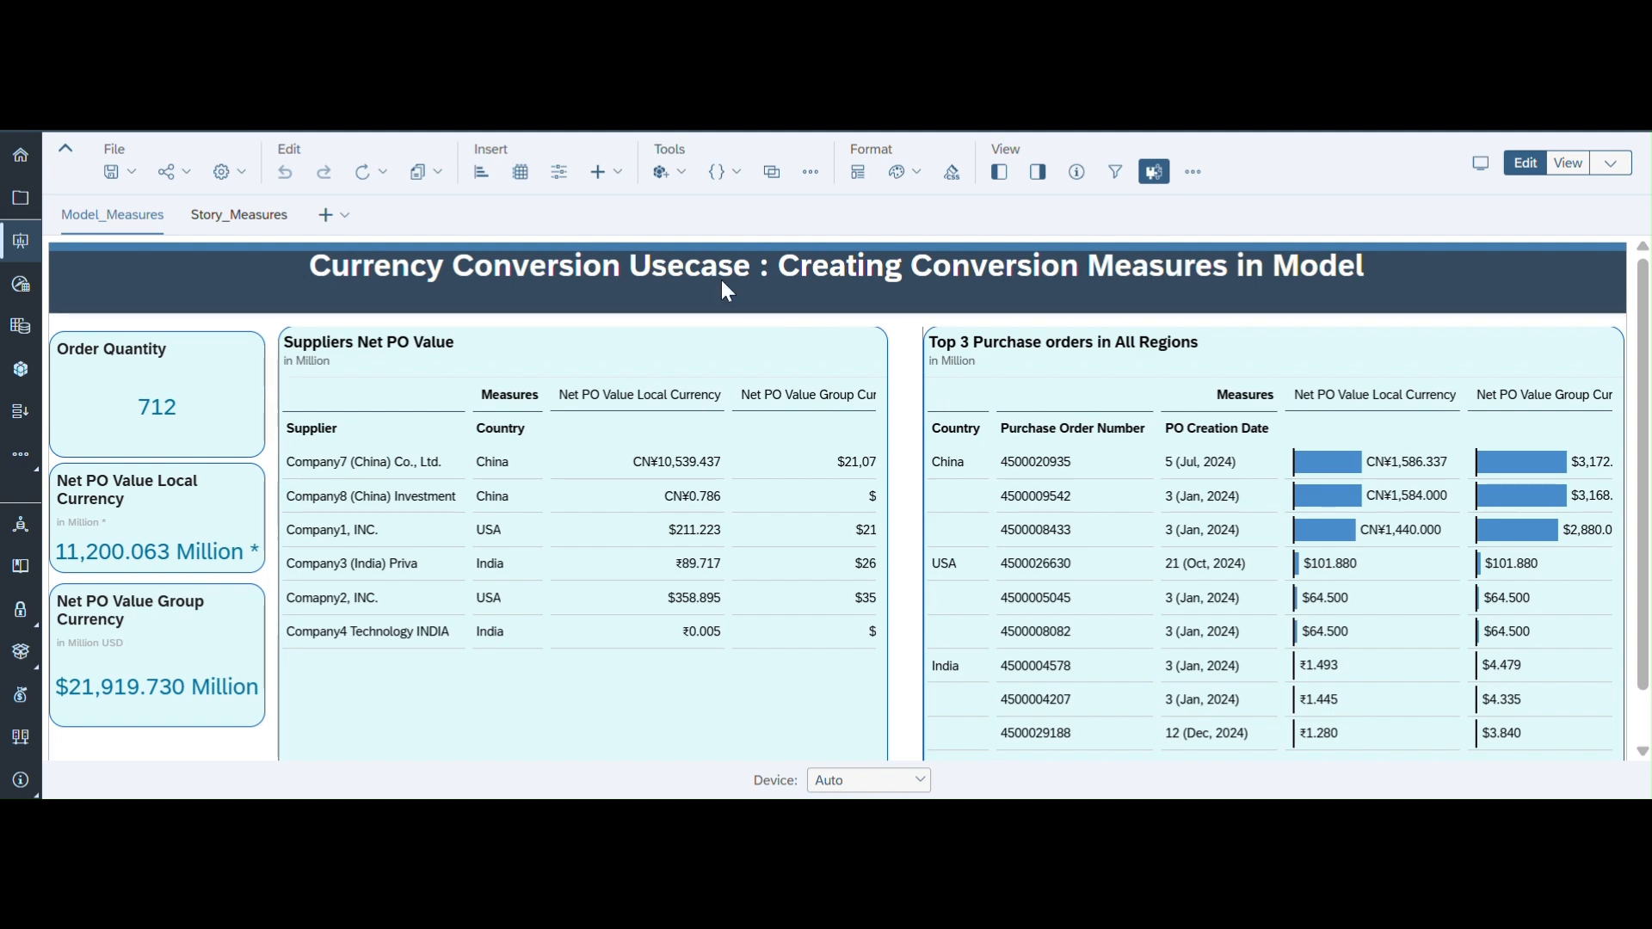
Step: Set the Select Target Currency variable of AM_Currency_Conversion_Usecase to CZK and apply it to the story
left_click(725, 171)
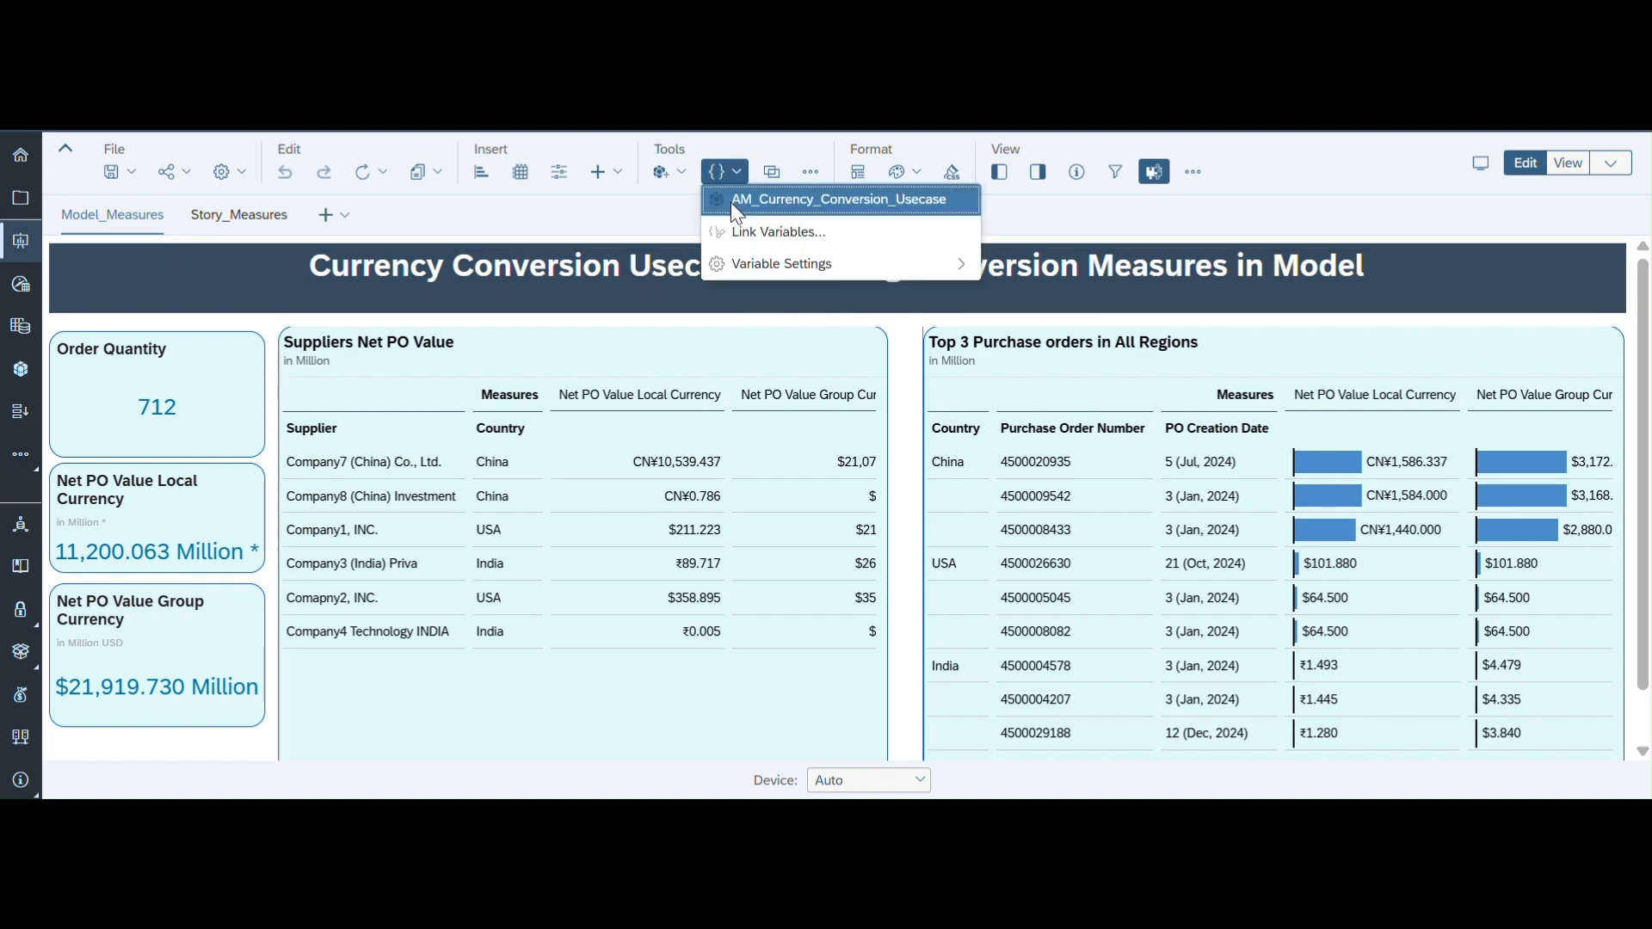
left_click(732, 204)
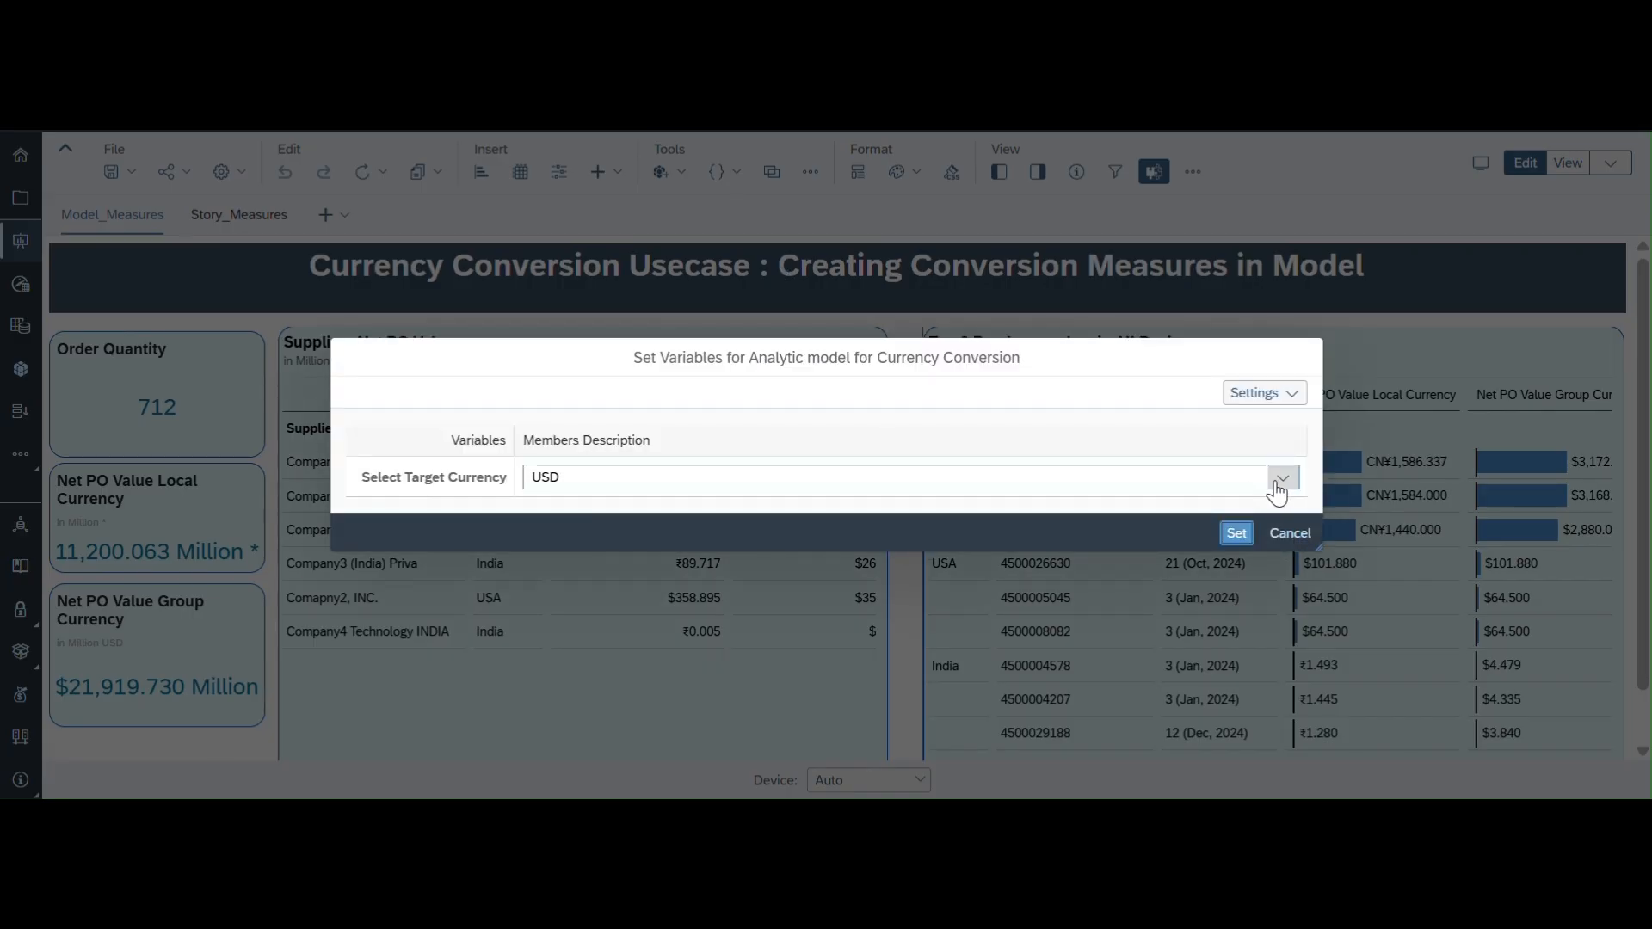
left_click(1281, 480)
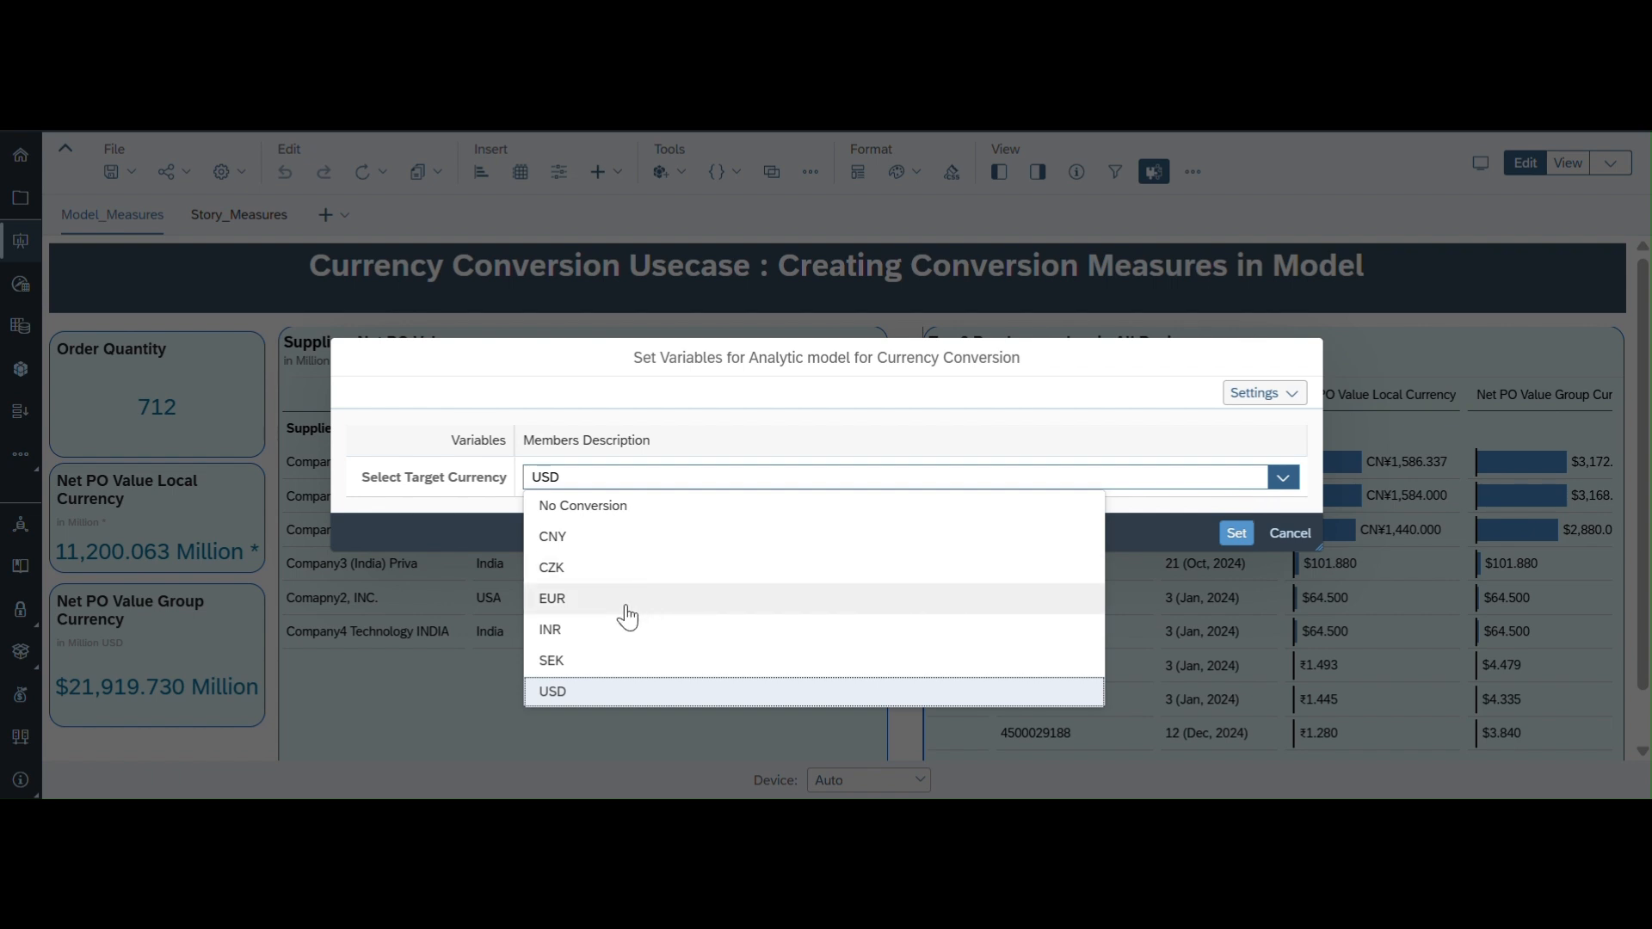
left_click(555, 569)
left_click(1233, 537)
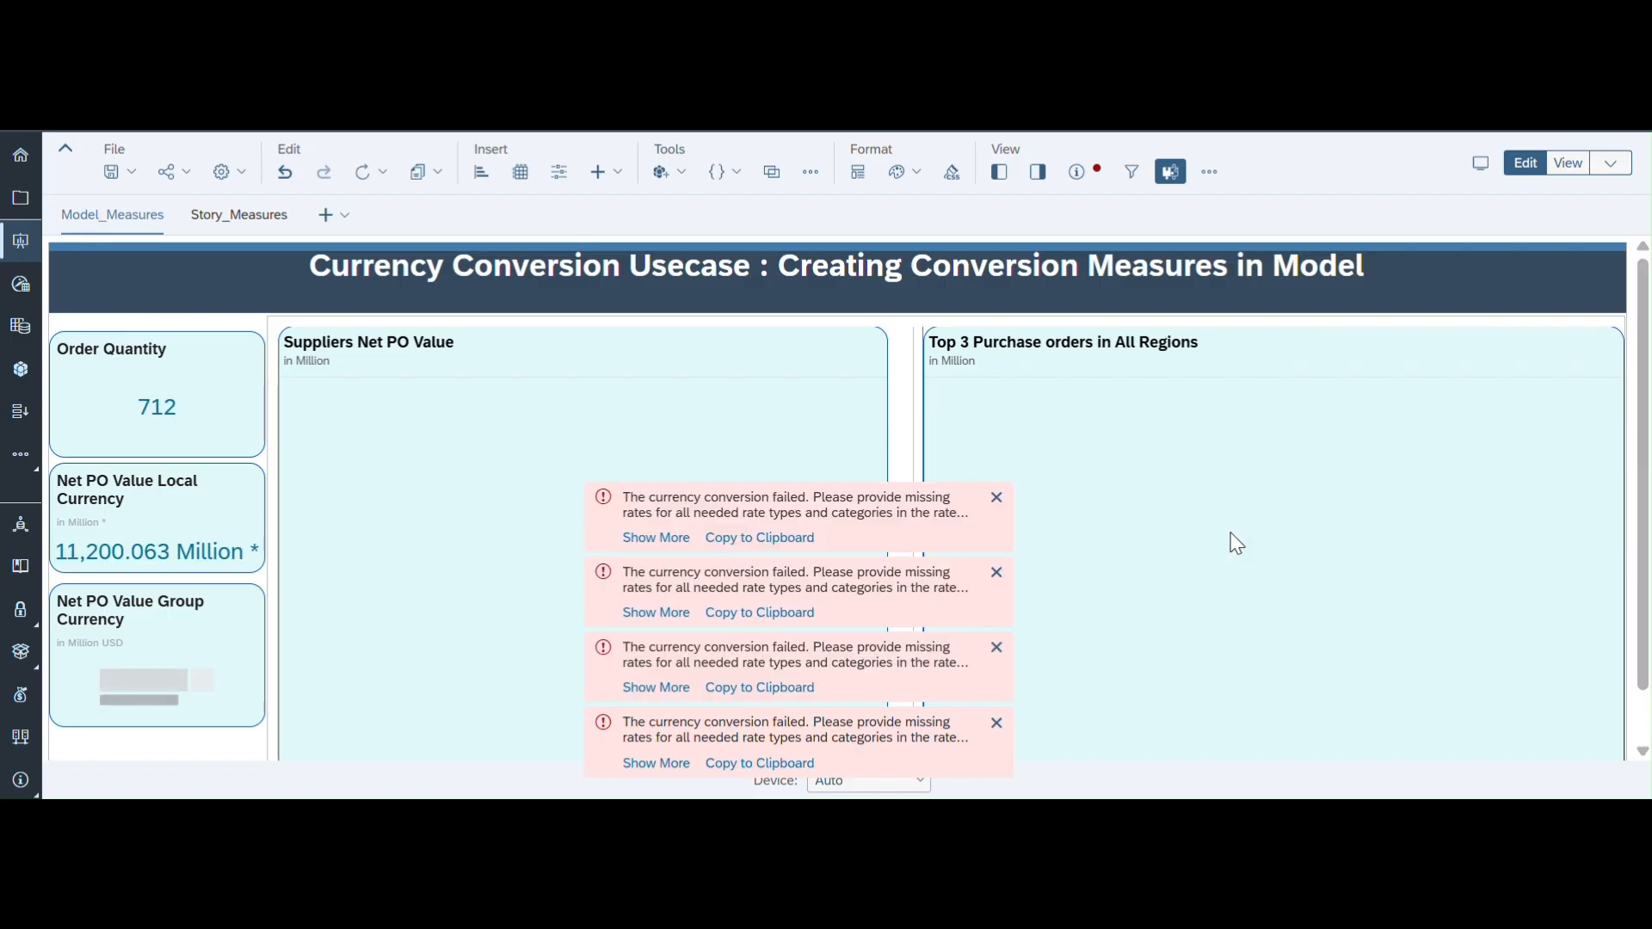
Step: Save the story and add the missing CNY, INR and USD to CZK rates to the currency conversion table
left_click(644, 539)
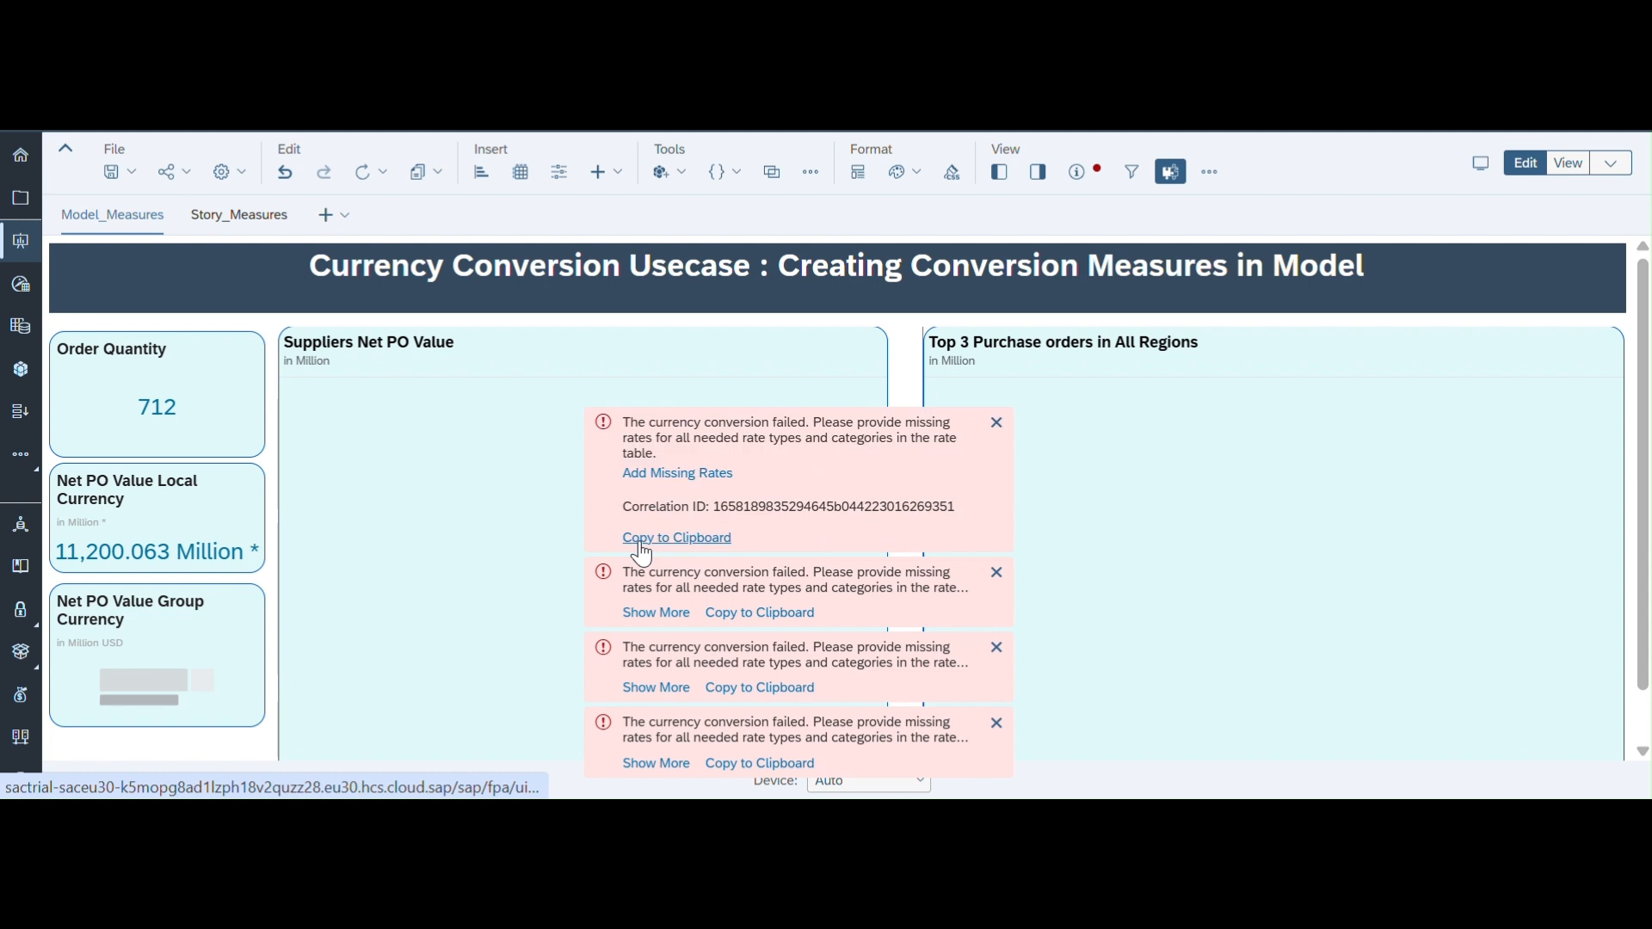
left_click(695, 474)
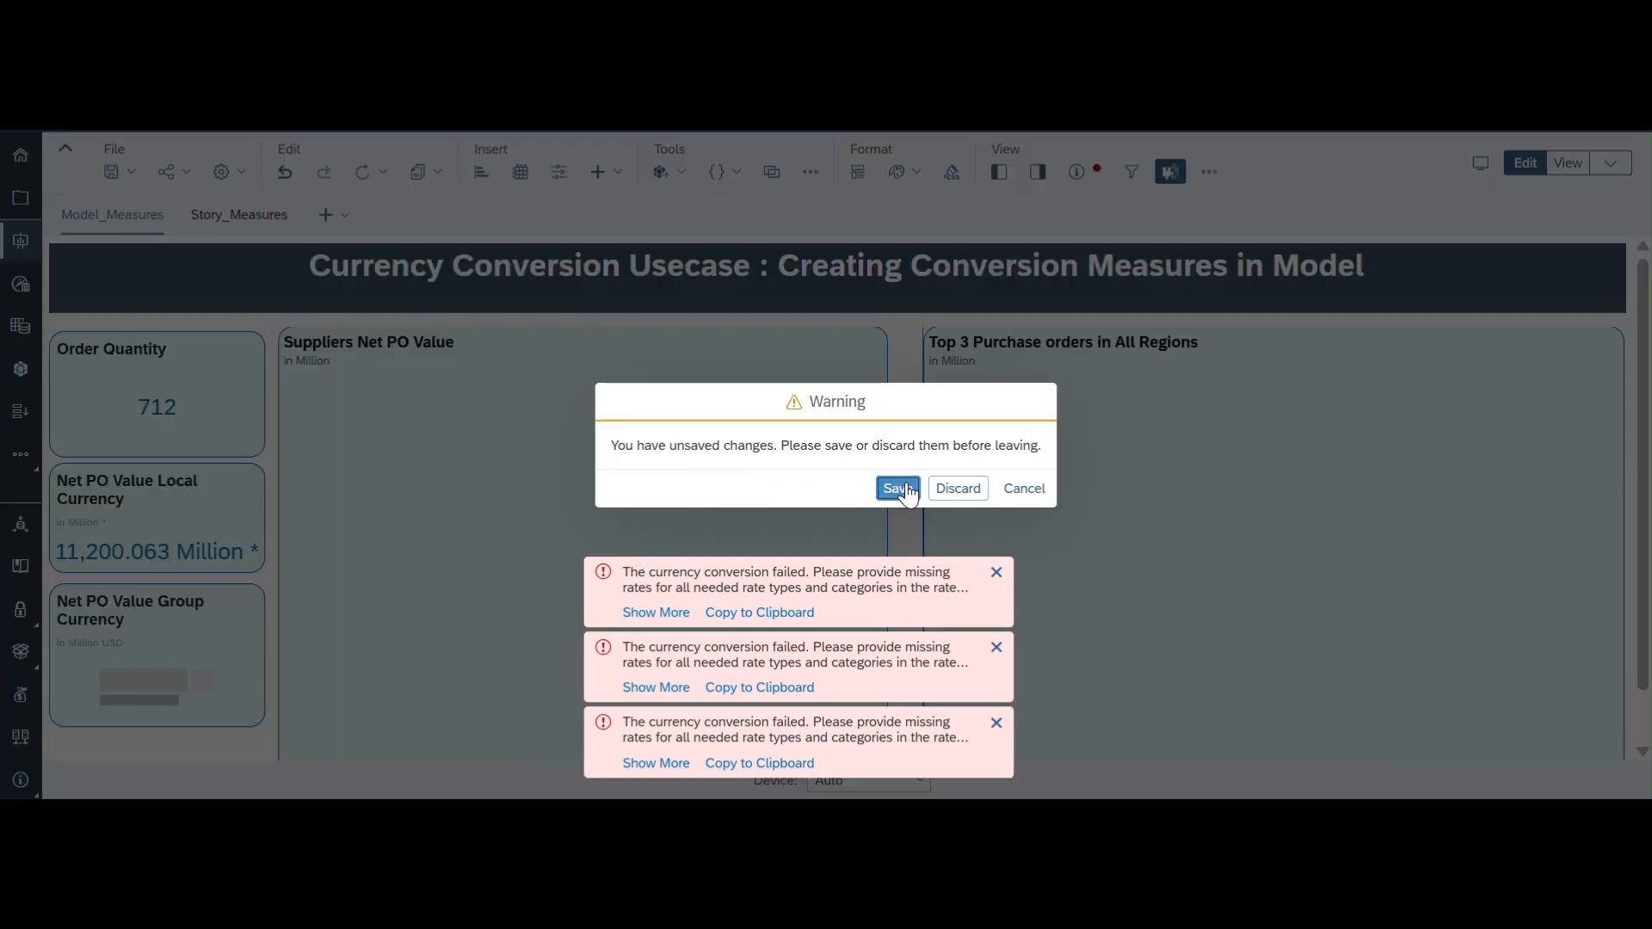
left_click(898, 491)
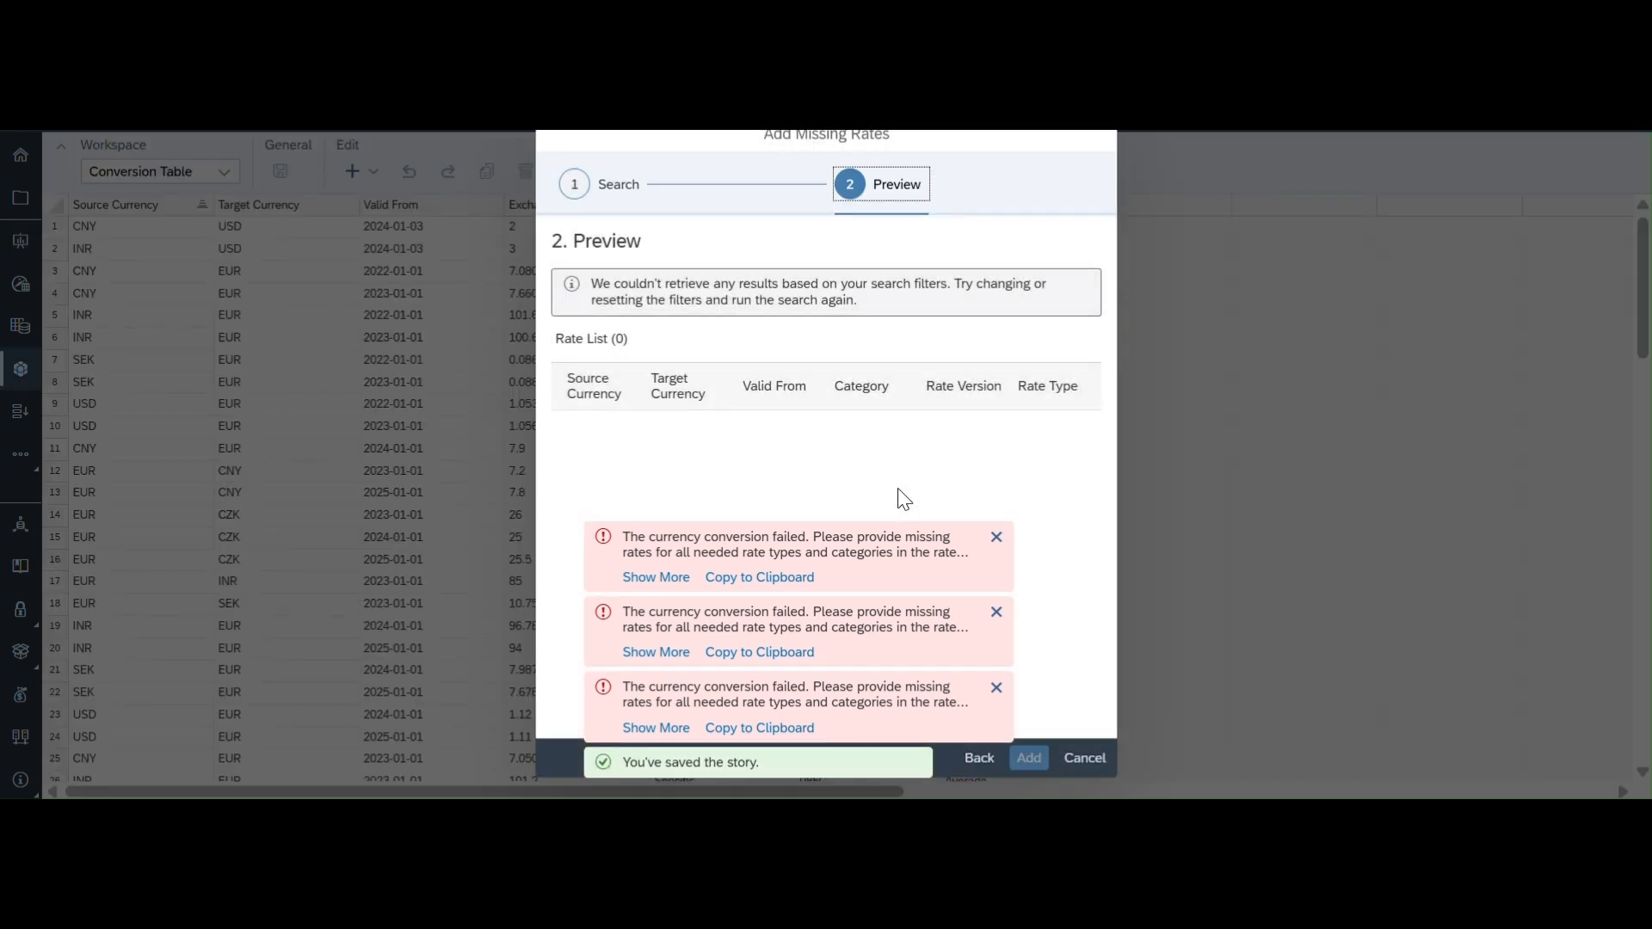
left_click(997, 537)
left_click(999, 612)
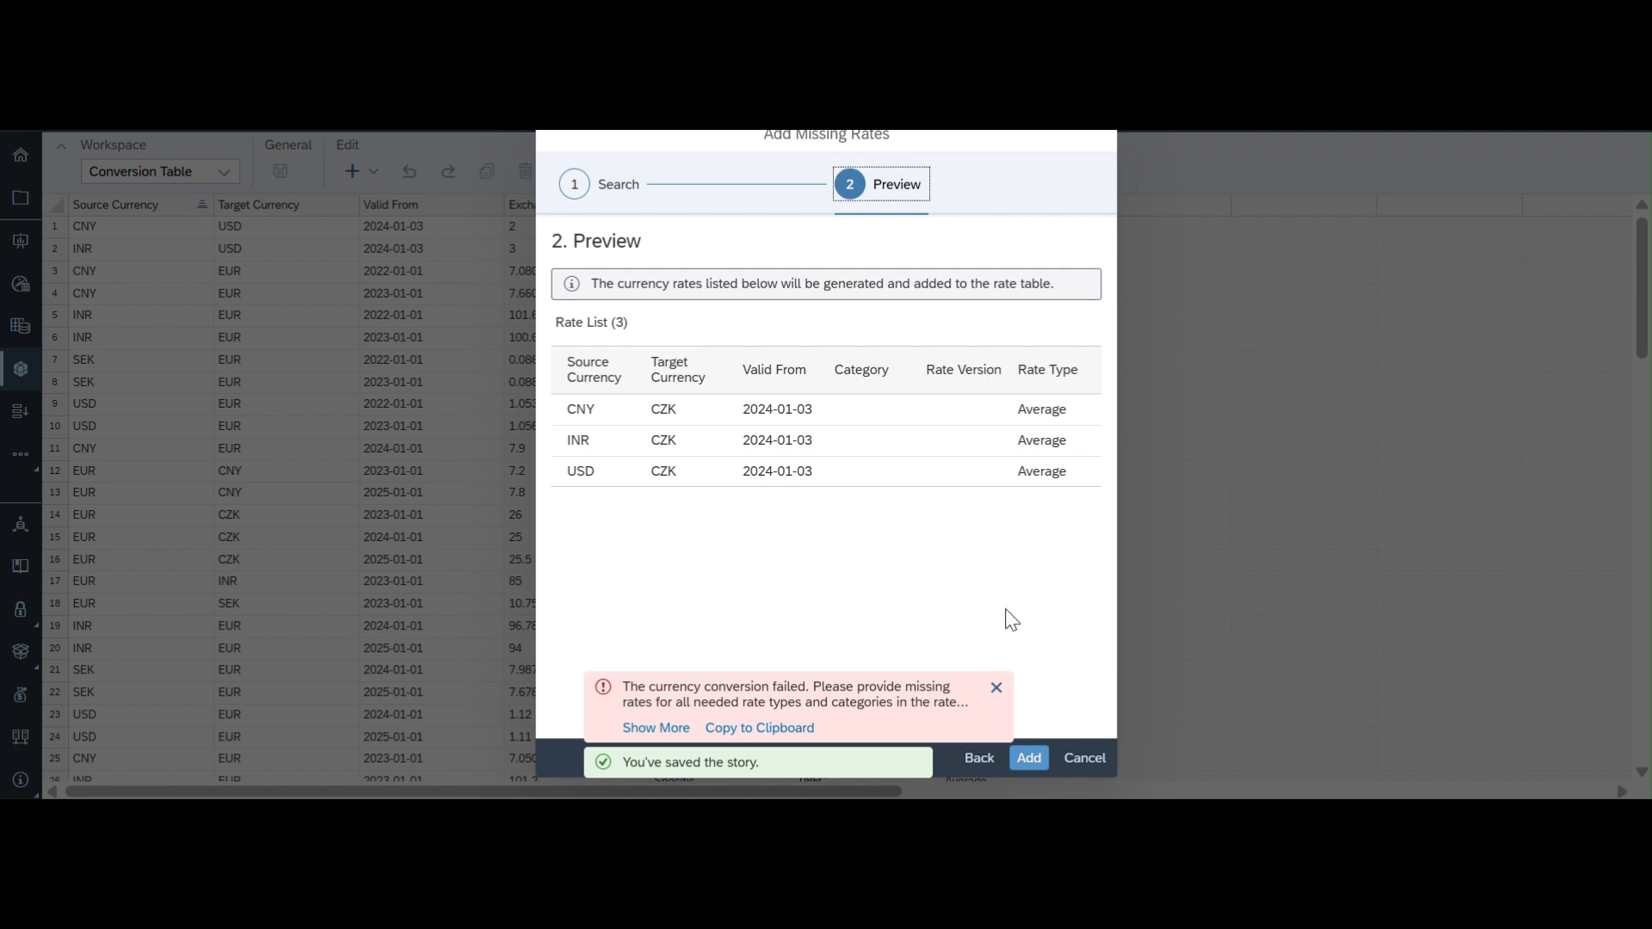
left_click(997, 688)
left_click(1031, 761)
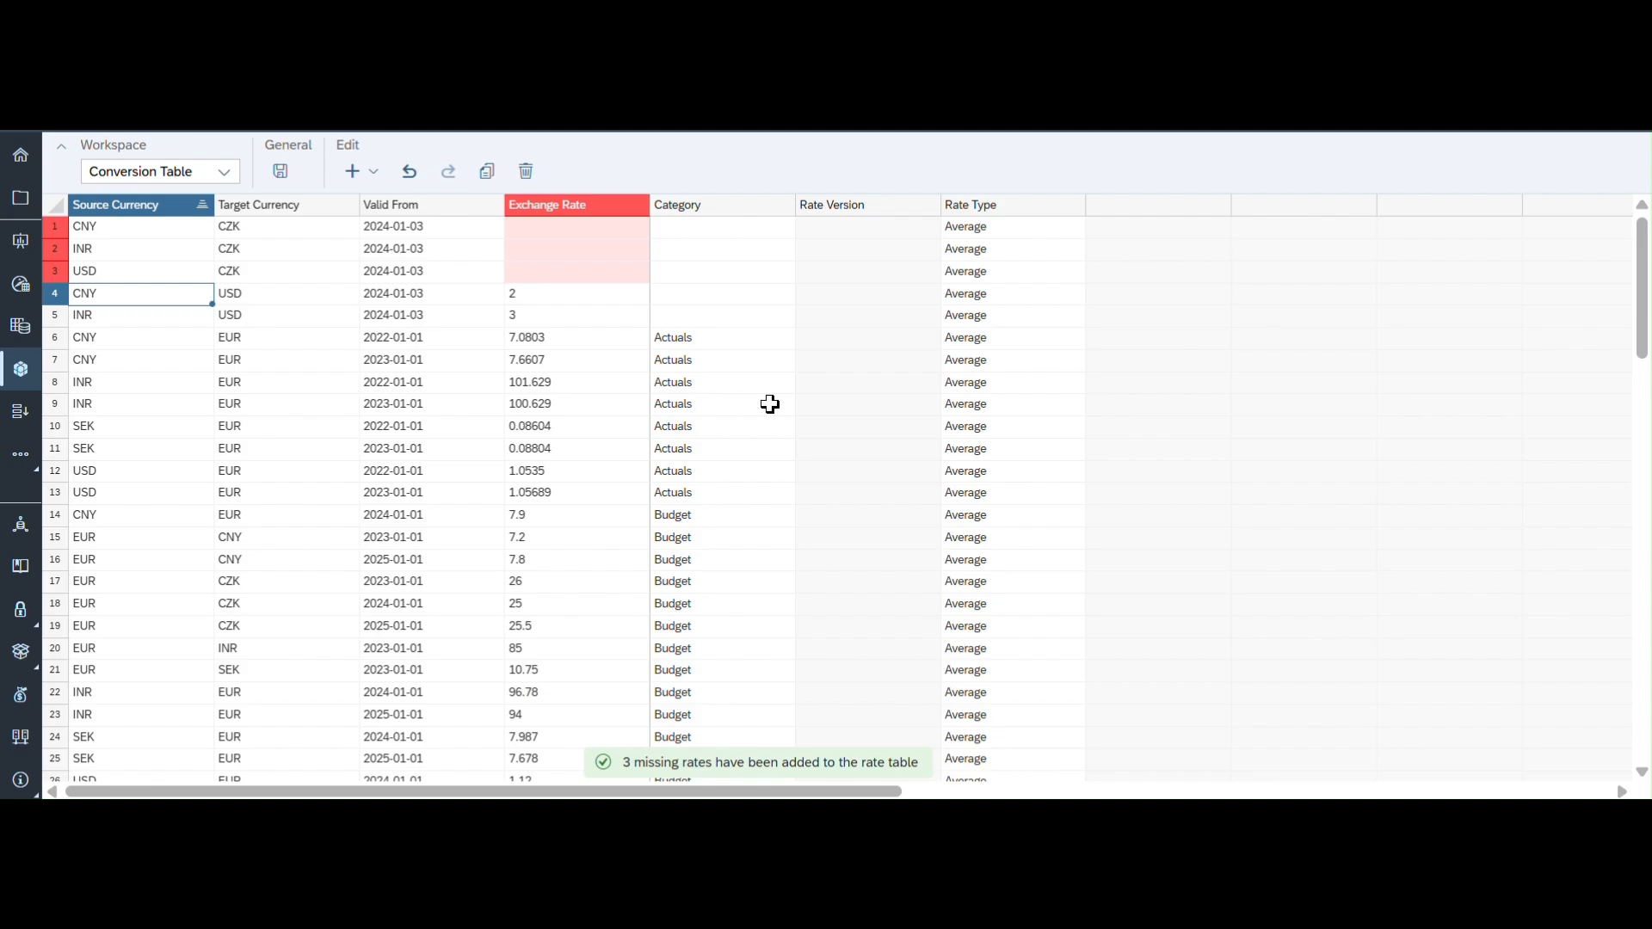
Step: Set the CZK exchange rates to 4 for CNY, 1.1 for INR and 2.1 for USD, and save the conversion table
left_click(589, 231)
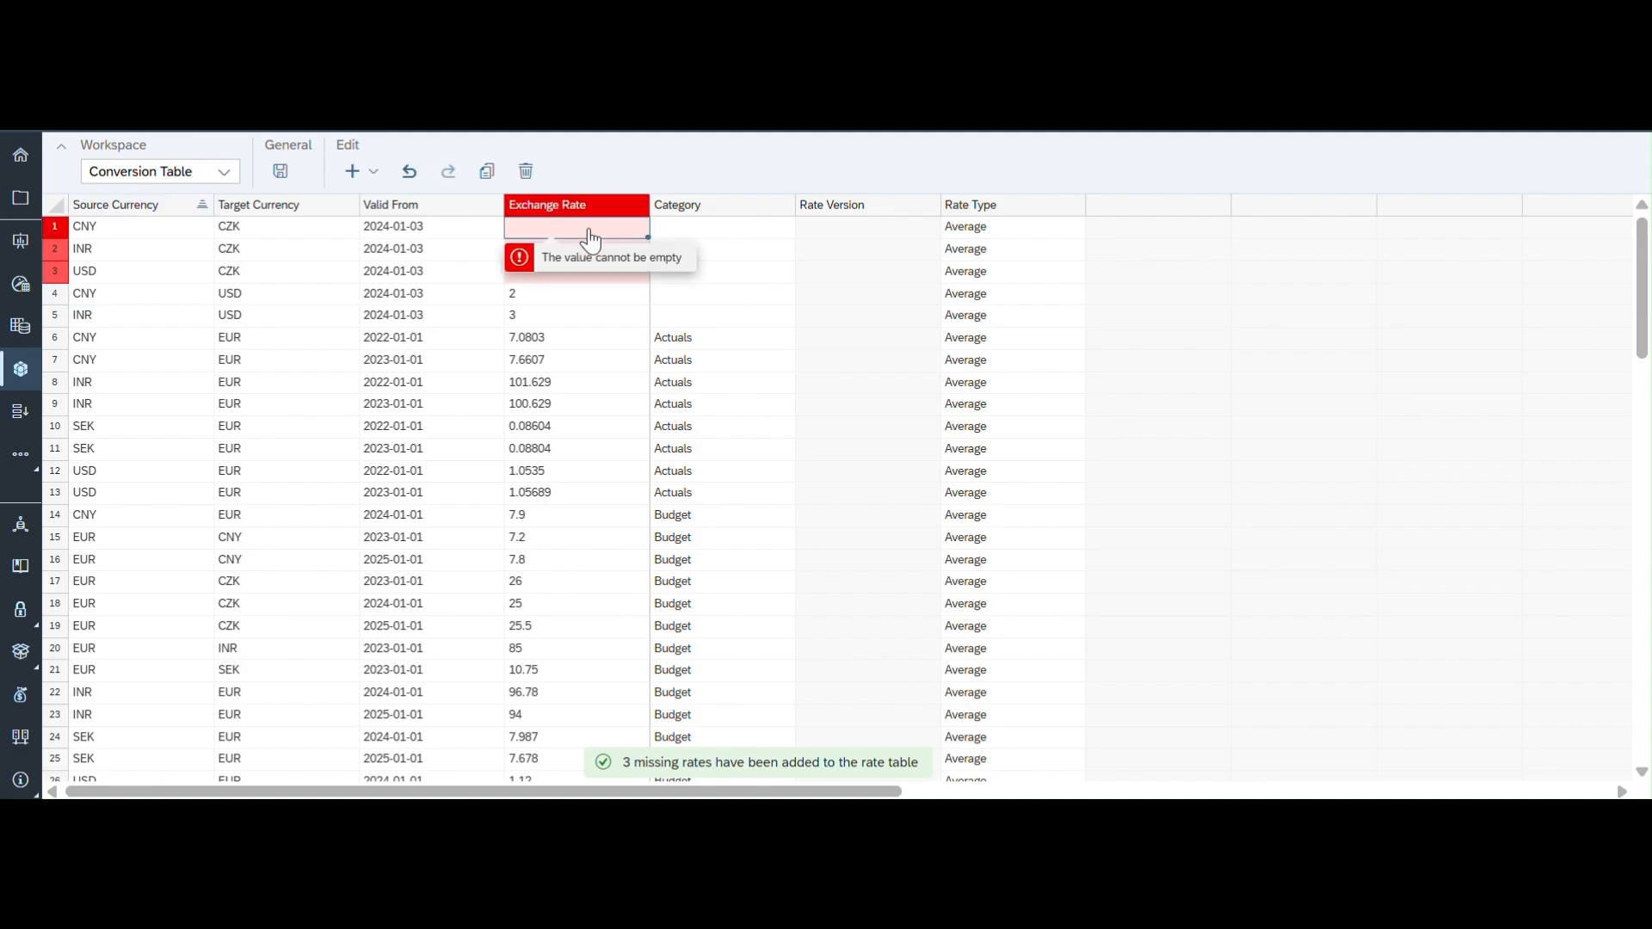
type("4")
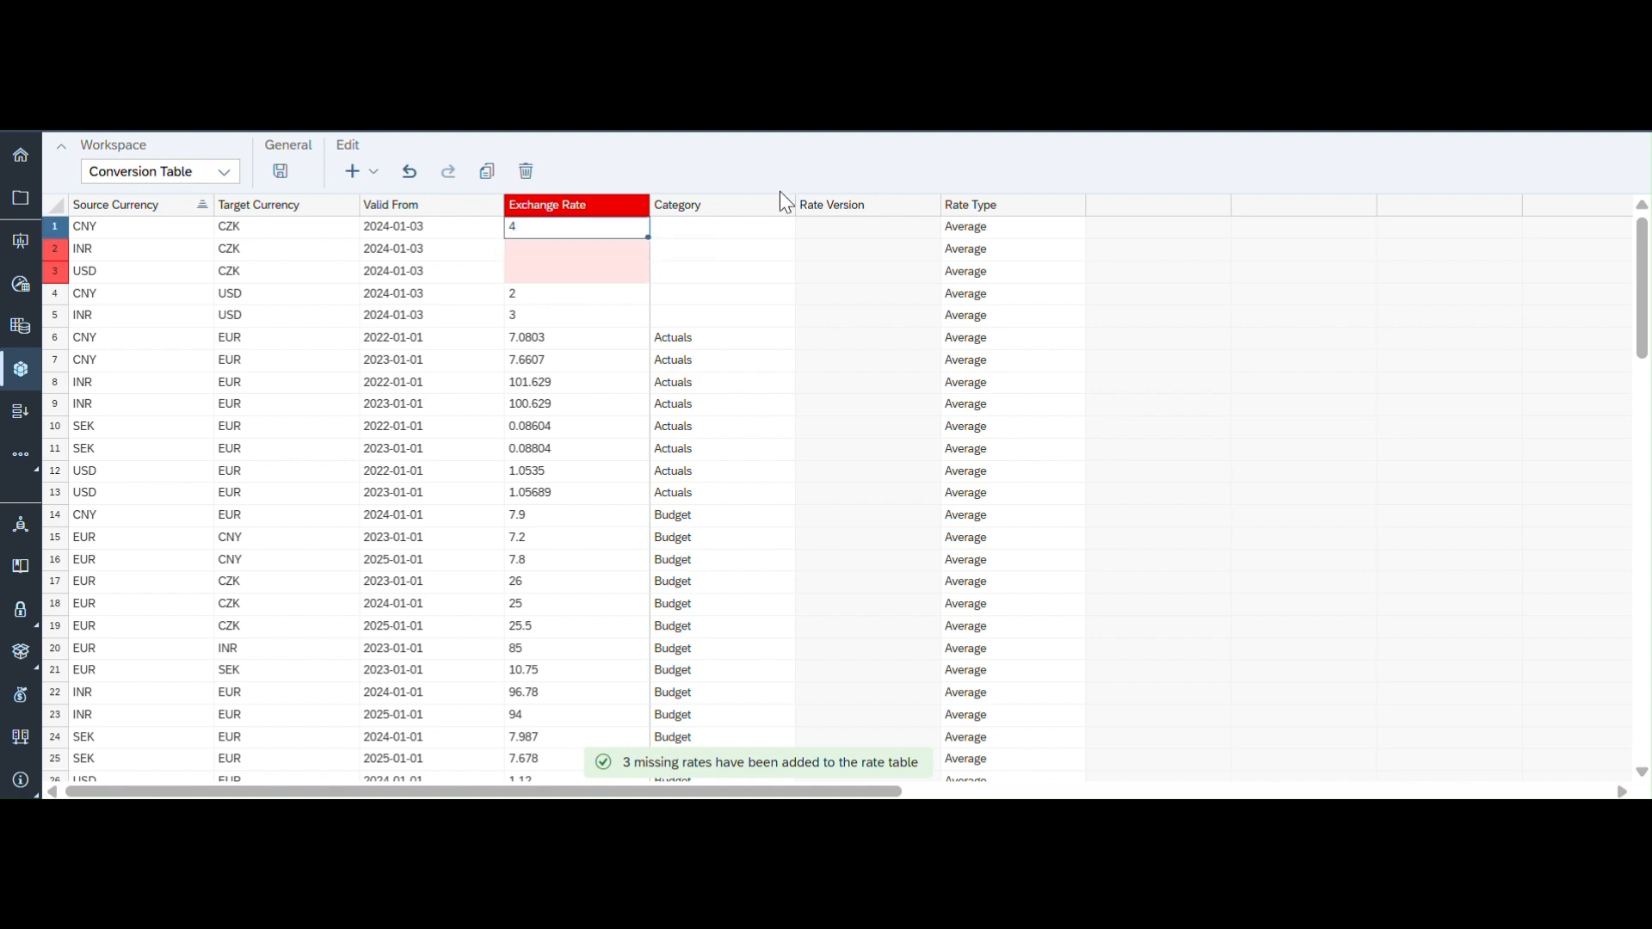
left_click(566, 258)
type("1.1")
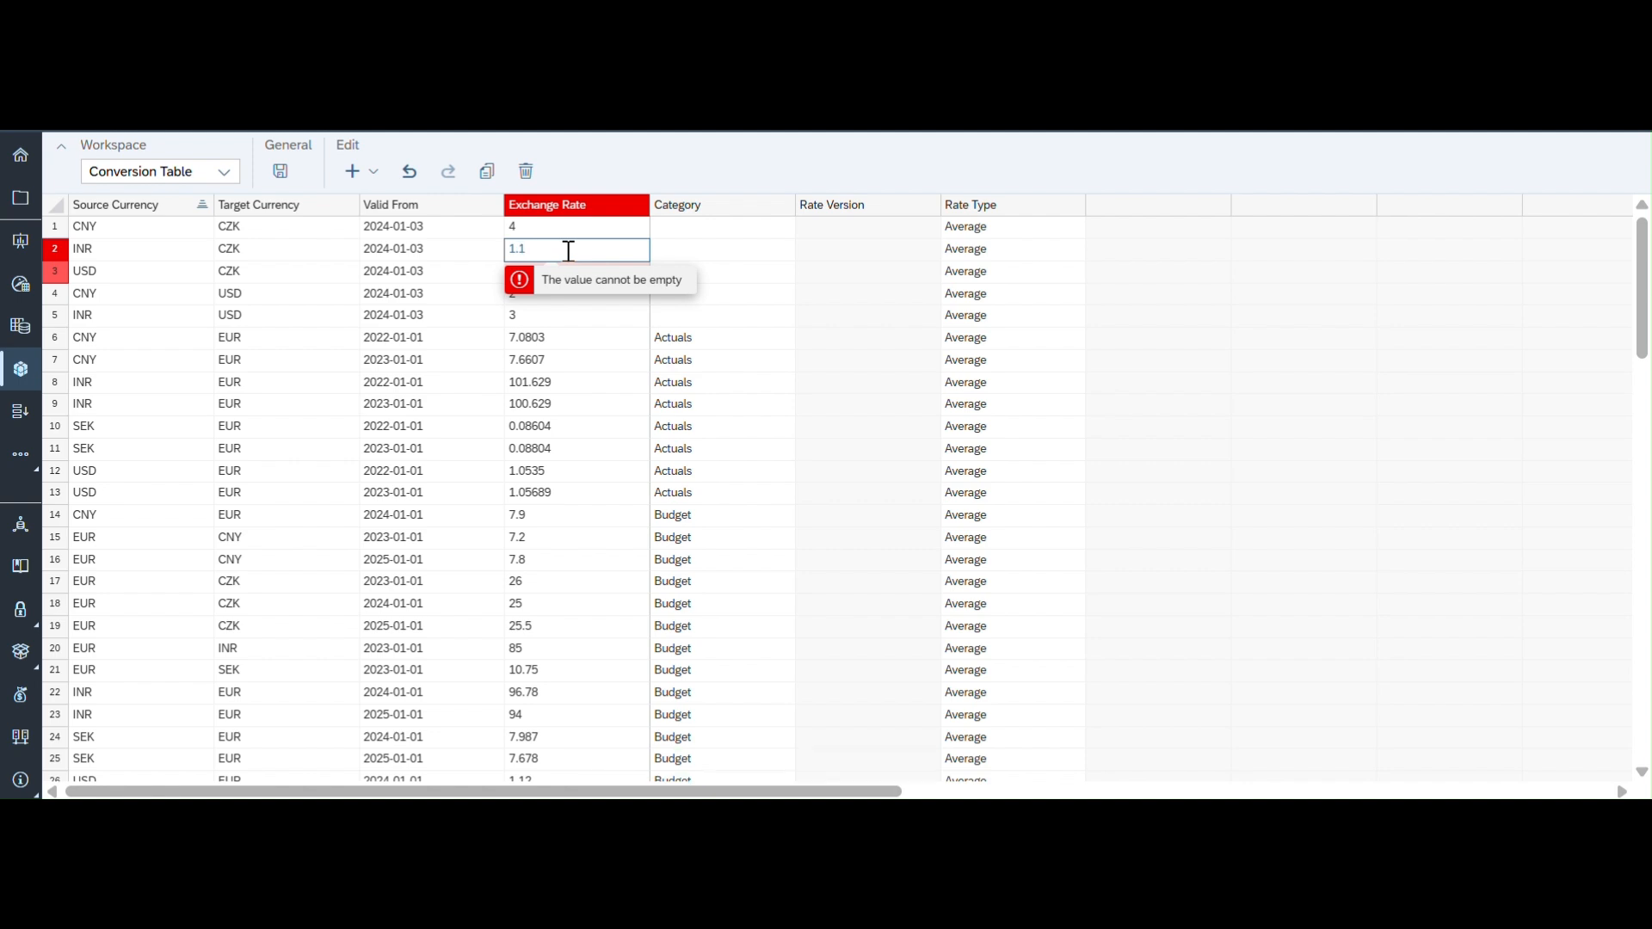
left_click(602, 337)
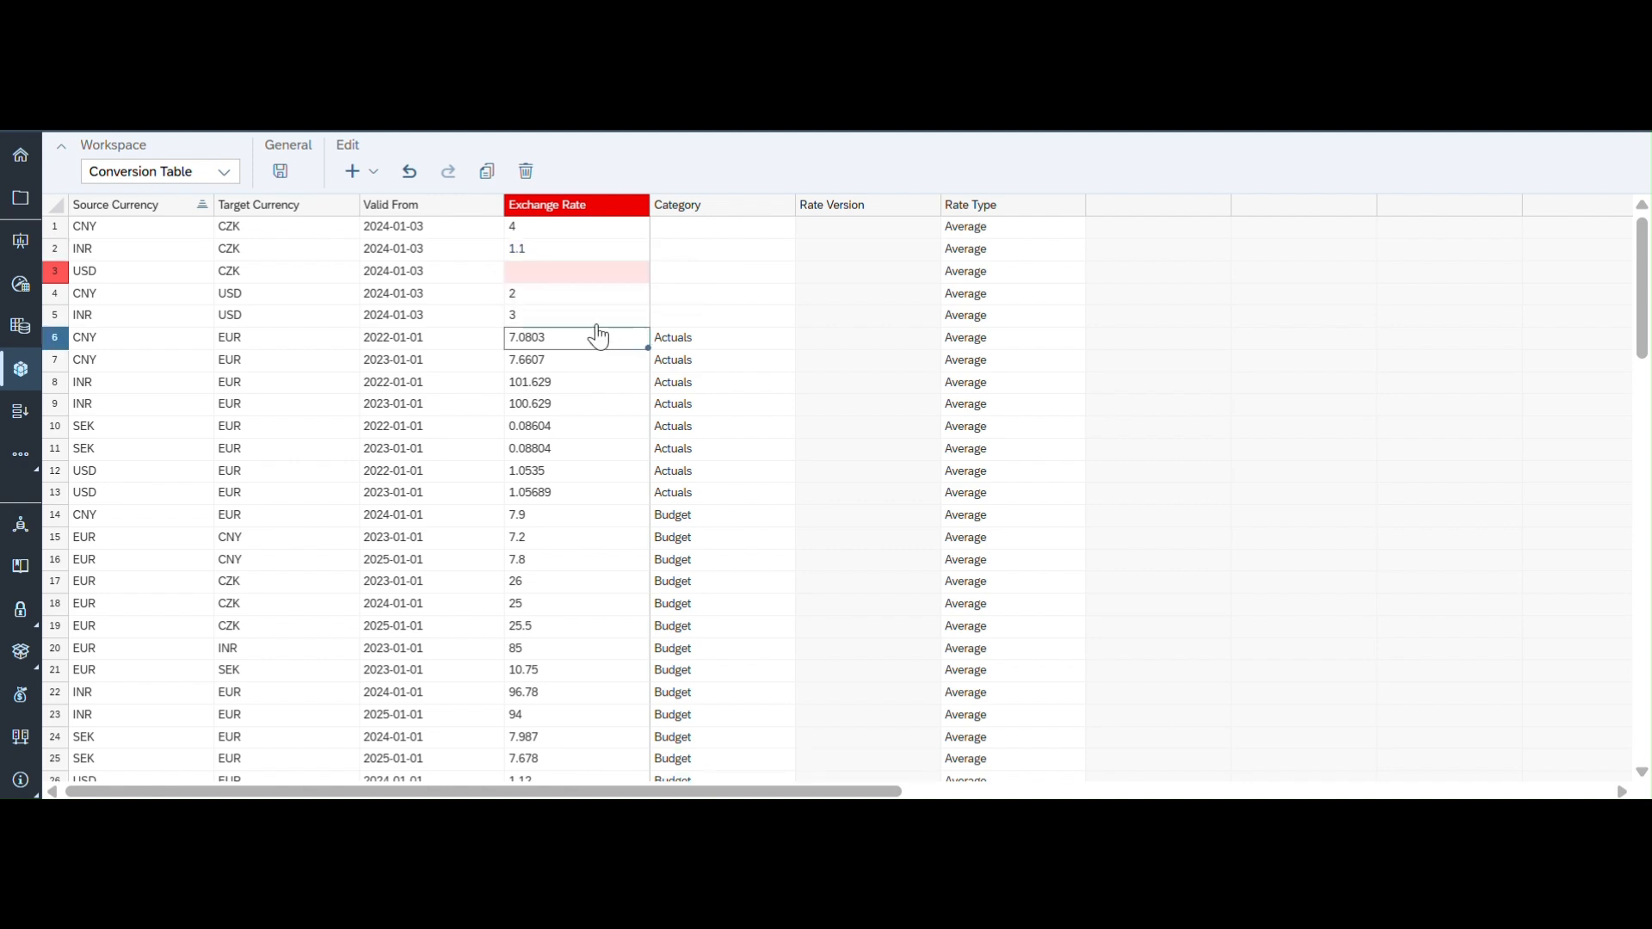
left_click(533, 270)
type("2.1")
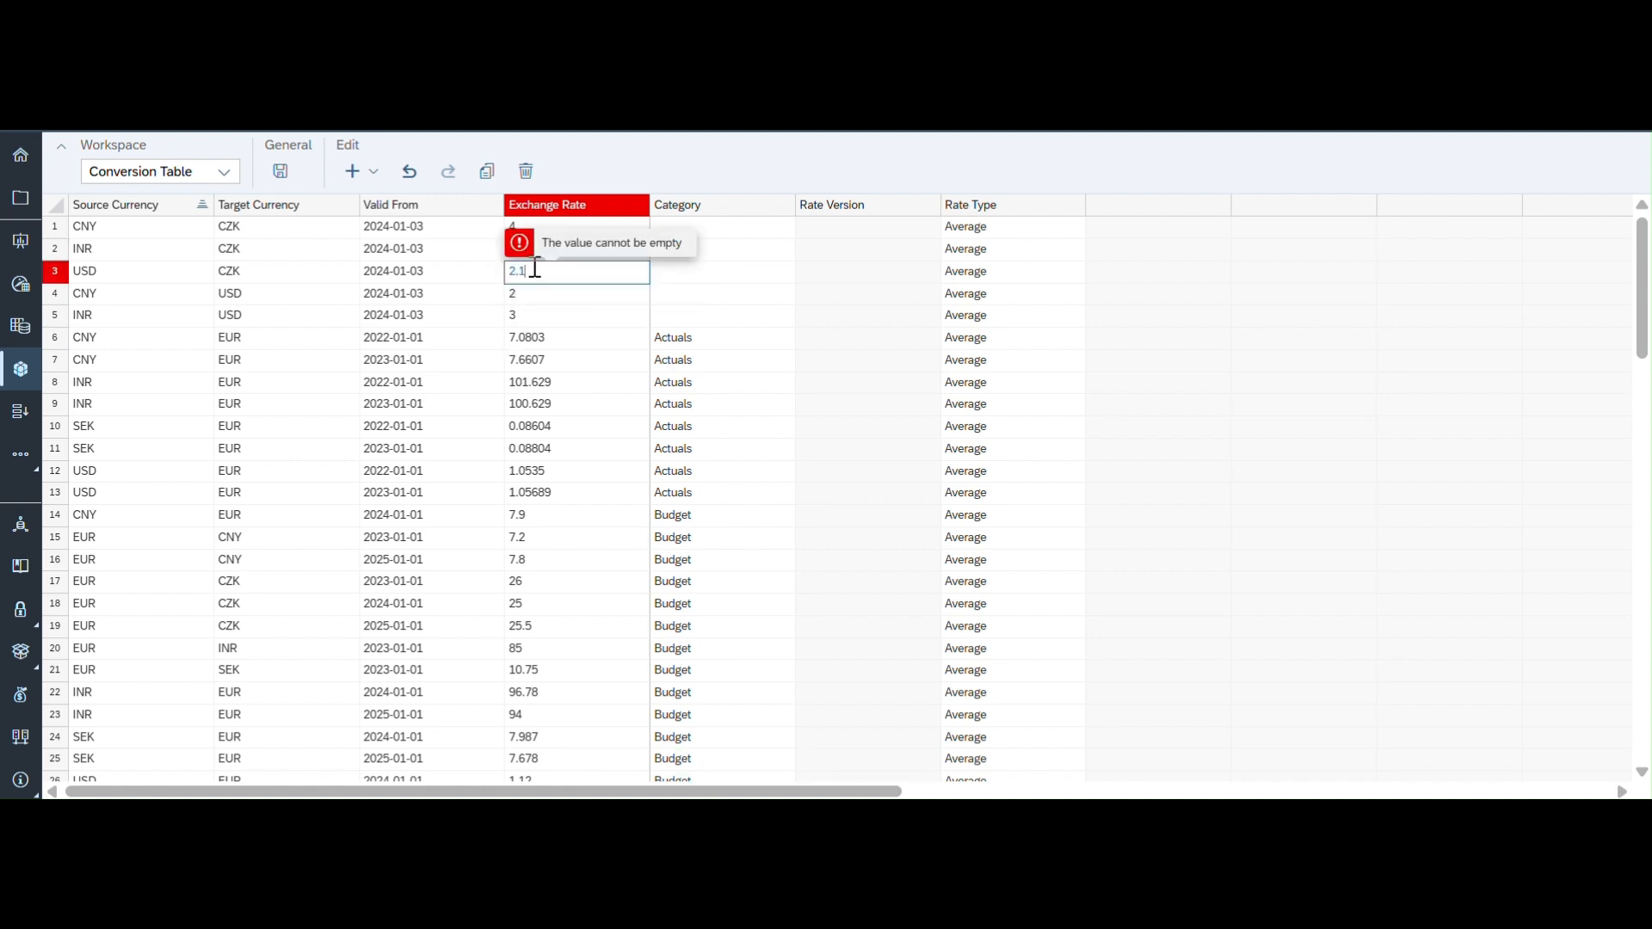
left_click(607, 313)
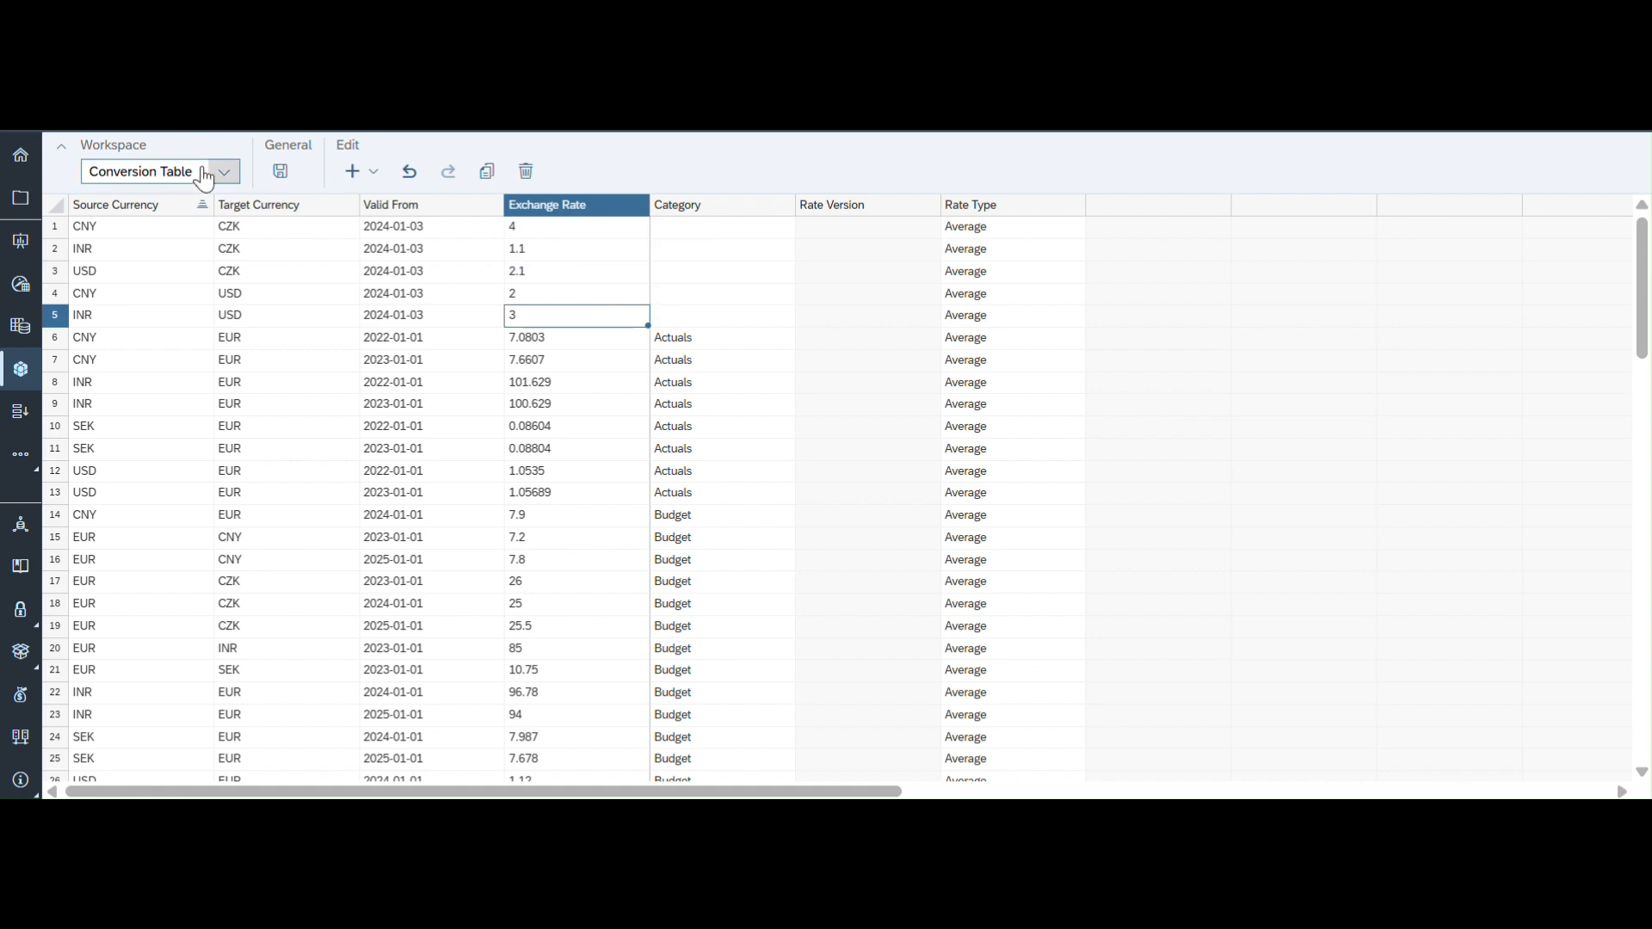
left_click(280, 171)
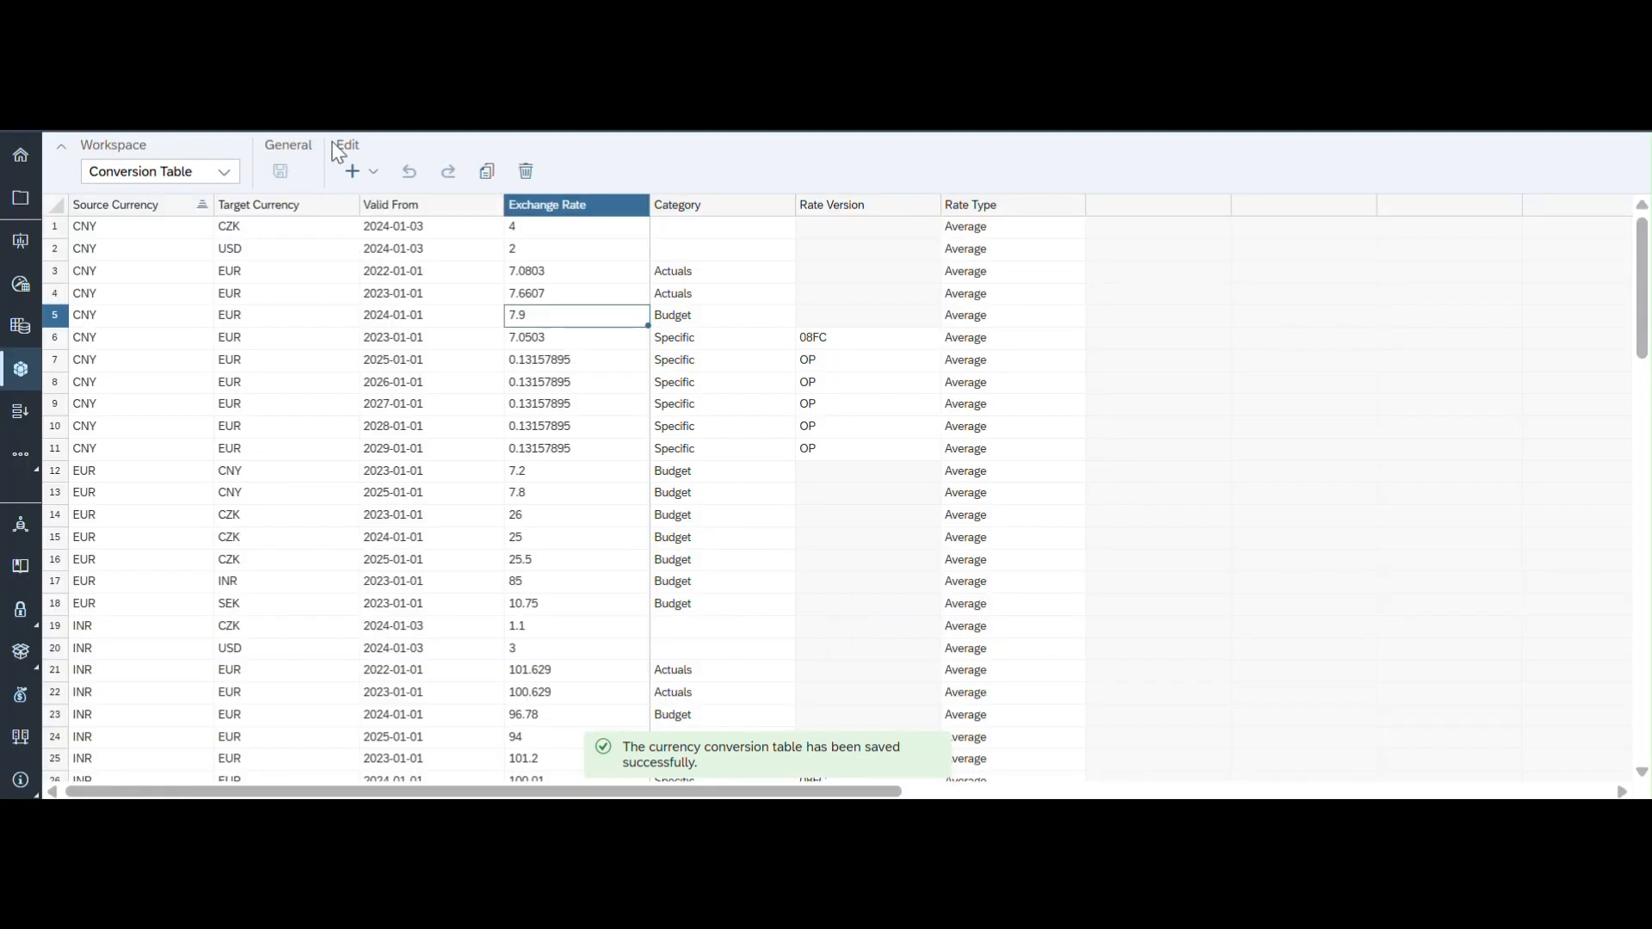
Step: Close the conversion table and reopen Currency Story Demo to view the Suppliers table's full Net PO Value Group Currency column
left_click(371, 123)
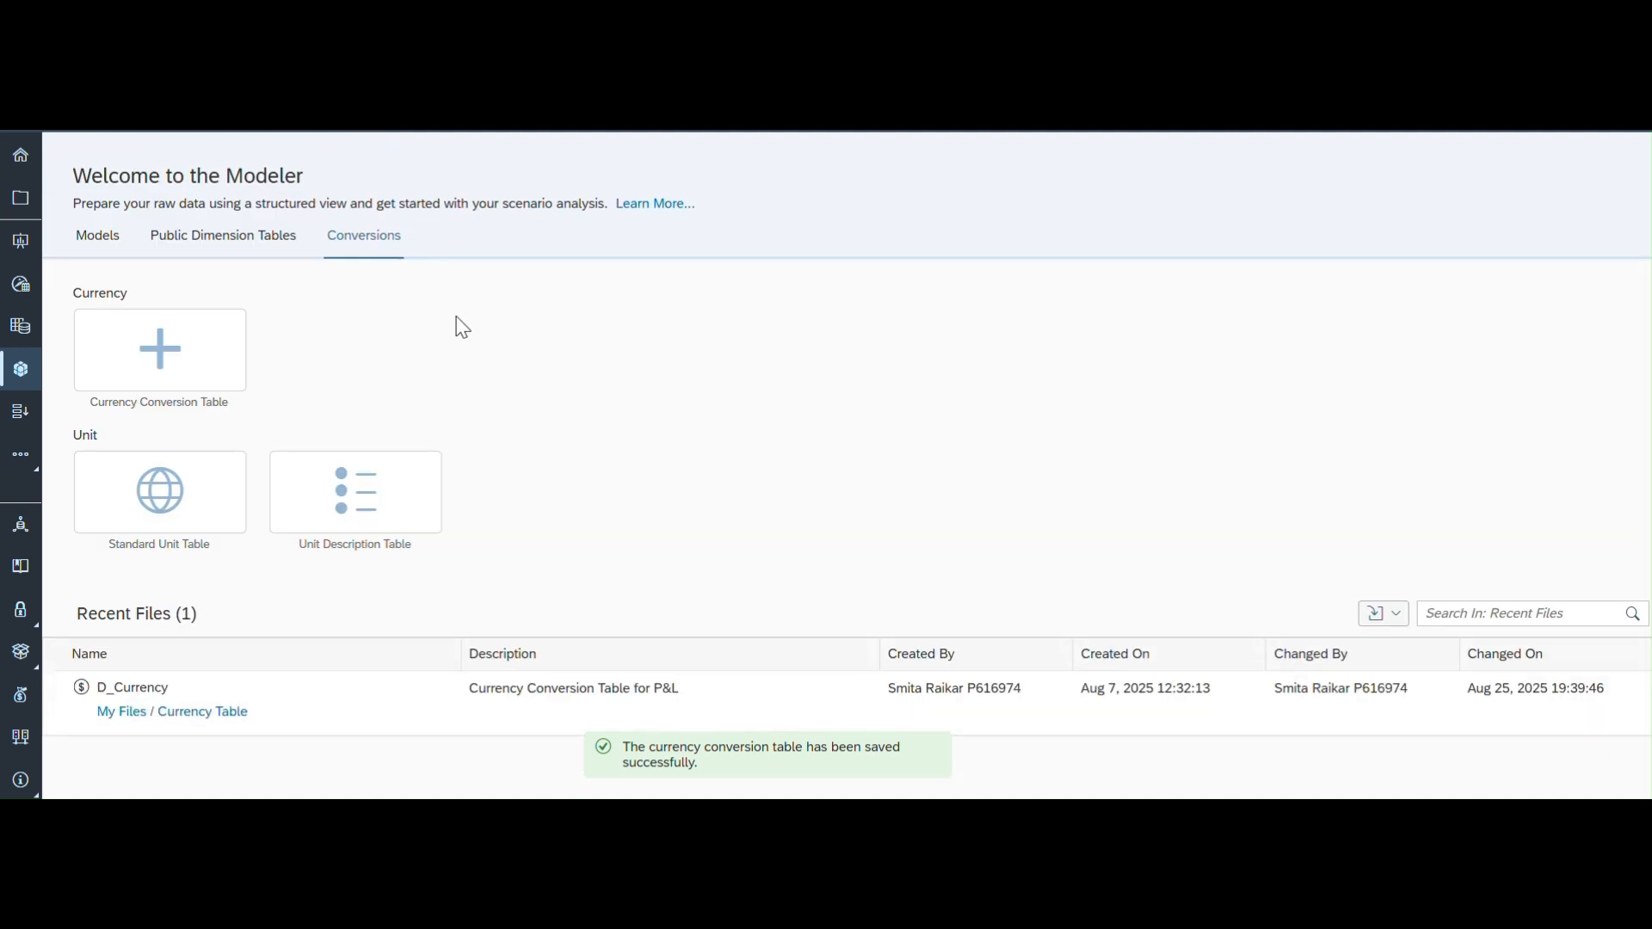
left_click(21, 242)
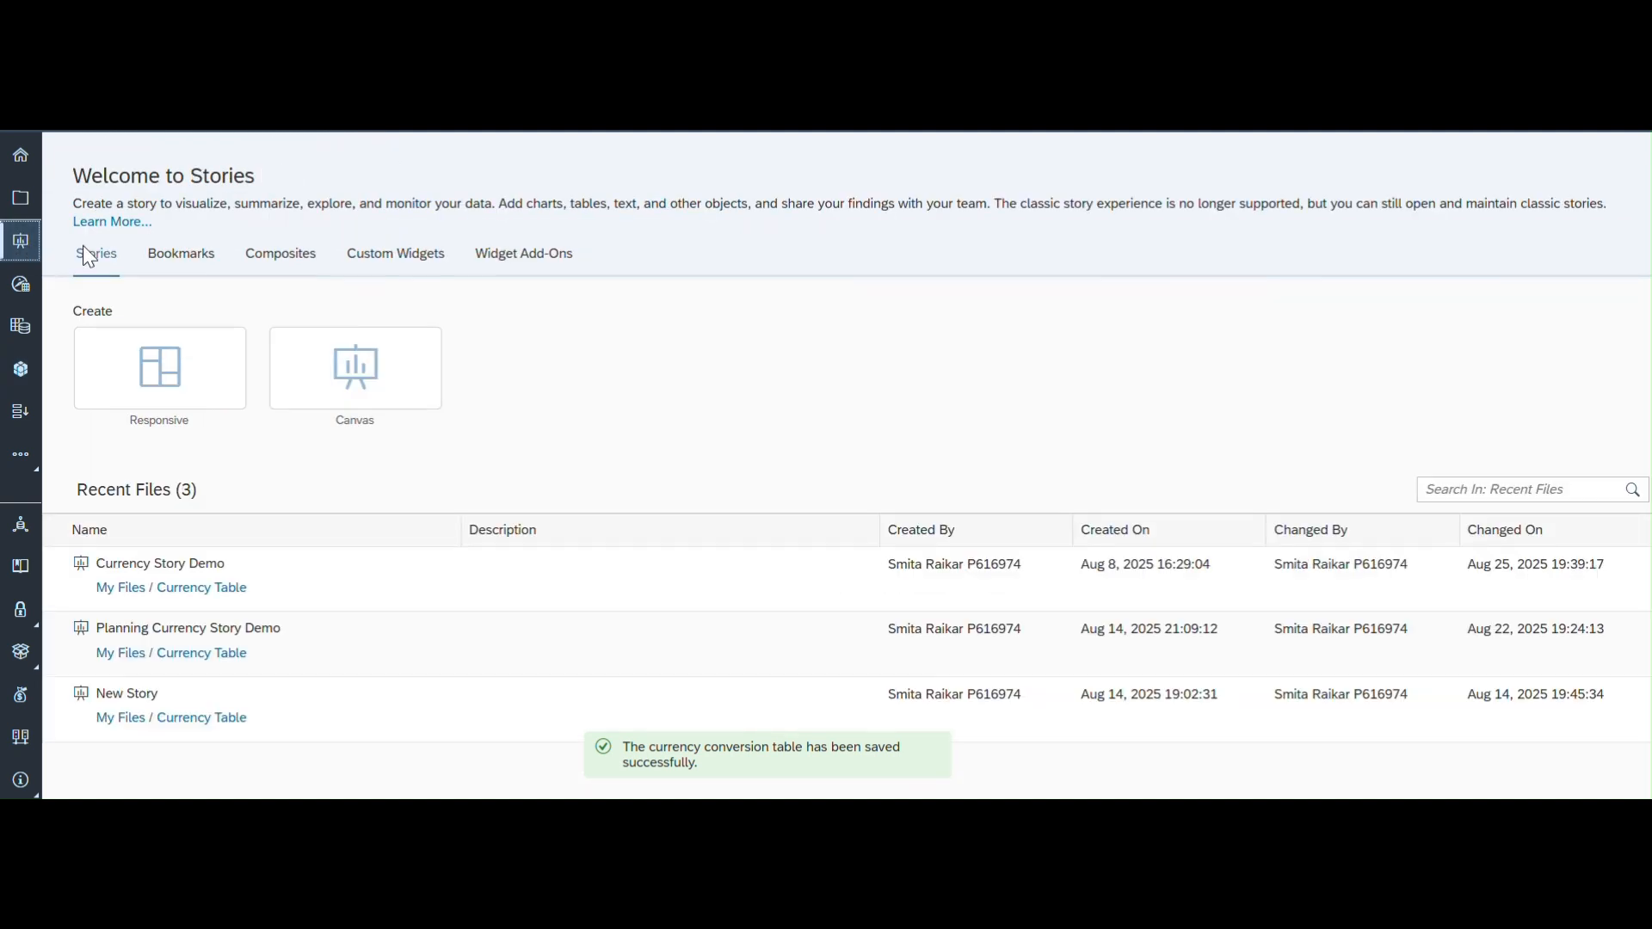
left_click(205, 565)
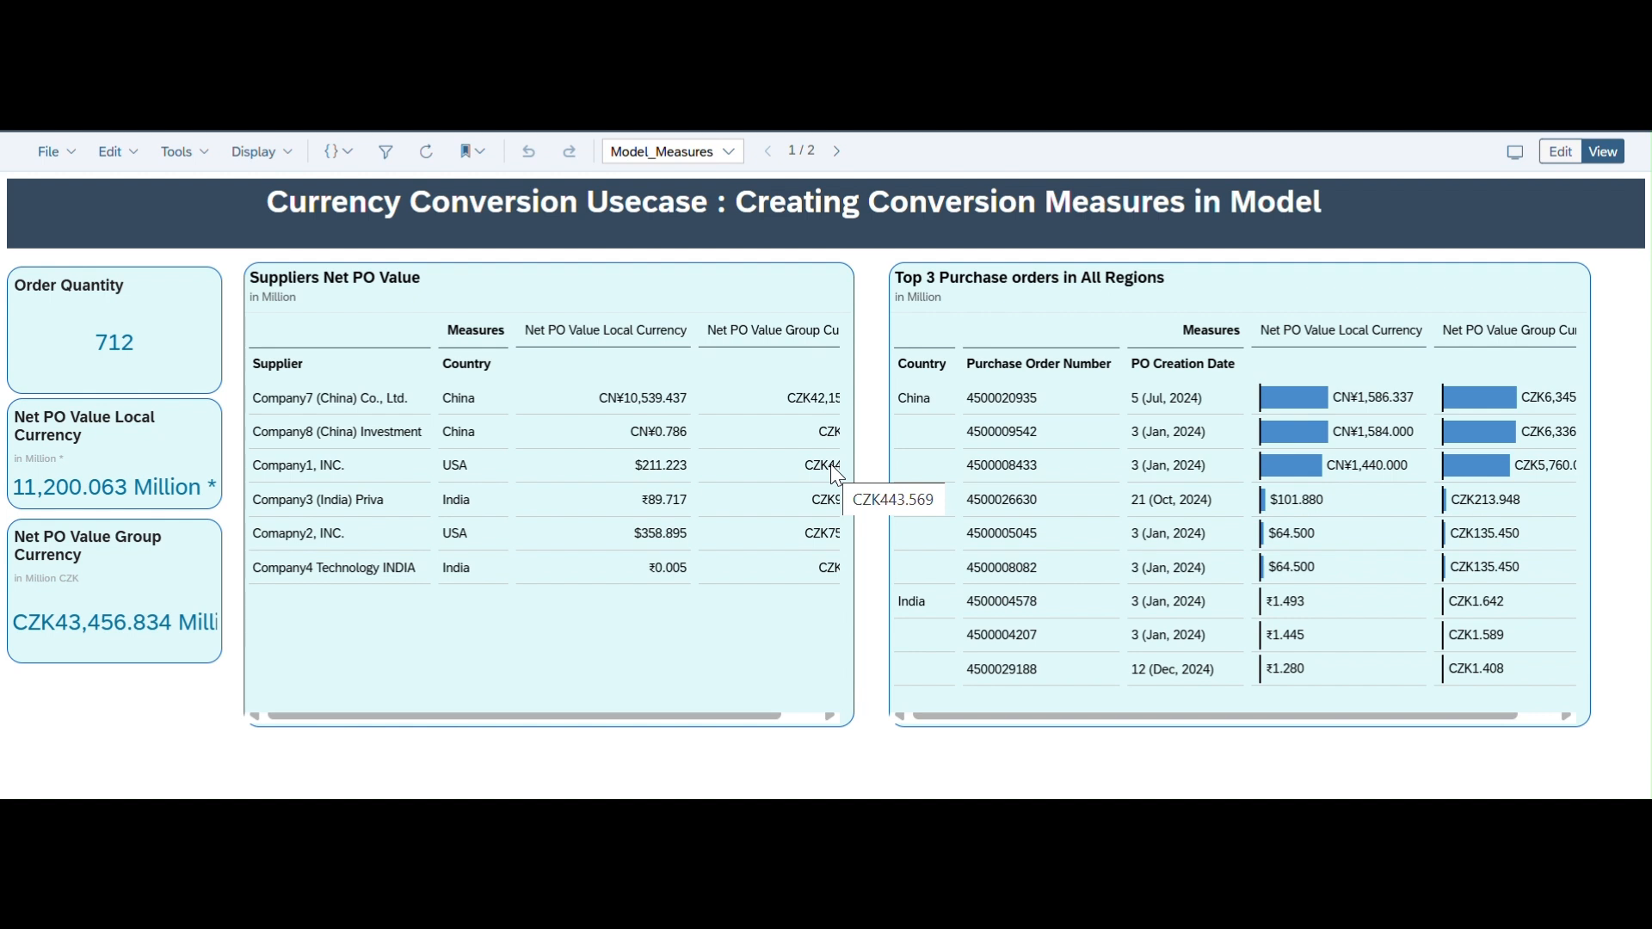
scroll(731, 480, "right", 2)
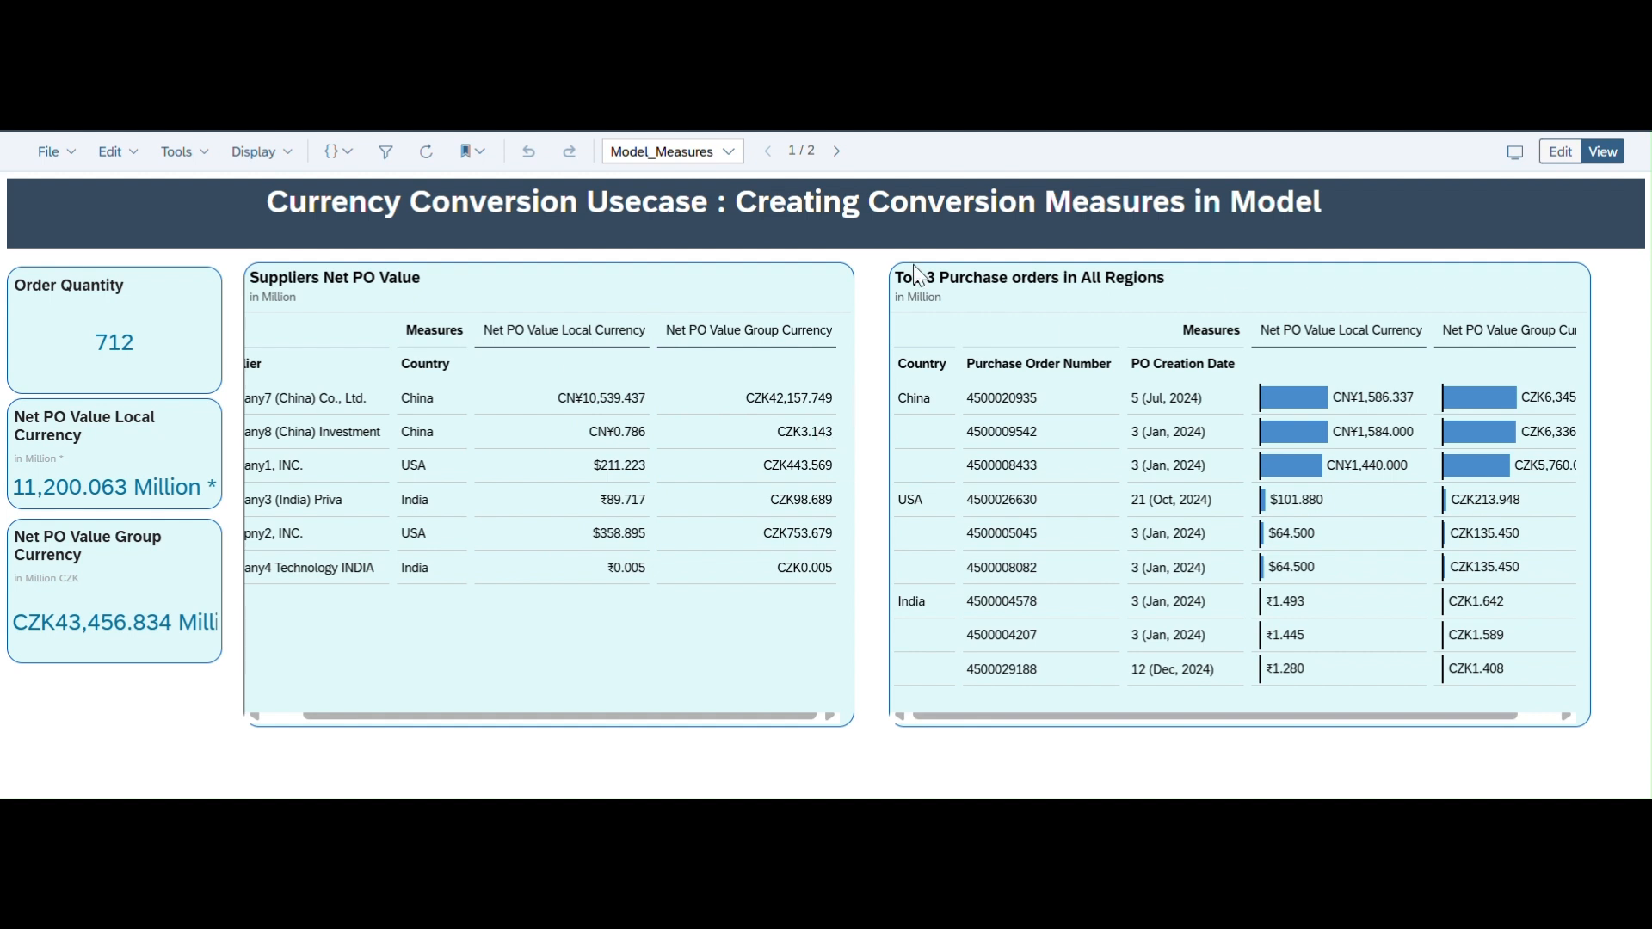
Step: Switch the story's Select Target Currency variable to USD and apply it in view mode
left_click(338, 151)
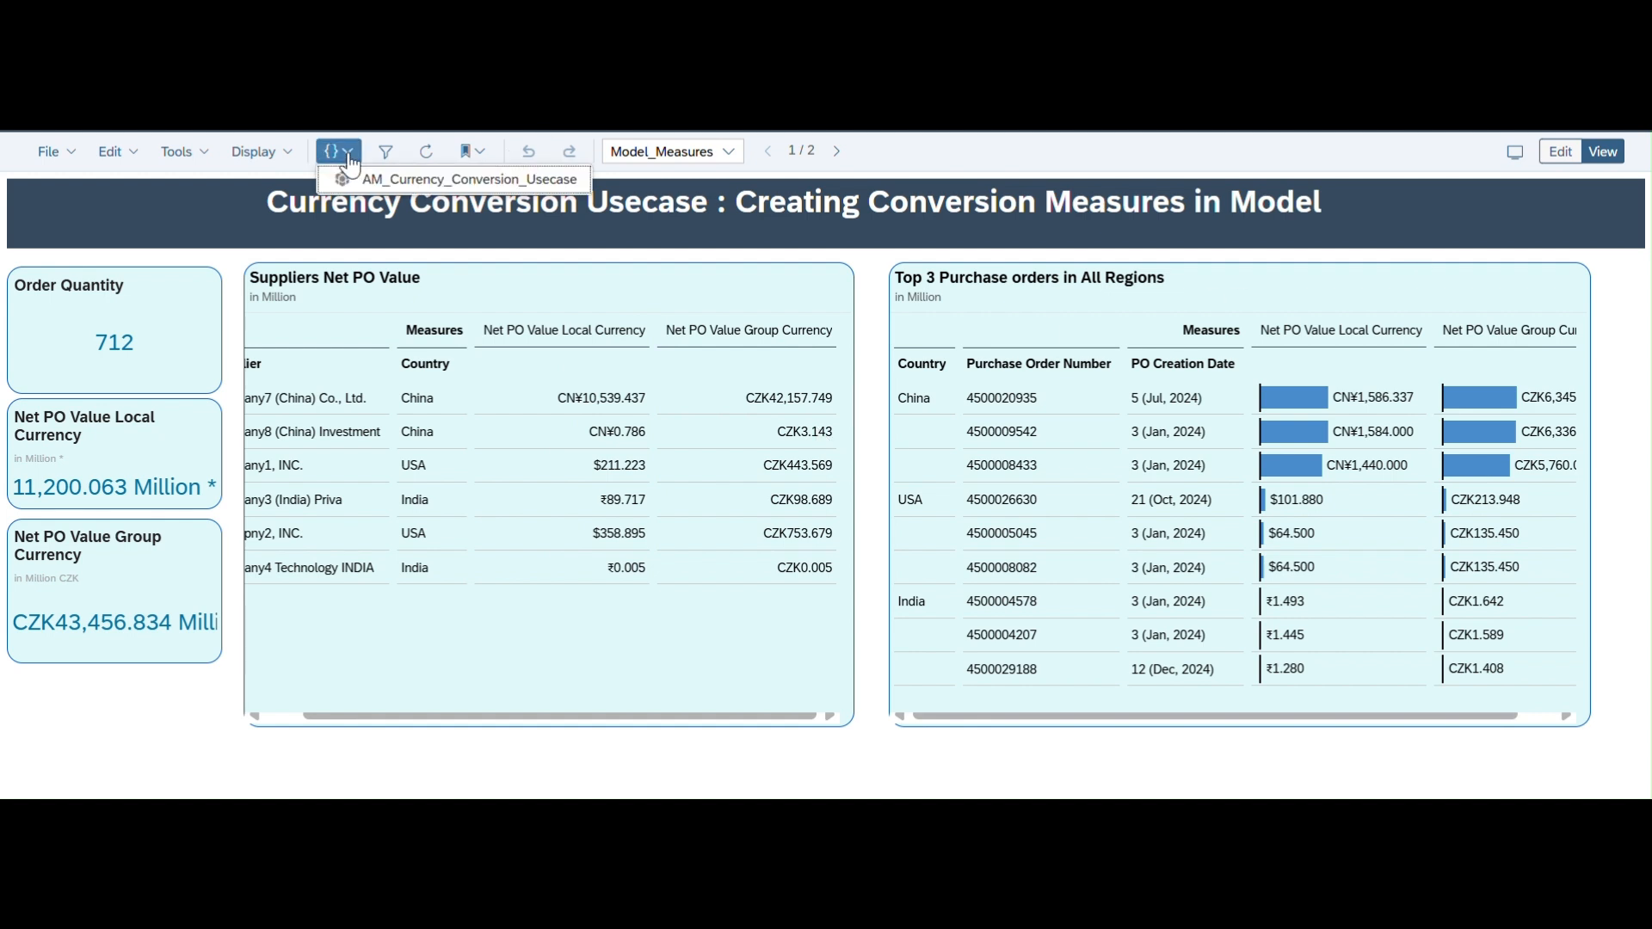
left_click(356, 186)
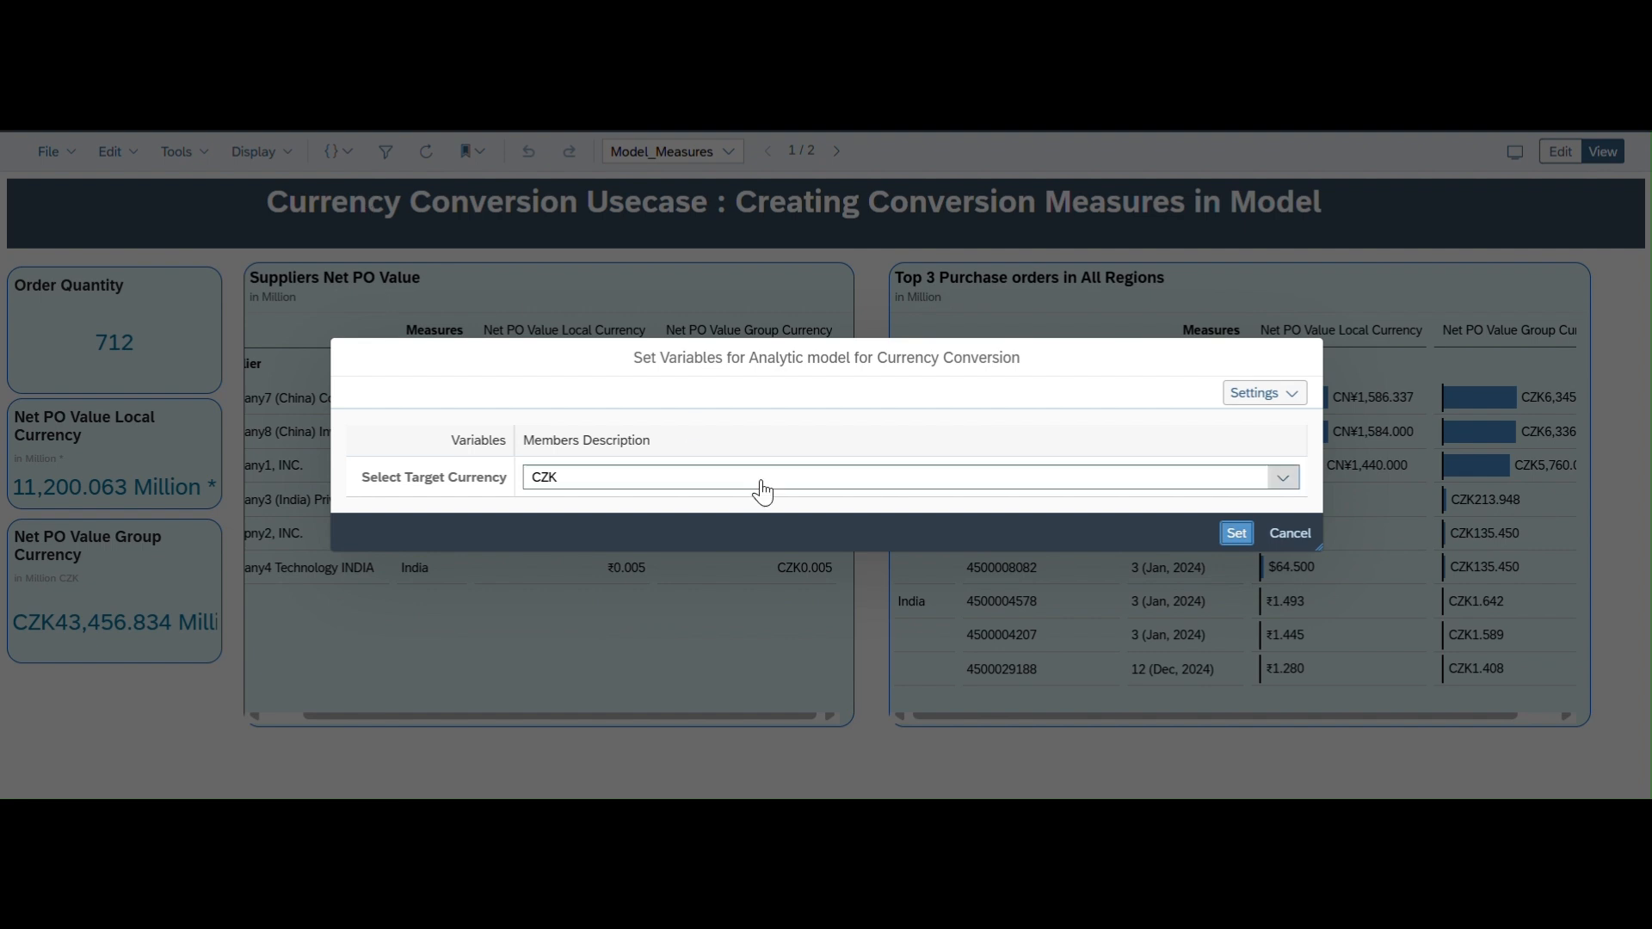
left_click(1283, 480)
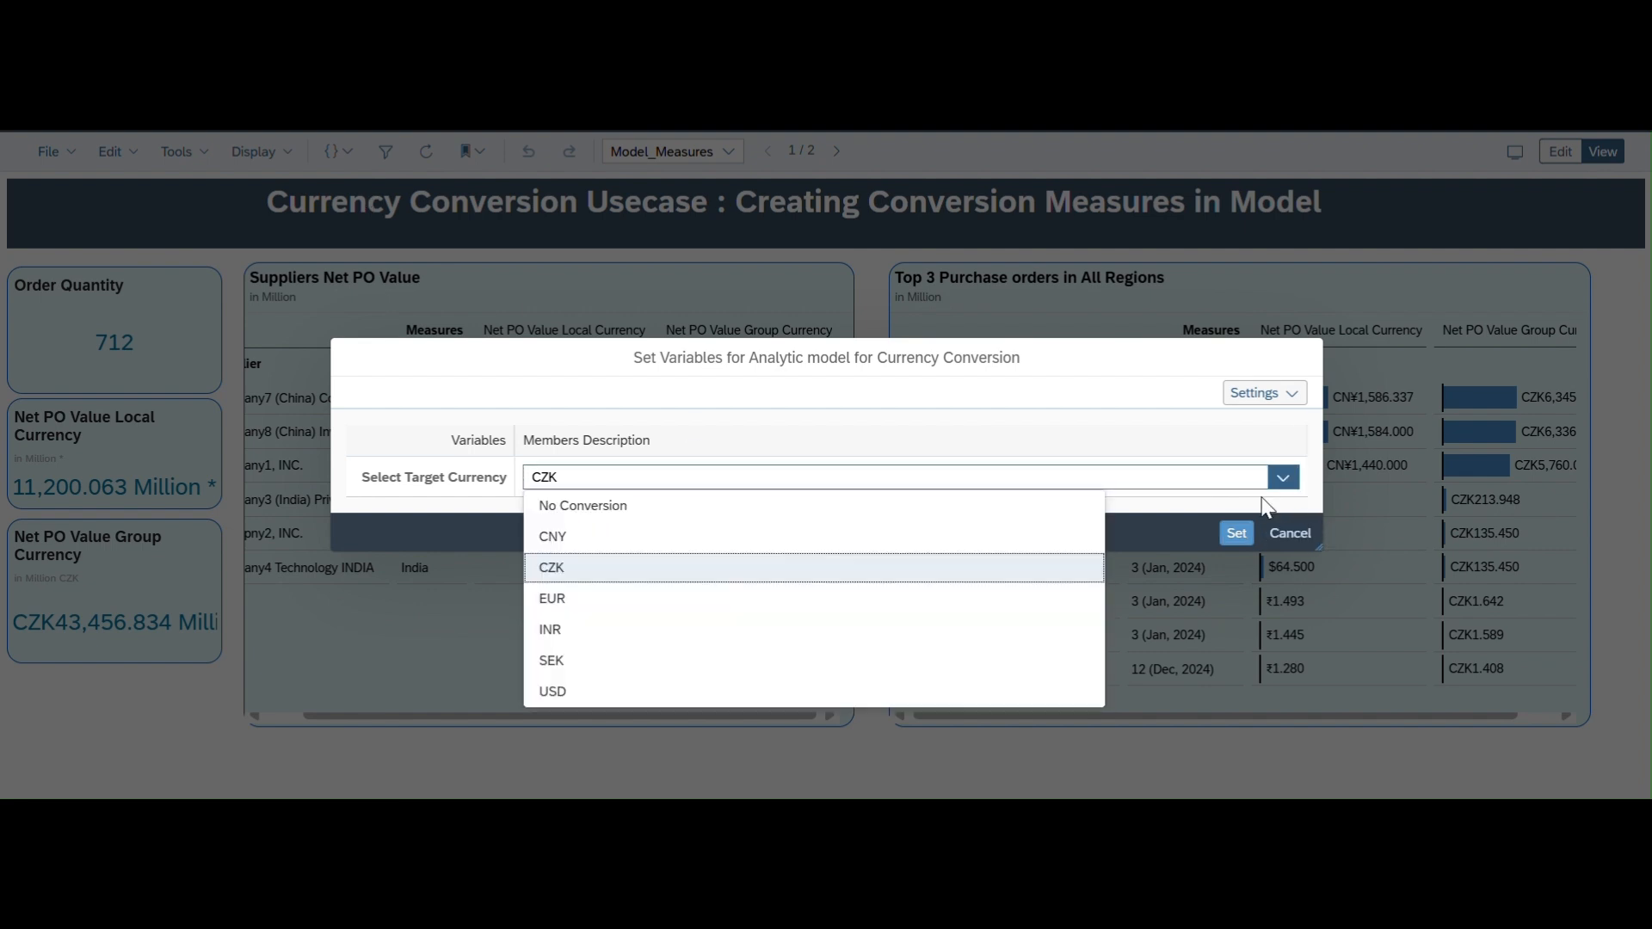
left_click(578, 693)
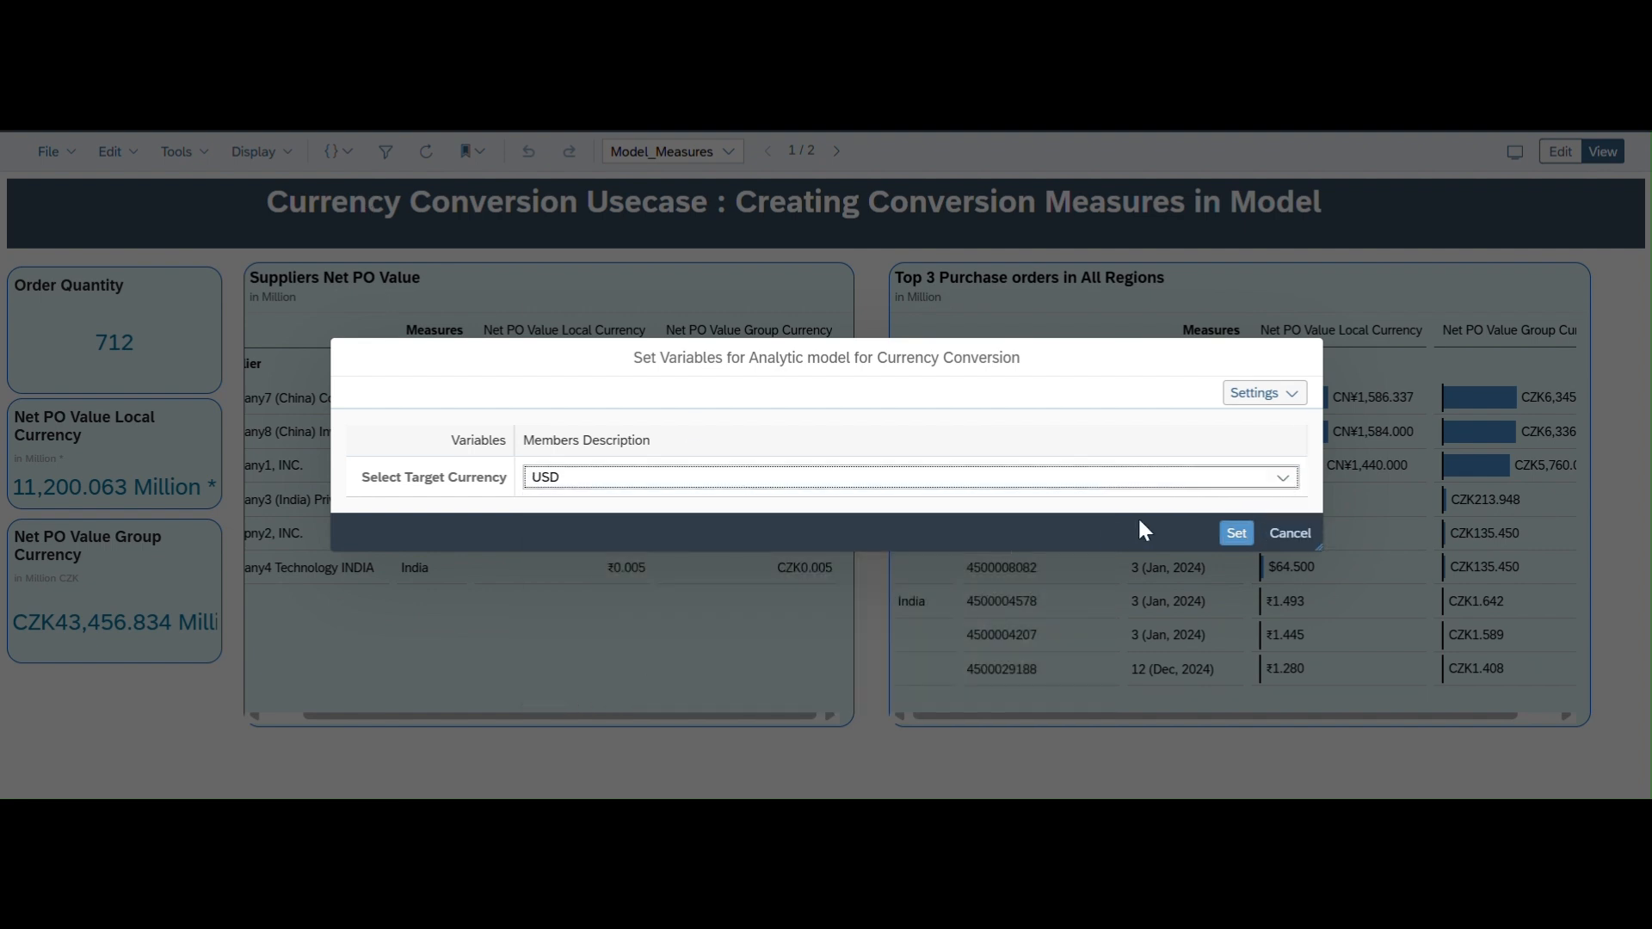
left_click(1237, 533)
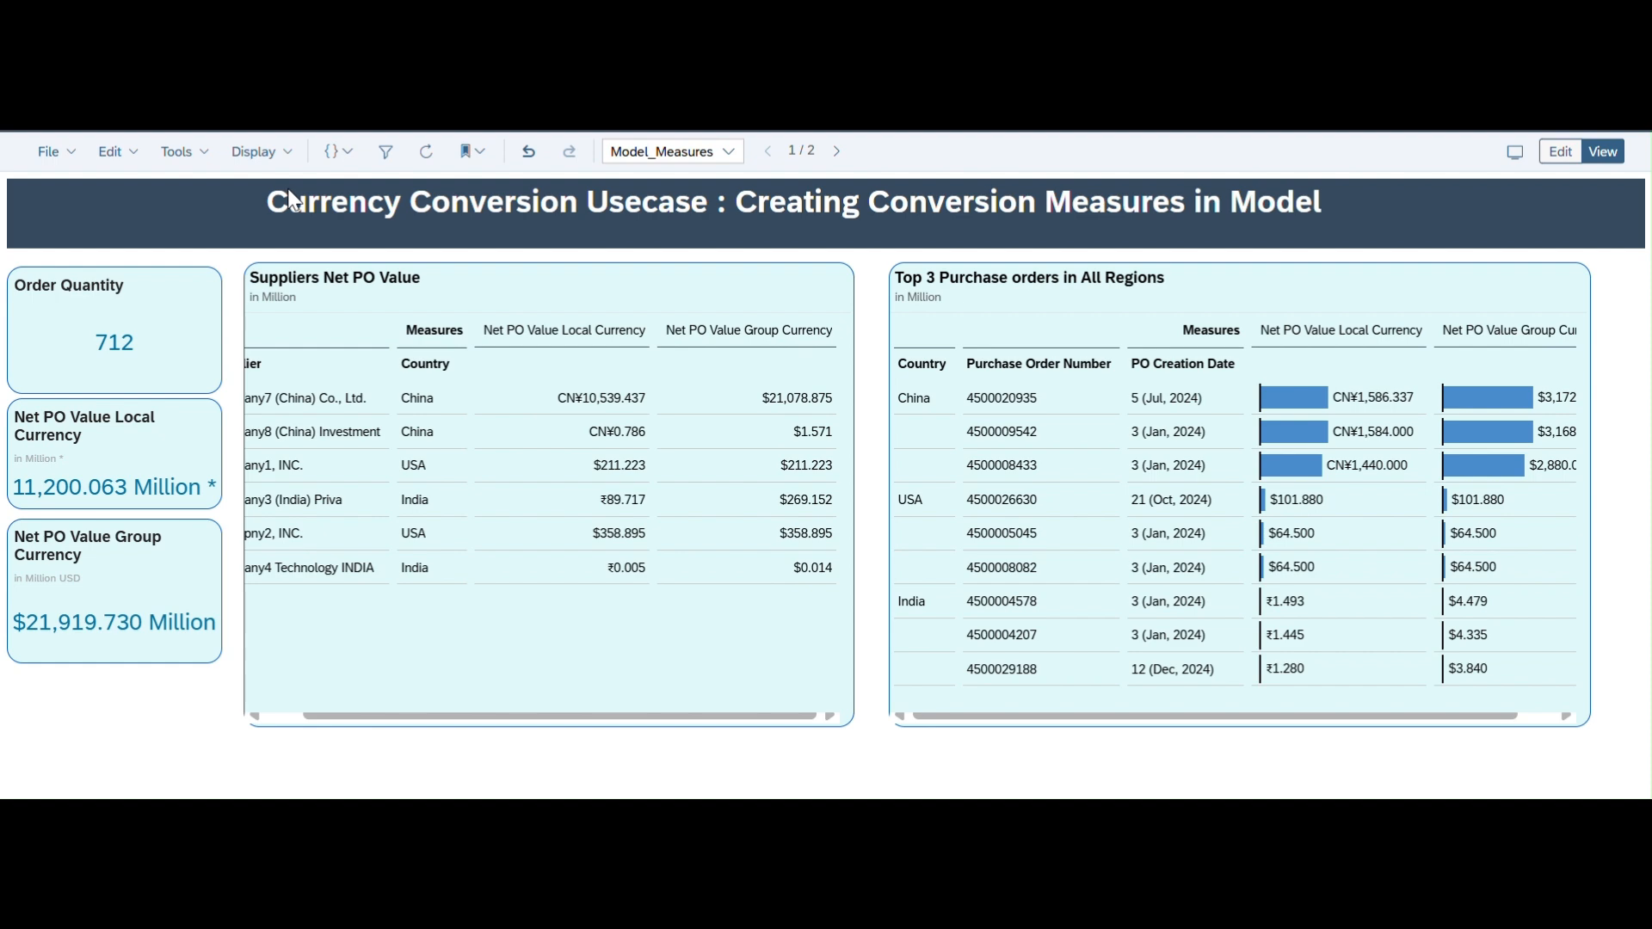
Step: Check the variable display settings, then set the Select Target Currency variable to EUR and apply it
left_click(348, 156)
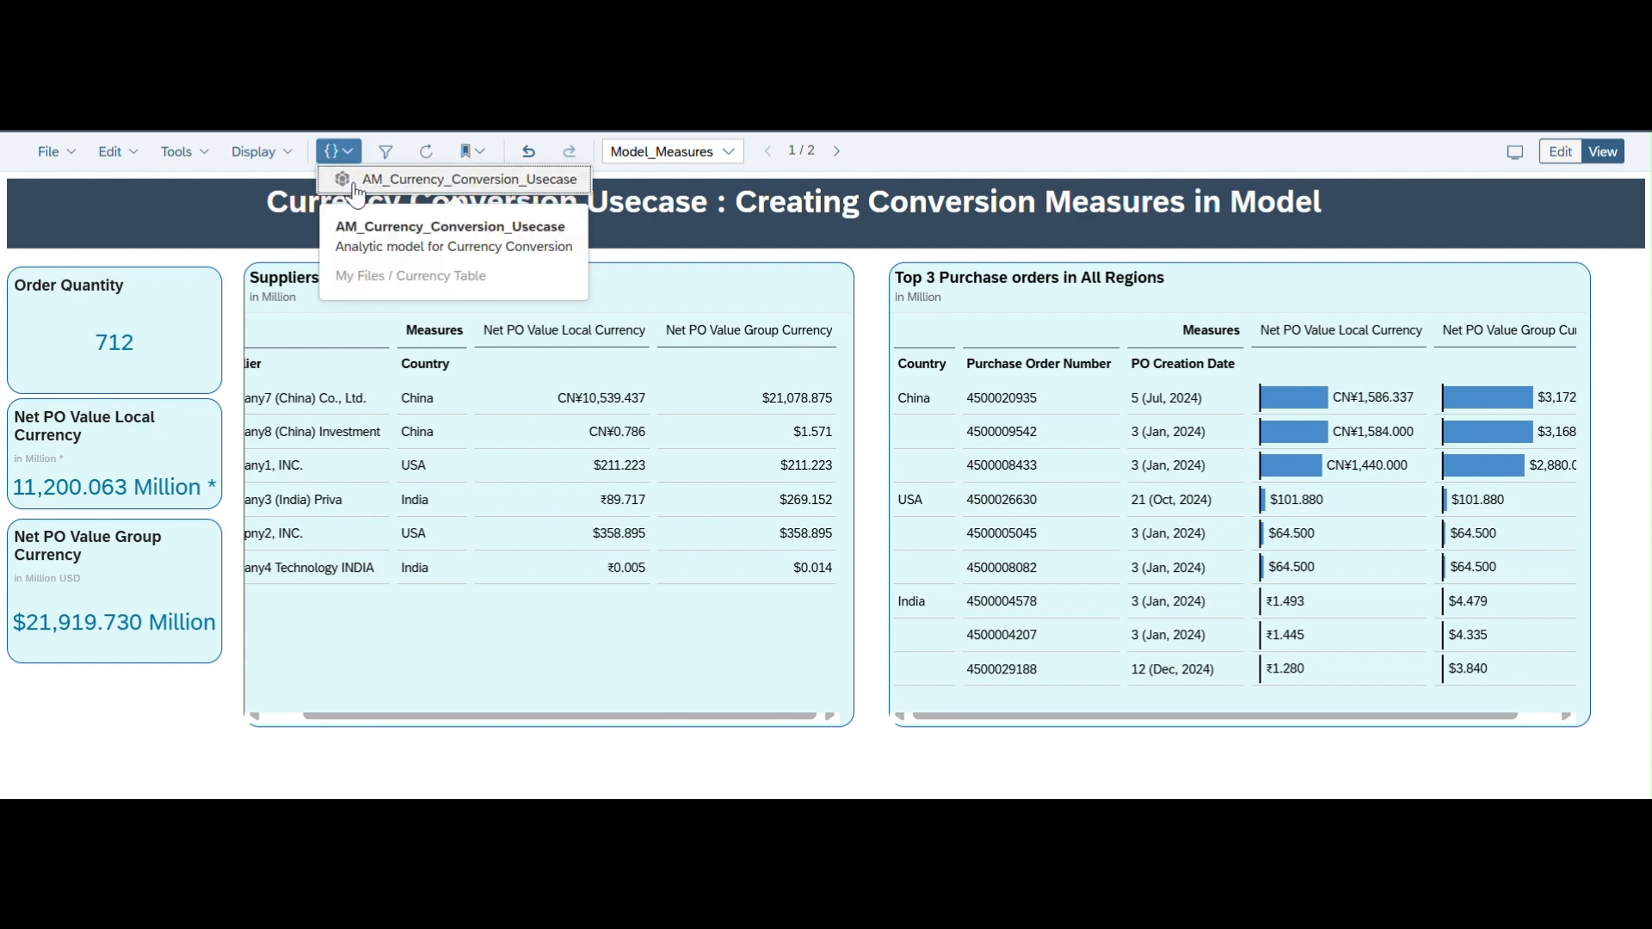
left_click(352, 179)
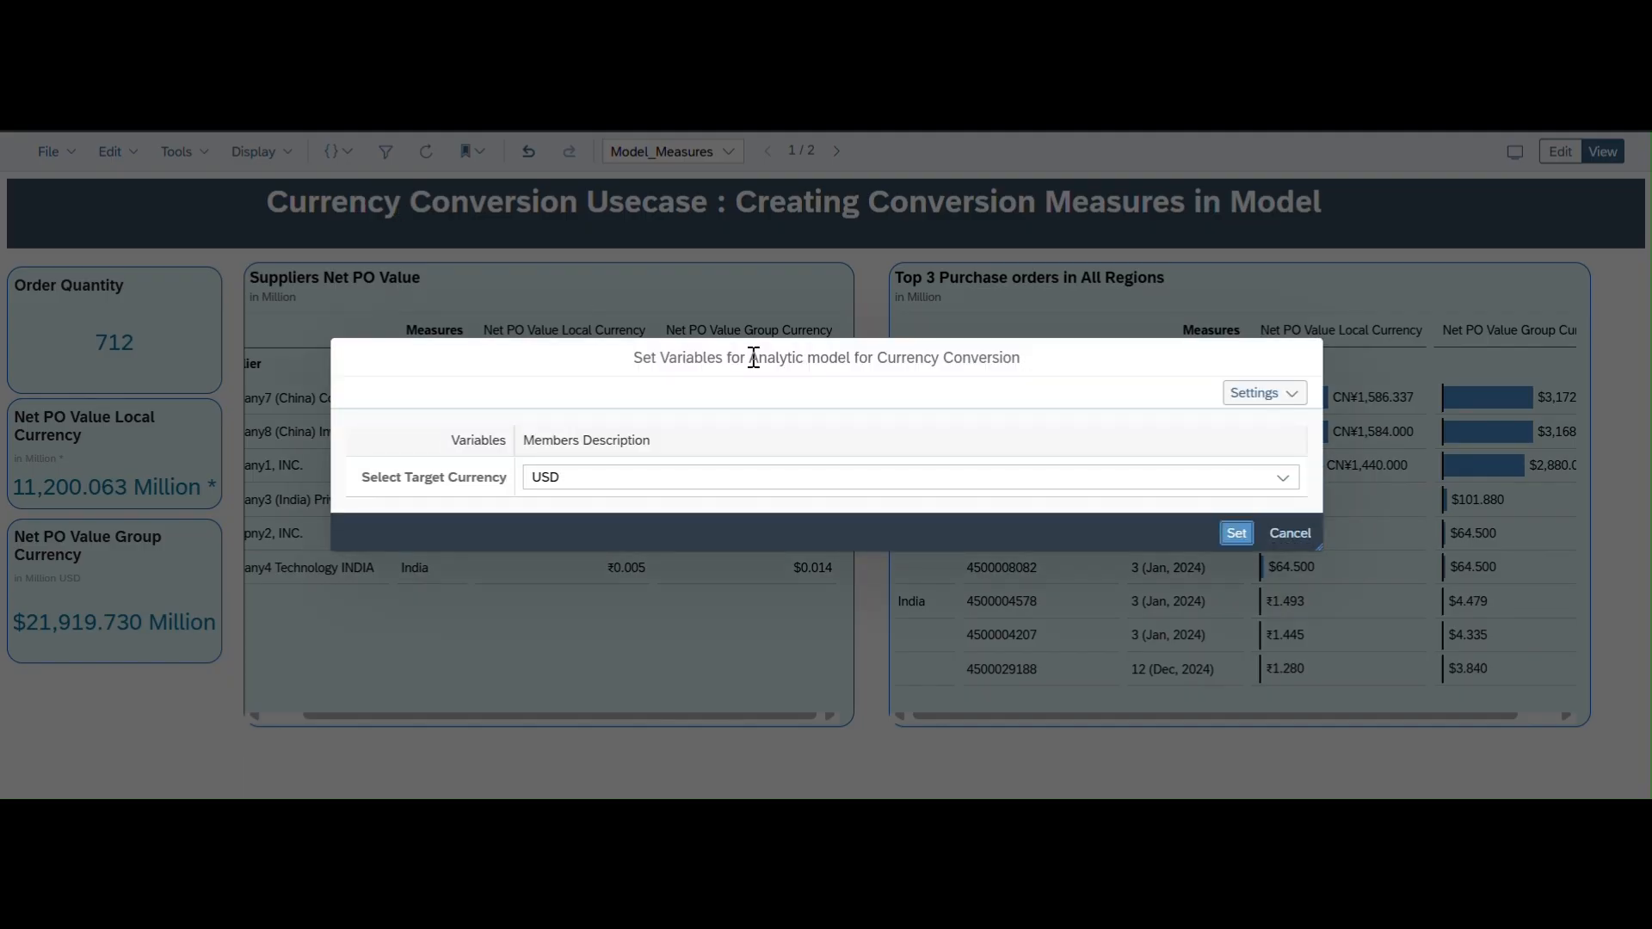
left_click(1292, 396)
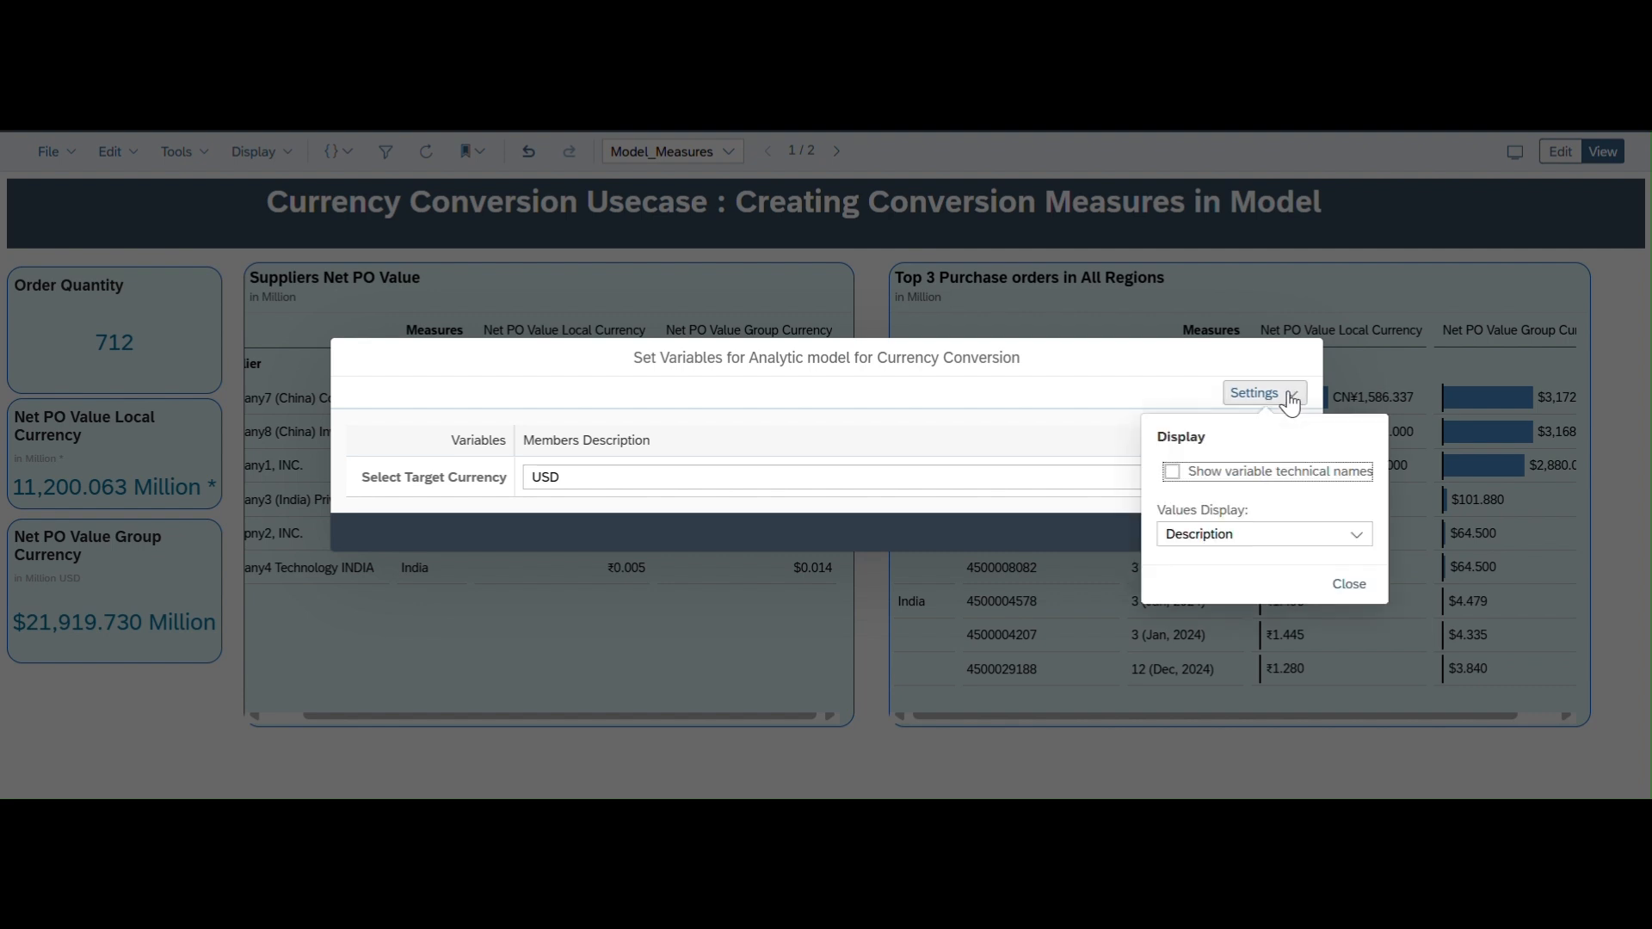
left_click(1350, 586)
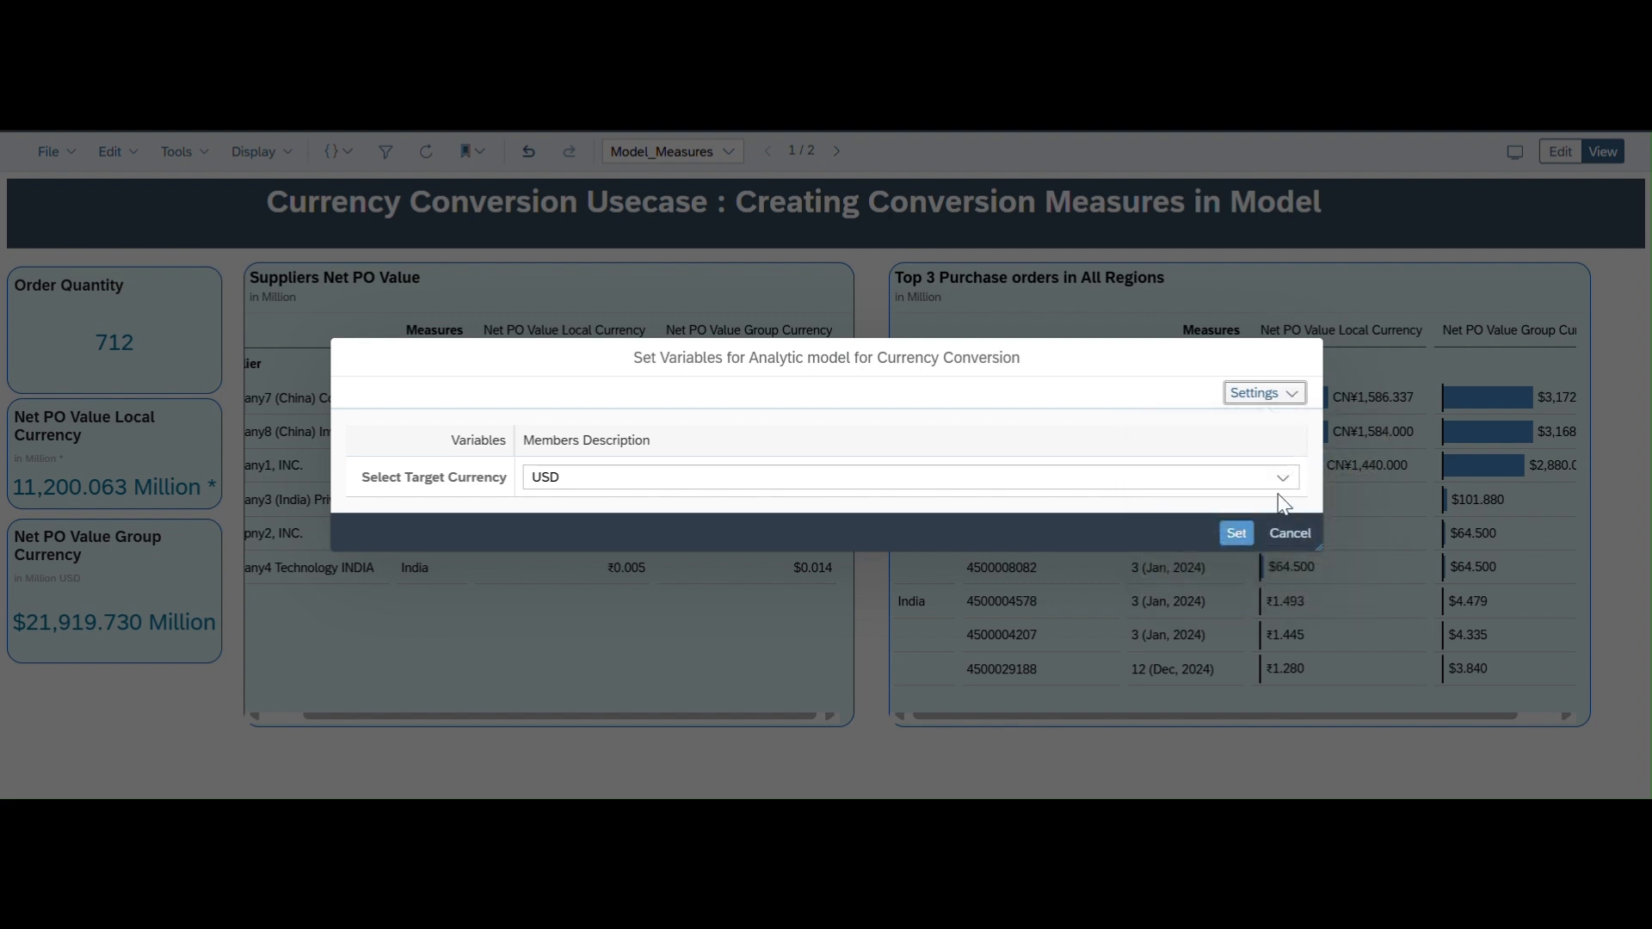
left_click(1281, 484)
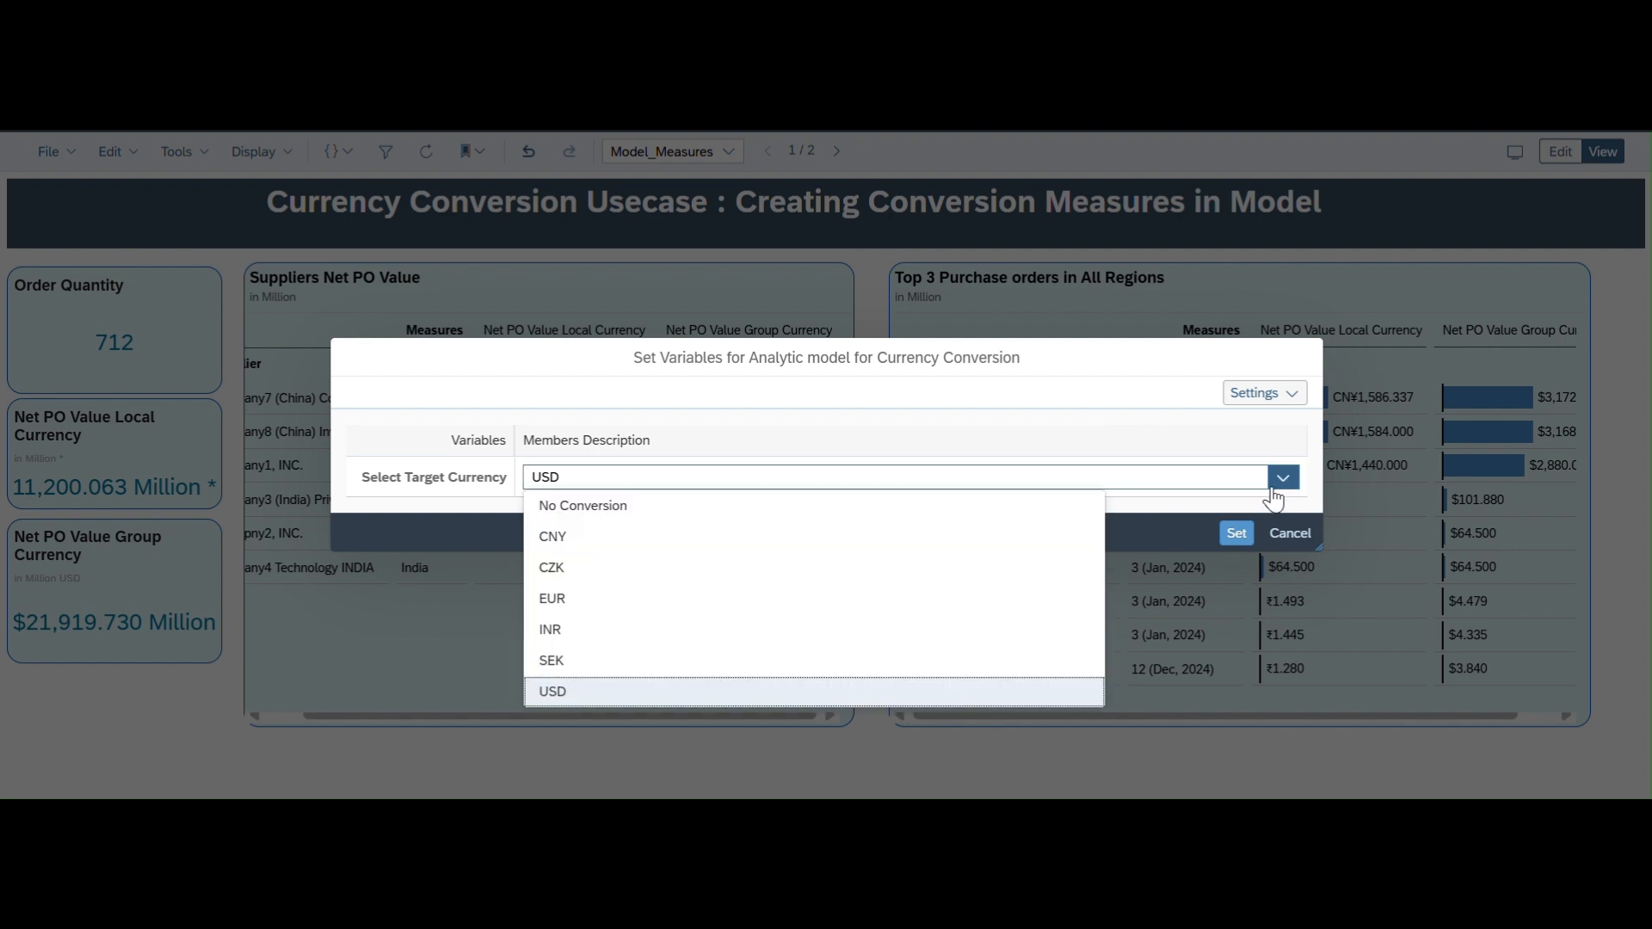
left_click(569, 602)
left_click(1236, 533)
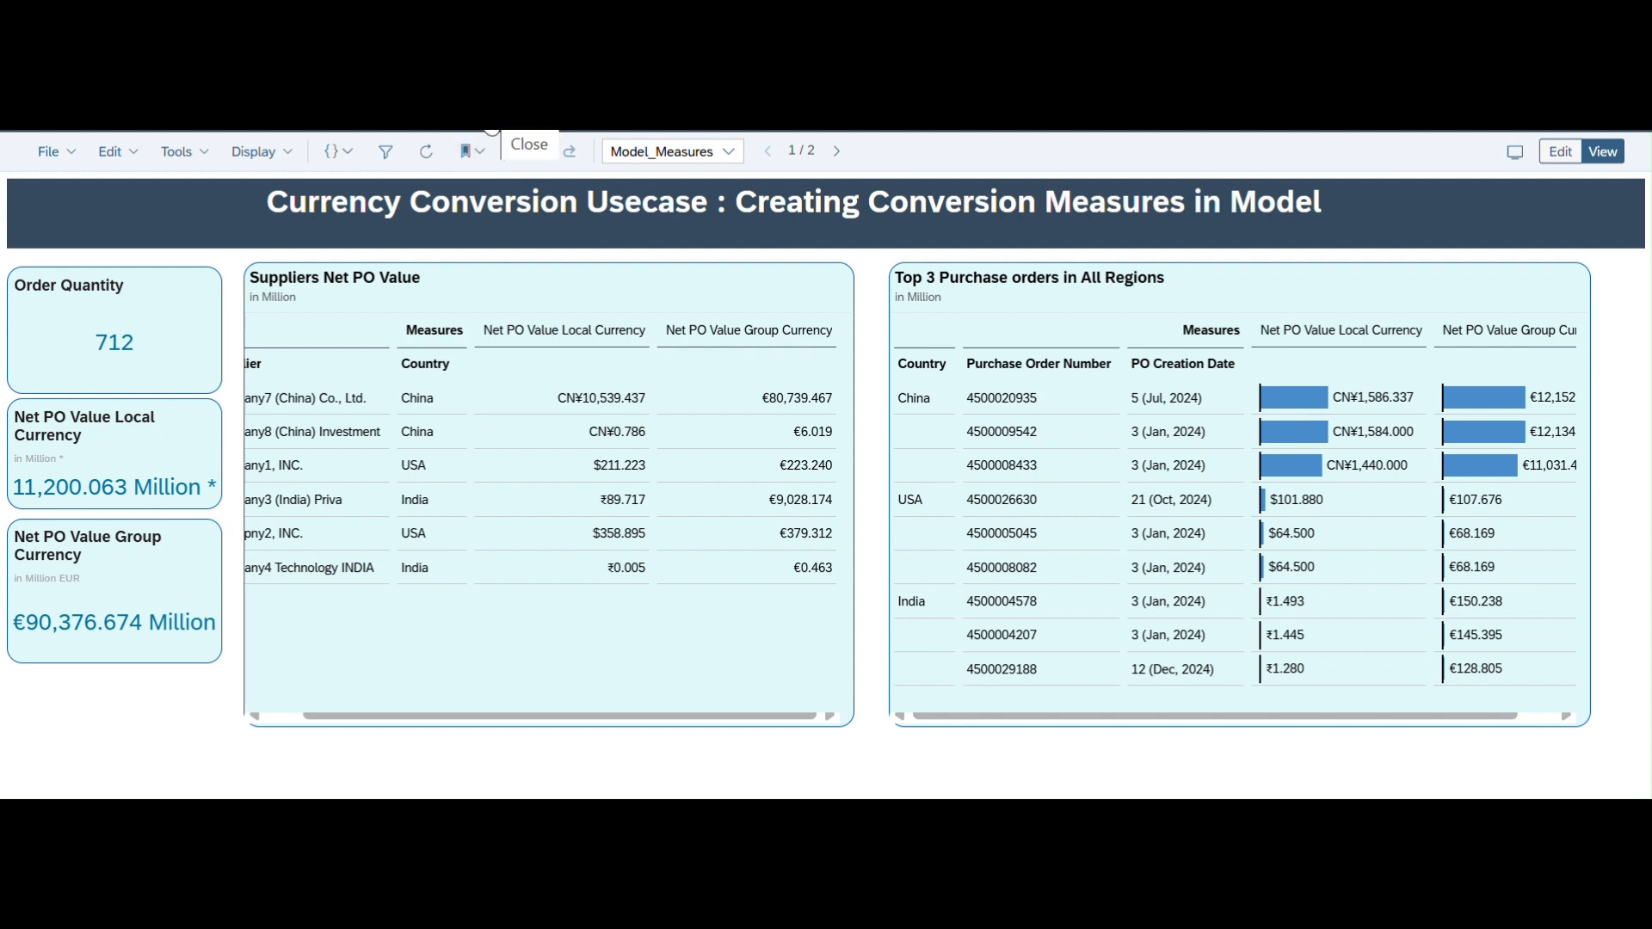
Step: Close the Currency Story Demo and open the PM_Currency_Conversion planning model from the Modeler's recent models
left_click(492, 132)
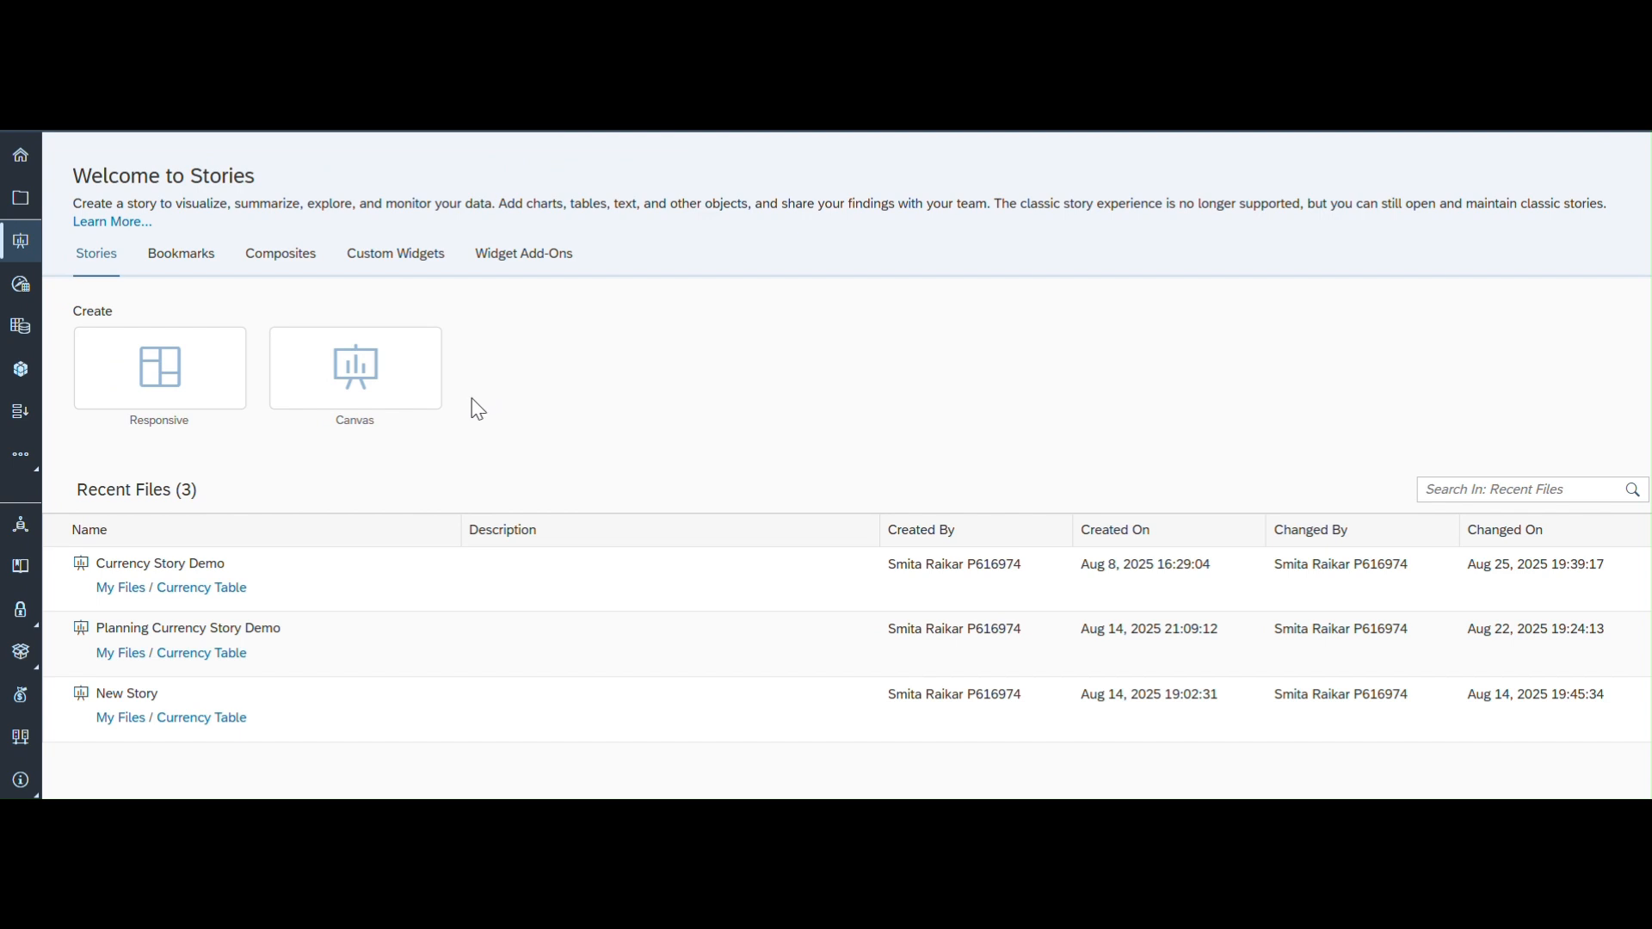
left_click(23, 373)
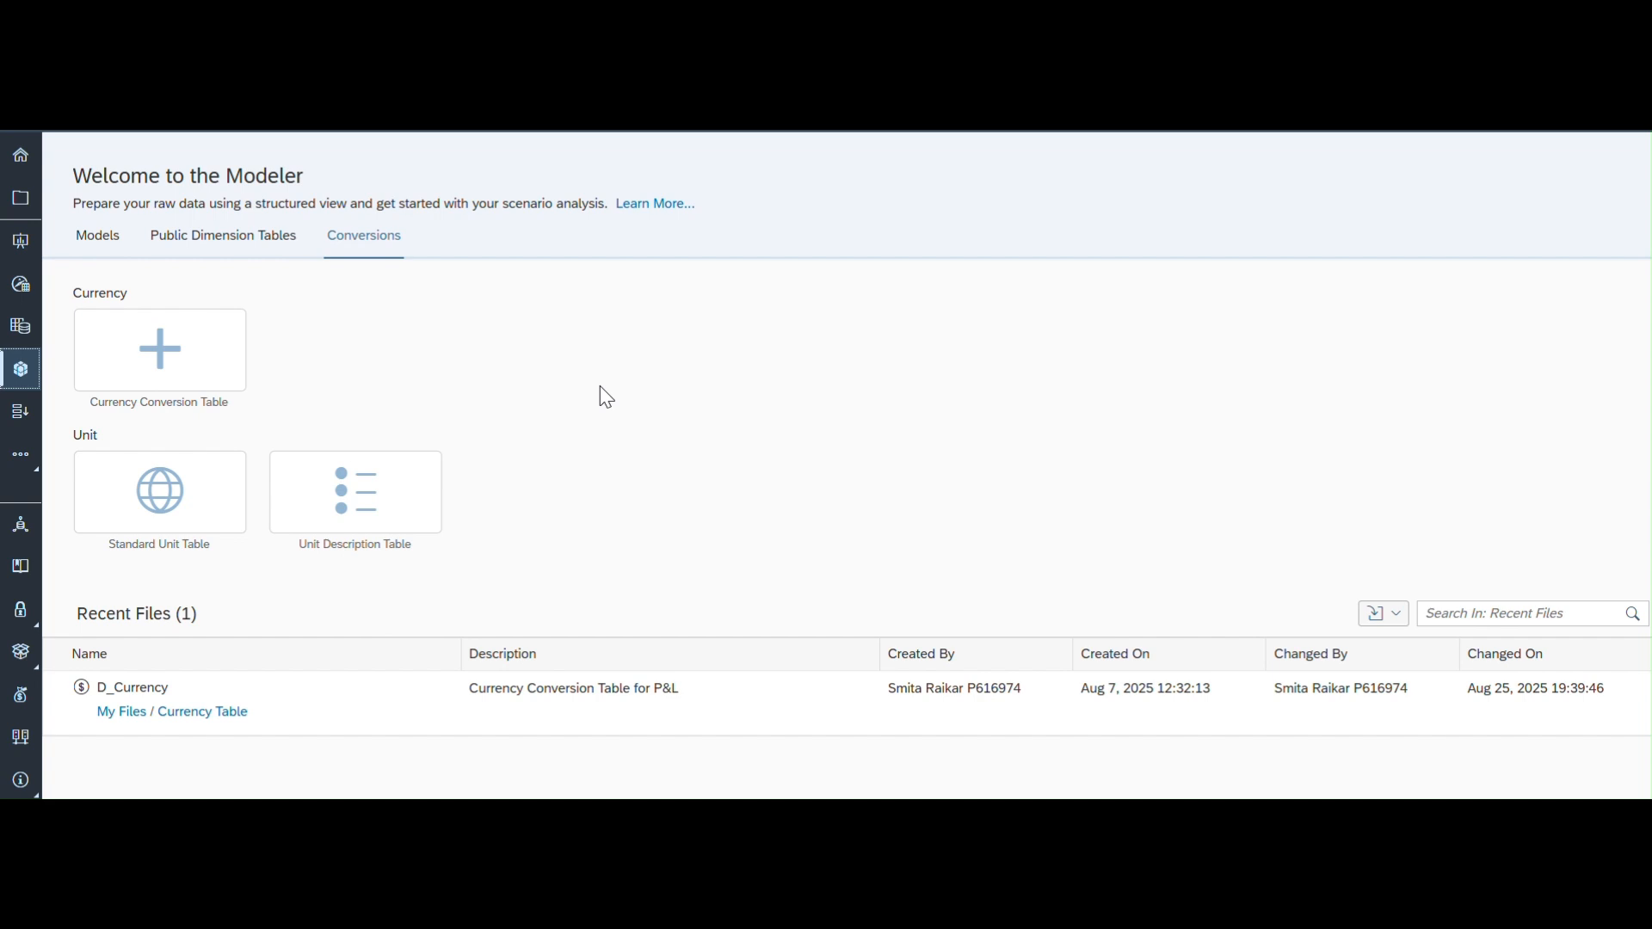
left_click(100, 240)
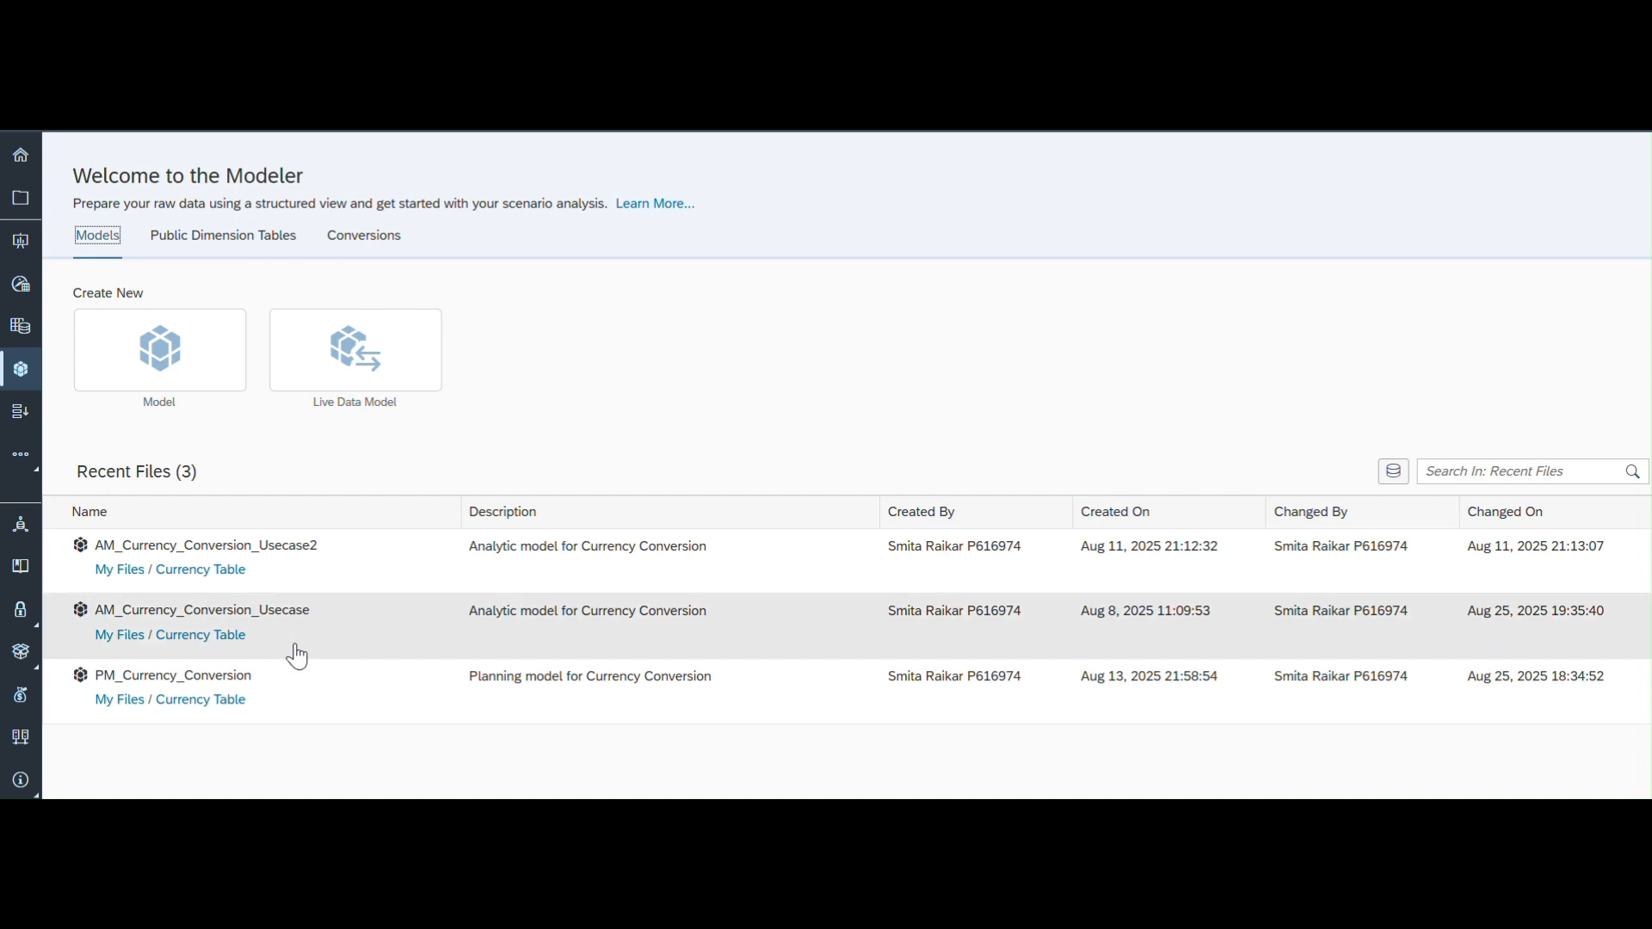
left_click(205, 678)
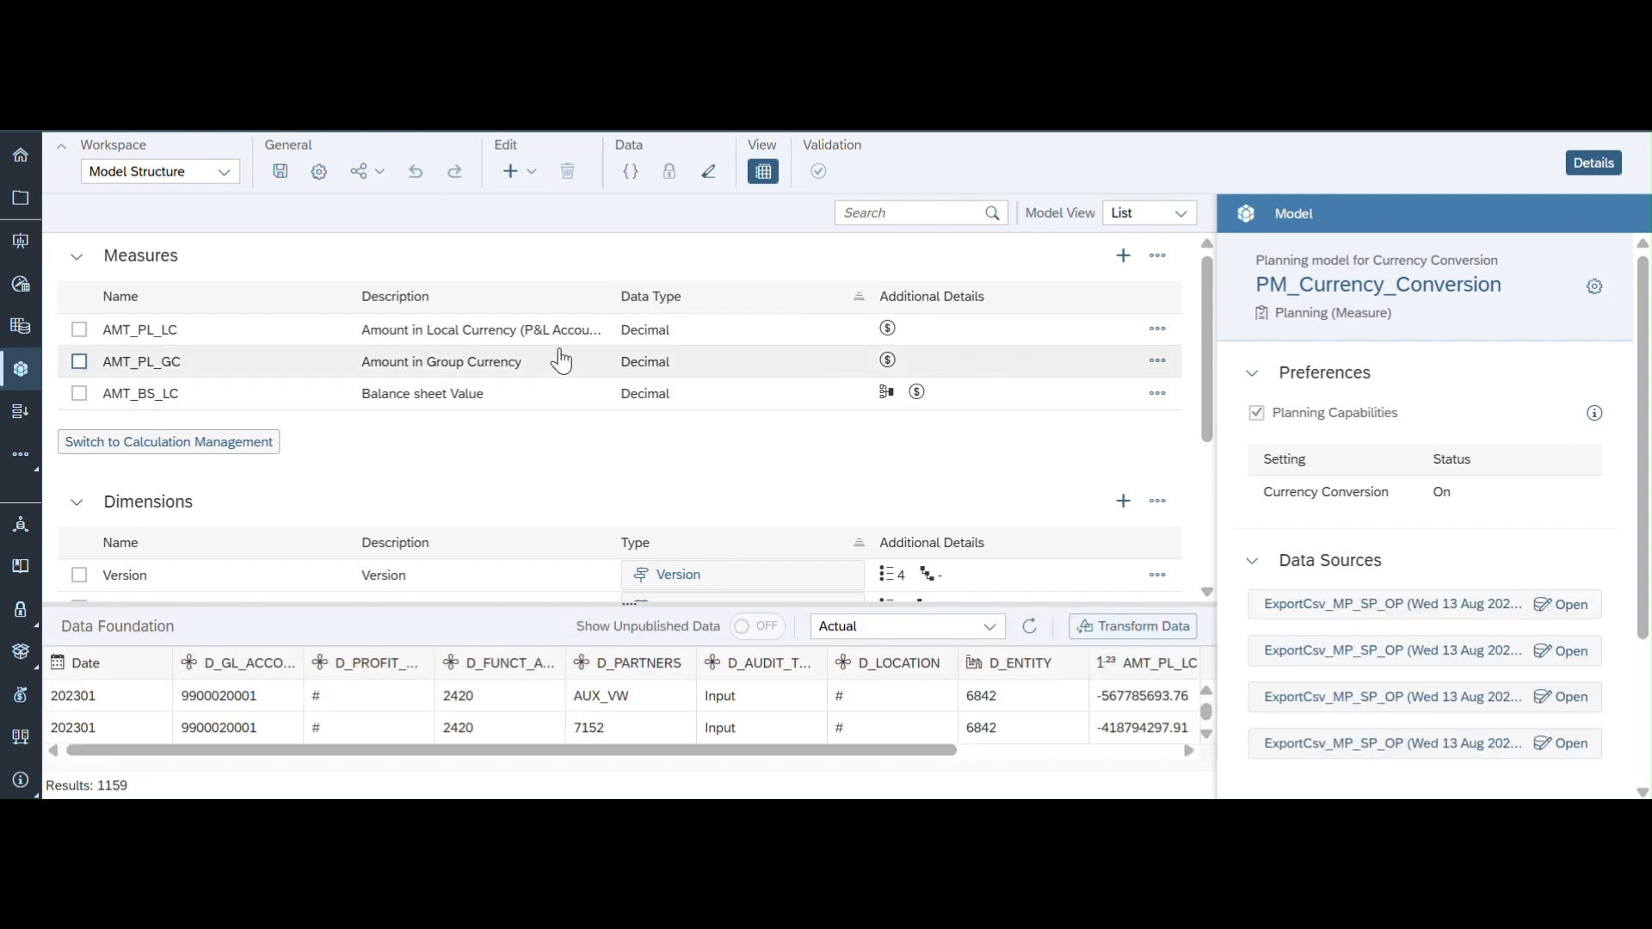
Step: Review the properties of measures AMT_PL_LC, AMT_PL_GC and AMT_BS_LC, including the balance sheet measure's exception aggregation
left_click(194, 344)
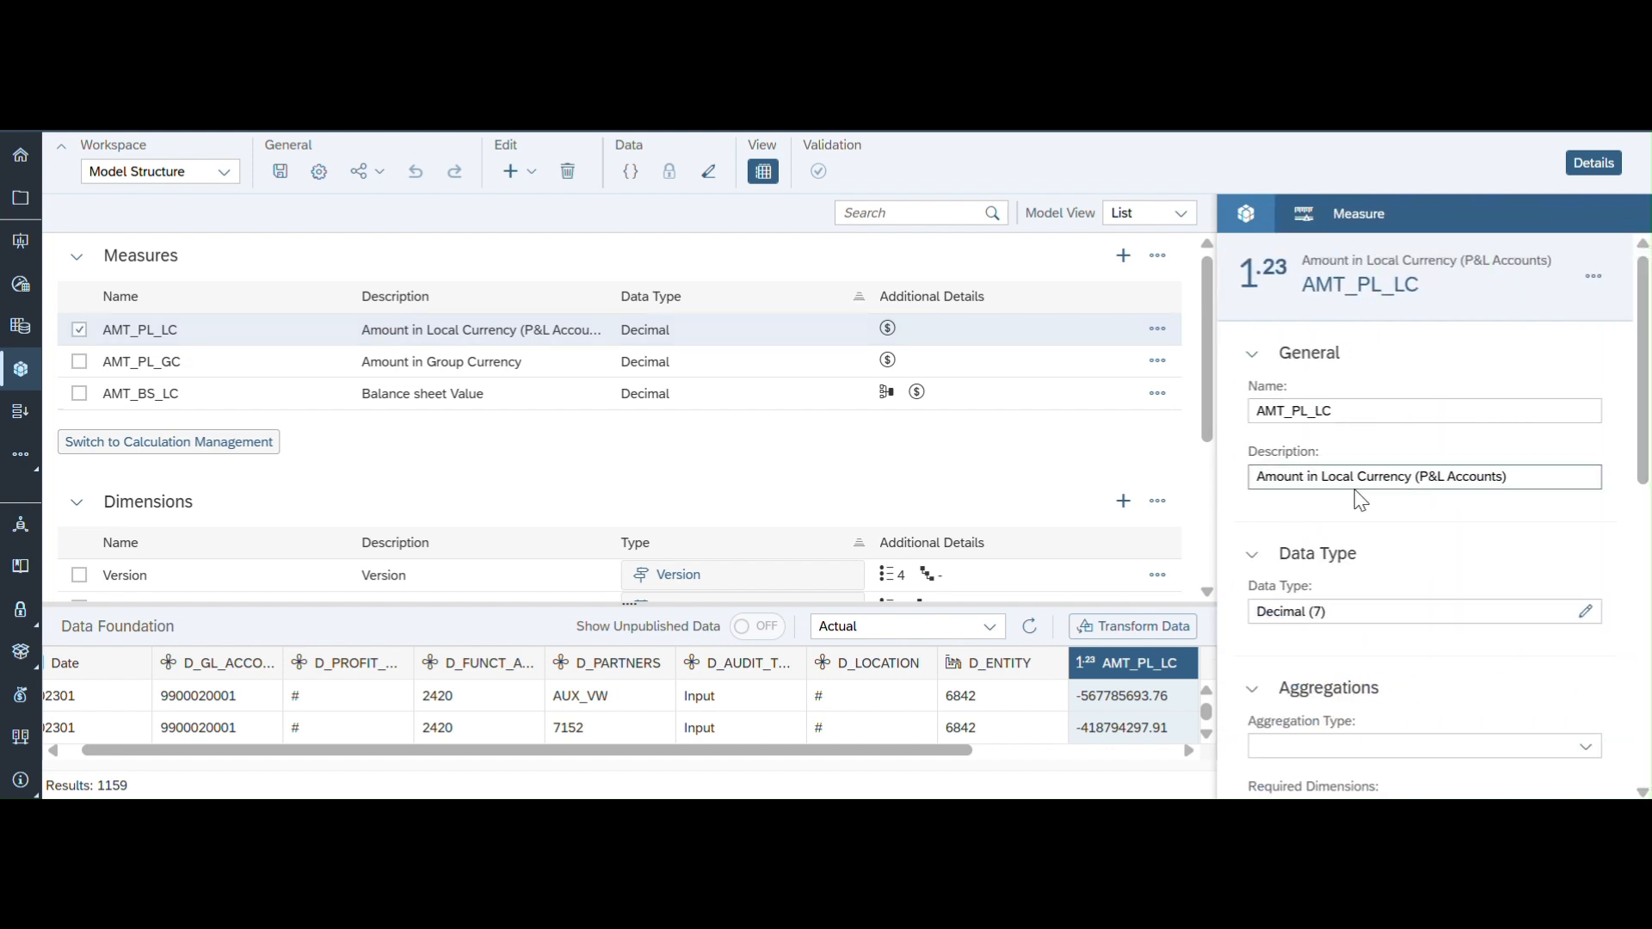
left_click(224, 377)
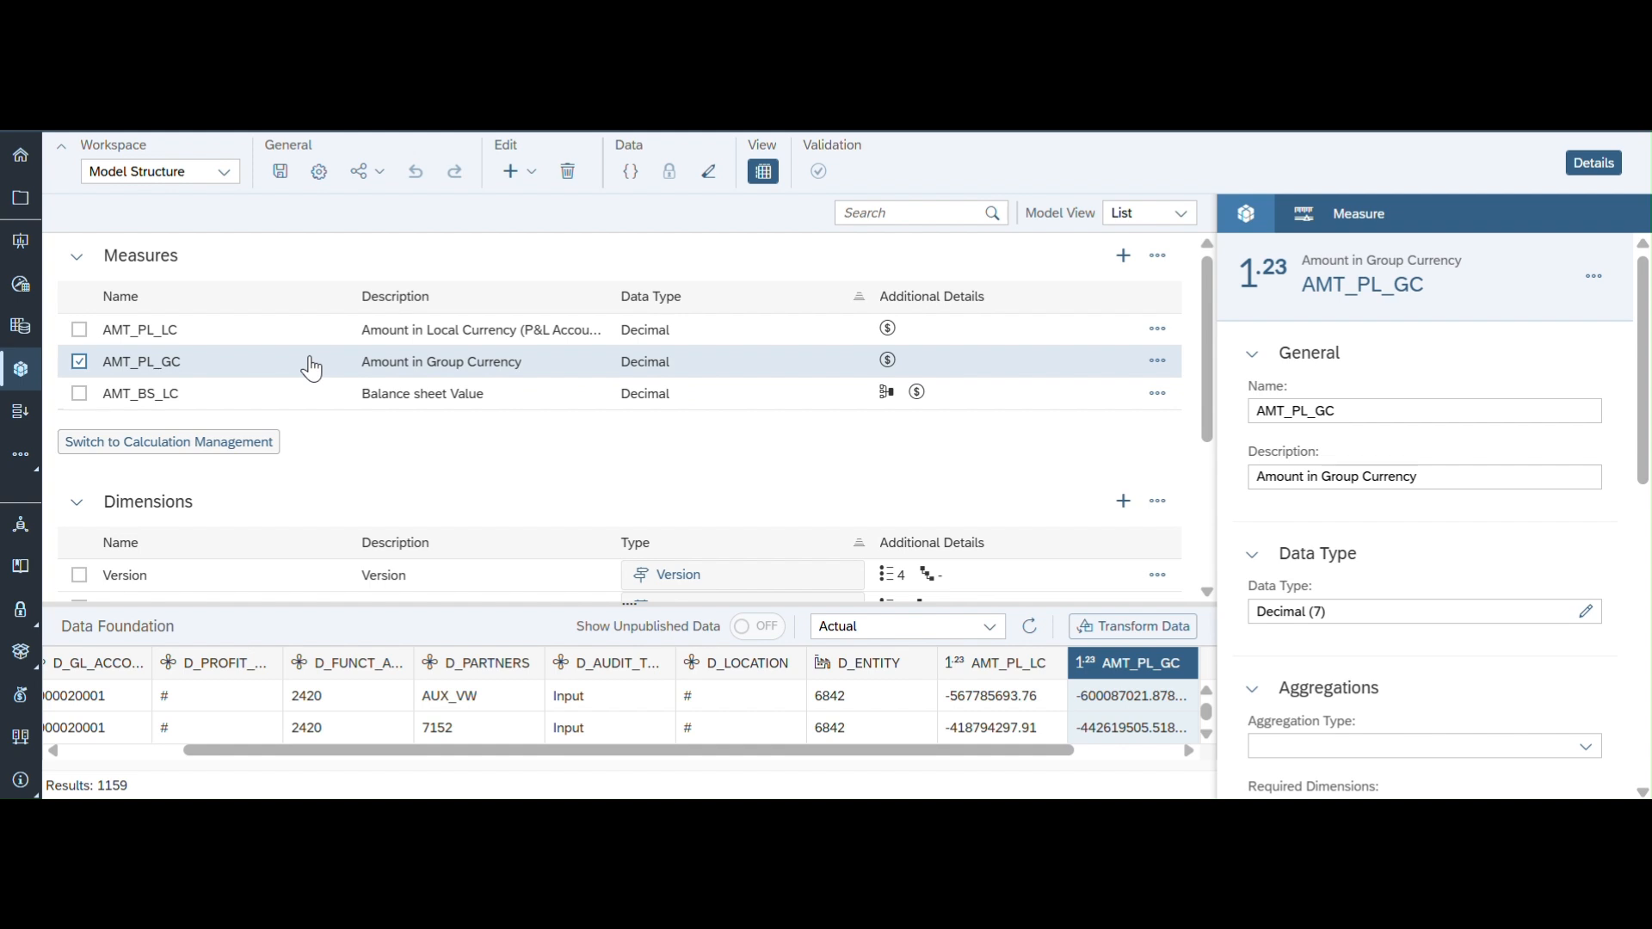
left_click(78, 363)
left_click(79, 394)
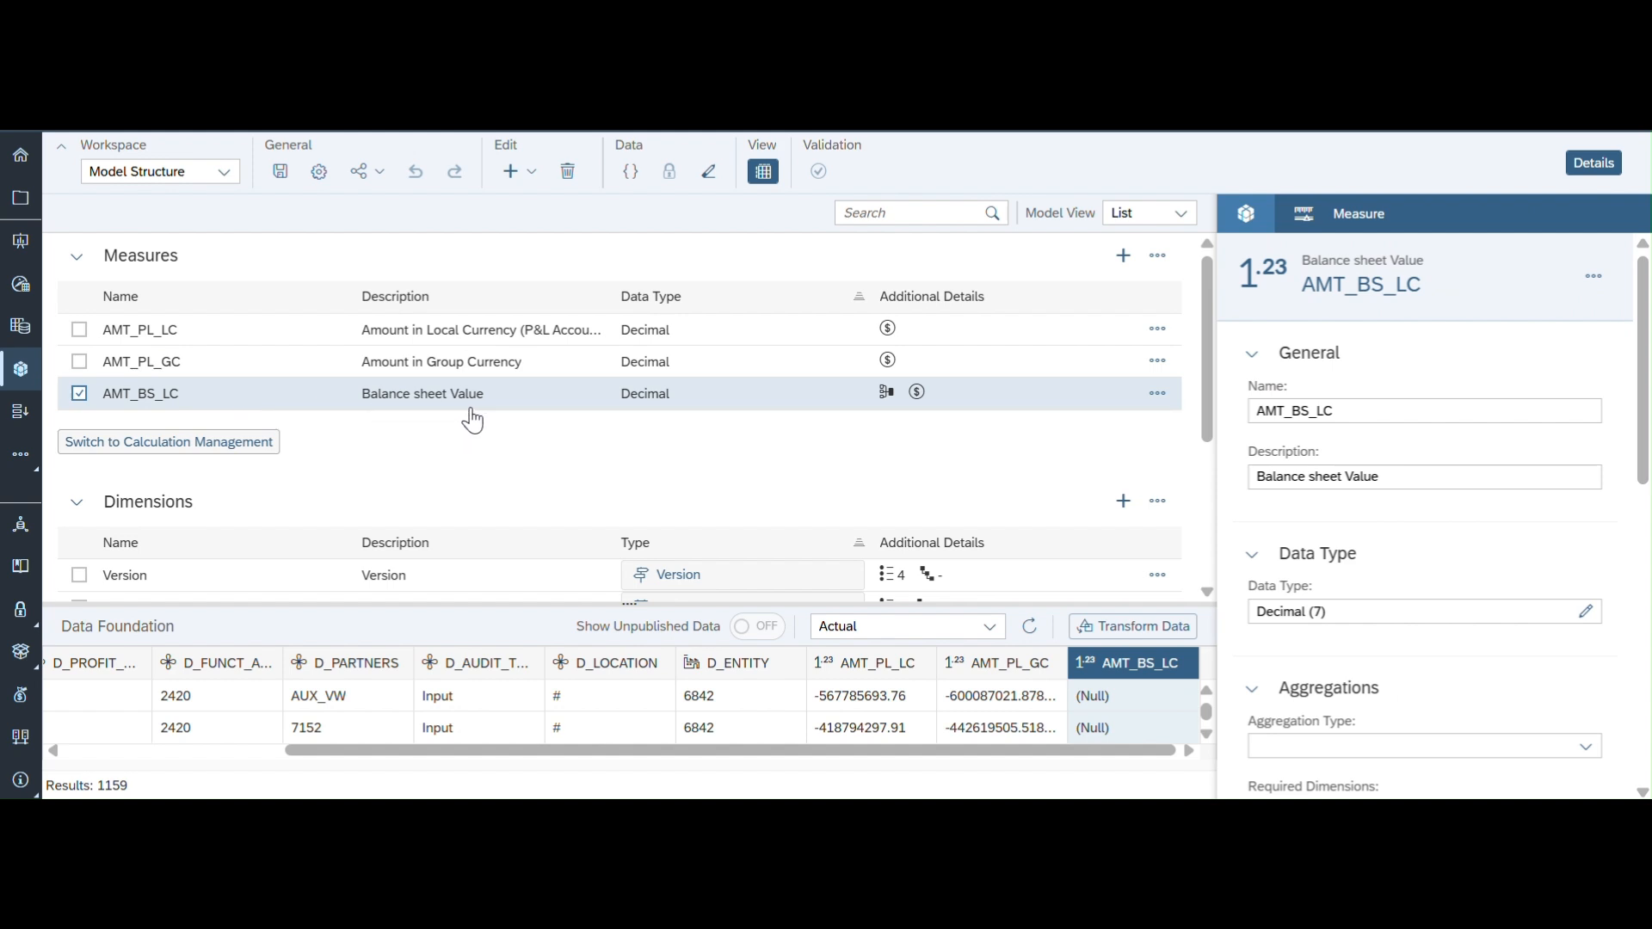
scroll(1309, 538, "down", 3)
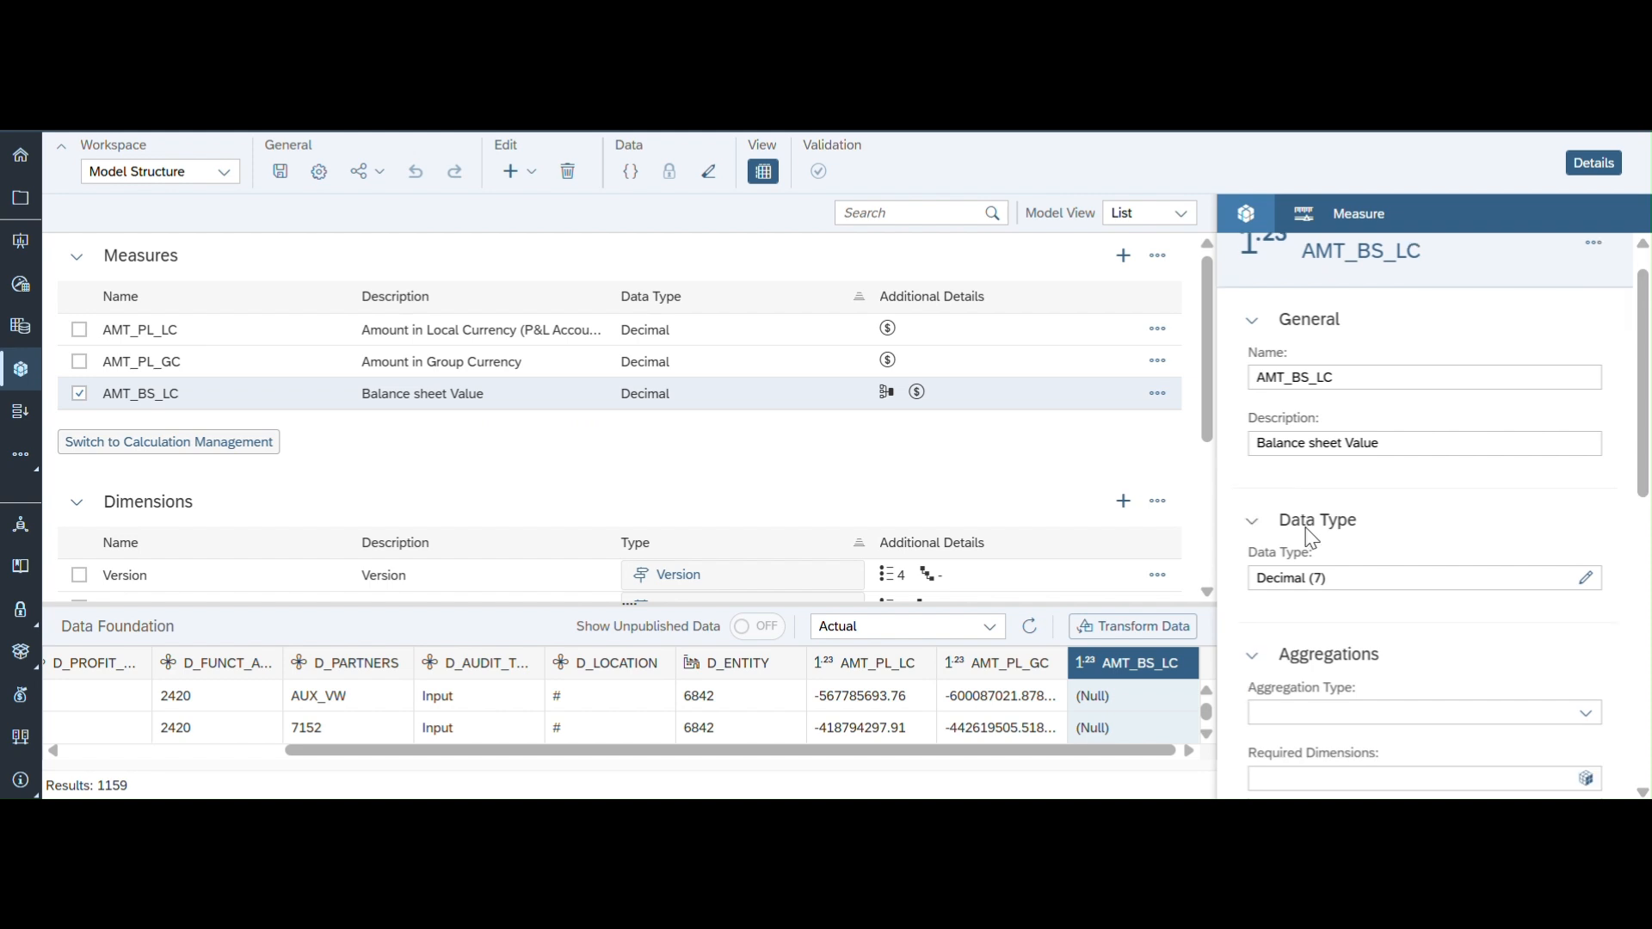
scroll(1308, 538, "down", 4)
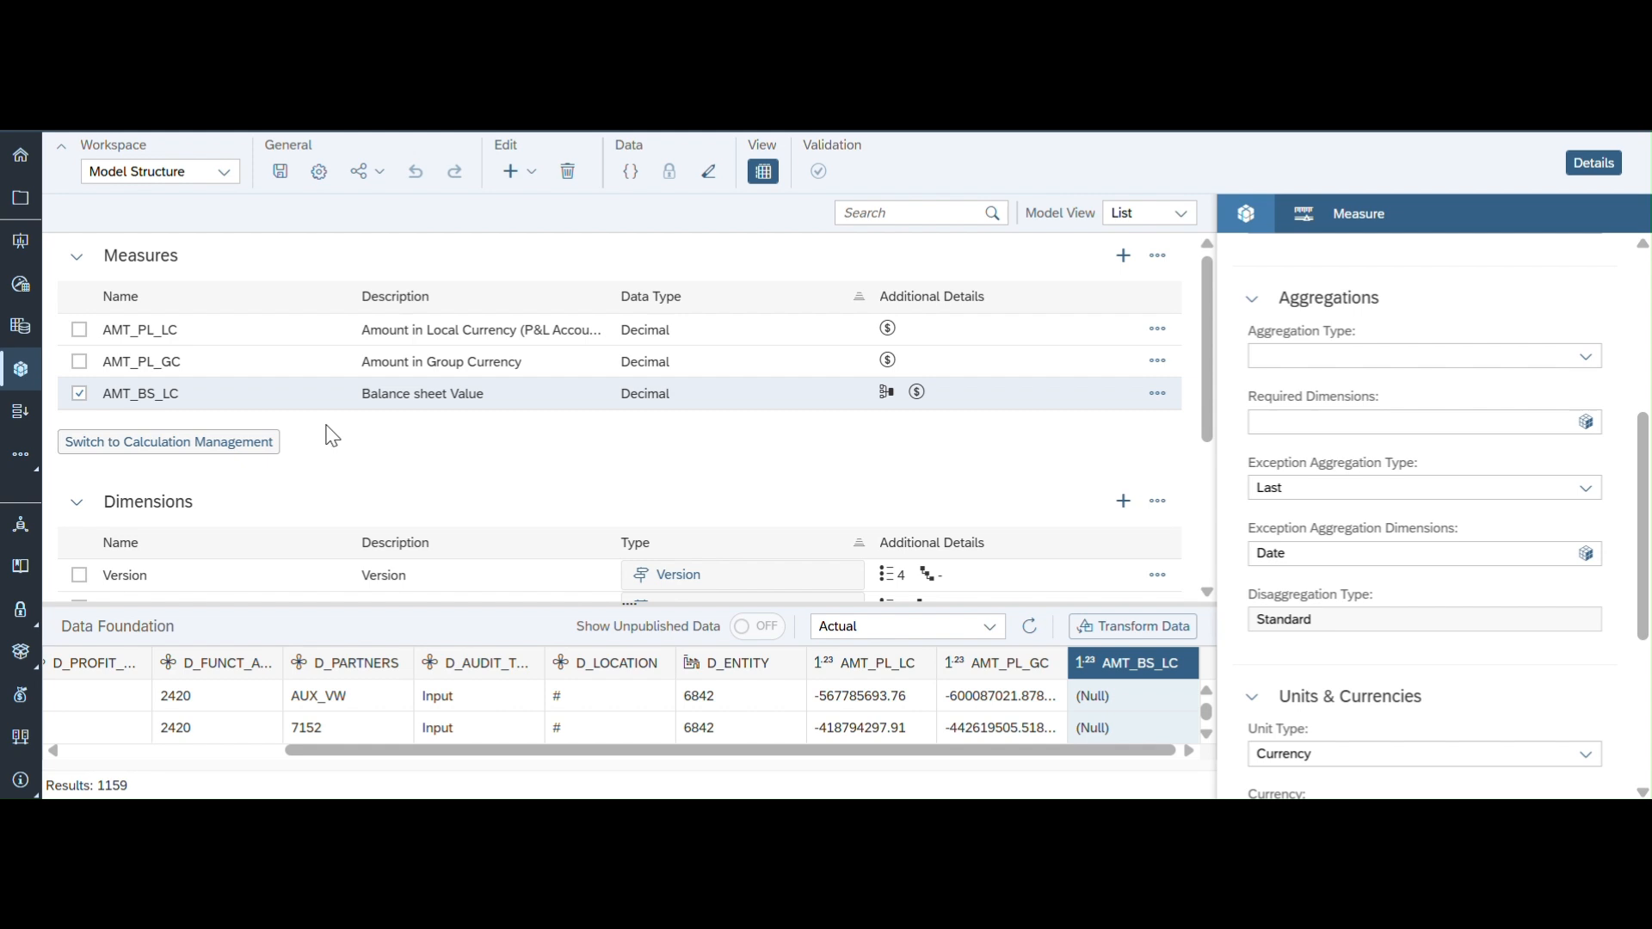
Step: Check the AMT_PL_GC measure's currency and rate type settings, and return to the AMT_BS_LC measure
left_click(284, 374)
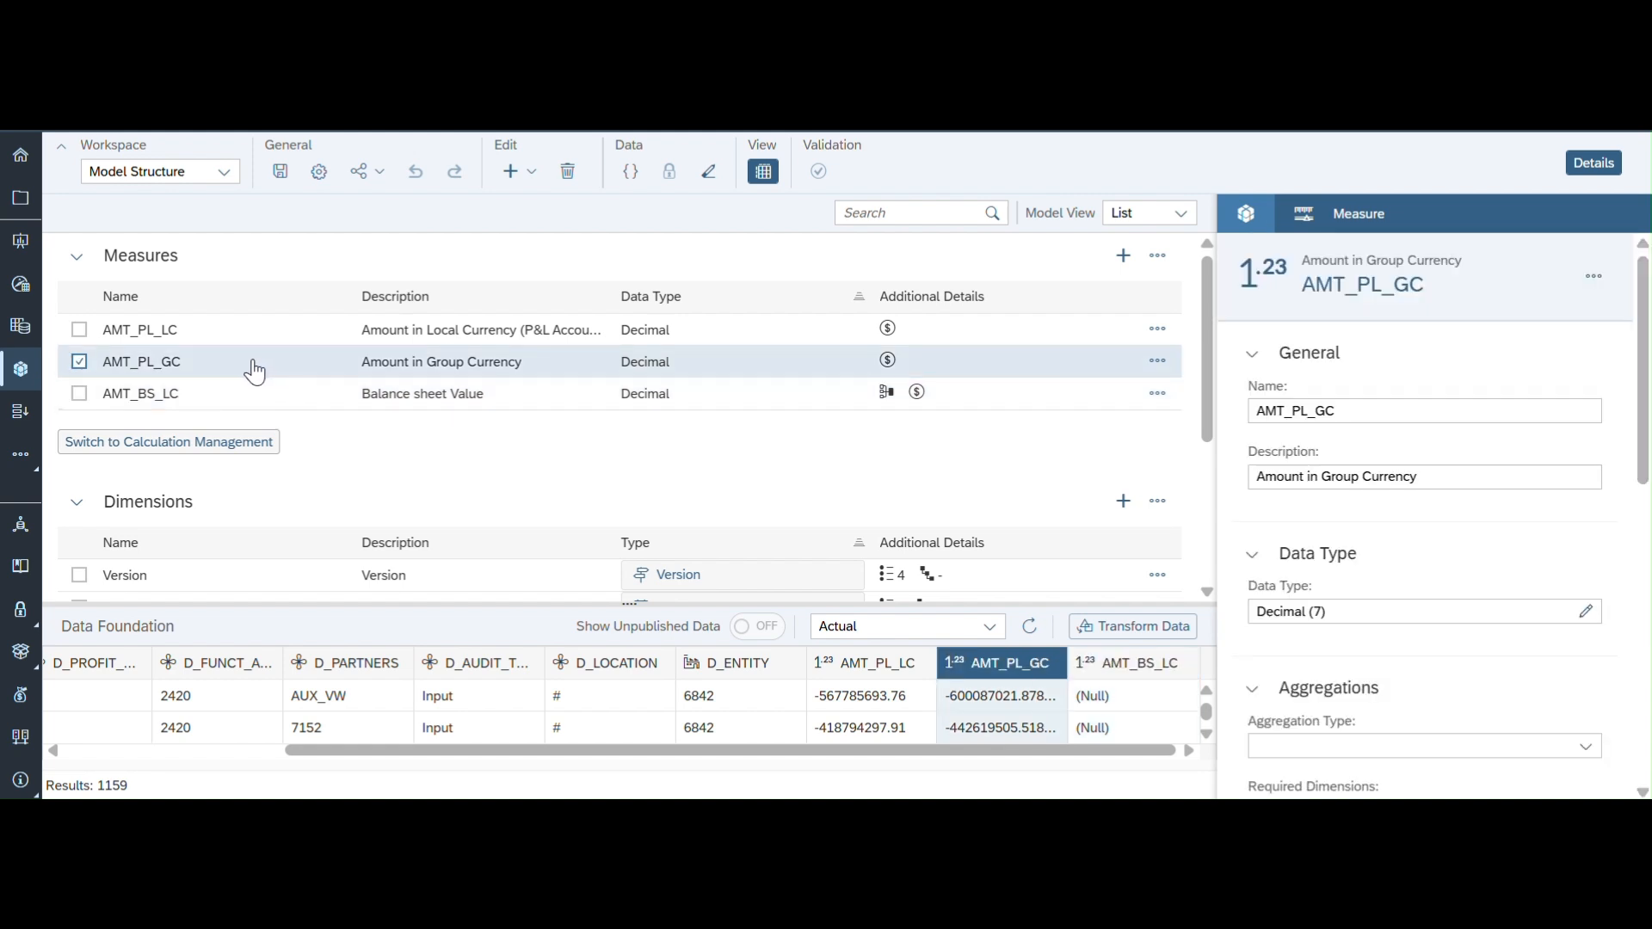
scroll(1384, 472, "down", 2)
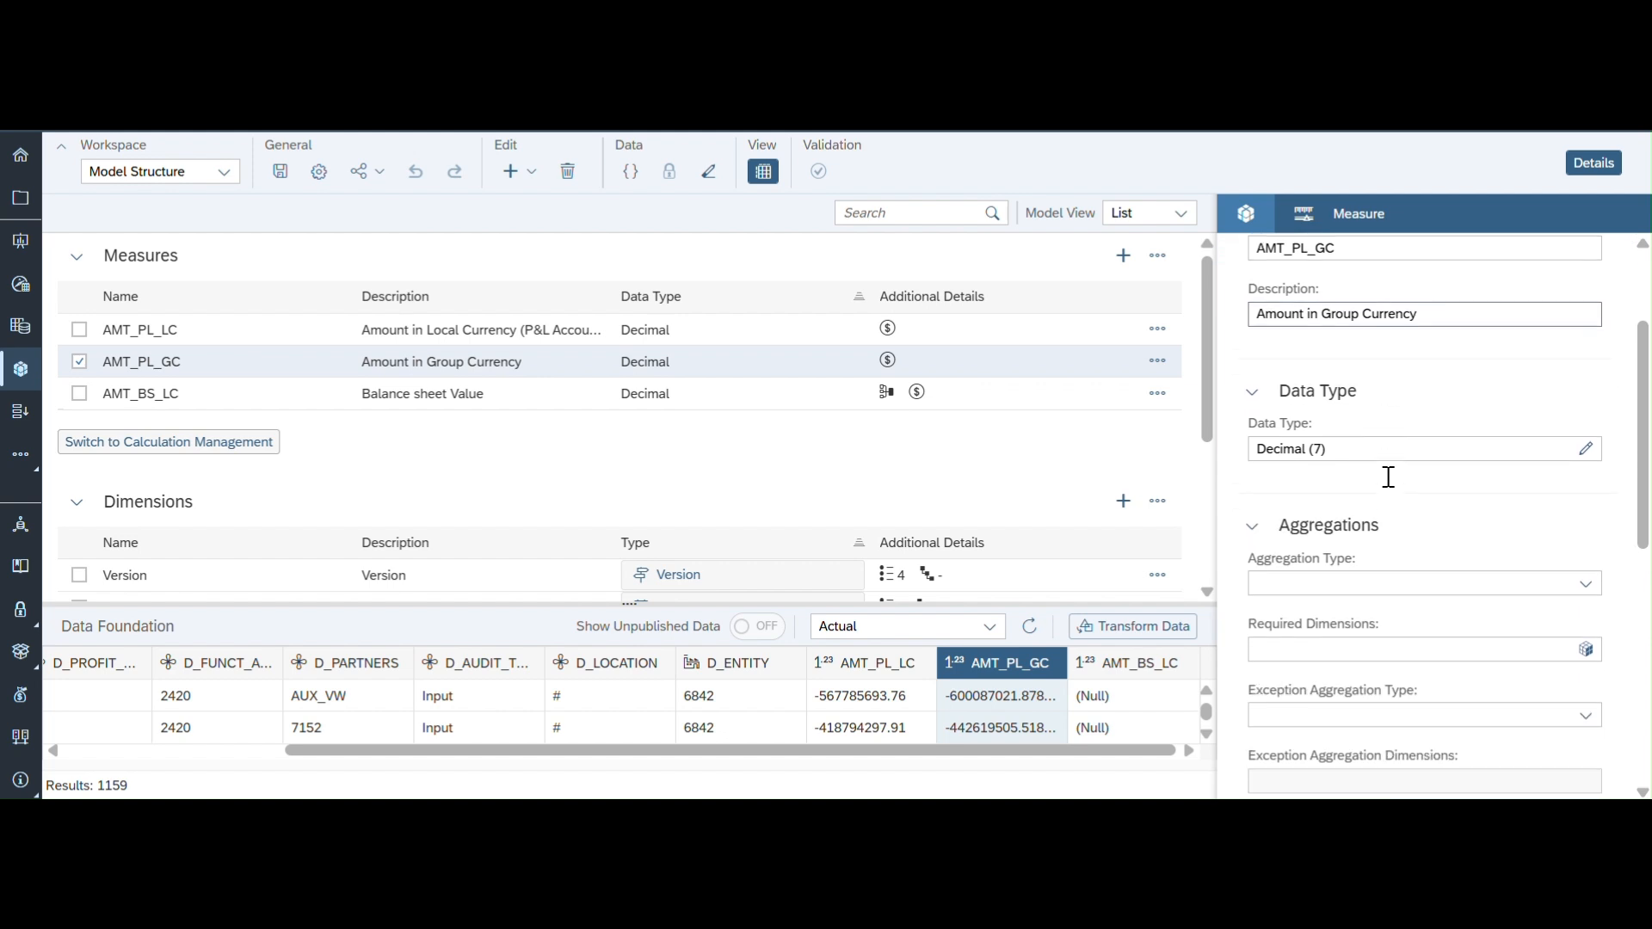
scroll(1389, 477, "down", 5)
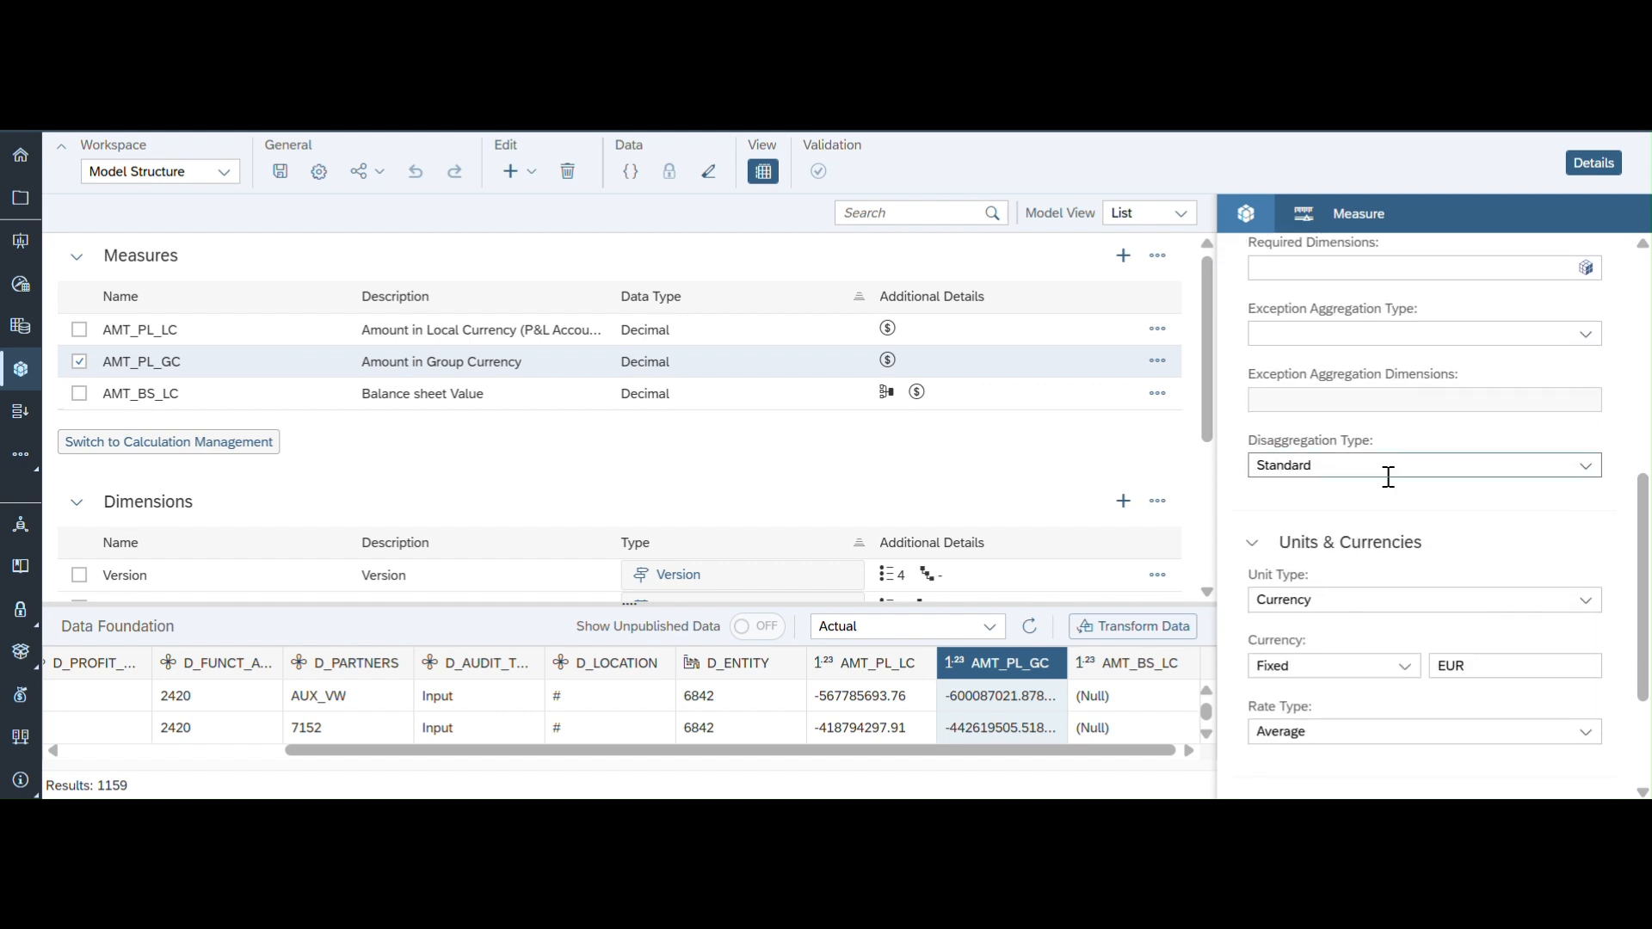
scroll(1388, 477, "down", 2)
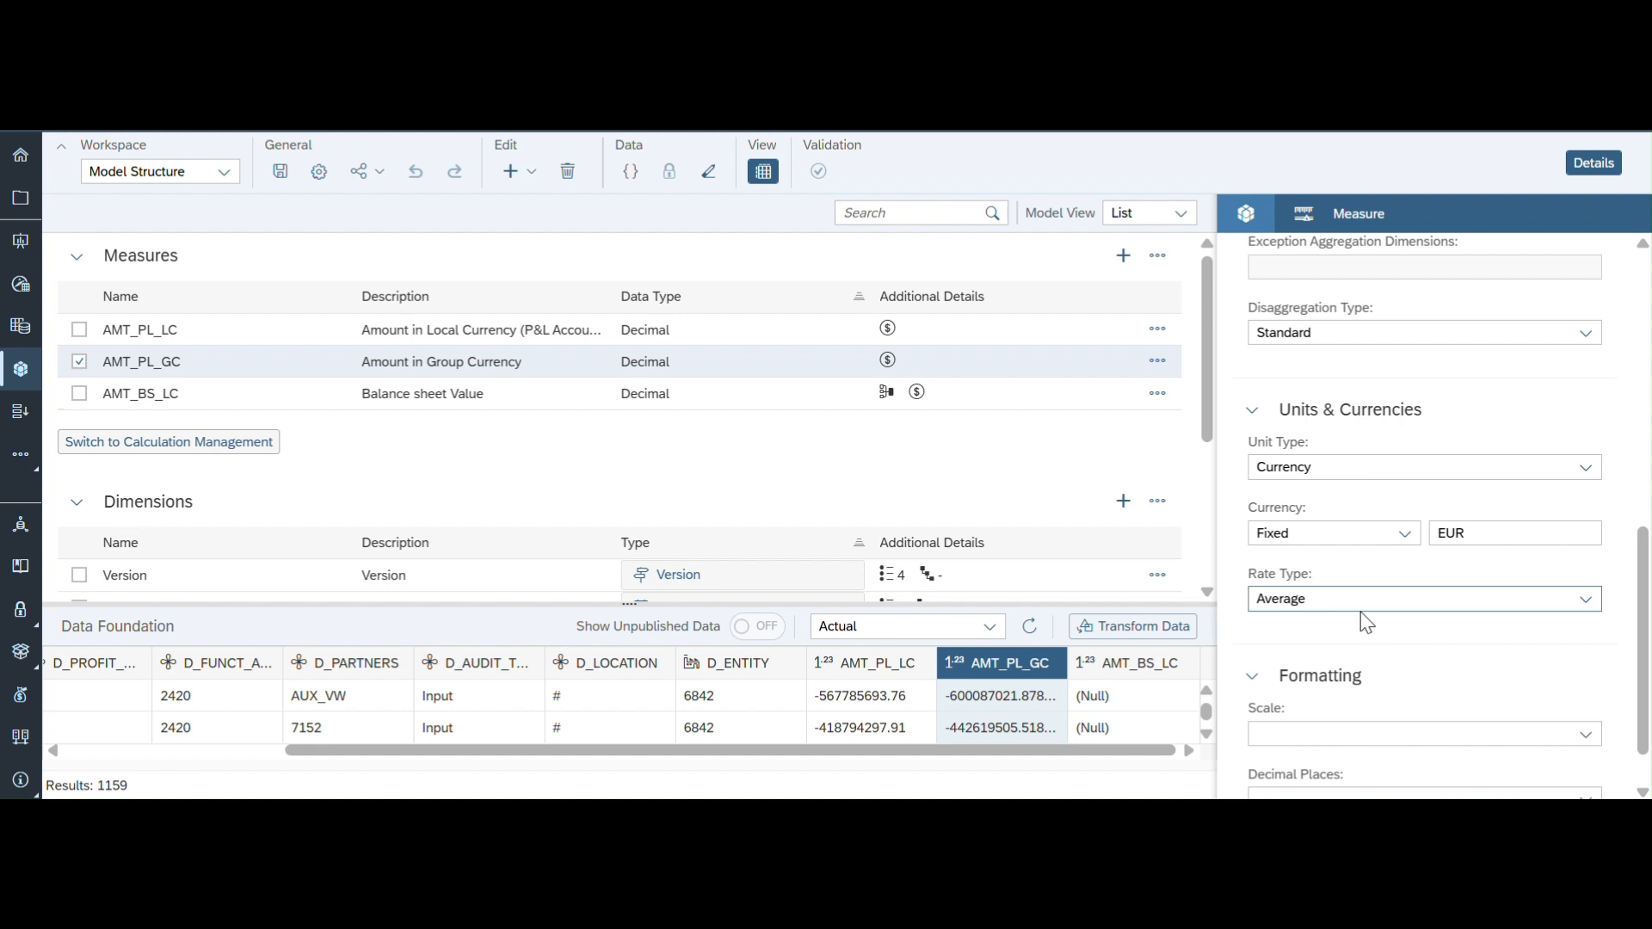
left_click(315, 401)
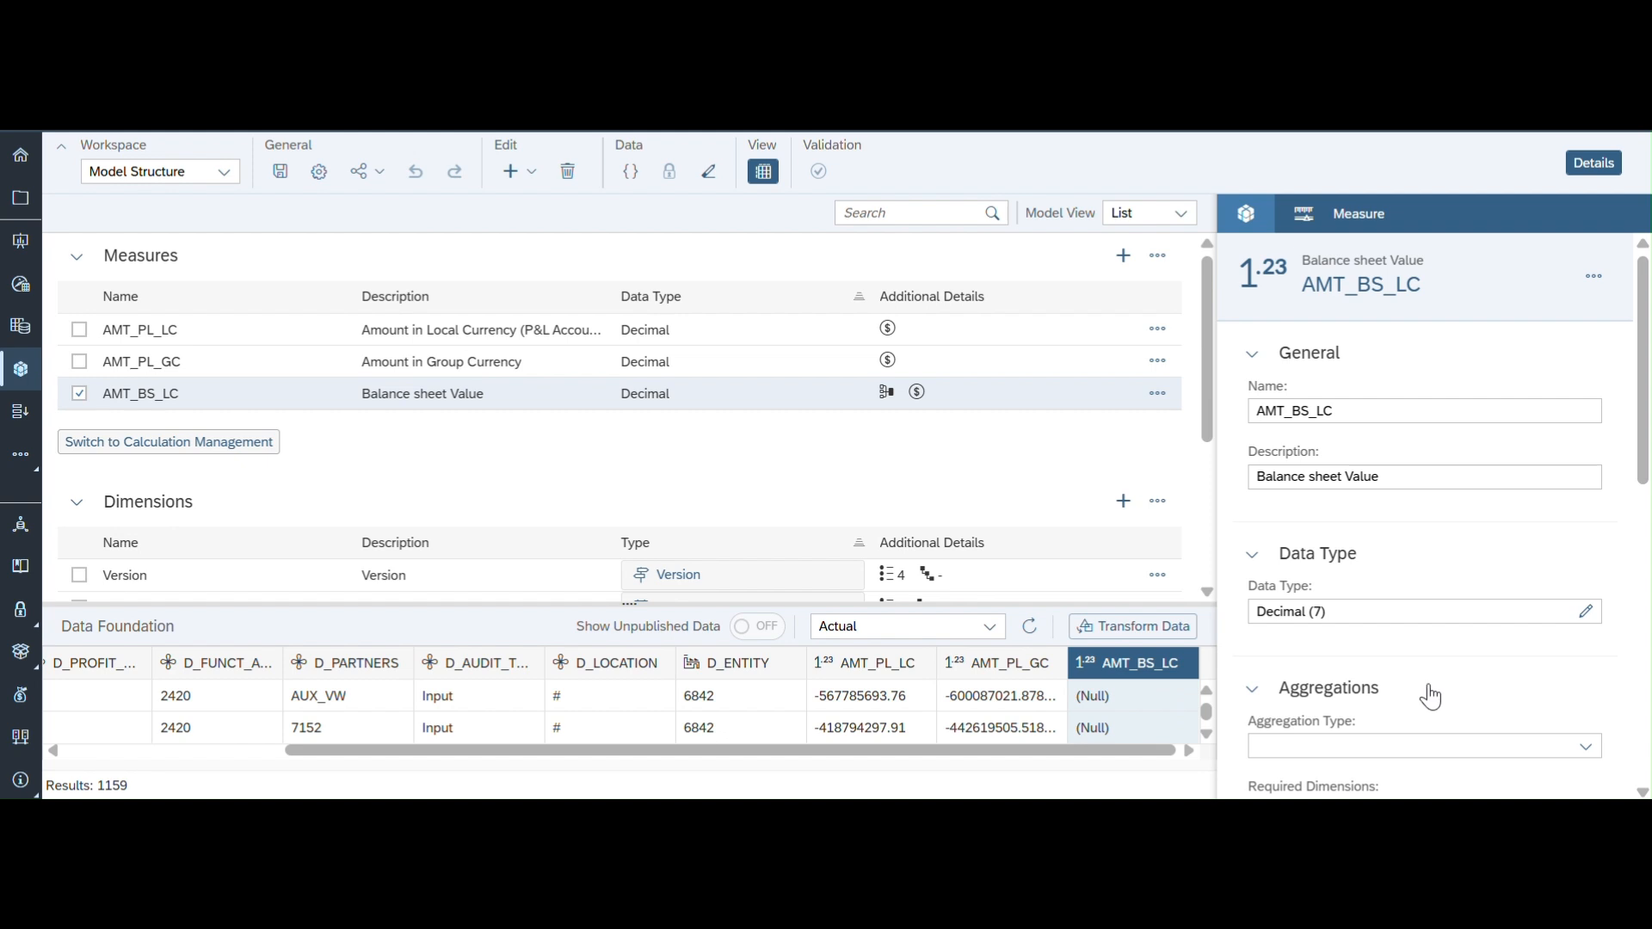
Step: Add a currency conversion measure named CM_BS_GC in the model's calculation management
left_click(243, 447)
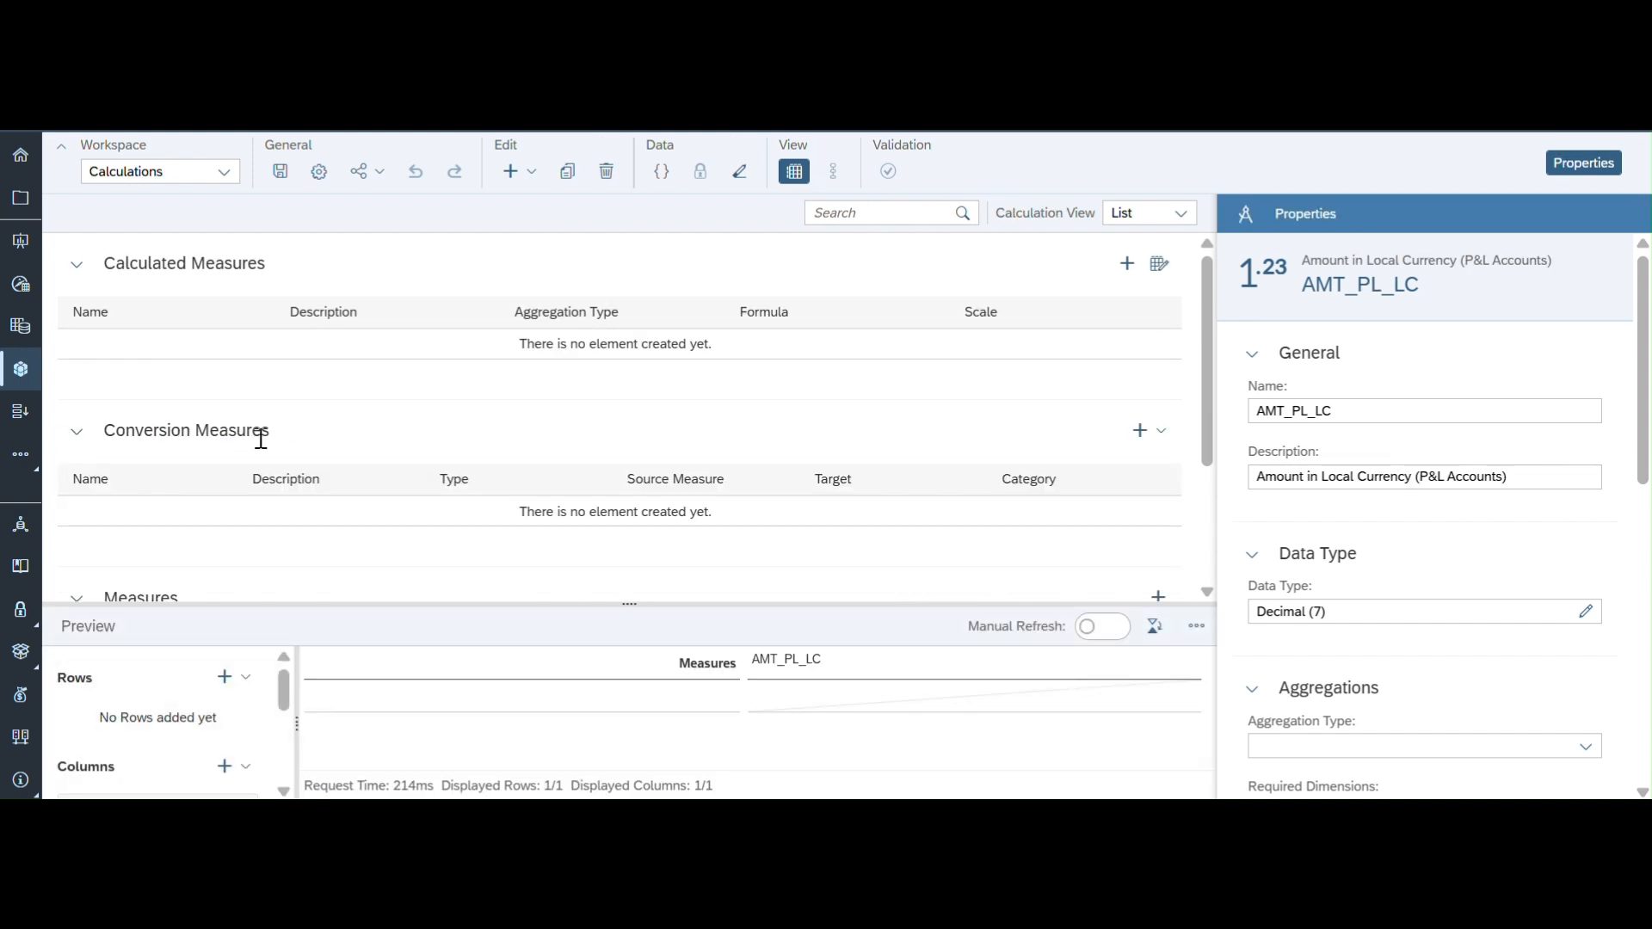
left_click(1142, 430)
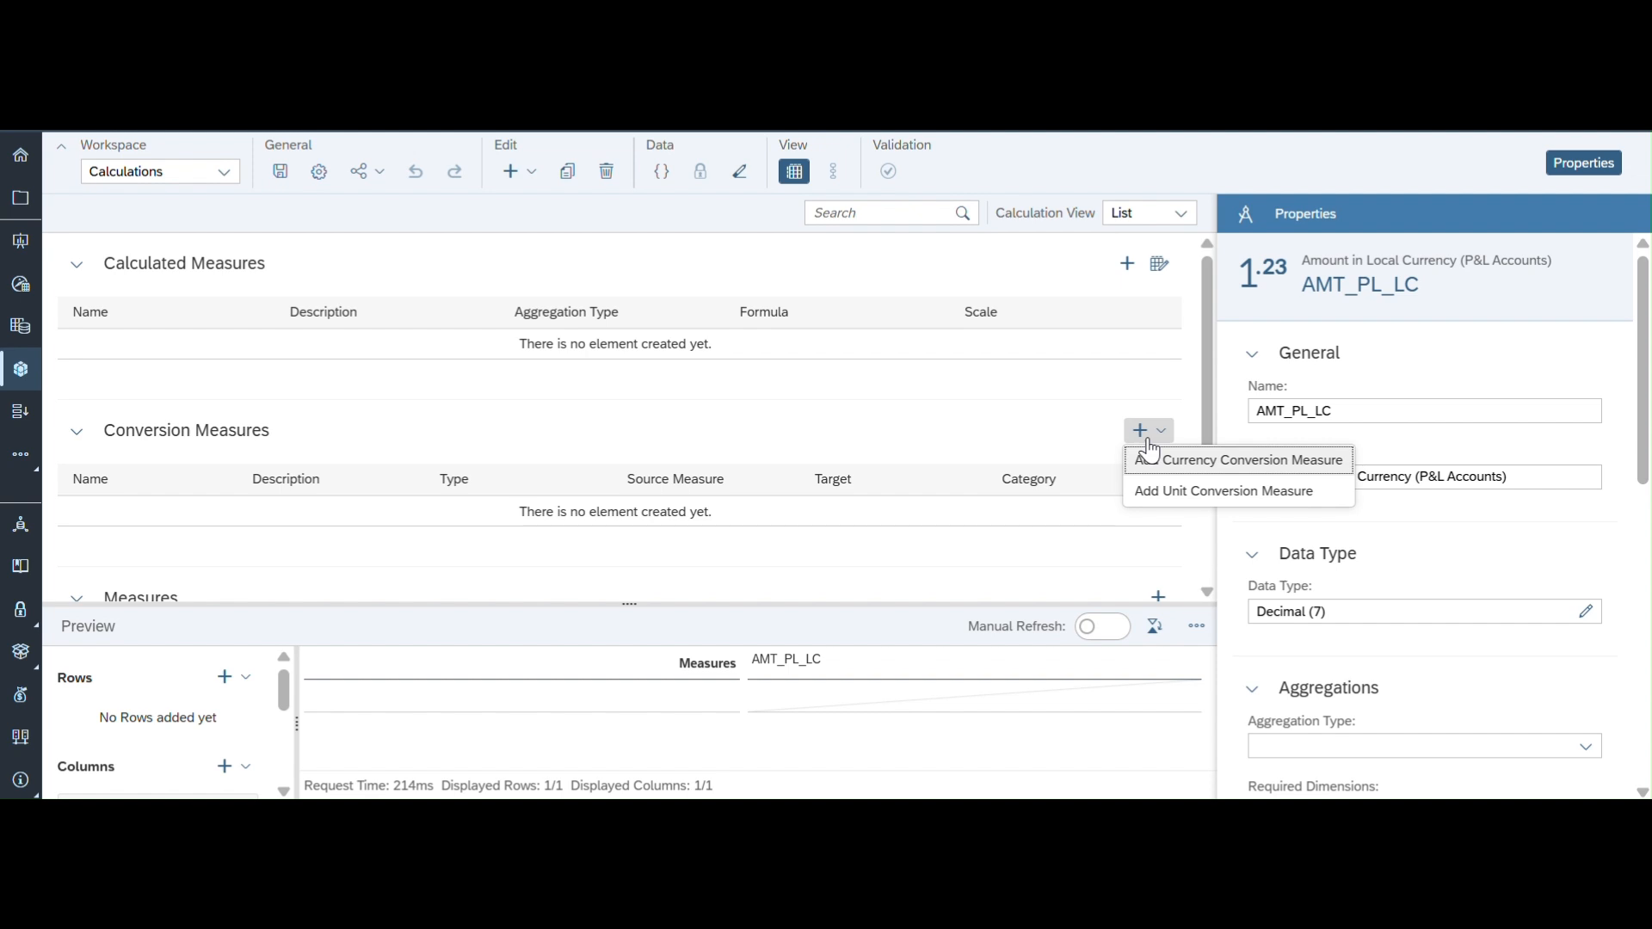
left_click(1169, 465)
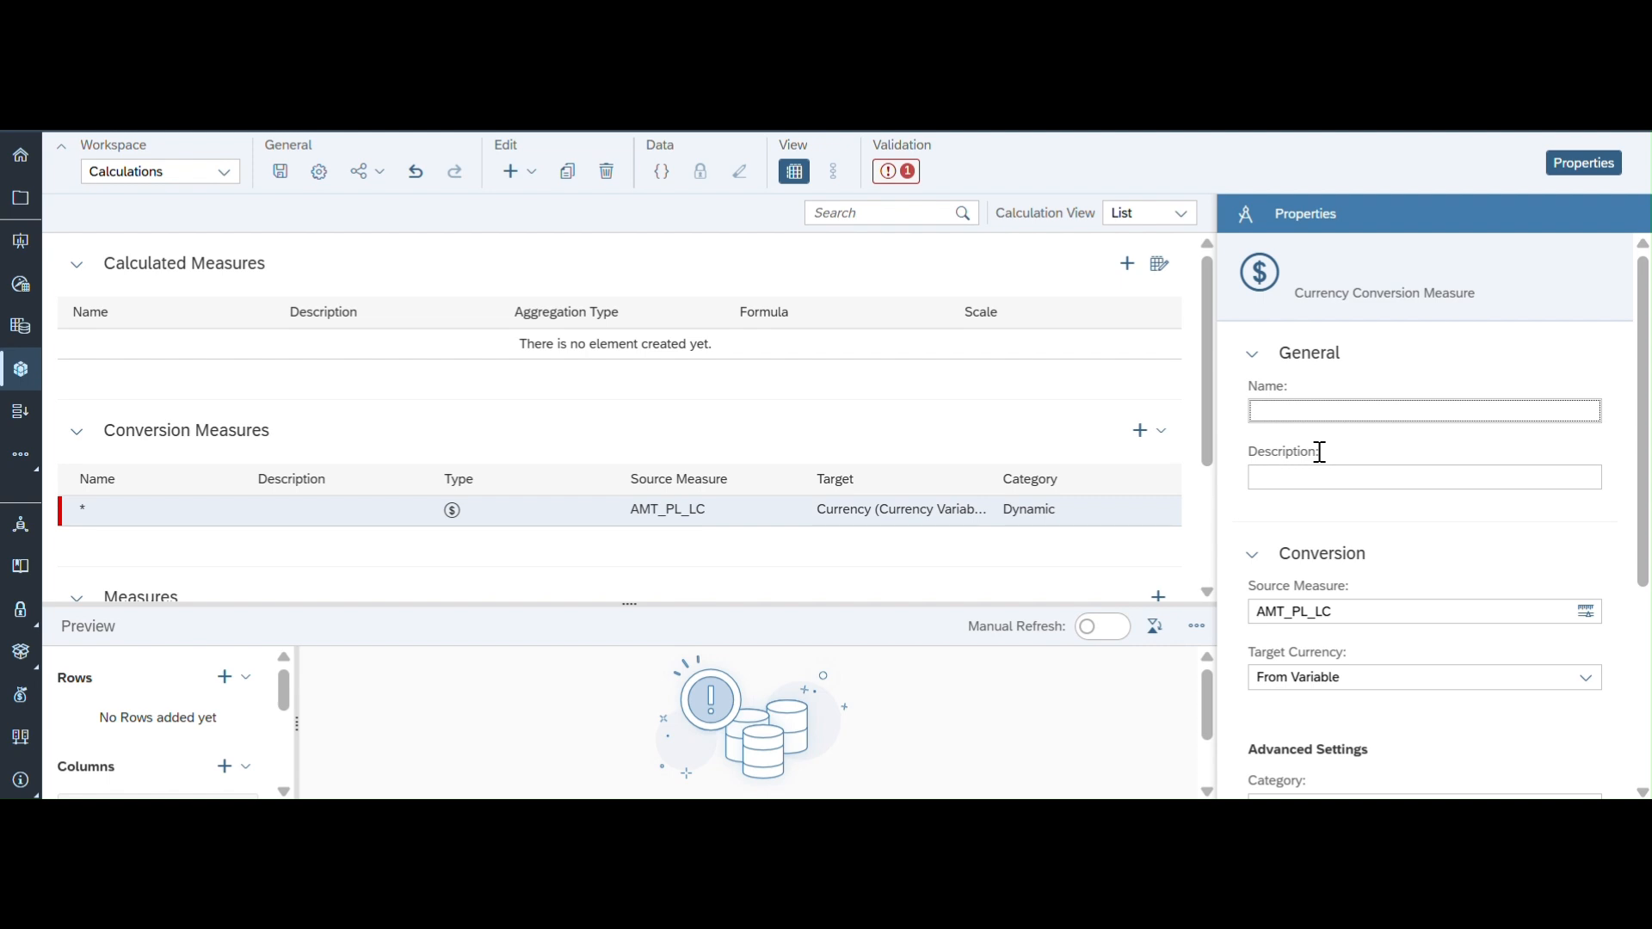
left_click(1297, 414)
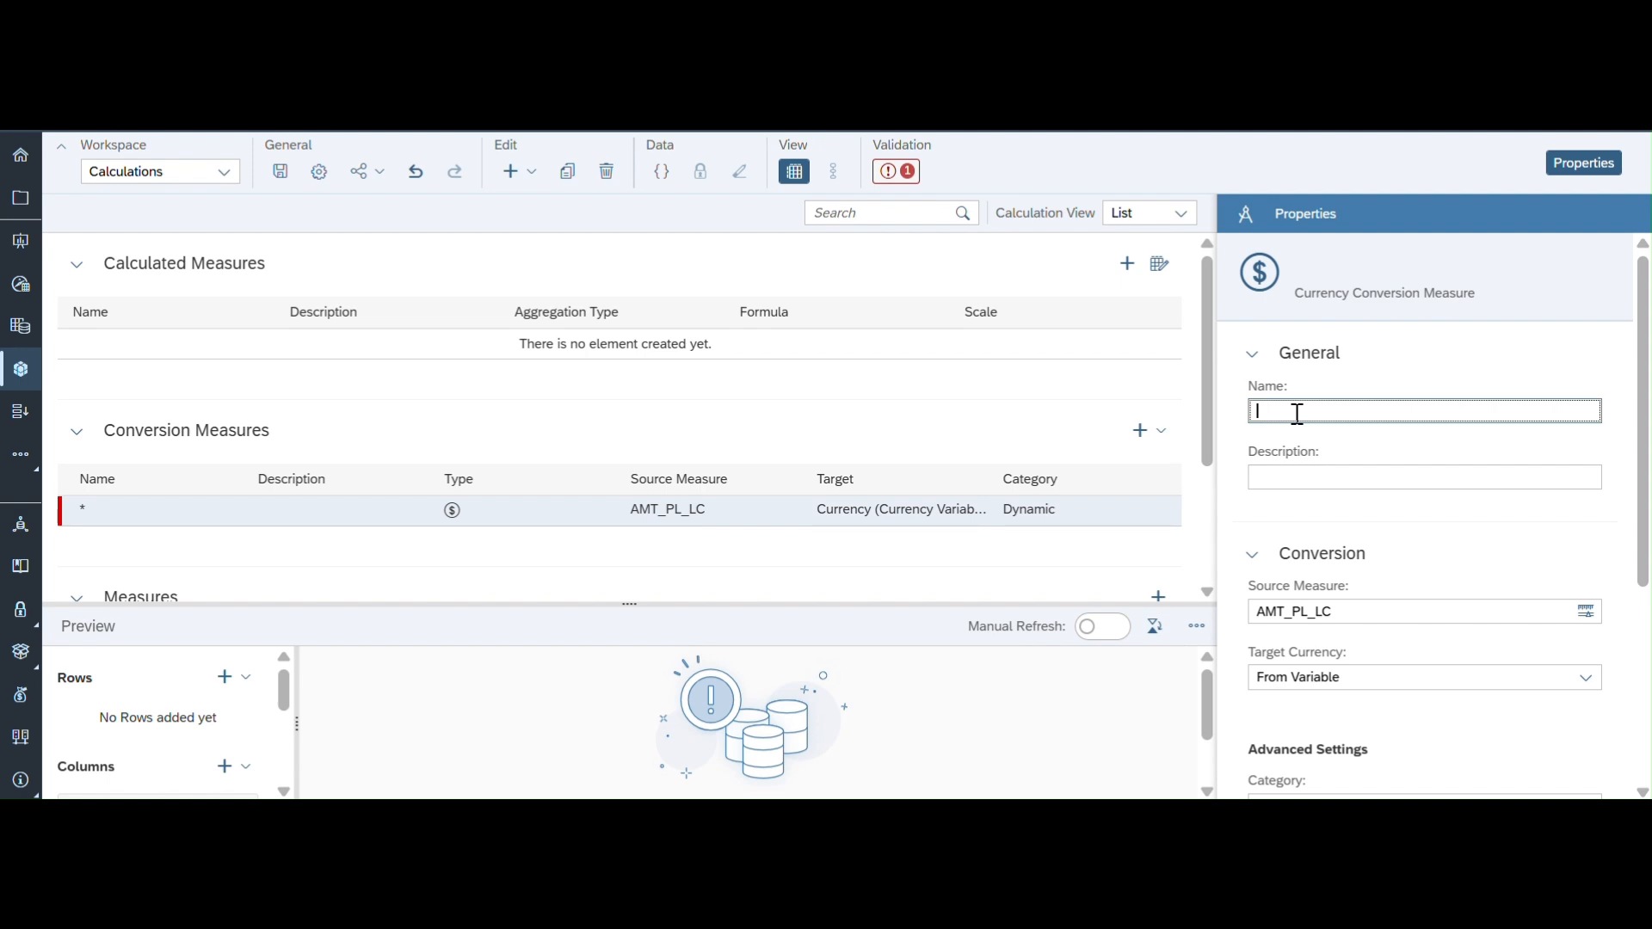
type("CM")
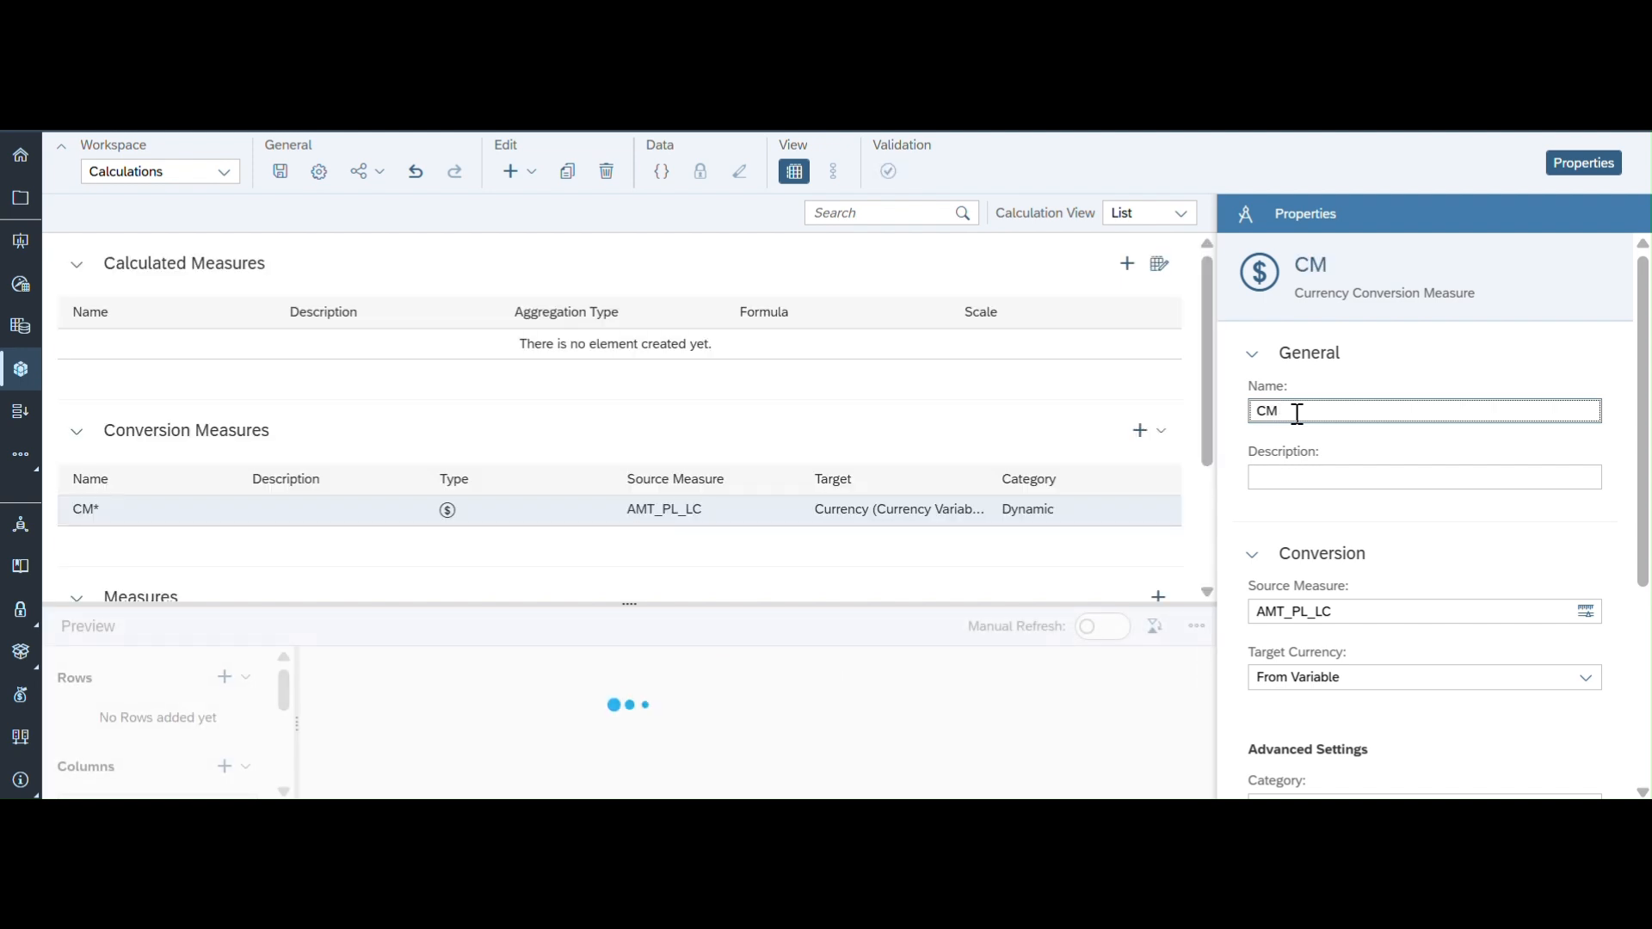
type("_B")
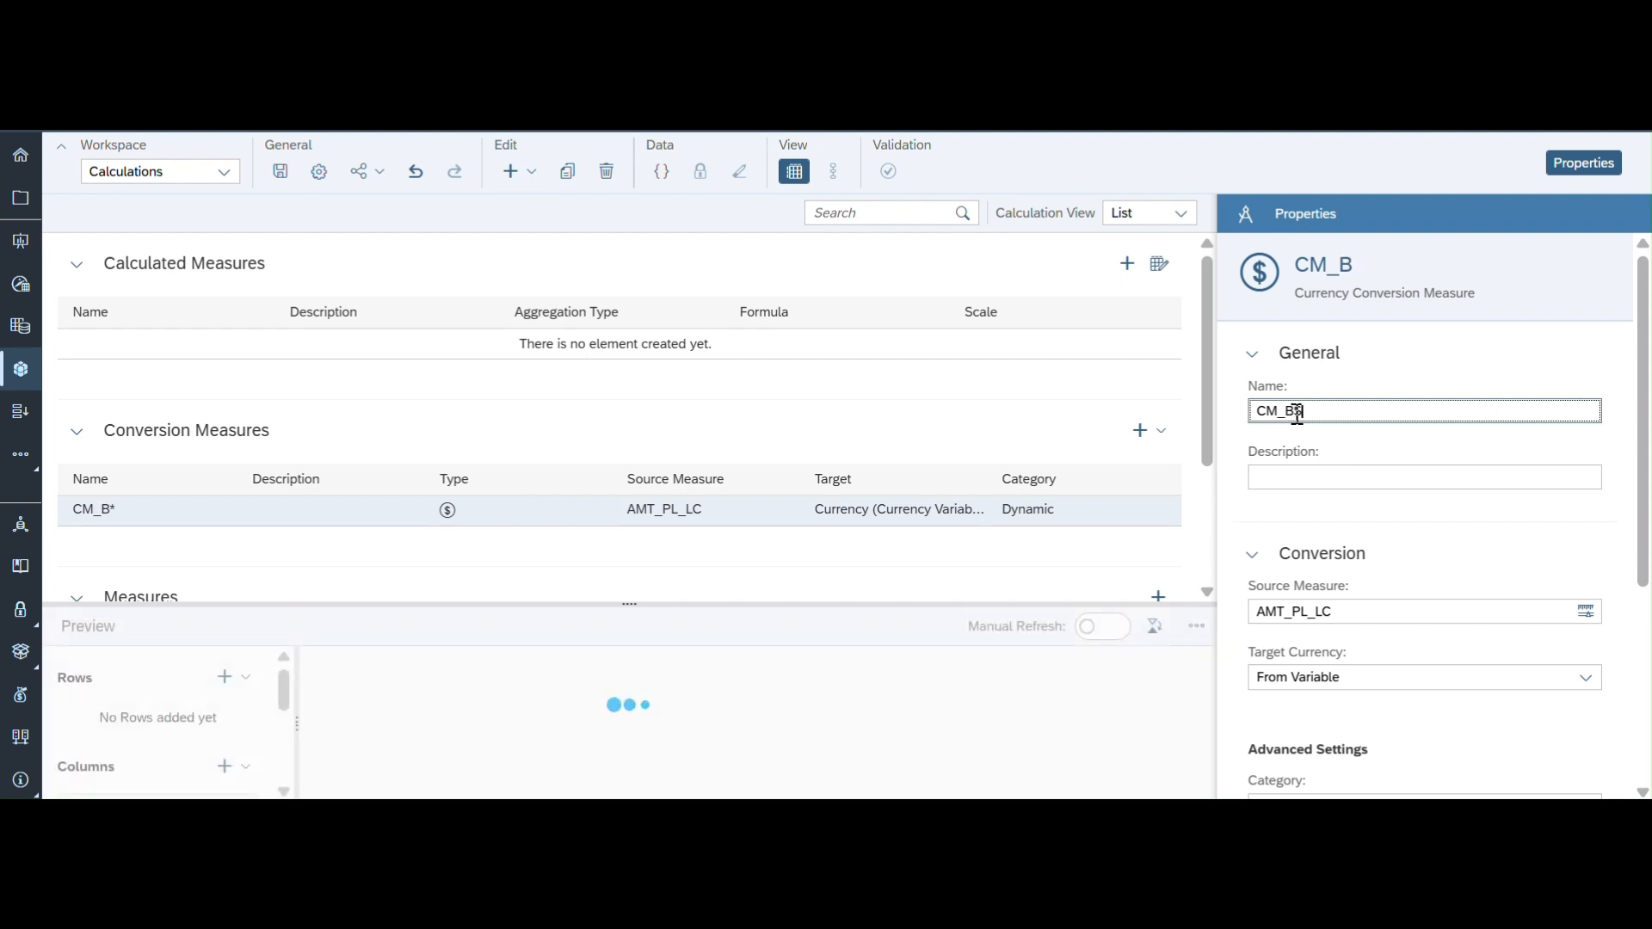
type("S_G")
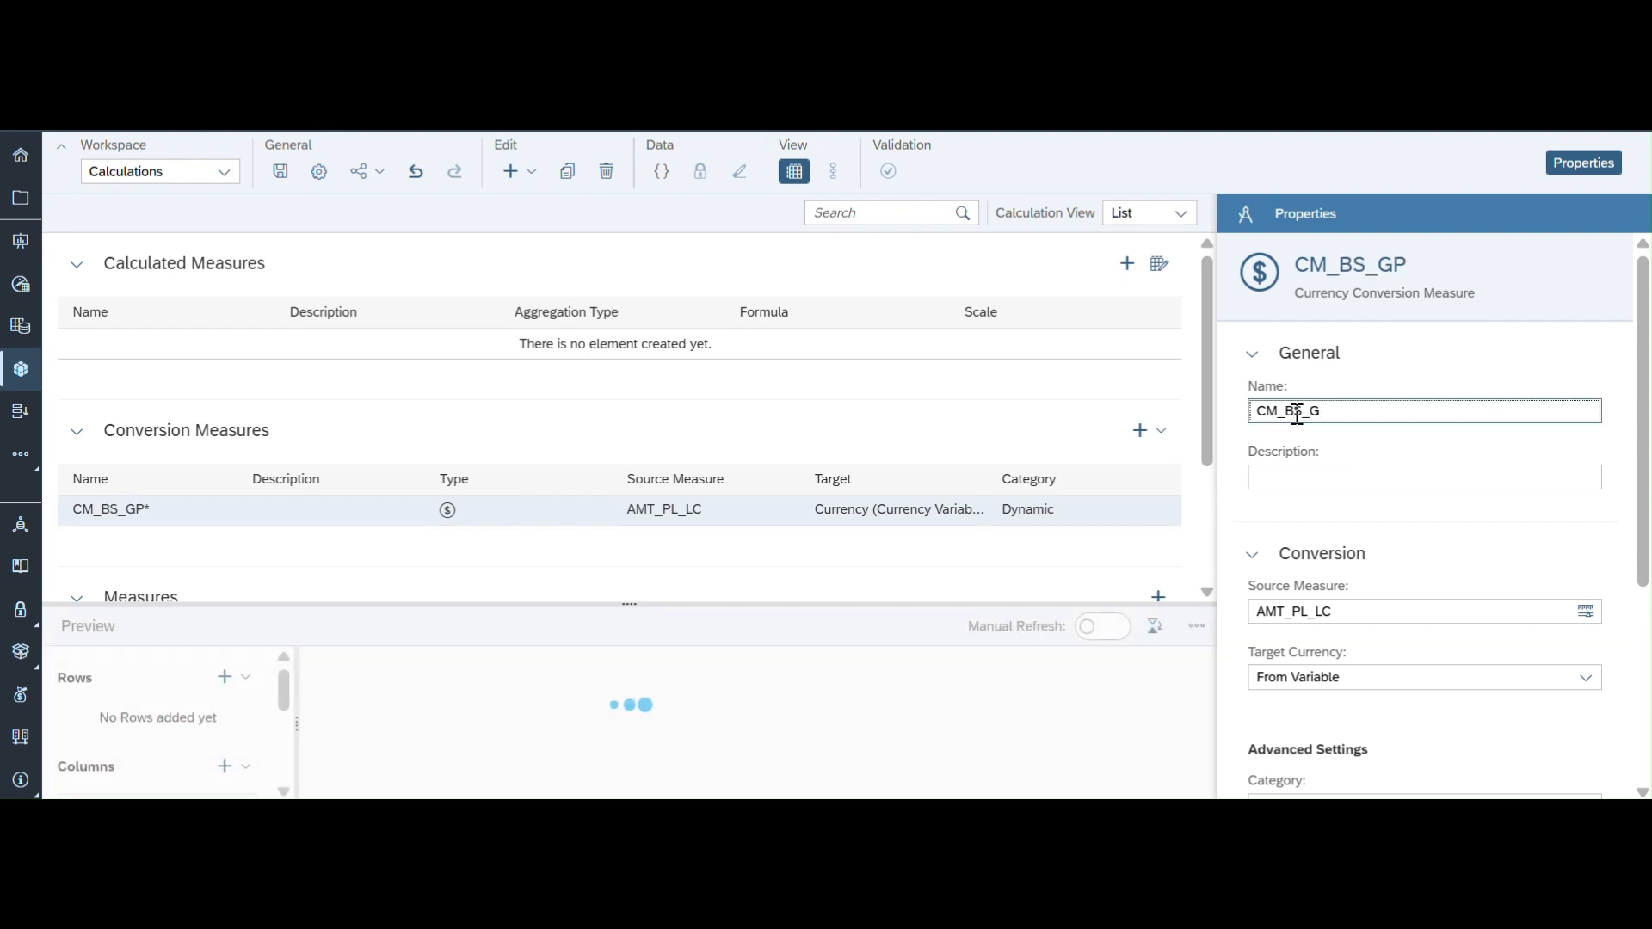
type("PC")
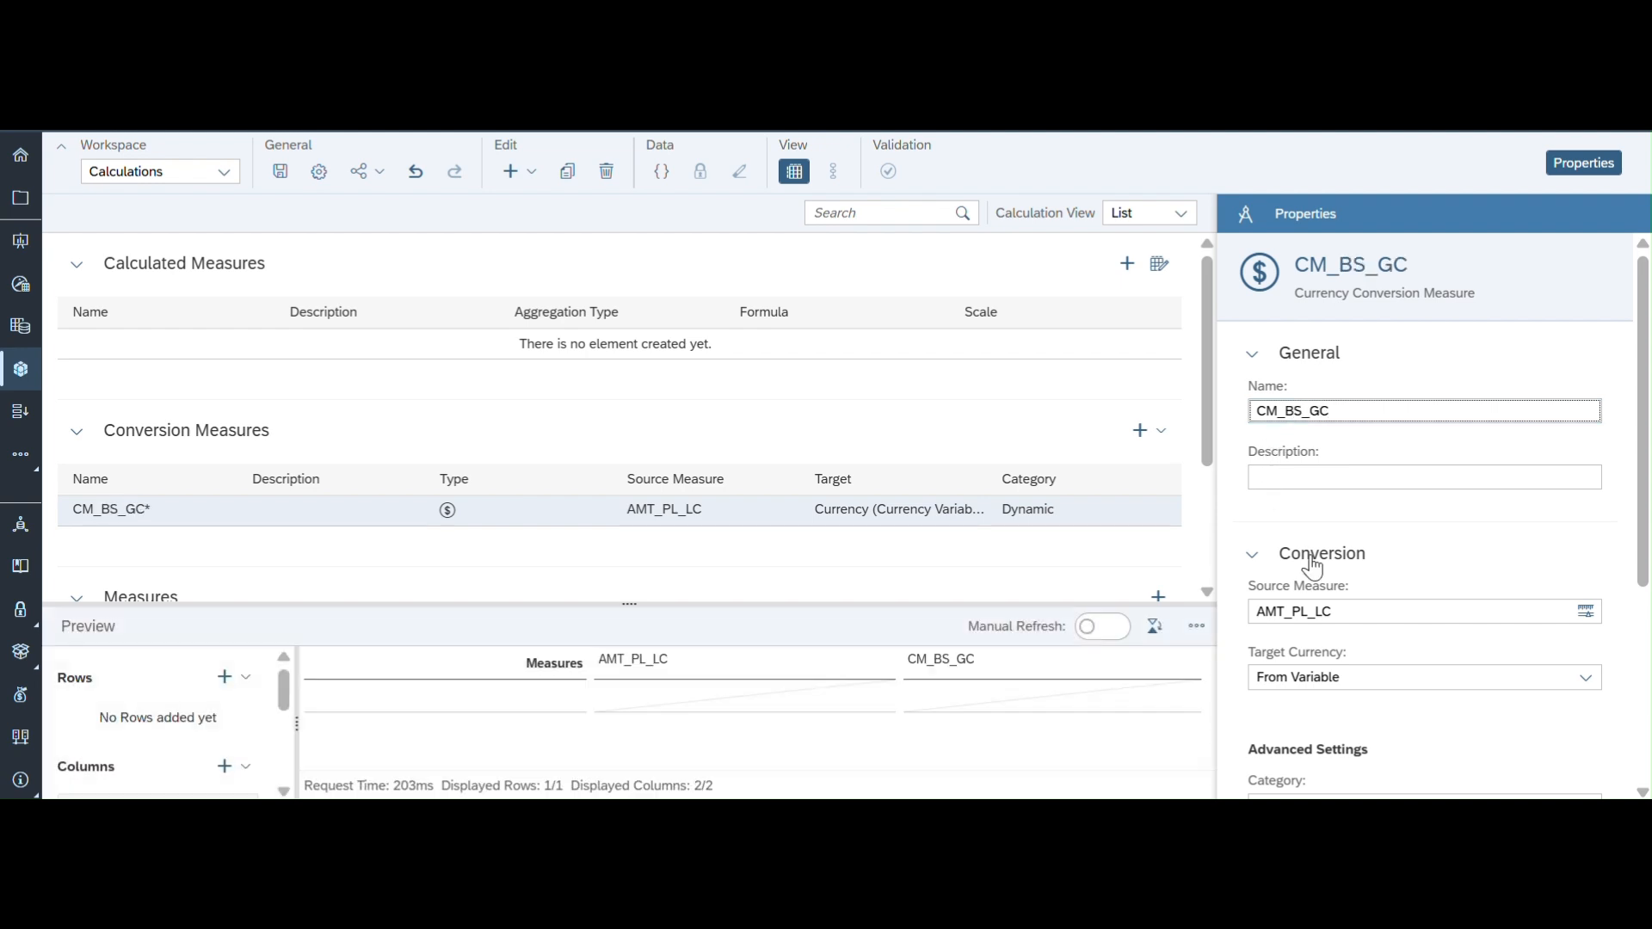
Step: Set AMT_BS_LC as the source measure of the CM_BS_GC conversion measure
scroll(1308, 564, "down", 1)
left_click(1588, 524)
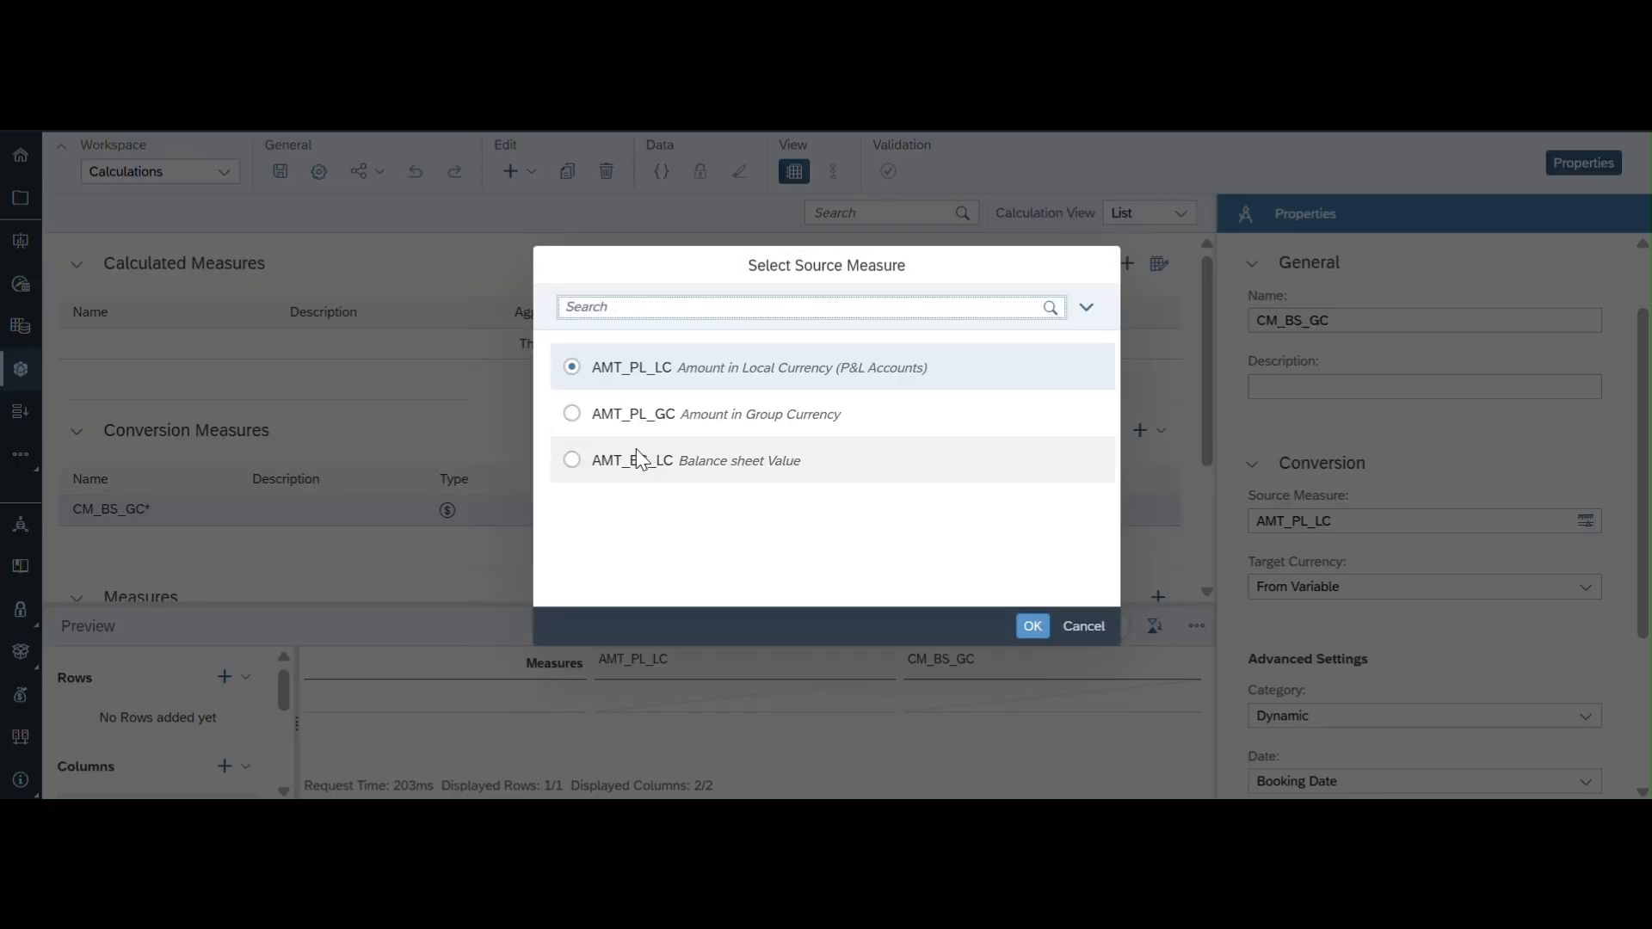
left_click(573, 461)
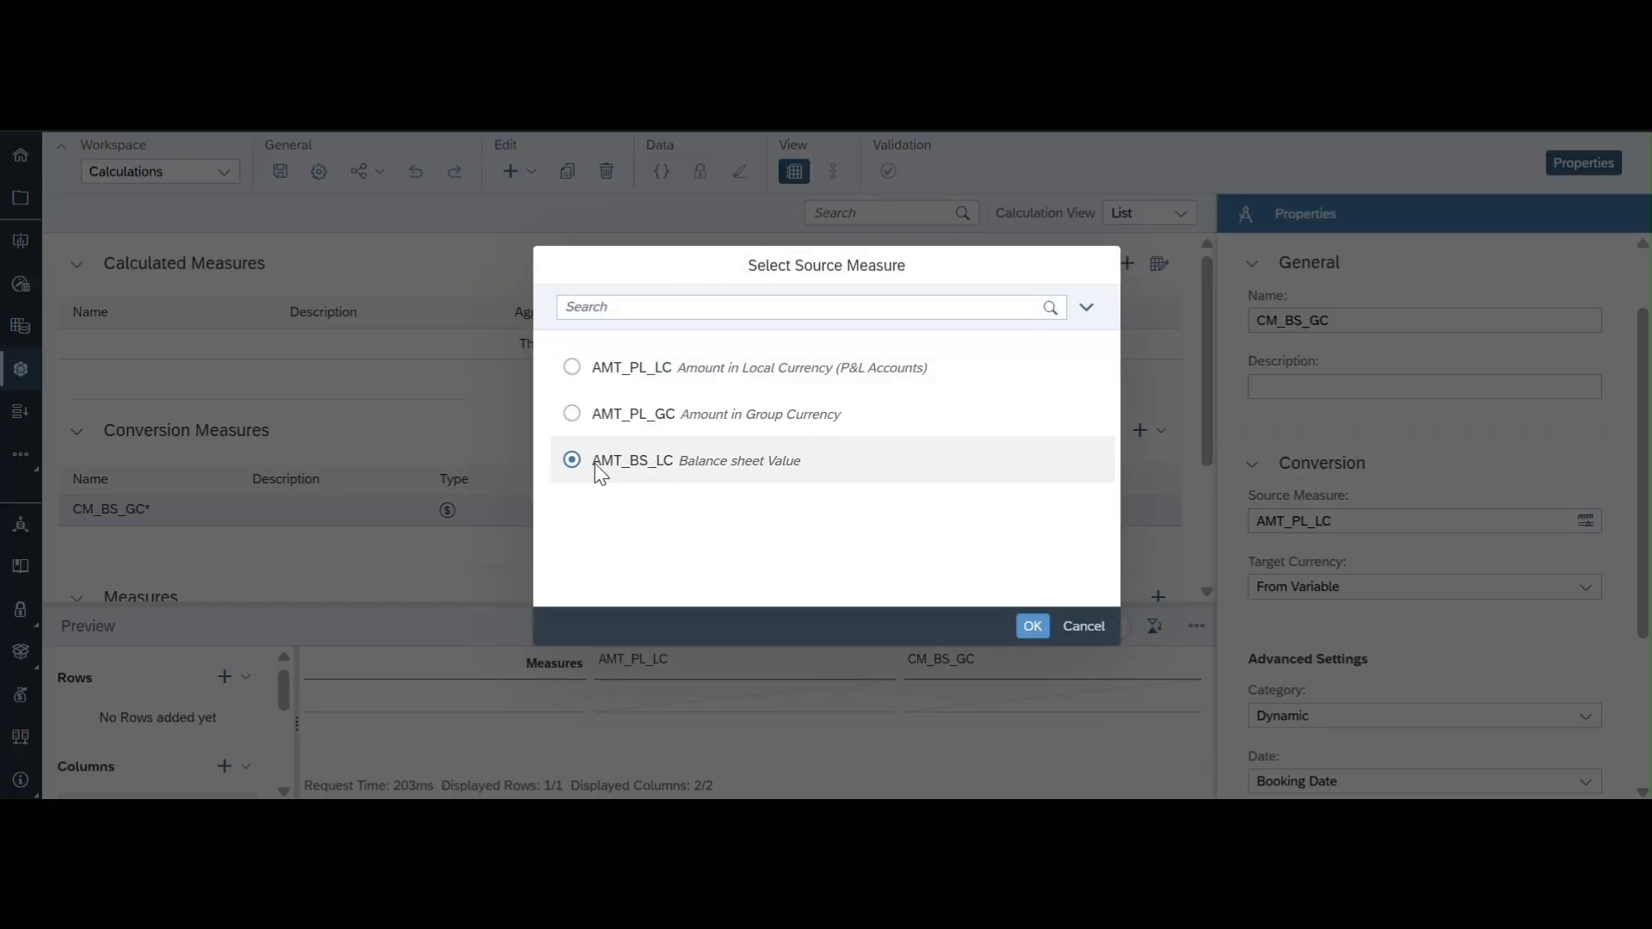
left_click(1030, 629)
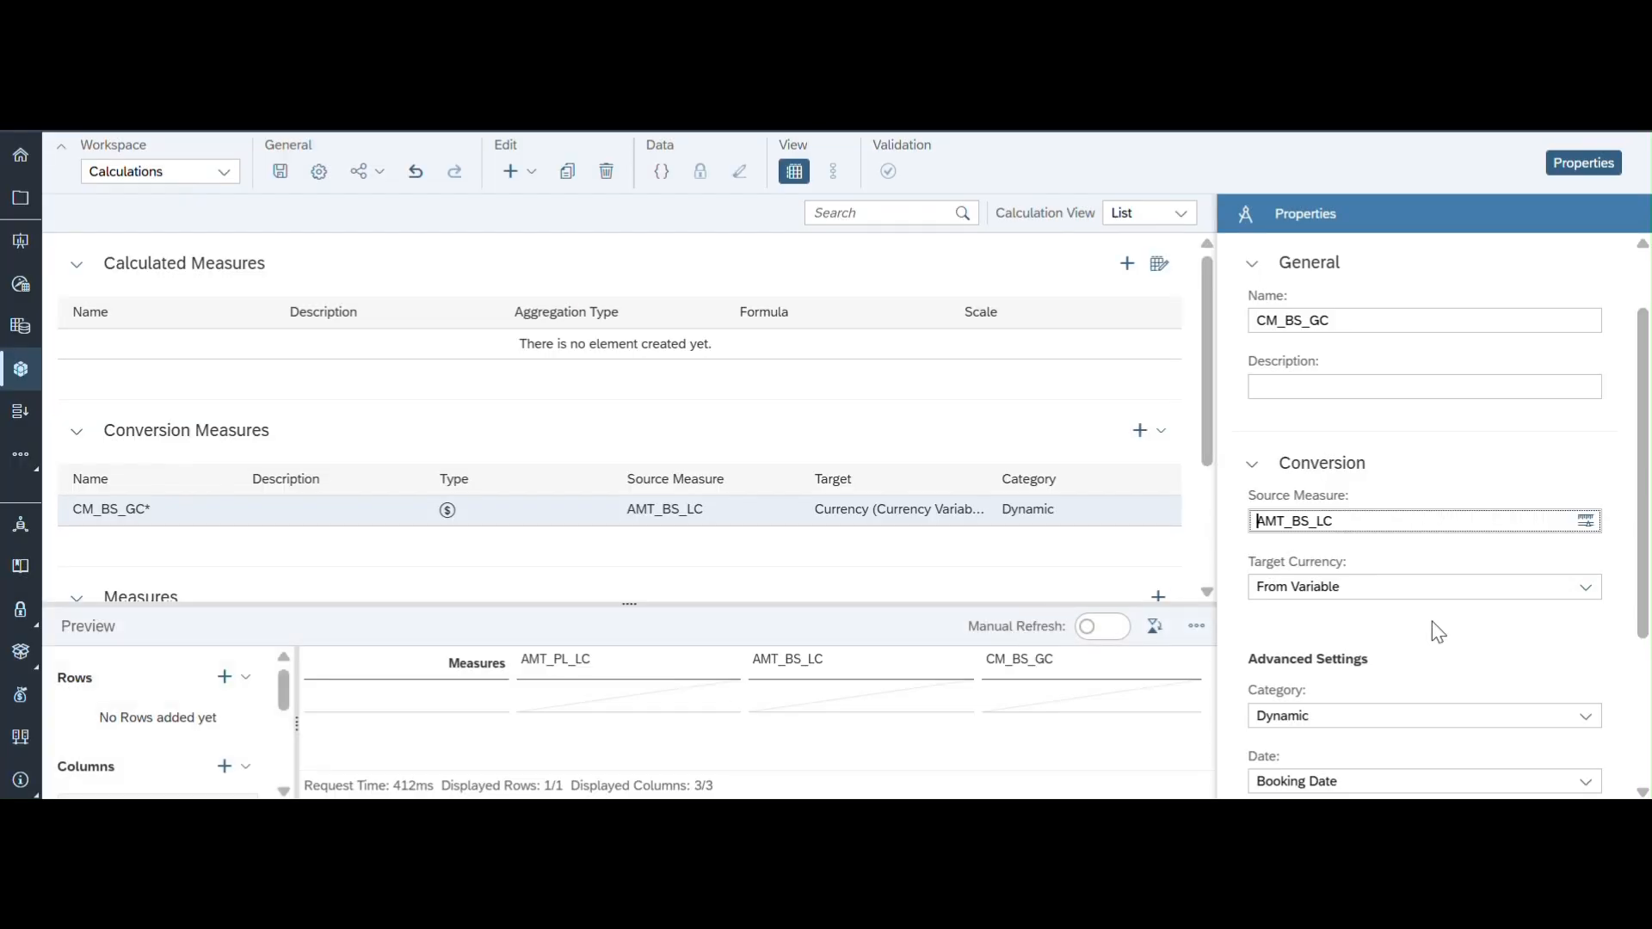
Step: Give CM_BS_GC a fixed target currency of EUR
left_click(1586, 588)
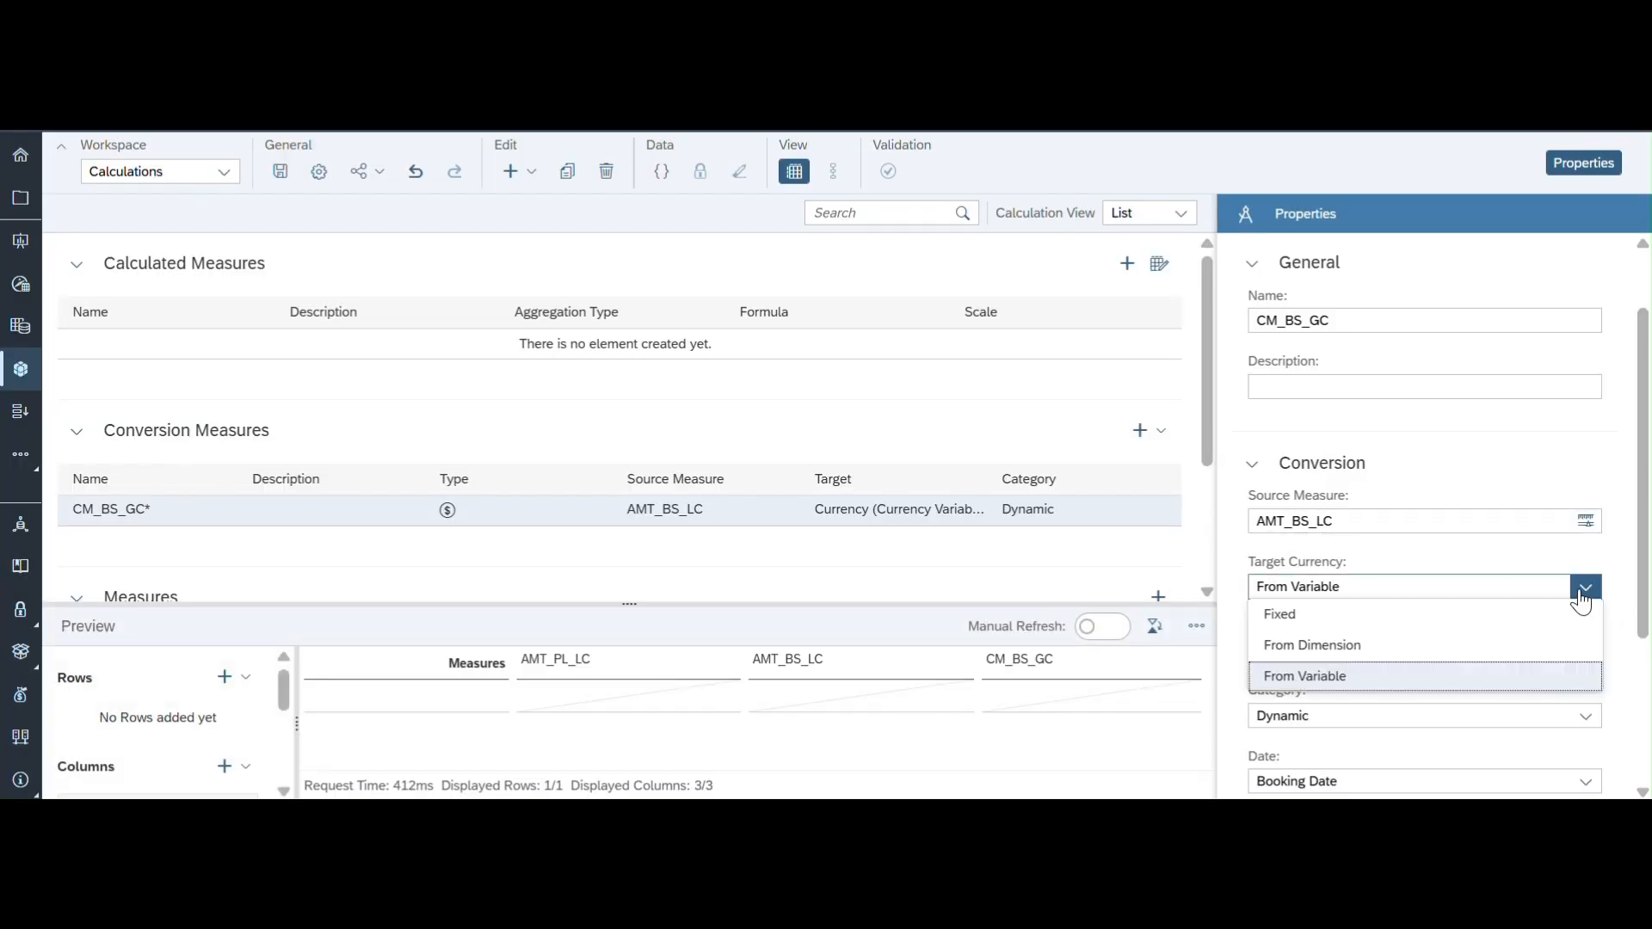
left_click(1288, 617)
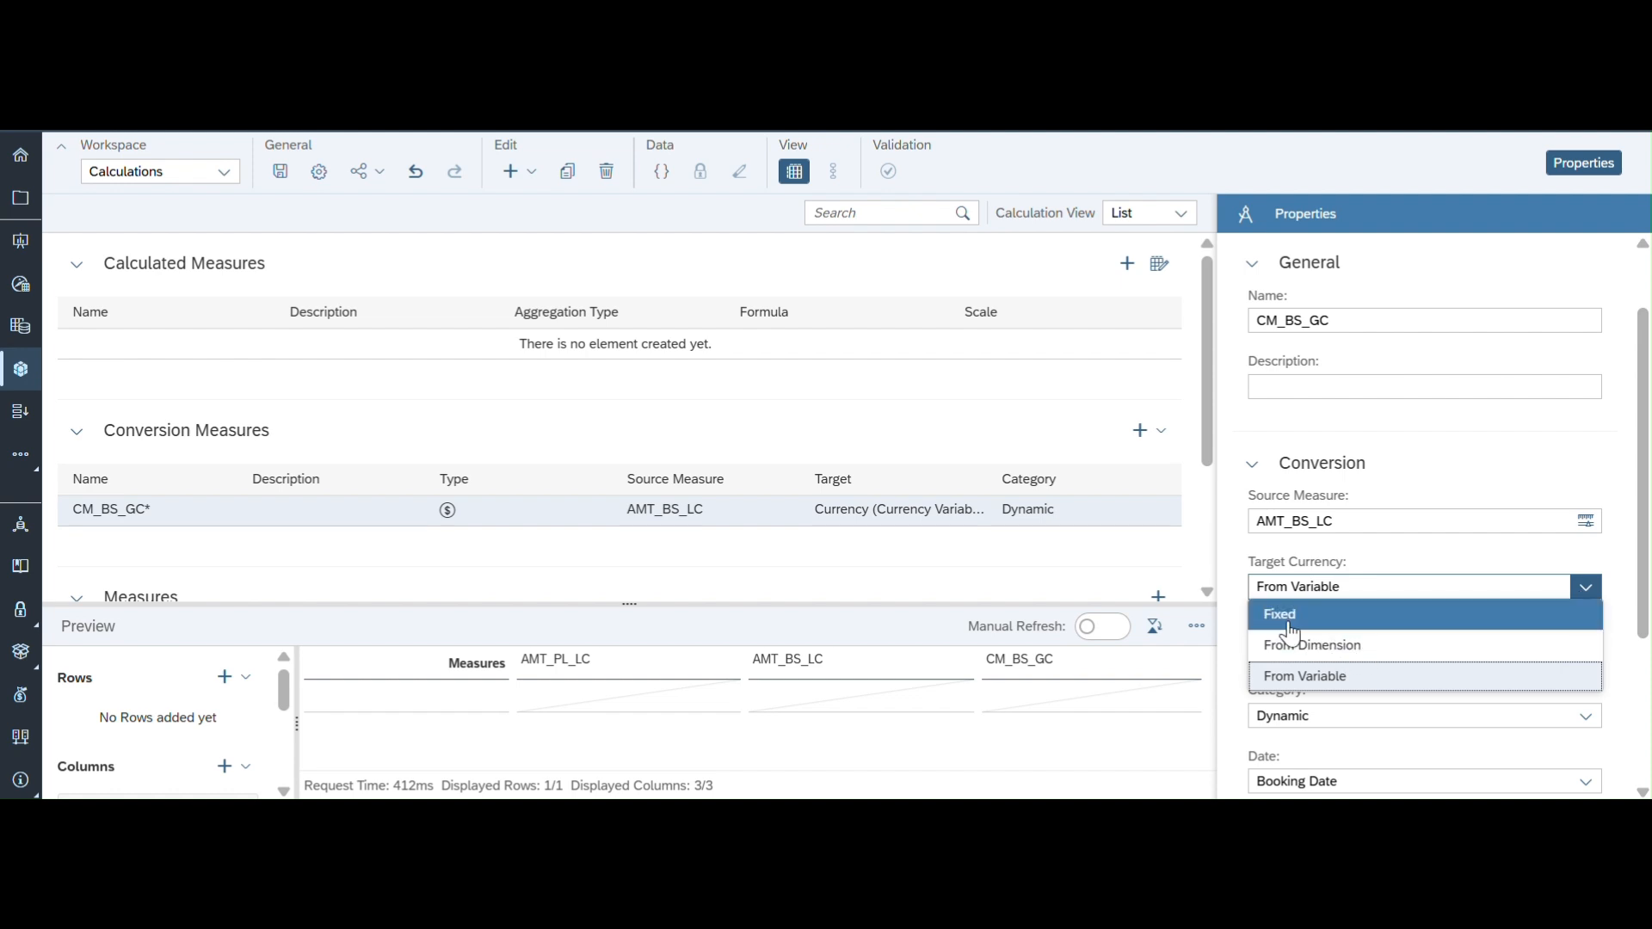
left_click(1497, 586)
key("BackSpace")
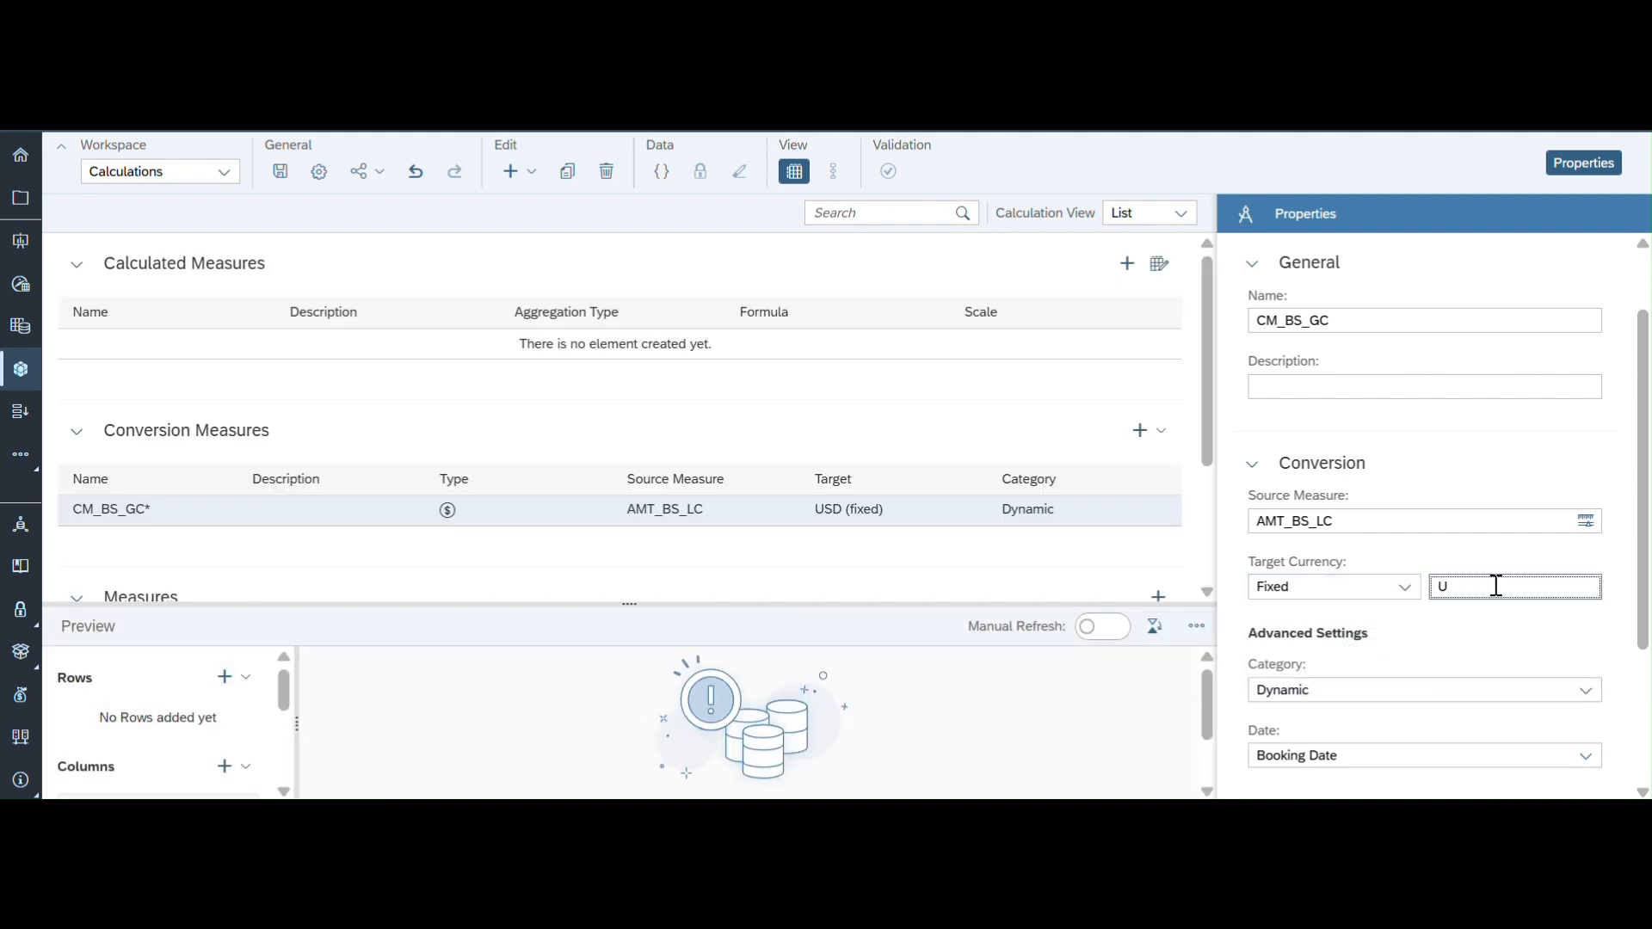
key("BackSpace")
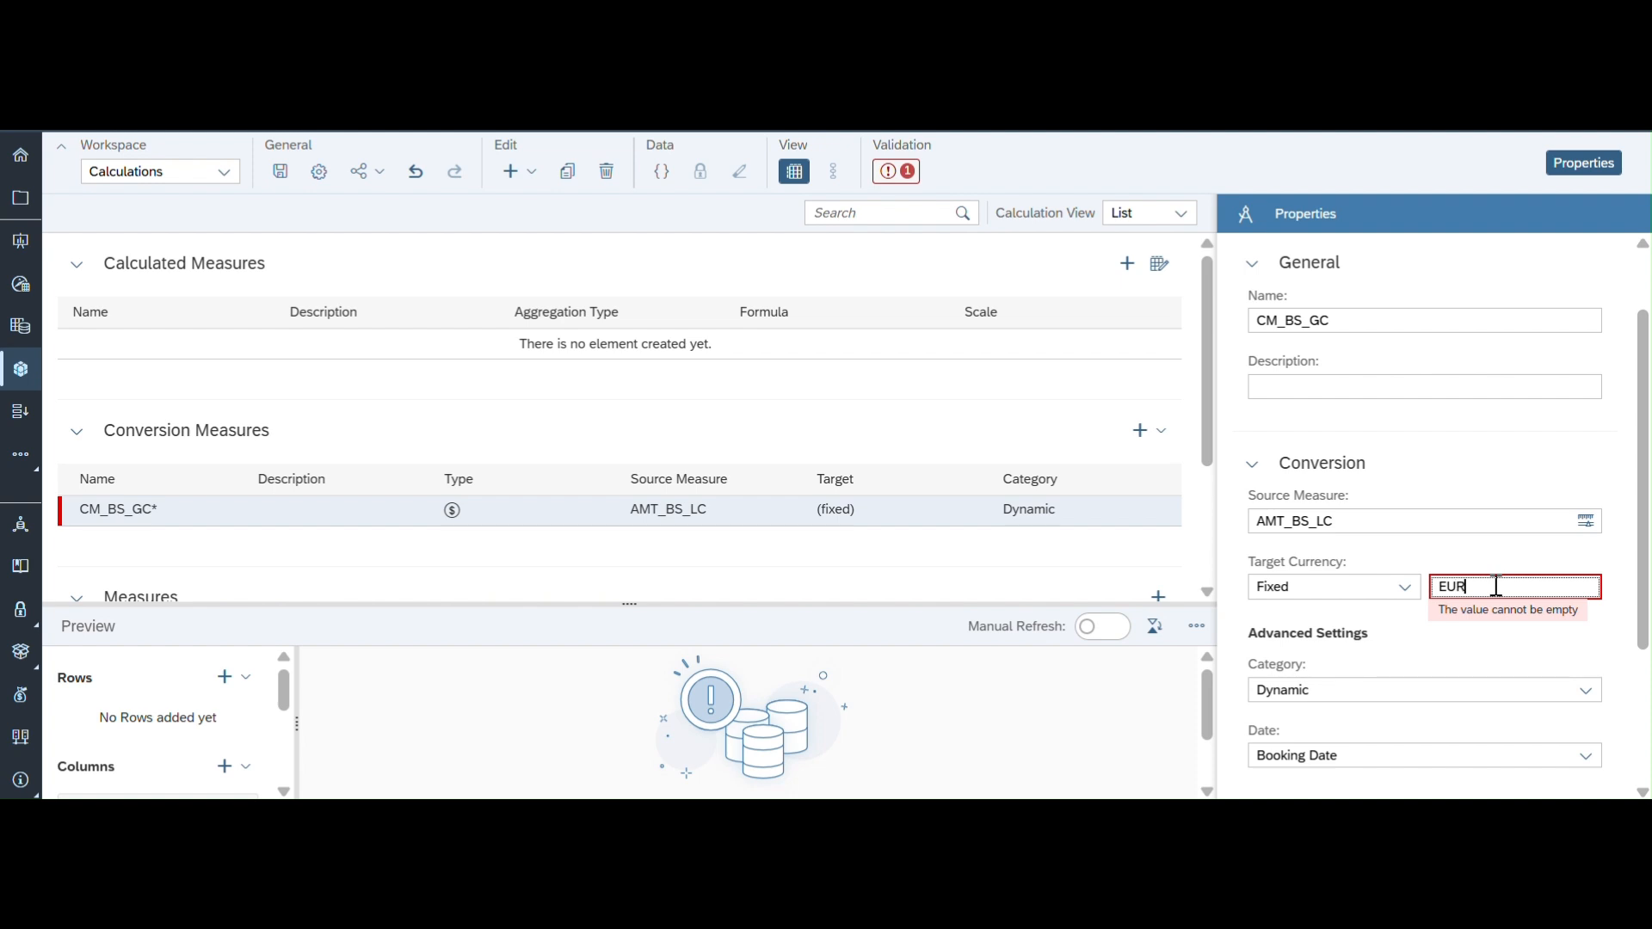
type("EUR")
Step: Choose Booking Date as the conversion date and Dynamic as the category for CM_BS_GC
scroll(1481, 547, "down", 2)
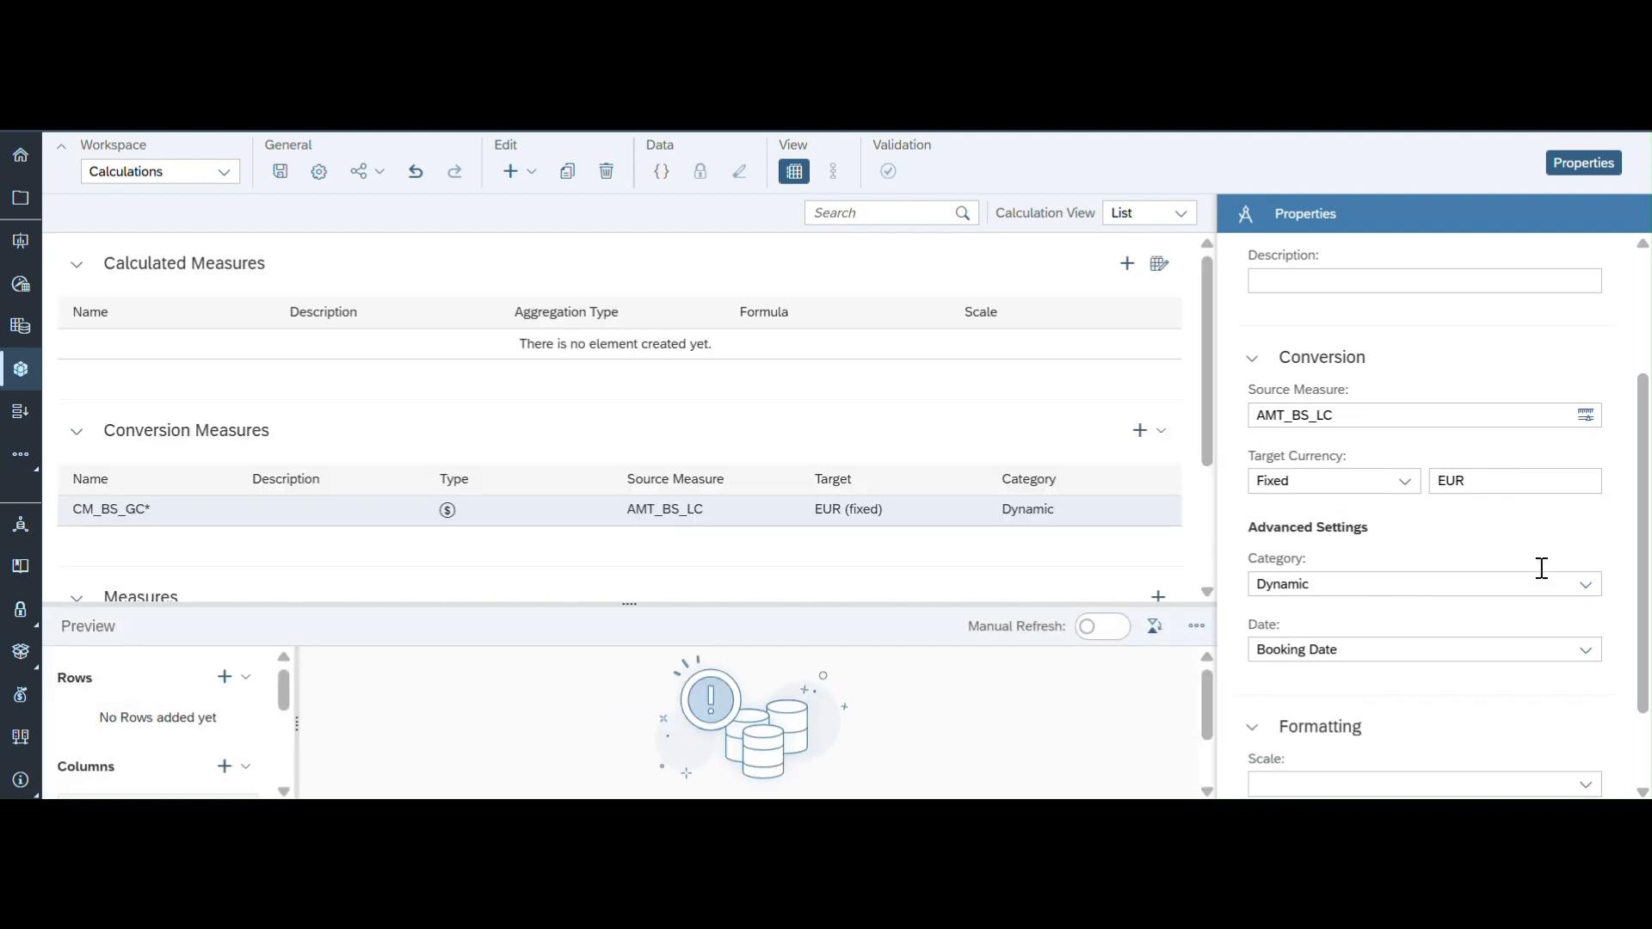
scroll(1584, 576, "down", 2)
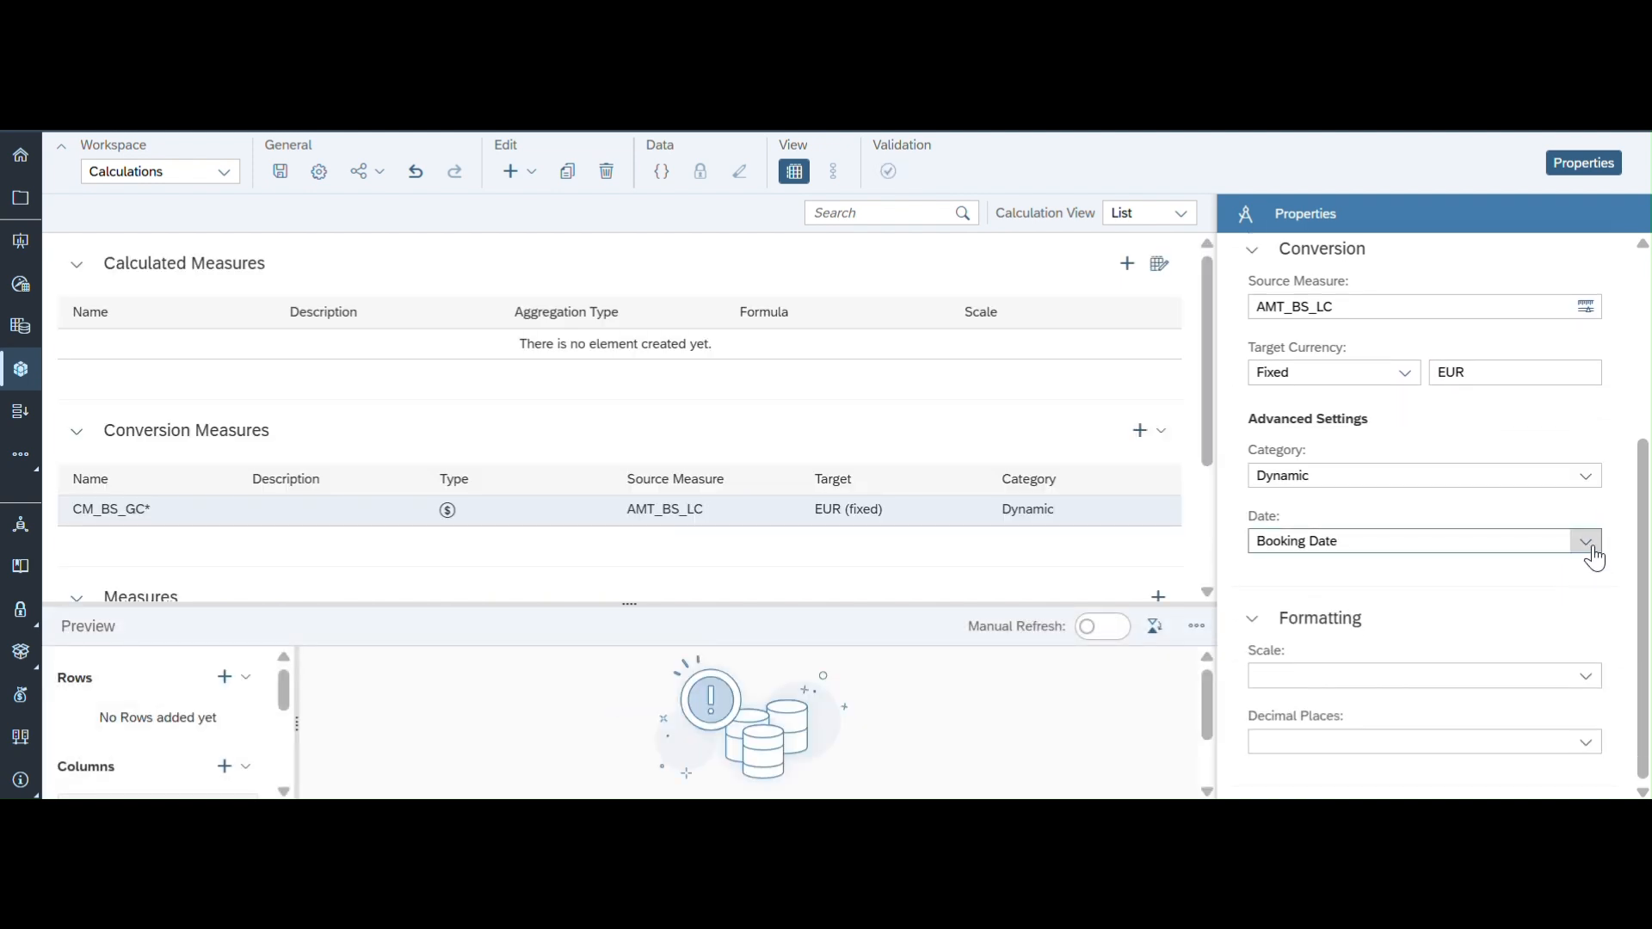
left_click(1588, 542)
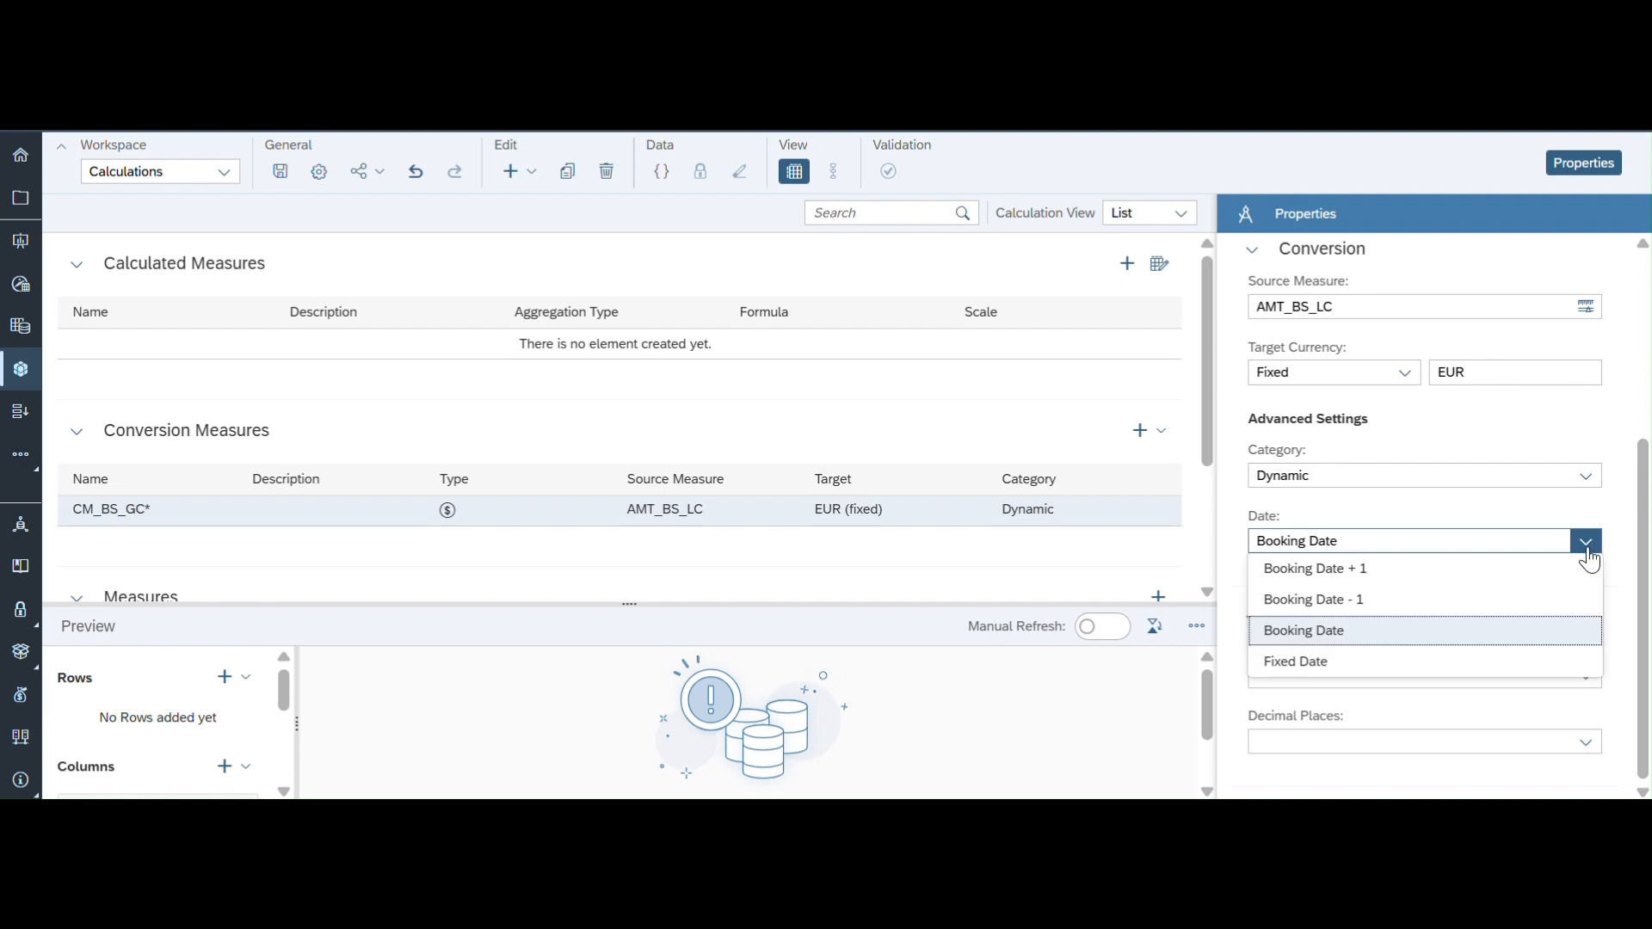
left_click(1464, 635)
left_click(1587, 479)
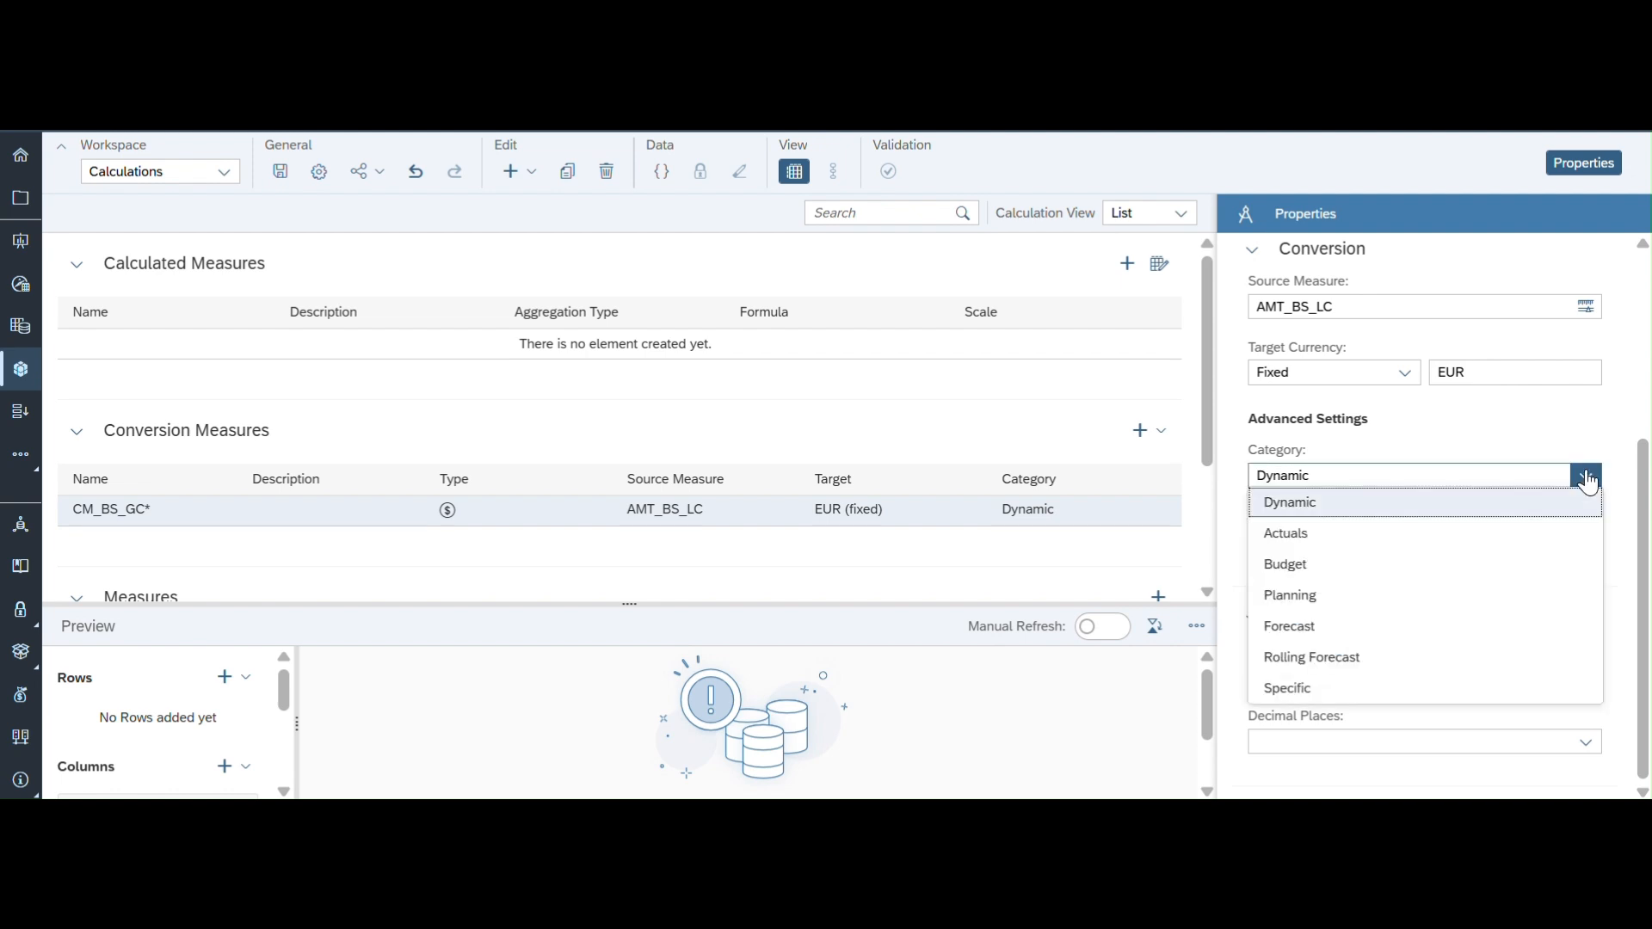
left_click(1293, 508)
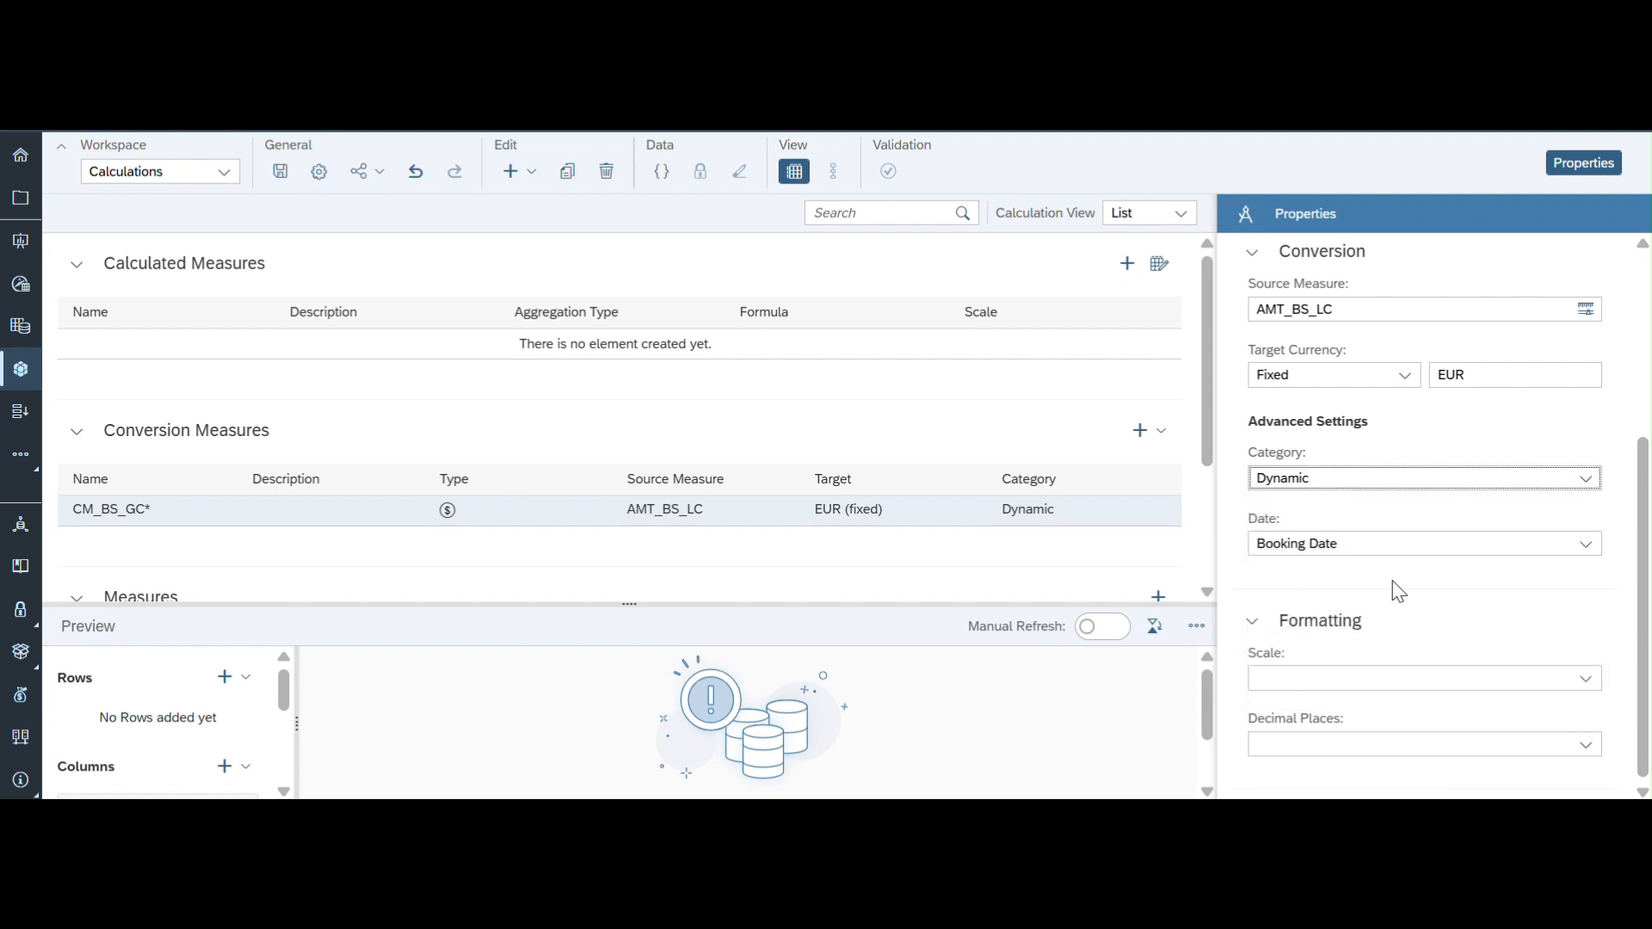
scroll(1396, 587, "up", 3)
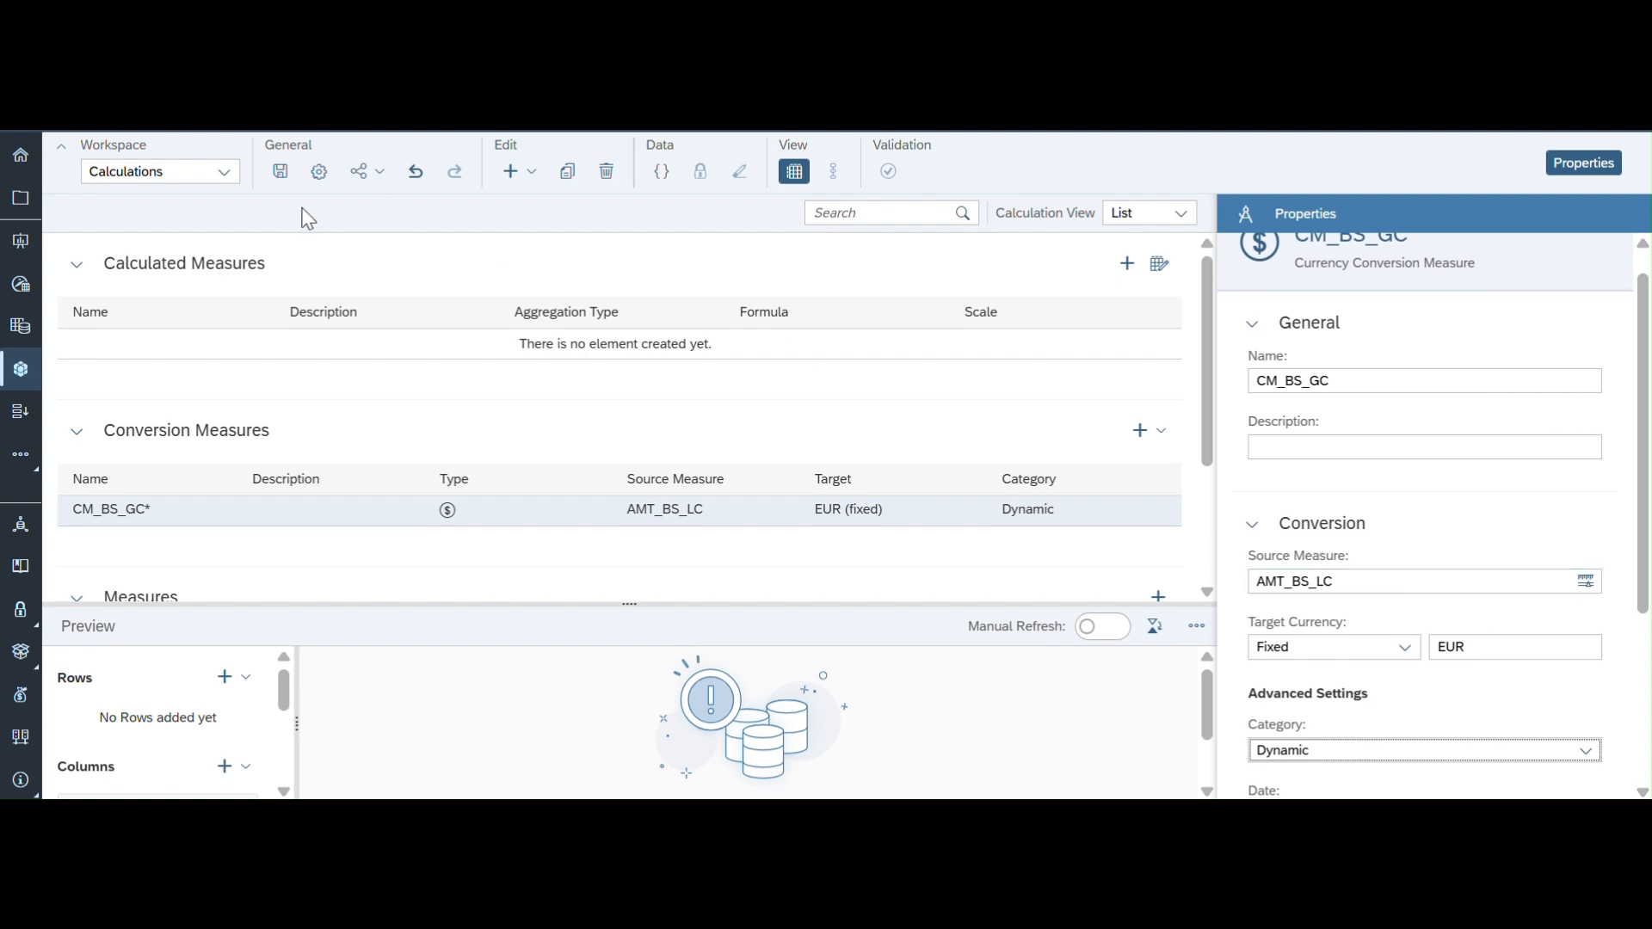
Step: Save the model with the new conversion measure and switch to the Model Structure workspace
left_click(278, 171)
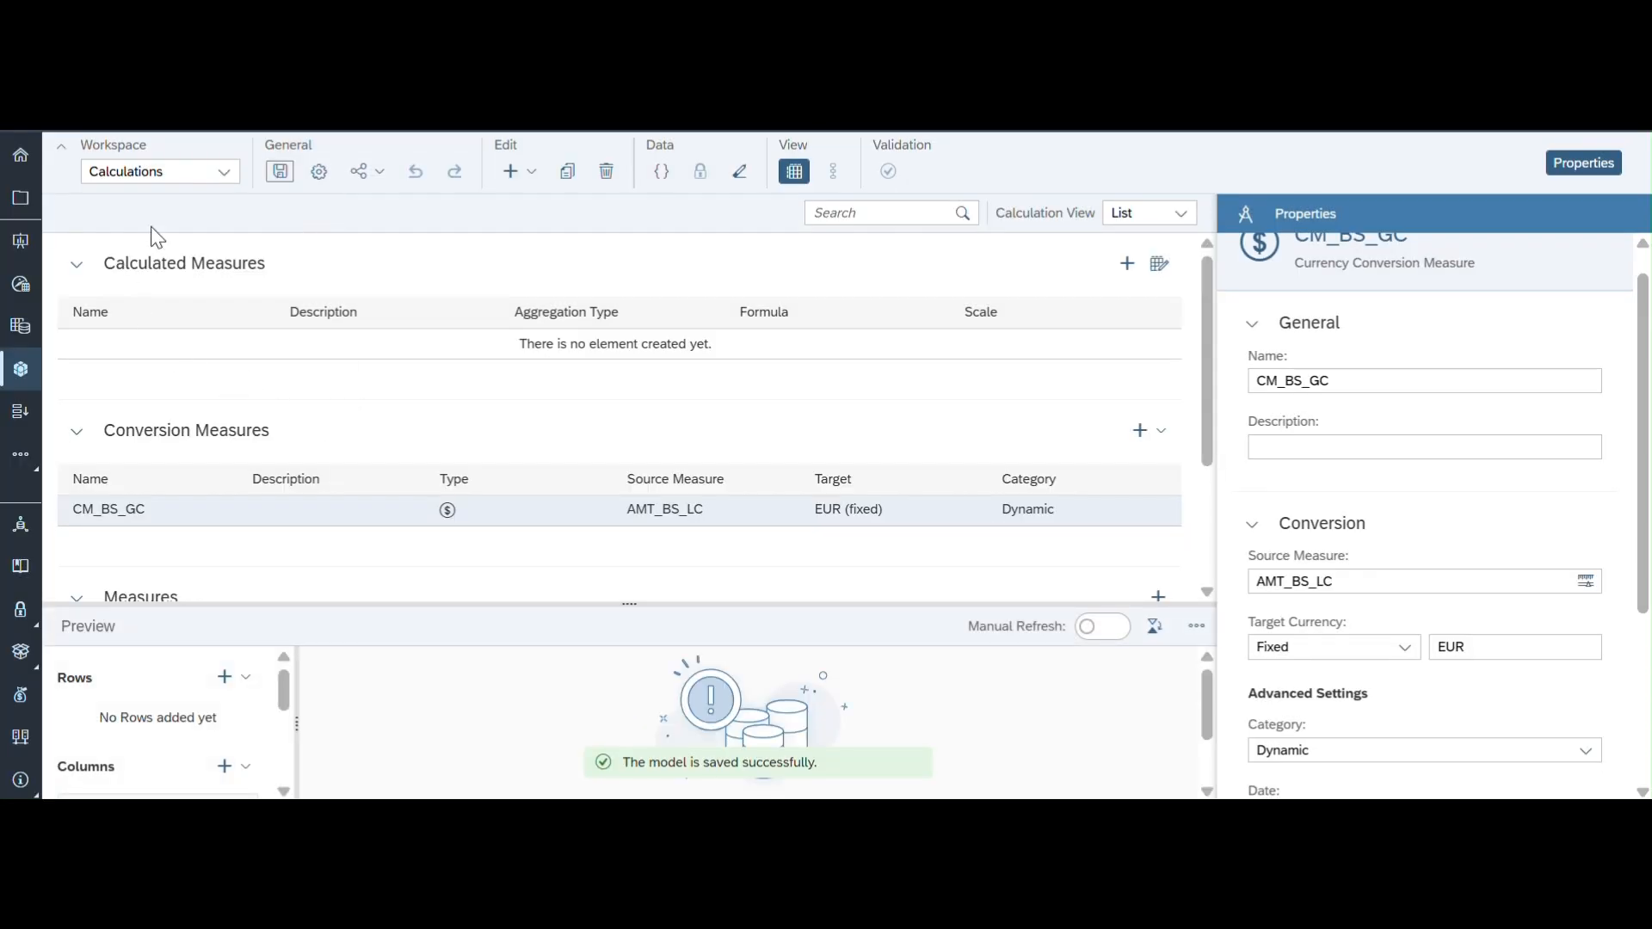
left_click(223, 171)
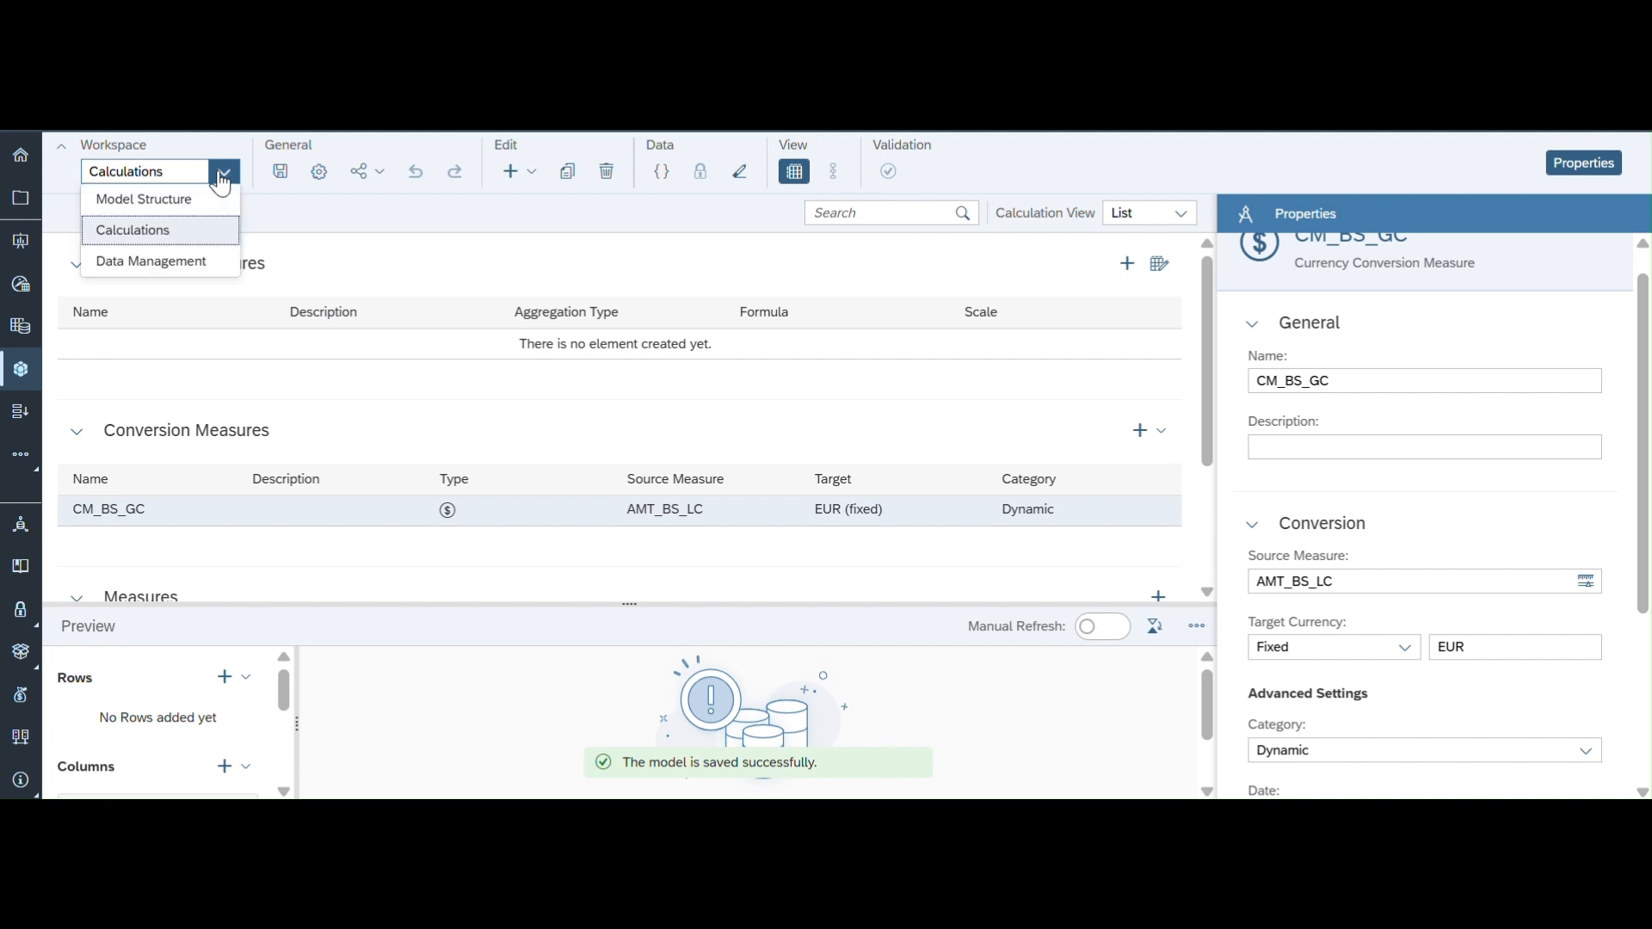
left_click(172, 204)
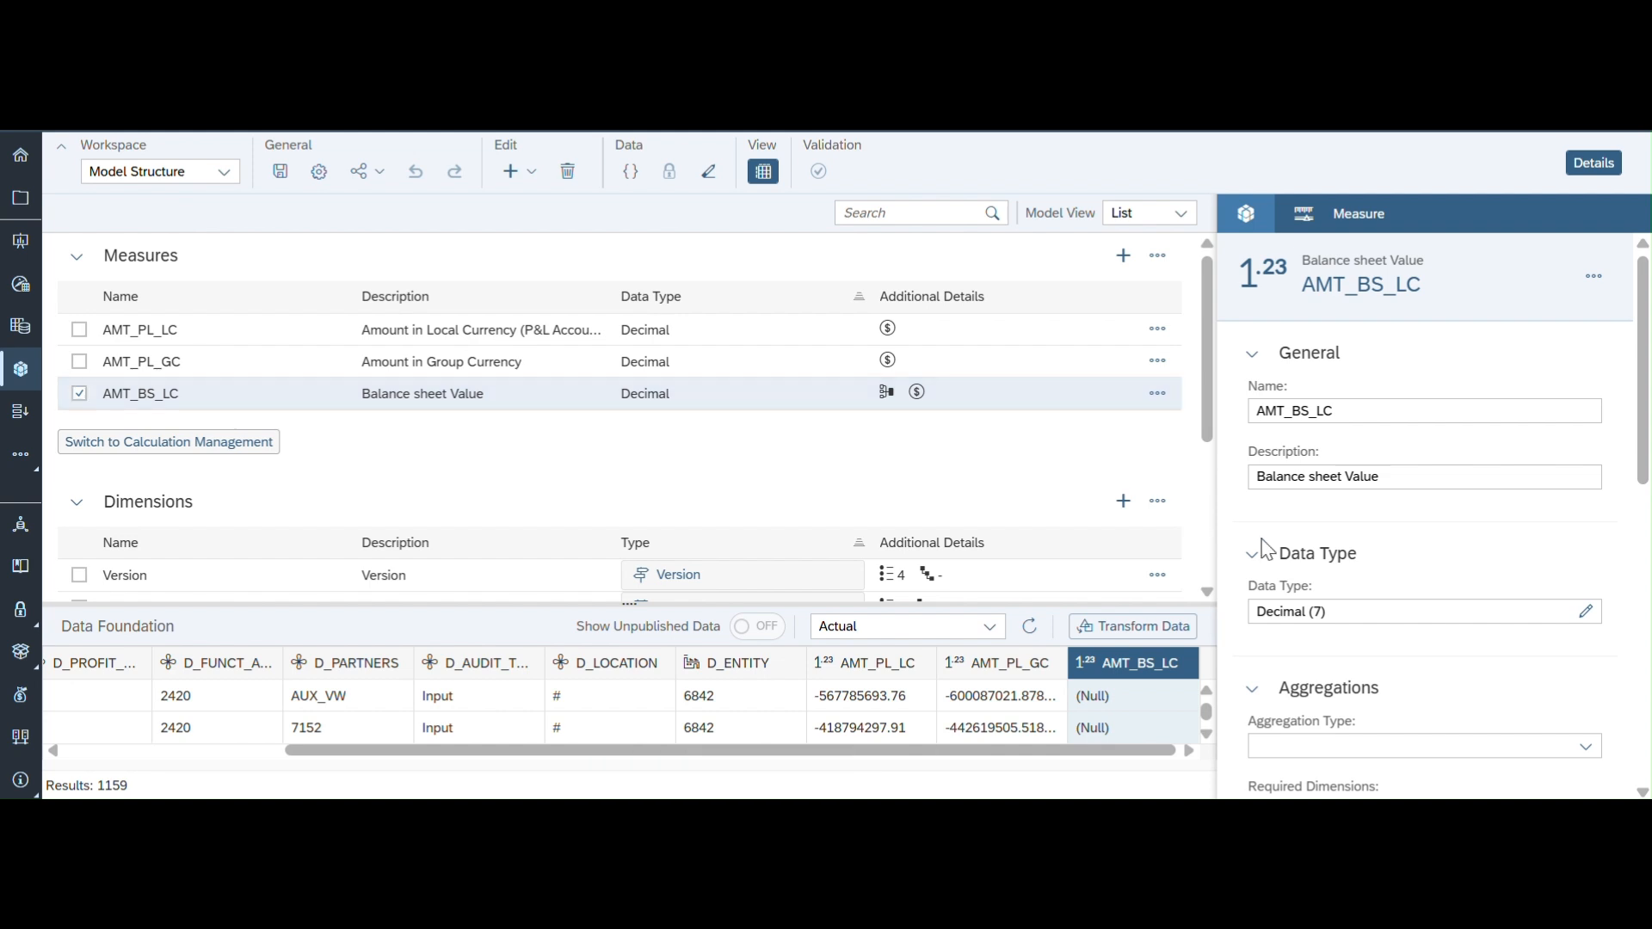
Step: Choose Closing as the rate type in the Units & Currencies settings of AMT_BS_LC
scroll(1388, 626, "down", 3)
scroll(1388, 628, "down", 6)
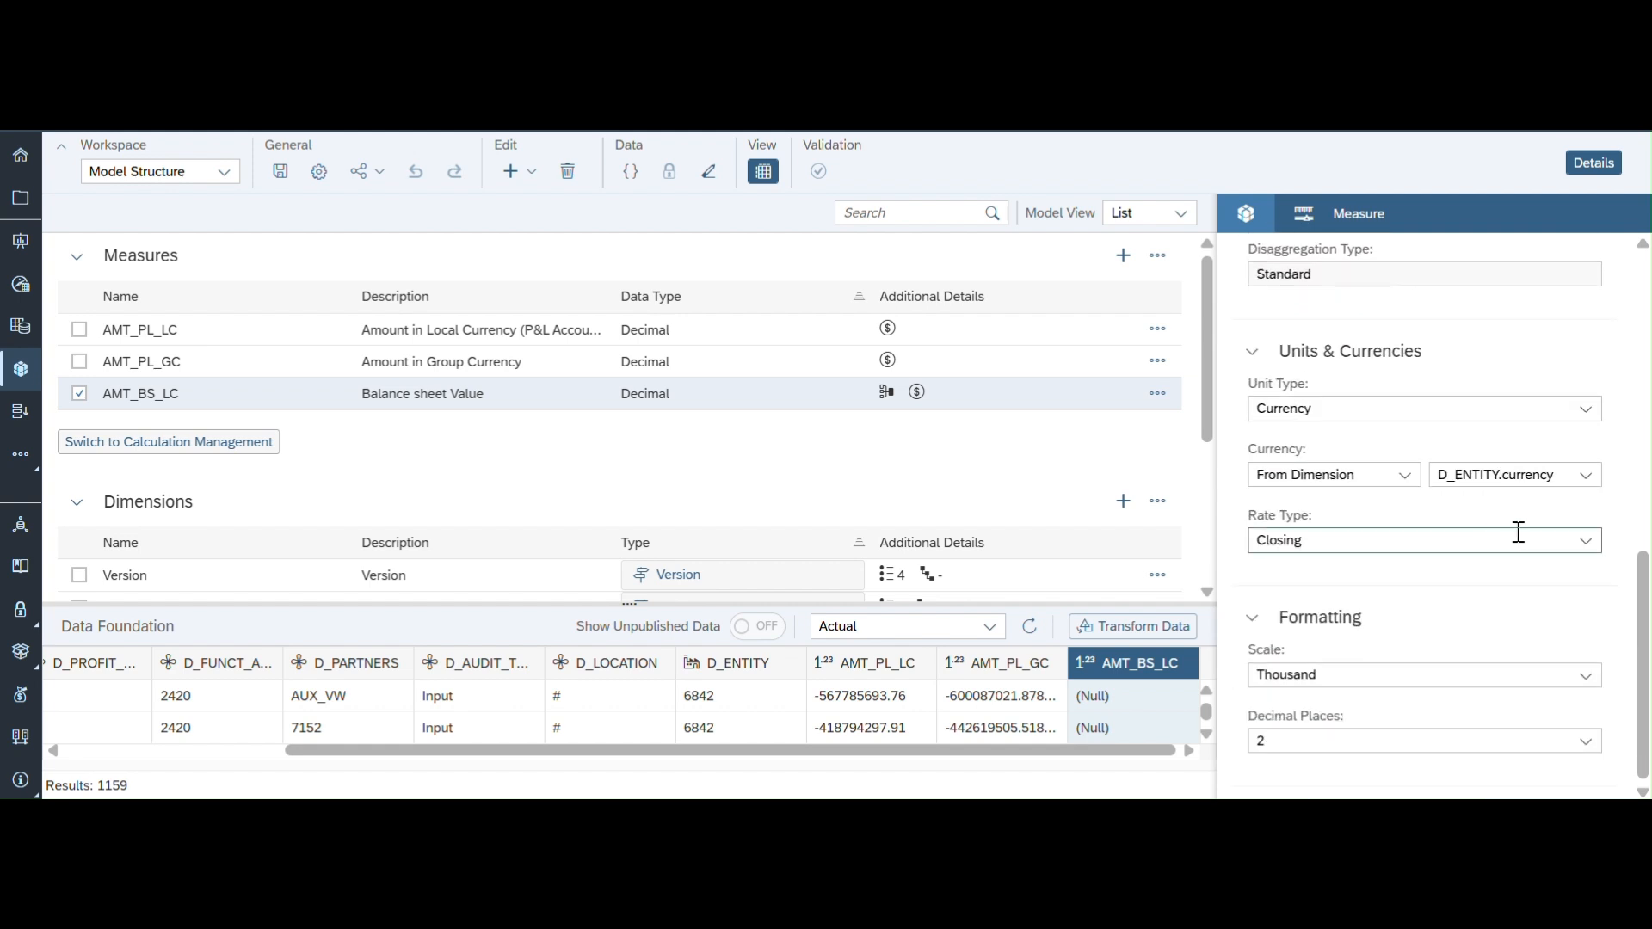
left_click(1586, 540)
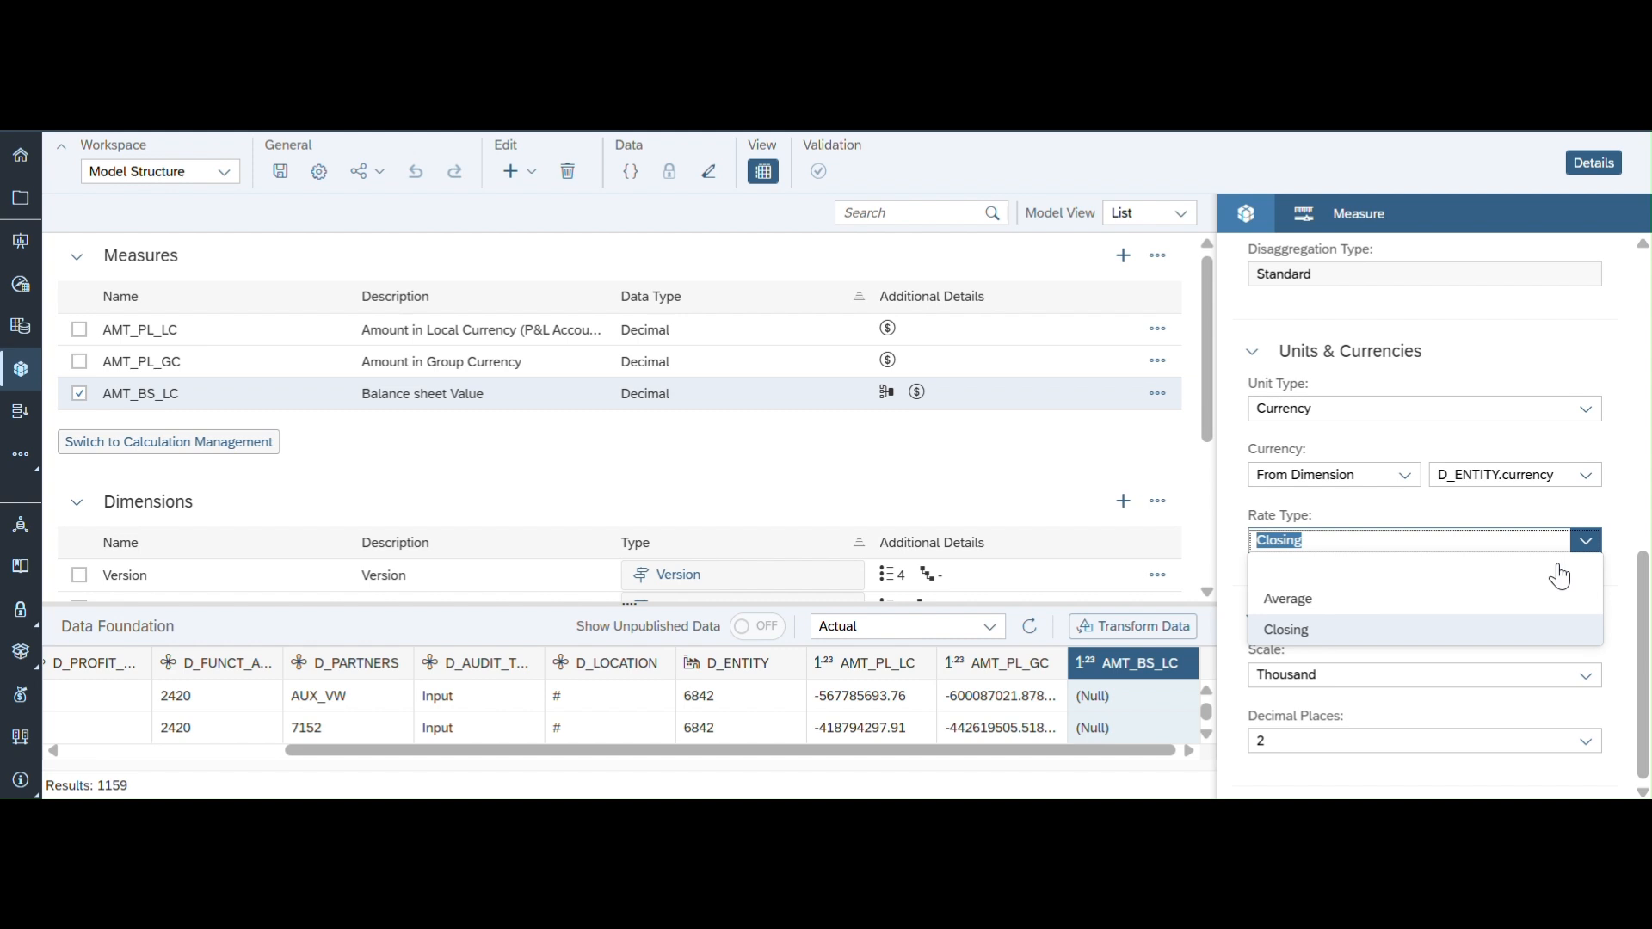
left_click(1328, 632)
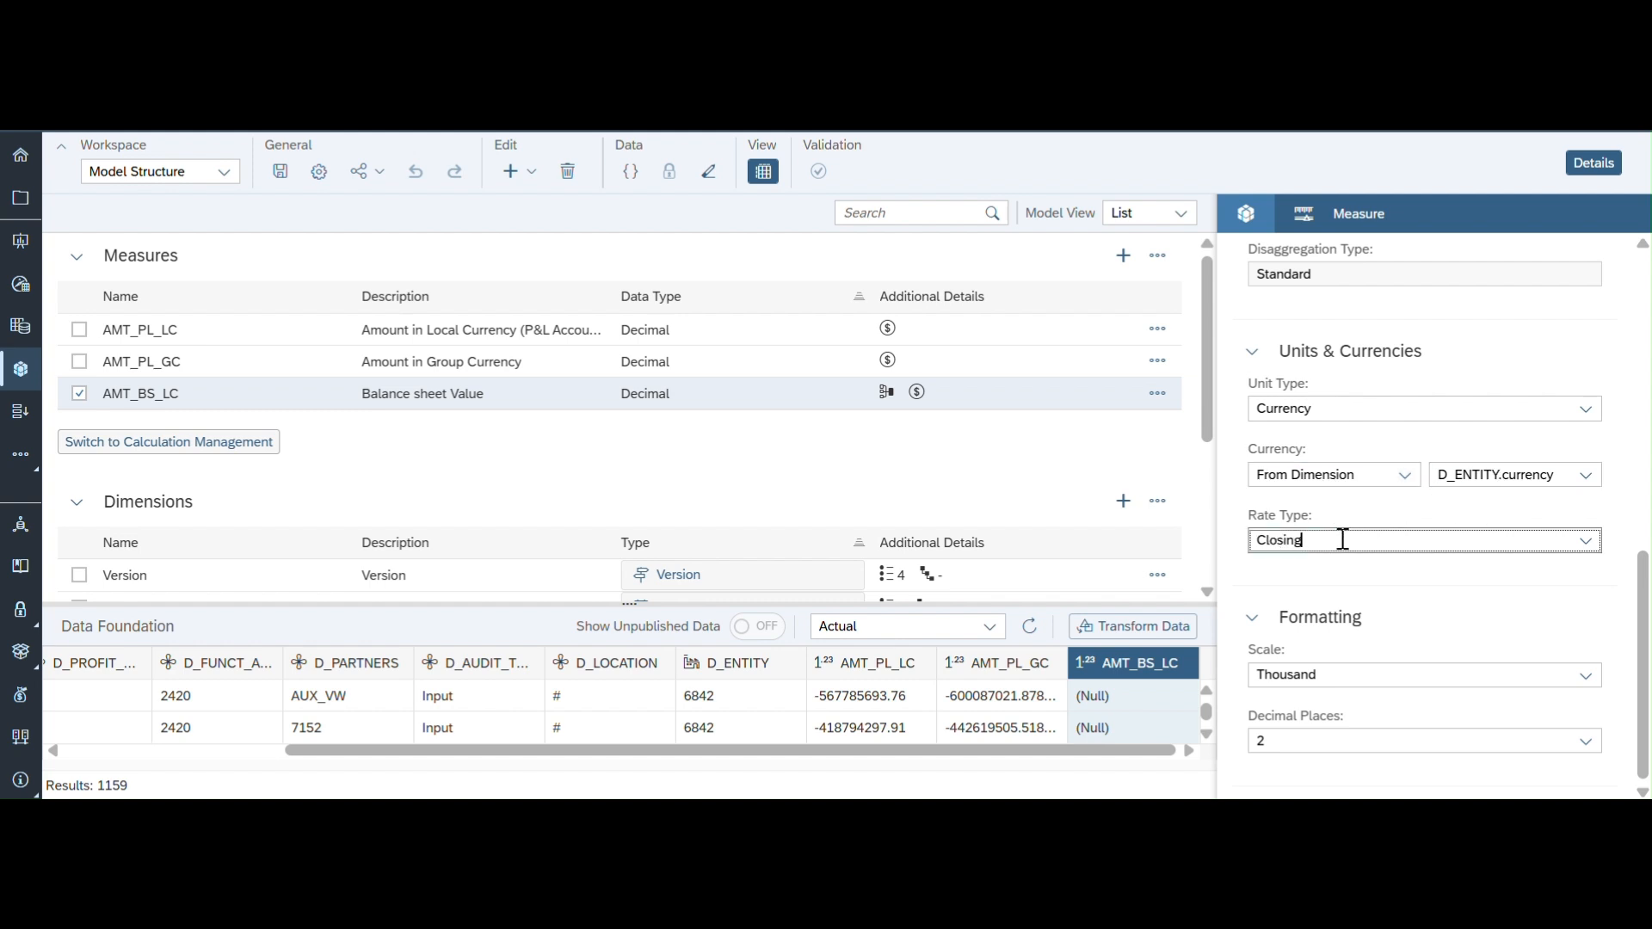
Step: Check the rate type in the Units & Currencies settings of AMT_PL_LC and save the model
left_click(345, 398)
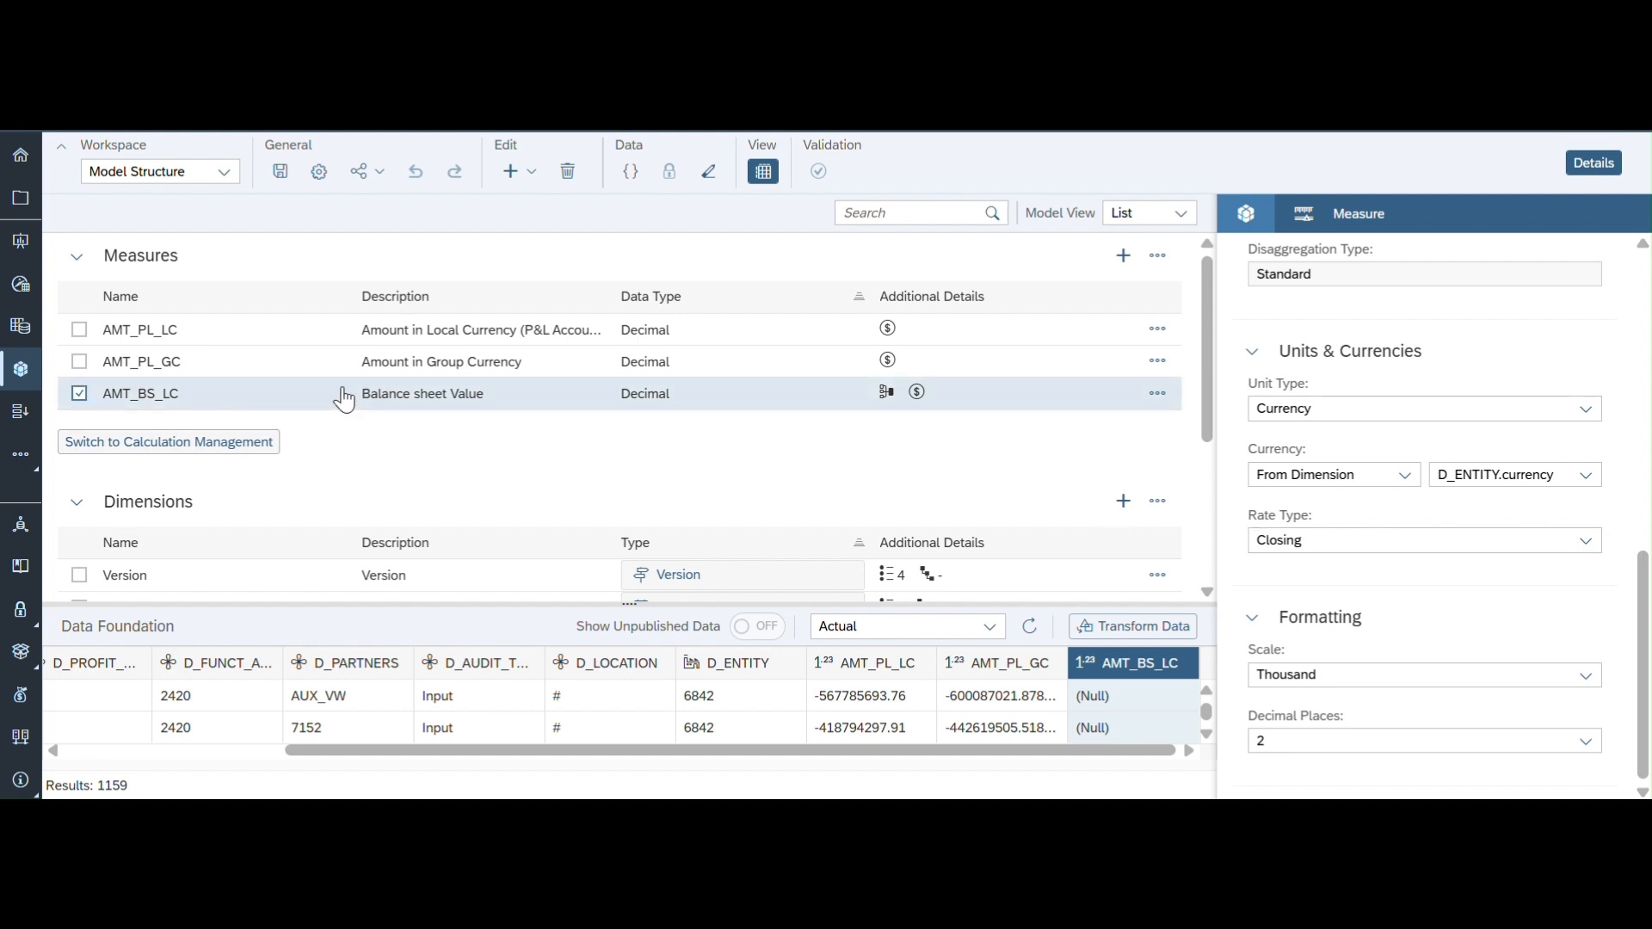
left_click(282, 334)
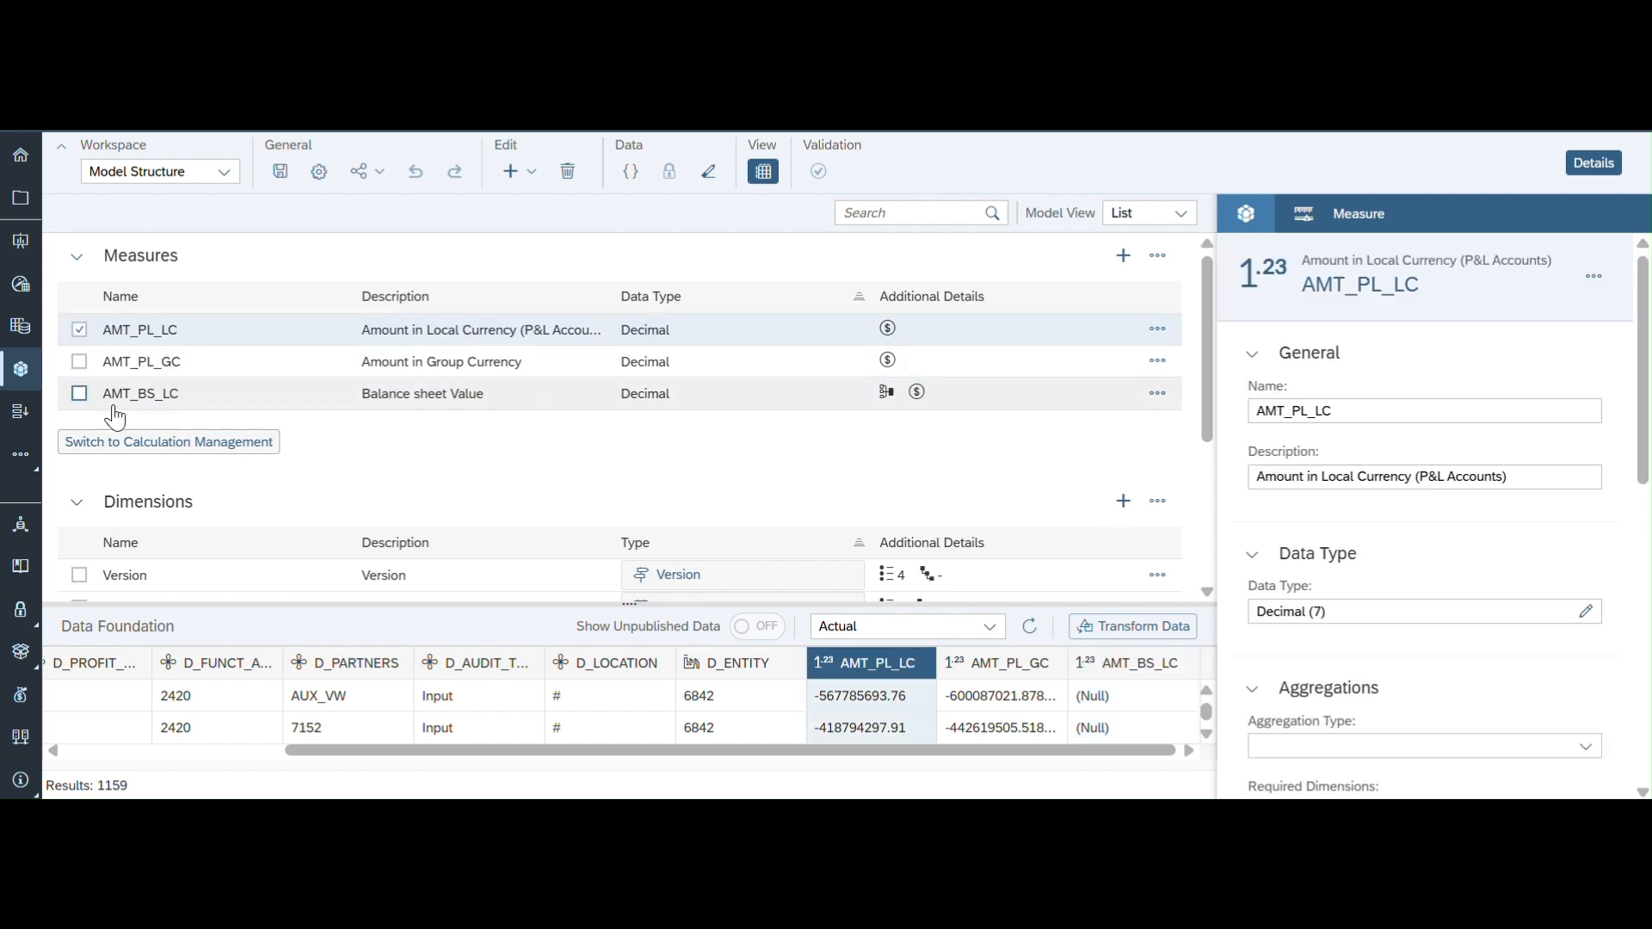
scroll(1514, 654, "down", 4)
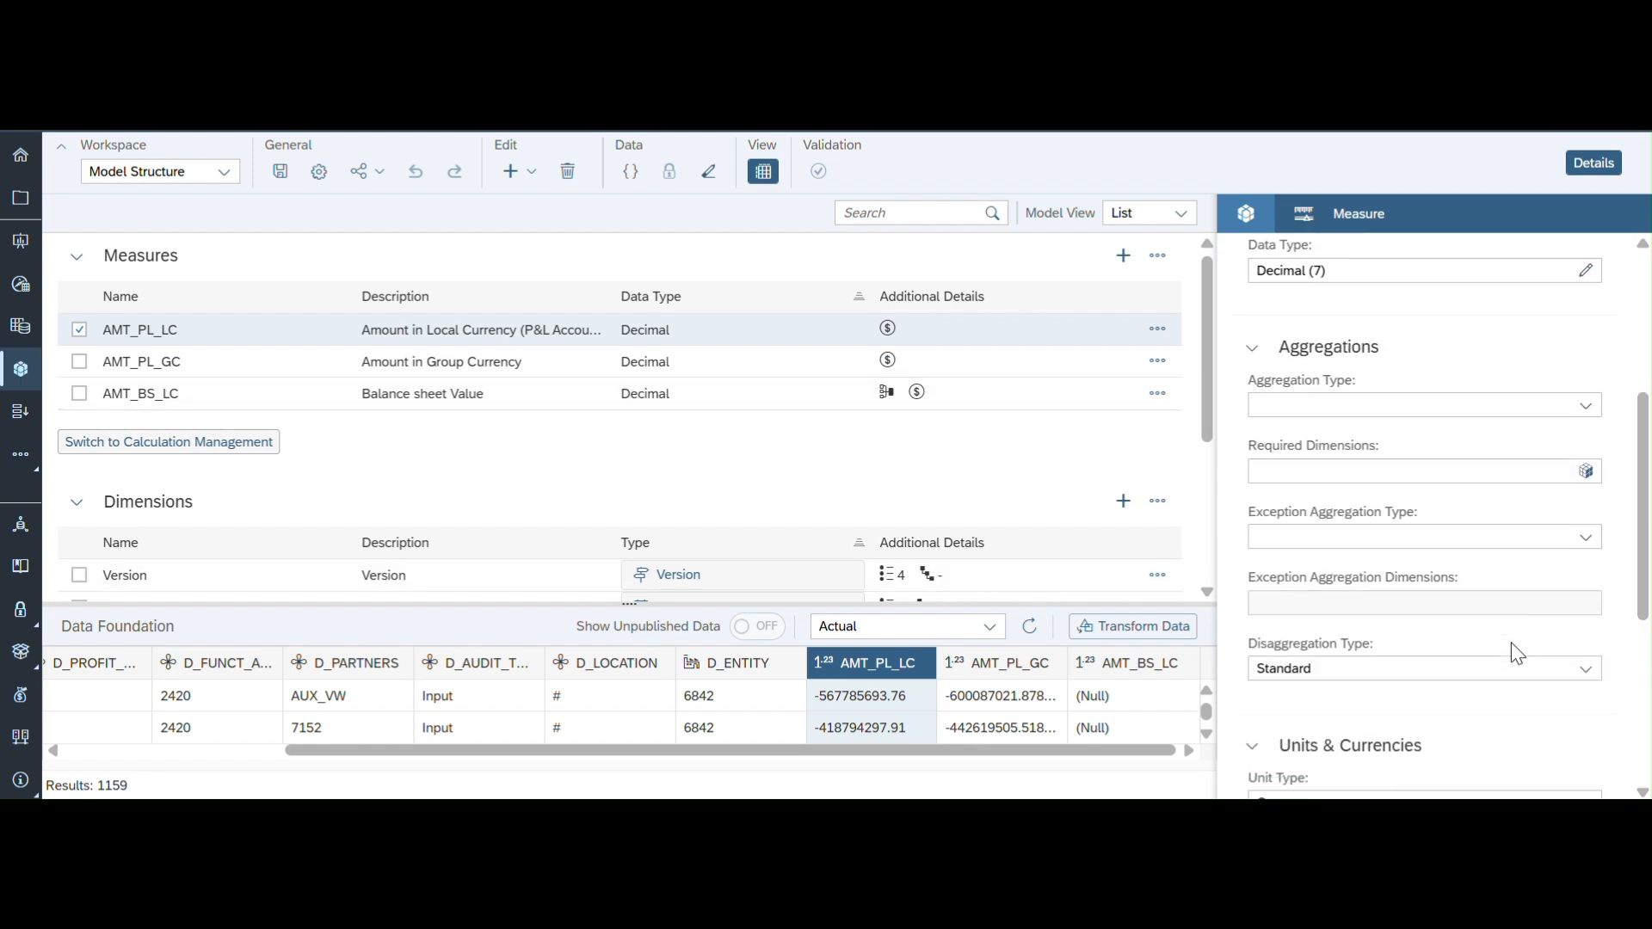
scroll(1514, 651, "down", 5)
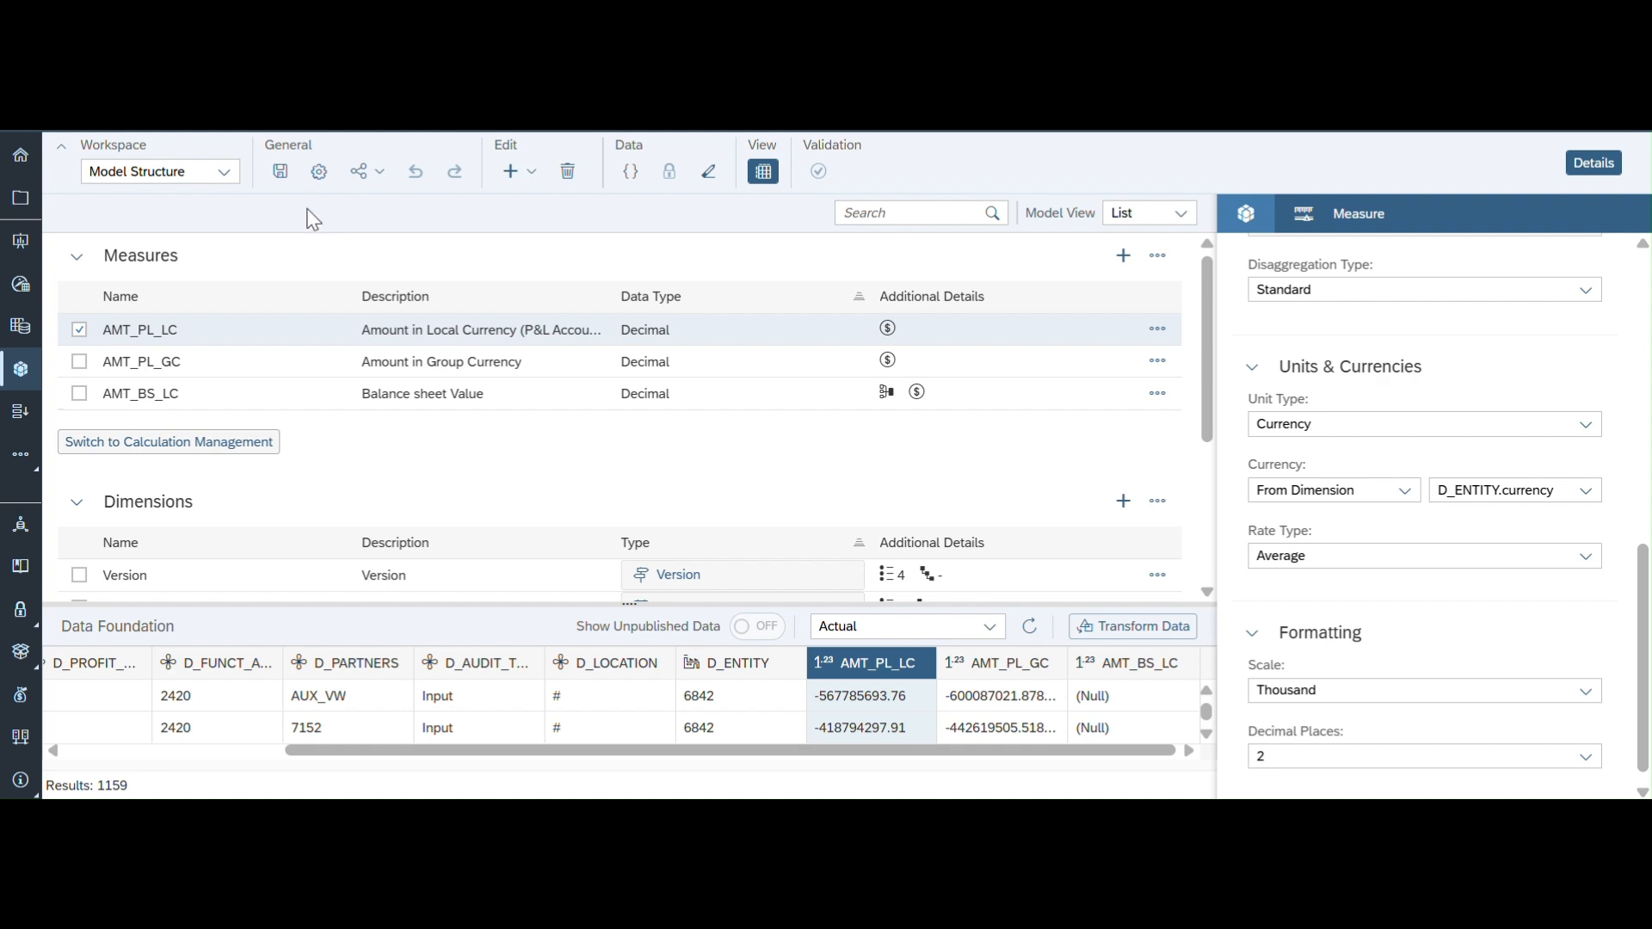
left_click(280, 172)
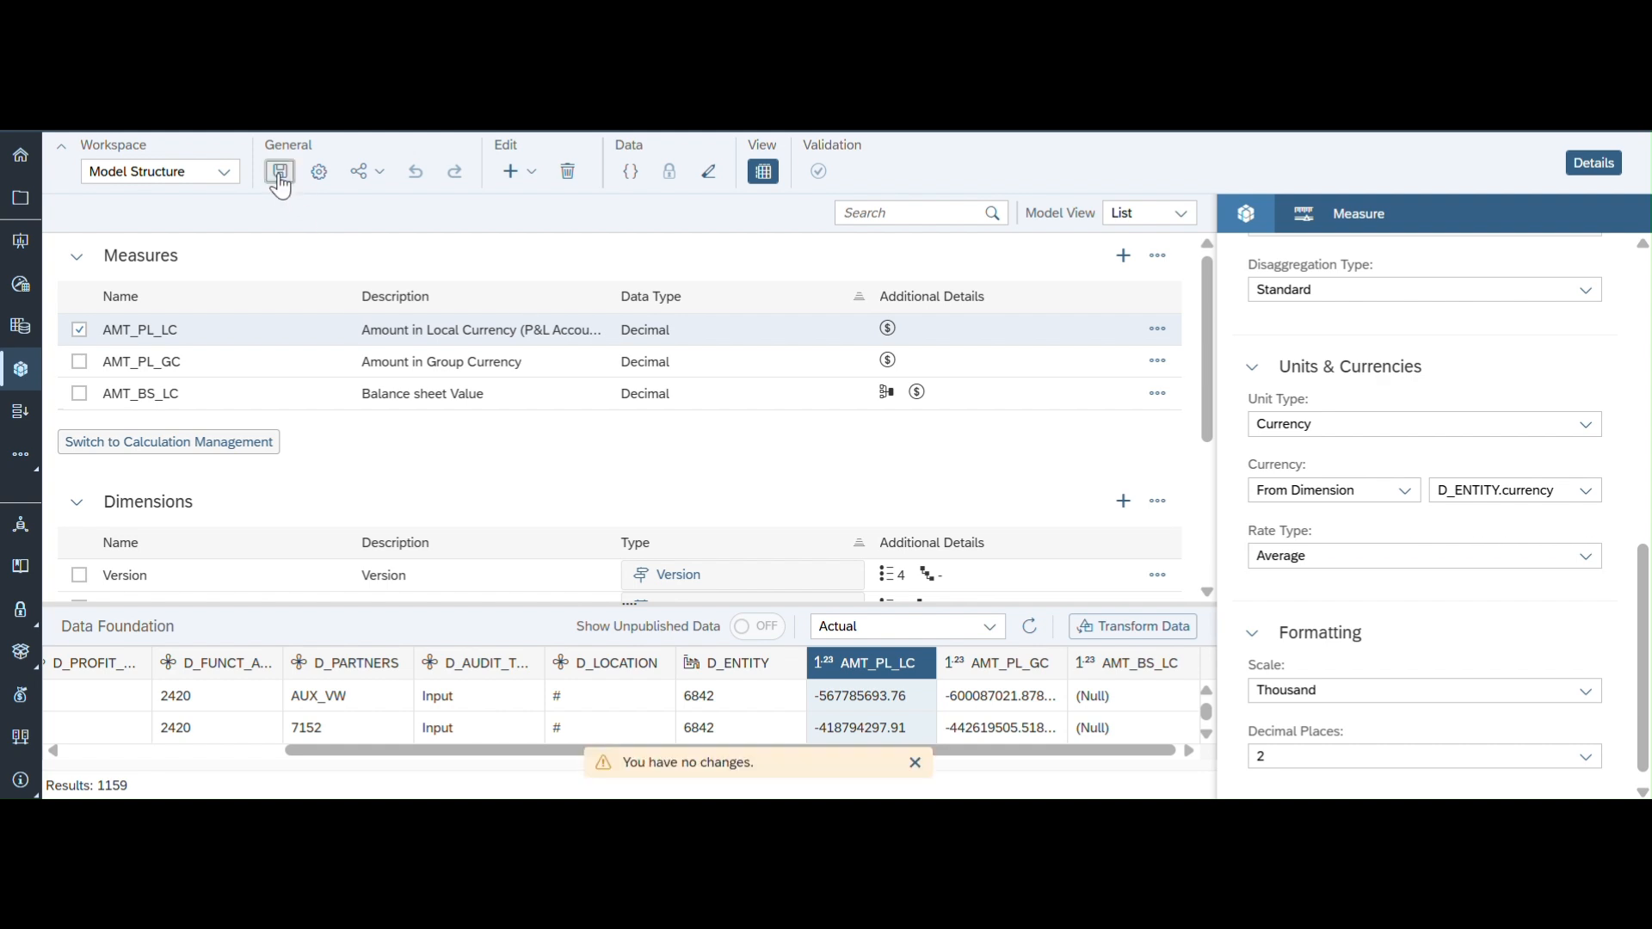
left_click(281, 171)
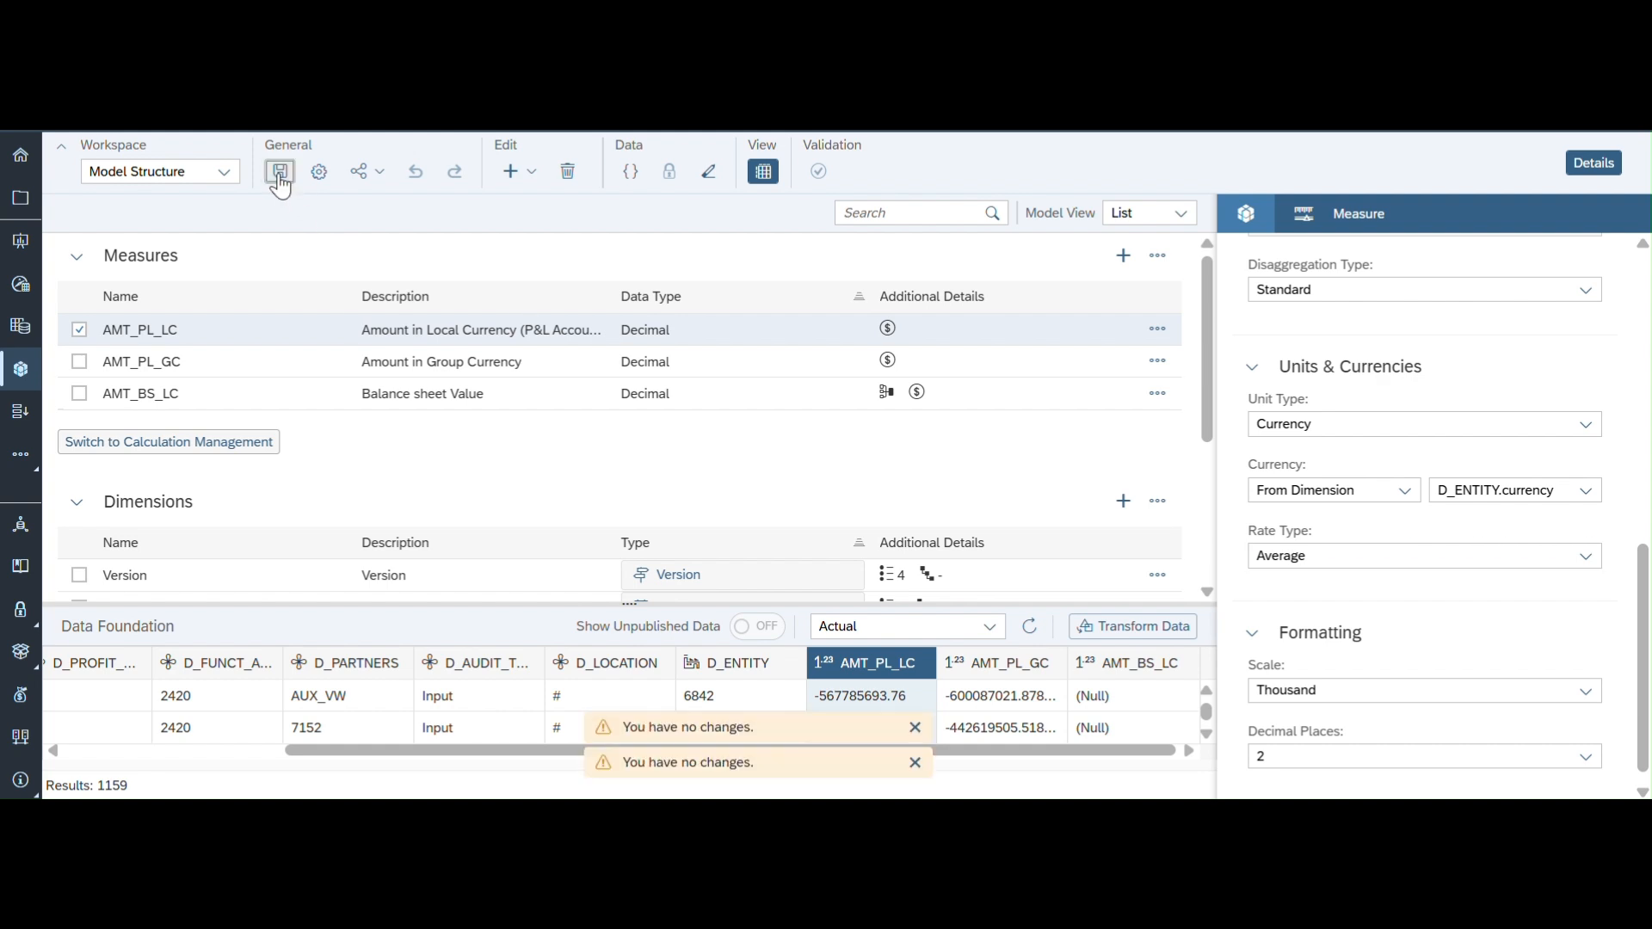
left_click(281, 173)
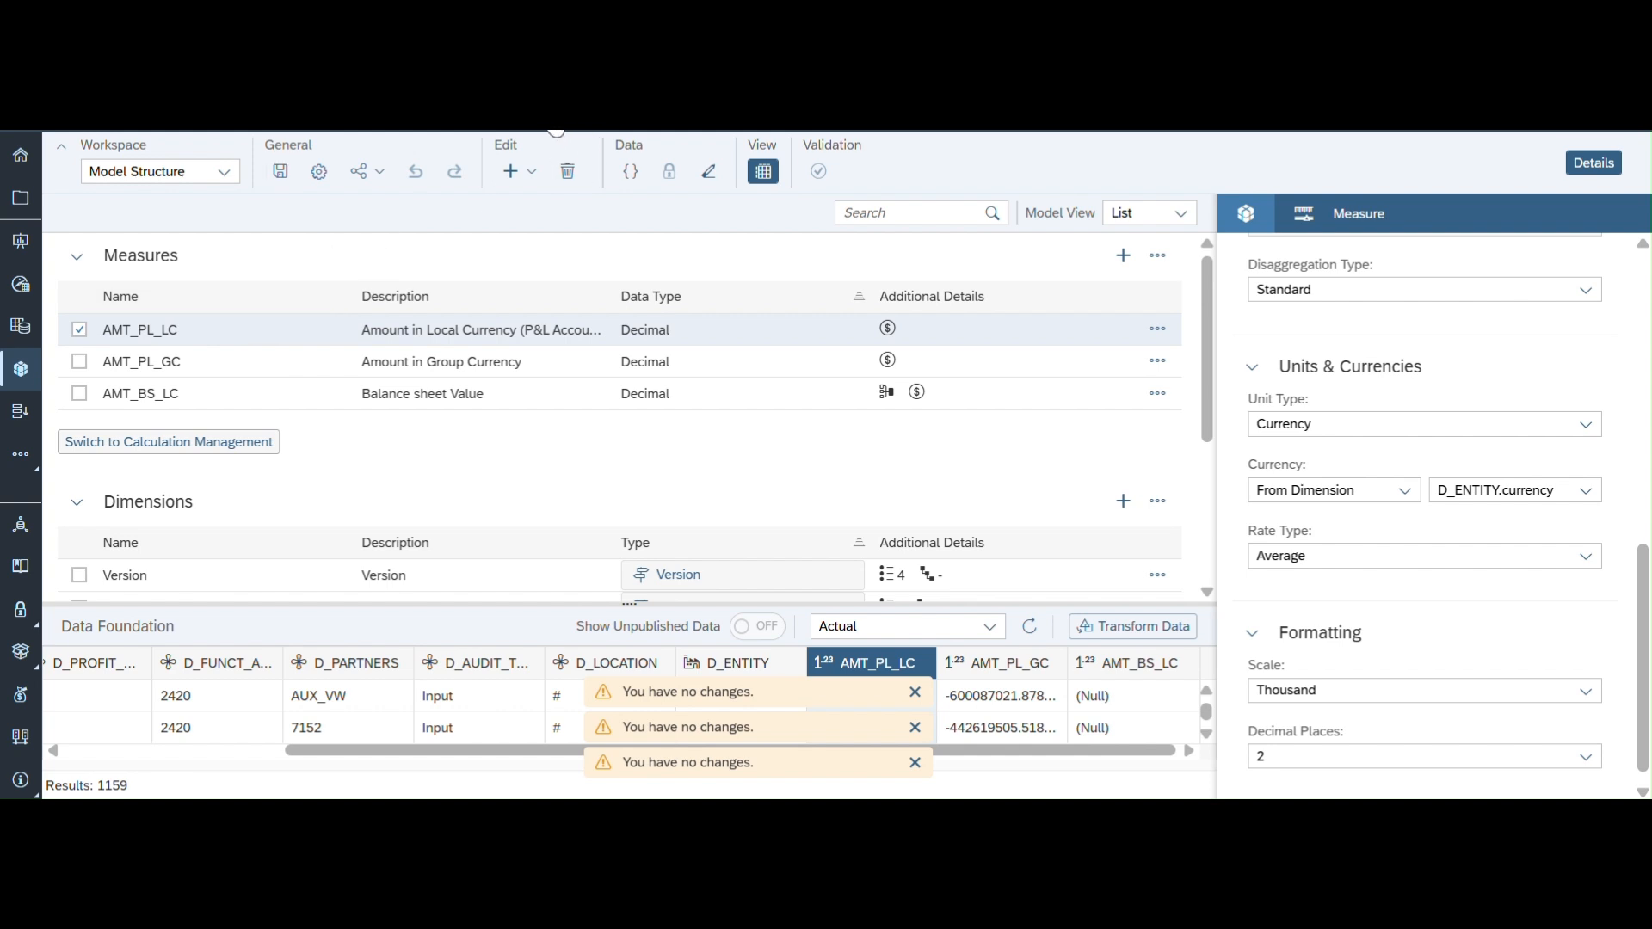
Step: Open the D_Currency conversion table from the Modeler's conversions and dismiss the leftover notifications
left_click(557, 112)
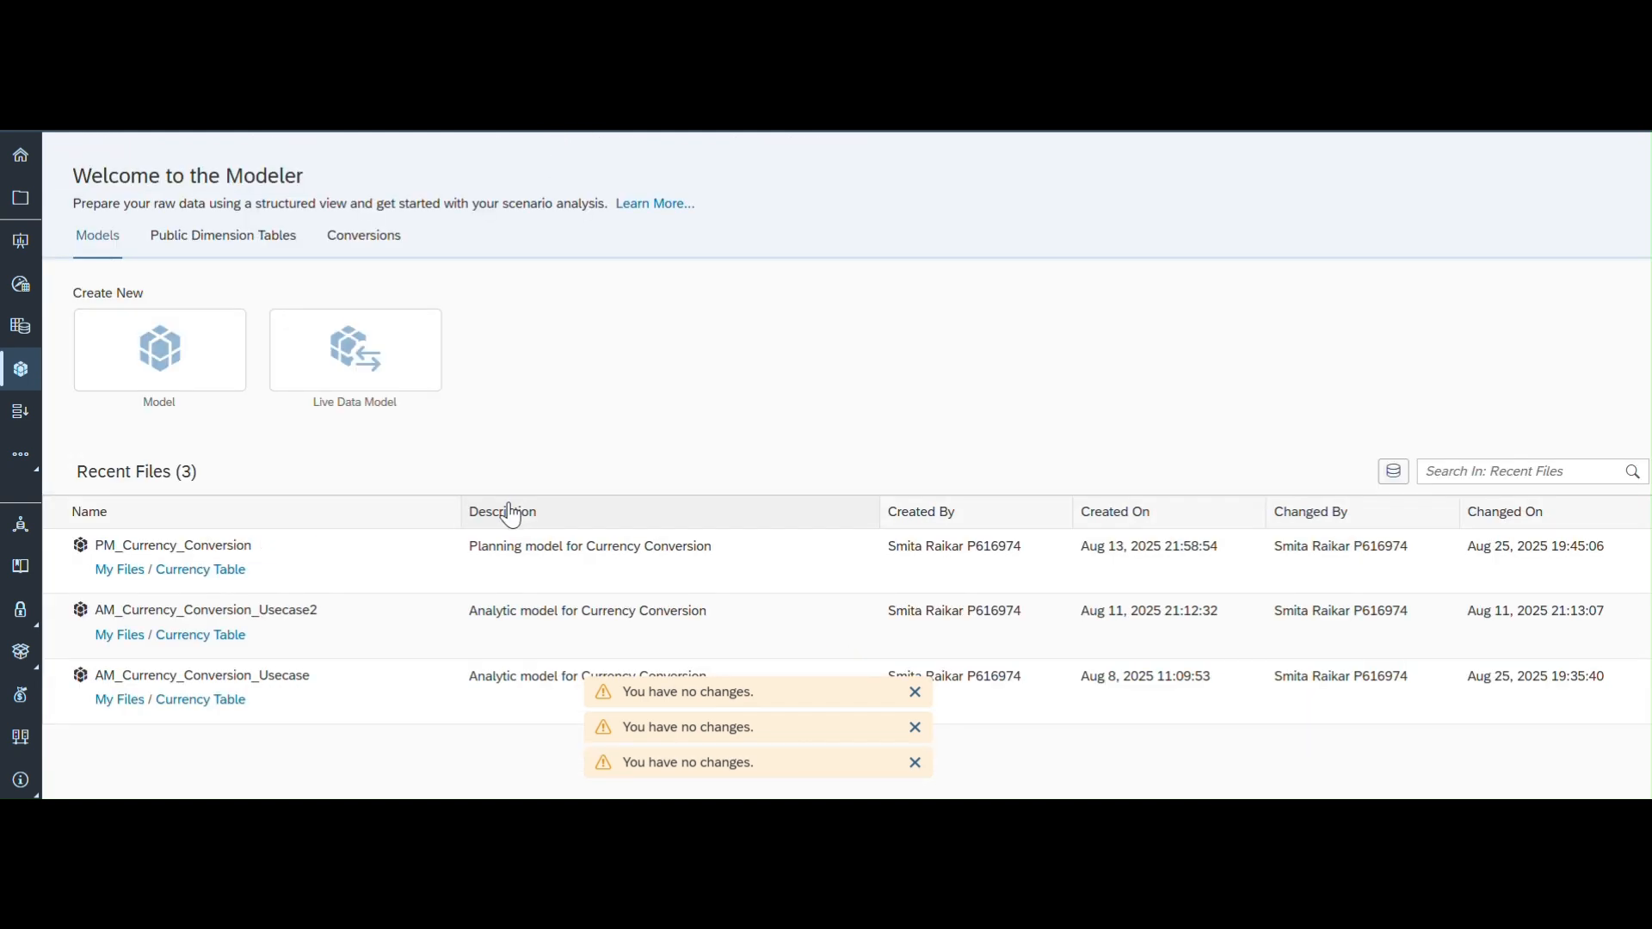
left_click(362, 241)
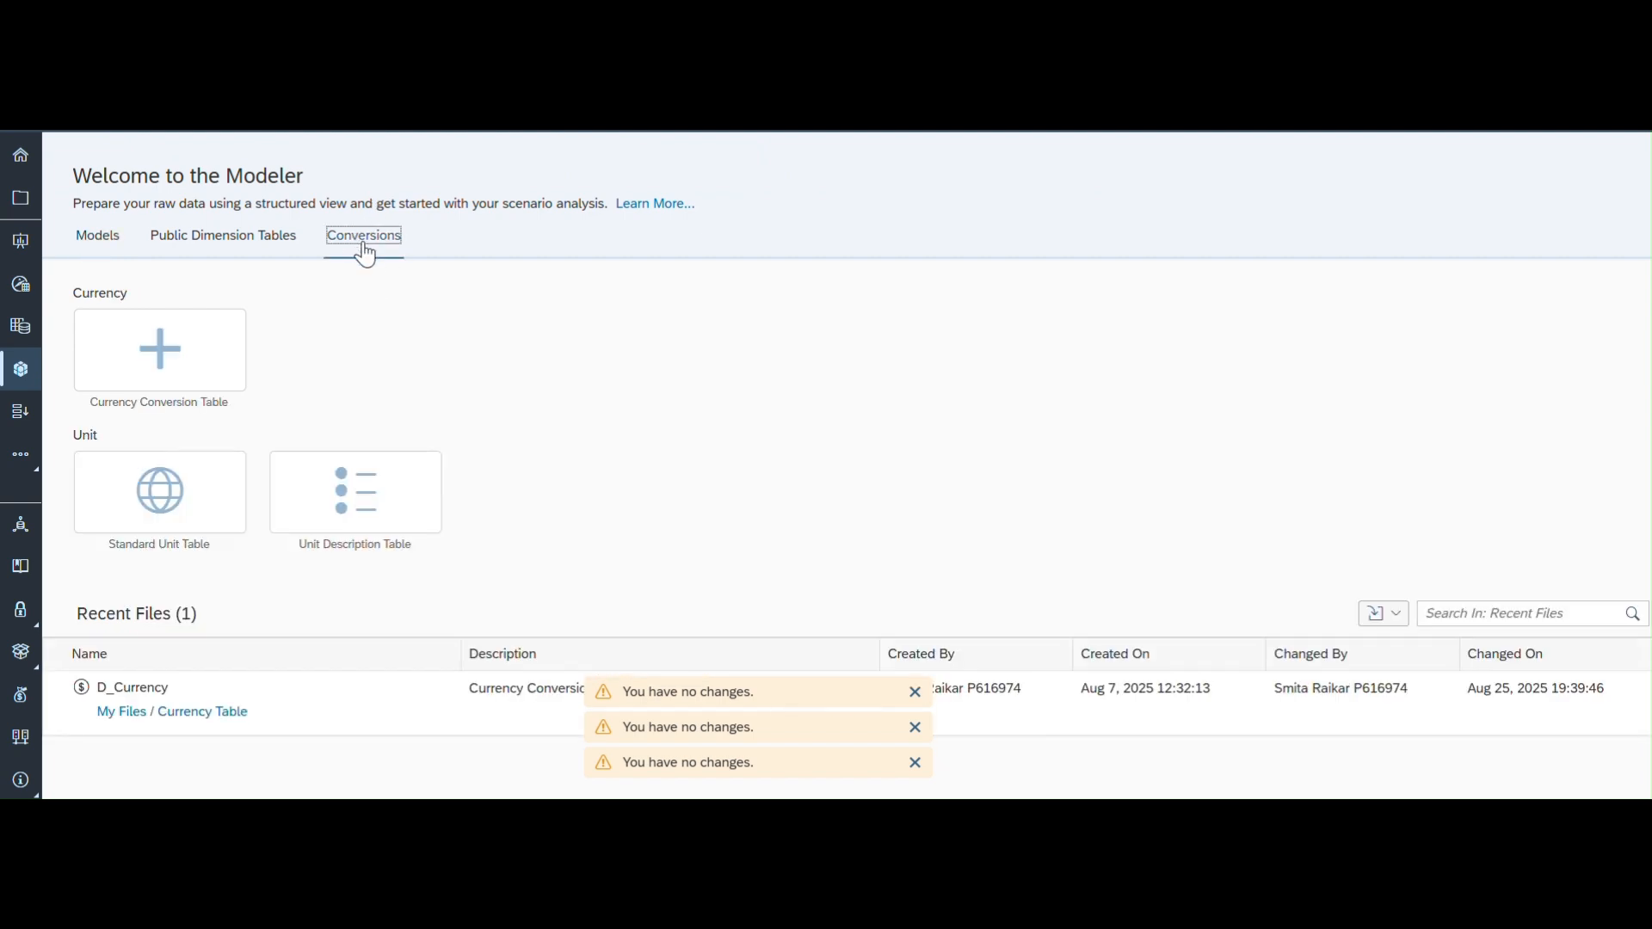
left_click(124, 687)
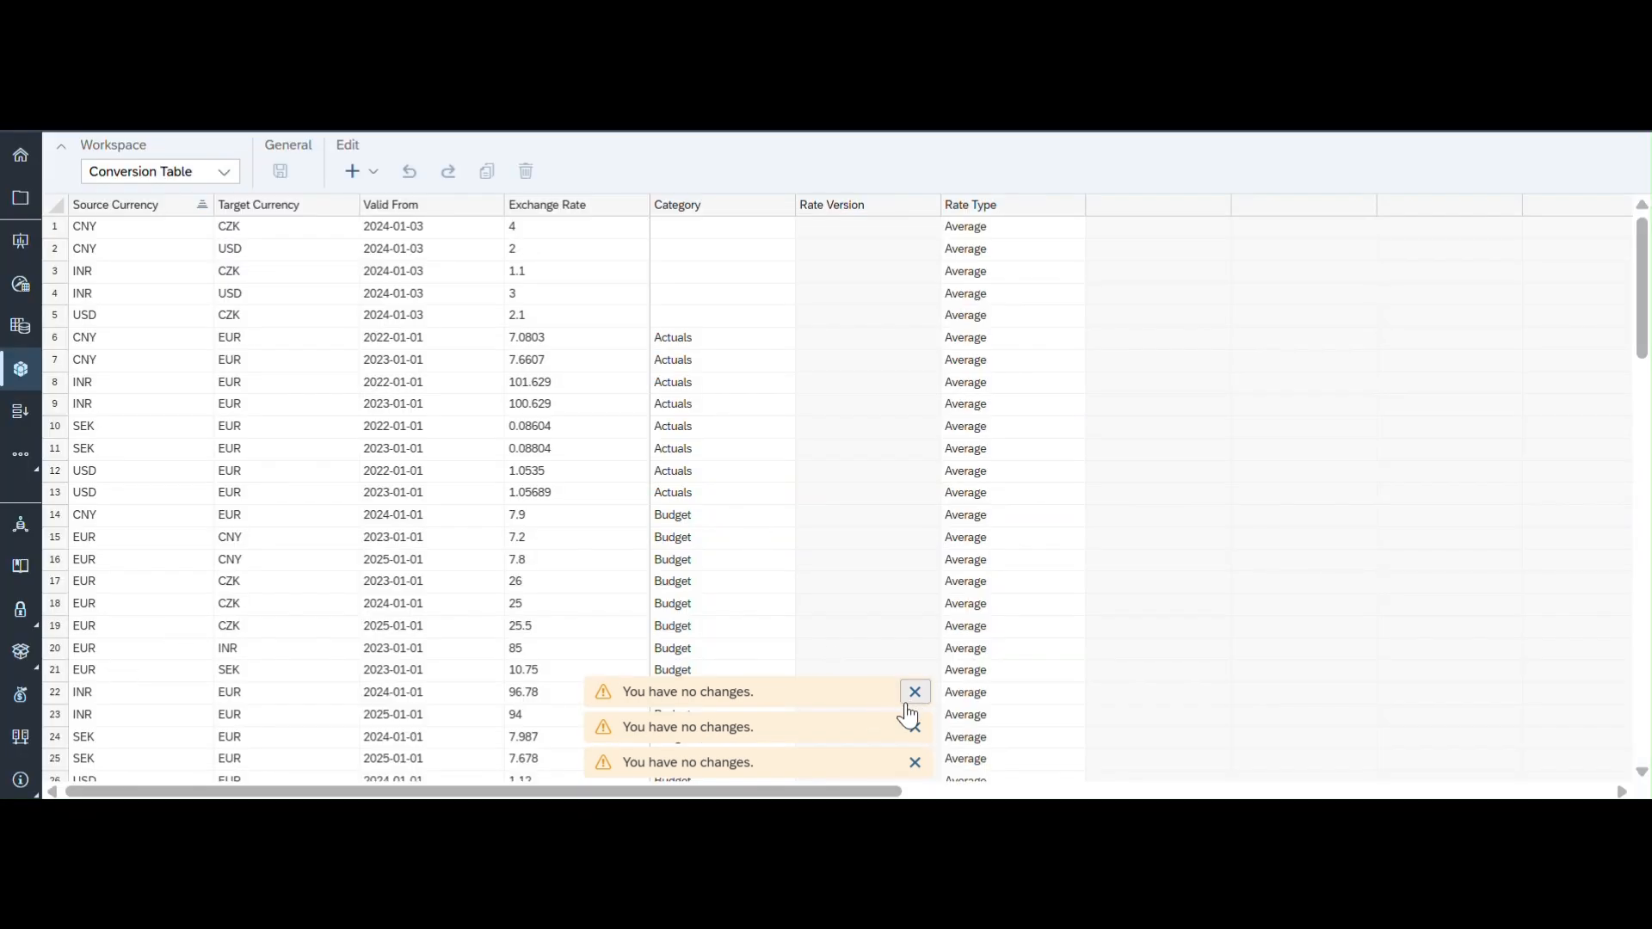
left_click(915, 692)
left_click(915, 728)
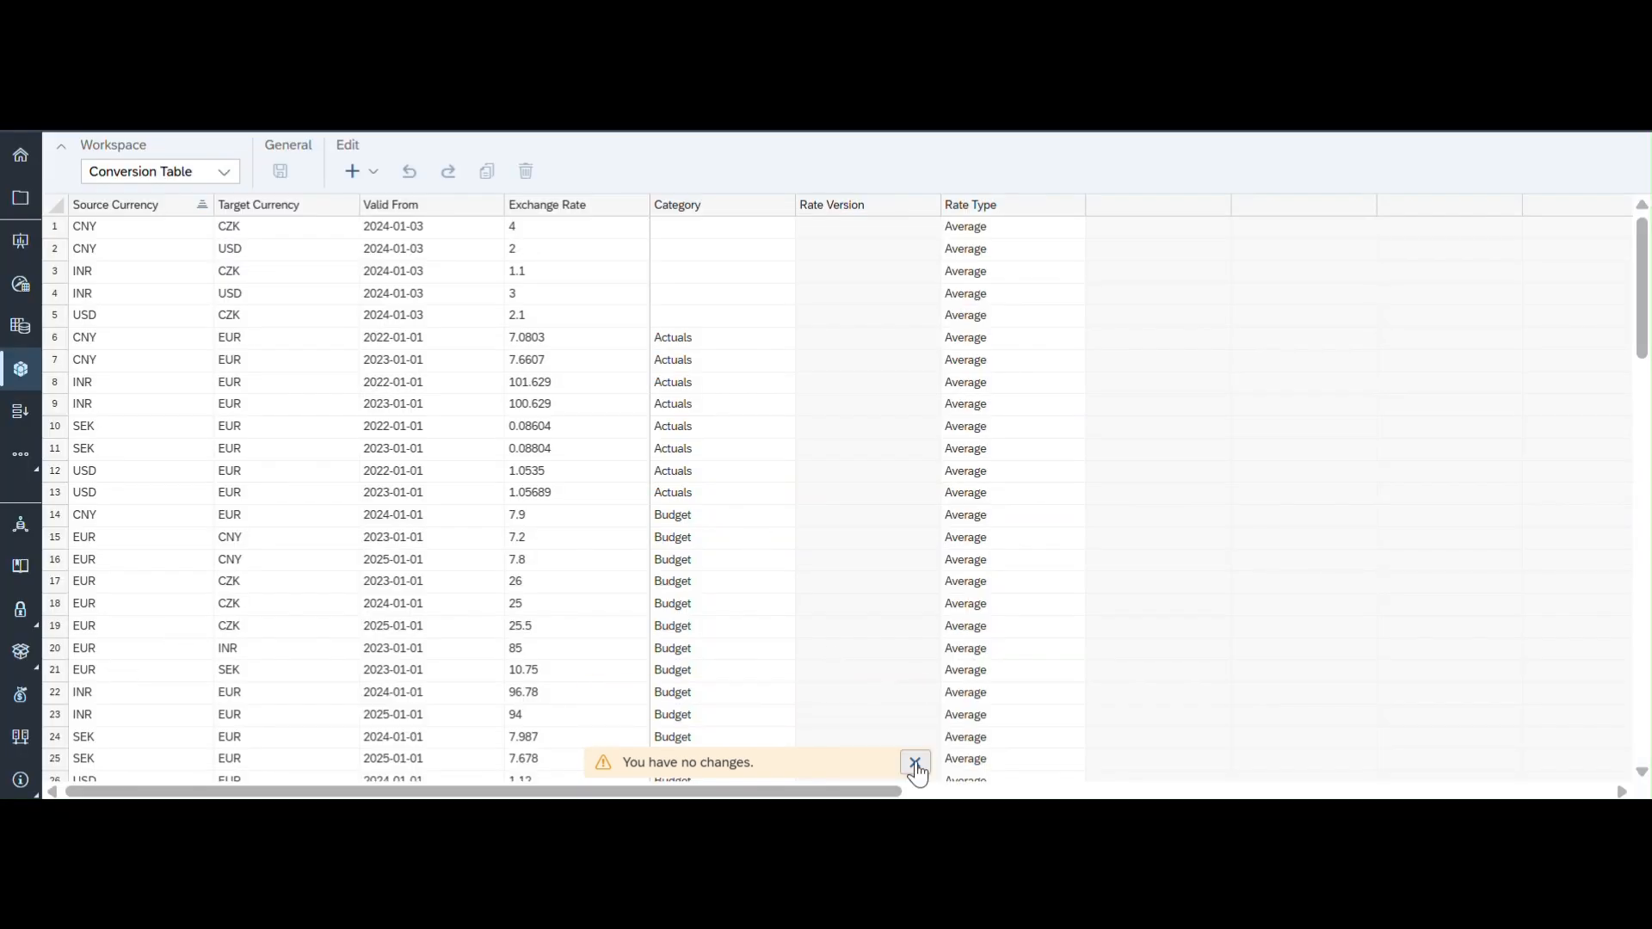
left_click(915, 764)
Step: Copy all columns of the Actuals, Budget and Specific rate rows 6 to 50 and paste them starting at row 51
scroll(996, 557, "down", 10)
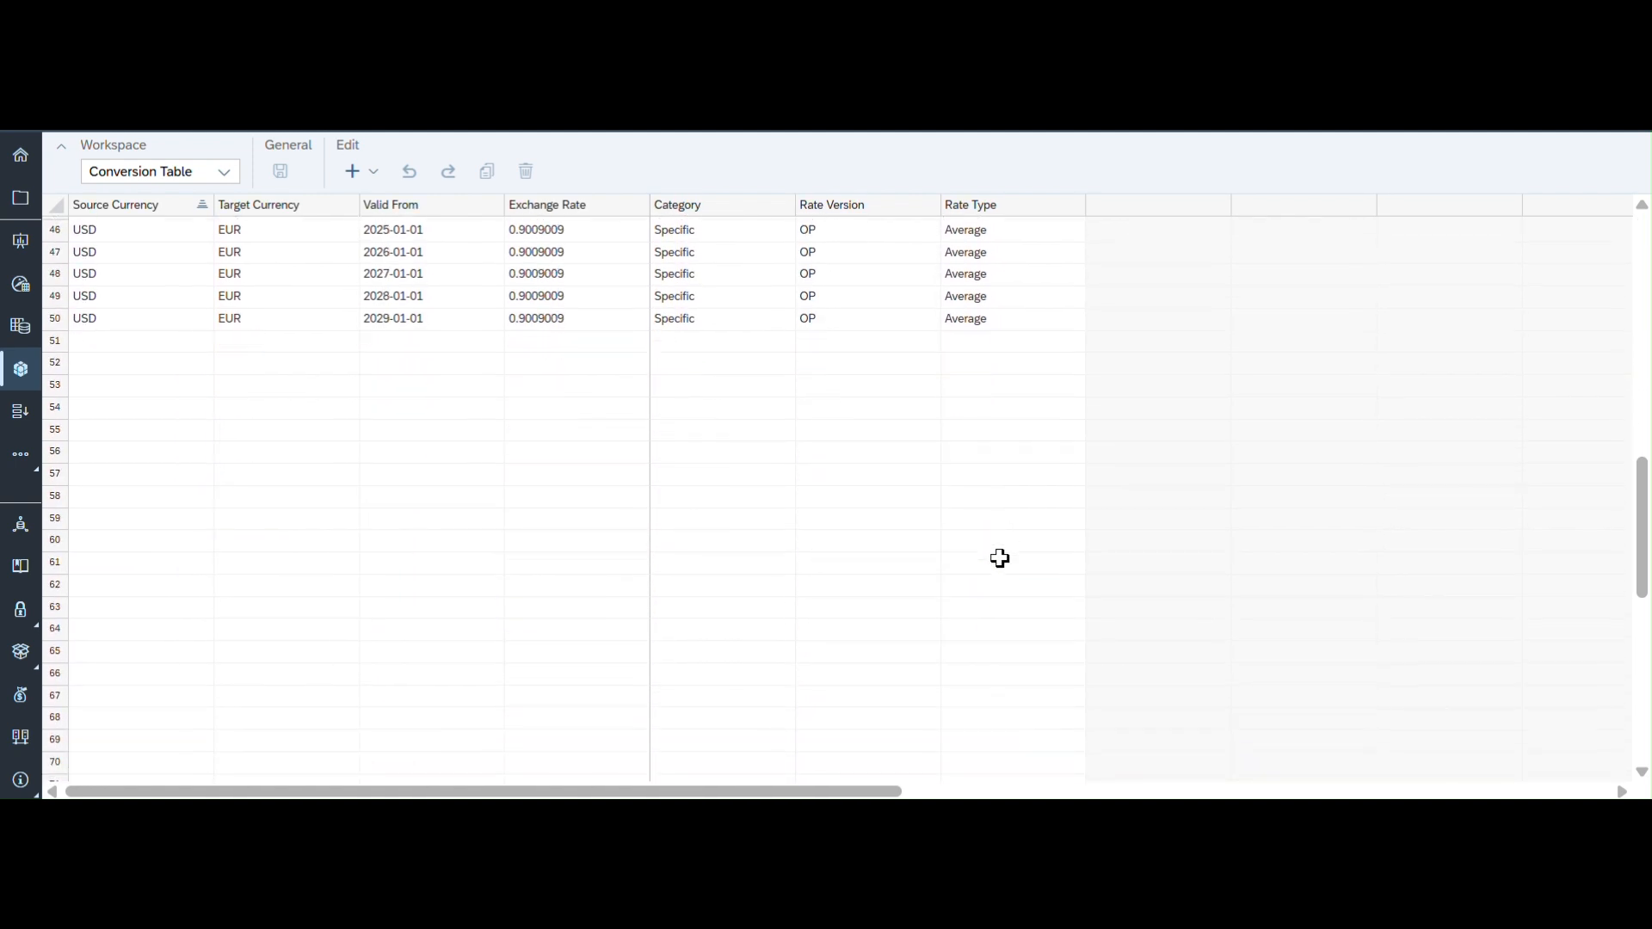
scroll(999, 558, "up", 10)
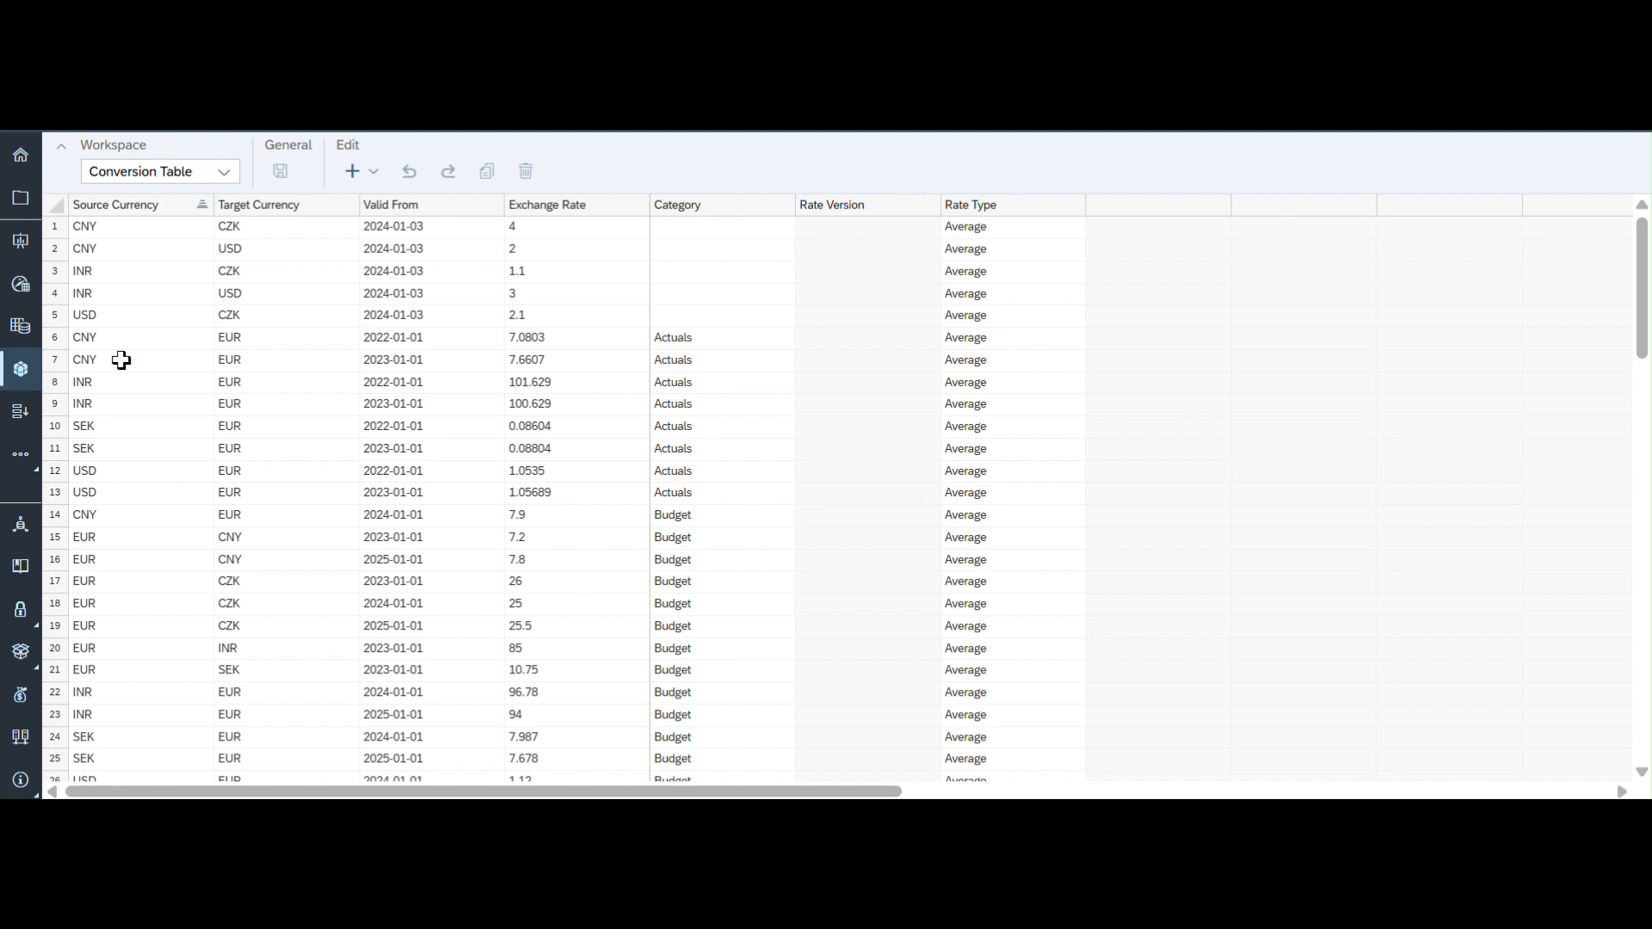
left_click(91, 345)
key("shift+Right")
key("shift+Right")
key("shift+Right")
key("shift+Right")
key("shift+Right")
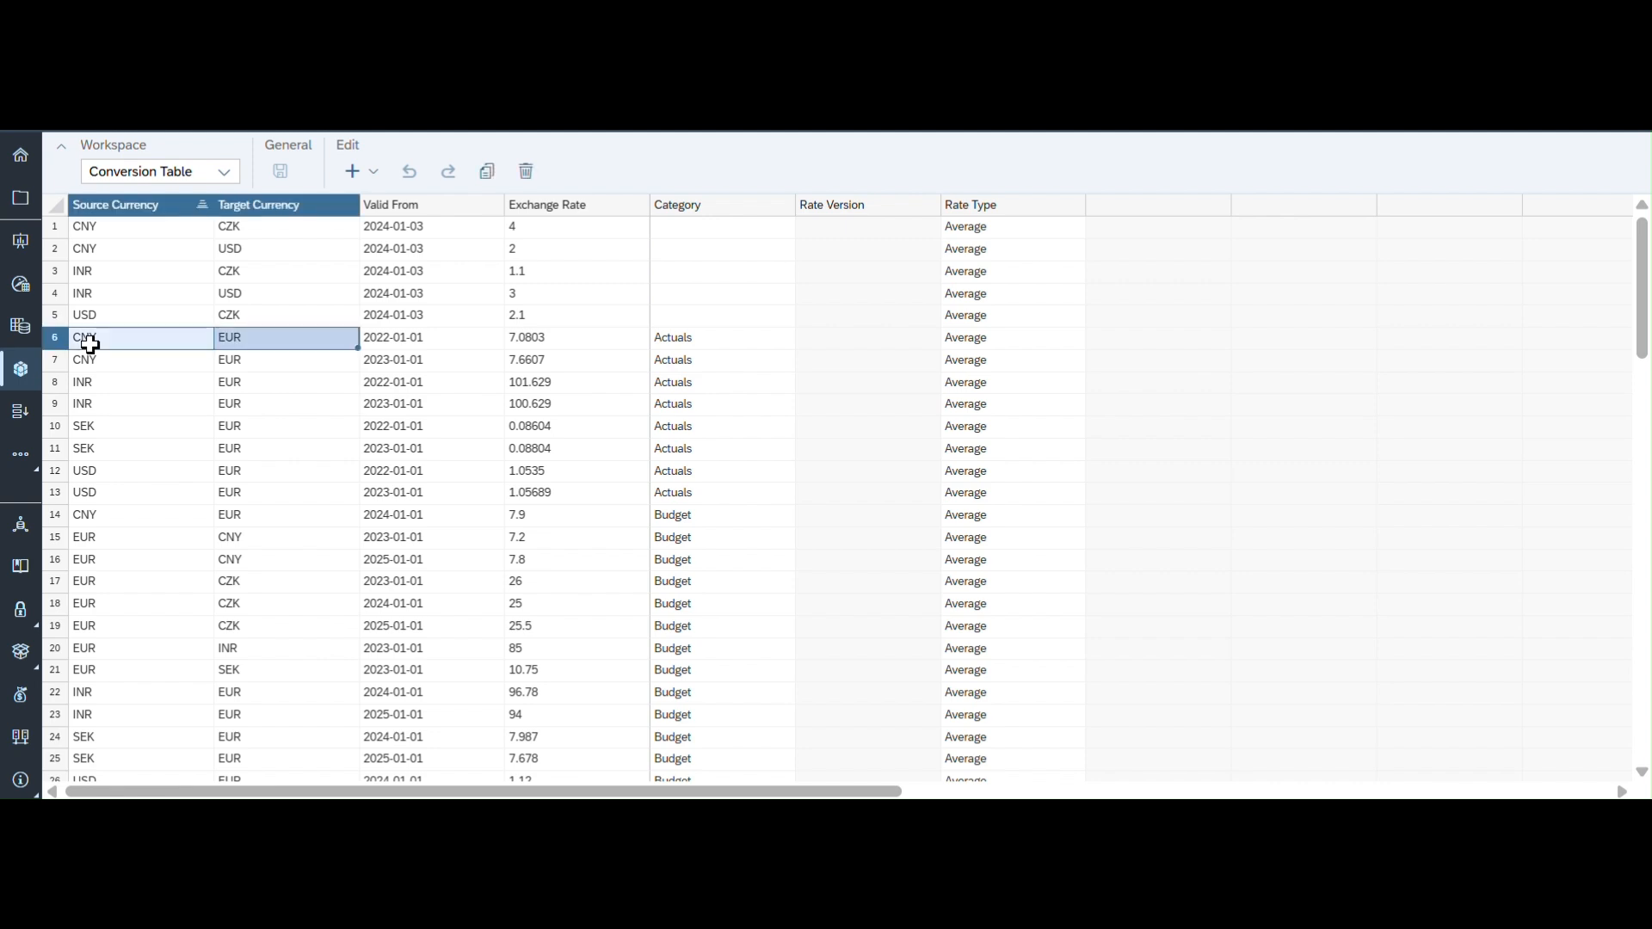
key("shift+Right")
key("shift+Down")
key("shift+Down")
key("shift+Down")
key("shift+Down")
key("shift+Down")
key("shift+Down")
key("shift+Down")
key("shift+Down")
key("shift+Down")
key("shift+Down")
key("shift+Down")
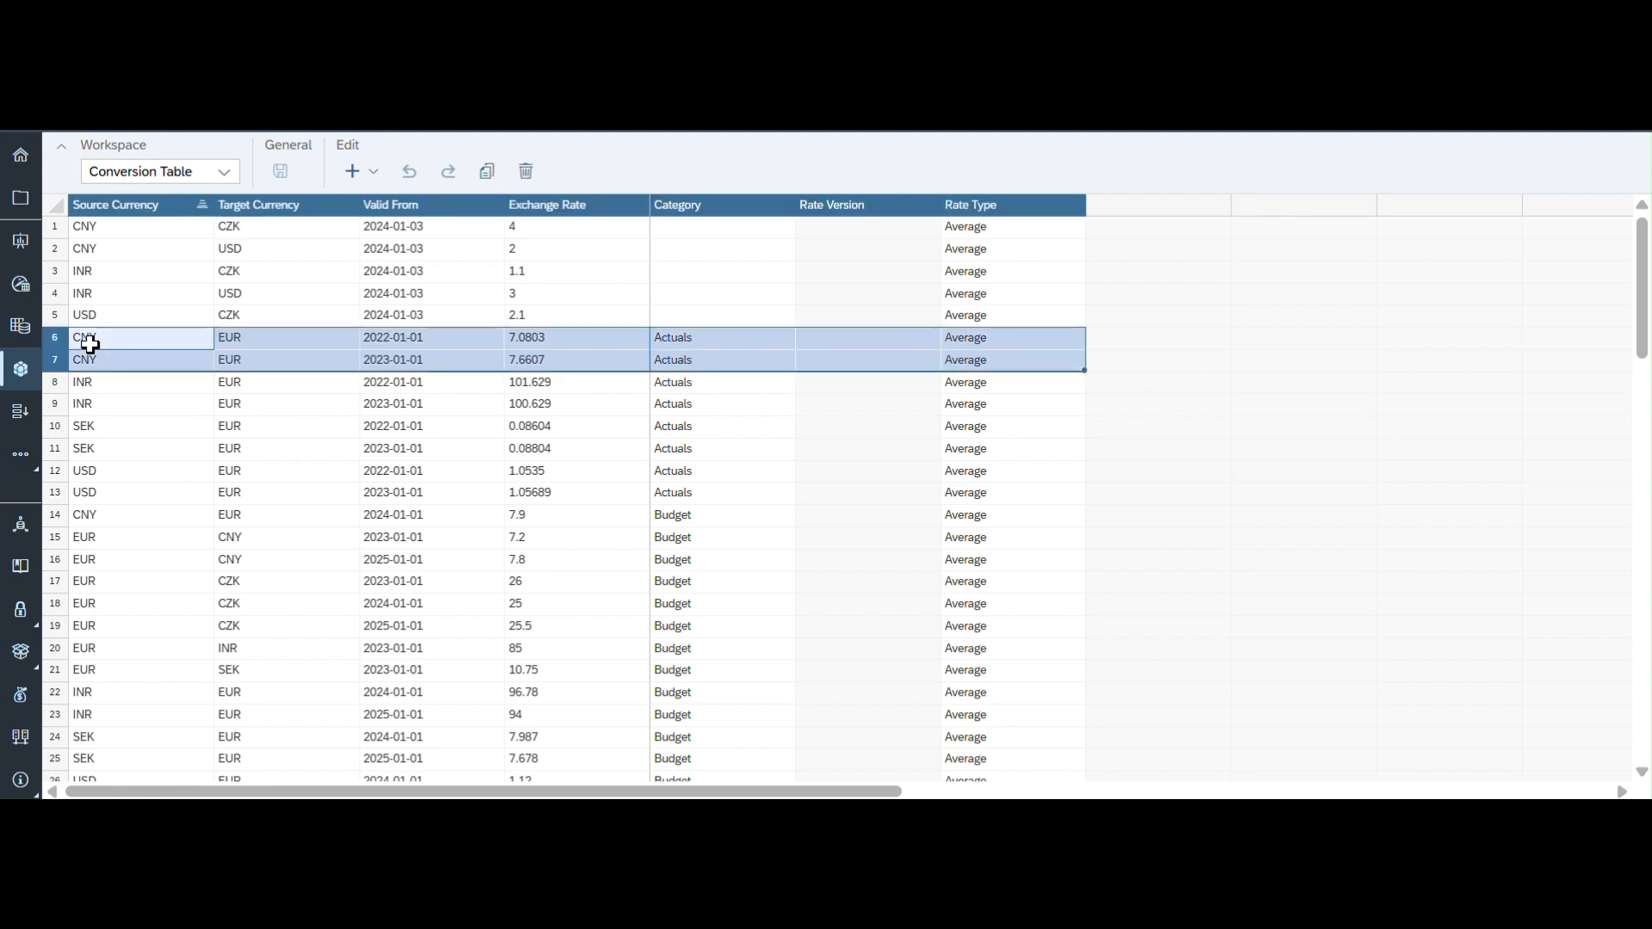
key("shift+Down")
key("shift+Down")
key("shift+Down")
key("shift+Down")
key("shift+Down")
key("shift+Down")
key("shift+Down")
key("shift+Down")
key("shift+Down")
key("shift+Down")
key("shift+Down")
key("shift+Down")
key("shift+Down")
key("shift+Down")
key("shift+Down")
key("shift+Down")
key("shift+Down")
key("shift+Down")
key("shift+Down")
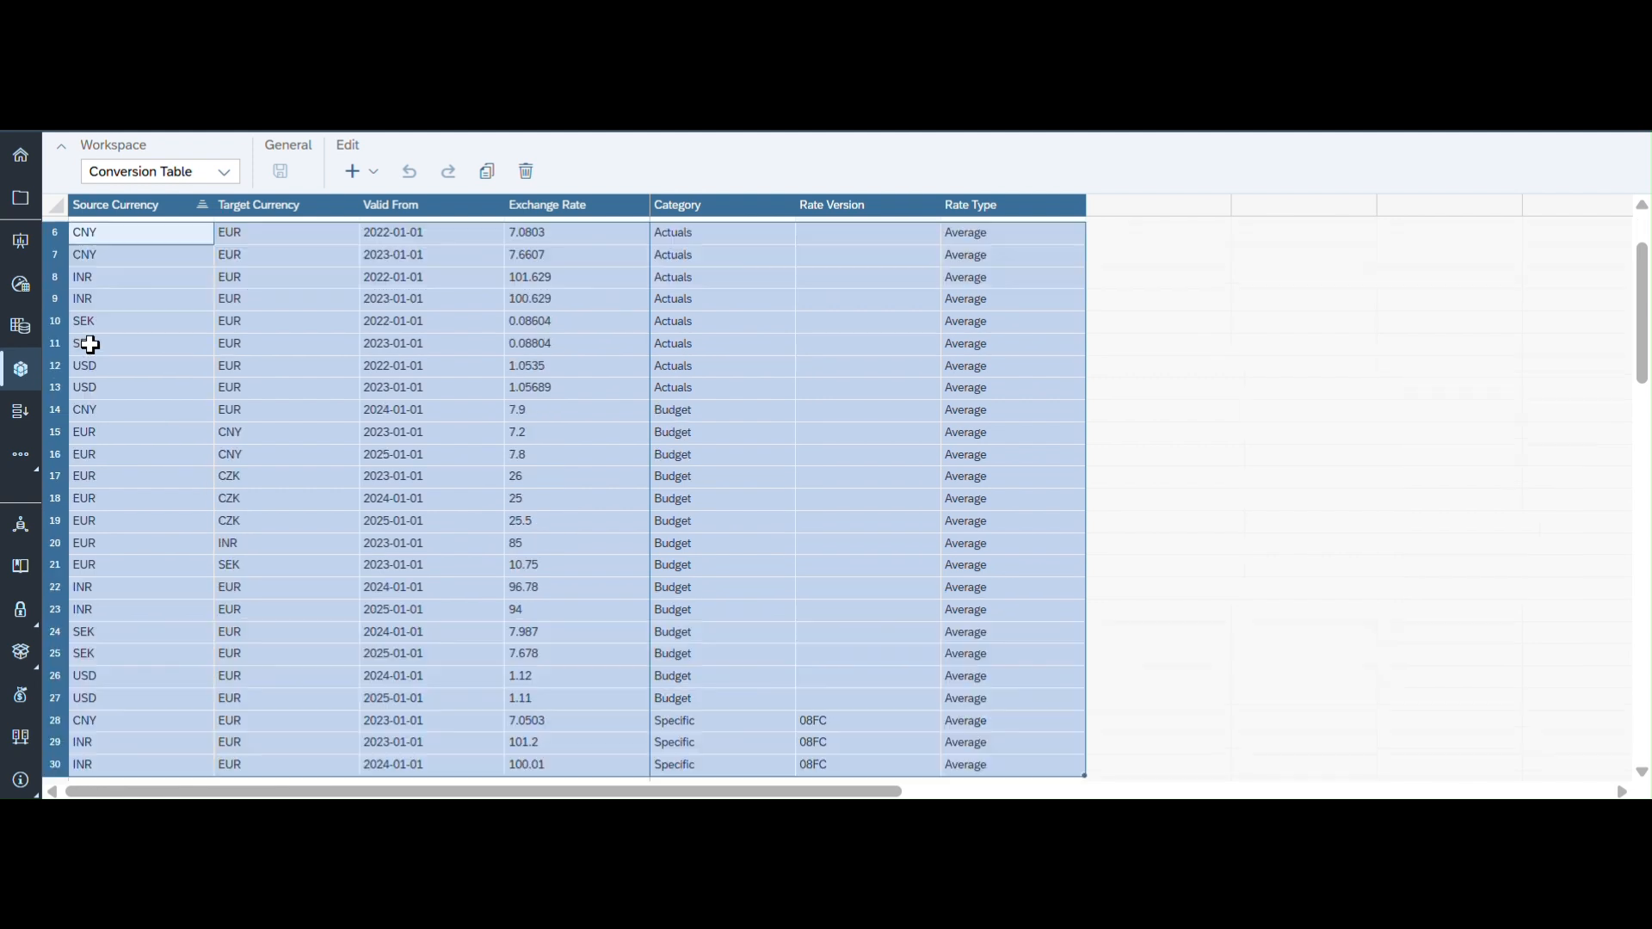
key("shift+Down")
key("shift+Down")
key("shift+Down")
key("shift+Down")
key("shift+Down")
key("shift+Down")
key("shift+Down")
key("shift+Down")
key("shift+Down")
key("shift+Down")
key("shift+Down")
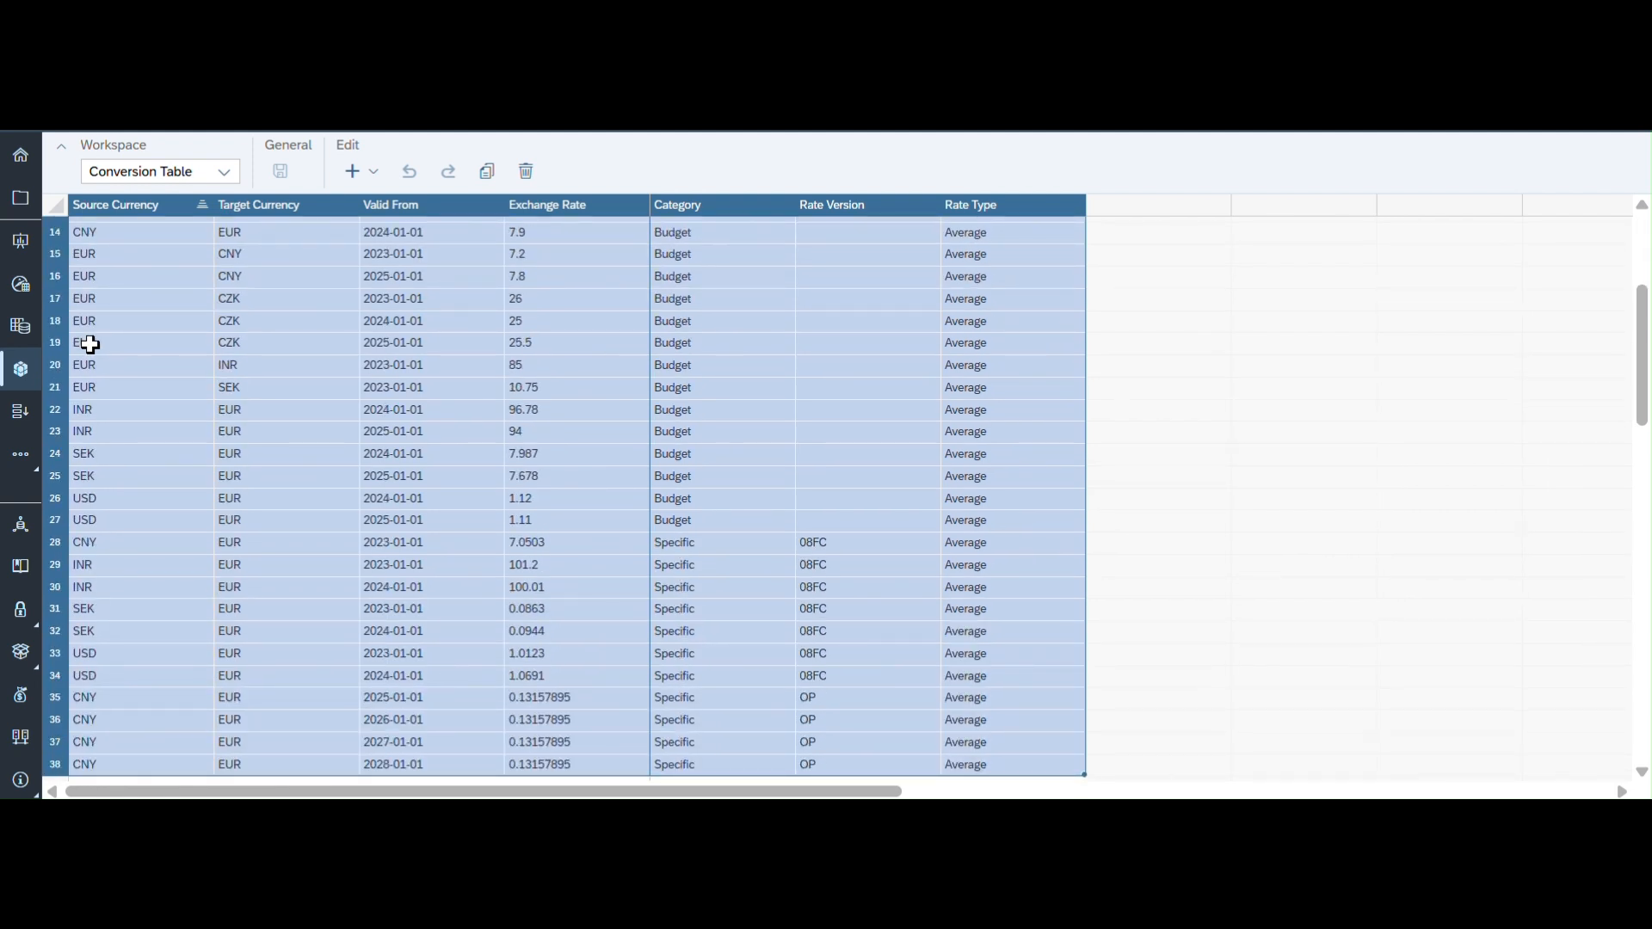
key("shift+Down")
key("shift+Down")
key("shift+Down")
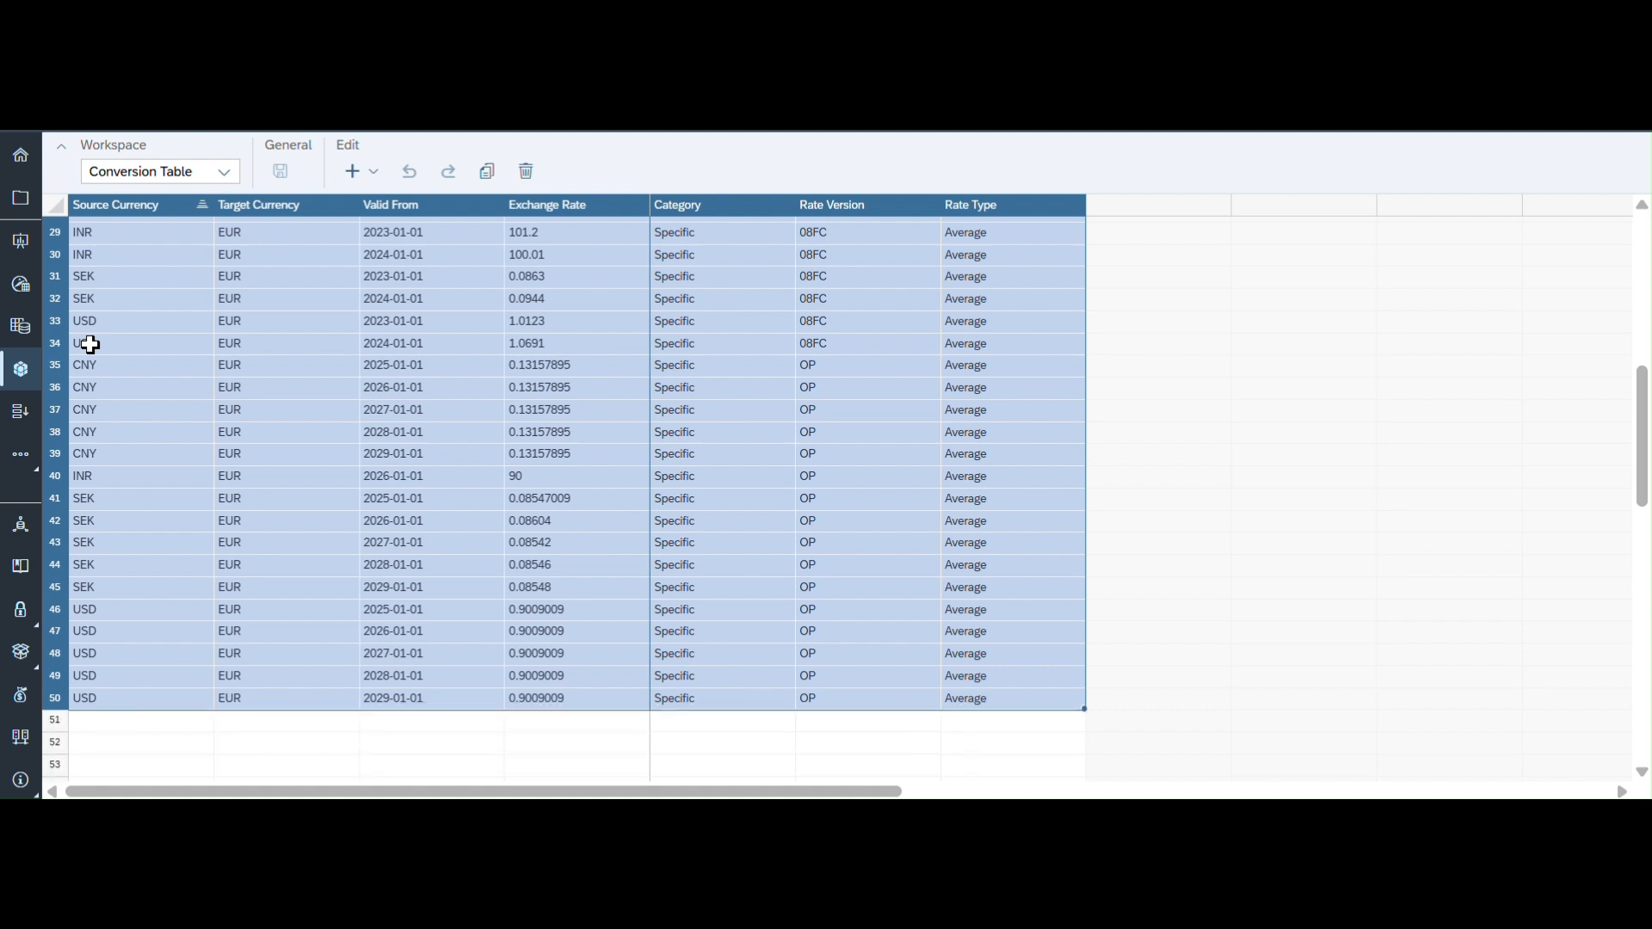
scroll(82, 620, "down", 3)
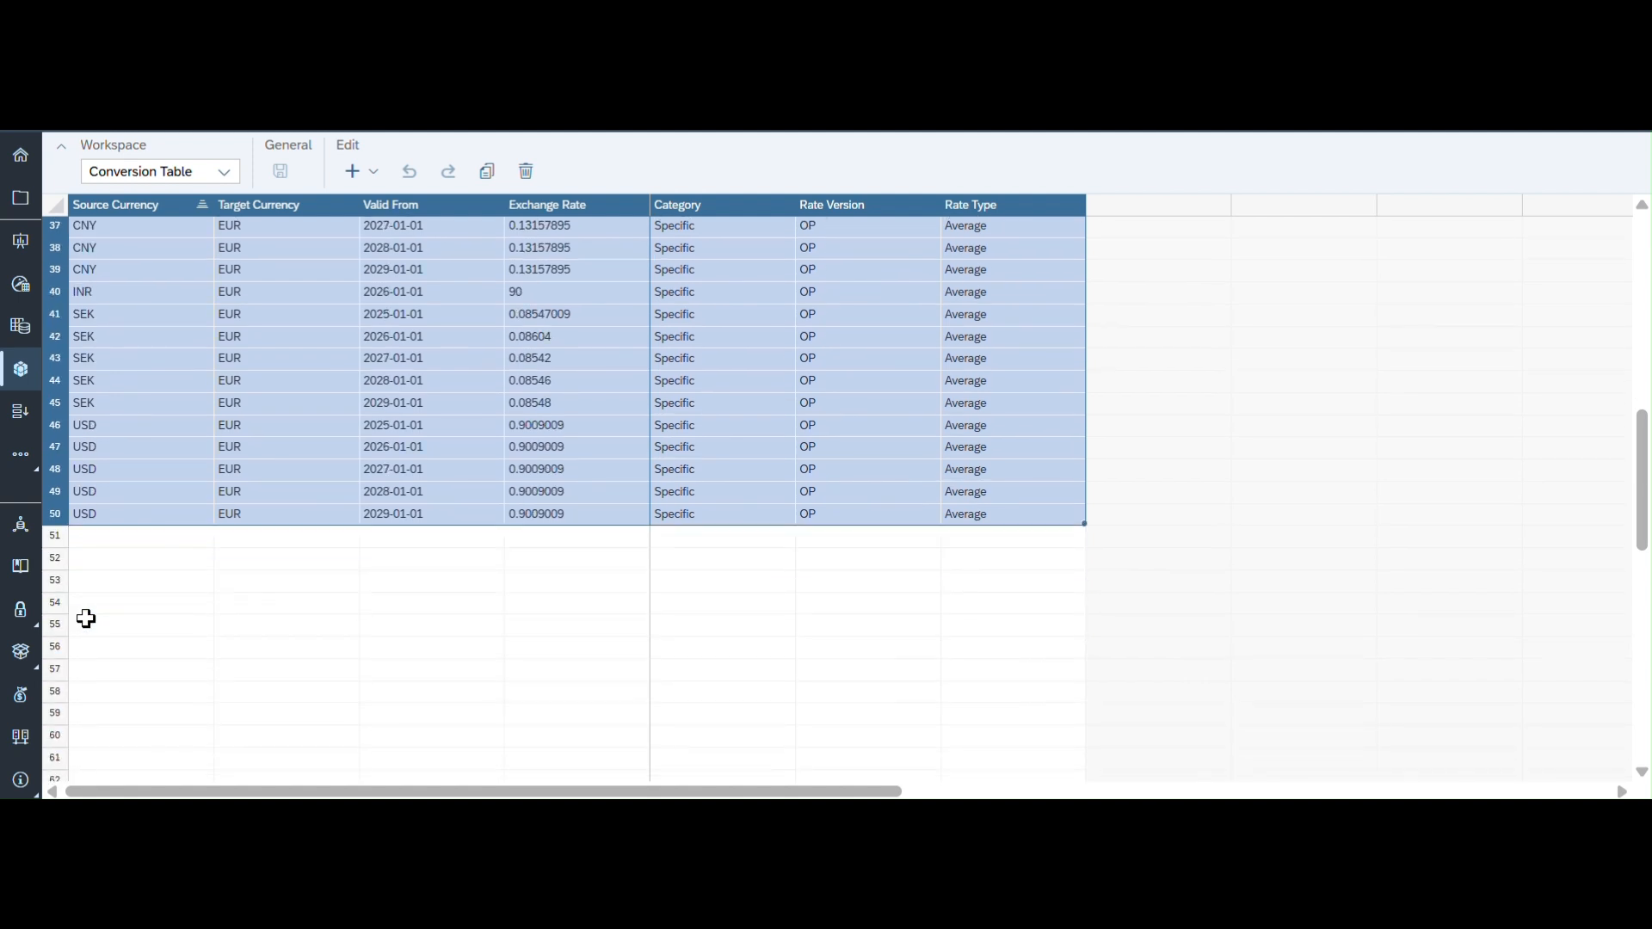
left_click(54, 537)
key("ctrl+v")
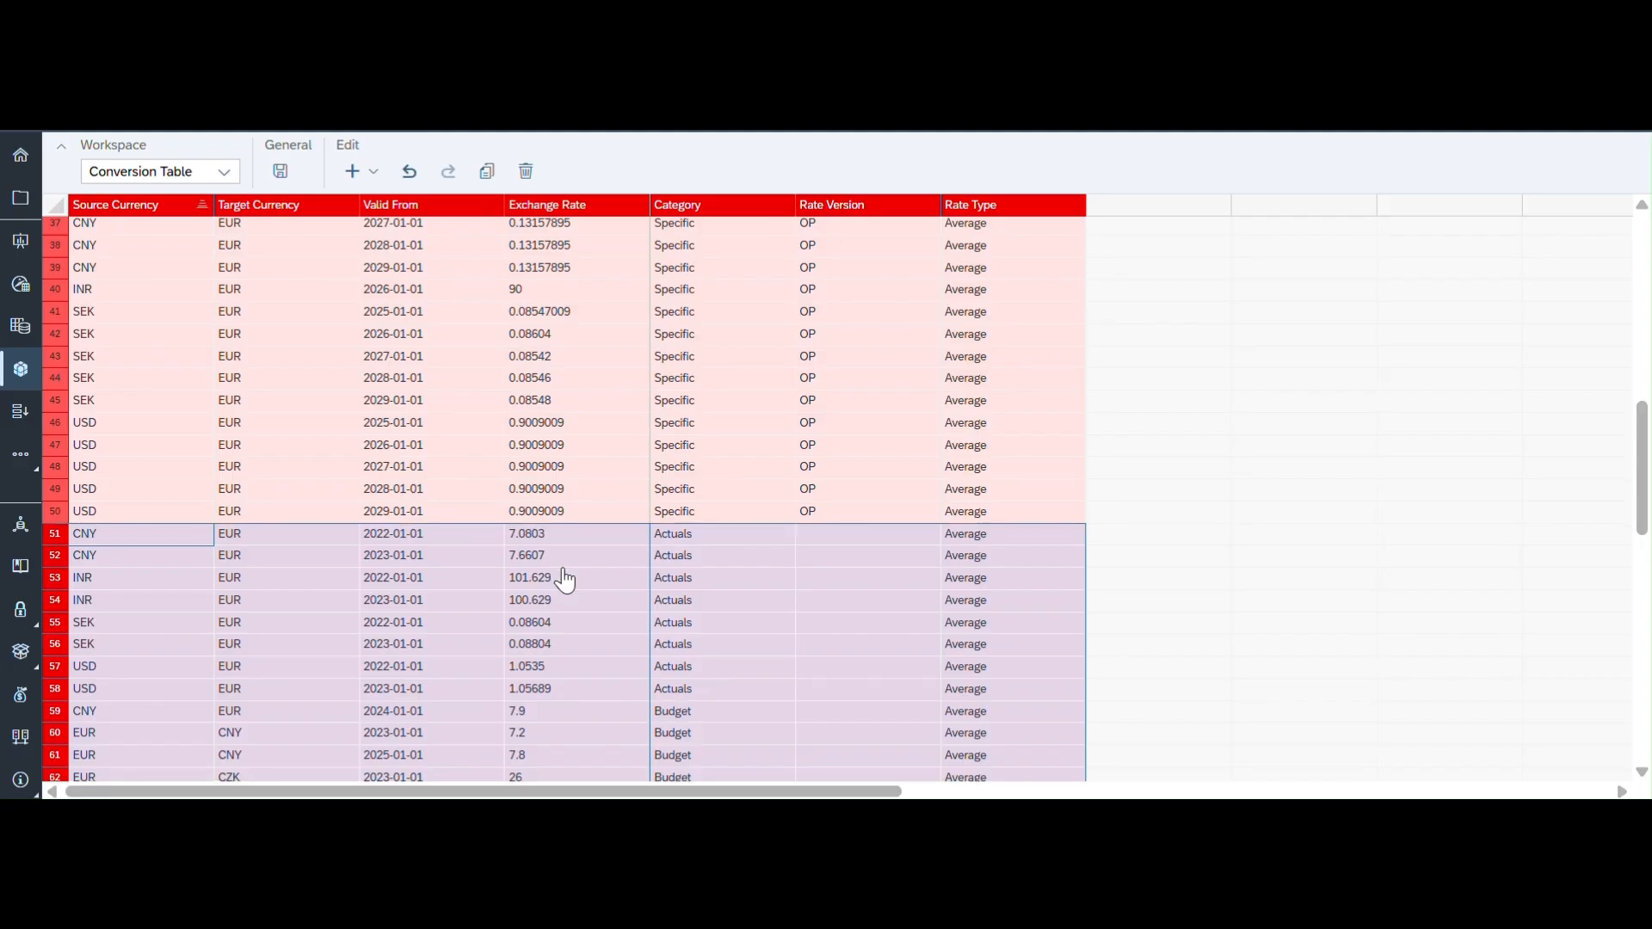
Step: Set the Rate Type of the first three pasted rows, 51 to 53, to Closing
scroll(565, 580, "down", 1)
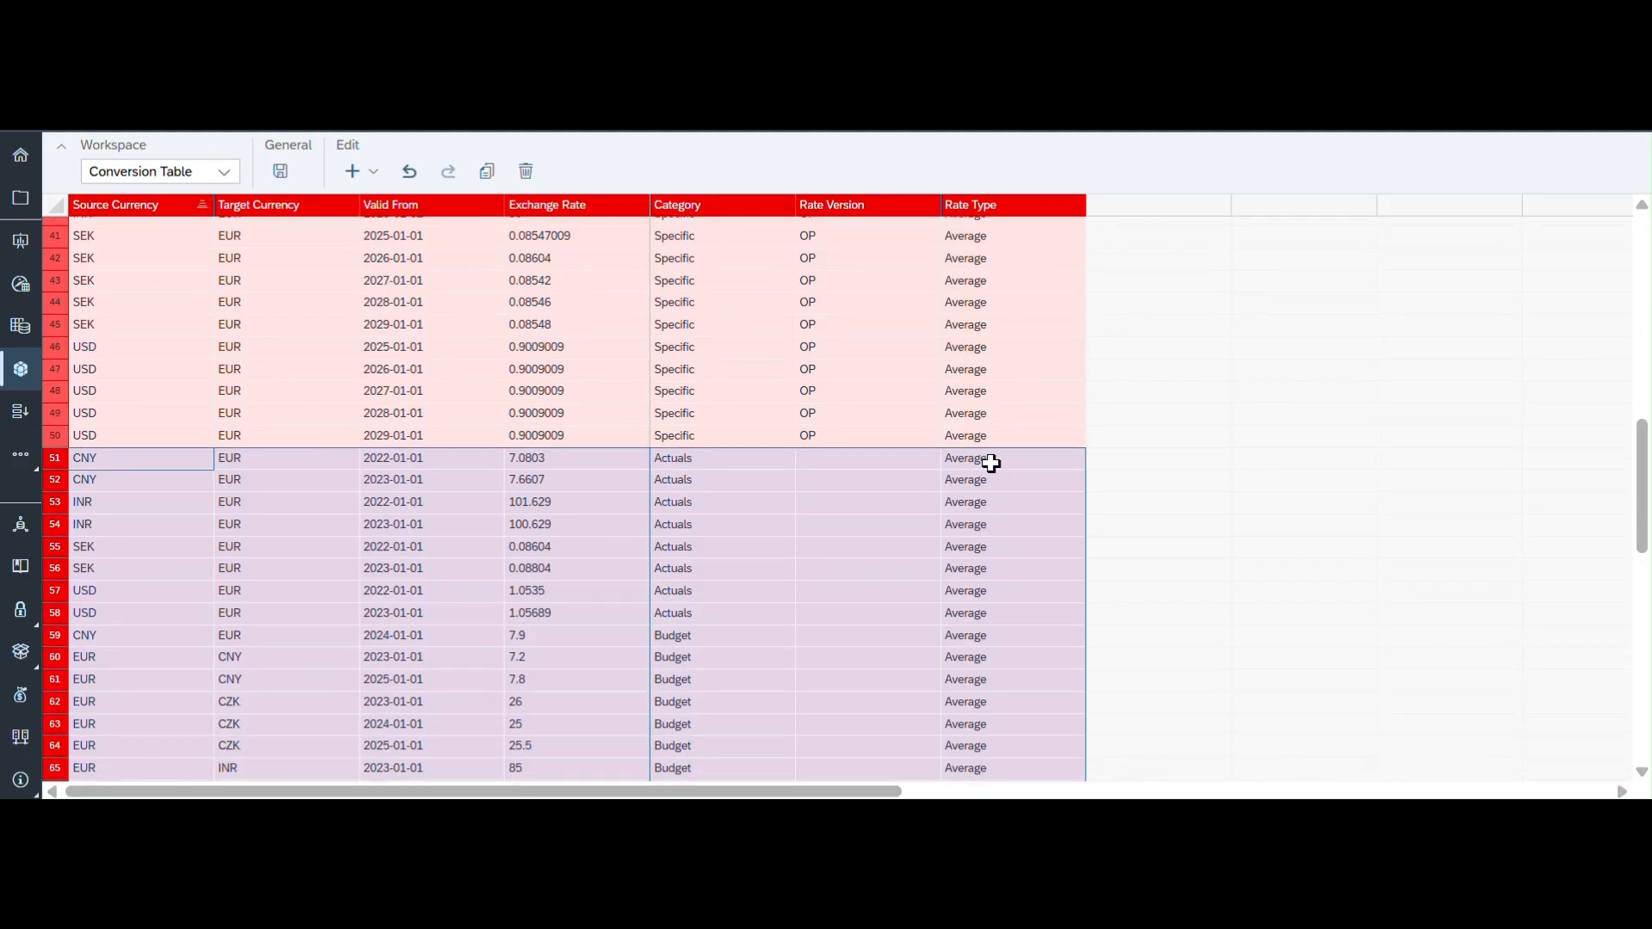
left_click(999, 461)
left_click(1099, 460)
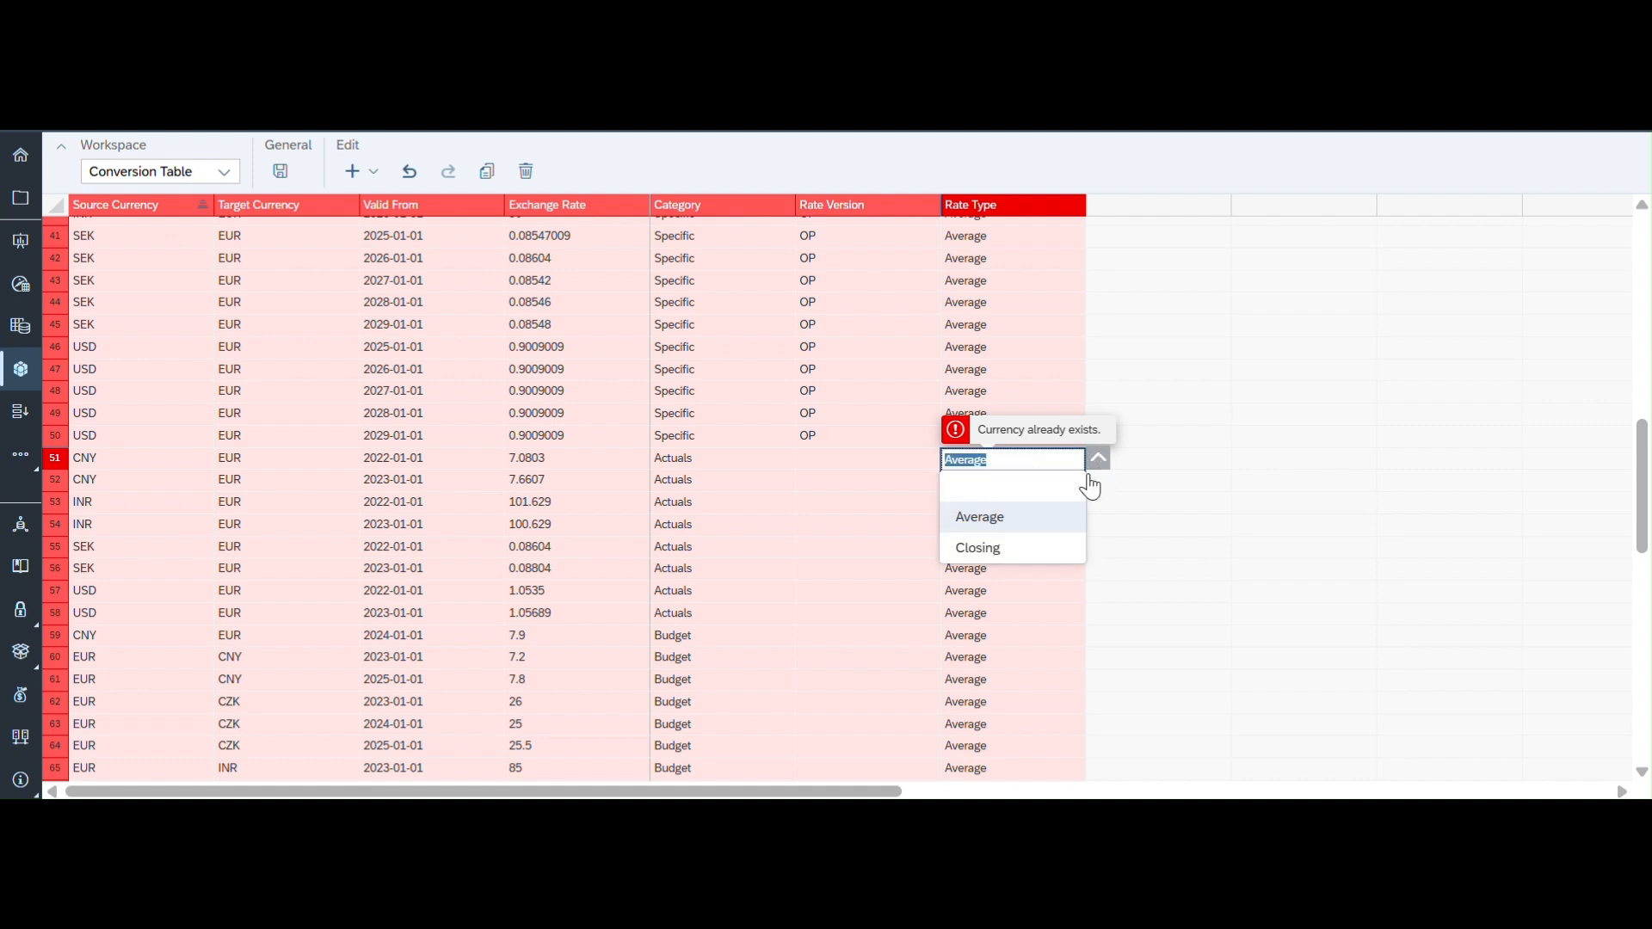
left_click(989, 551)
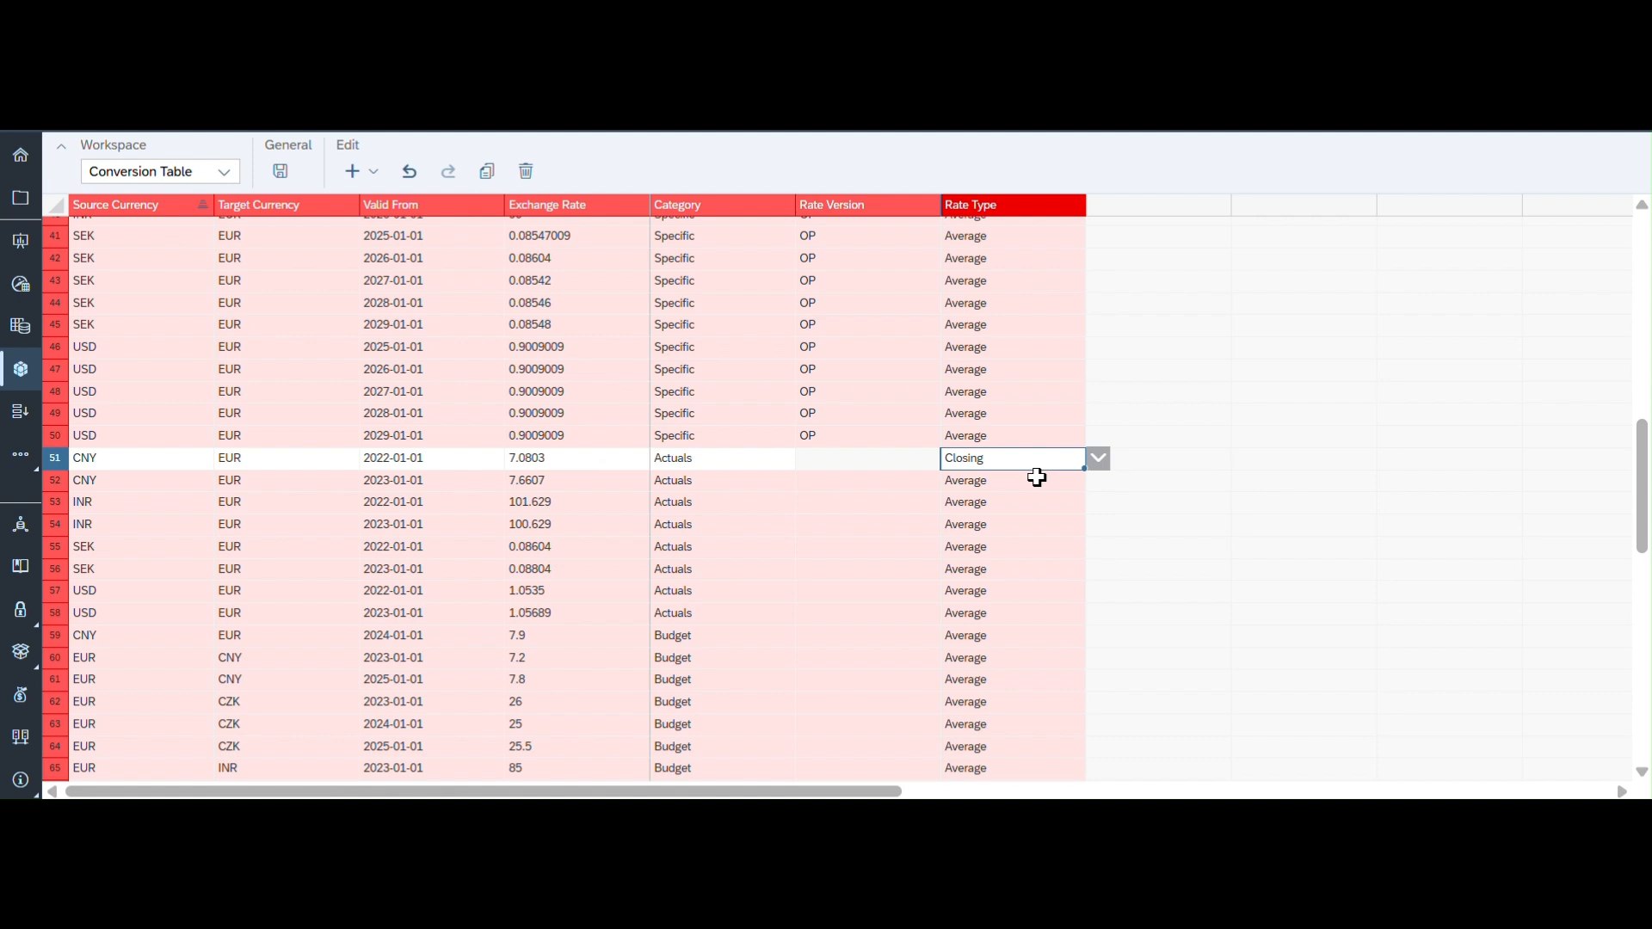
left_click(1024, 479)
type("Closing")
left_click(1006, 503)
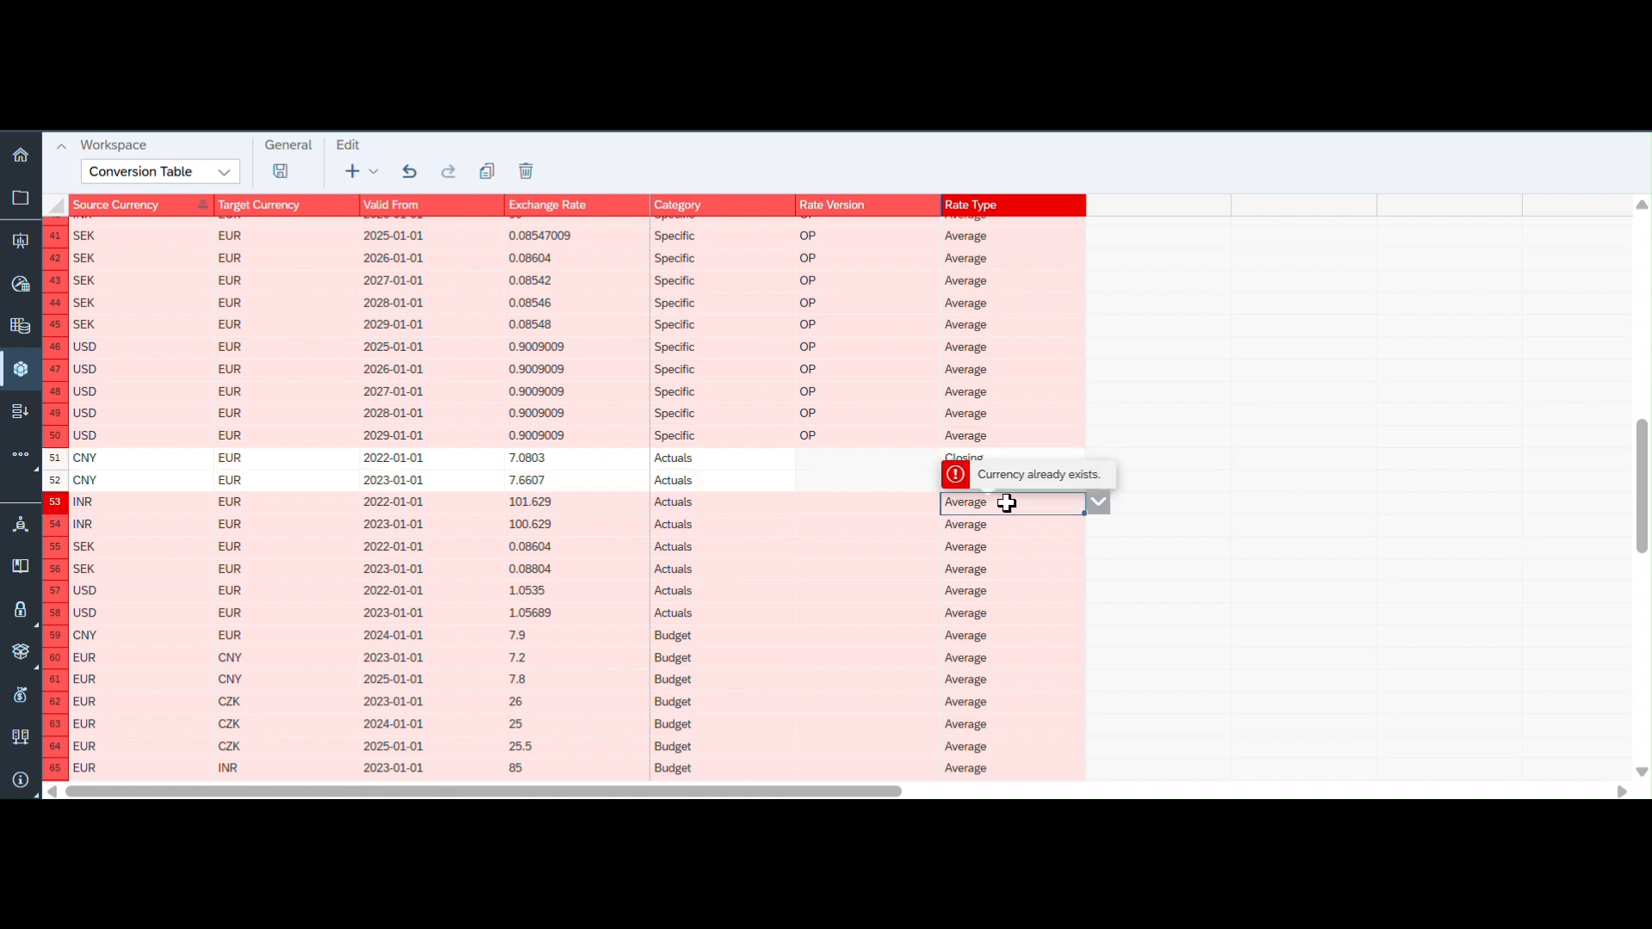
type("Closing")
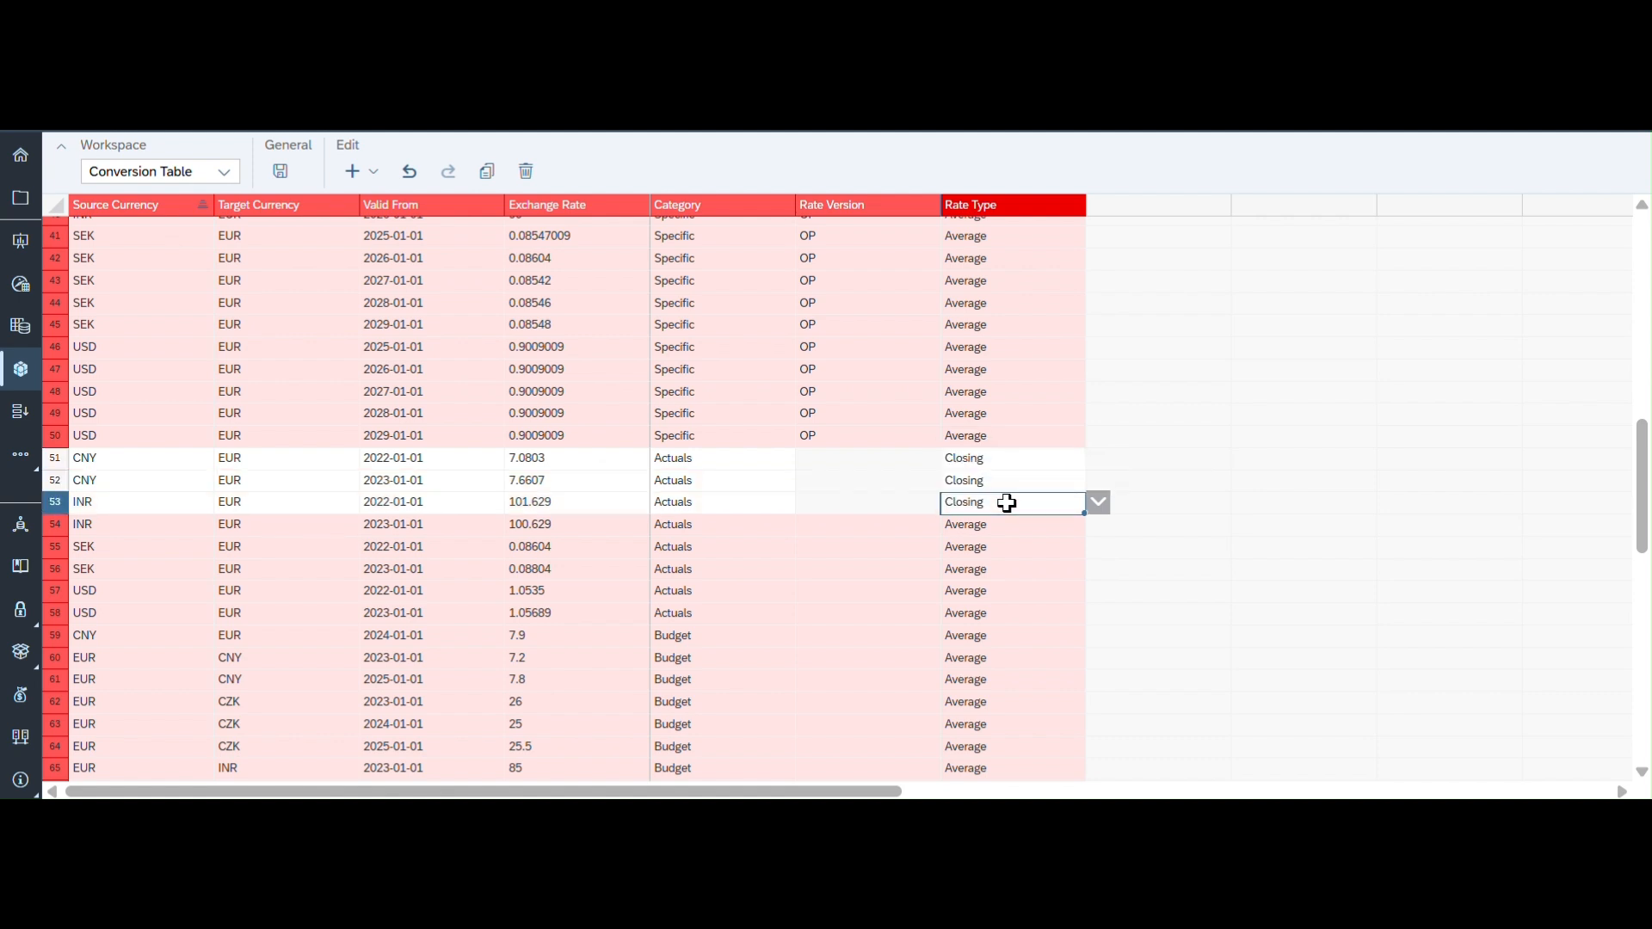
Step: Paste Closing into the Rate Type column for the remaining copied rows down to row 95
key("shift+Down")
key("shift+Down")
key("shift+Down")
key("shift+Down")
key("shift+Down")
key("shift+Down")
key("shift+Down")
key("shift+Down")
key("shift+Down")
key("shift+Down")
key("shift+Down")
key("shift+Down")
key("shift+Down")
key("shift+Down")
key("shift+Down")
key("shift+Down")
key("shift+Down")
key("shift+Down")
key("shift+Down")
key("shift+Down")
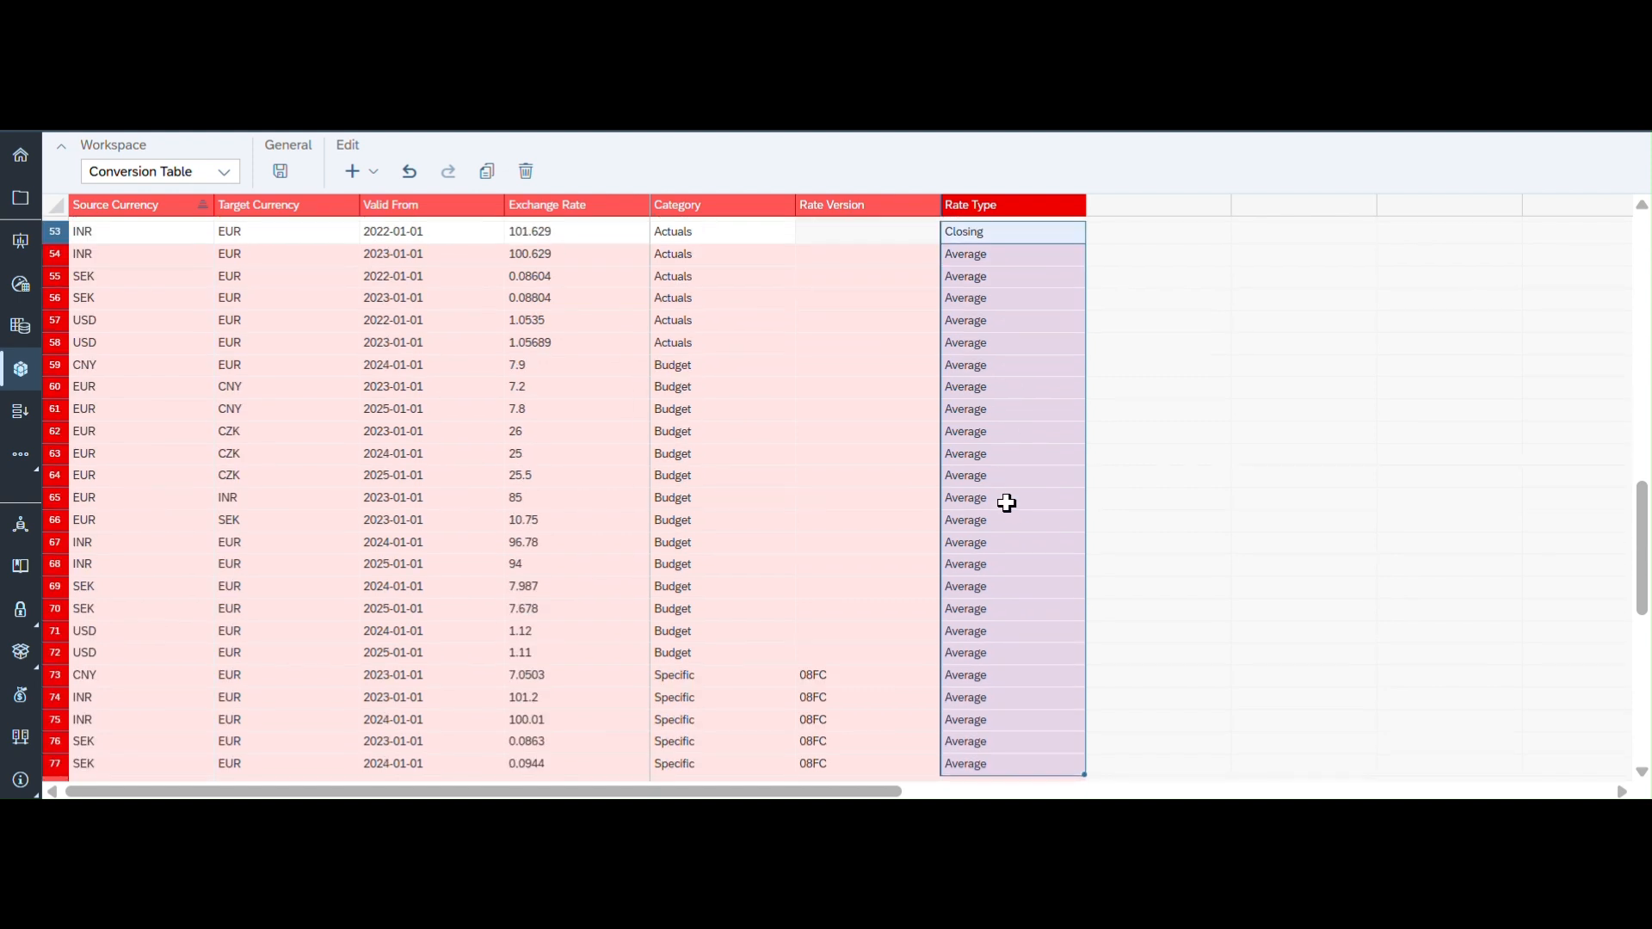
key("shift+Down")
key("shift+Down")
key("shift+Down")
key("shift+Down")
key("shift+Down")
key("shift+Down")
key("shift+Down")
key("shift+Down")
key("shift+Down")
key("shift+Down")
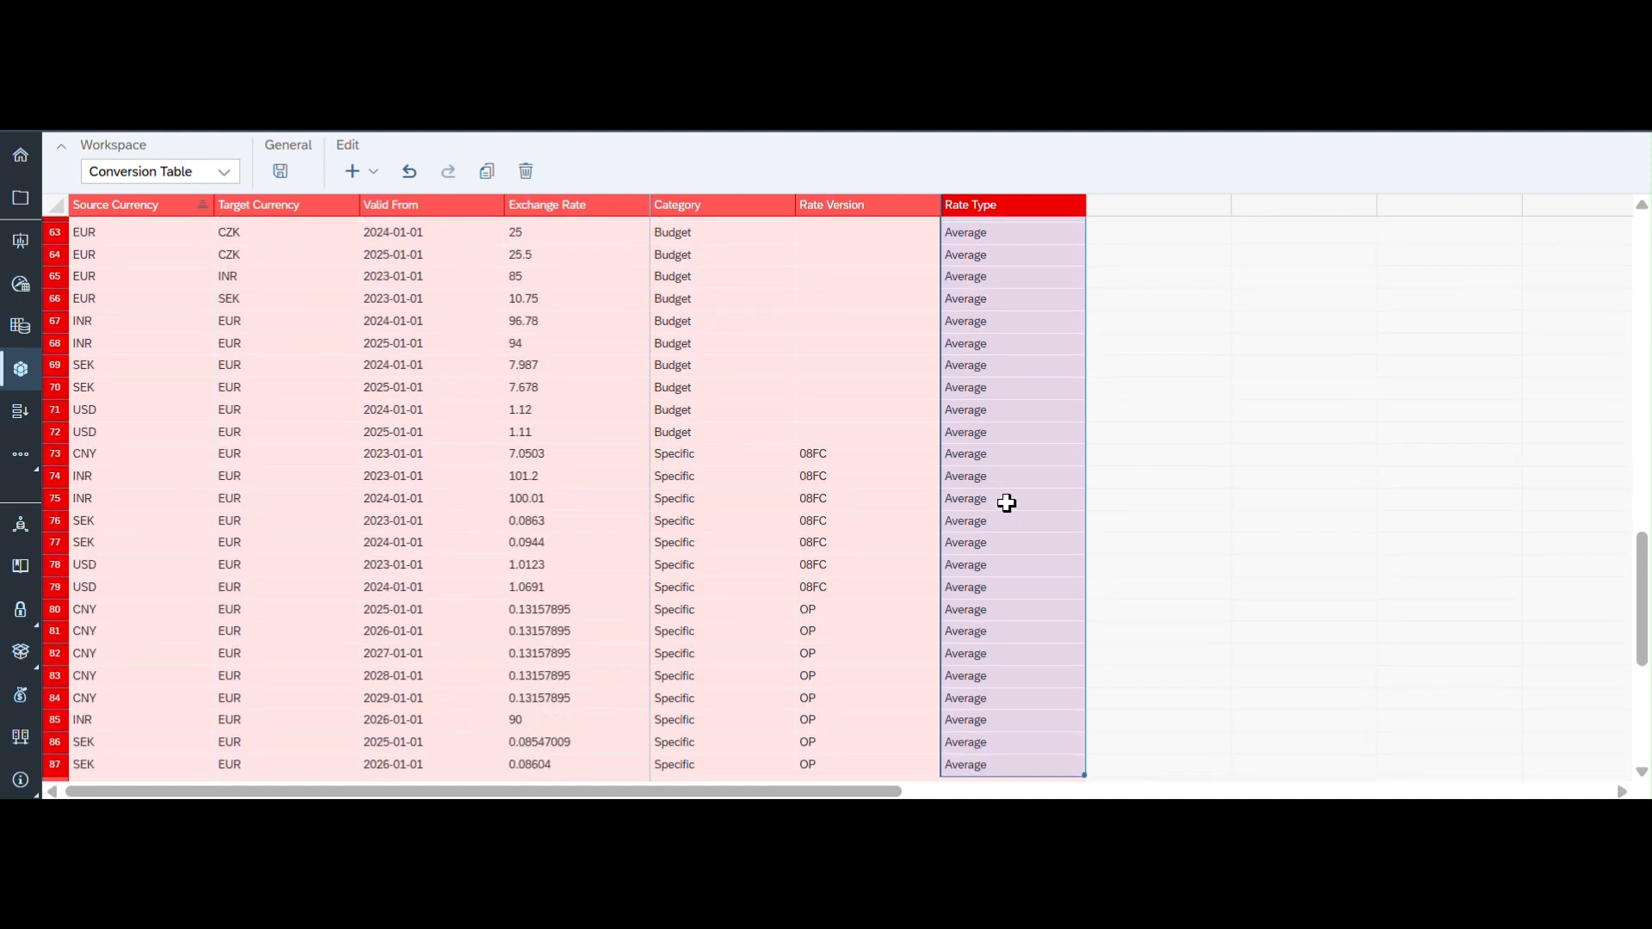
key("shift+Down")
key("shift+Down")
key("shift+Down")
key("shift+Down")
key("shift+Down")
key("shift+Down")
key("shift+Down")
key("shift+Down")
key("shift+Down")
key("shift+Down")
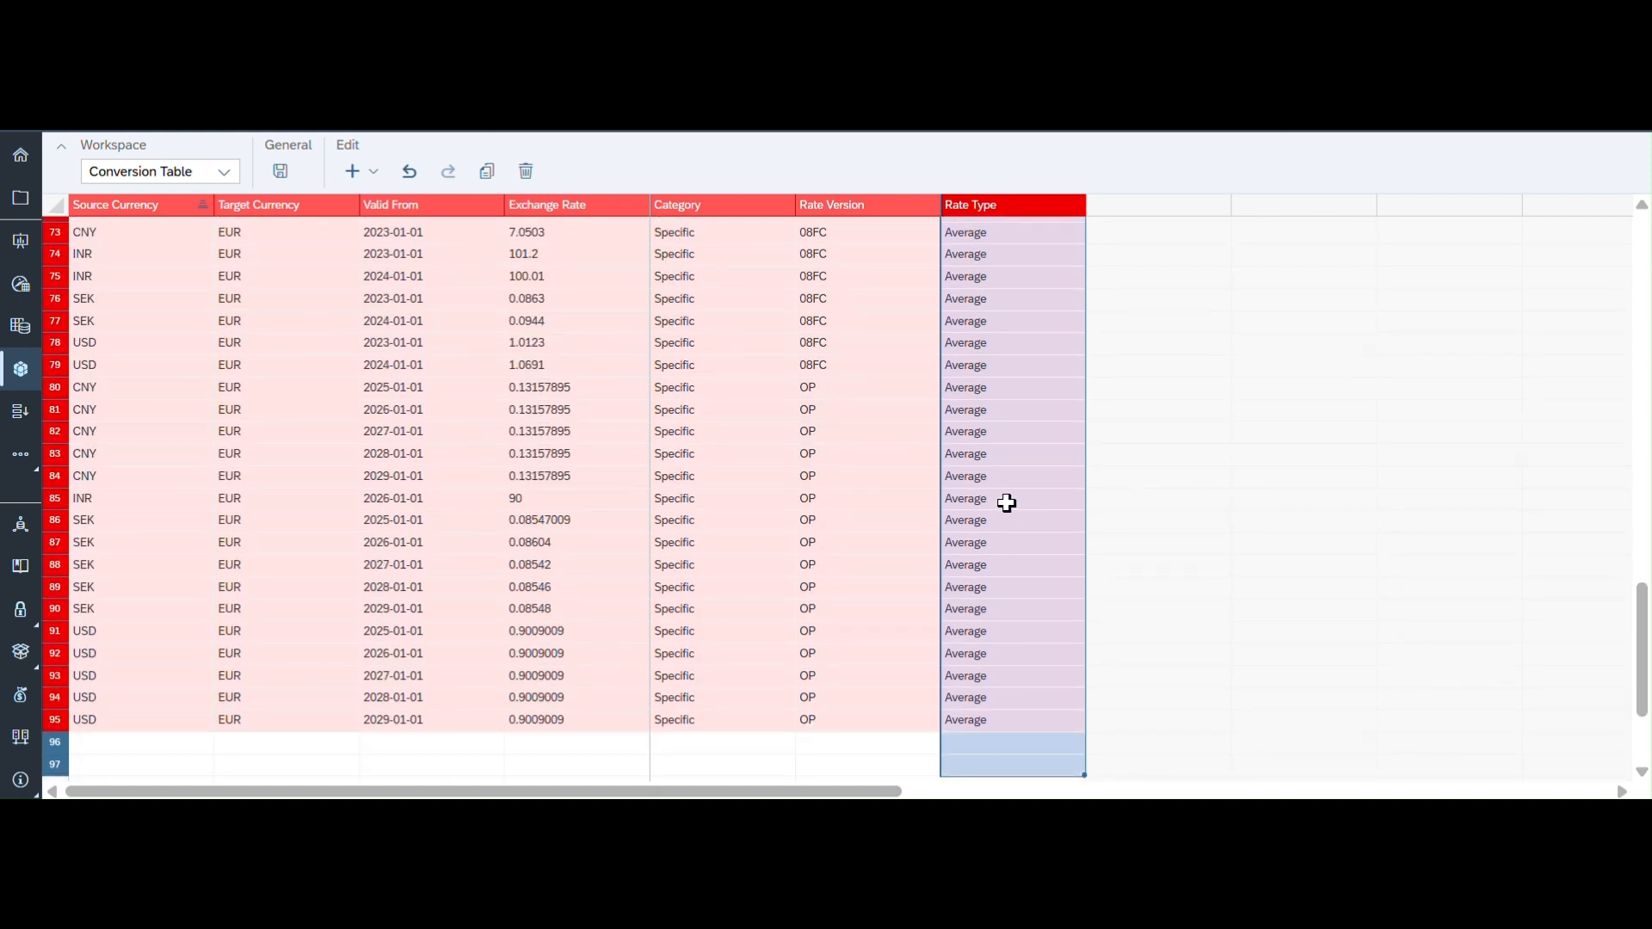
key("shift+Up")
key("shift+Up")
key("ctrl+v")
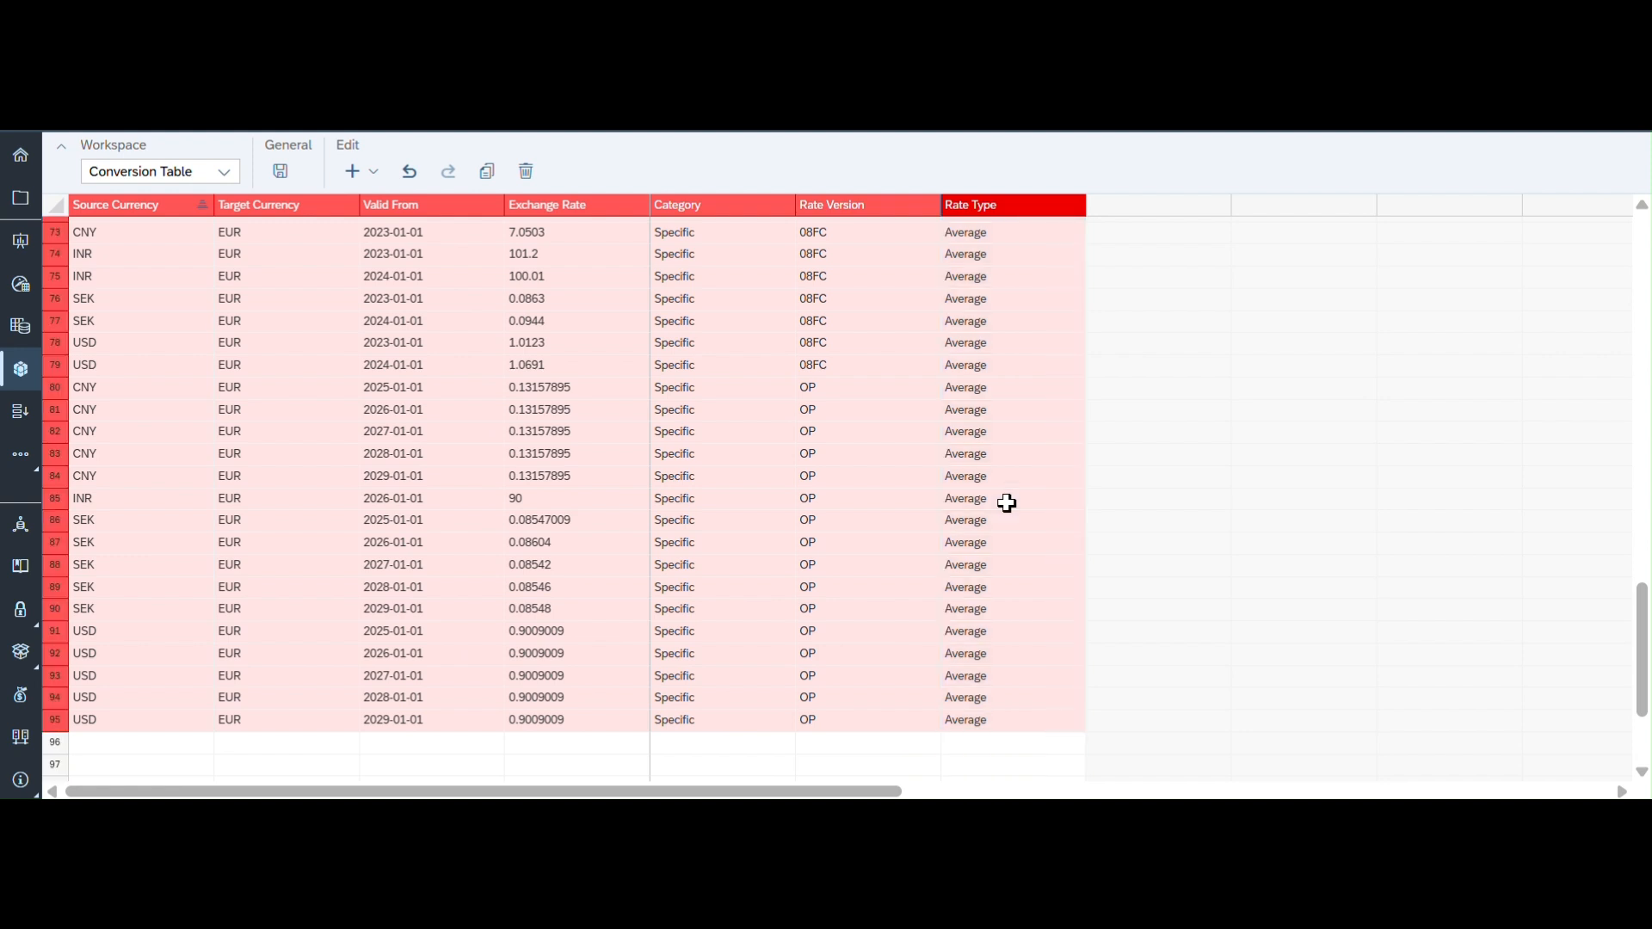
Step: Set the Rate Type of the copied Actuals rows 54 to 58 to Closing
scroll(1005, 499, "up", 10)
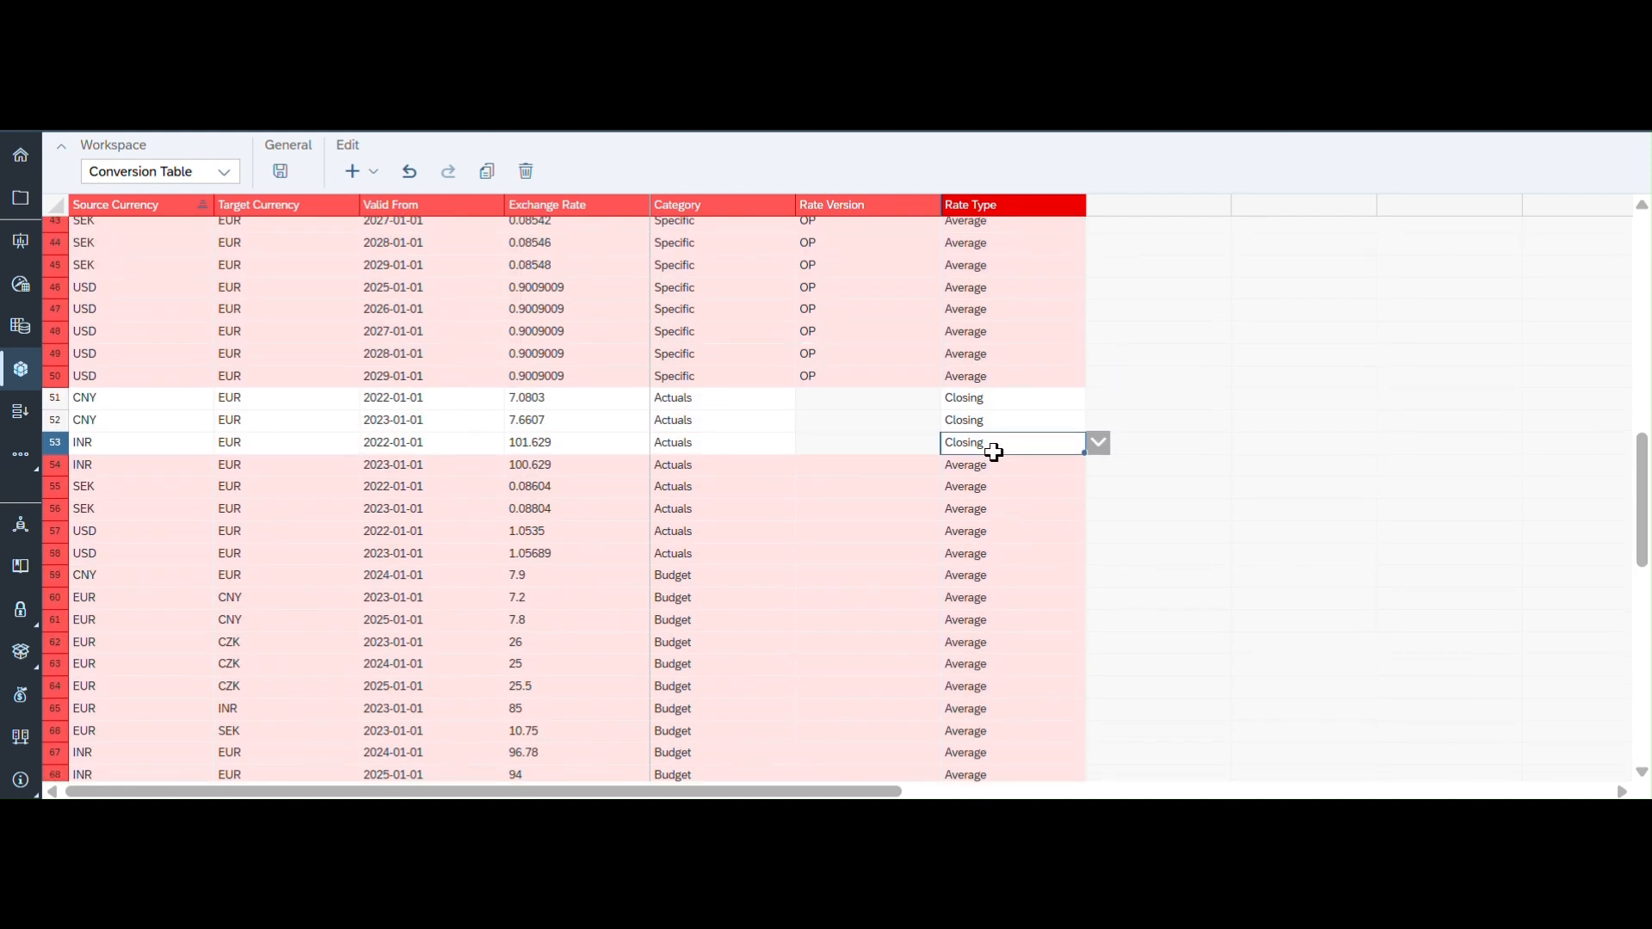
scroll(994, 452, "up", 5)
scroll(992, 474, "down", 4)
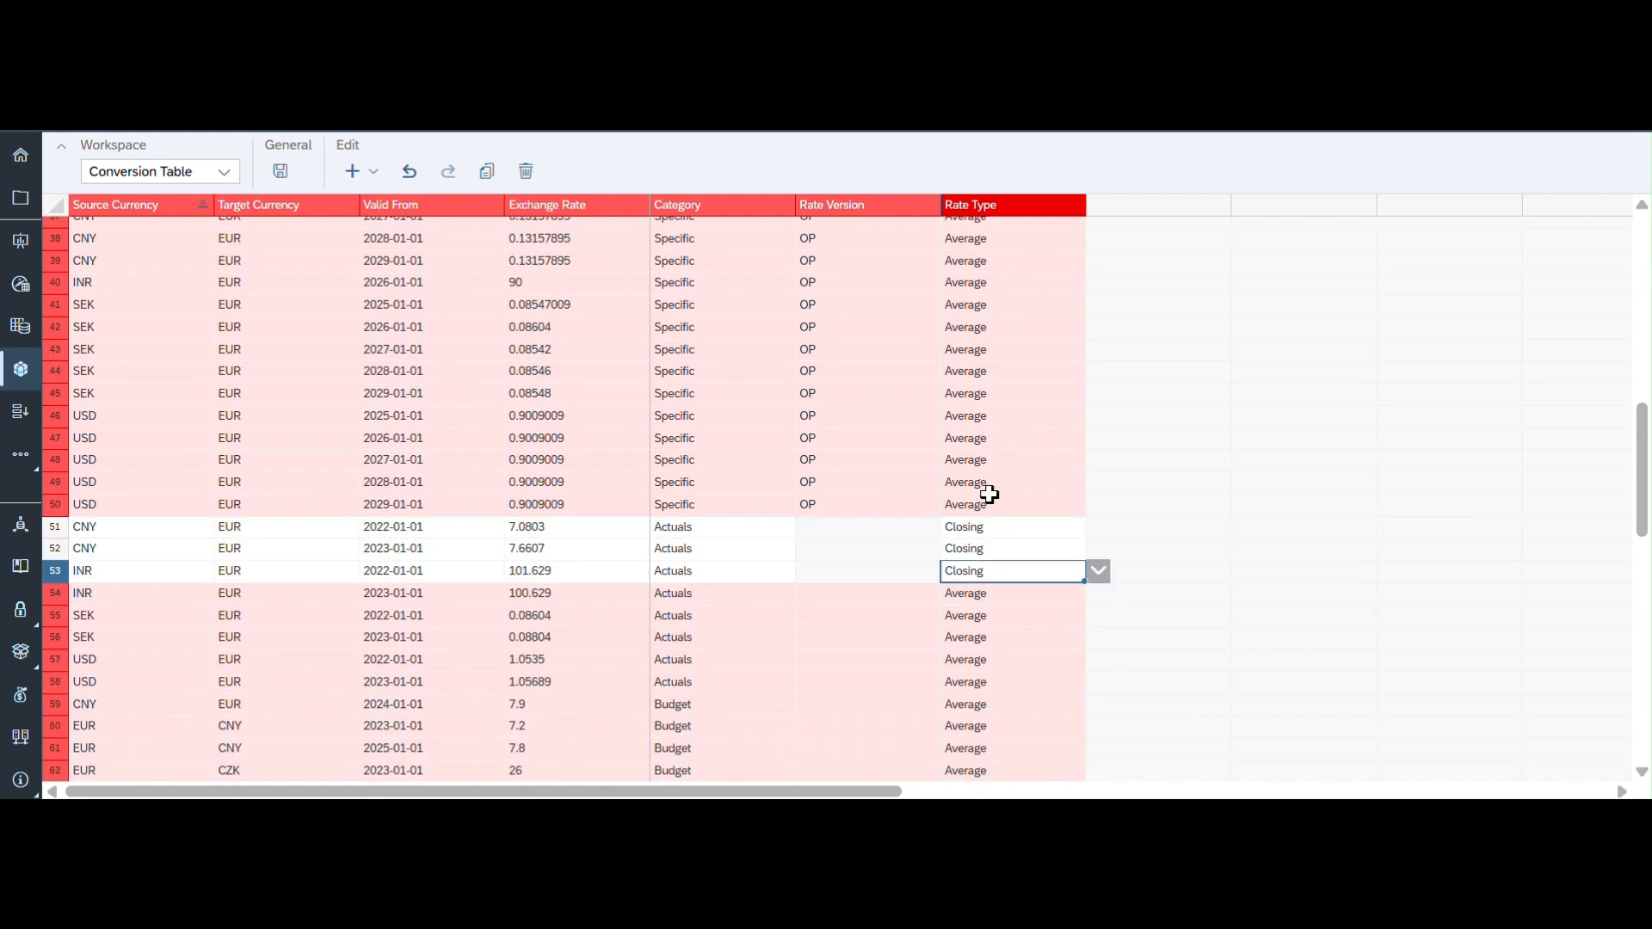
left_click(982, 536)
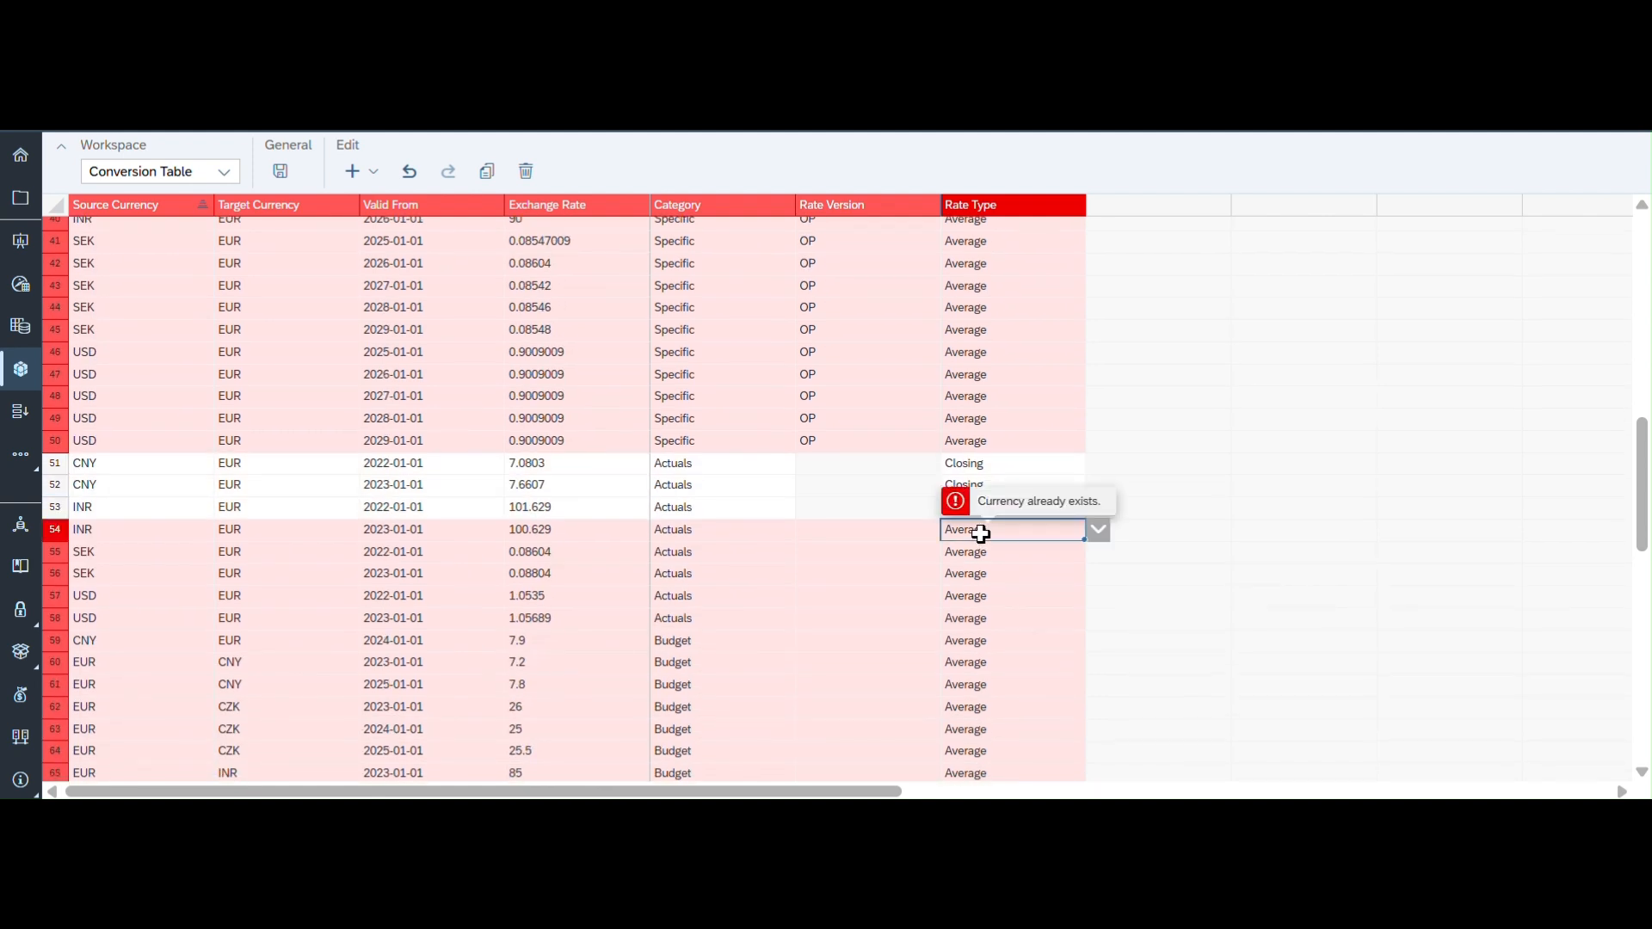
type("Closing")
left_click(977, 556)
type("Closing")
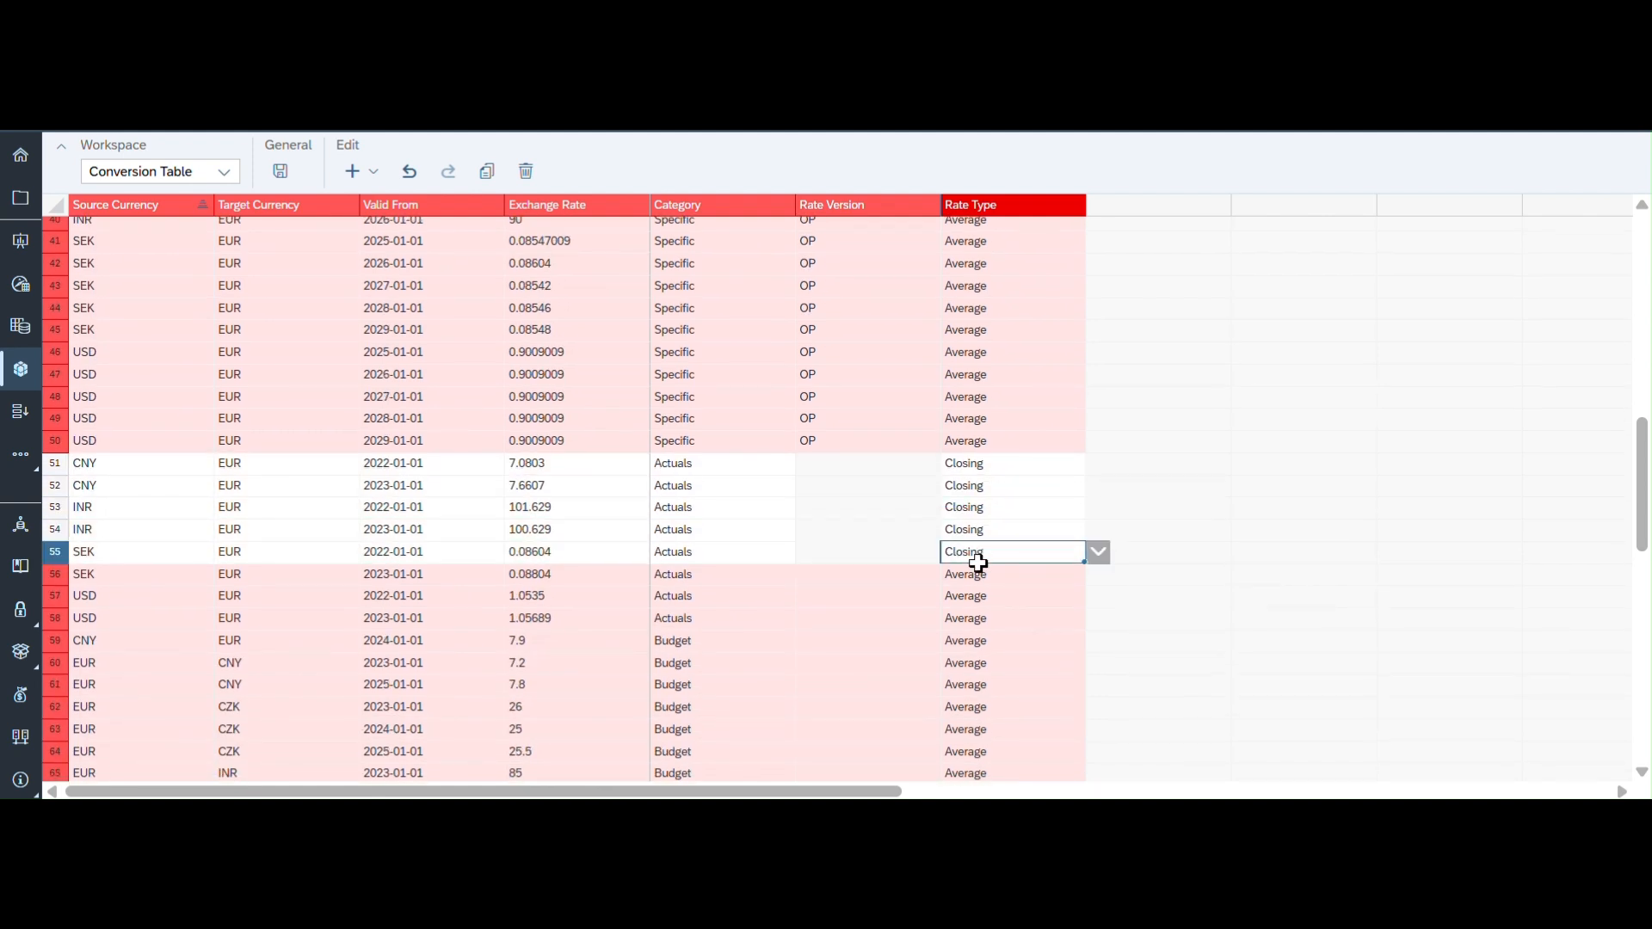
left_click(979, 578)
type("Closing")
left_click(967, 608)
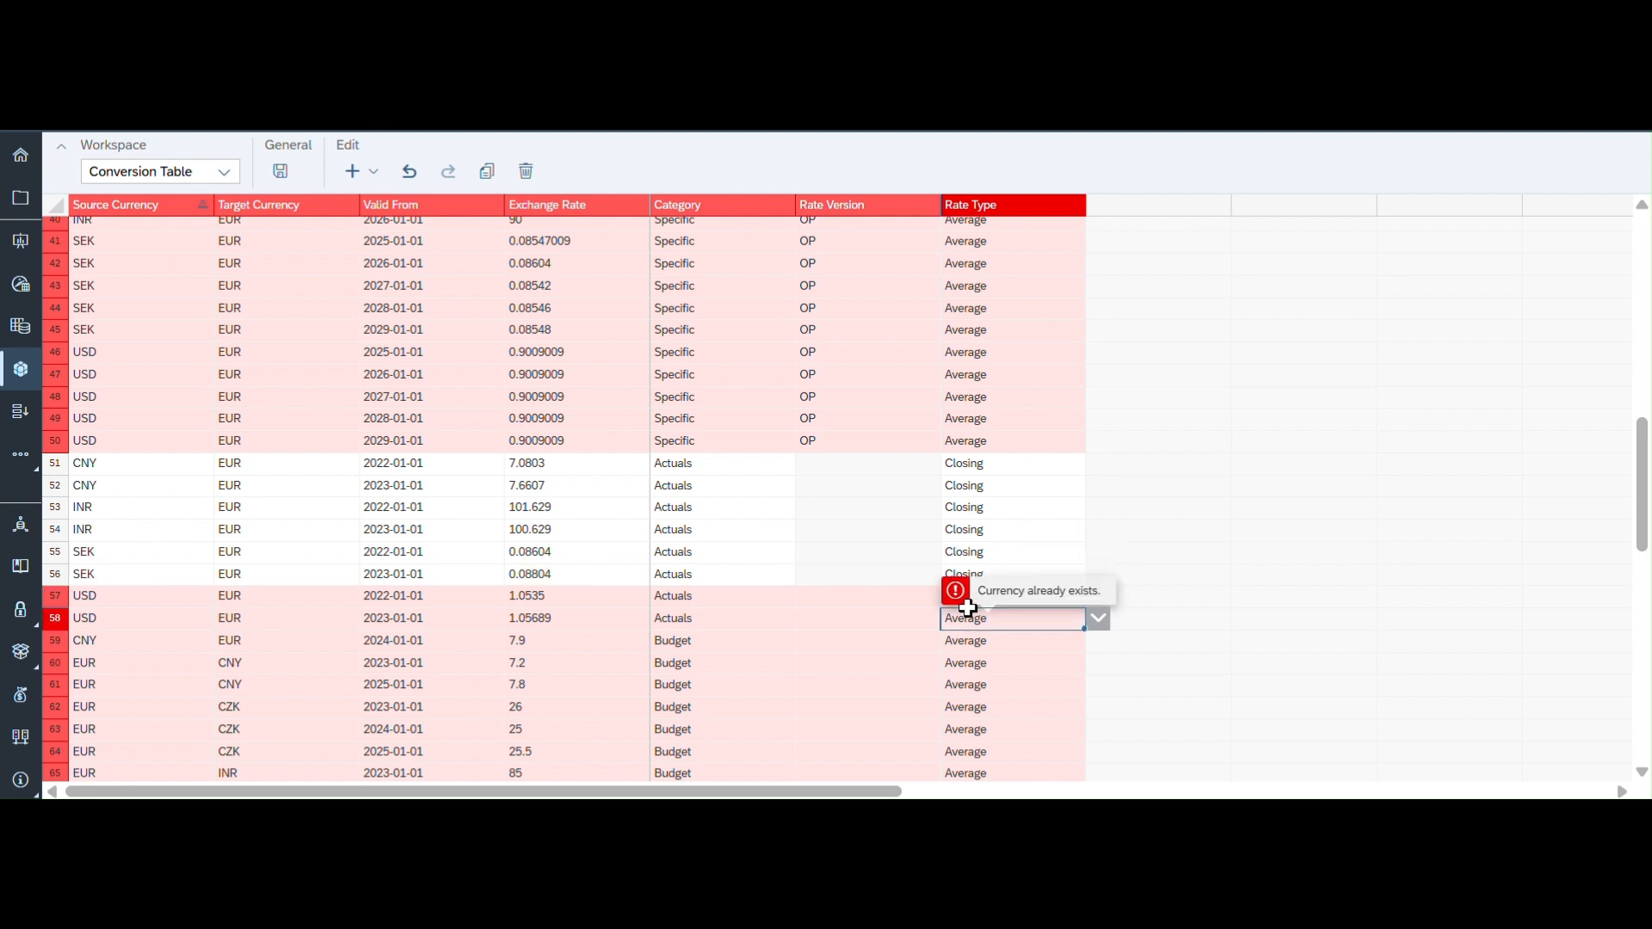
type("Closing")
left_click(967, 596)
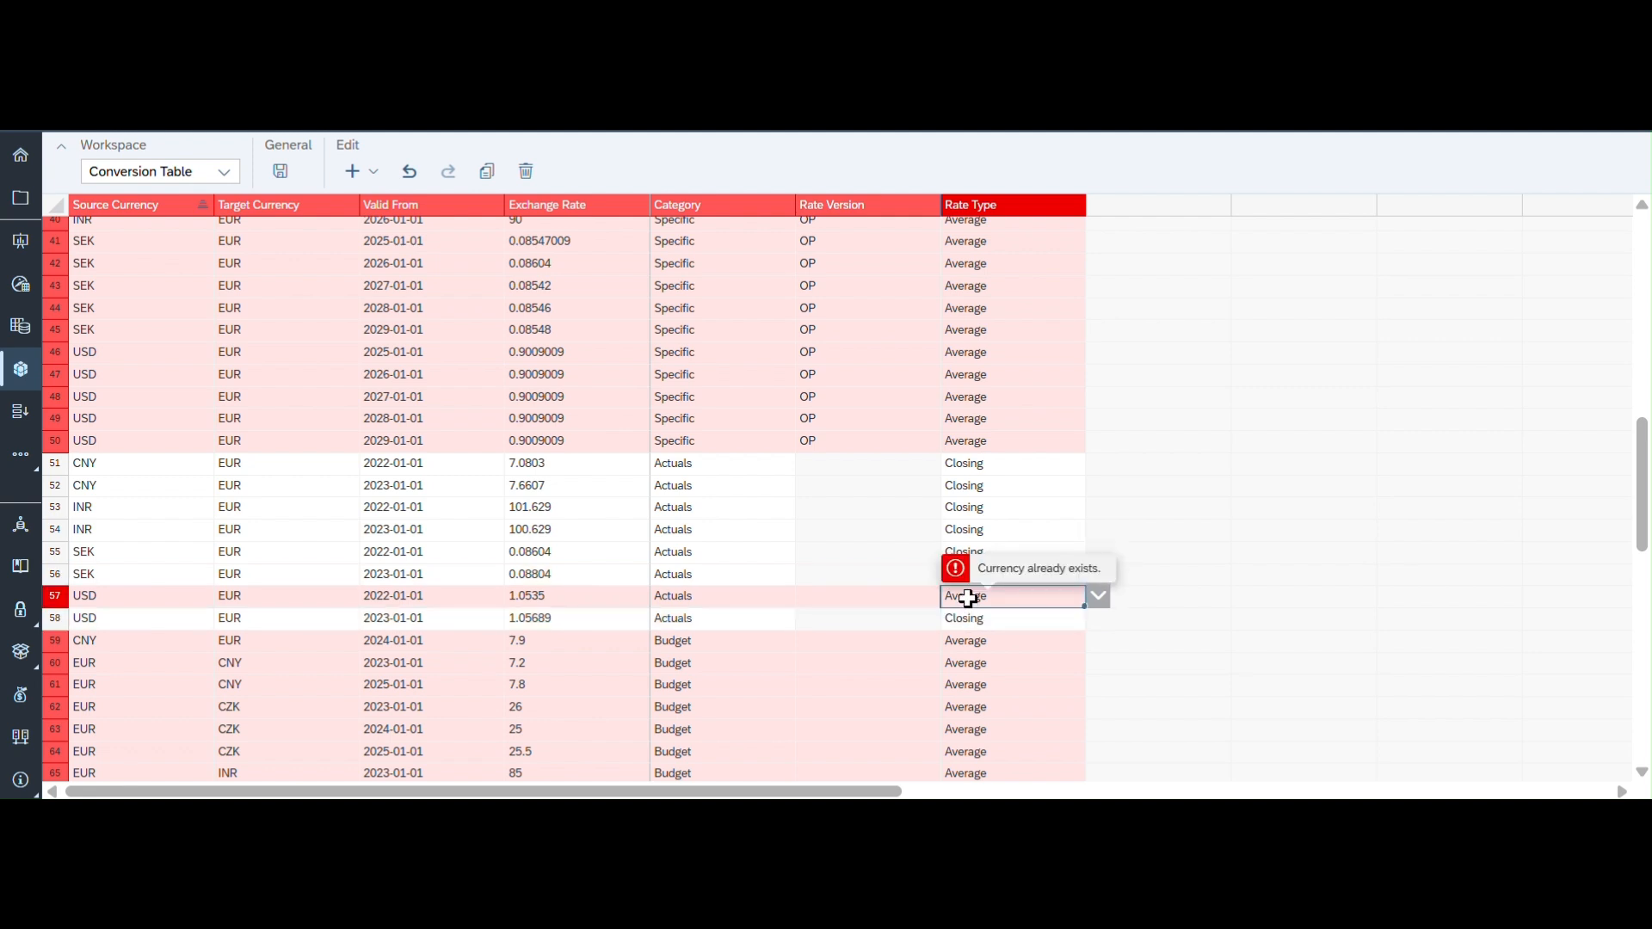
key("ctrl+v")
Step: Set the Rate Type of the copied Budget rows 59 to 66, with CNY and EUR as source currency, to Closing
scroll(967, 601, "down", 3)
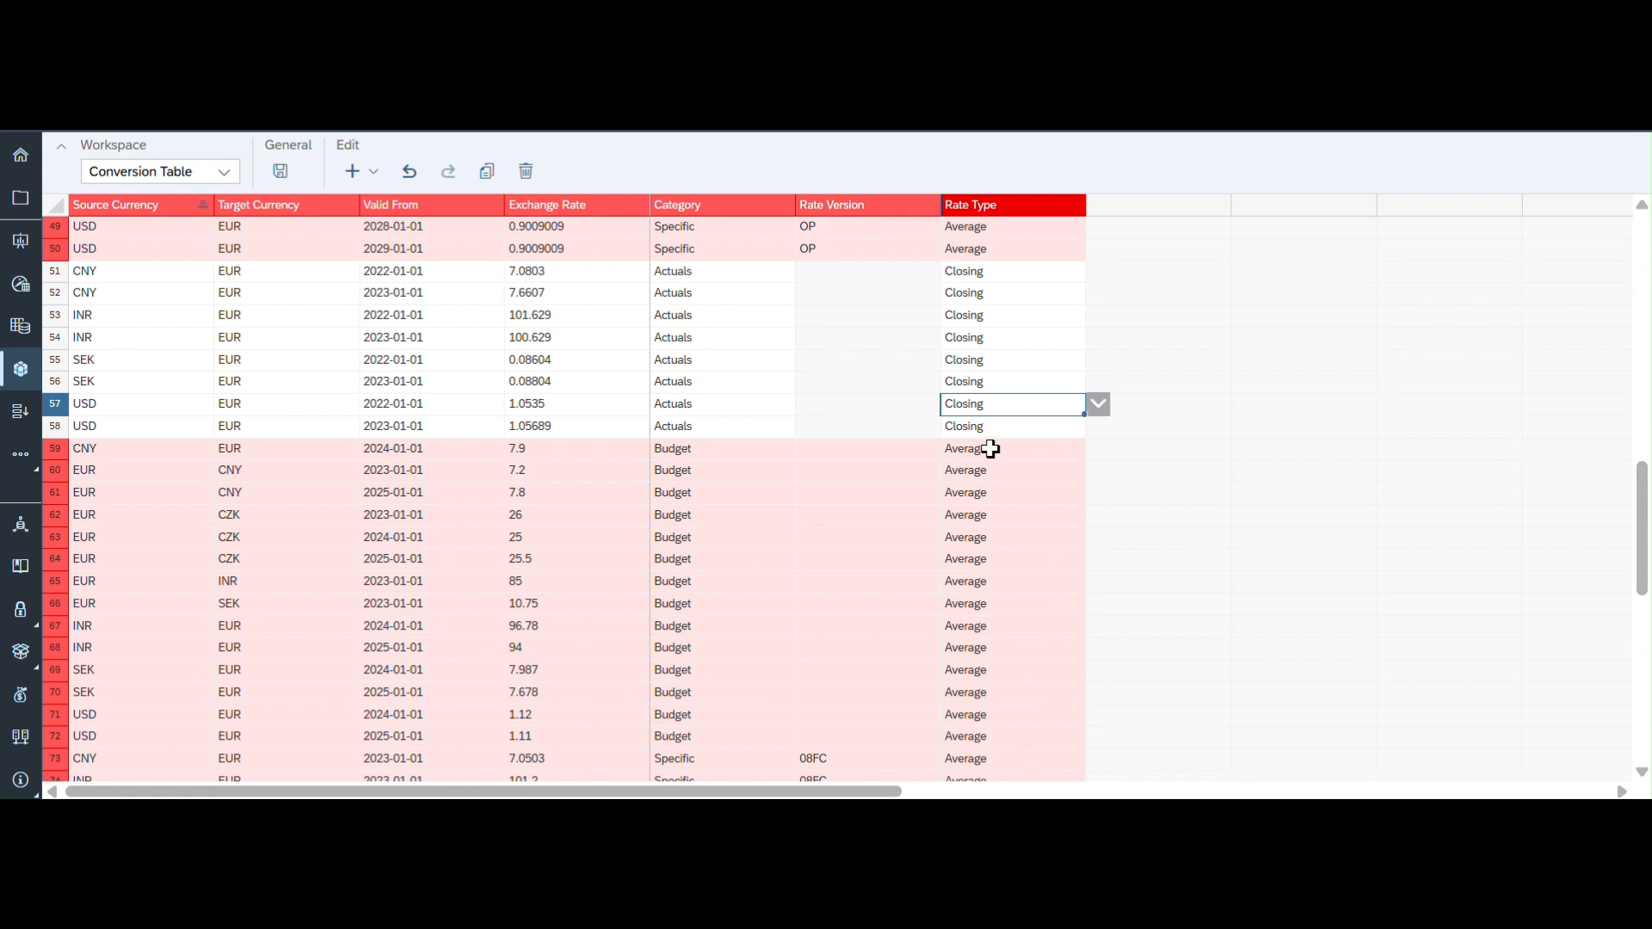
left_click(989, 448)
key("ctrl+v")
left_click(978, 470)
type("Closing")
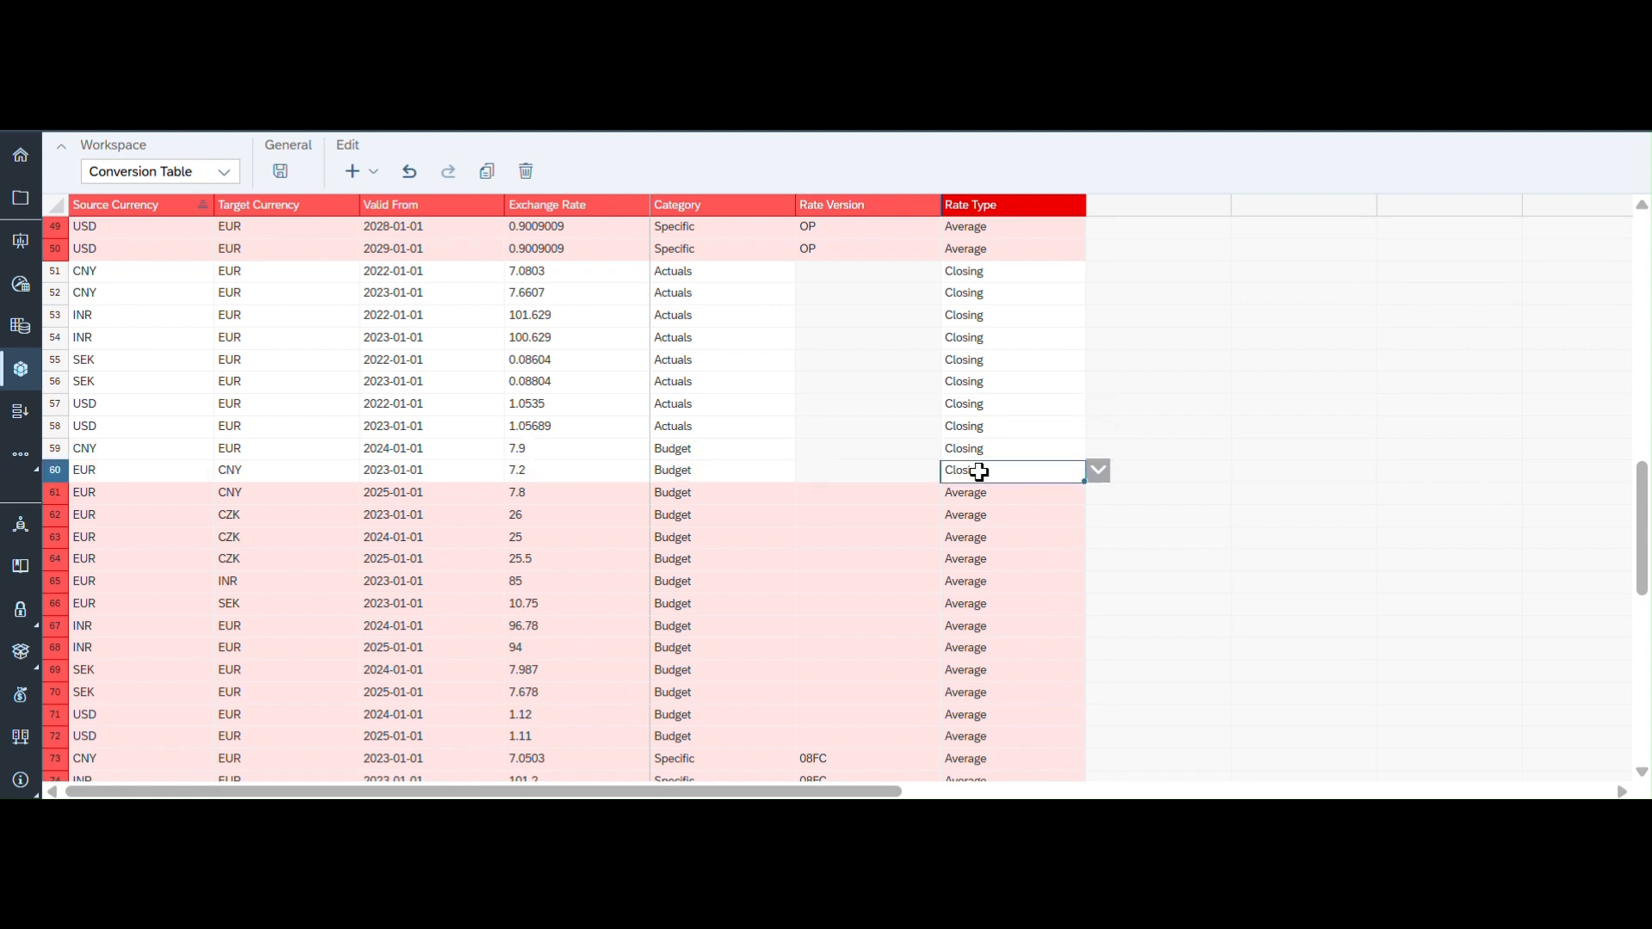
left_click(974, 494)
type("Closing")
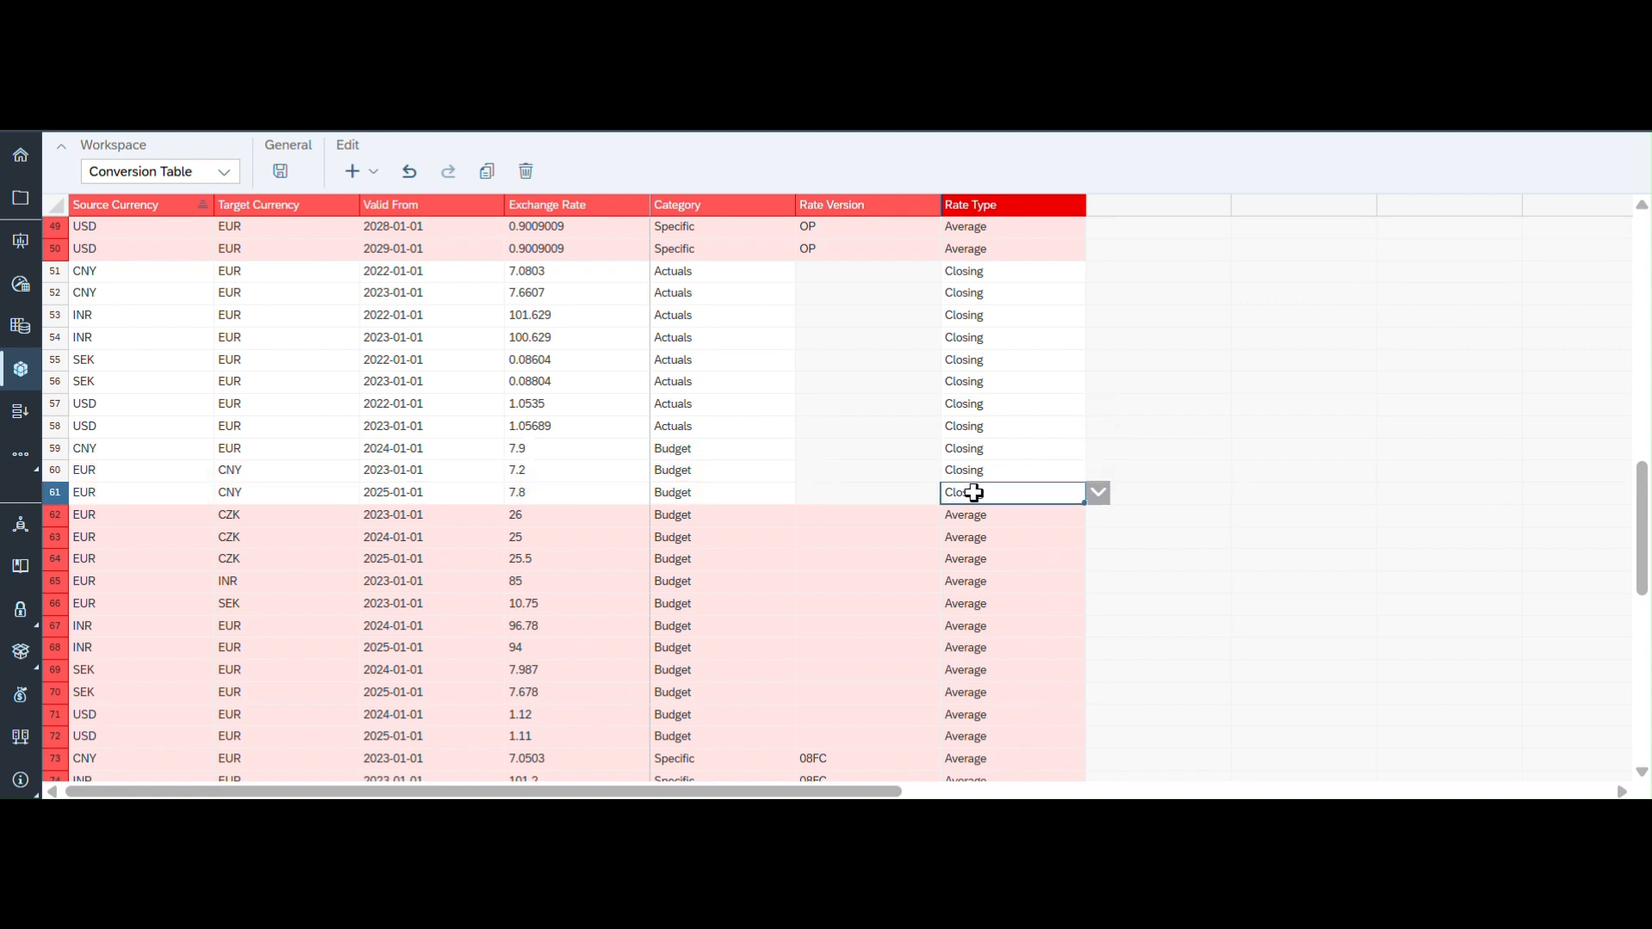
left_click(972, 514)
type("Closing")
left_click(962, 538)
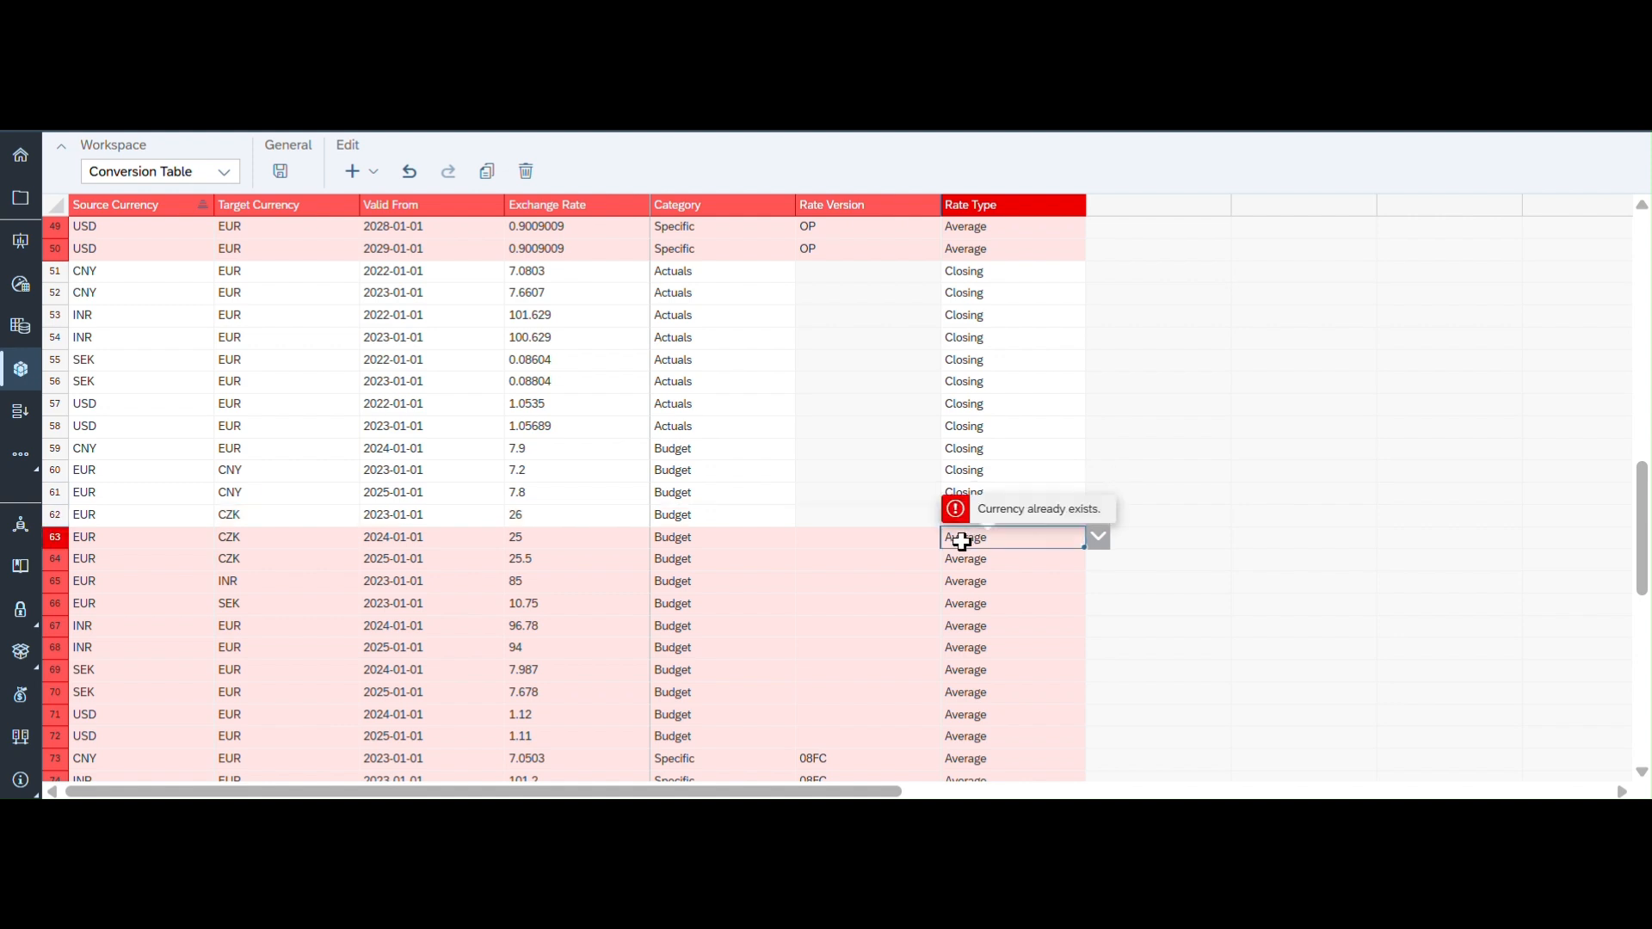
type("Closing")
left_click(963, 560)
type("Closing")
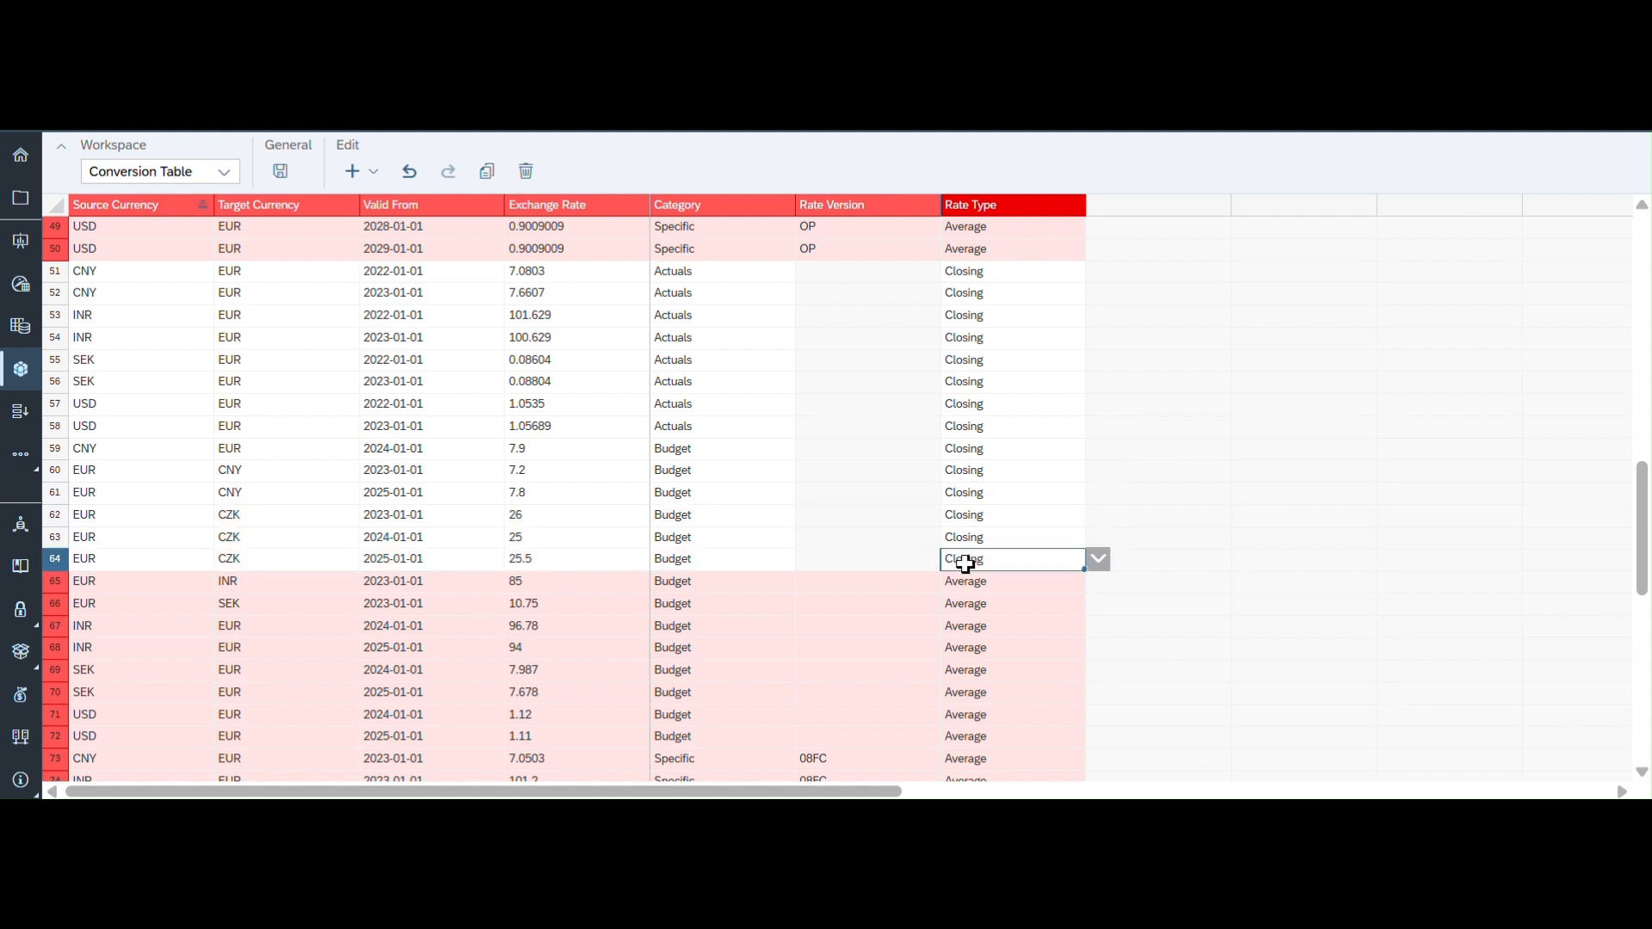
left_click(966, 583)
type("Closing")
left_click(968, 605)
type("Closing")
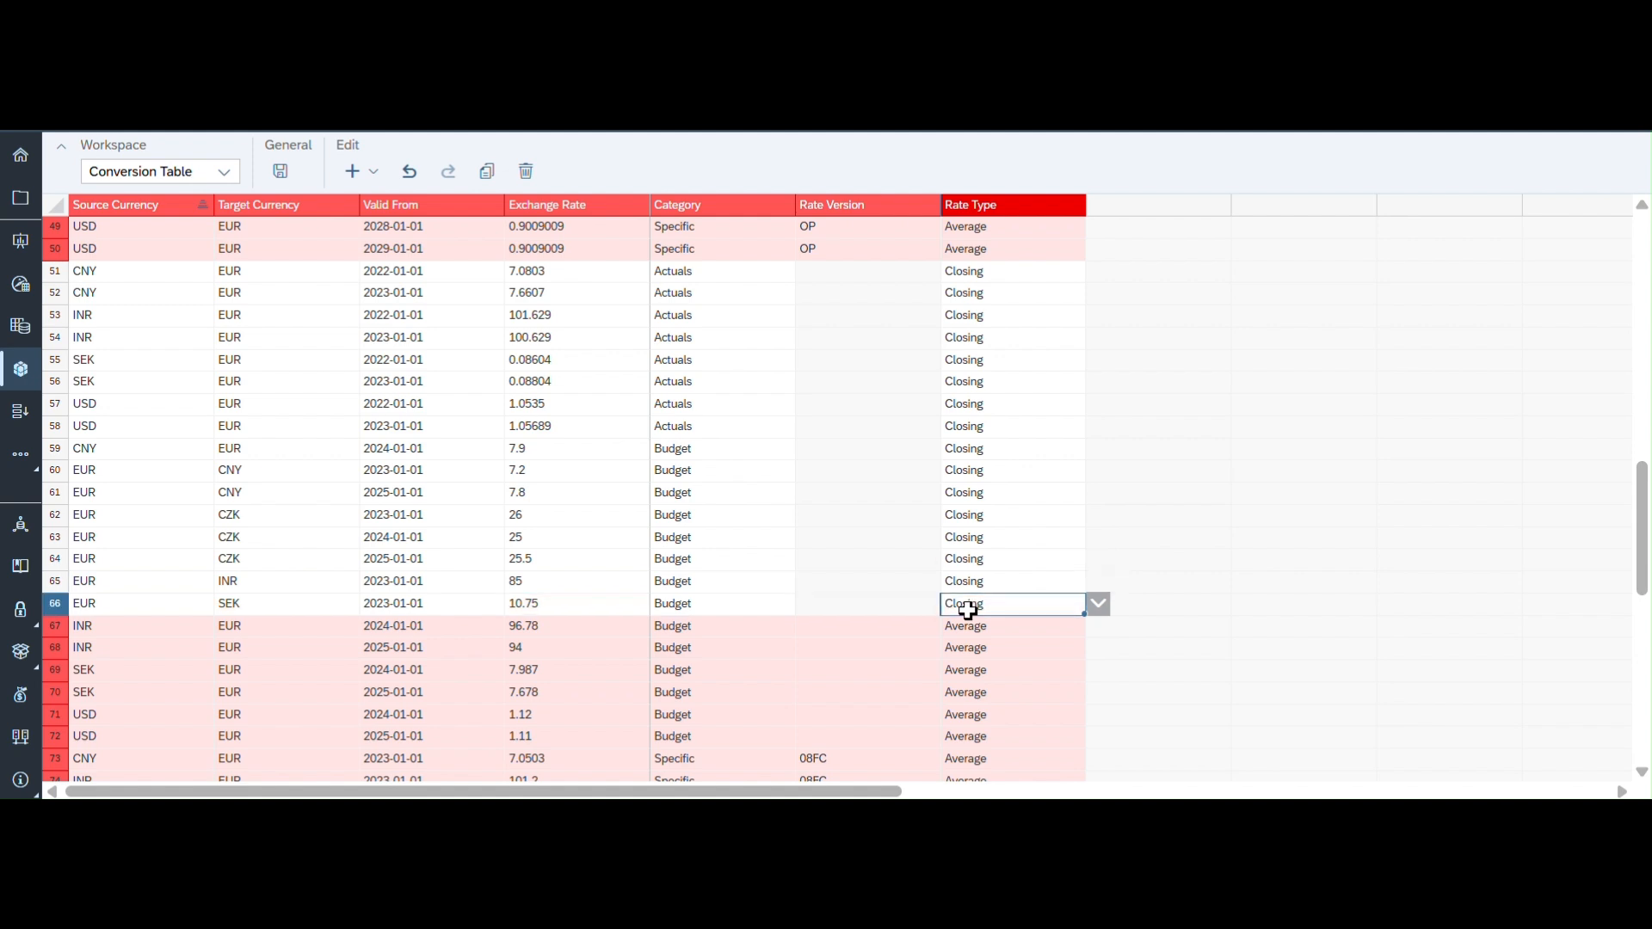
Step: Set the Rate Type of the copied INR, SEK and USD Budget rows 67 to 72 to Closing
left_click(968, 627)
key("ctrl+v")
left_click(968, 649)
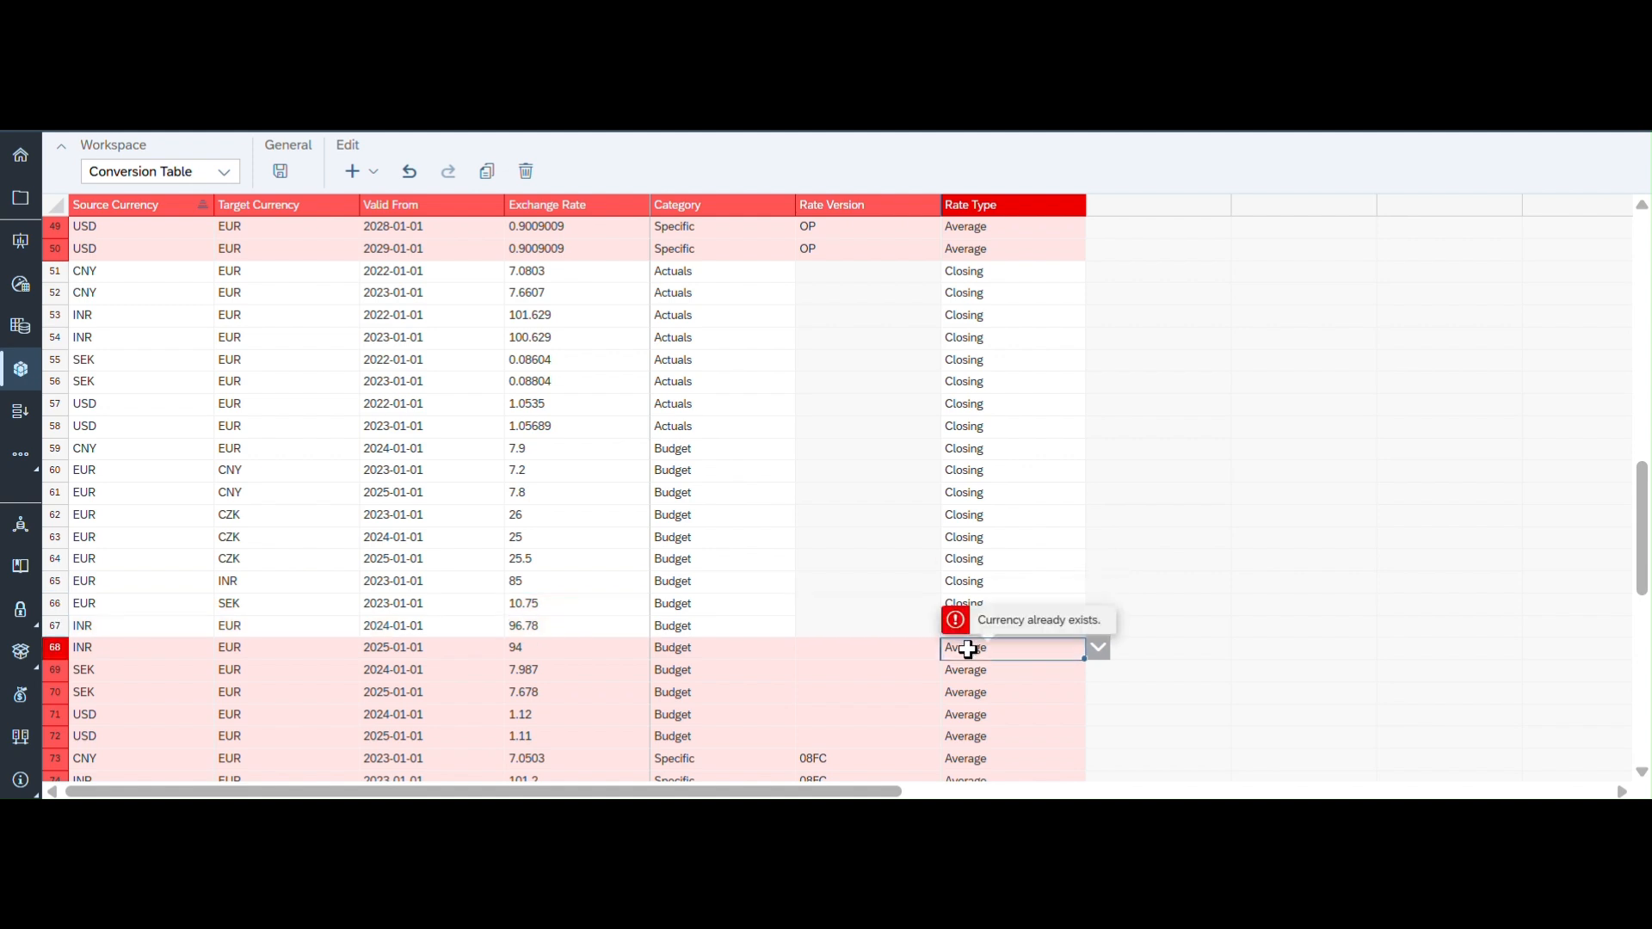
key("ctrl+v")
left_click(966, 670)
type("Closing")
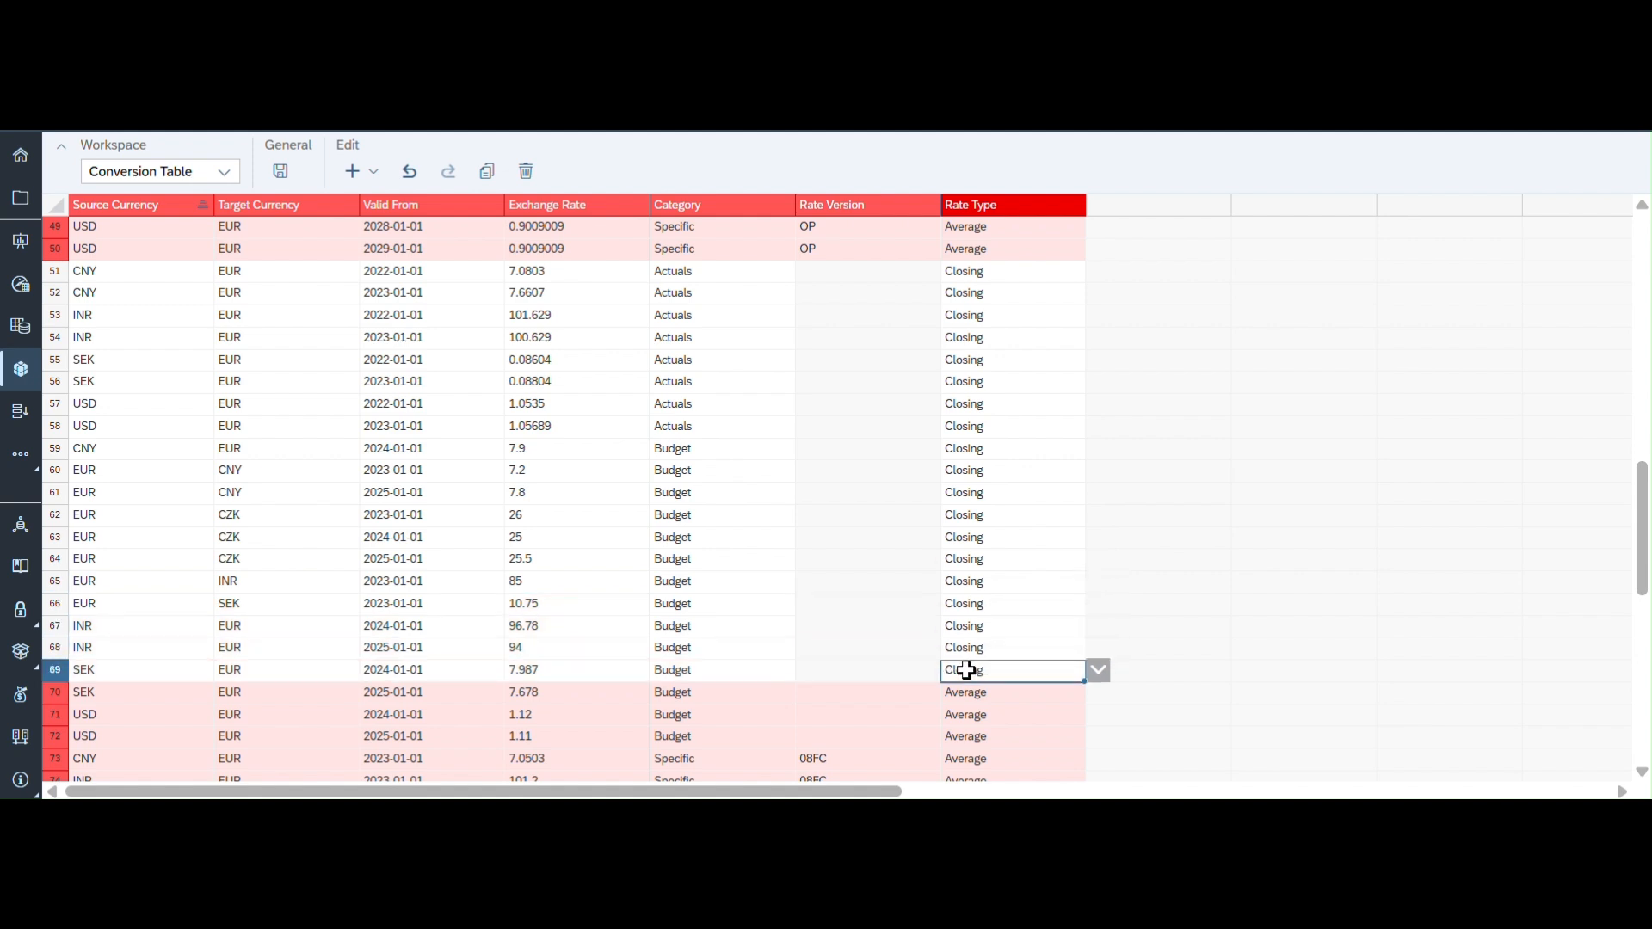
left_click(965, 693)
key("ctrl+v")
left_click(964, 715)
key("ctrl+v")
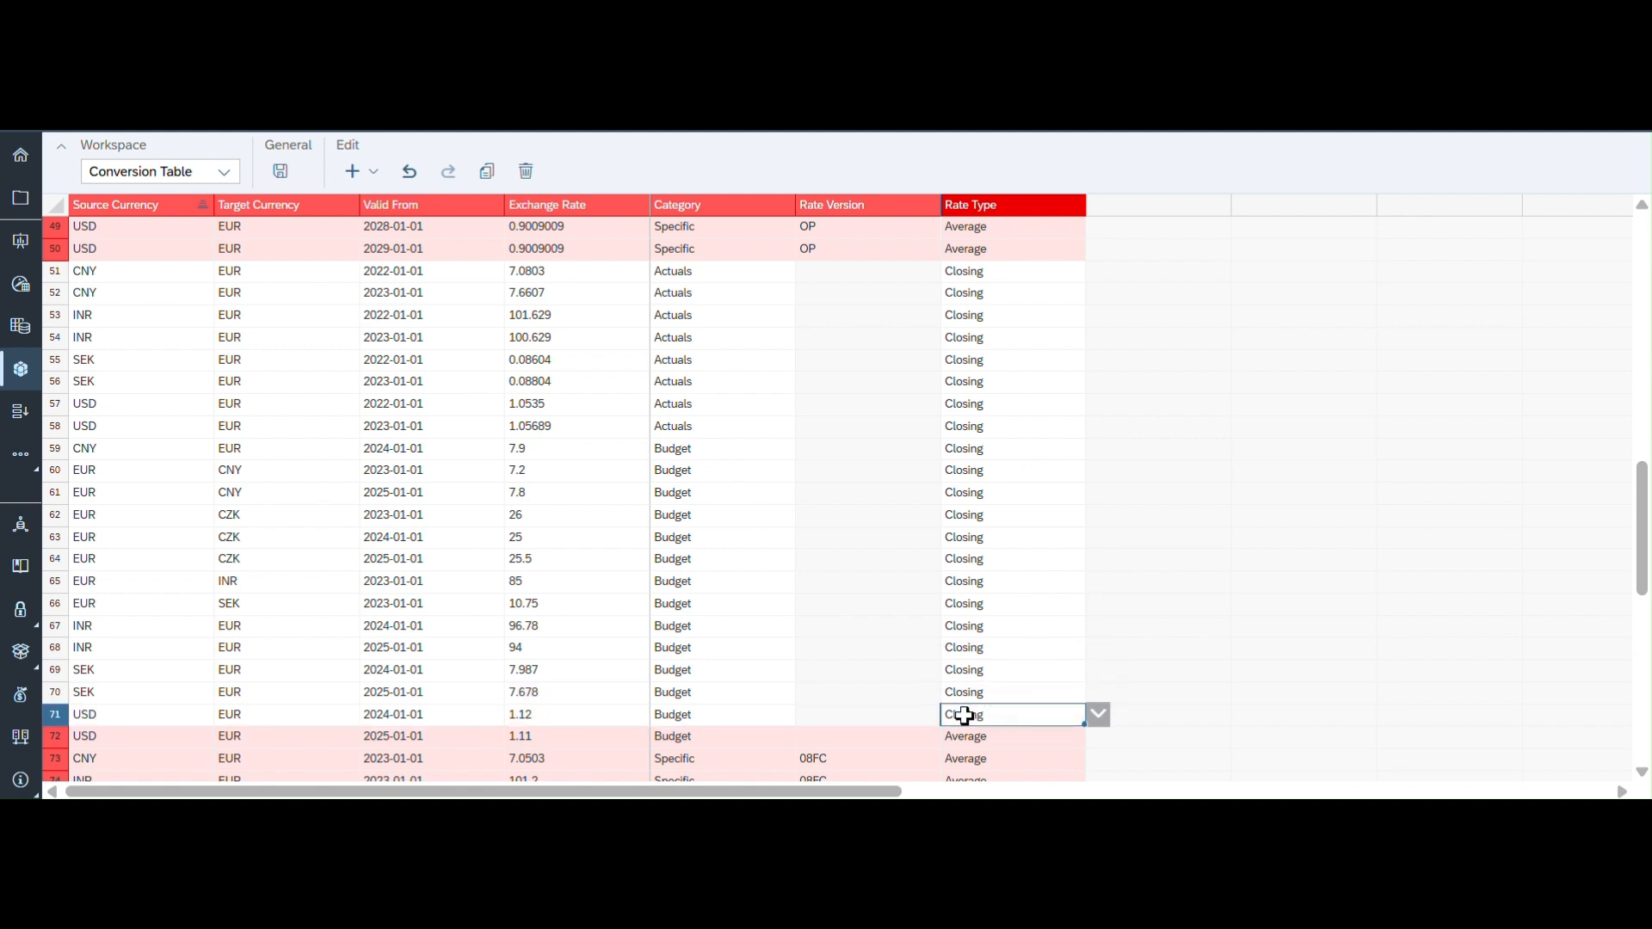
left_click(964, 737)
key("ctrl+v")
Step: Set the Rate Type of the copied Specific rows with rate version 08FC, rows 73 to 79, to Closing
left_click(966, 758)
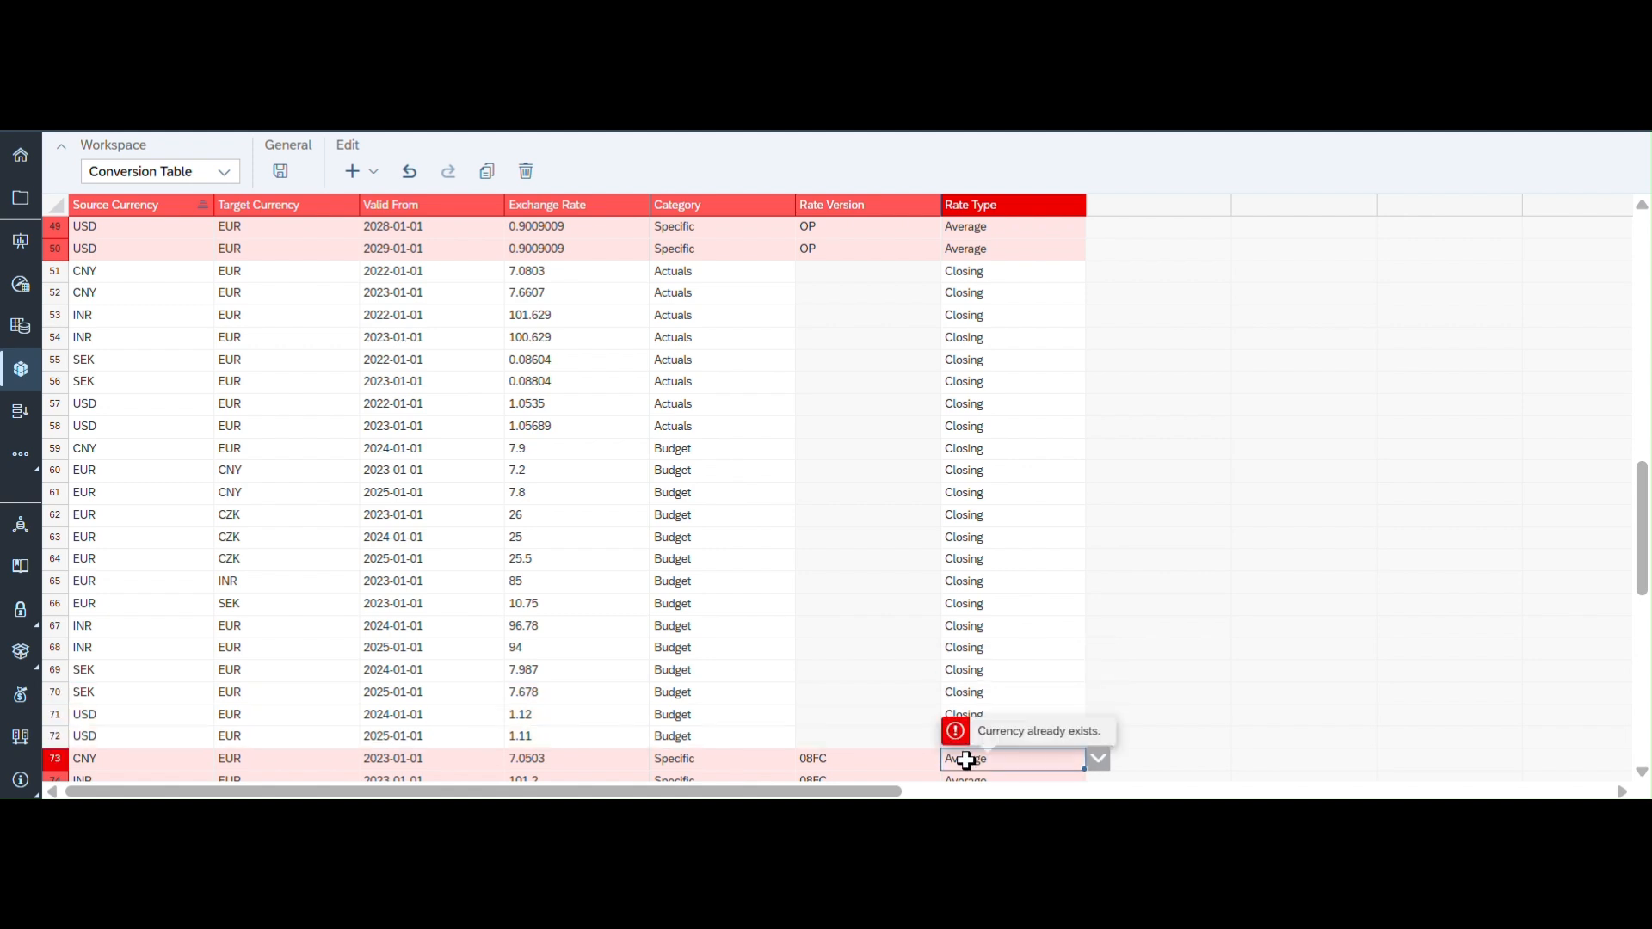
type("Closing")
scroll(969, 777, "down", 1)
scroll(967, 779, "down", 1)
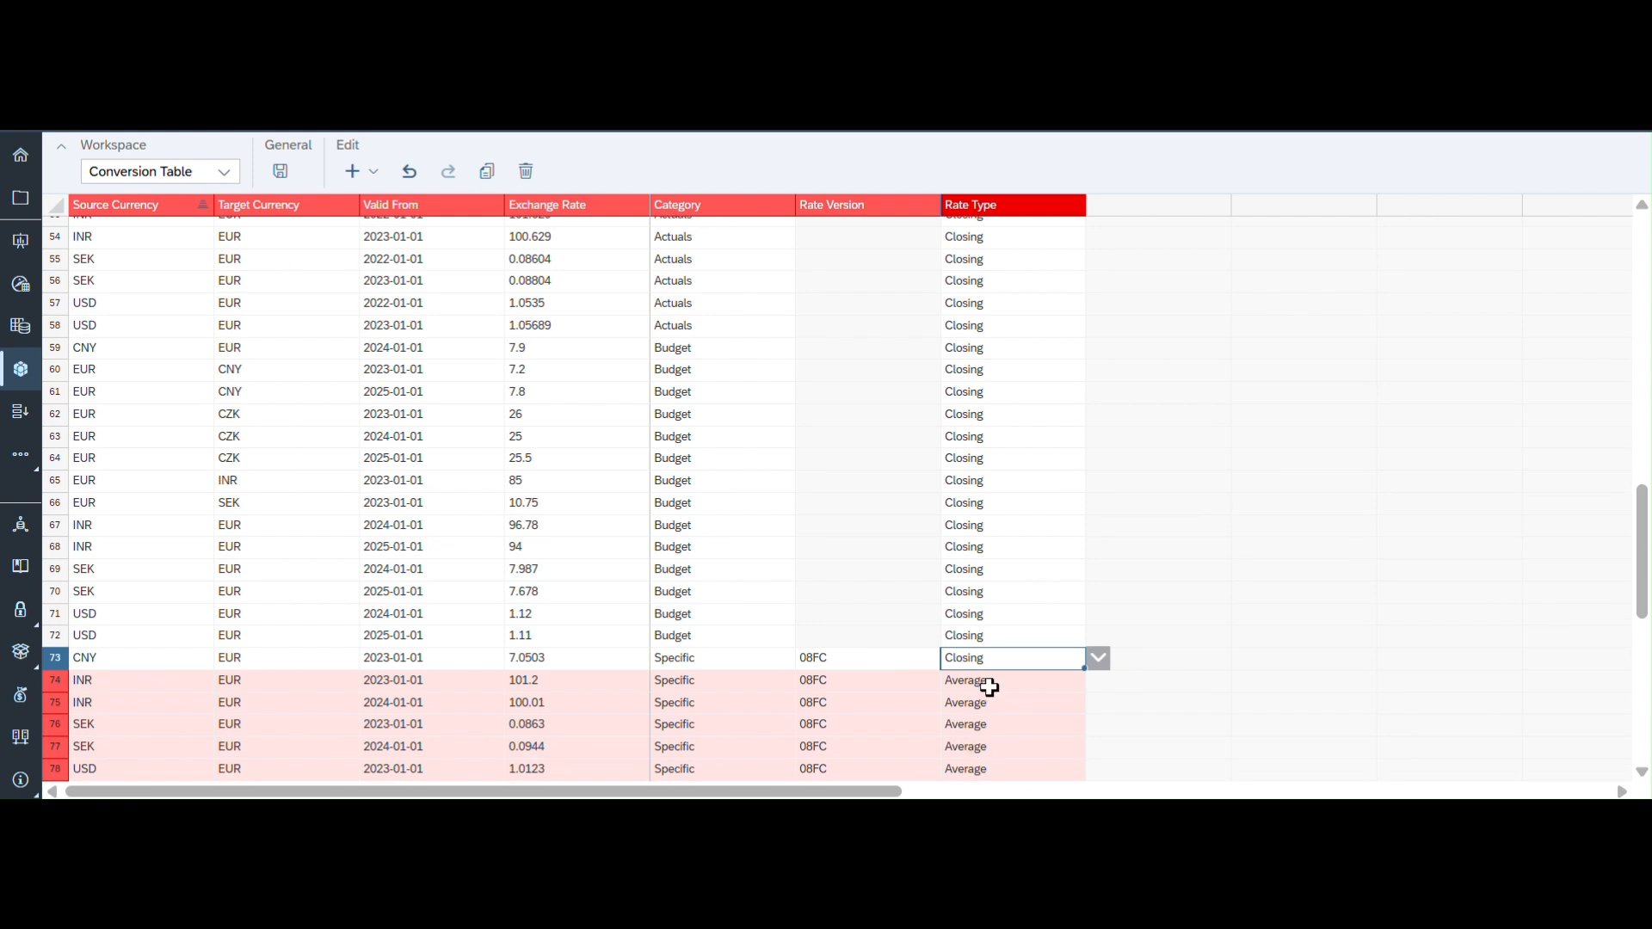
left_click(979, 683)
key("ctrl+v")
scroll(979, 682, "down", 7)
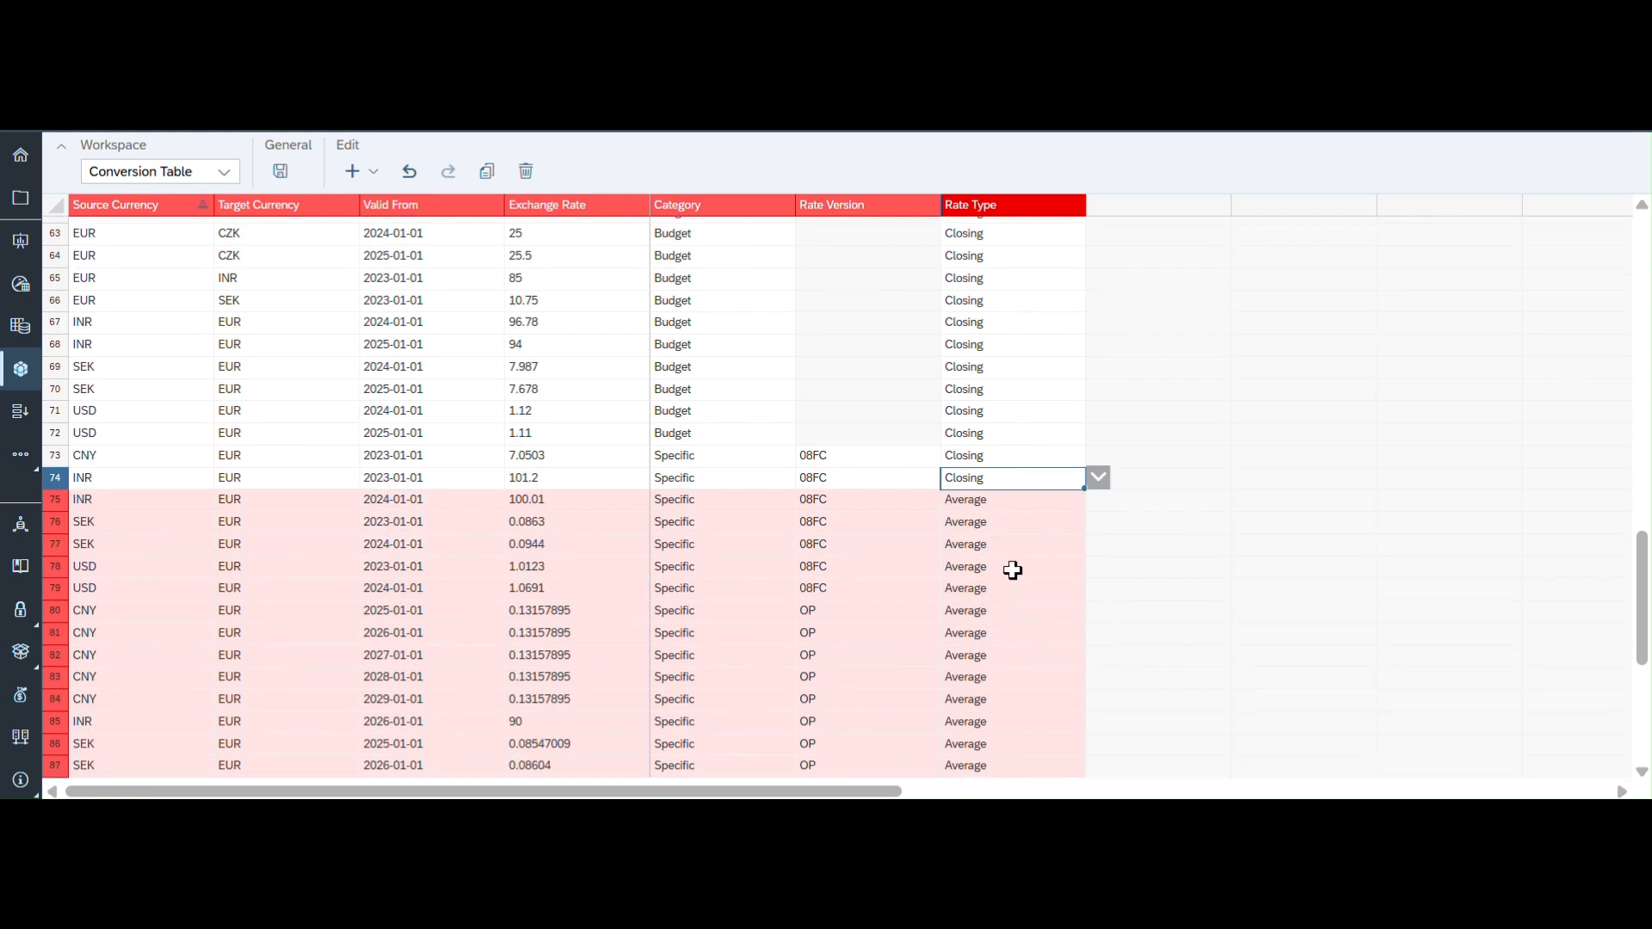
scroll(1013, 563, "up", 1)
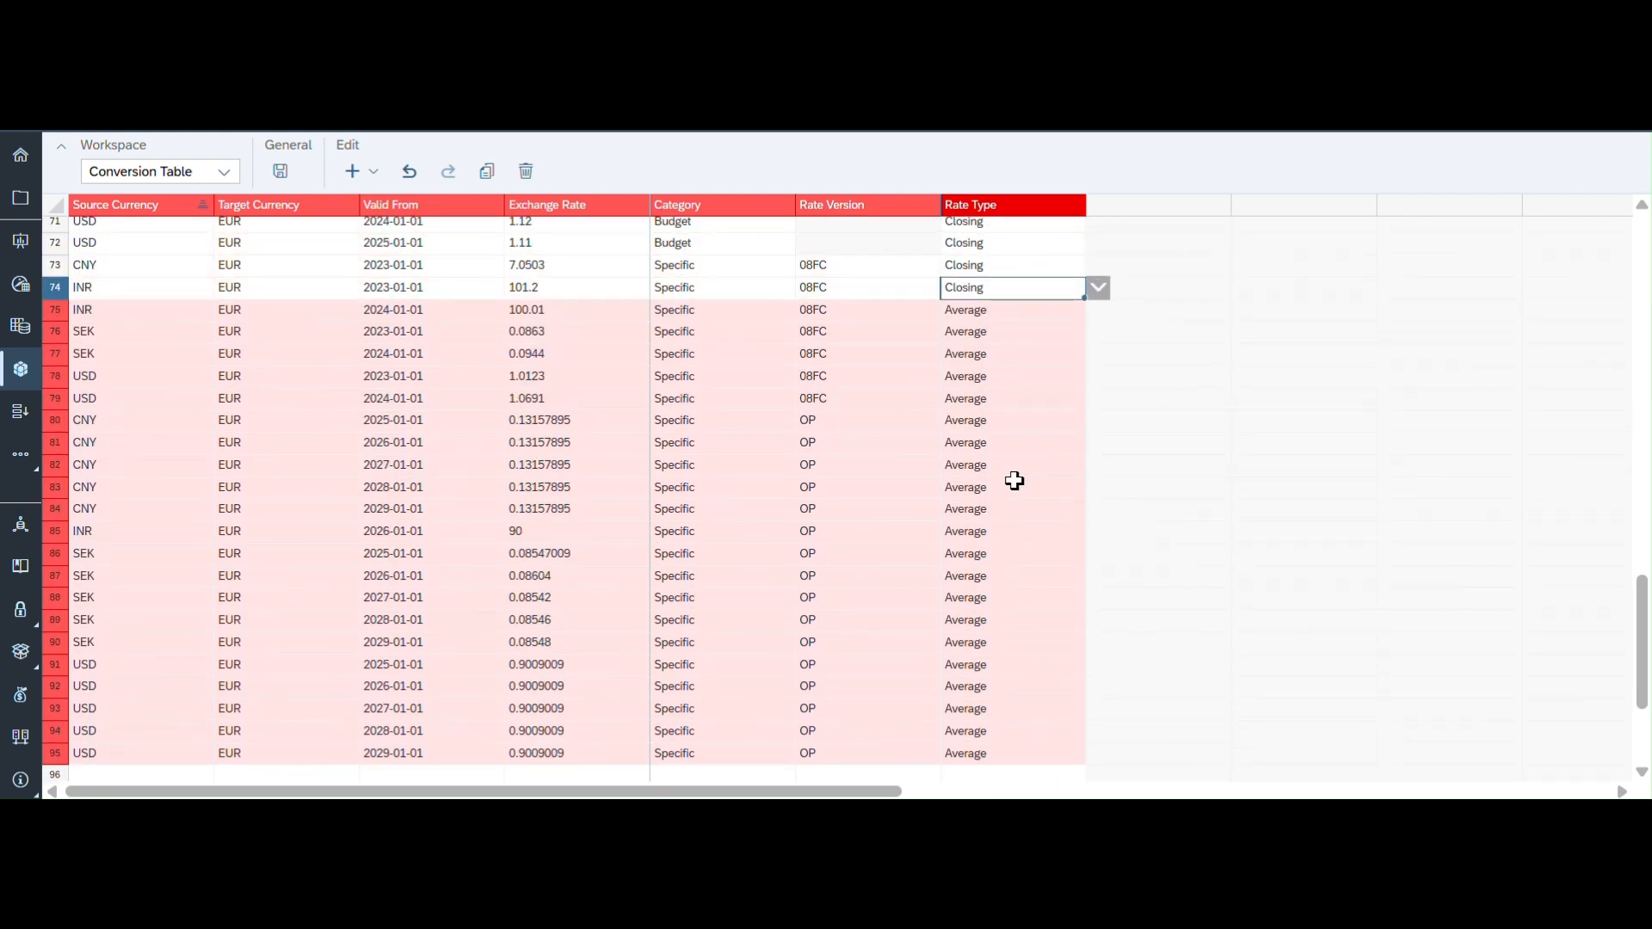
left_click(990, 312)
type("Closing")
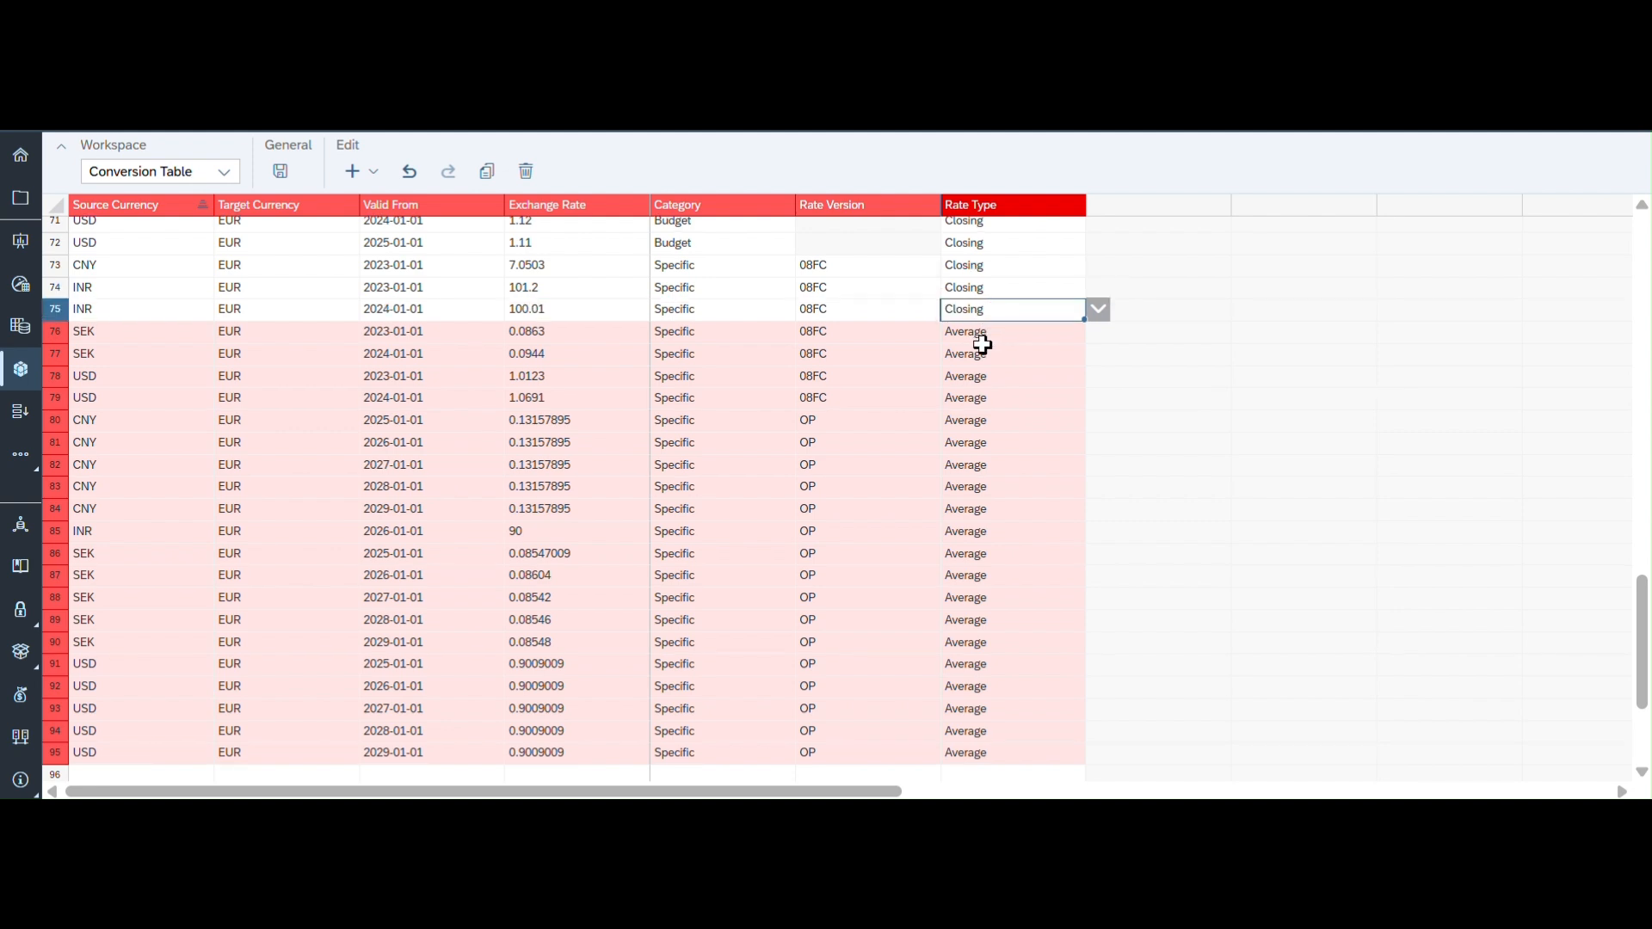
left_click(981, 334)
type("Closing")
left_click(979, 353)
type("Closing")
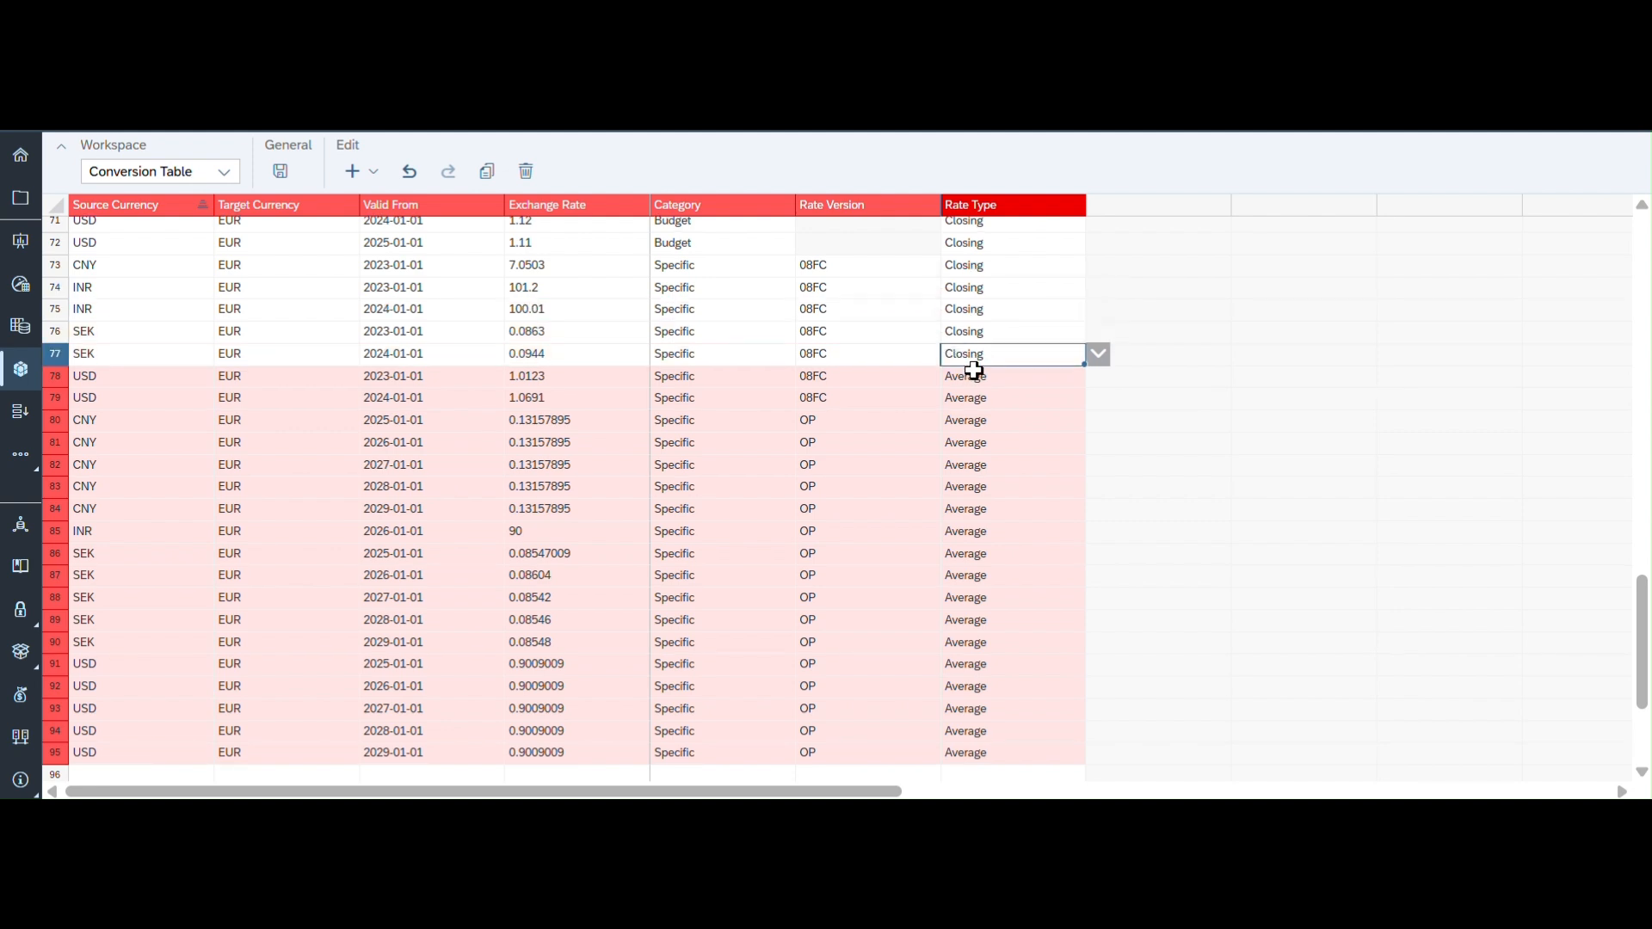
left_click(974, 371)
type("Closing")
left_click(971, 398)
type("Closing")
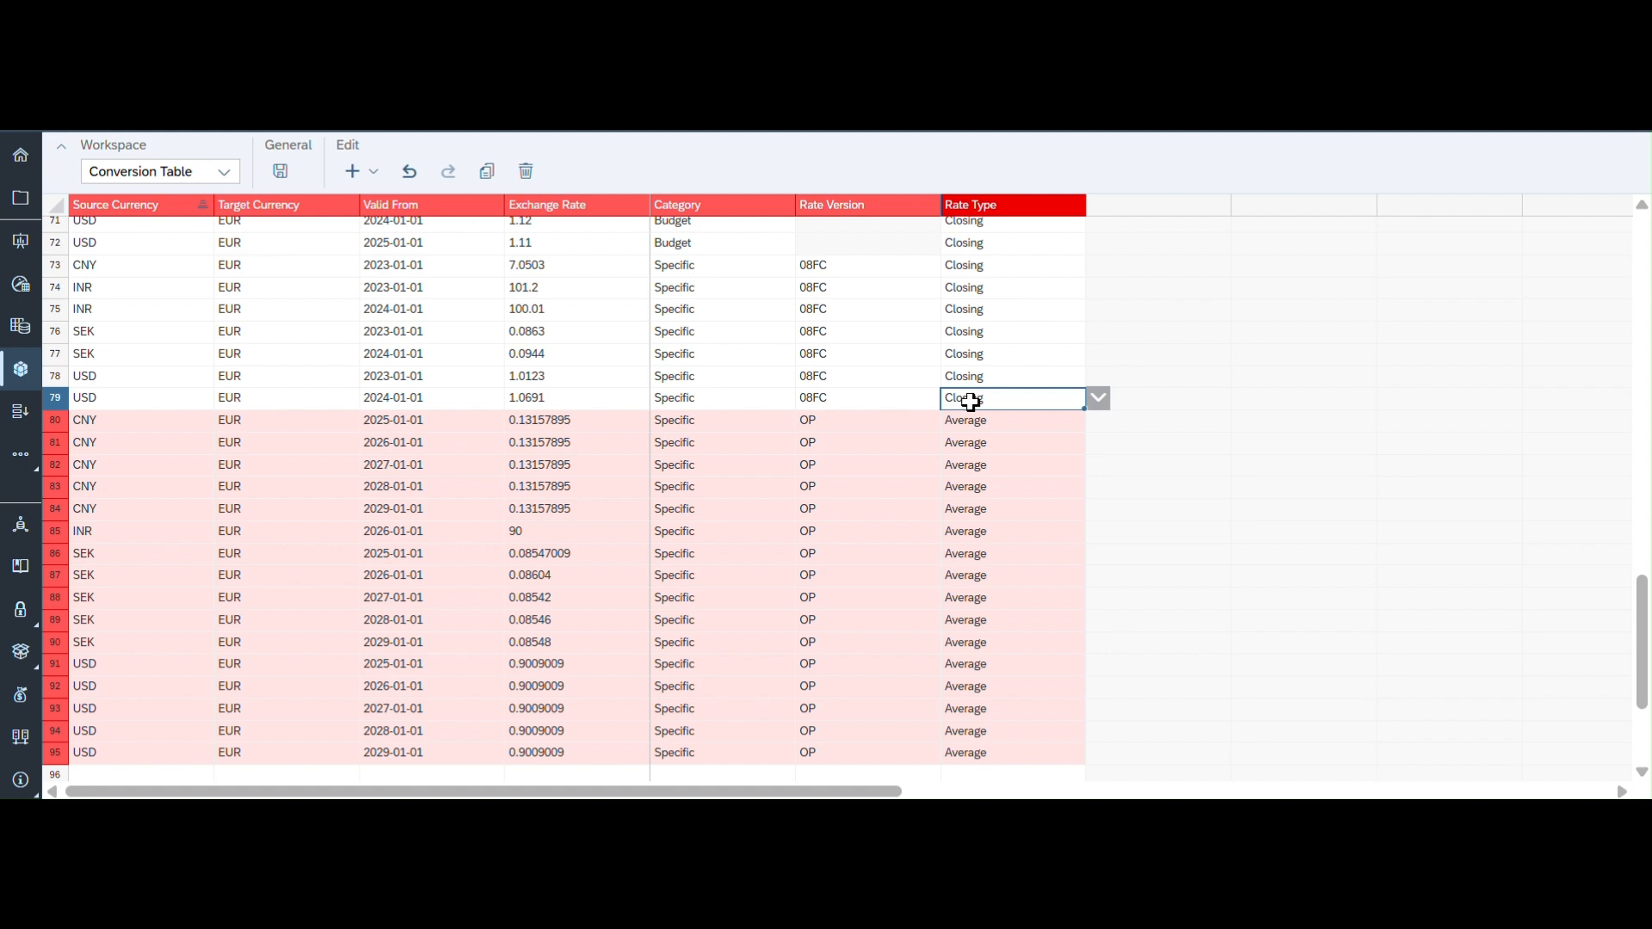
Step: Set the Rate Type of the copied CNY rows with rate version OP, rows 80 to 84, to Closing
left_click(970, 419)
type("Closing")
left_click(969, 447)
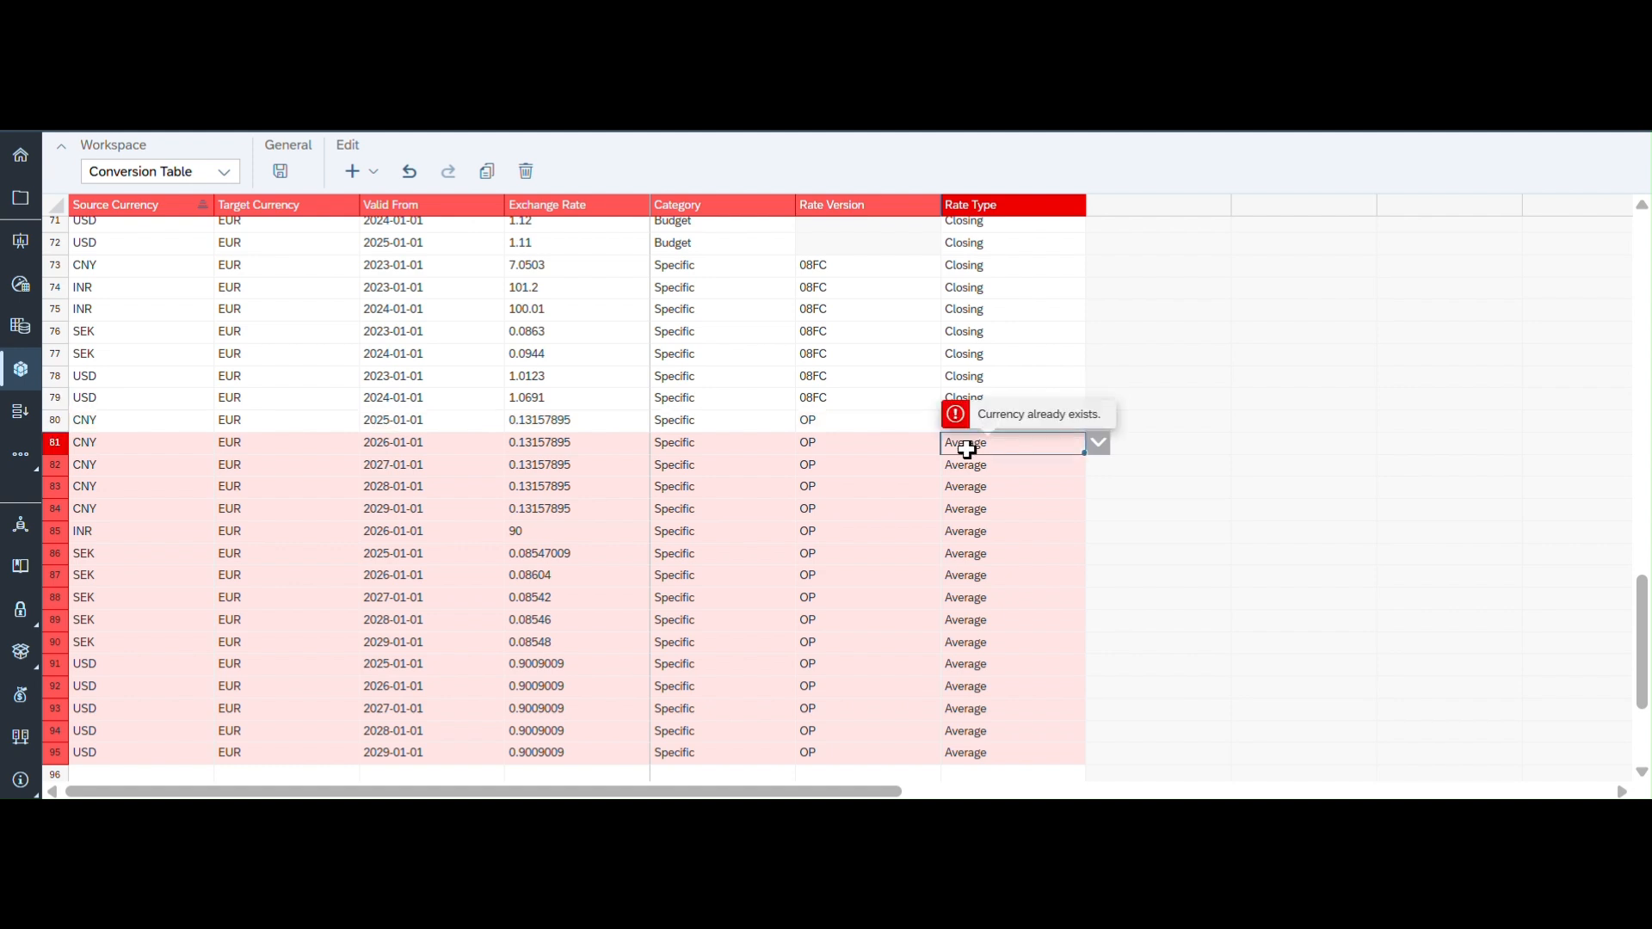
type("Closing")
left_click(975, 487)
type("Closing")
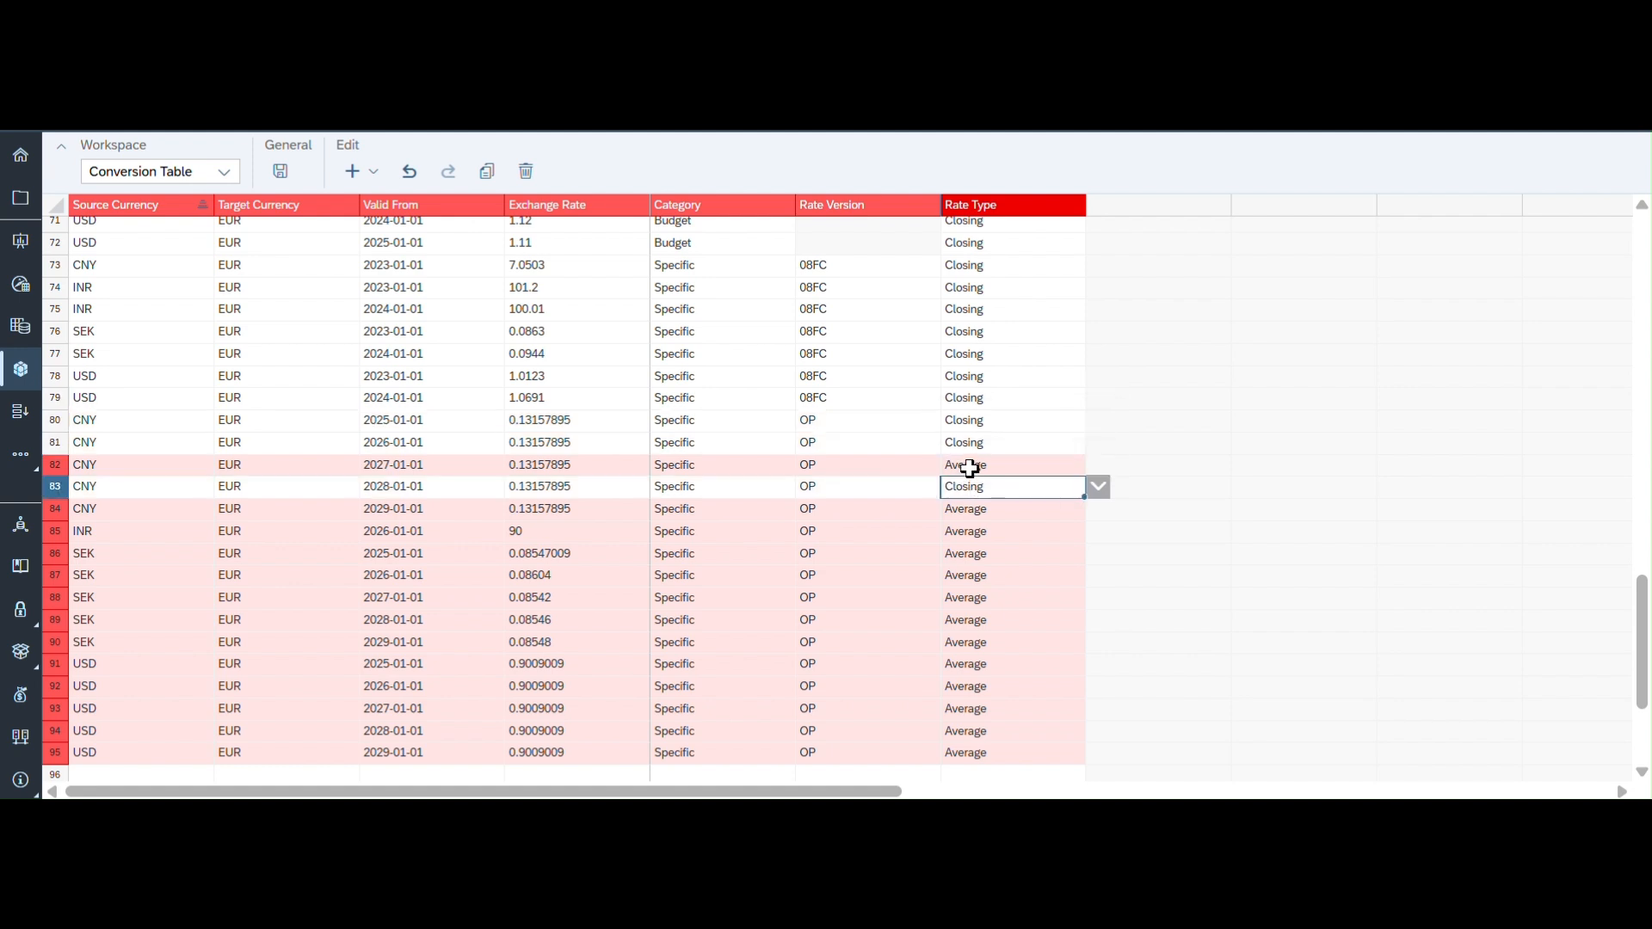
left_click(970, 466)
type("Closing")
left_click(968, 509)
type("Closing")
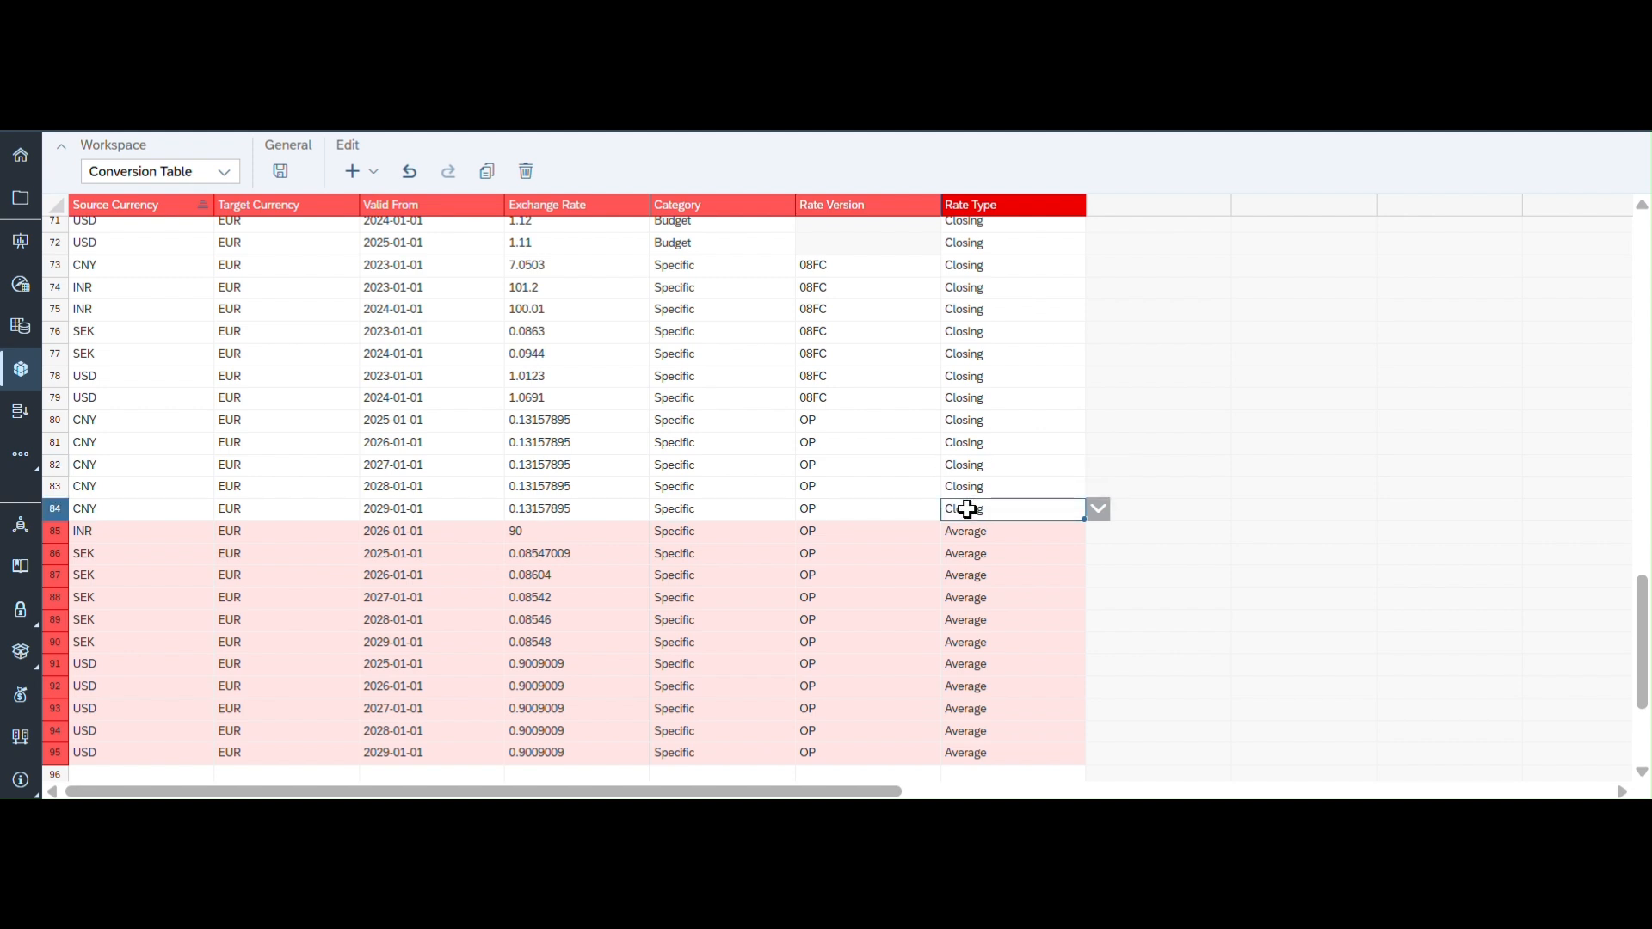
Step: Set the Rate Type of the copied INR and SEK rows with rate version OP, rows 85 to 90, to Closing
left_click(966, 531)
type("Closing")
left_click(963, 568)
type("Closing")
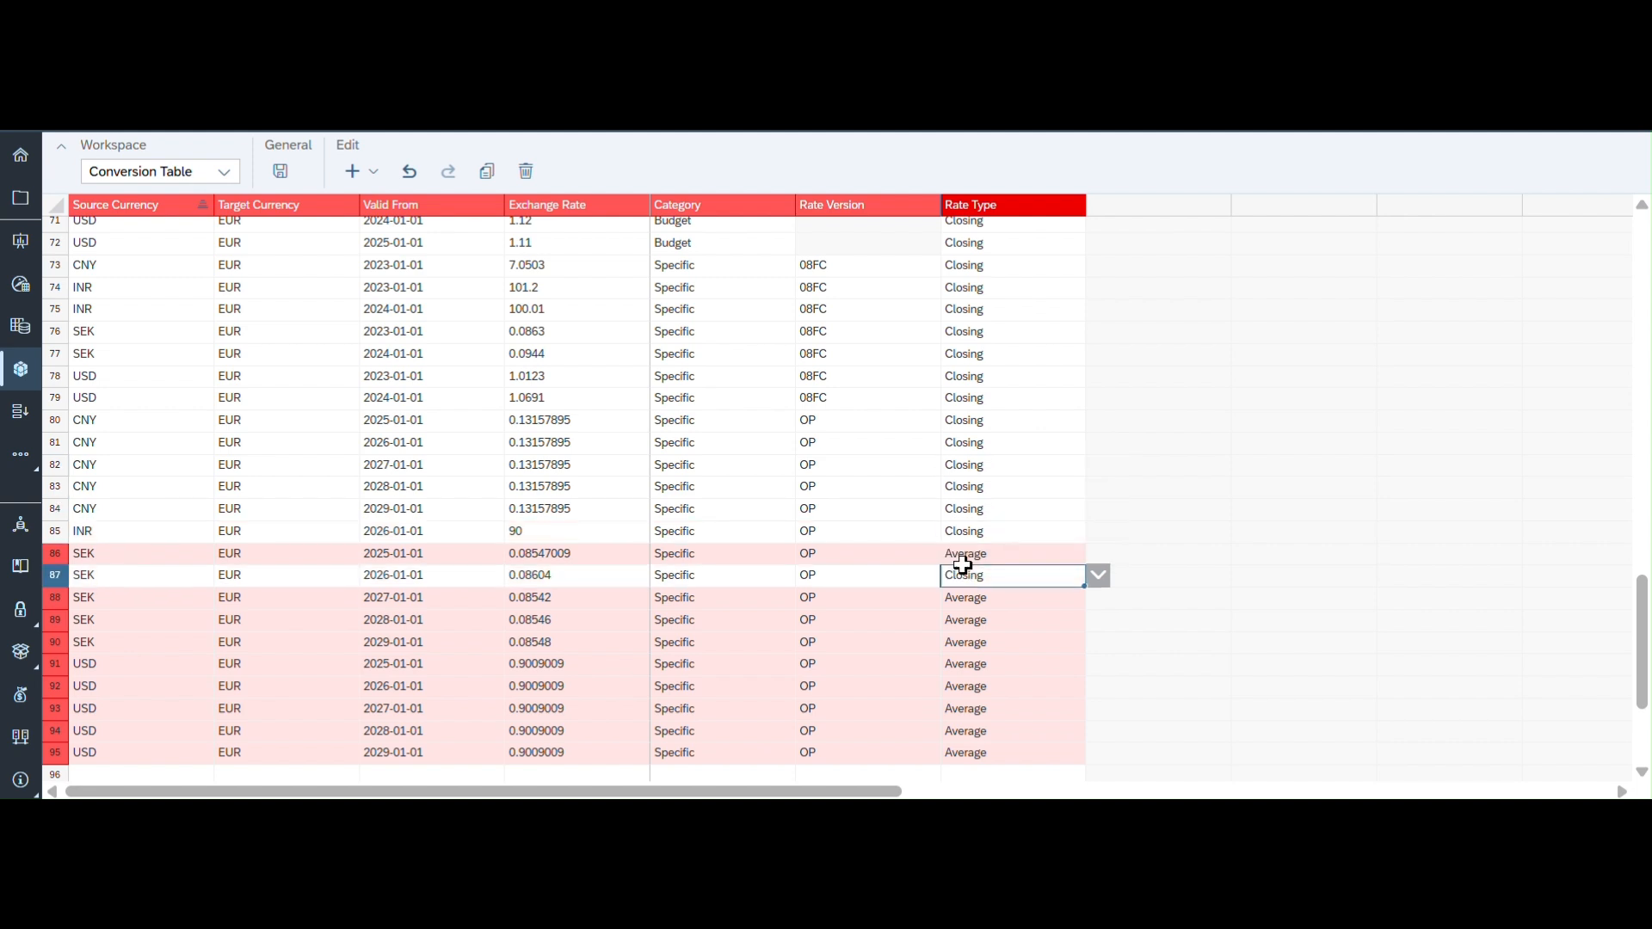
left_click(968, 553)
type("Closing")
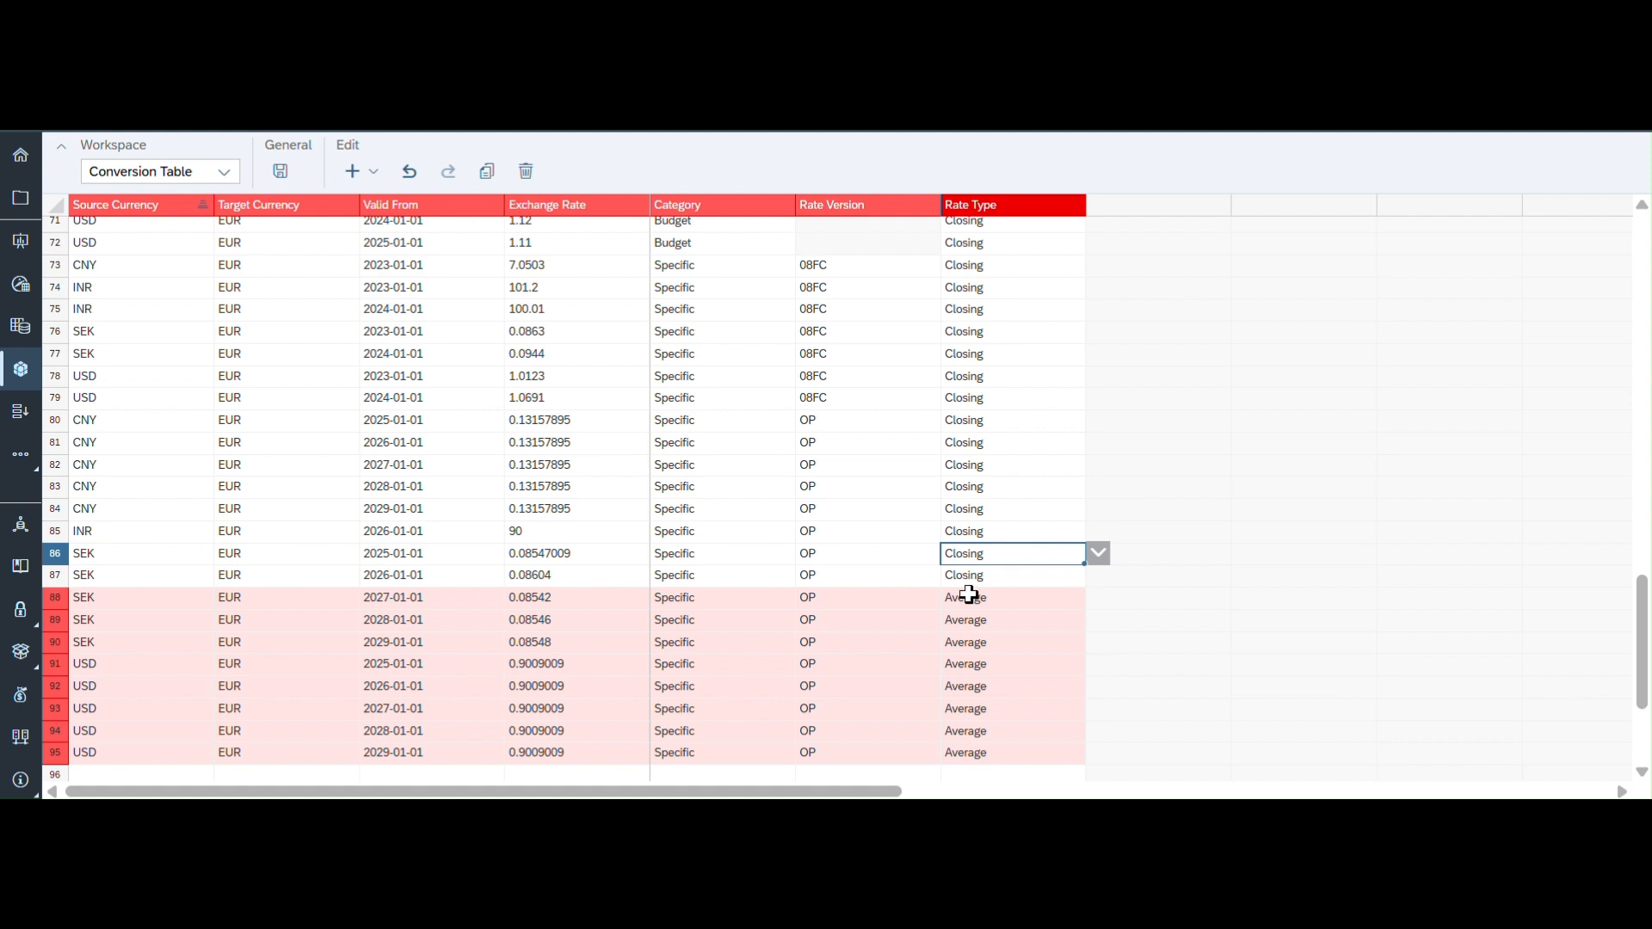
left_click(969, 597)
type("Closing")
left_click(967, 618)
type("Closing")
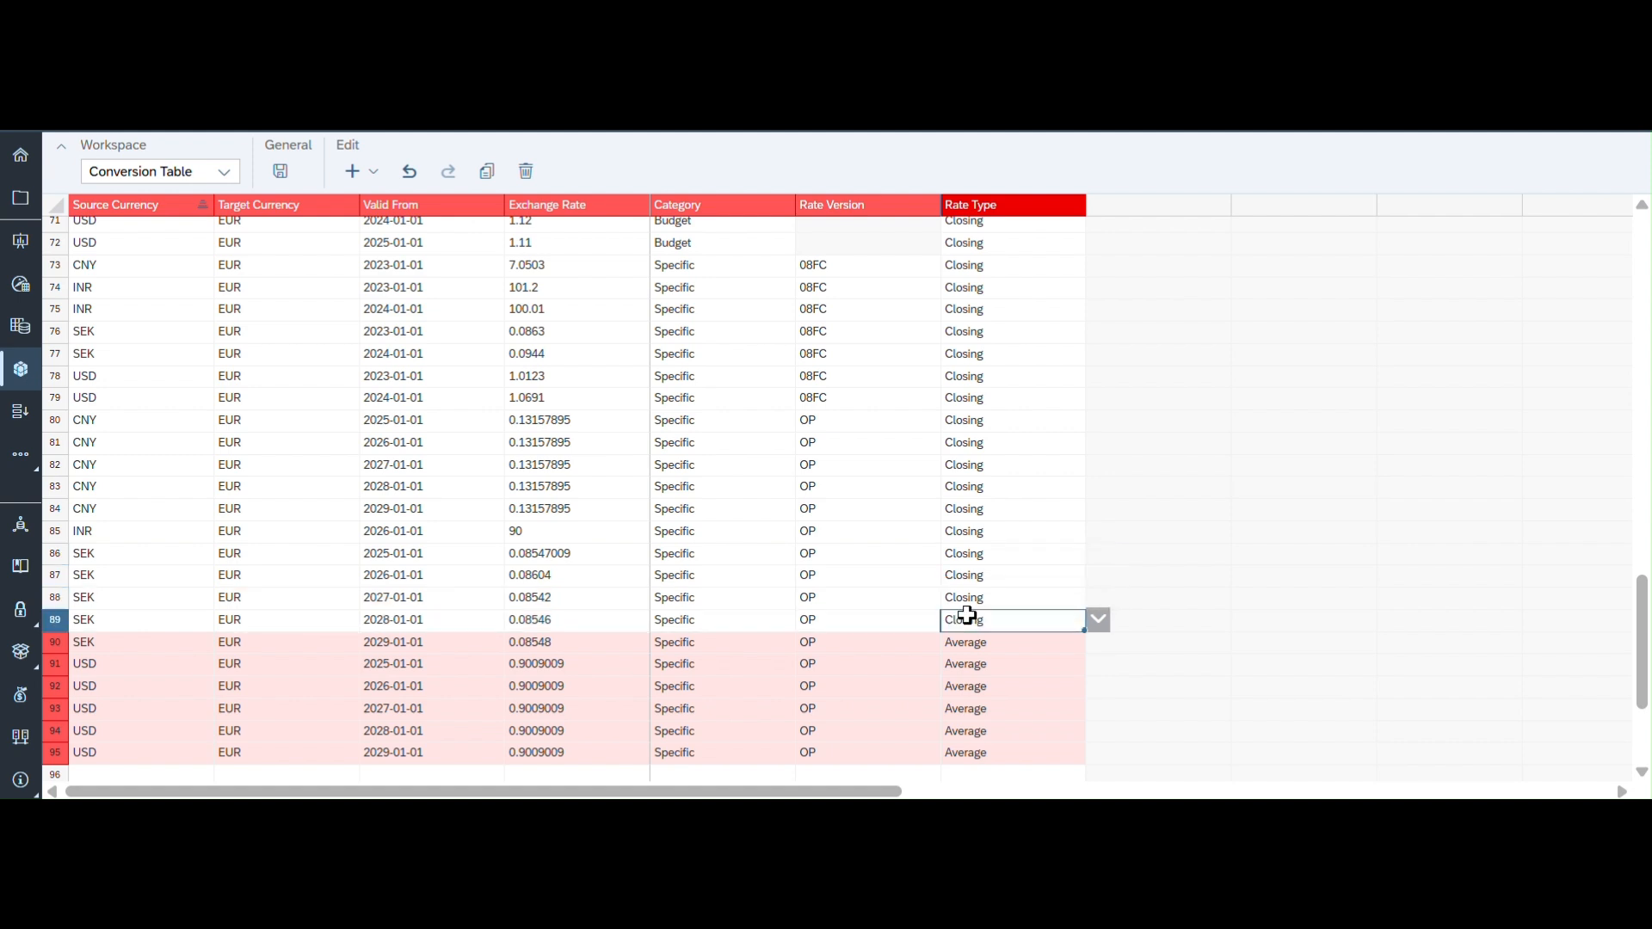
left_click(970, 644)
type("Closing")
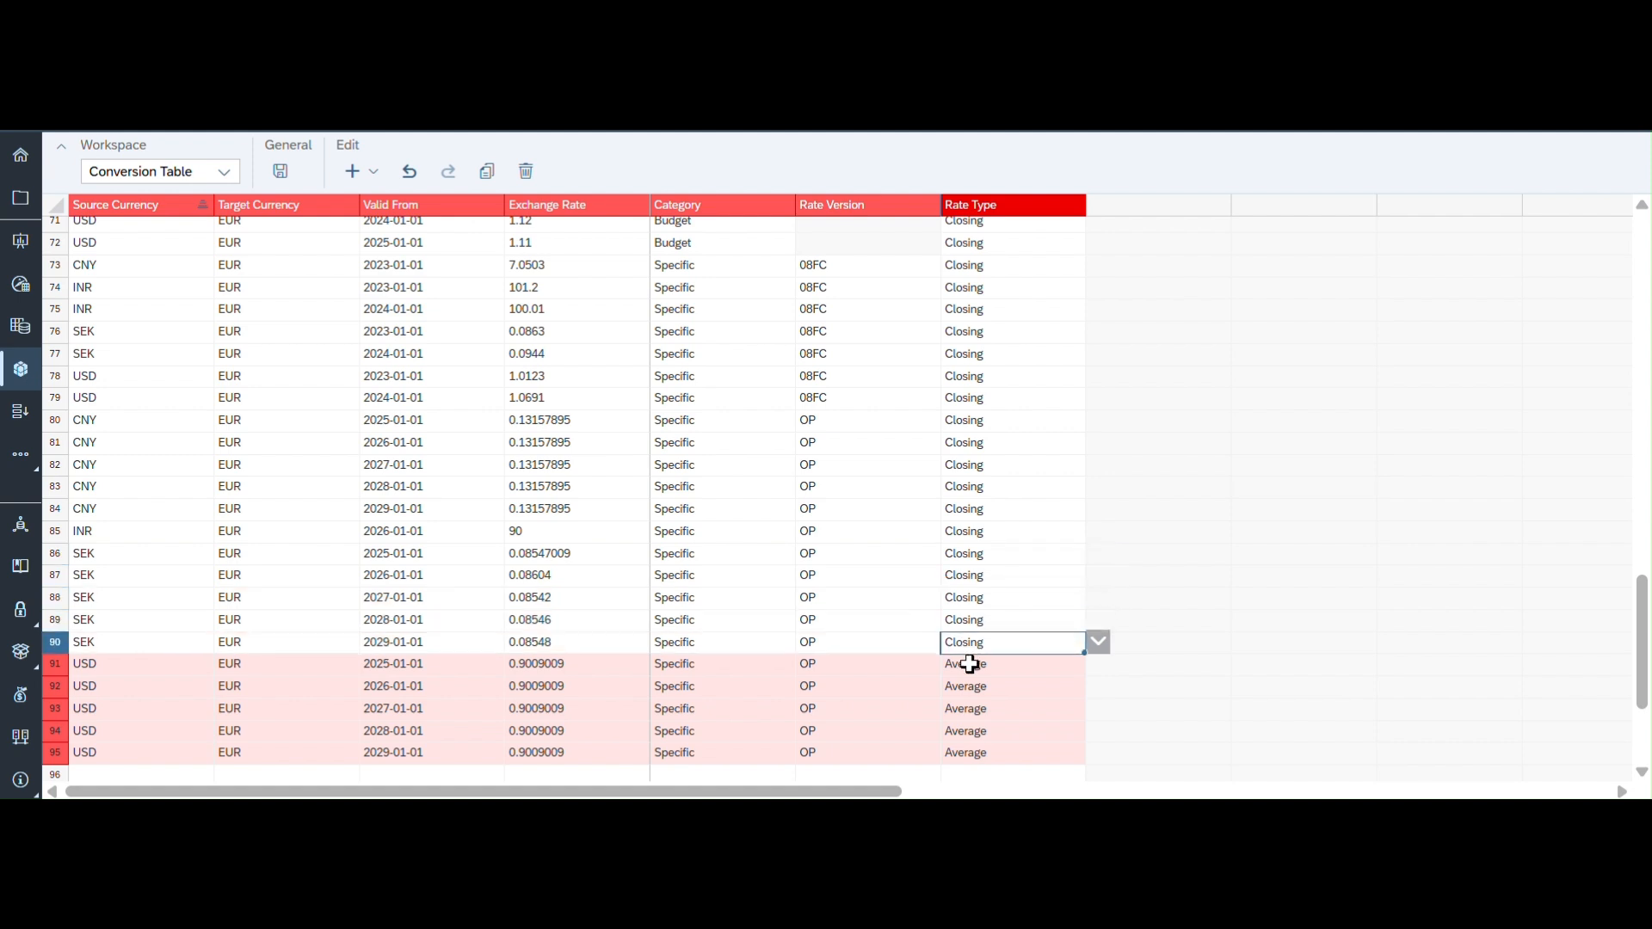
Step: Set the Rate Type of the copied USD rows with rate version OP, rows 91 to 95, to Closing
left_click(969, 664)
type("Closing")
left_click(973, 687)
type("Closing")
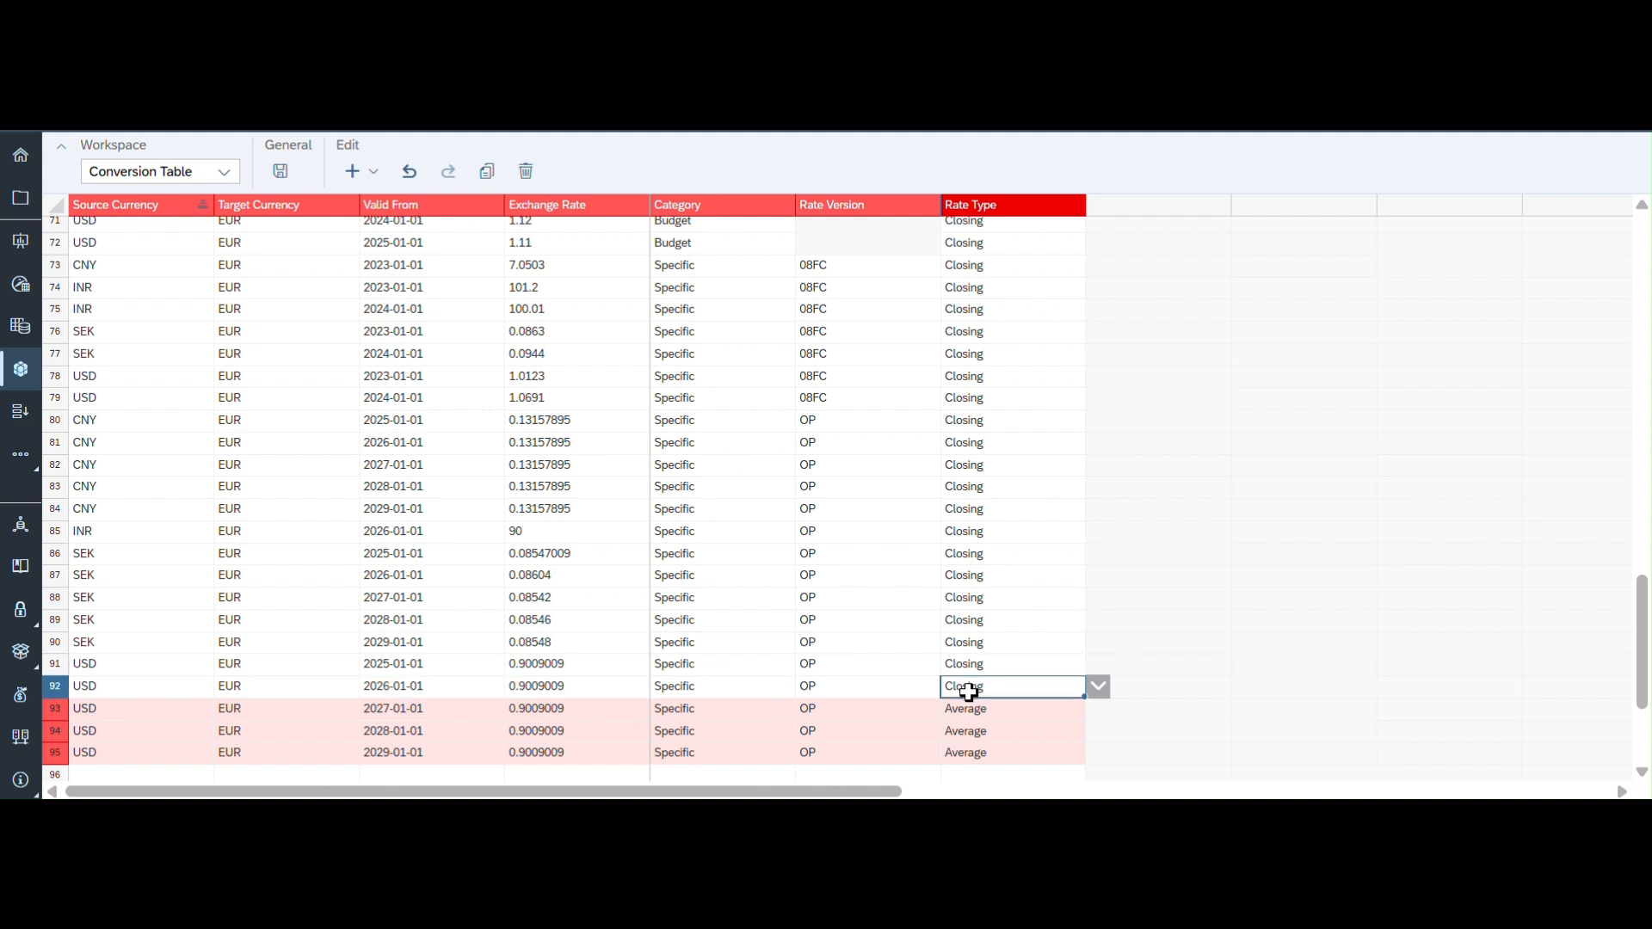
left_click(970, 708)
type("Closing")
left_click(973, 730)
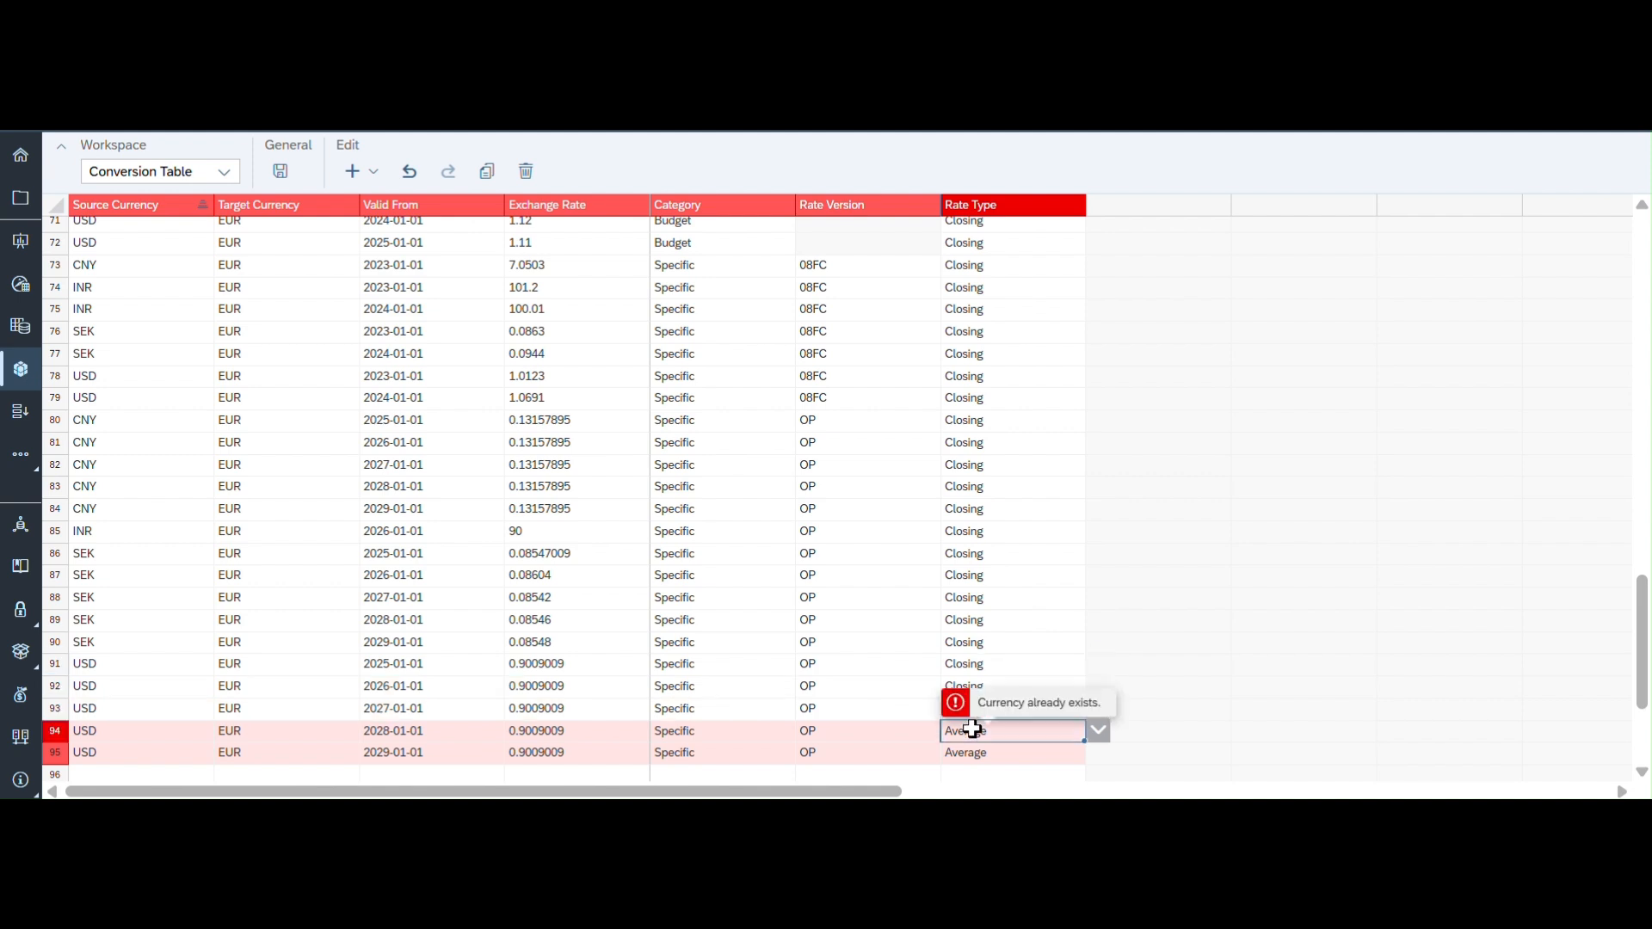
type("Closing")
left_click(971, 753)
type("Closing")
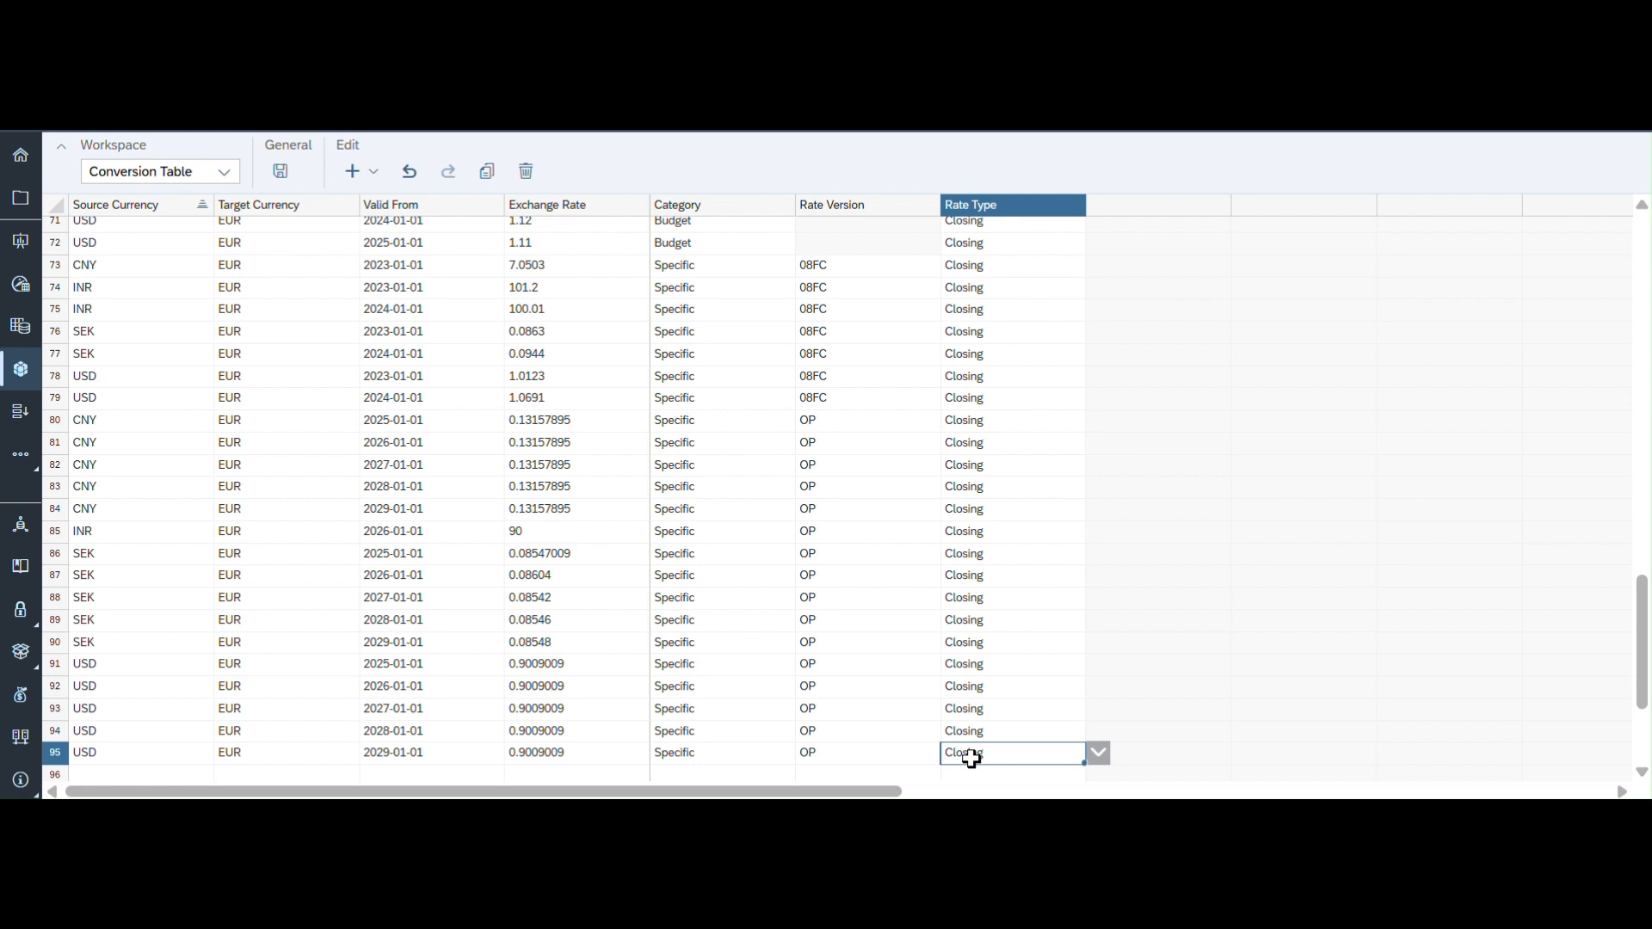
Step: Save the D_Currency conversion table and return to the Modeler's conversions overview
scroll(971, 757, "up", 12)
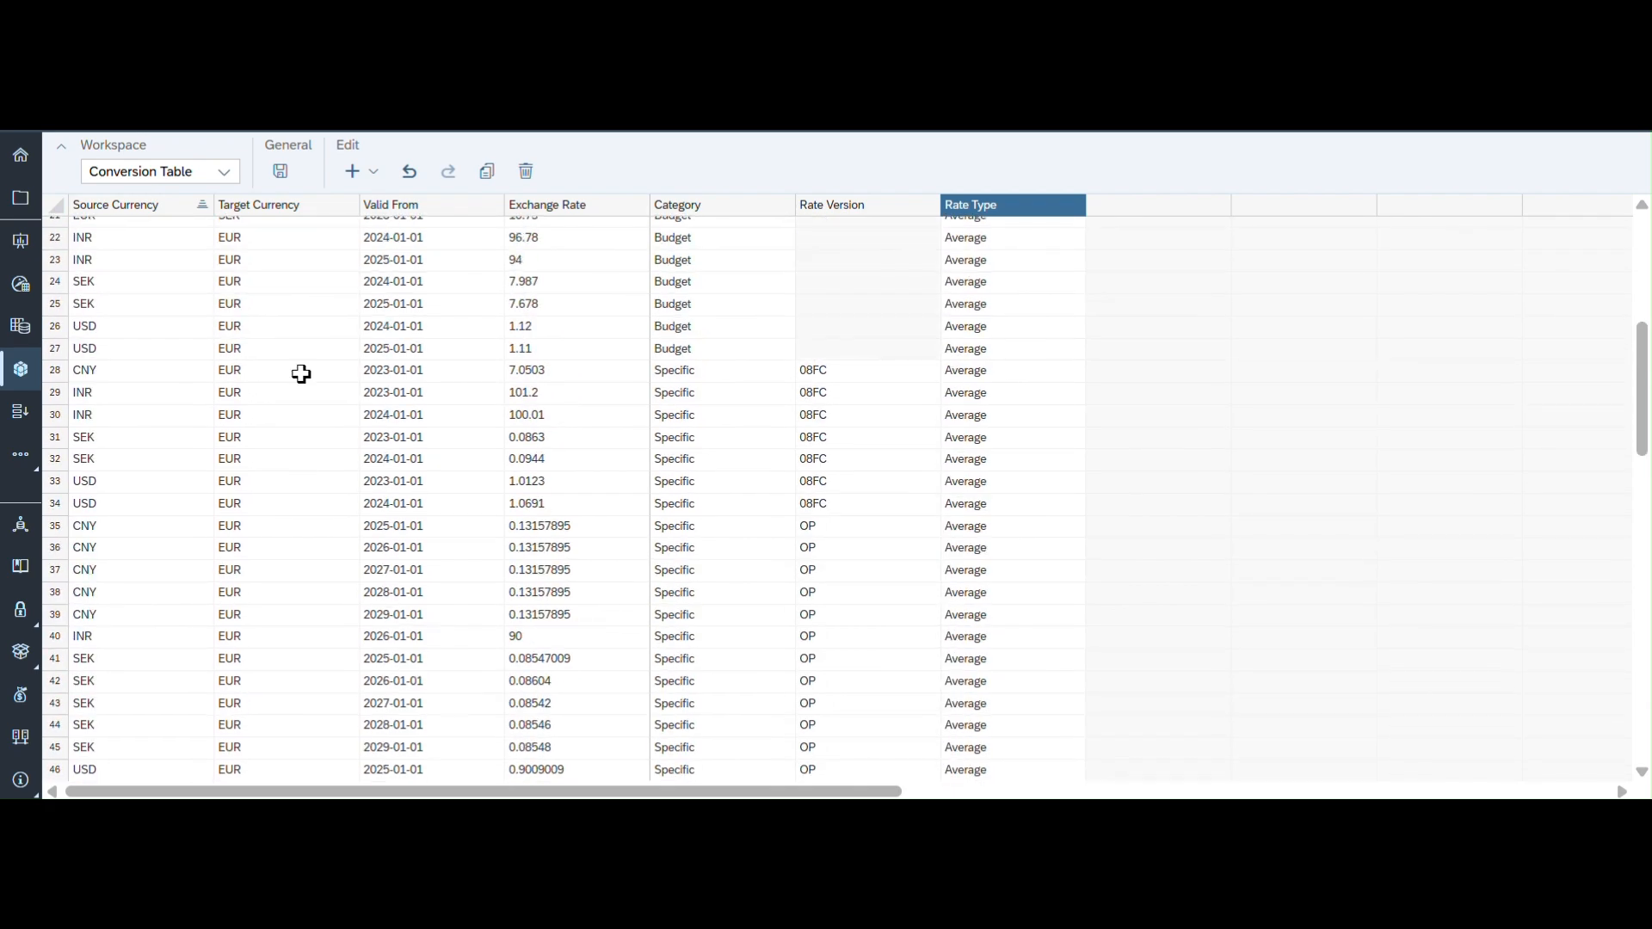
left_click(281, 170)
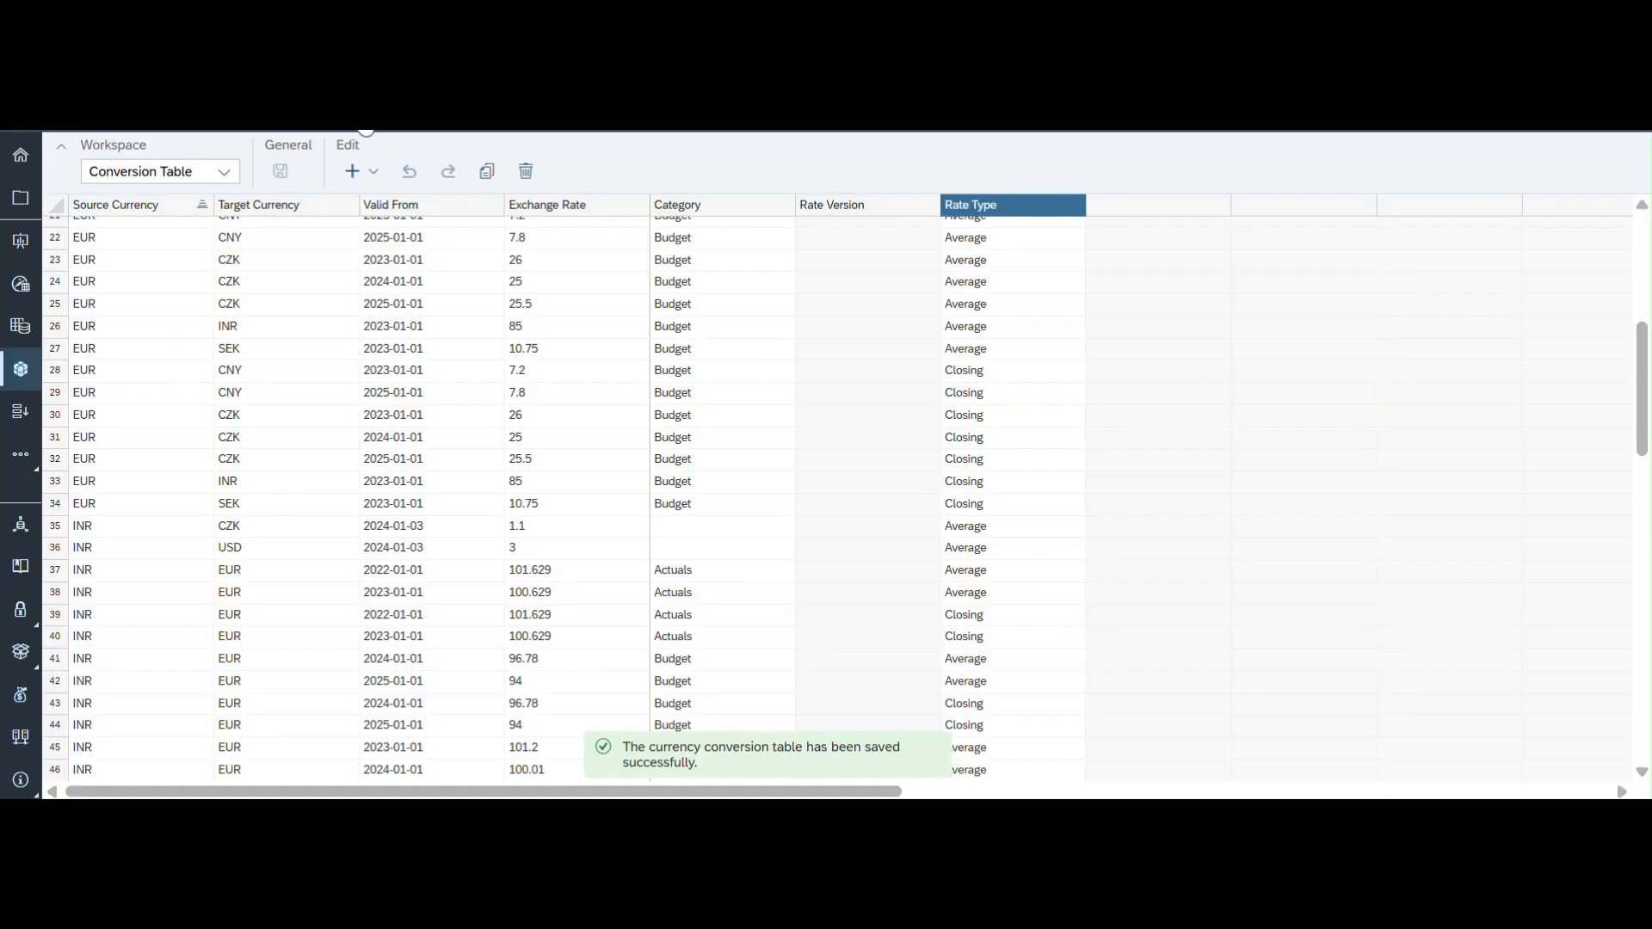
left_click(363, 111)
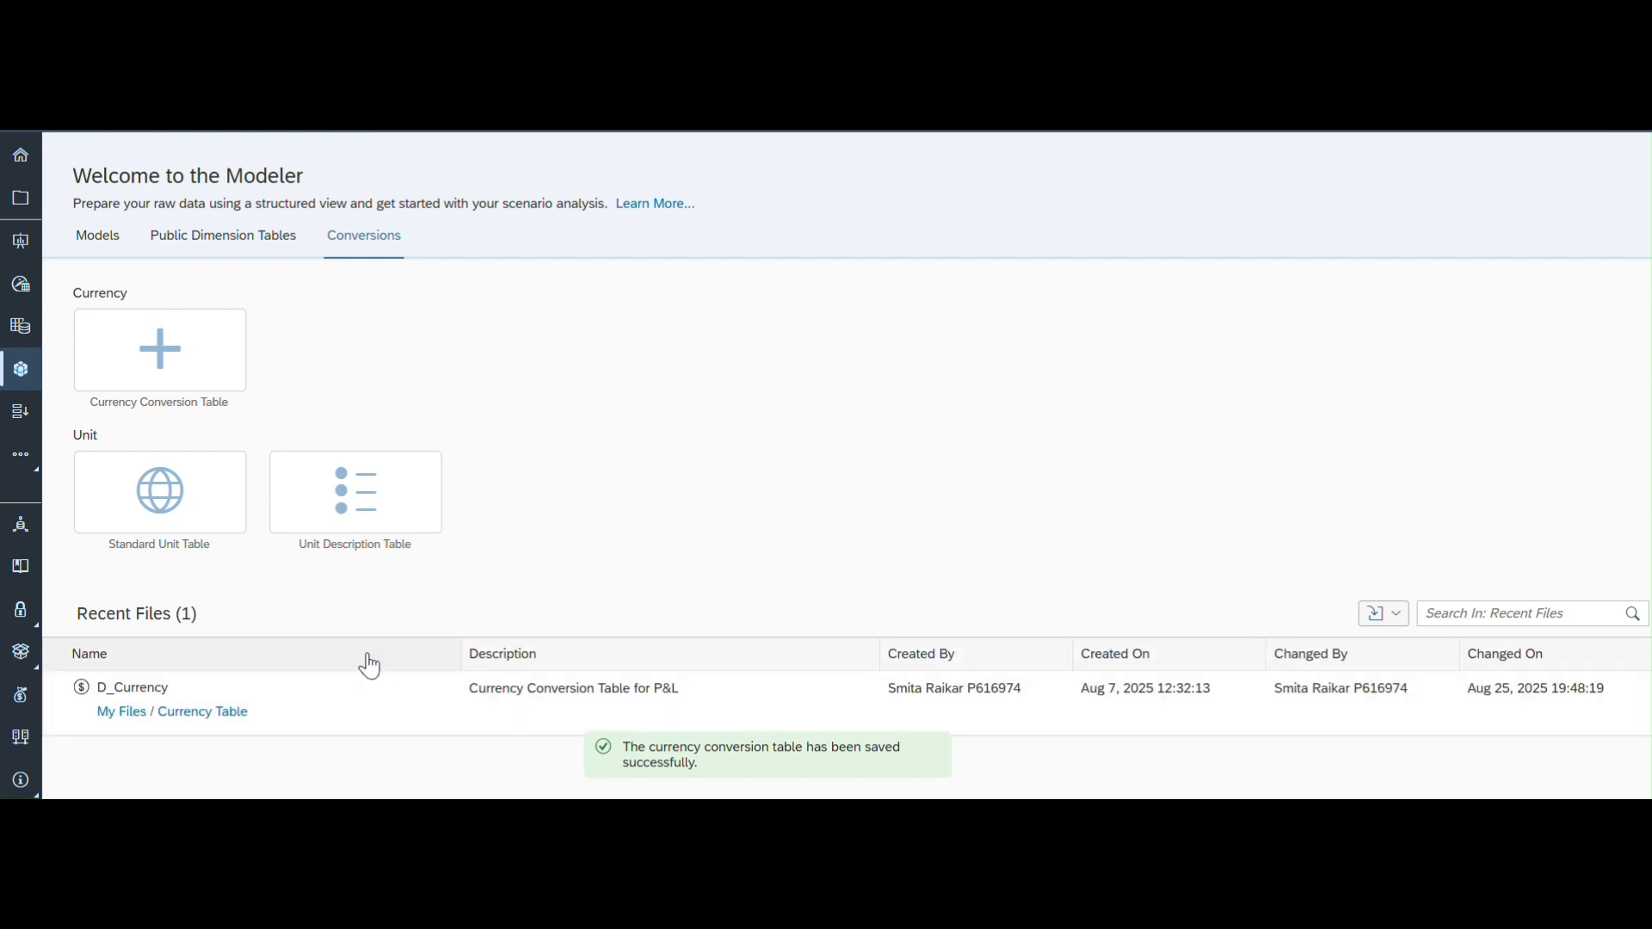
Step: Open the PM_Currency_Conversion planning model and open its related story Planning Currency Story Demo
left_click(99, 241)
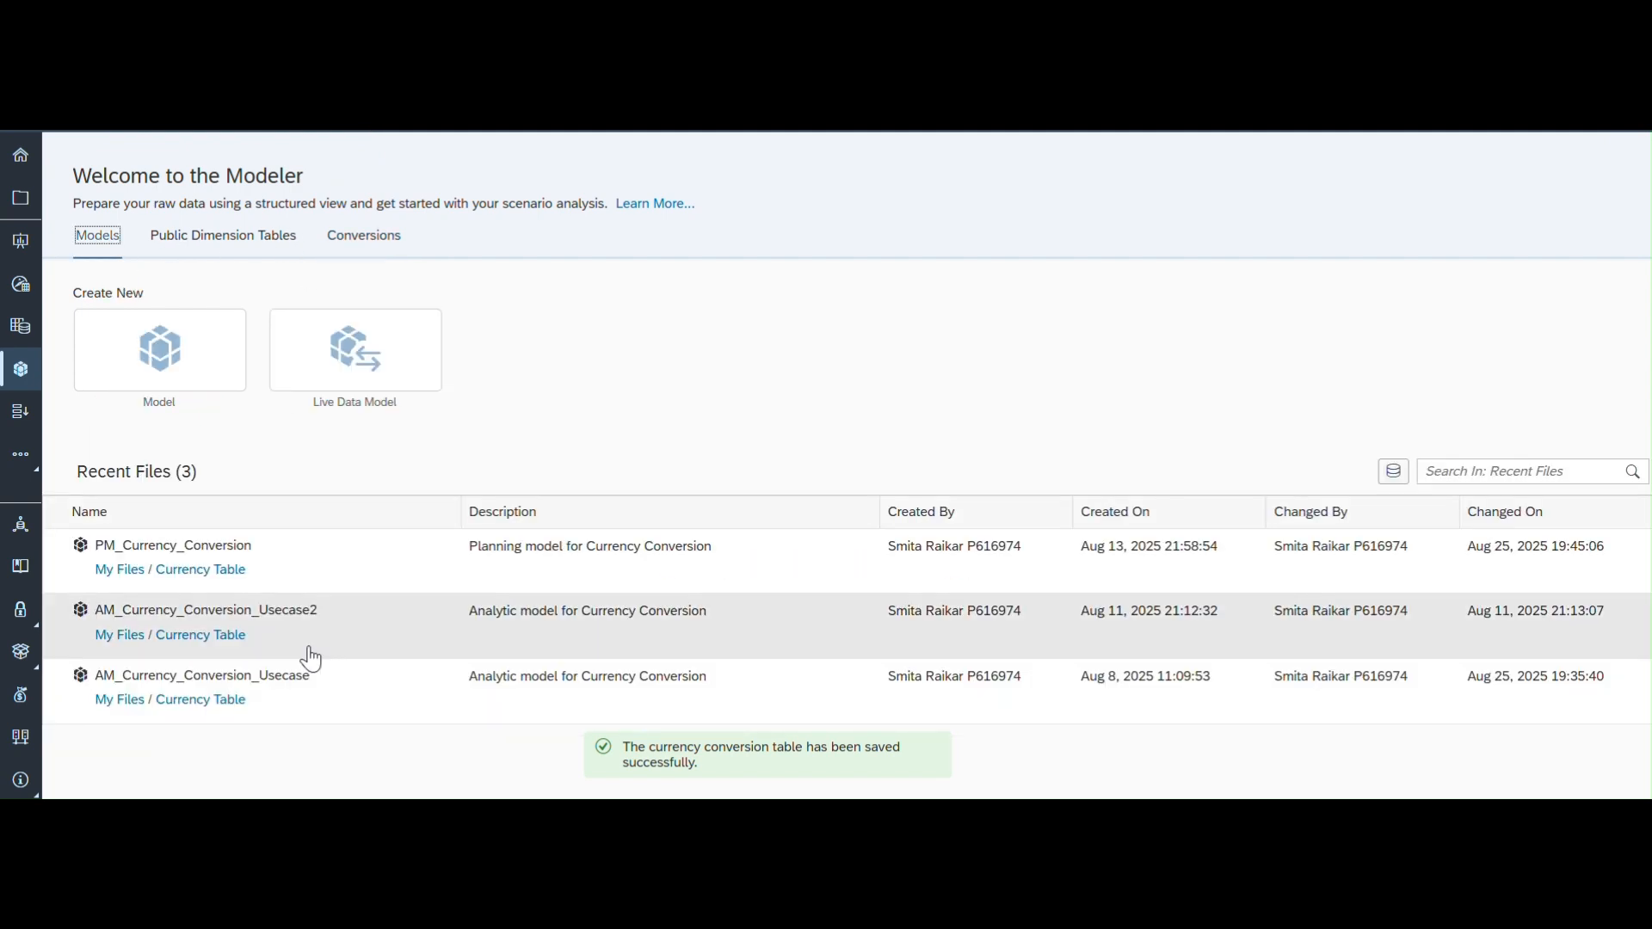
left_click(225, 558)
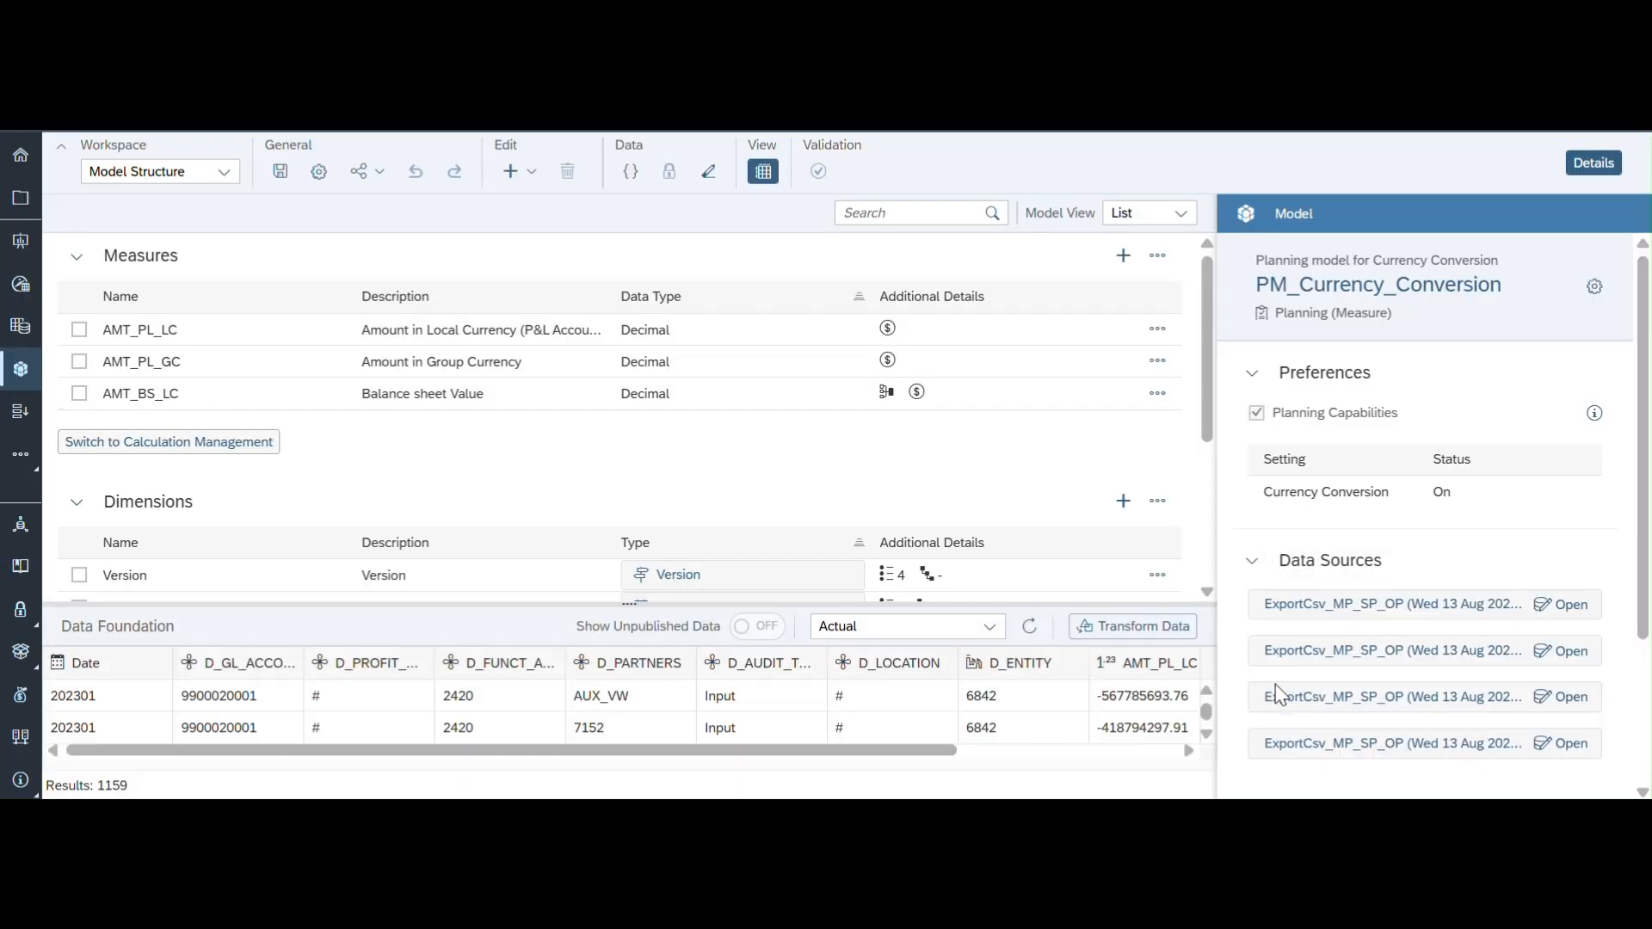
scroll(1277, 693, "down", 3)
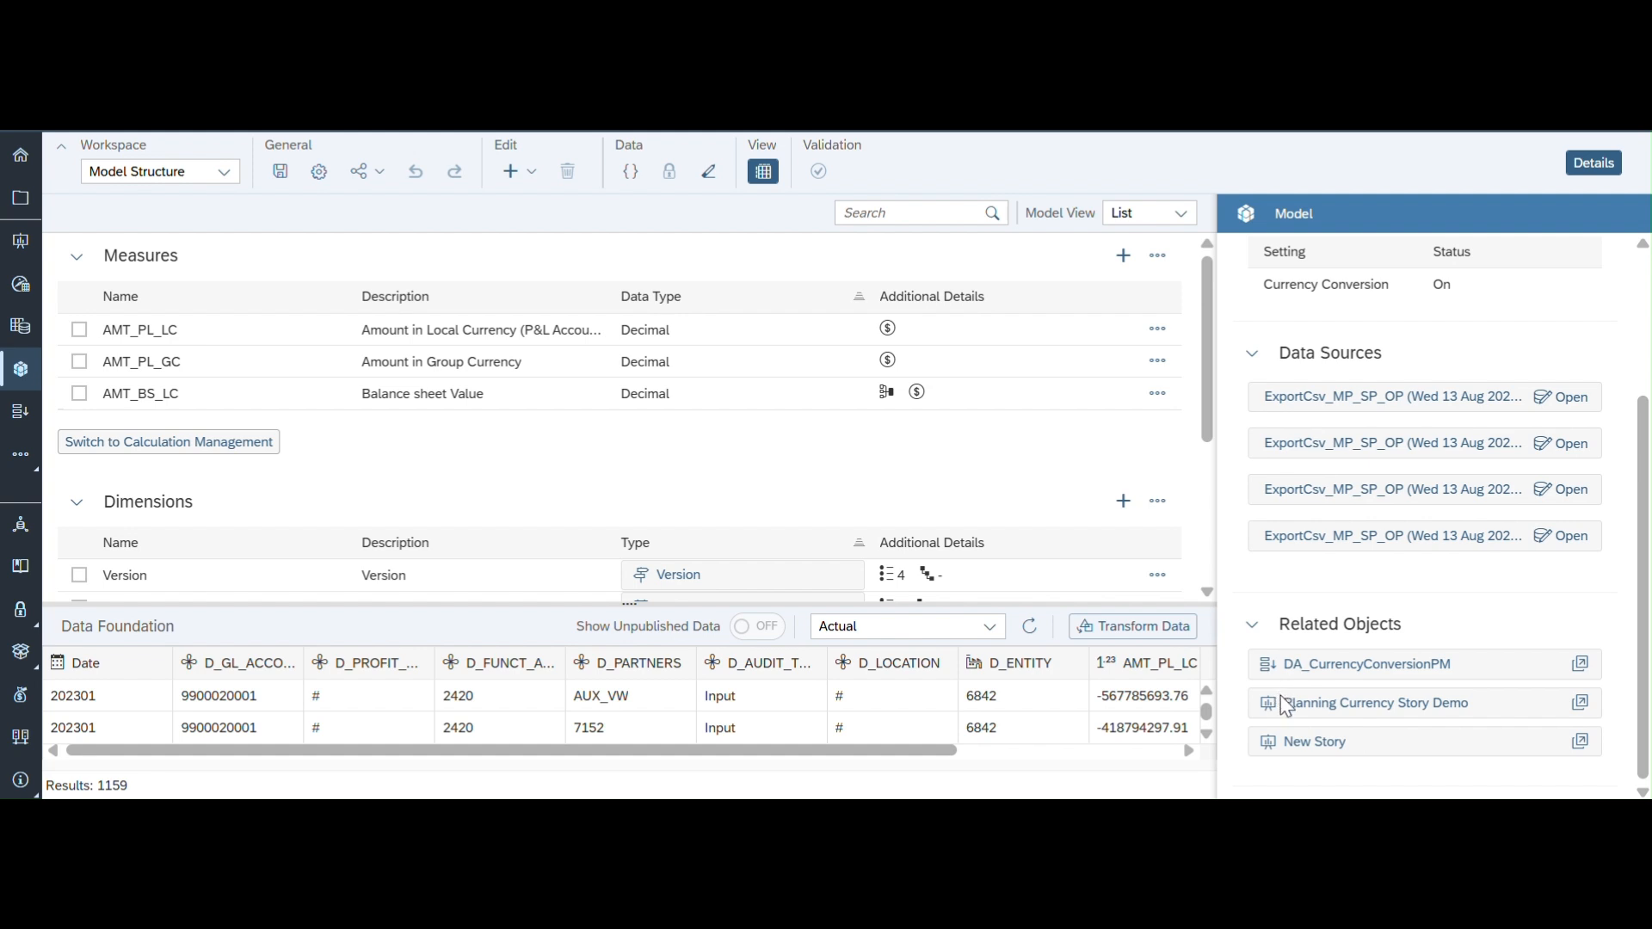
left_click(1581, 702)
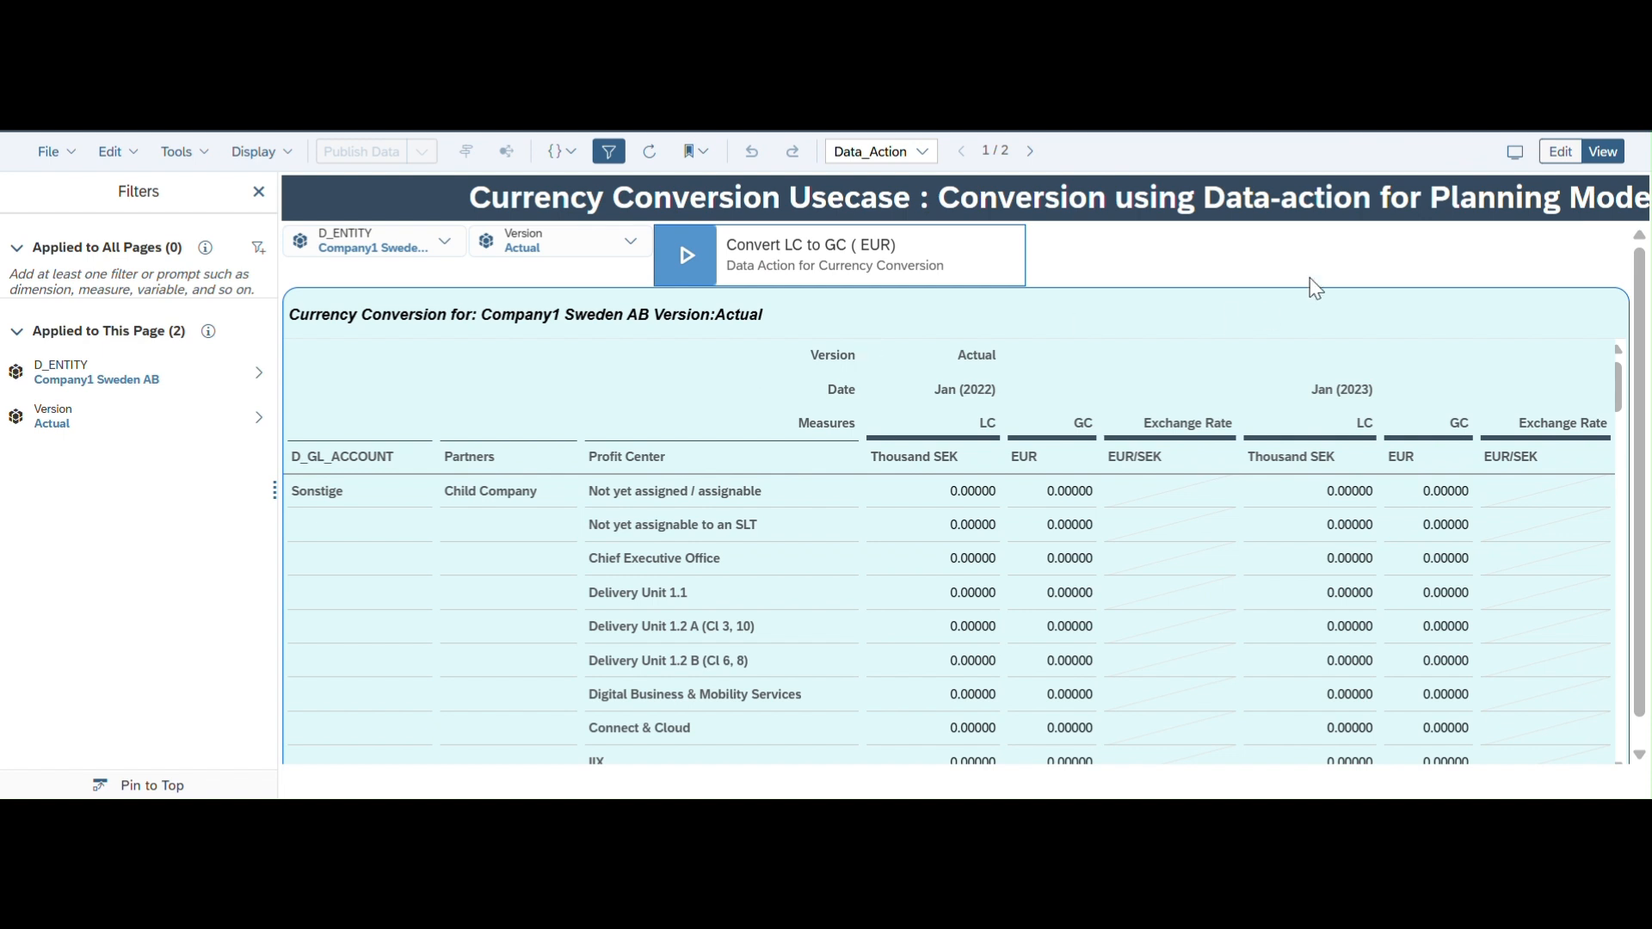
Step: Switch the story to edit mode and show its Balance_Sheet page with the filters pane closed
left_click(1563, 150)
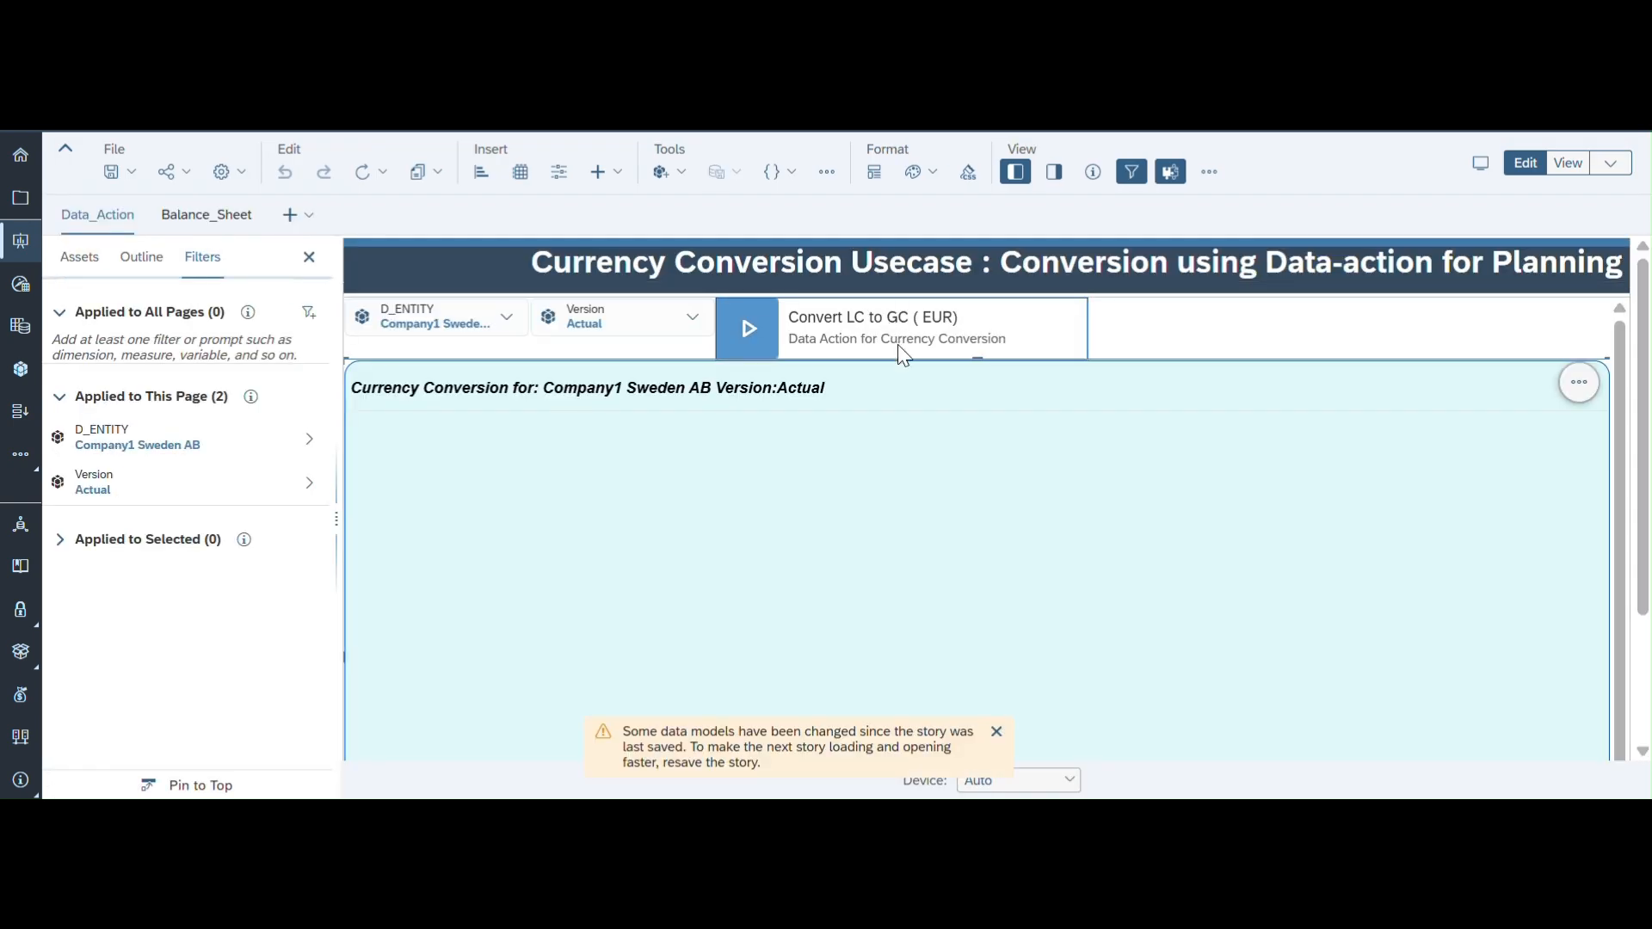
left_click(996, 733)
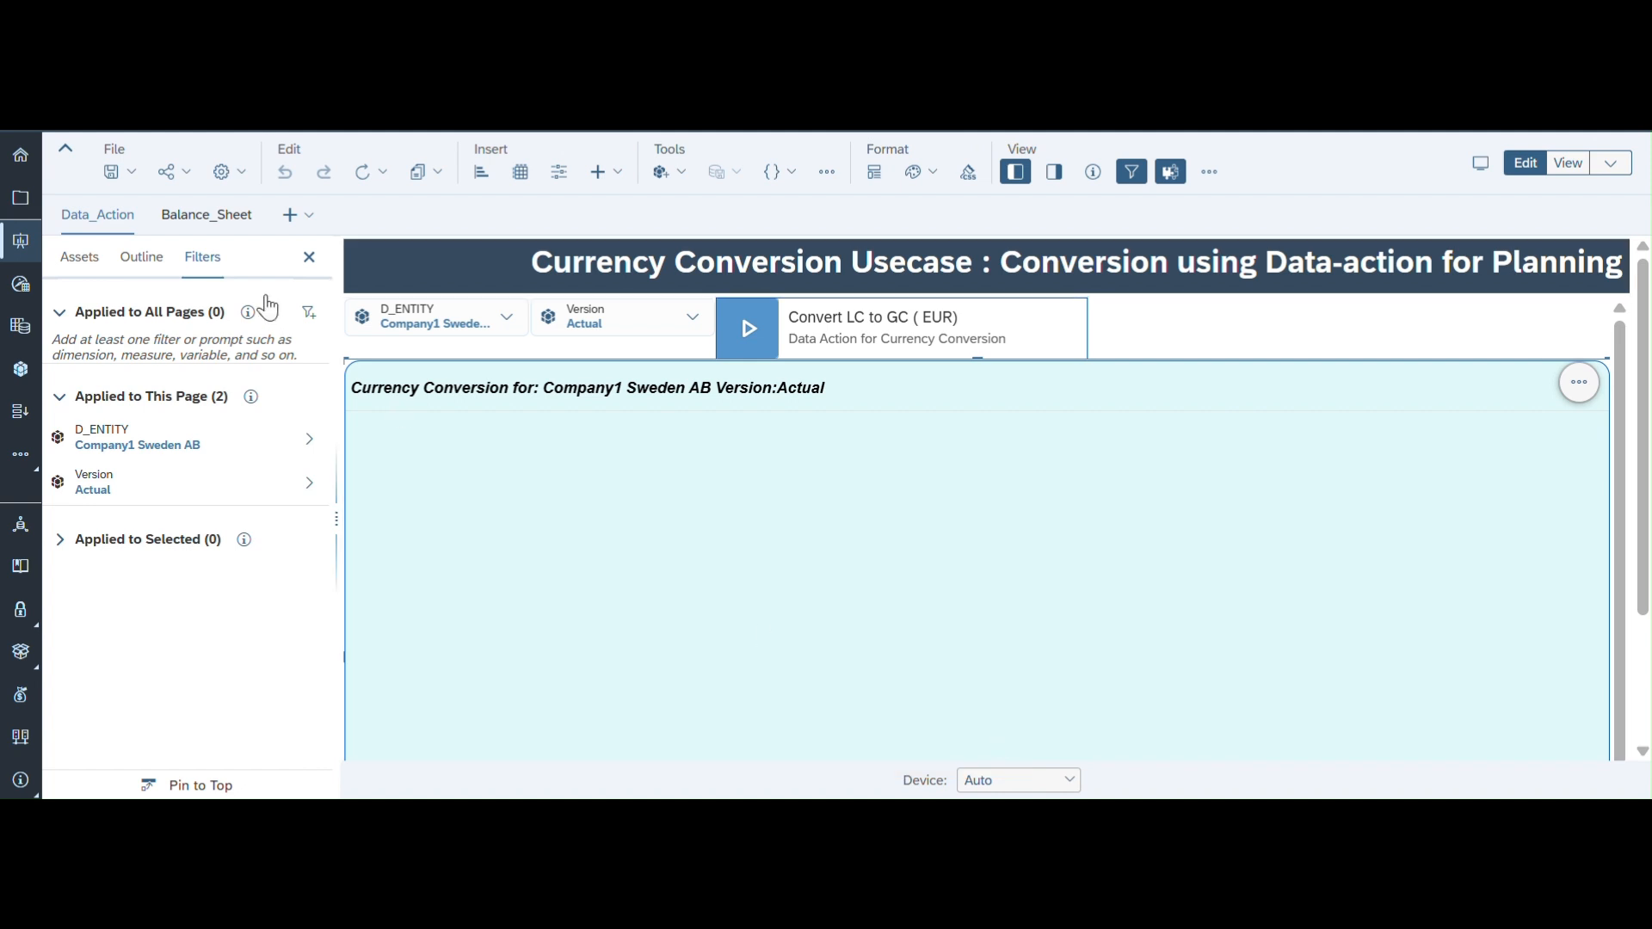
left_click(219, 222)
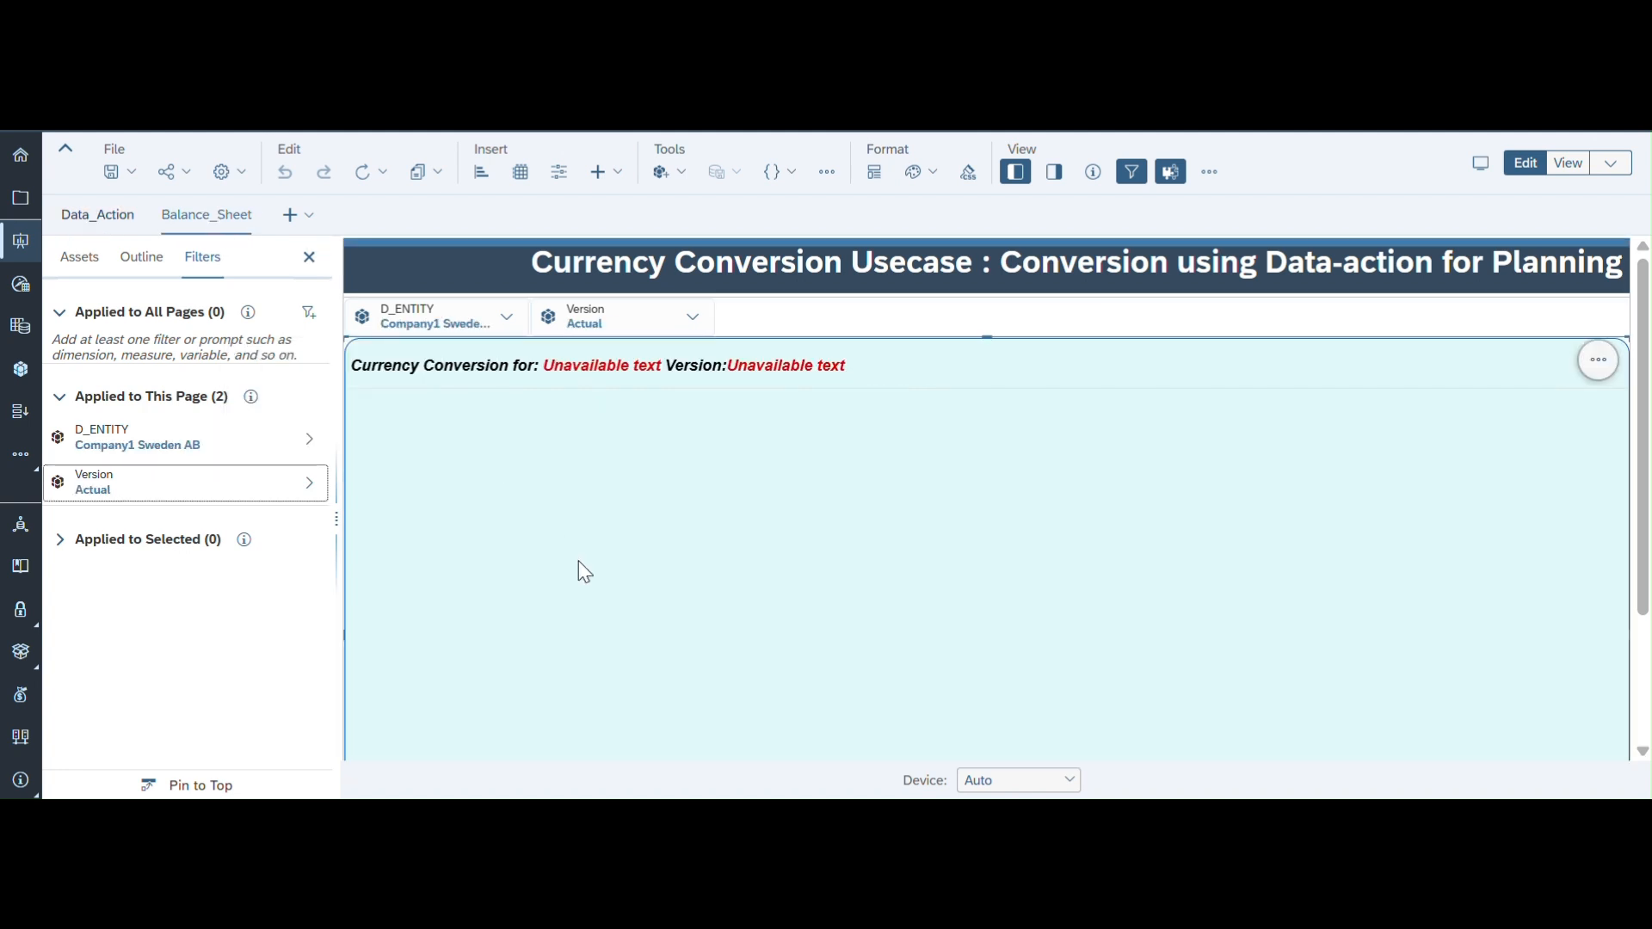
scroll(564, 503, "down", 1)
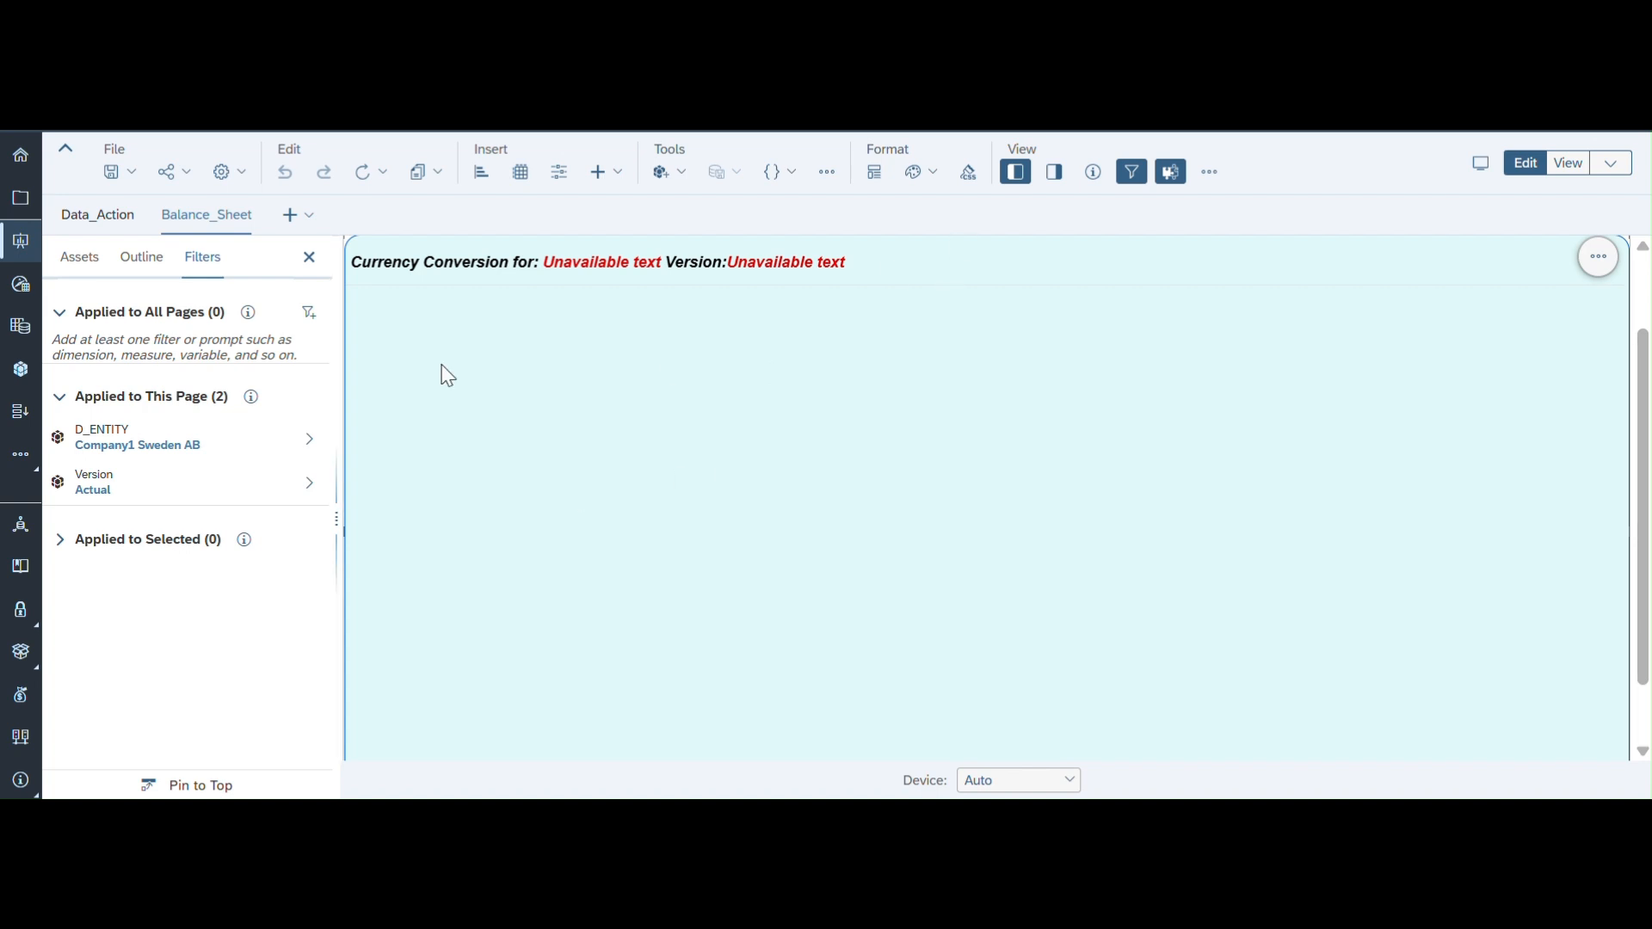
left_click(310, 258)
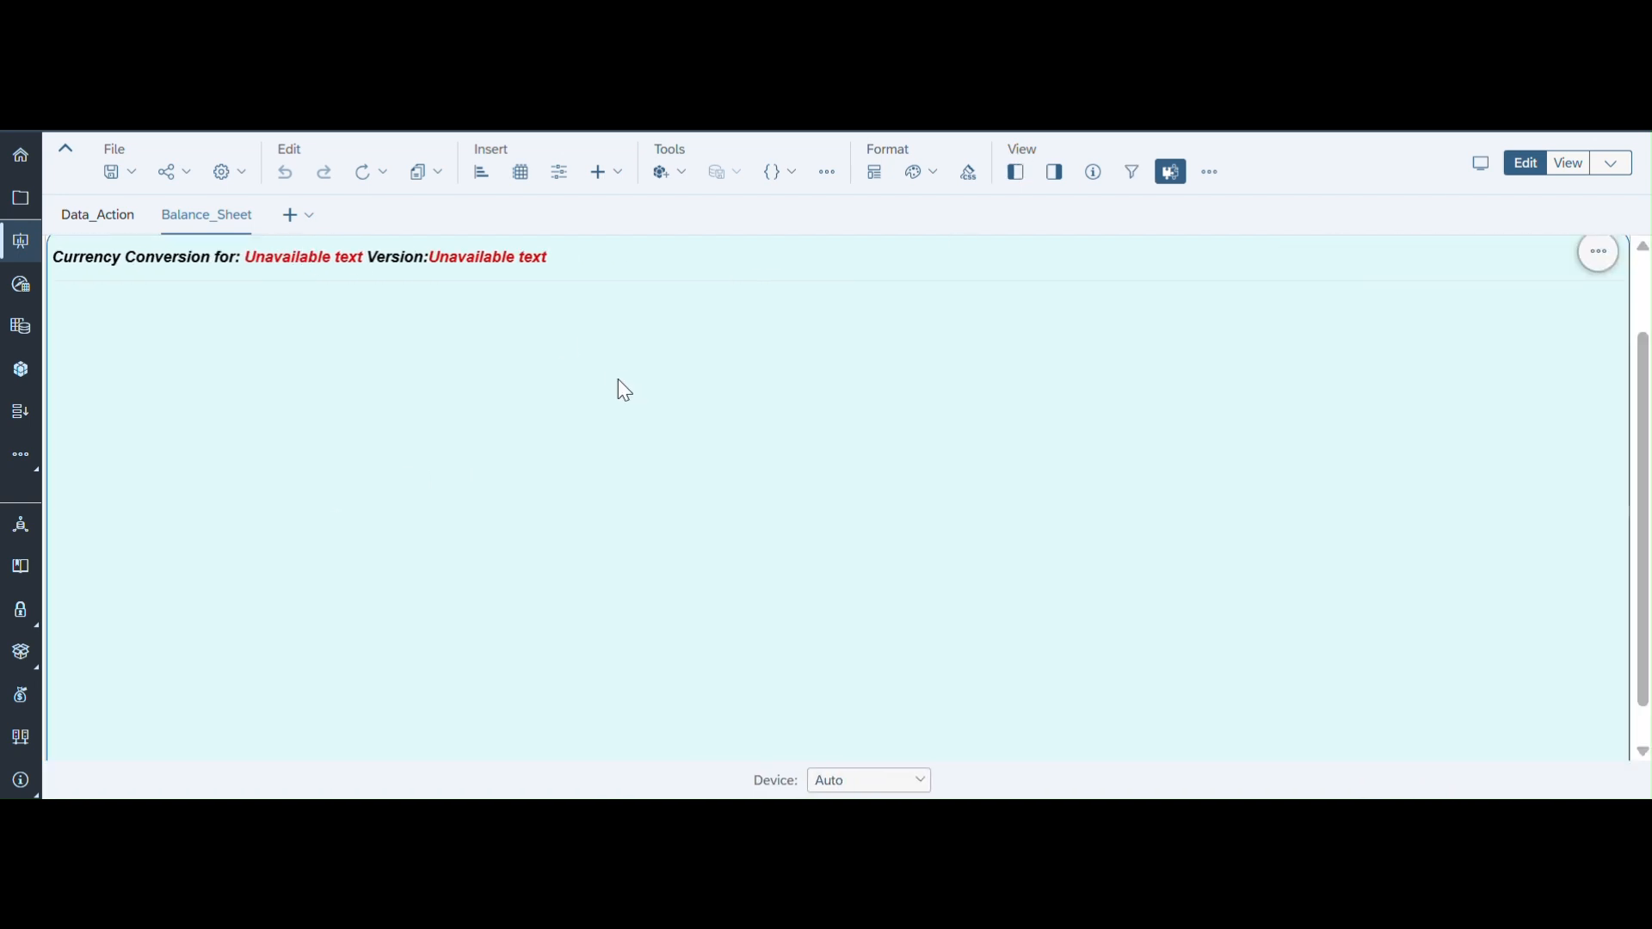
scroll(513, 321, "up", 1)
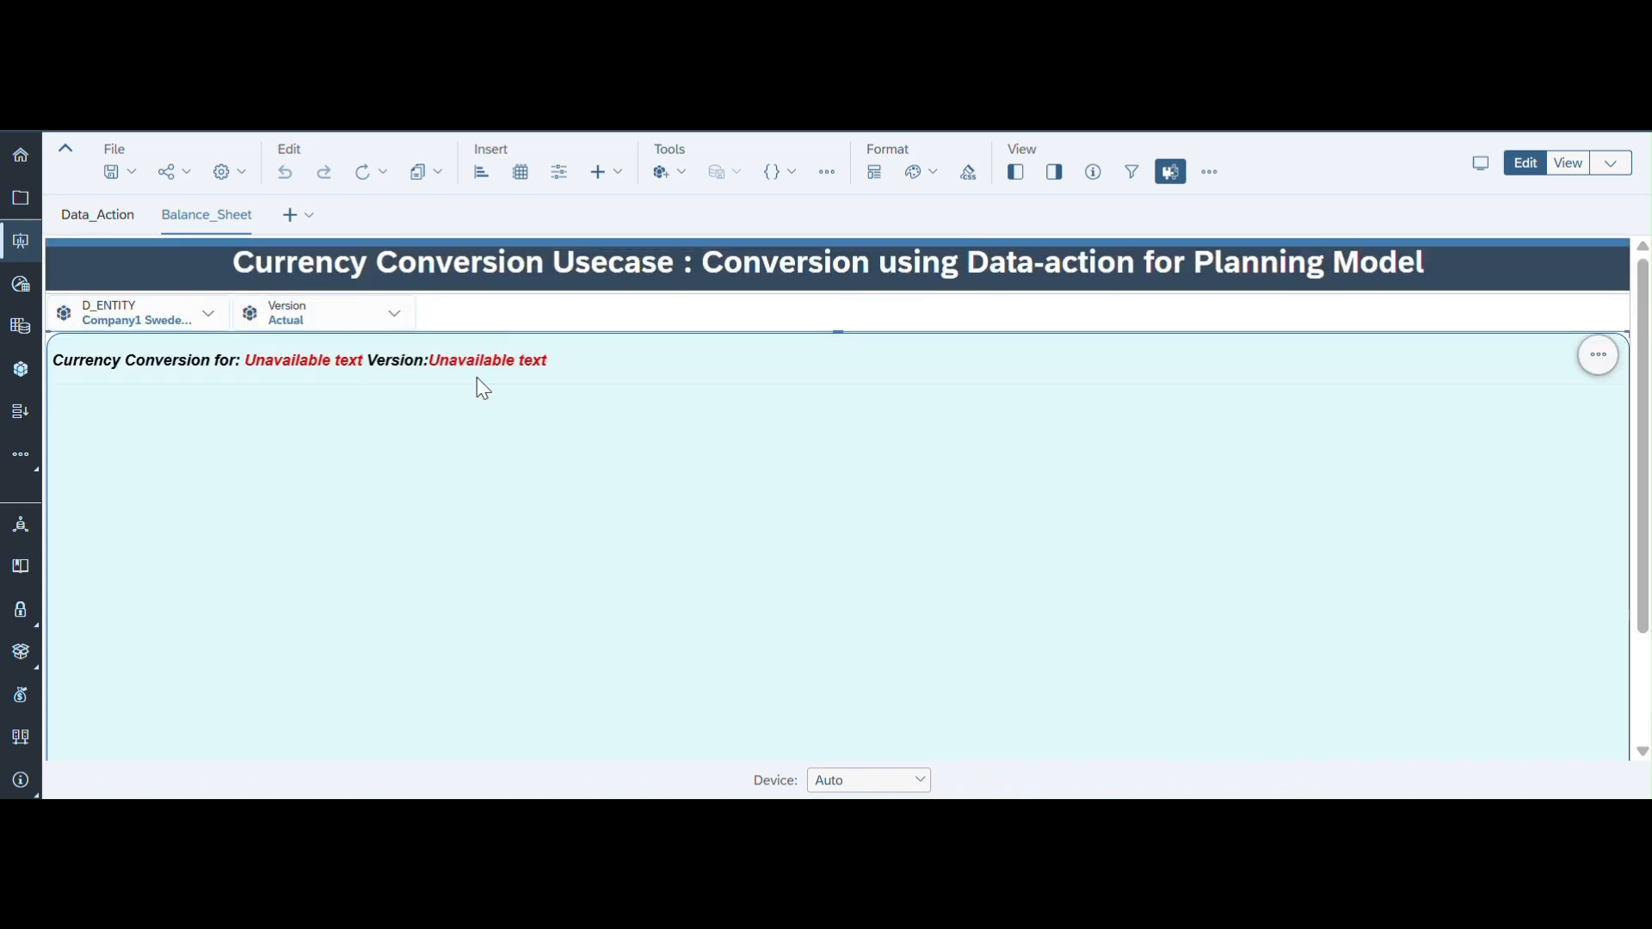
Step: Add CM_BS_GC alongside Balance sheet Value in the Measures filter of the Balance_Sheet table
left_click(1054, 172)
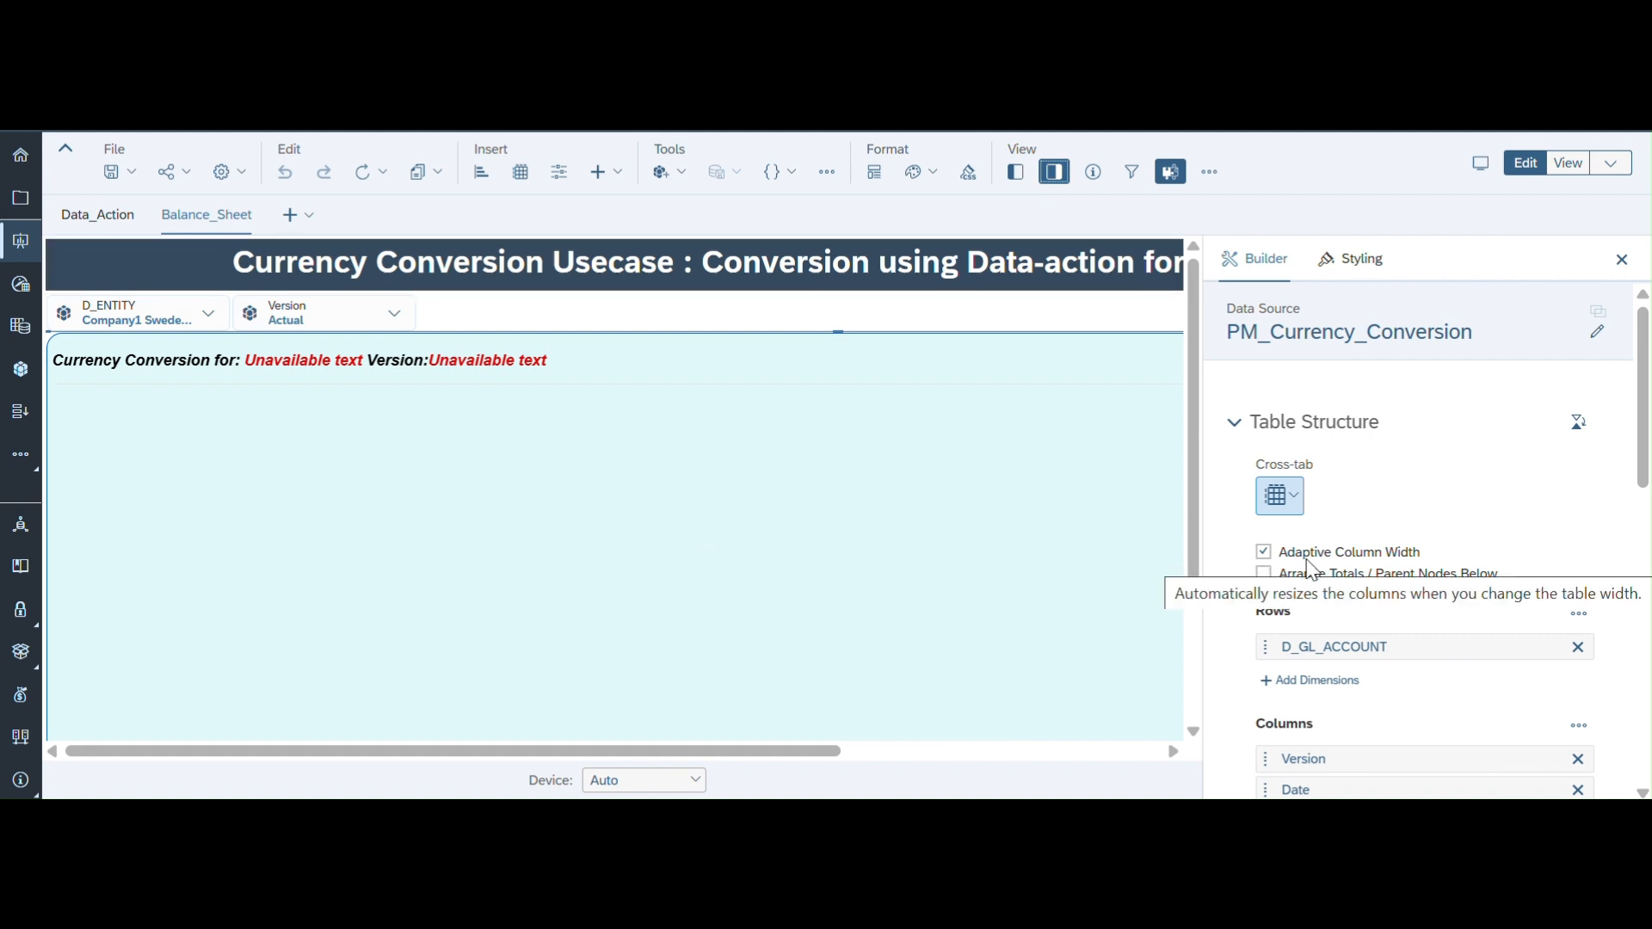
scroll(1309, 569, "down", 4)
scroll(1308, 570, "down", 1)
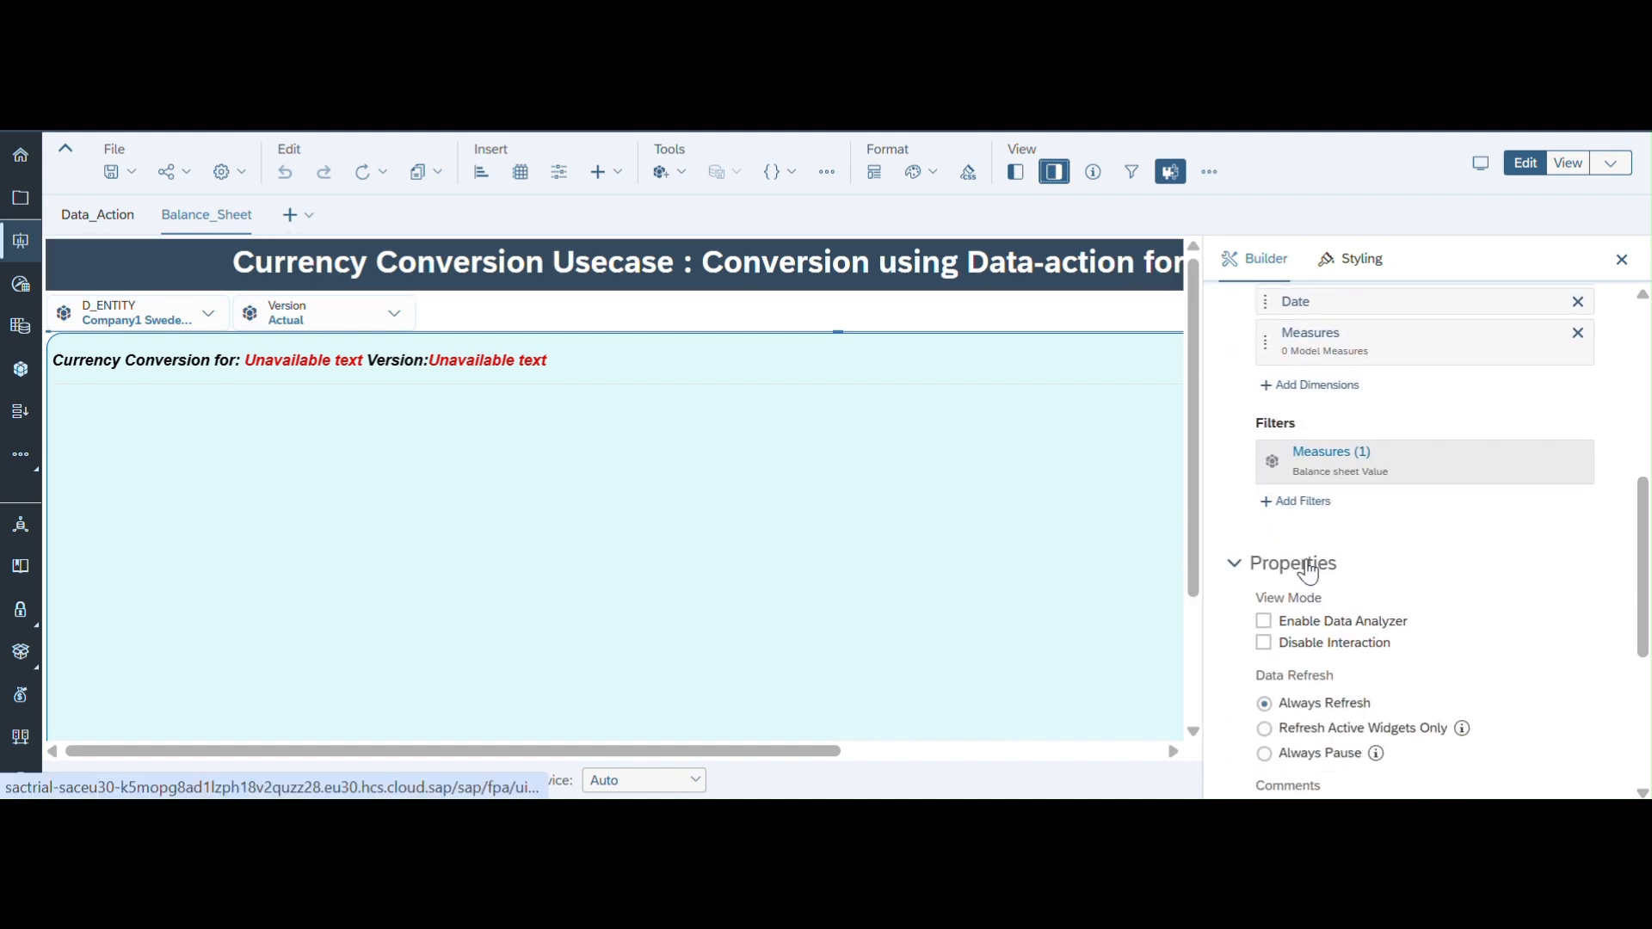
scroll(1307, 567, "up", 1)
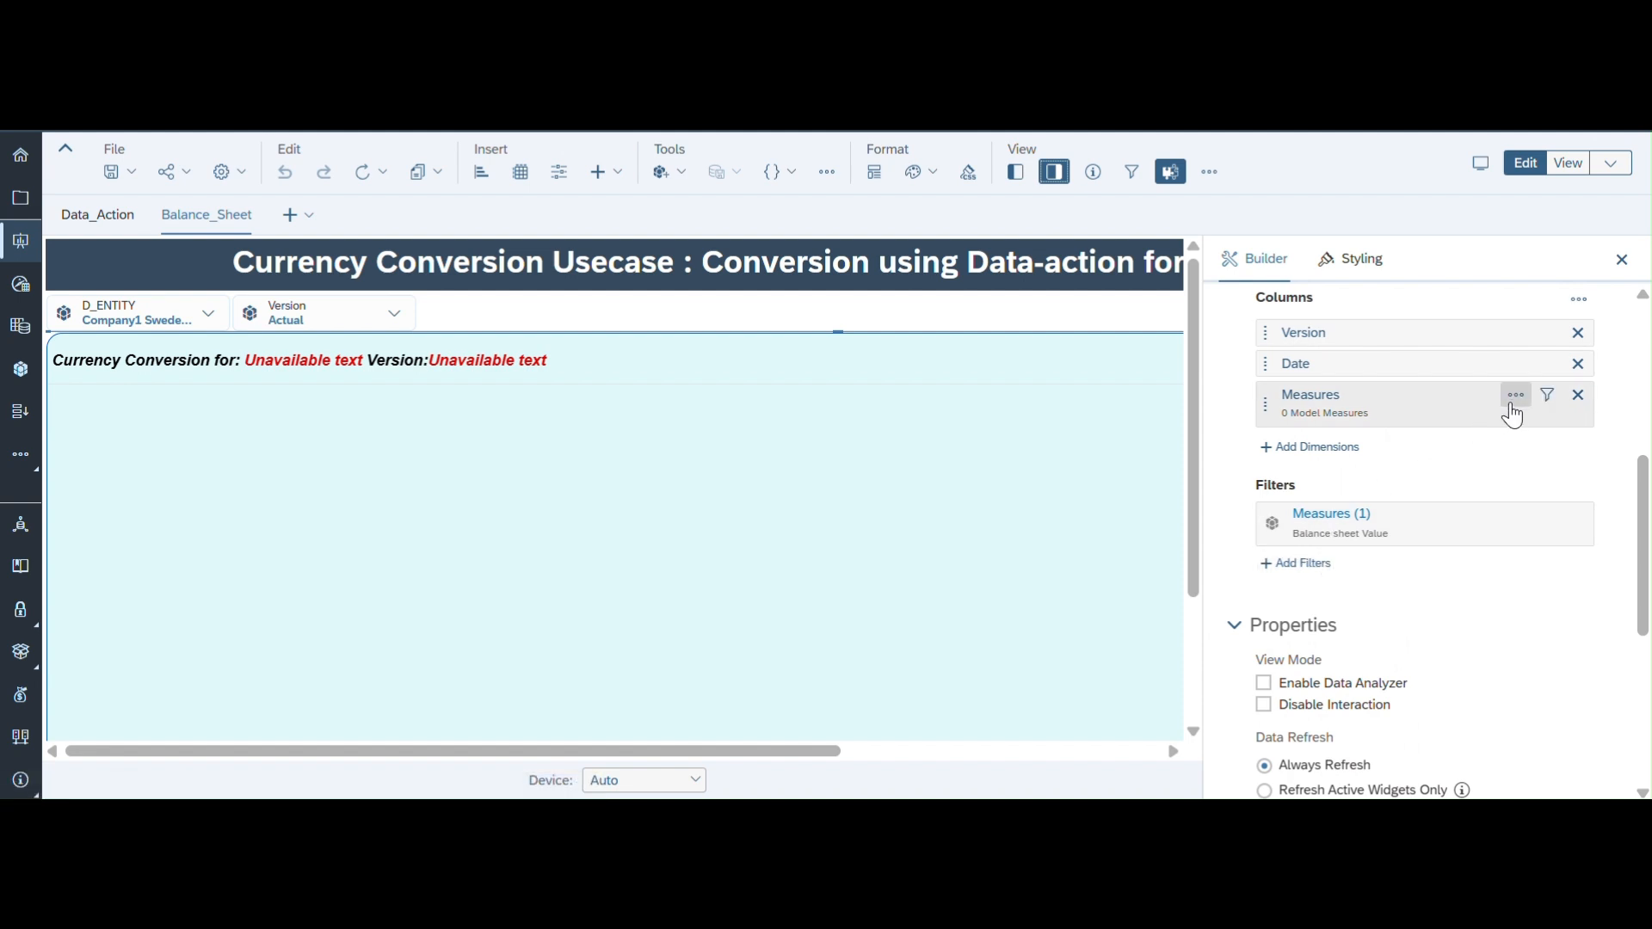
left_click(1374, 530)
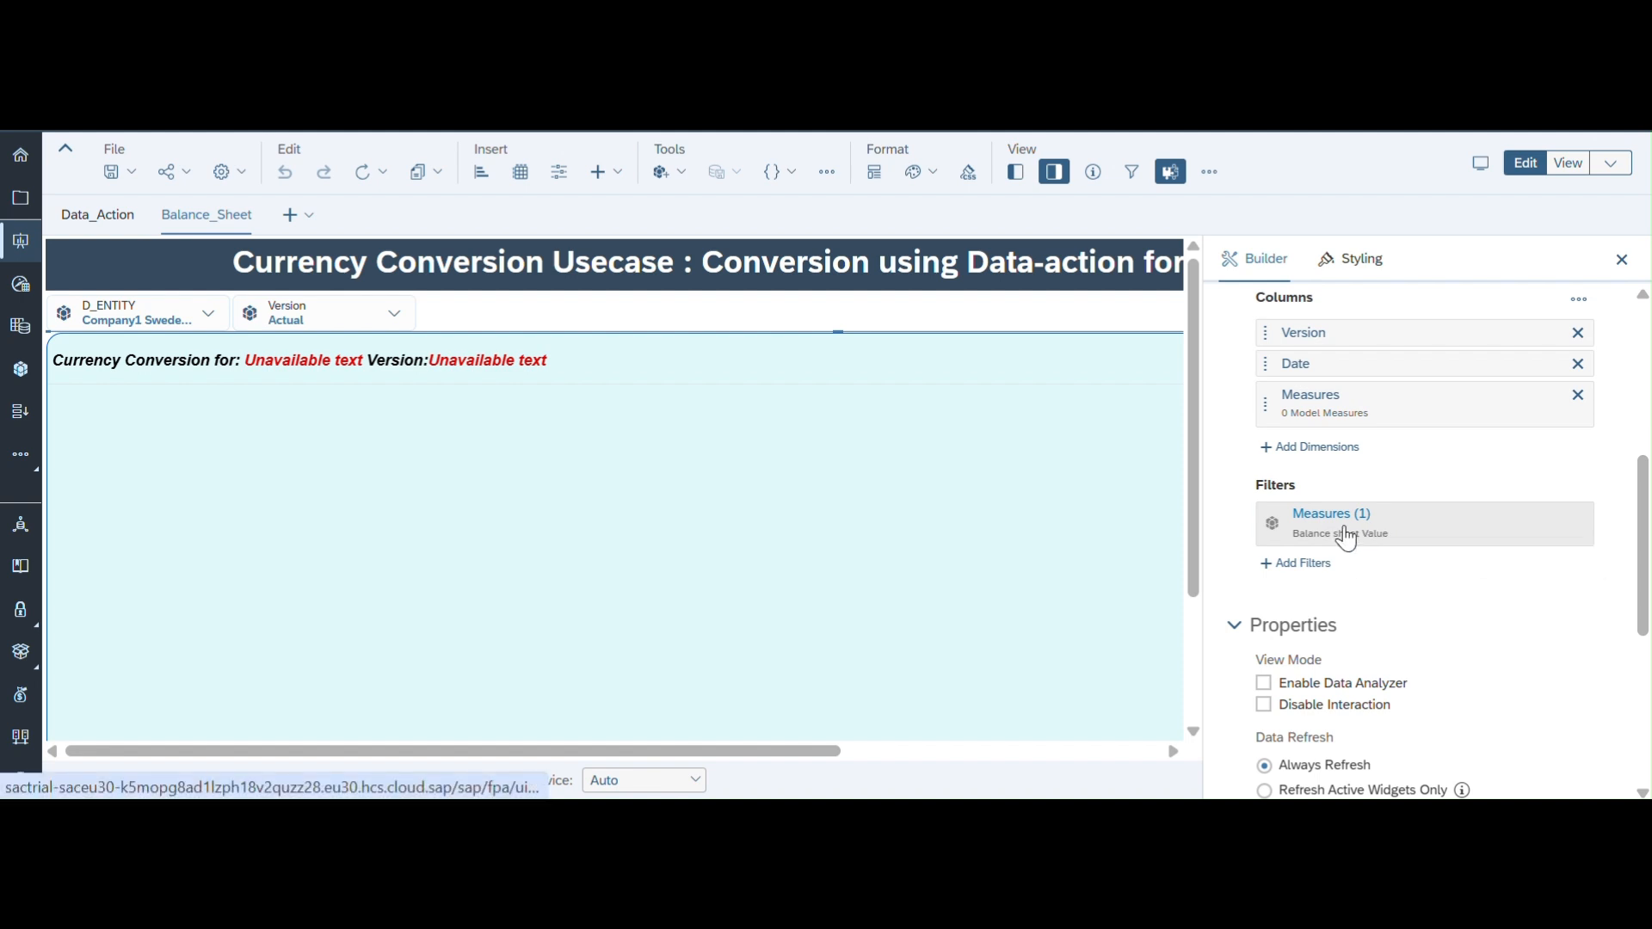
left_click(1347, 536)
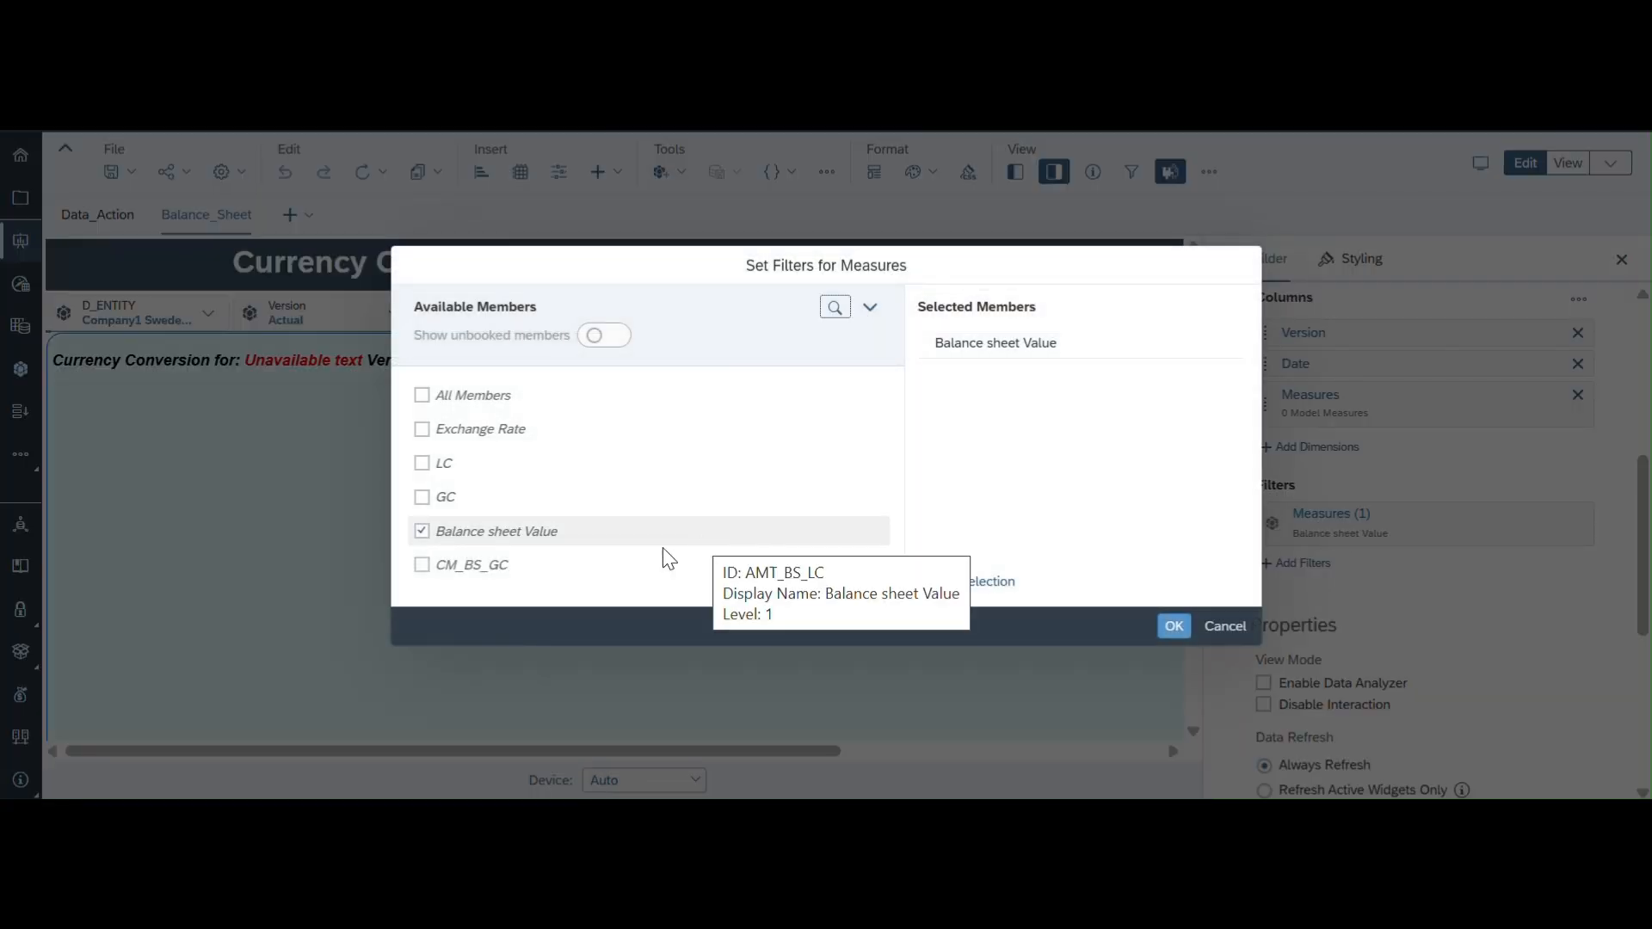
left_click(423, 565)
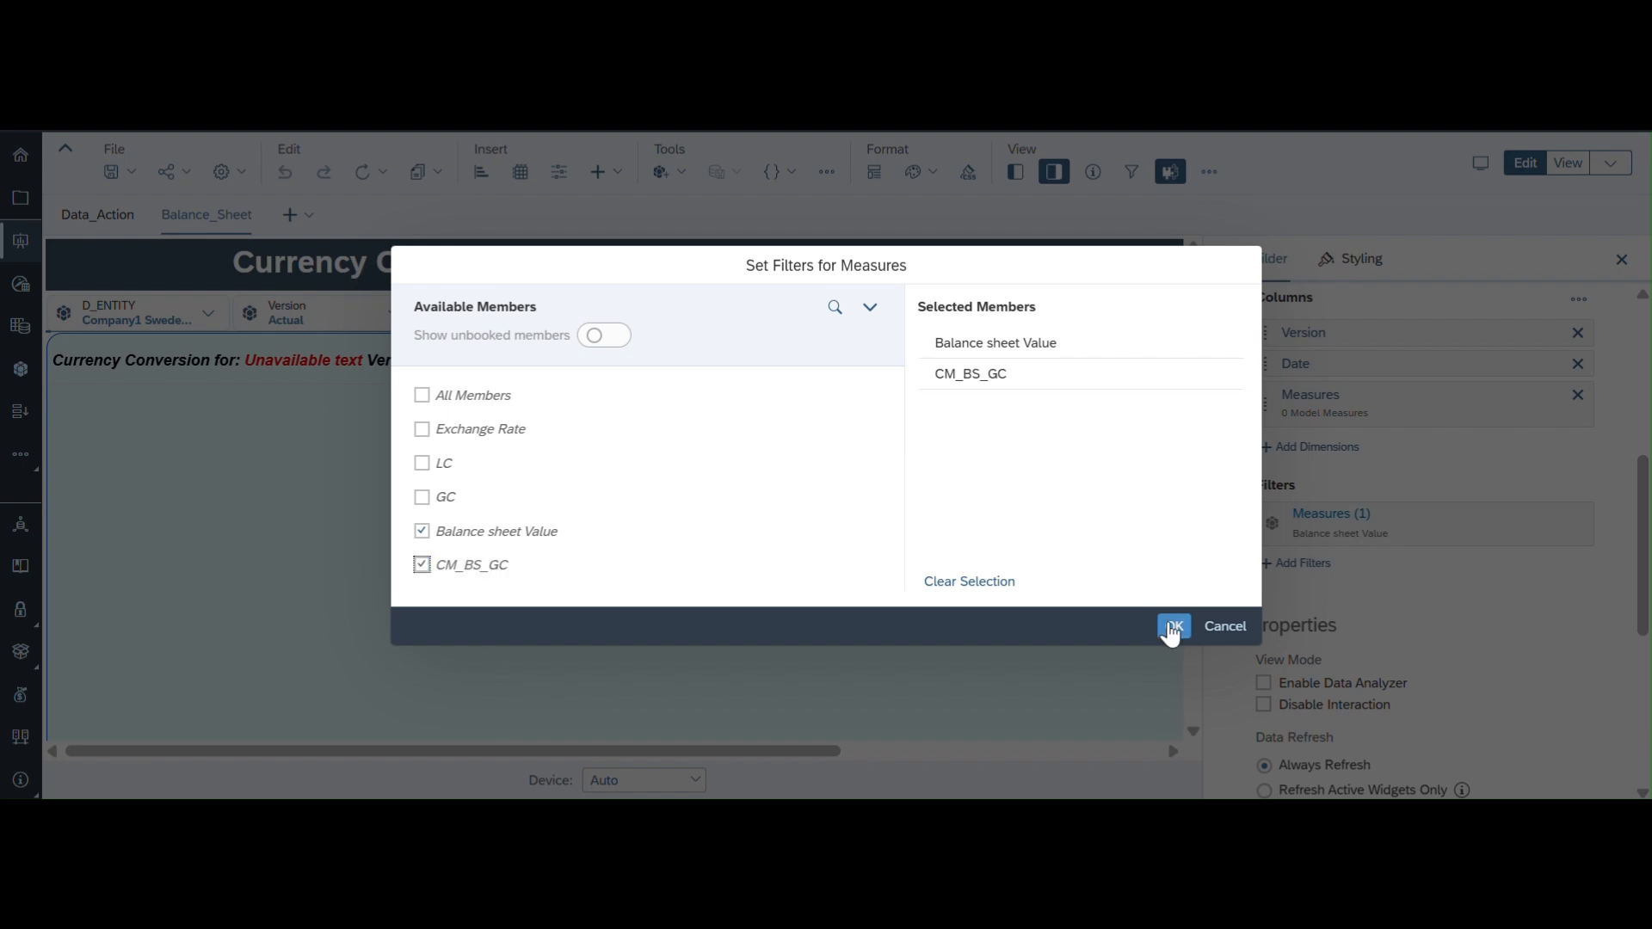
left_click(1172, 628)
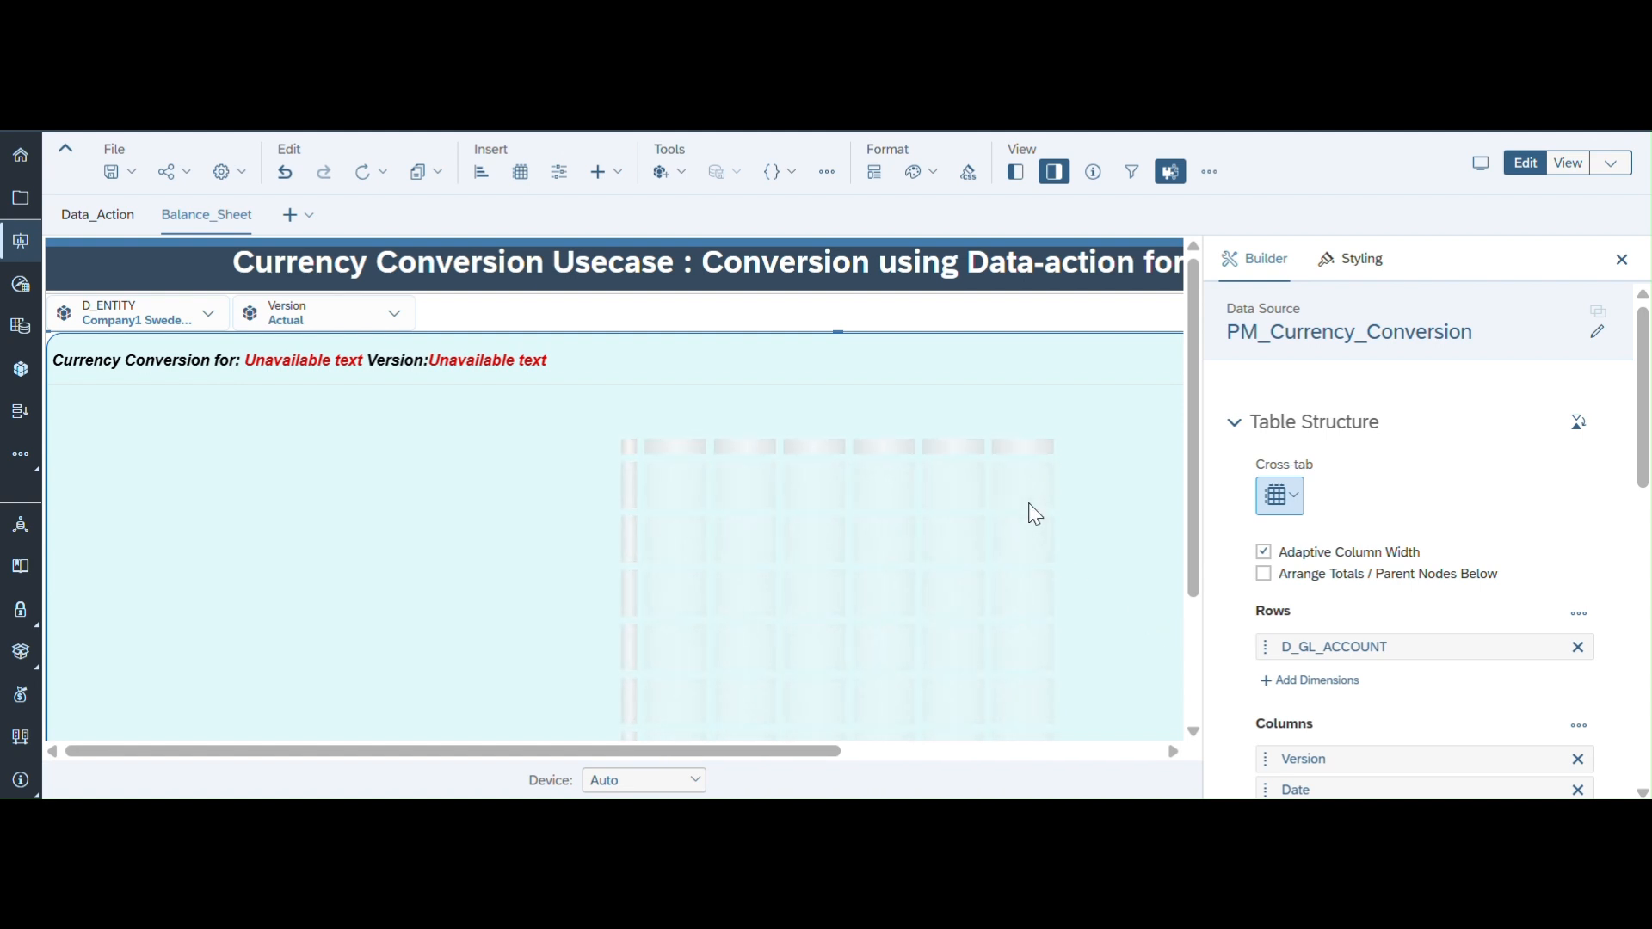
Step: Examine the Balance_Sheet table and check which members are selected in its Measures filter
scroll(1035, 514, "down", 2)
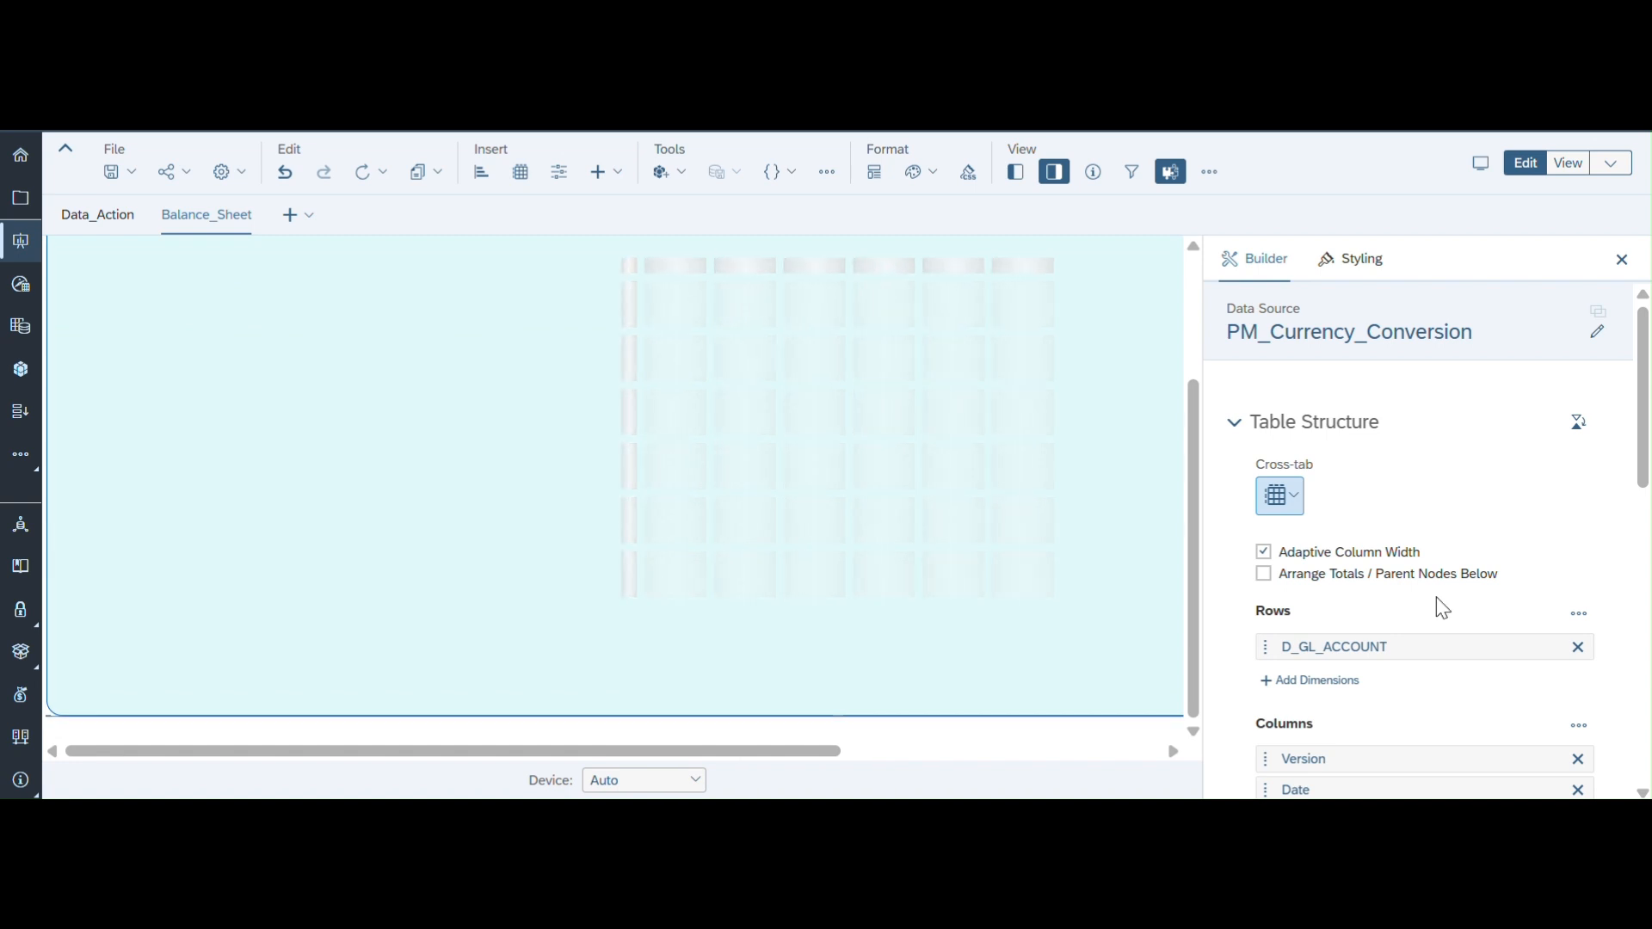
scroll(1443, 609, "down", 5)
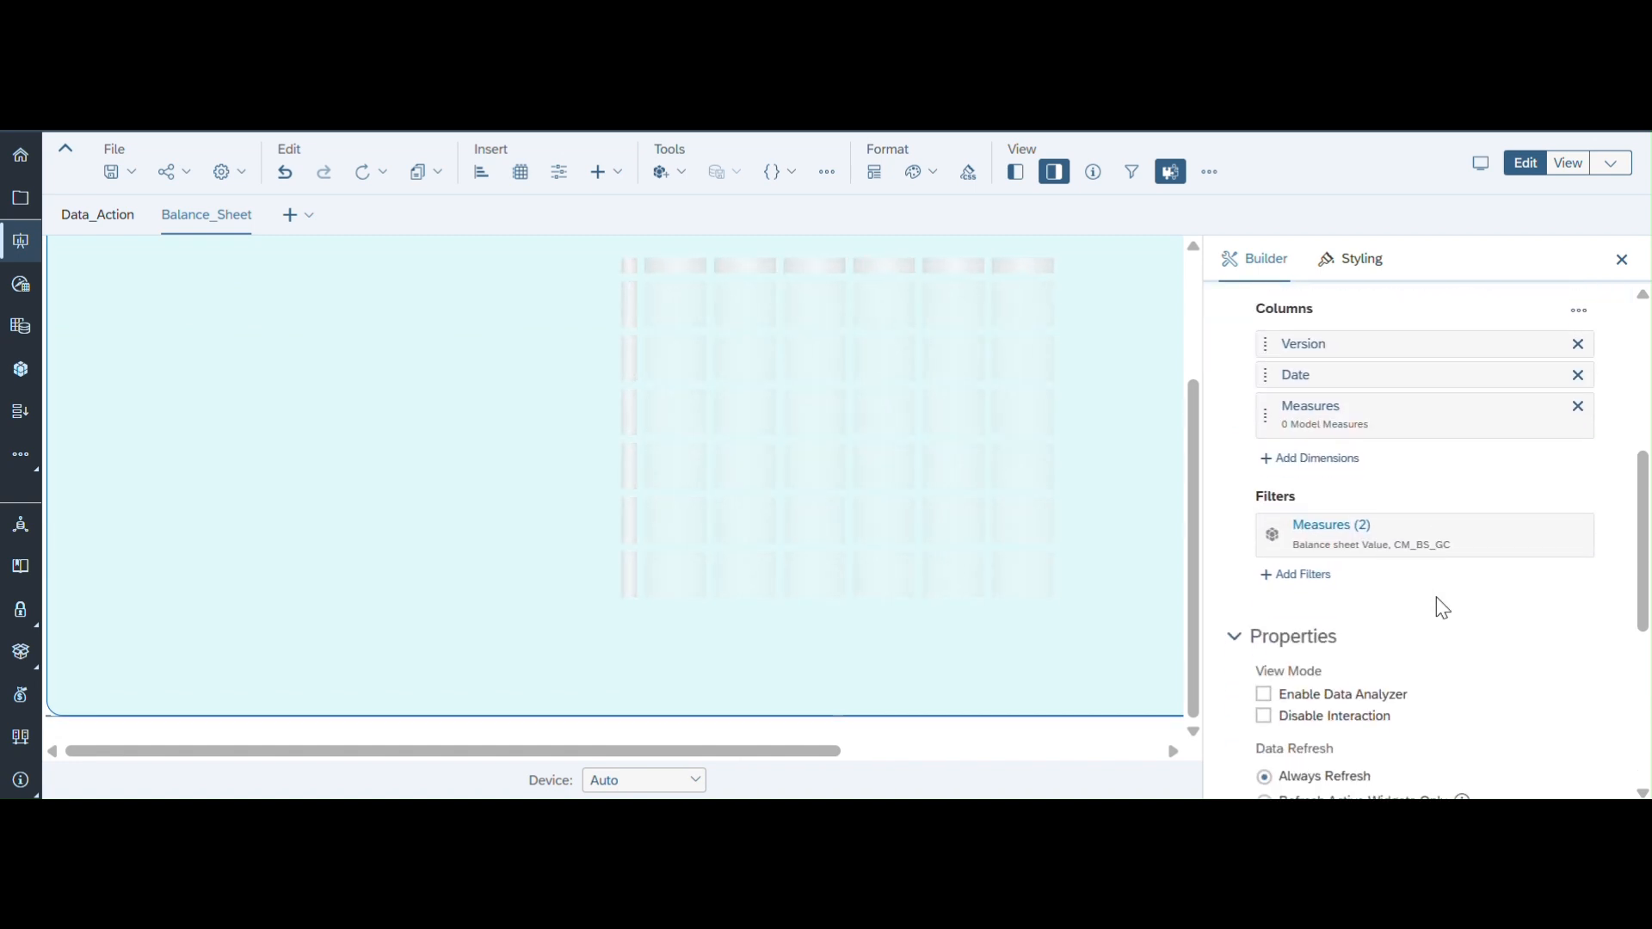
scroll(1442, 609, "up", 5)
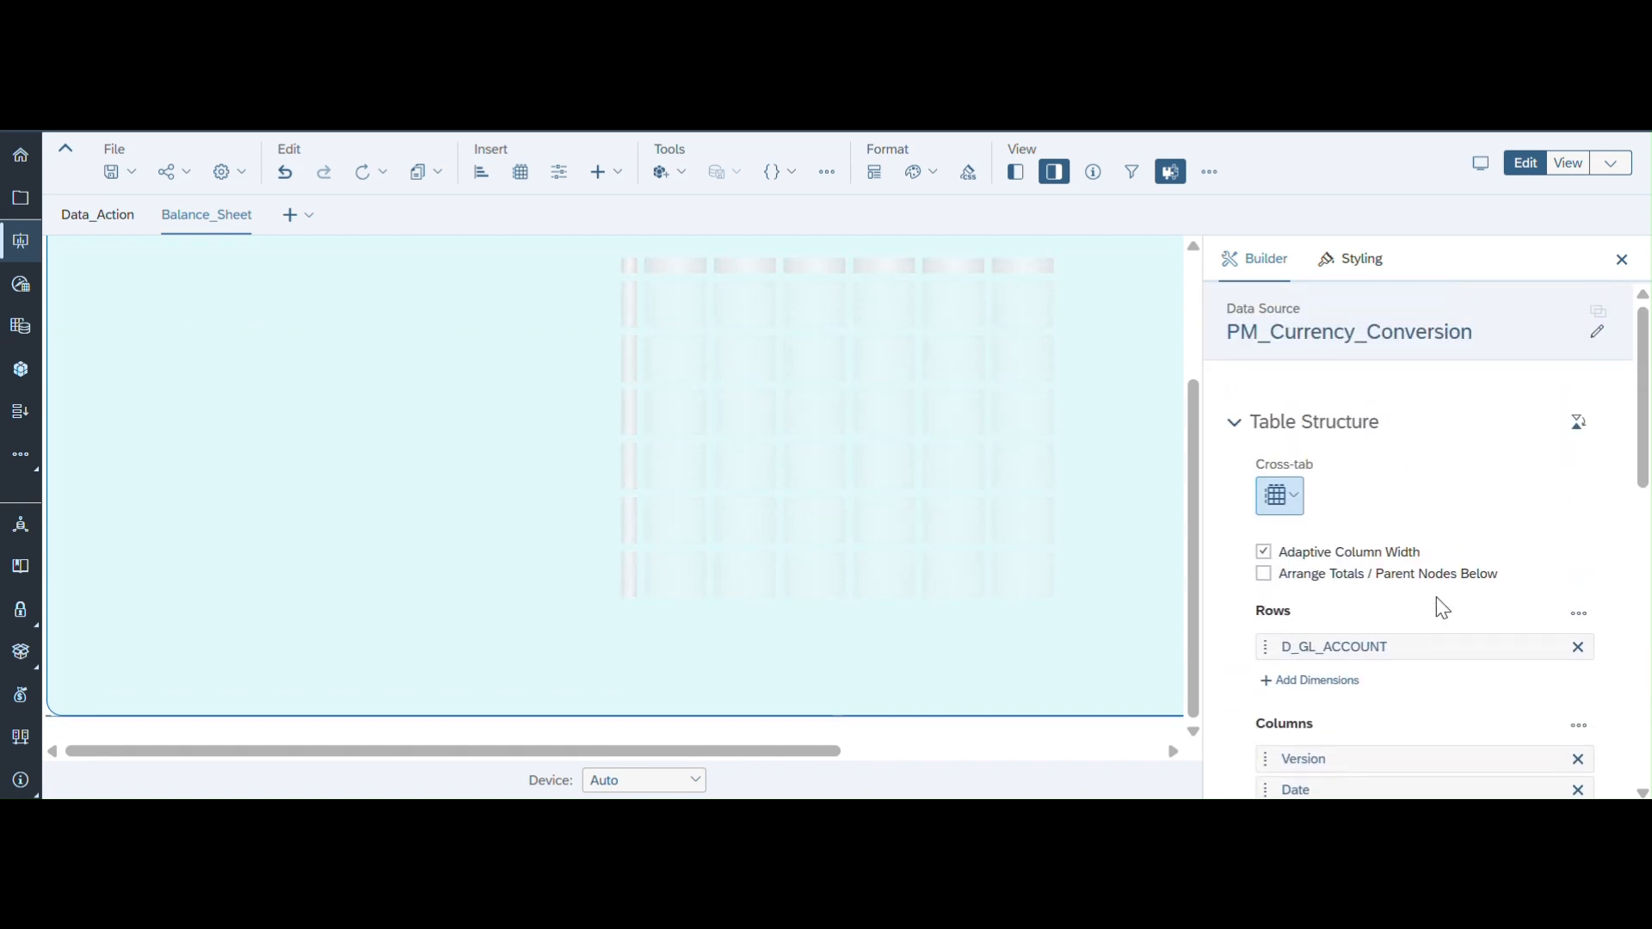
scroll(951, 544, "right", 5)
scroll(952, 543, "up", 2)
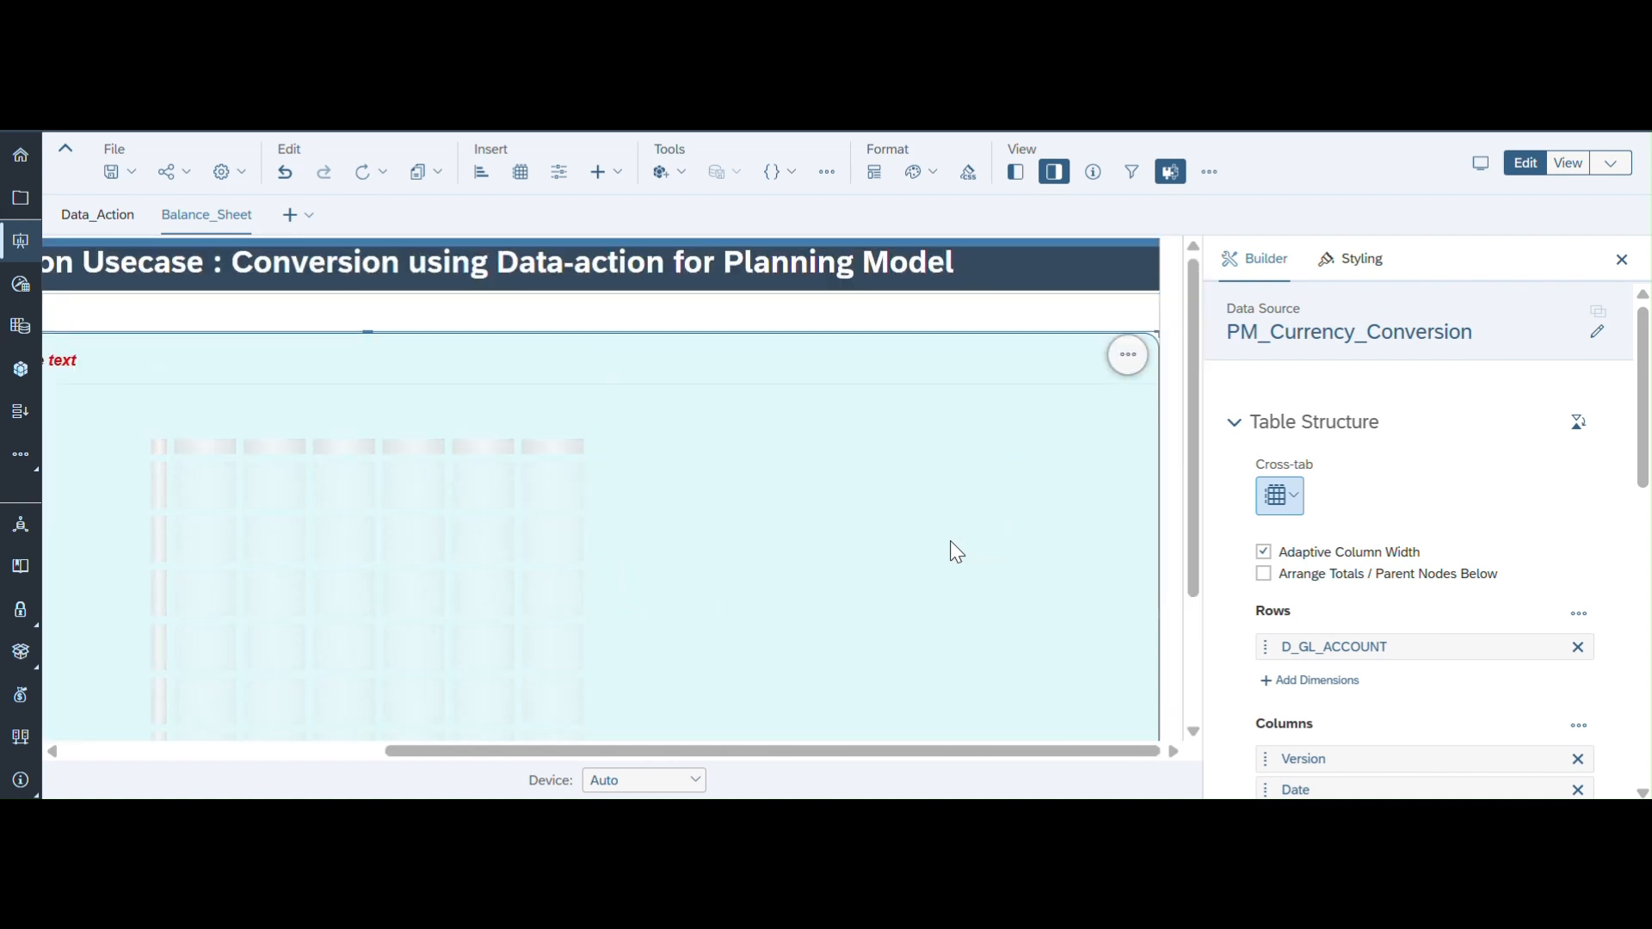
scroll(951, 544, "down", 1)
scroll(951, 543, "left", 5)
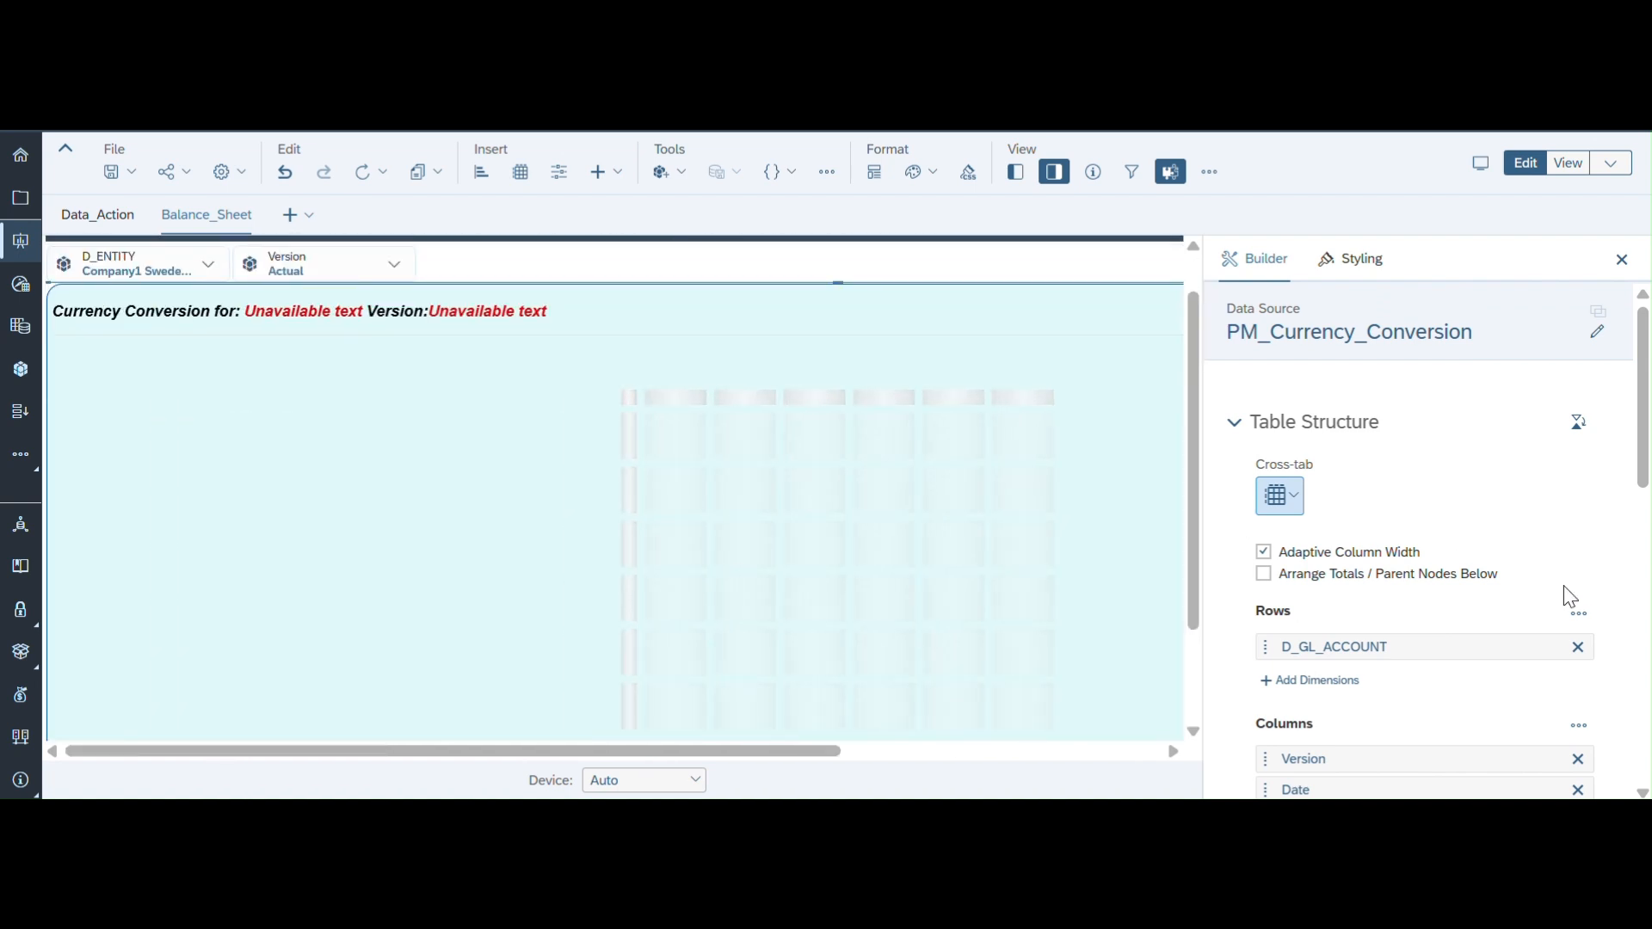
scroll(1444, 613, "down", 3)
mouse_move(1383, 578)
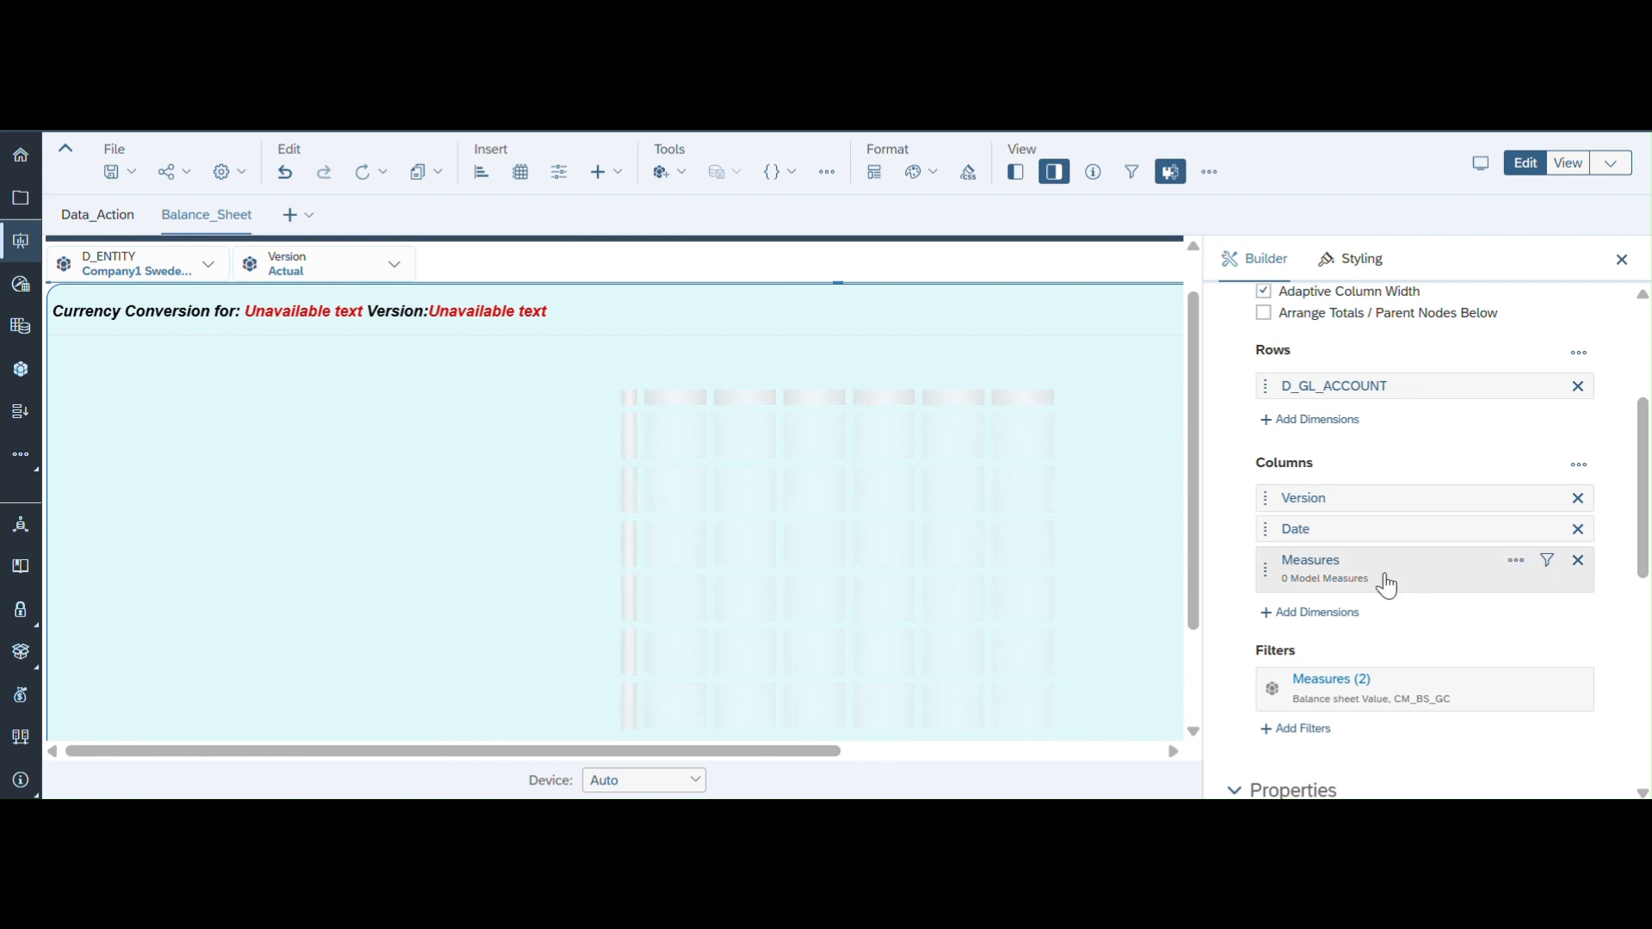
left_click(1550, 561)
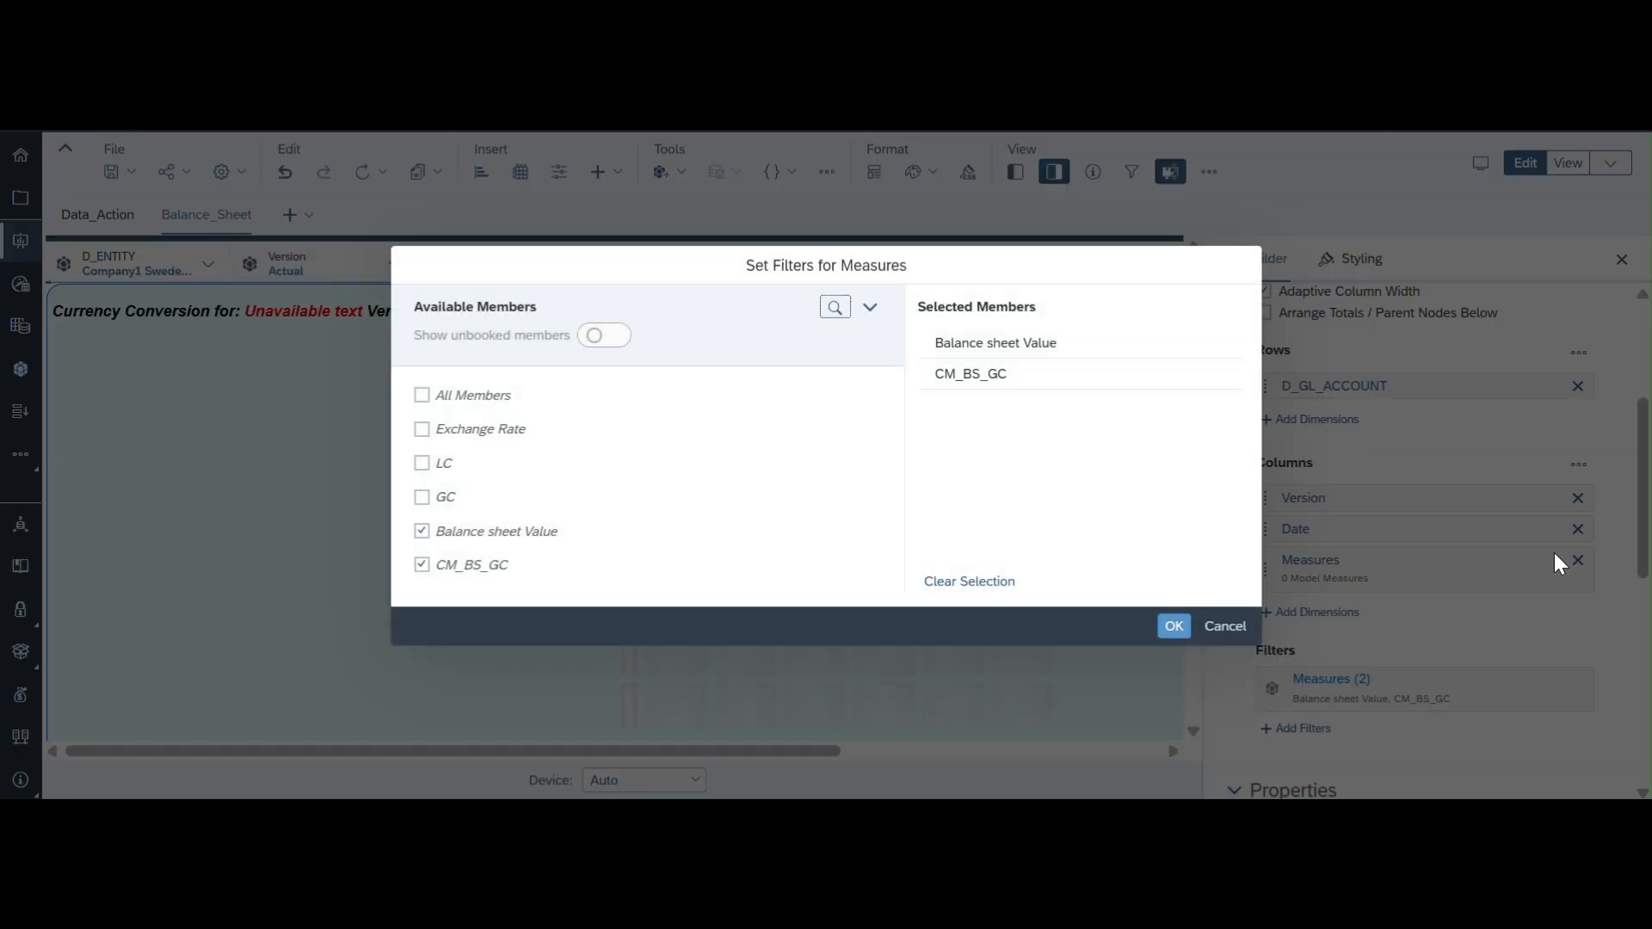
left_click(1178, 625)
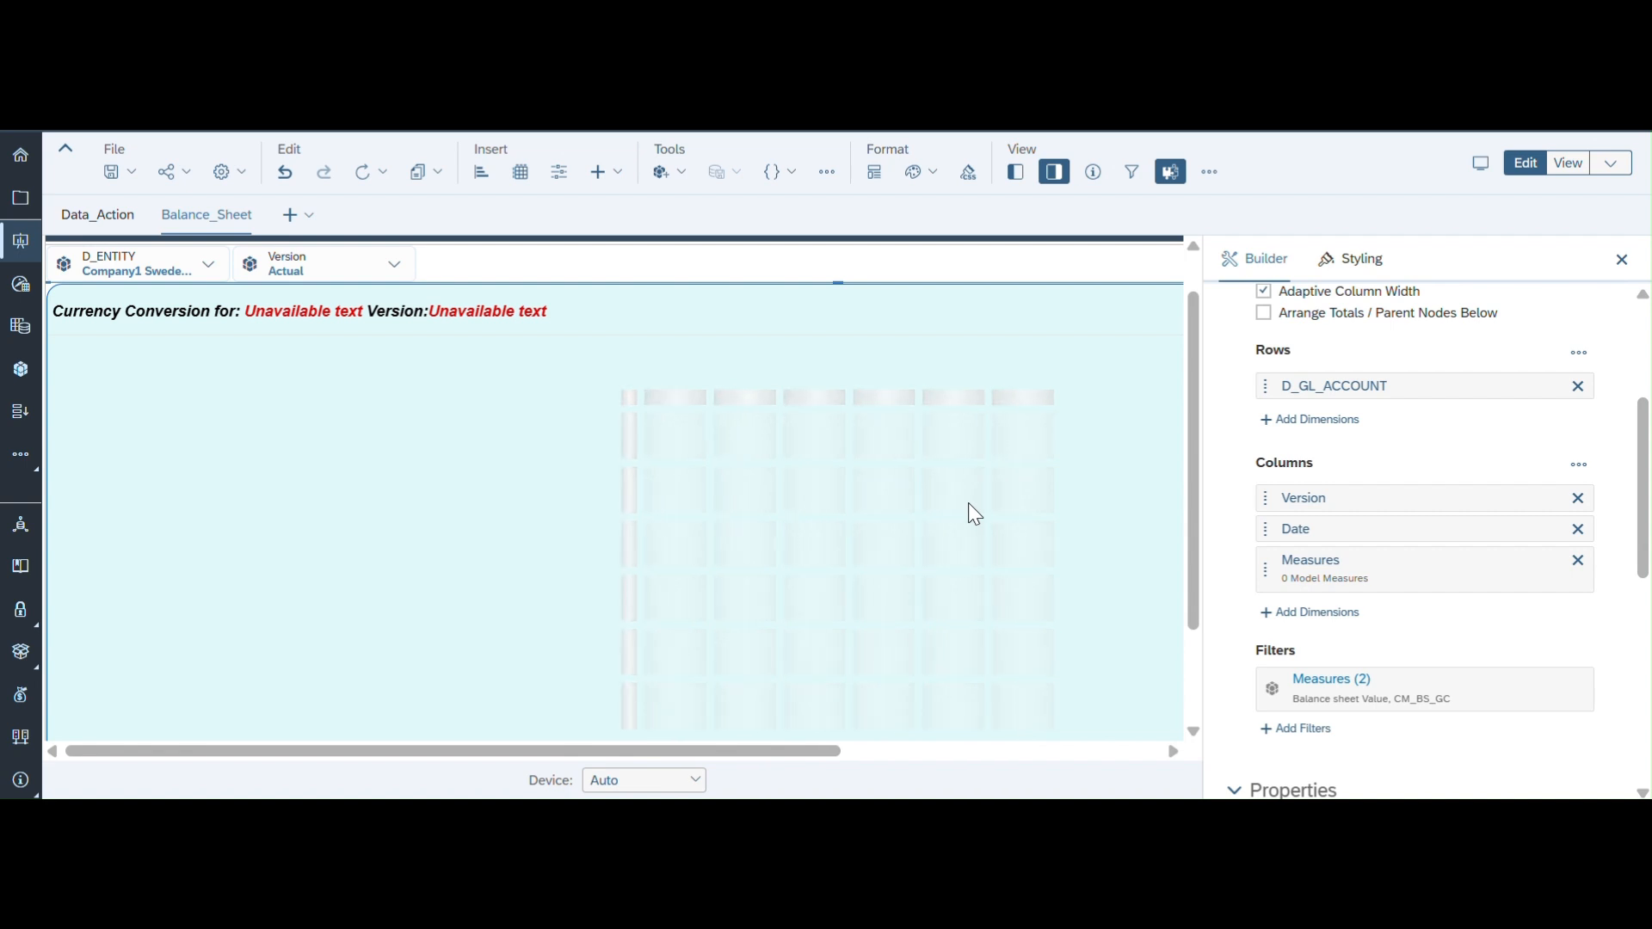
Step: Refresh the story's data and save the story
left_click(384, 184)
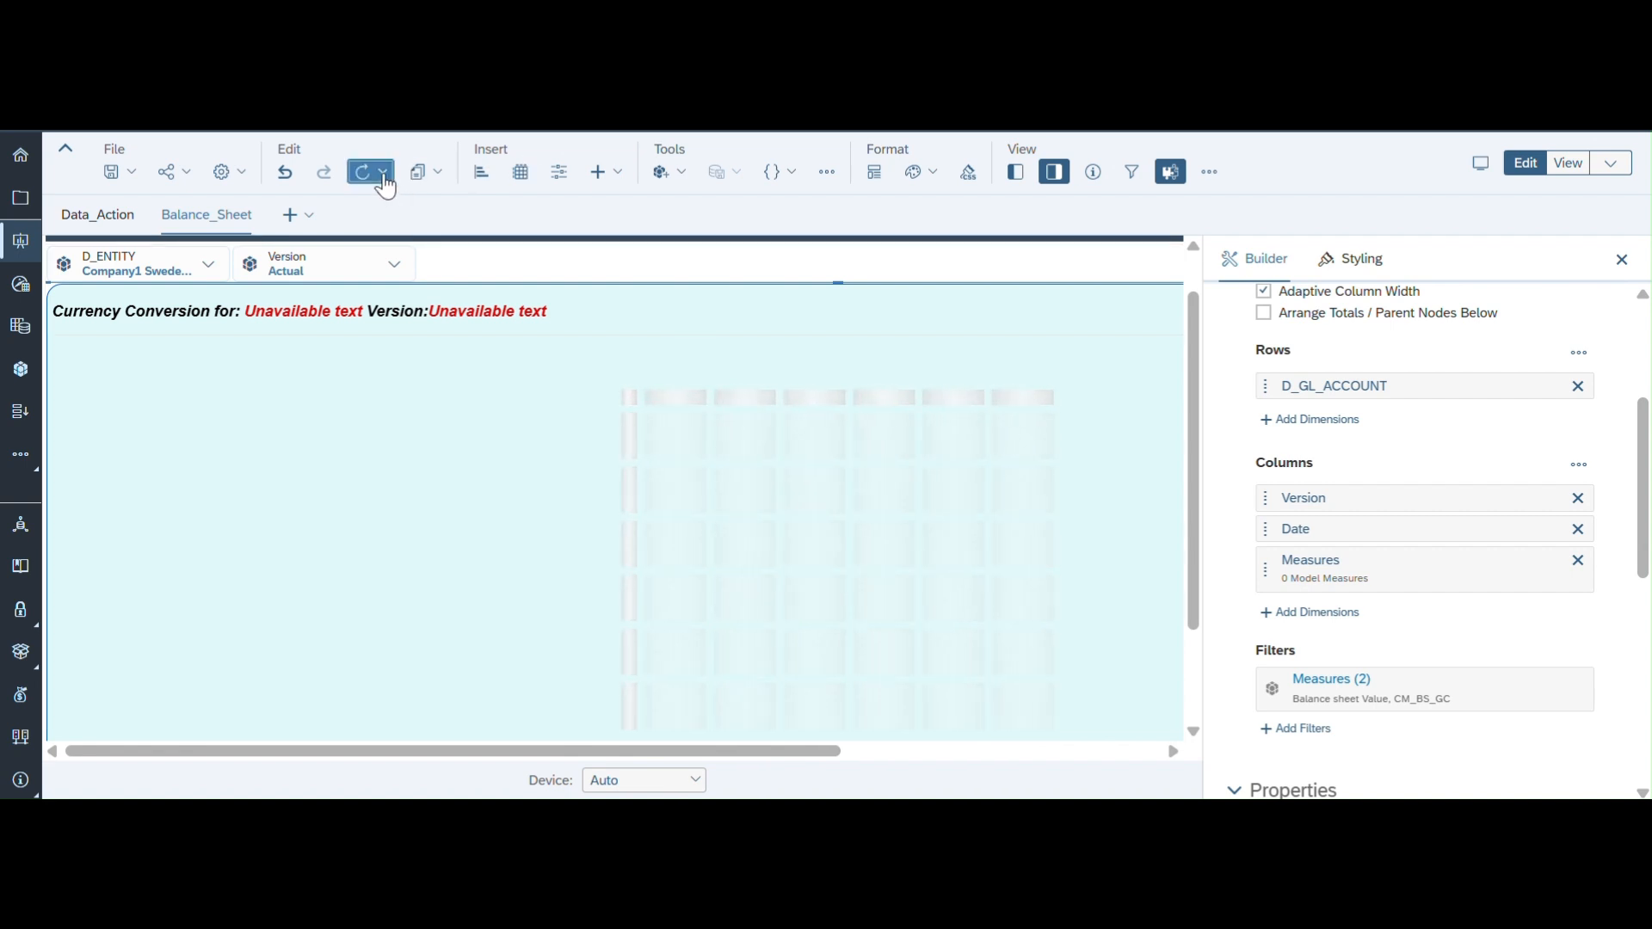
left_click(386, 207)
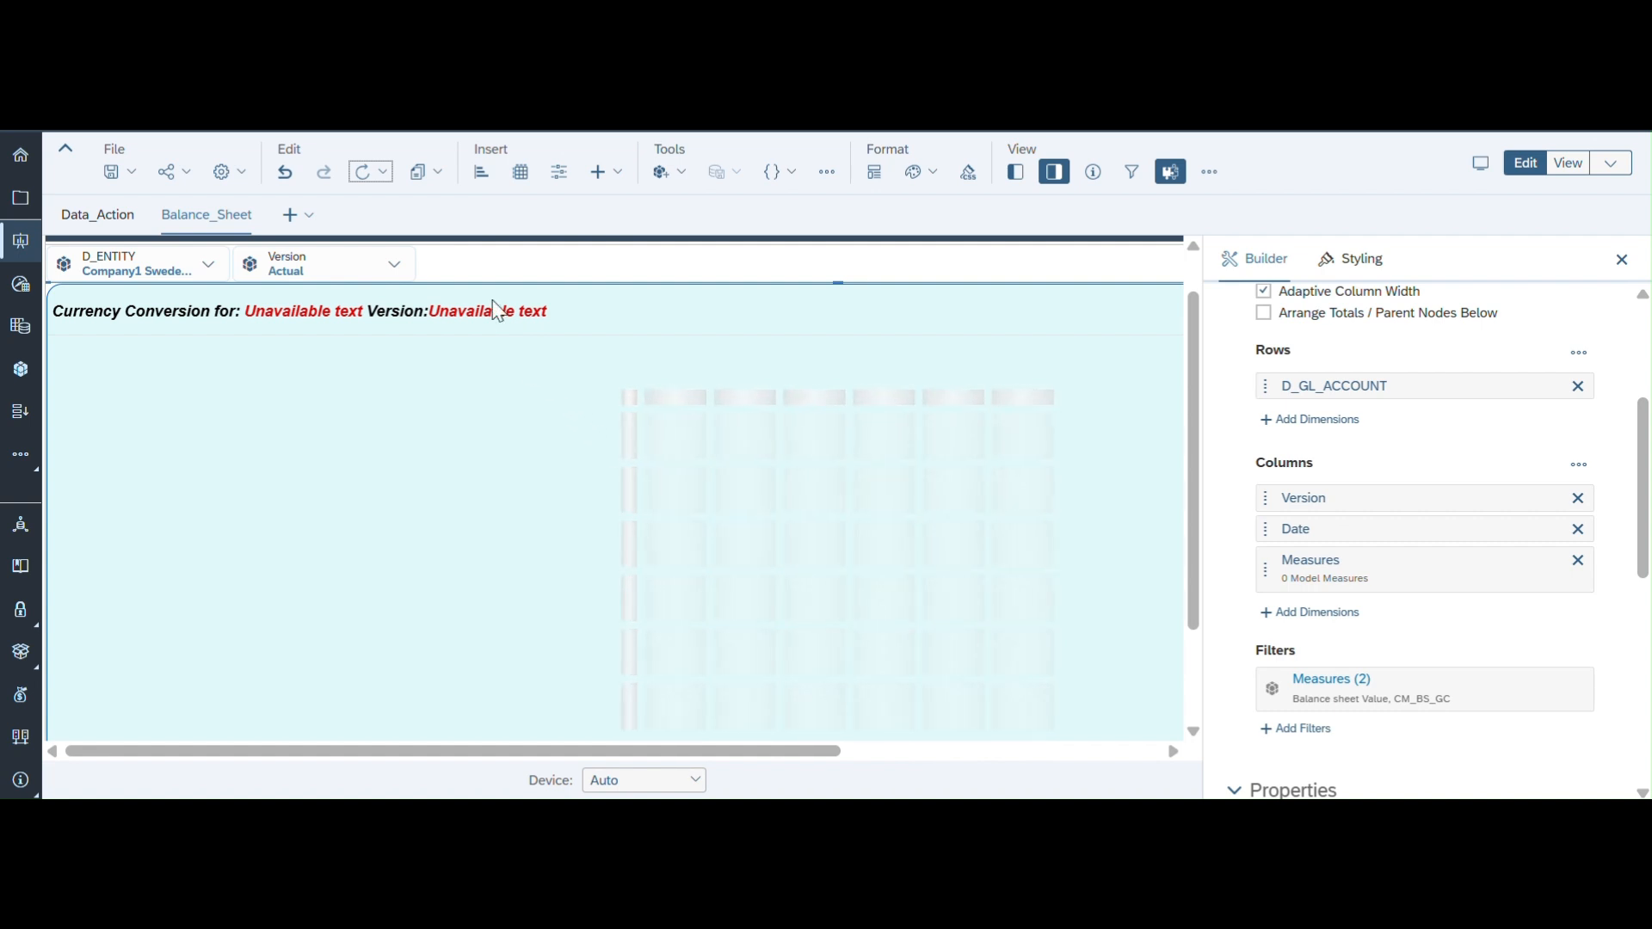
left_click(384, 177)
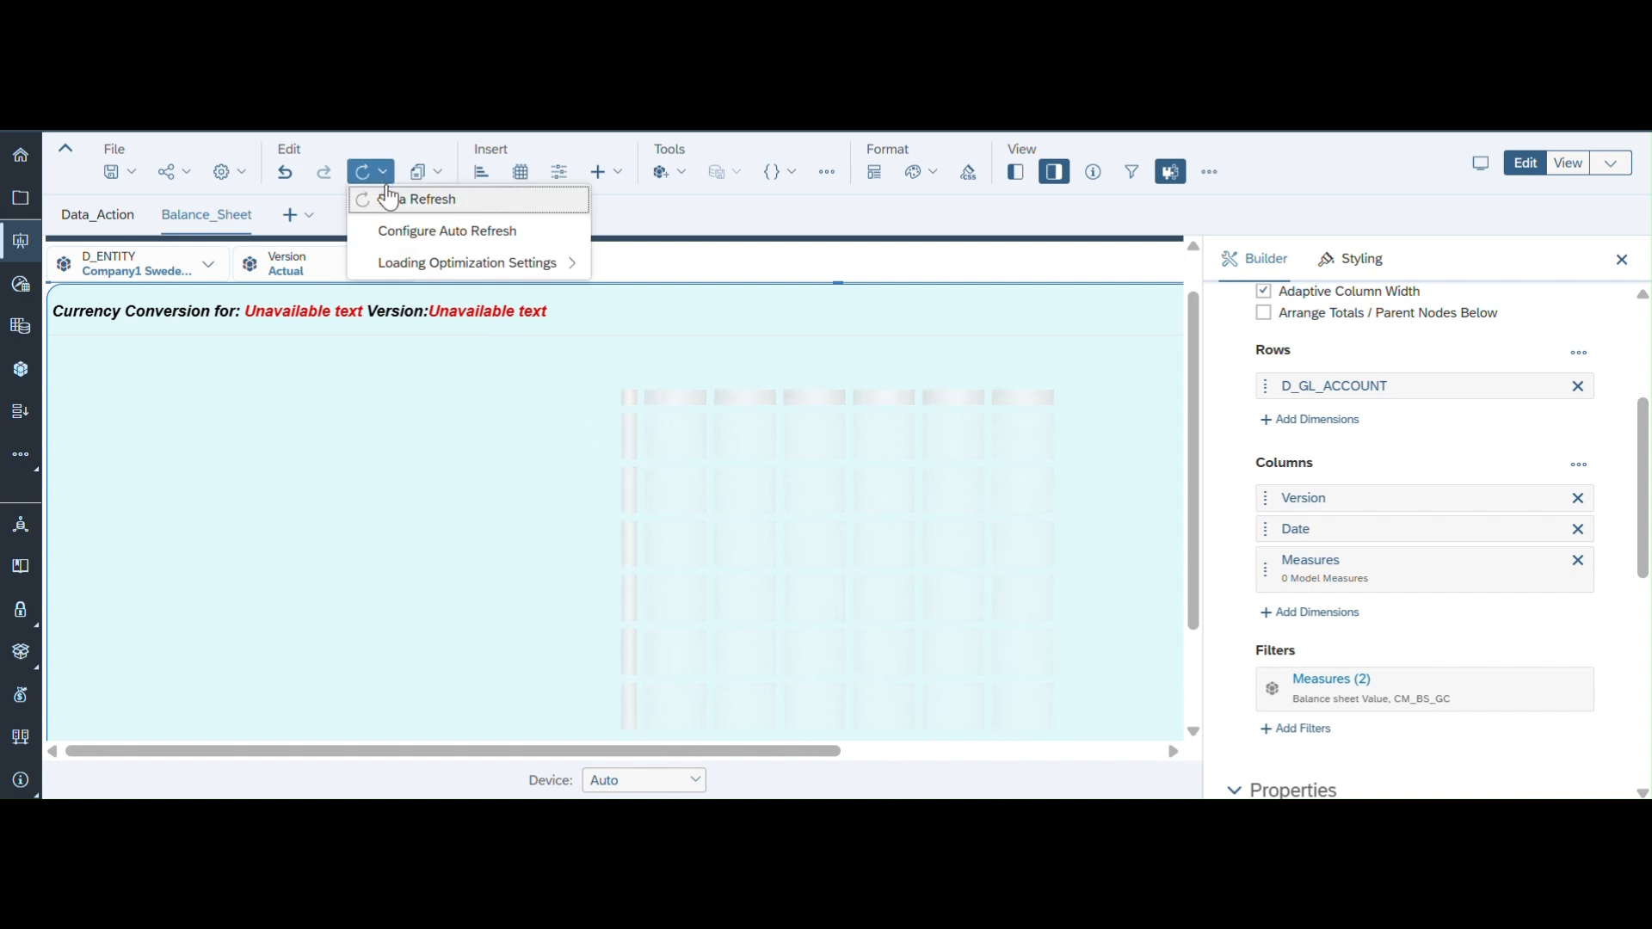
left_click(391, 196)
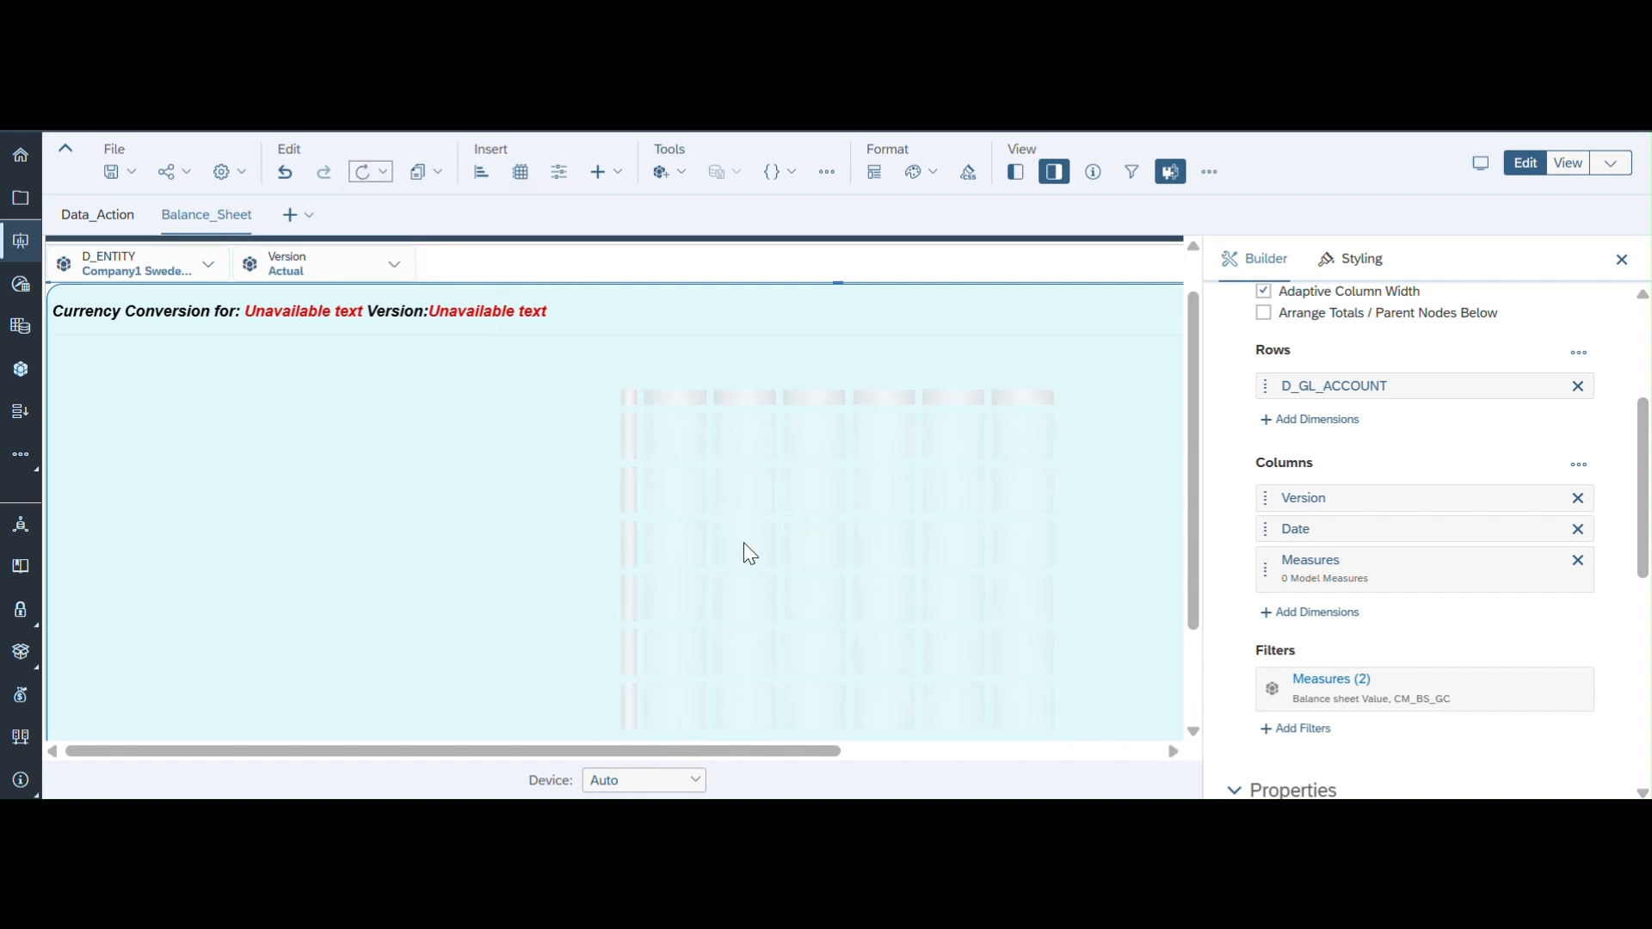
scroll(746, 545, "down", 2)
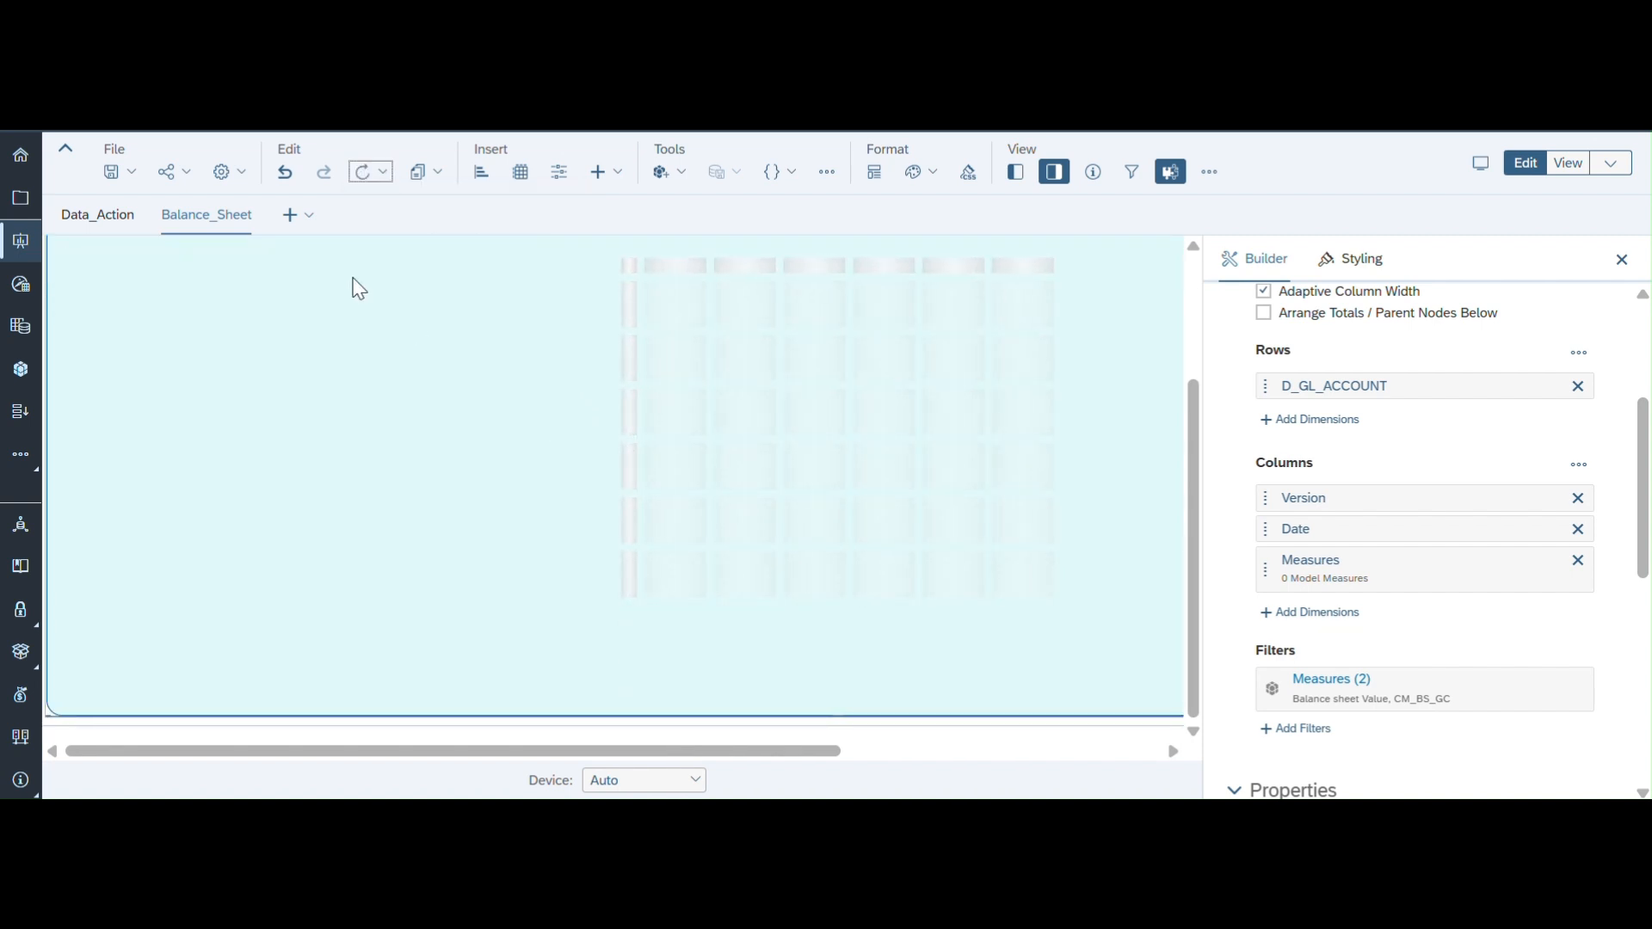
left_click(132, 176)
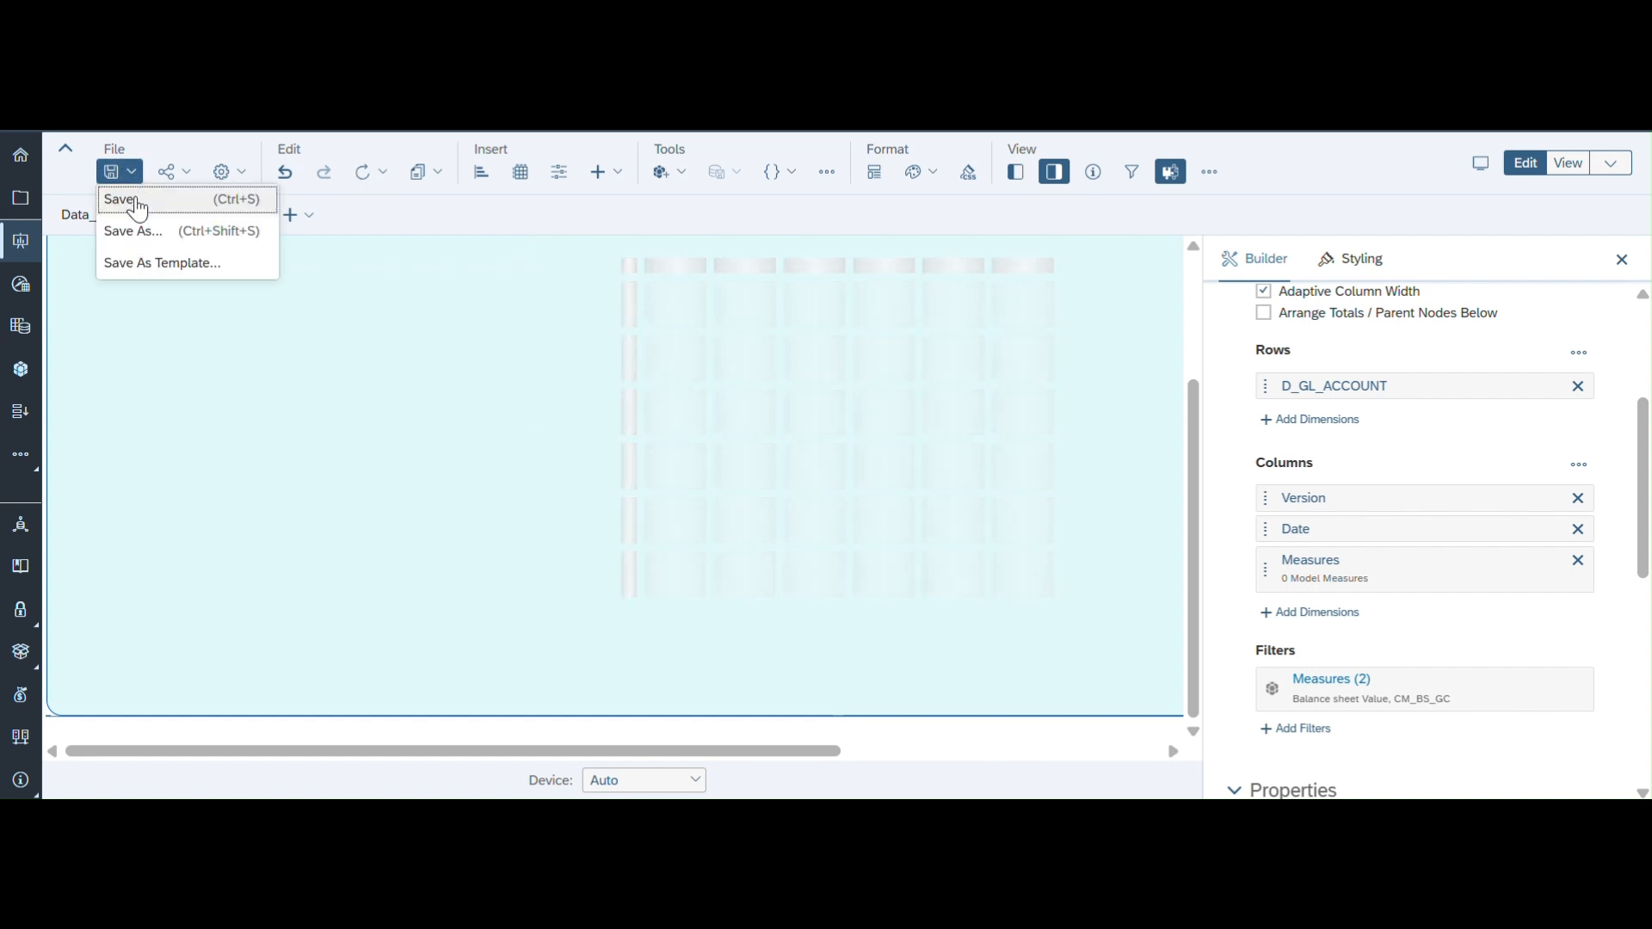
left_click(135, 197)
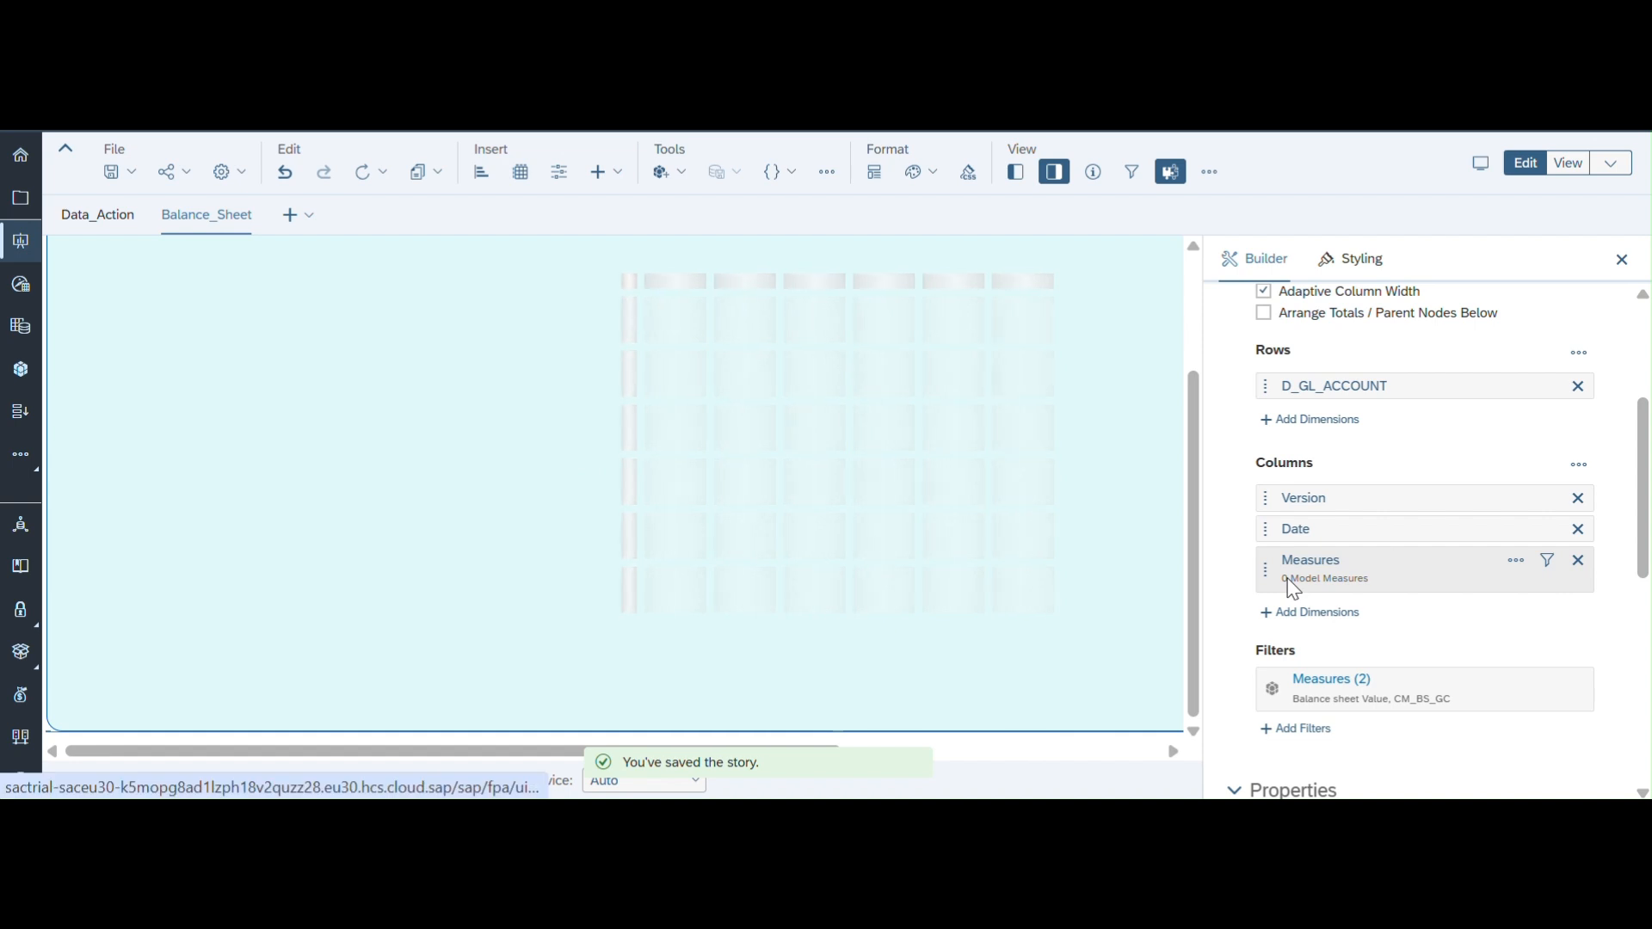
scroll(1291, 585, "down", 3)
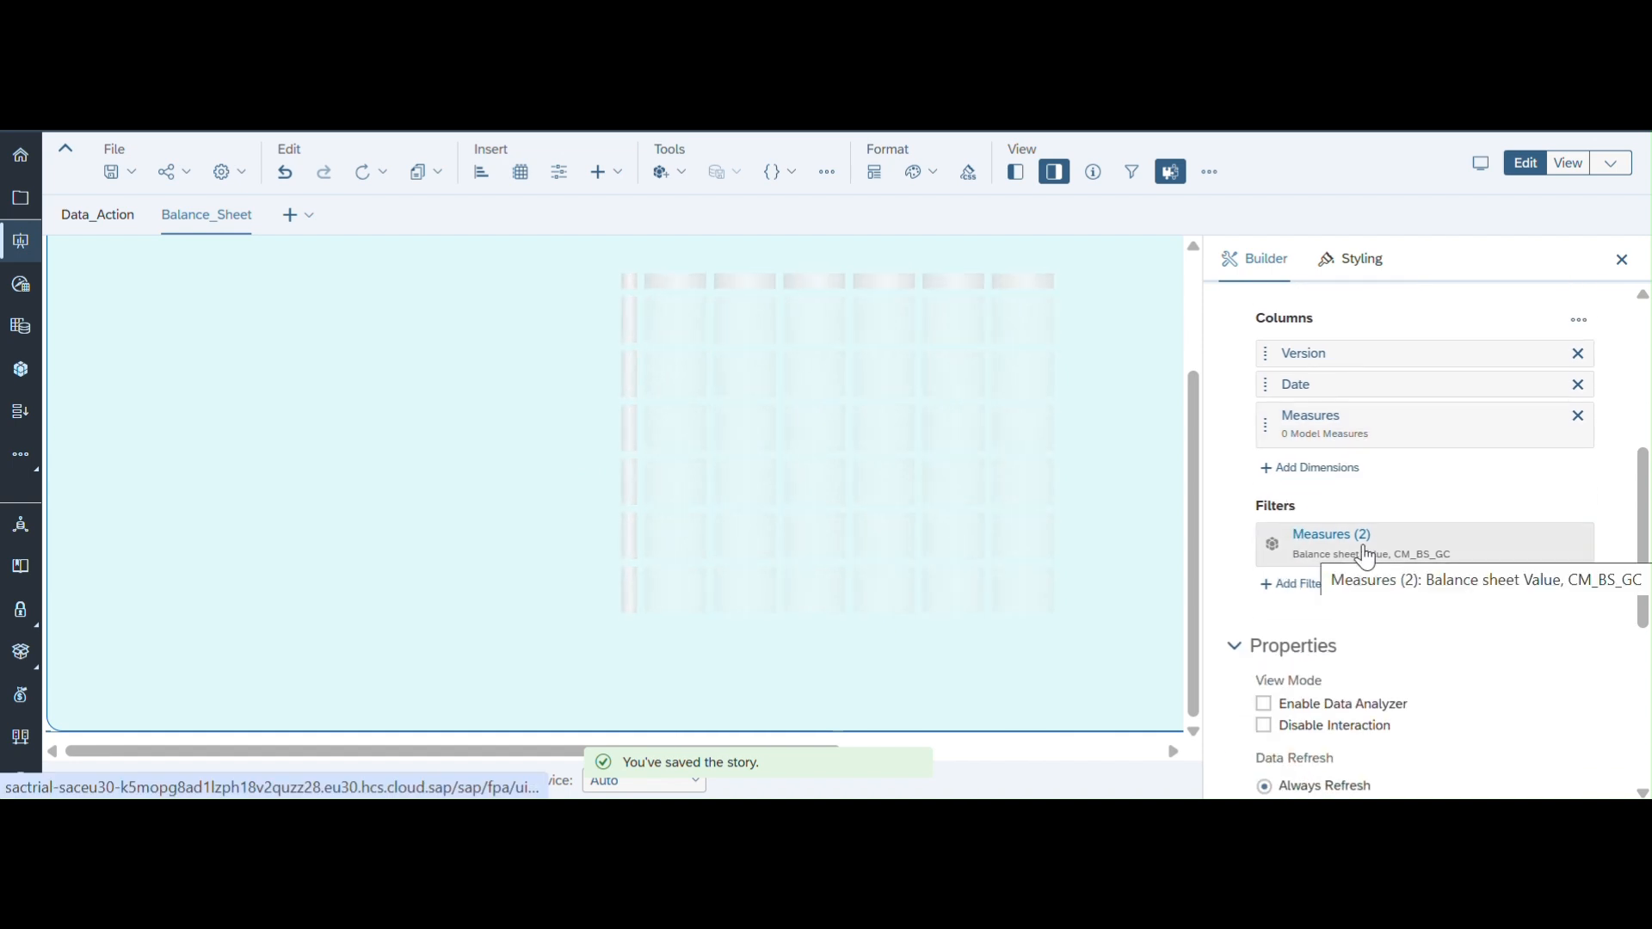
scroll(1366, 562, "down", 5)
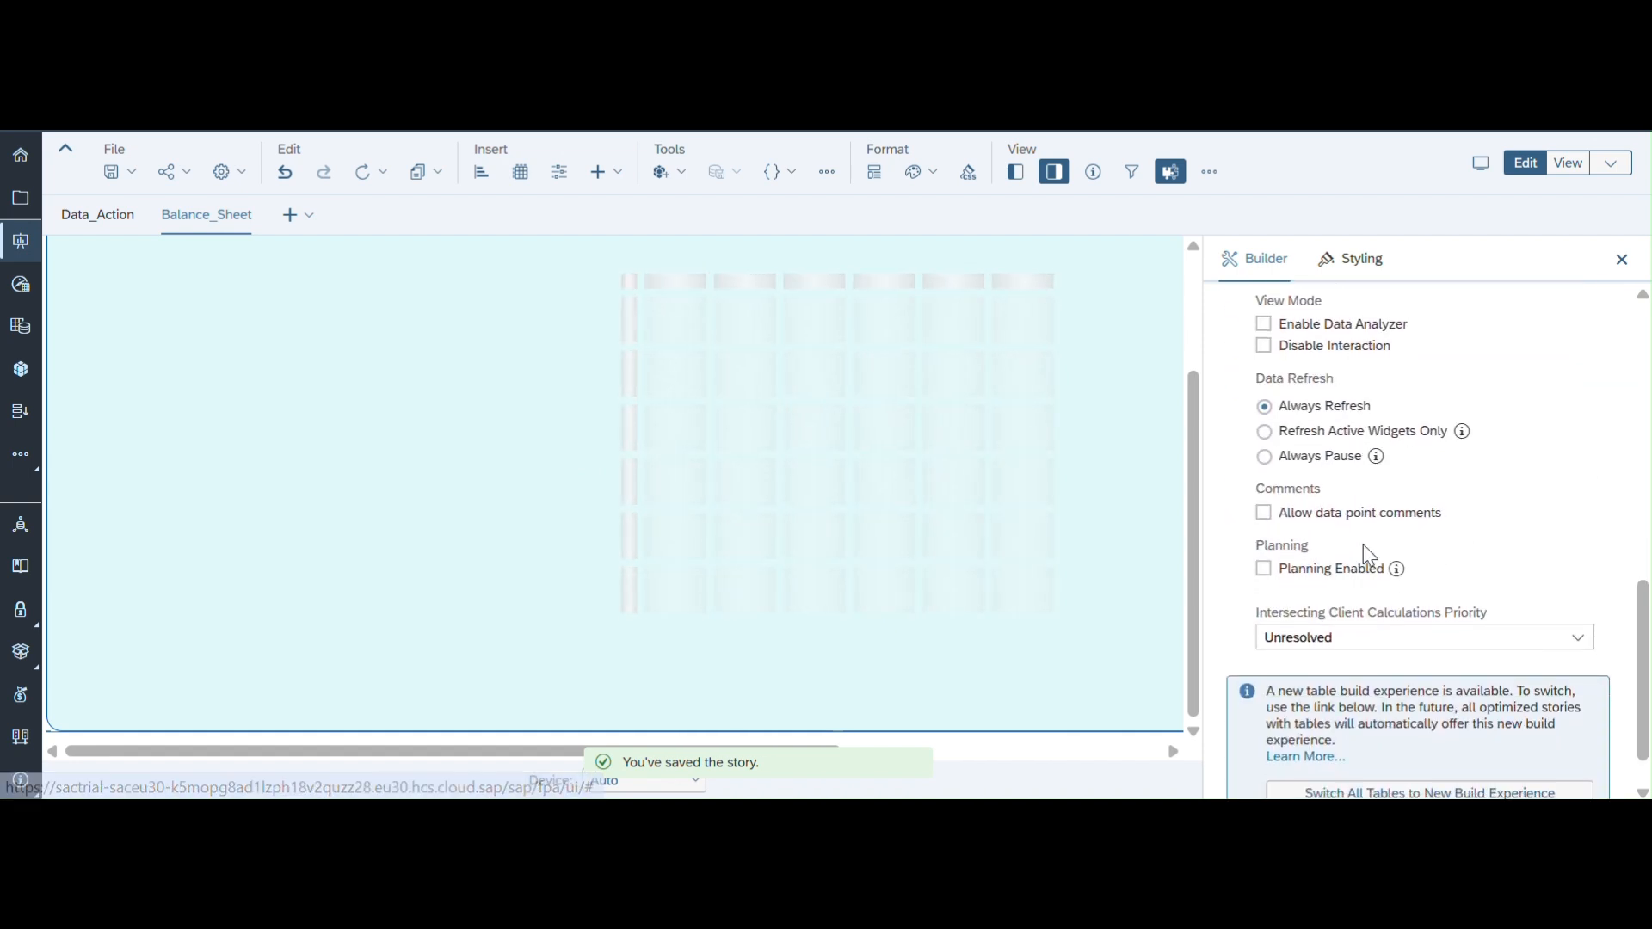
scroll(1366, 555, "up", 5)
scroll(1368, 555, "up", 3)
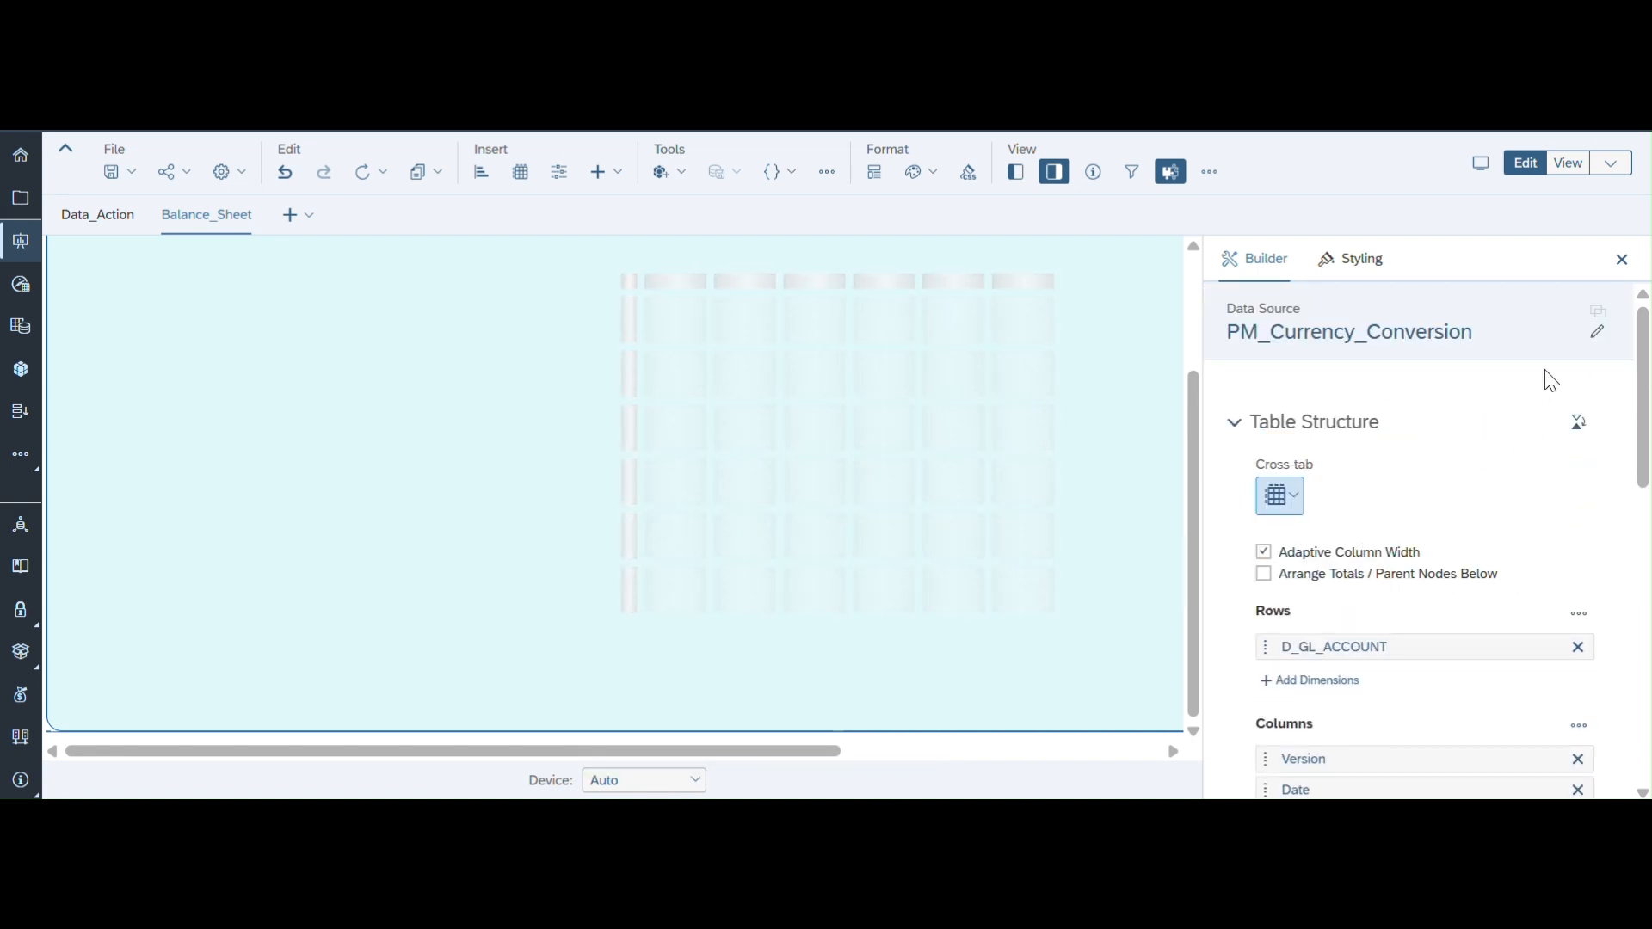
Step: Reset the Balance_Sheet table by reassigning the existing PM_Currency_Conversion model as its data source
left_click(1597, 333)
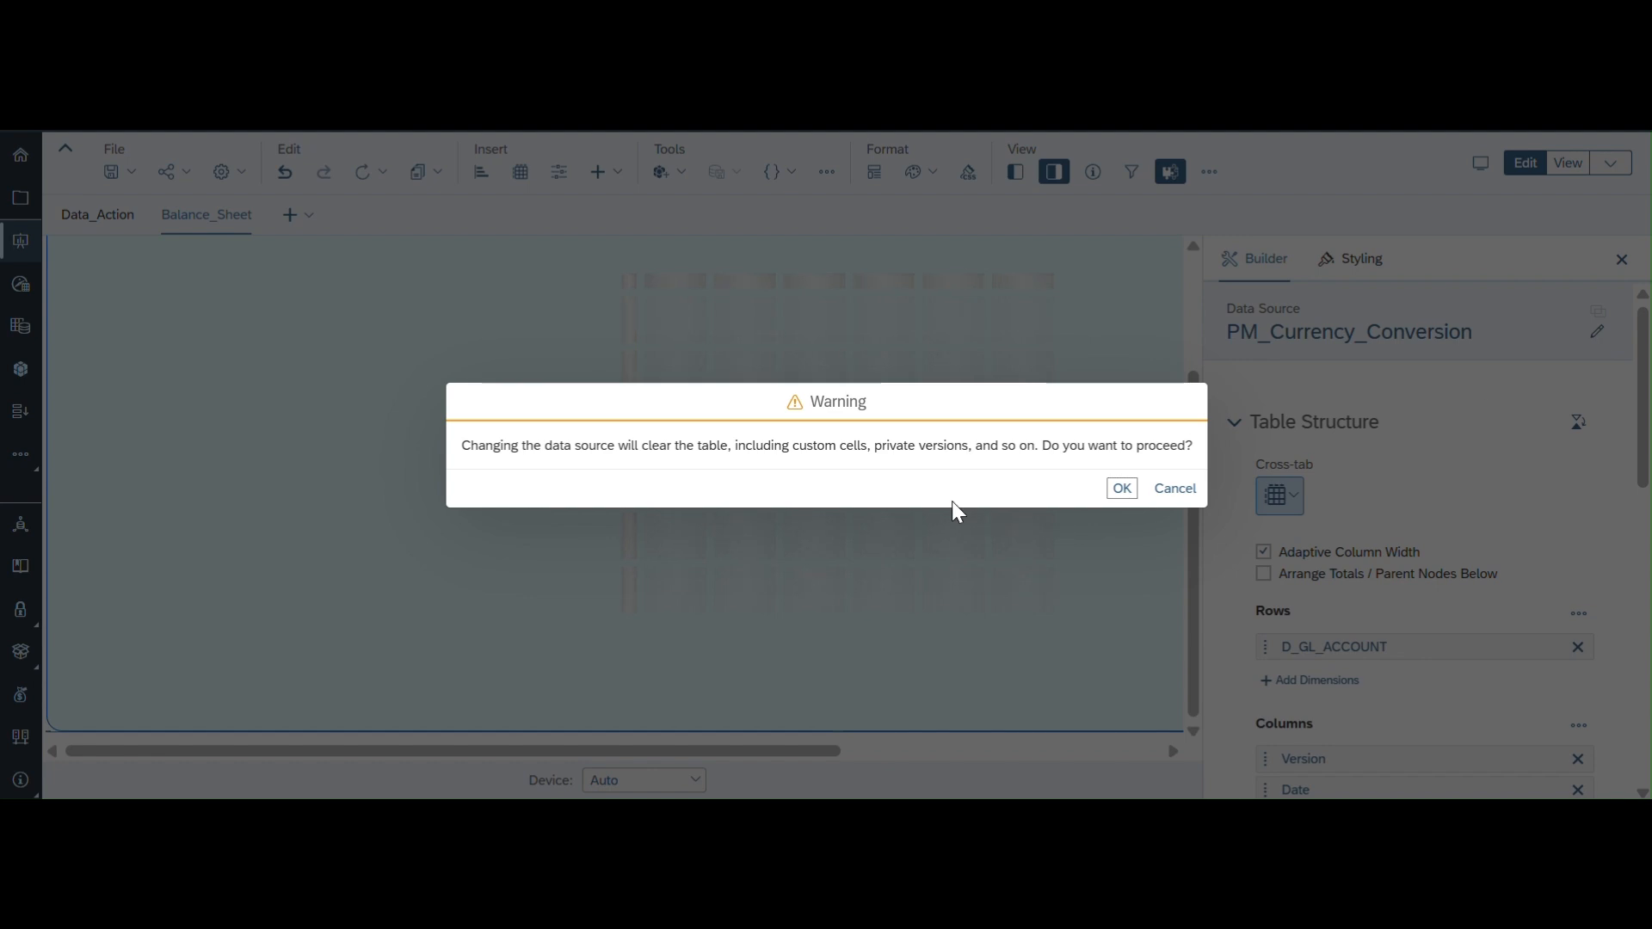
left_click(1121, 488)
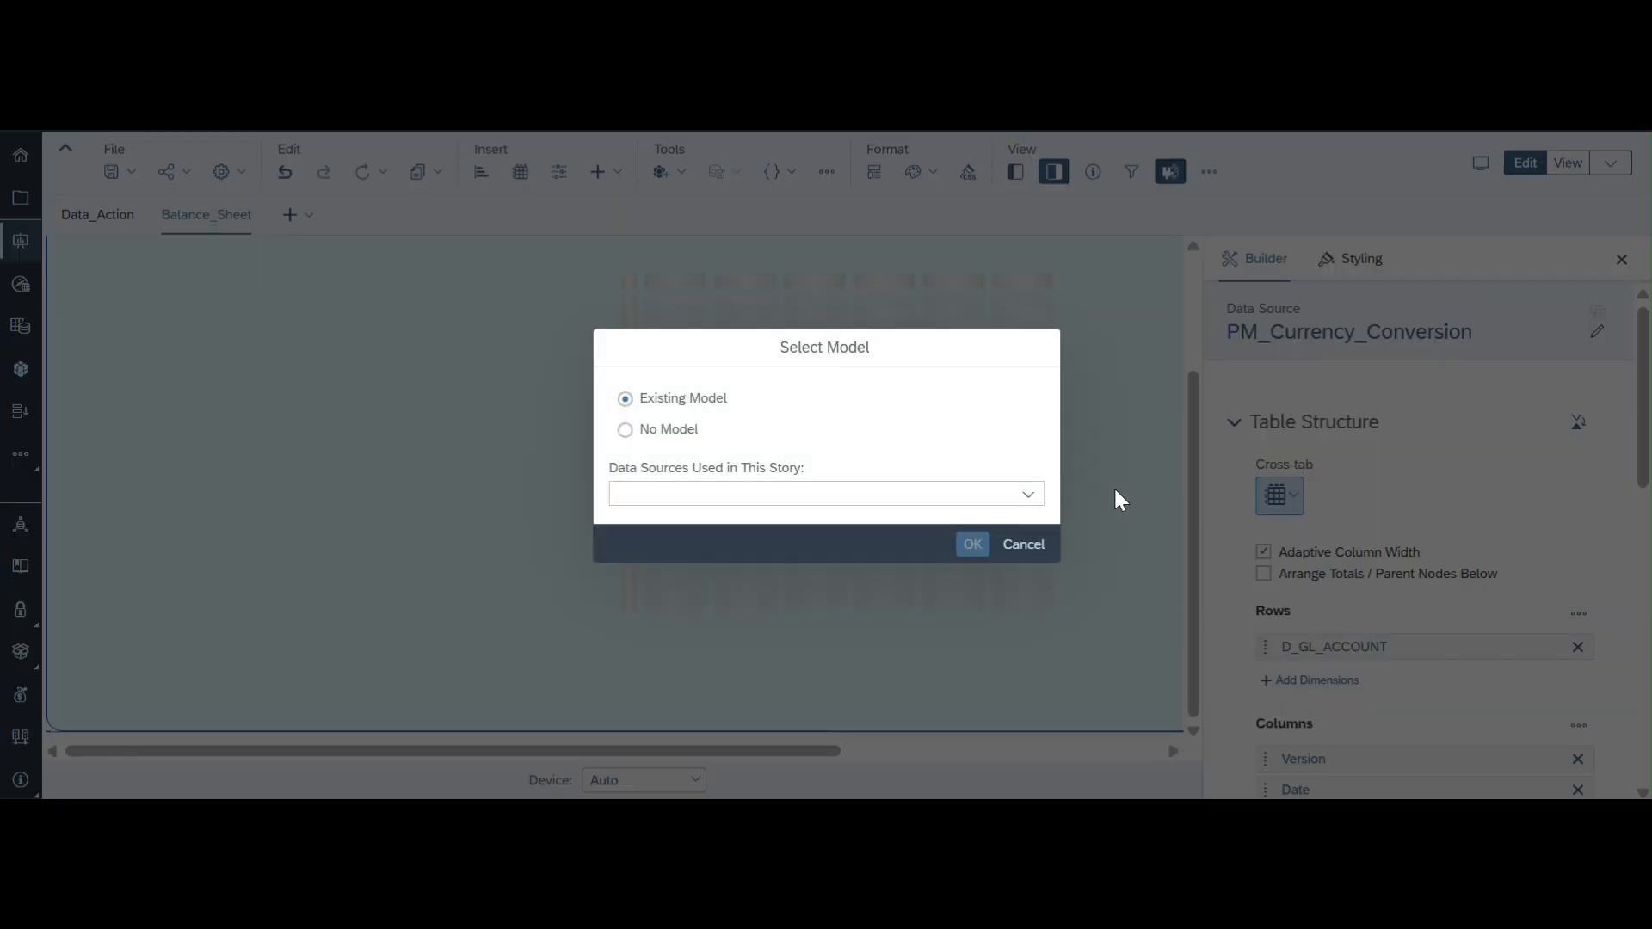
left_click(751, 555)
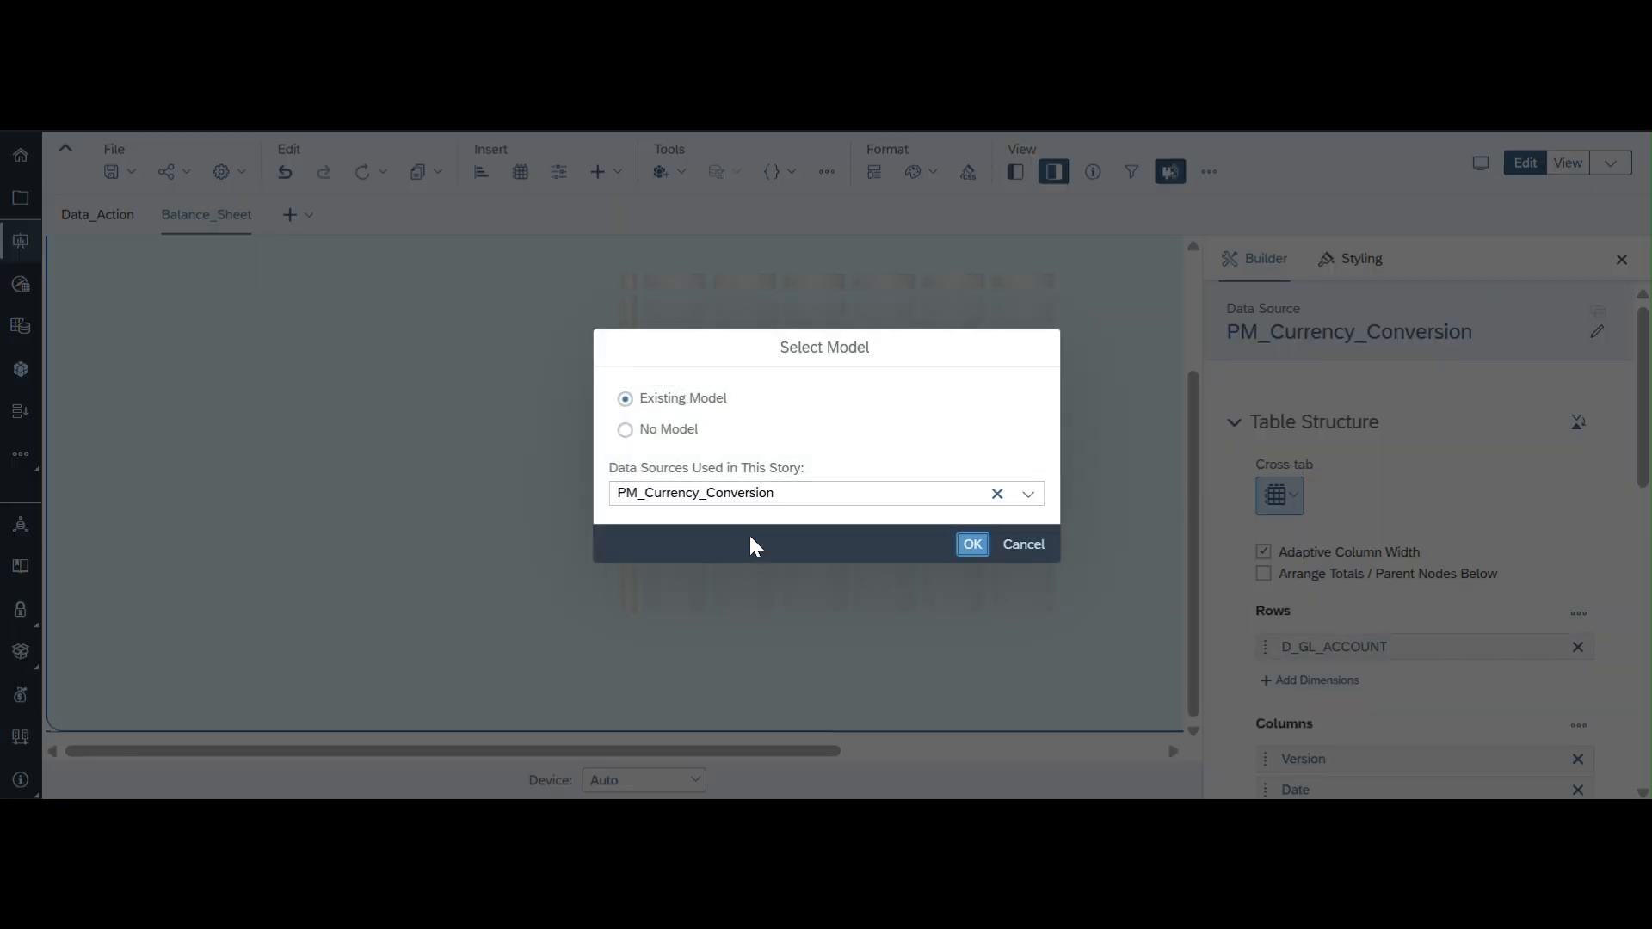
left_click(973, 545)
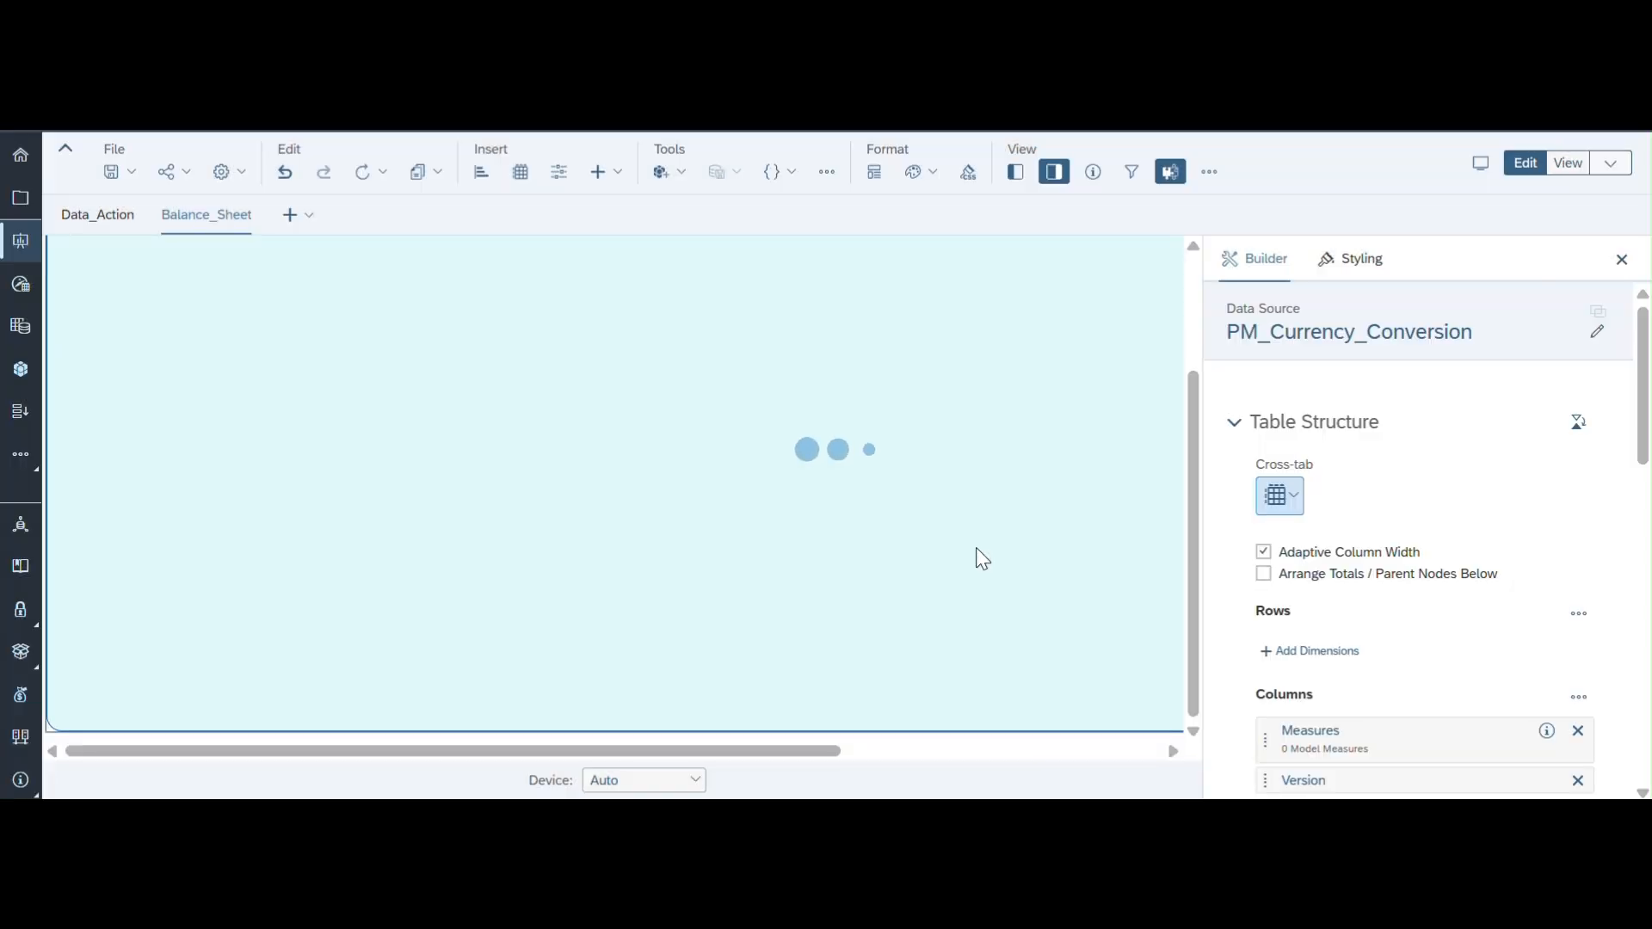
Step: Add CM_BS_GC alongside Balance sheet Value in the Measures filter of the cleared table
scroll(1255, 671, "down", 4)
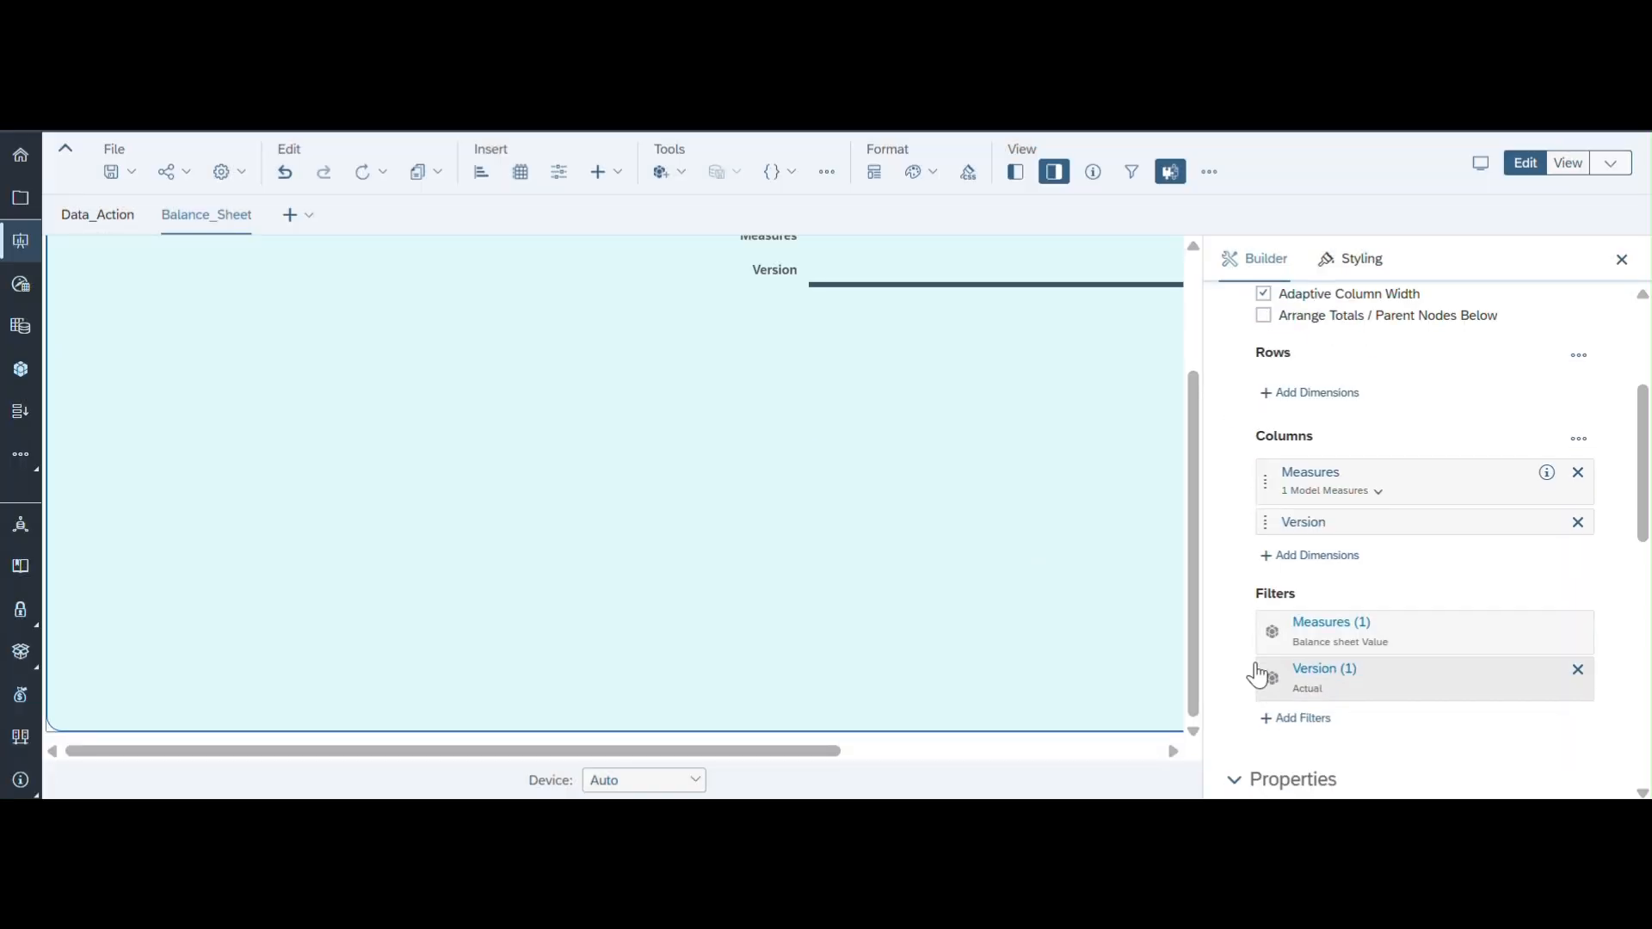
left_click(1375, 550)
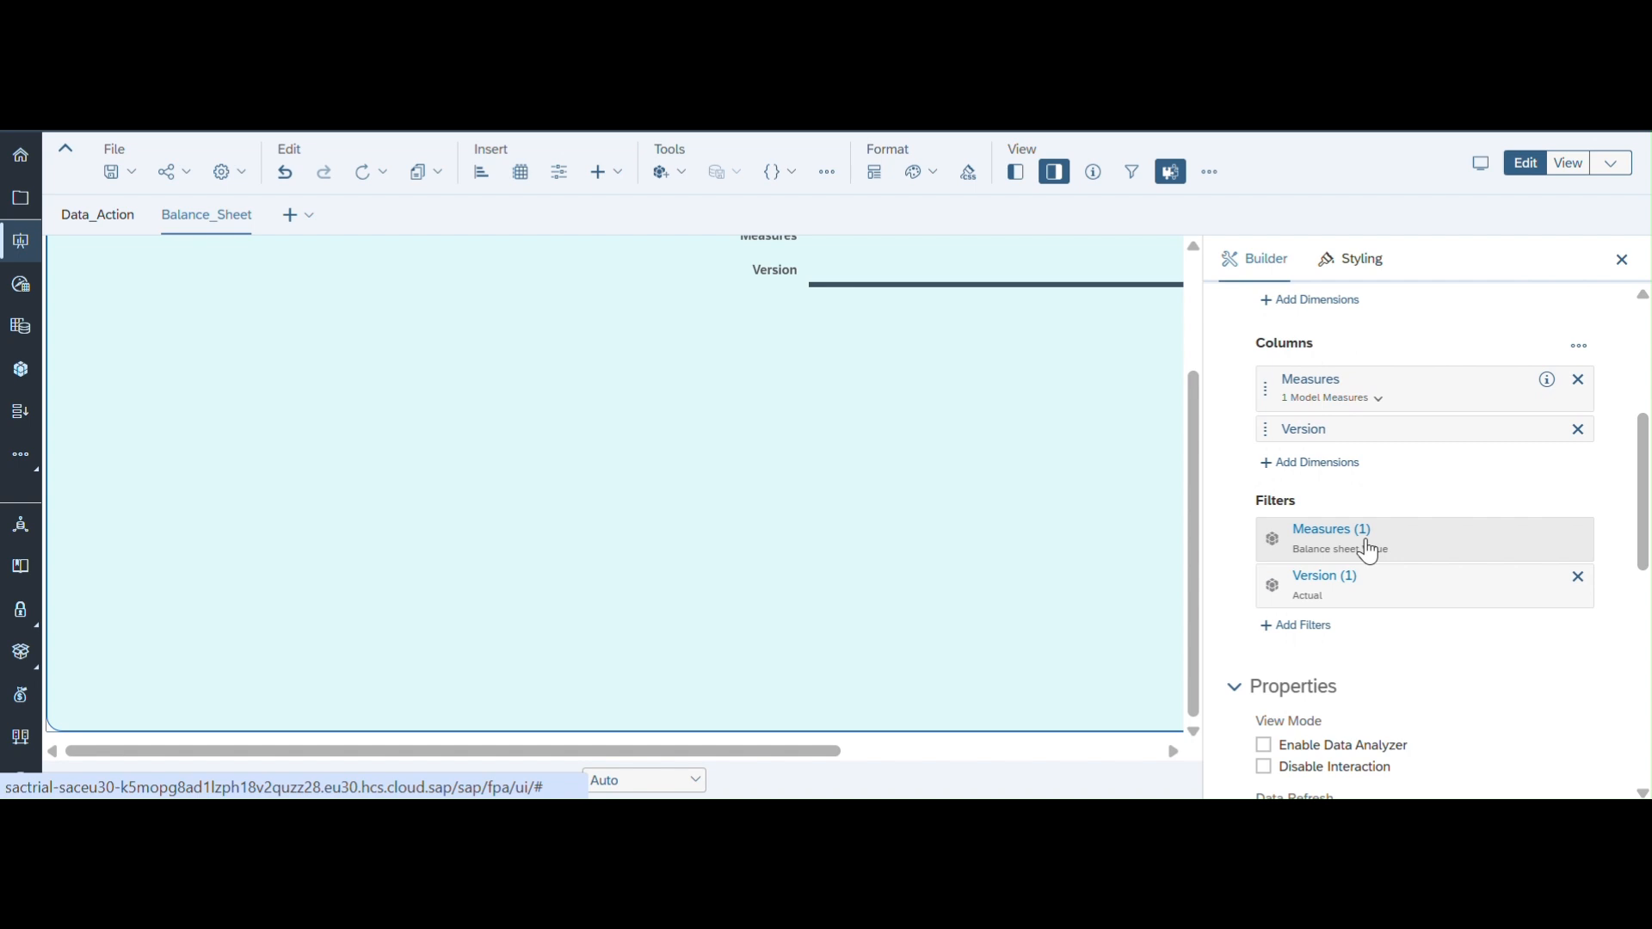
left_click(1369, 552)
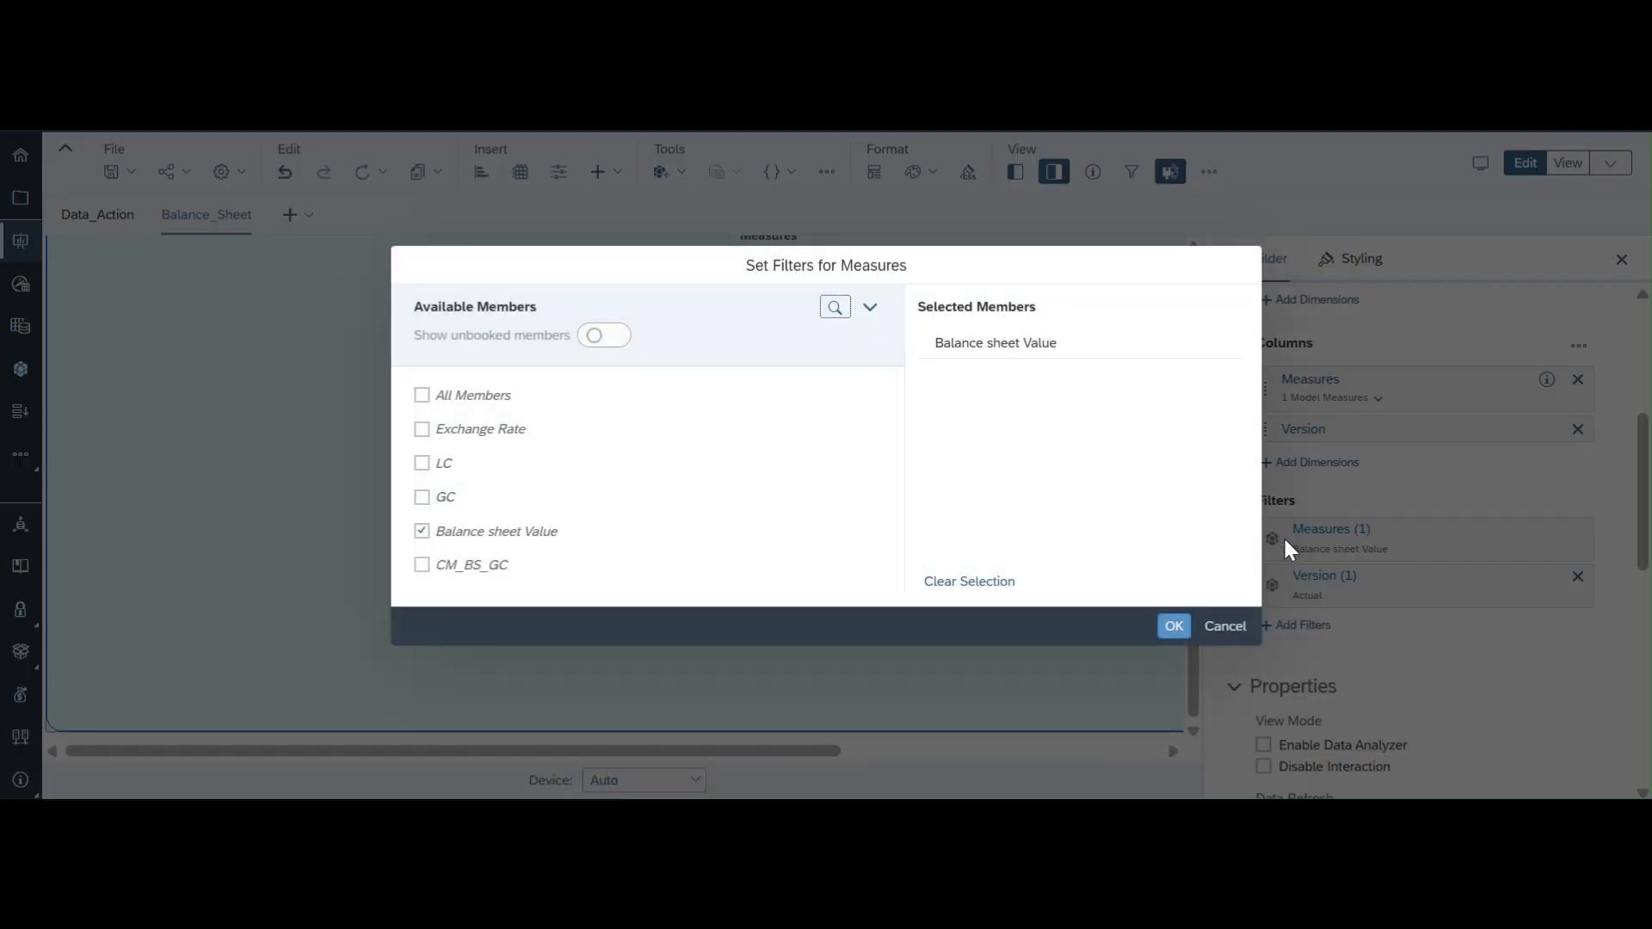
left_click(421, 565)
left_click(1174, 627)
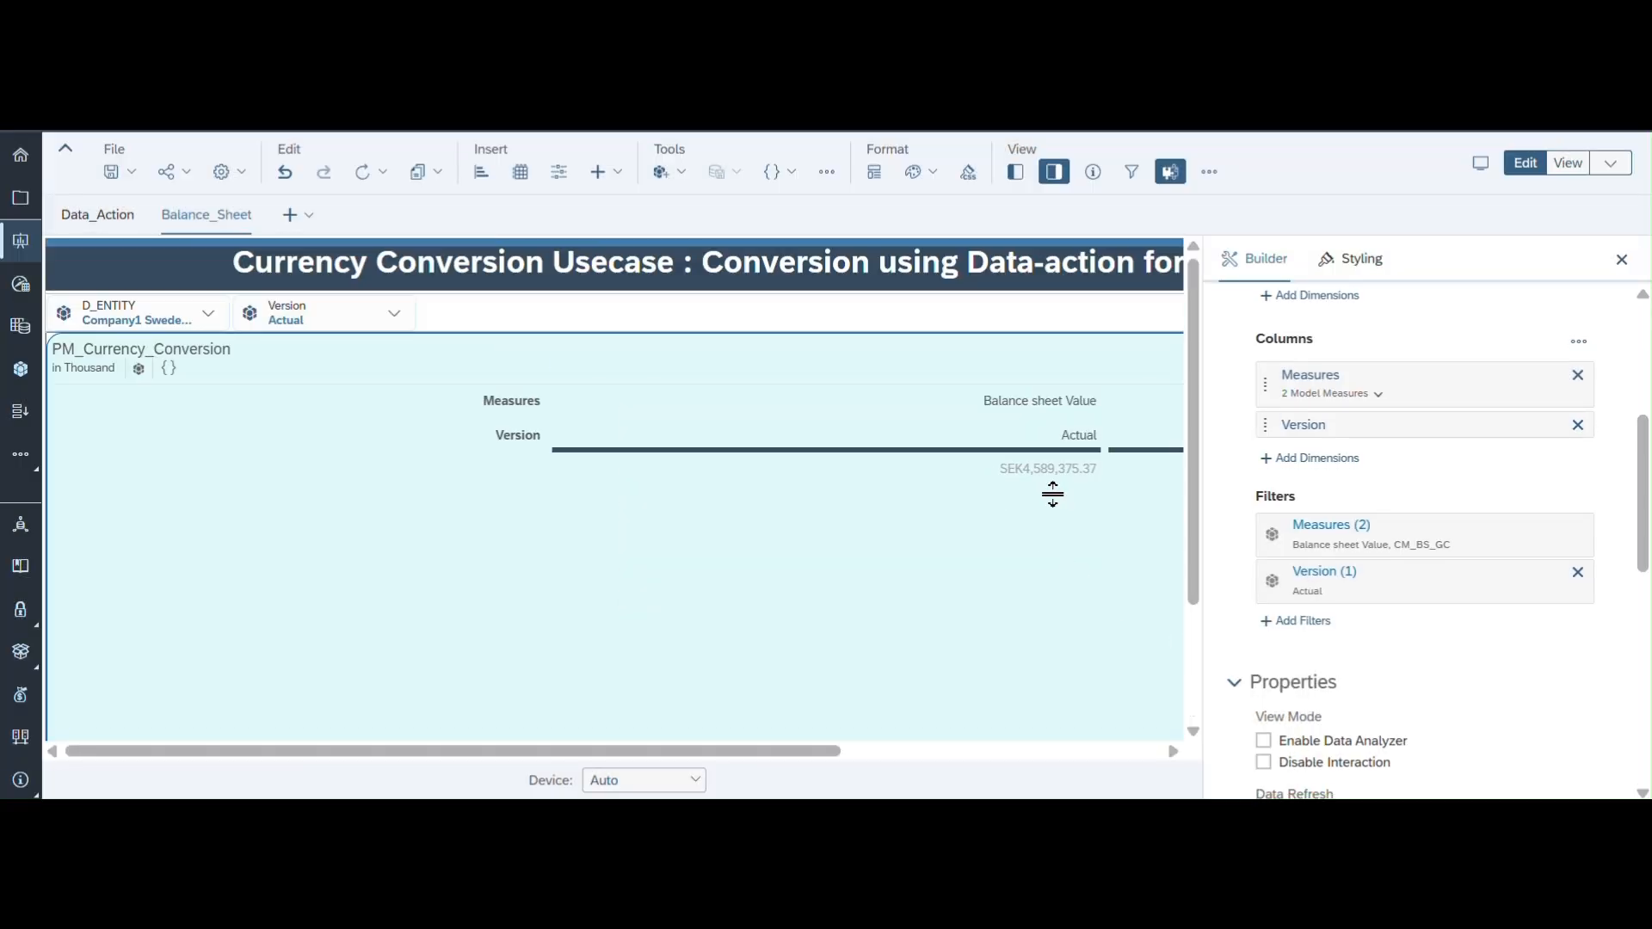
Step: Add the D_GL_ACCOUNT dimension to the rows of the Balance_Sheet table
scroll(1360, 387, "up", 2)
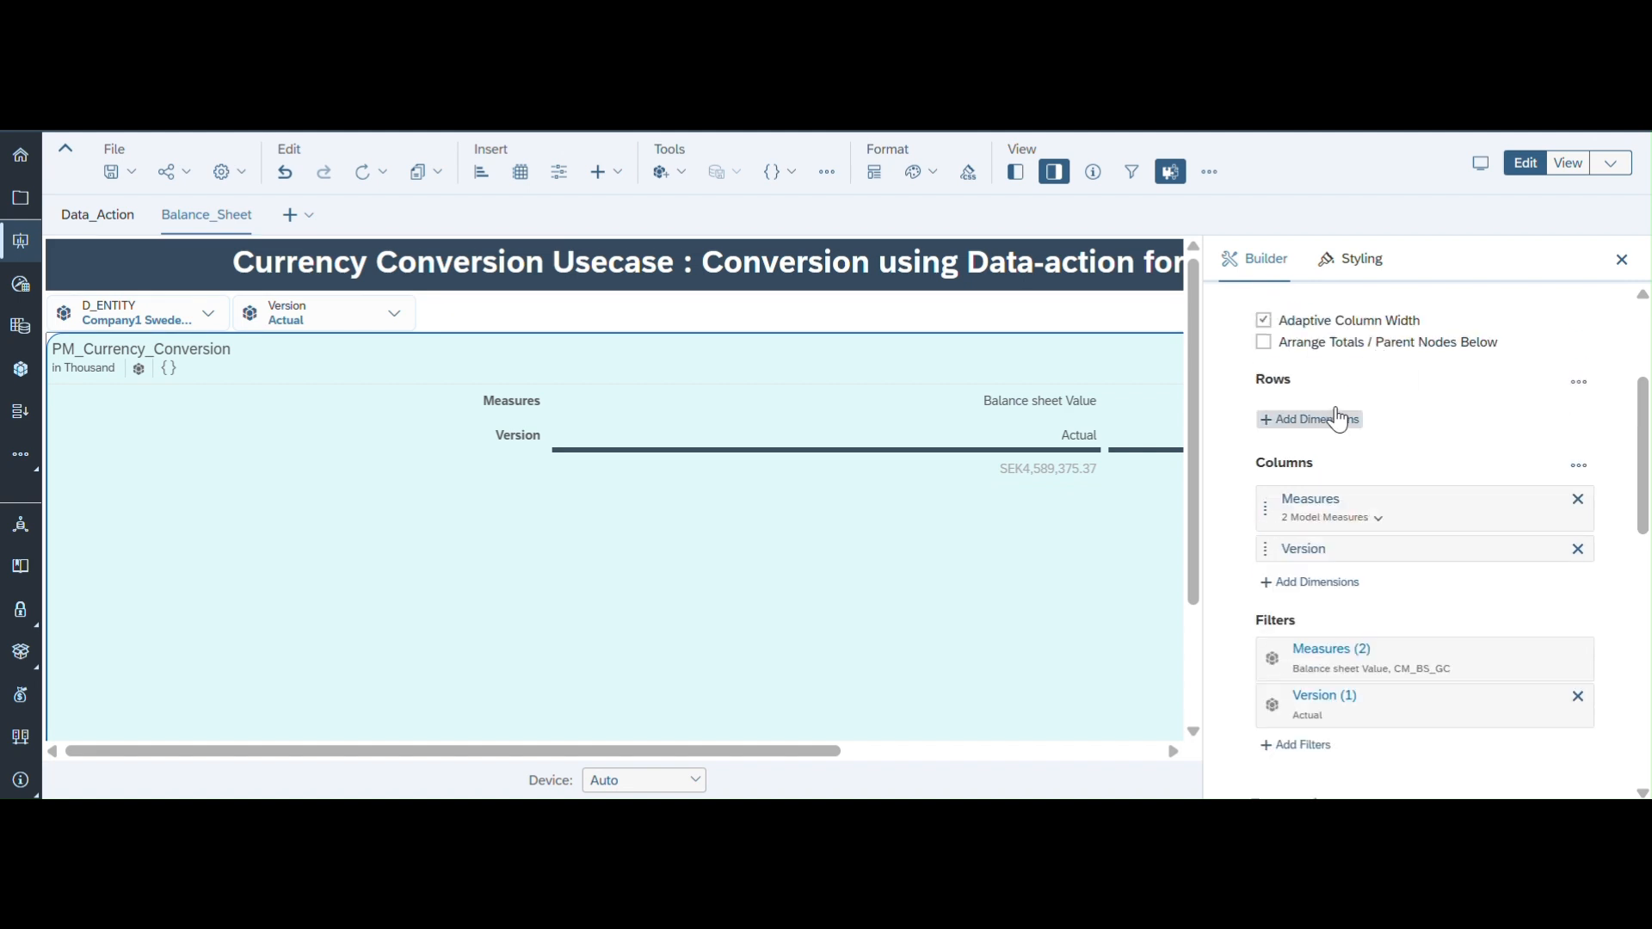
left_click(1337, 420)
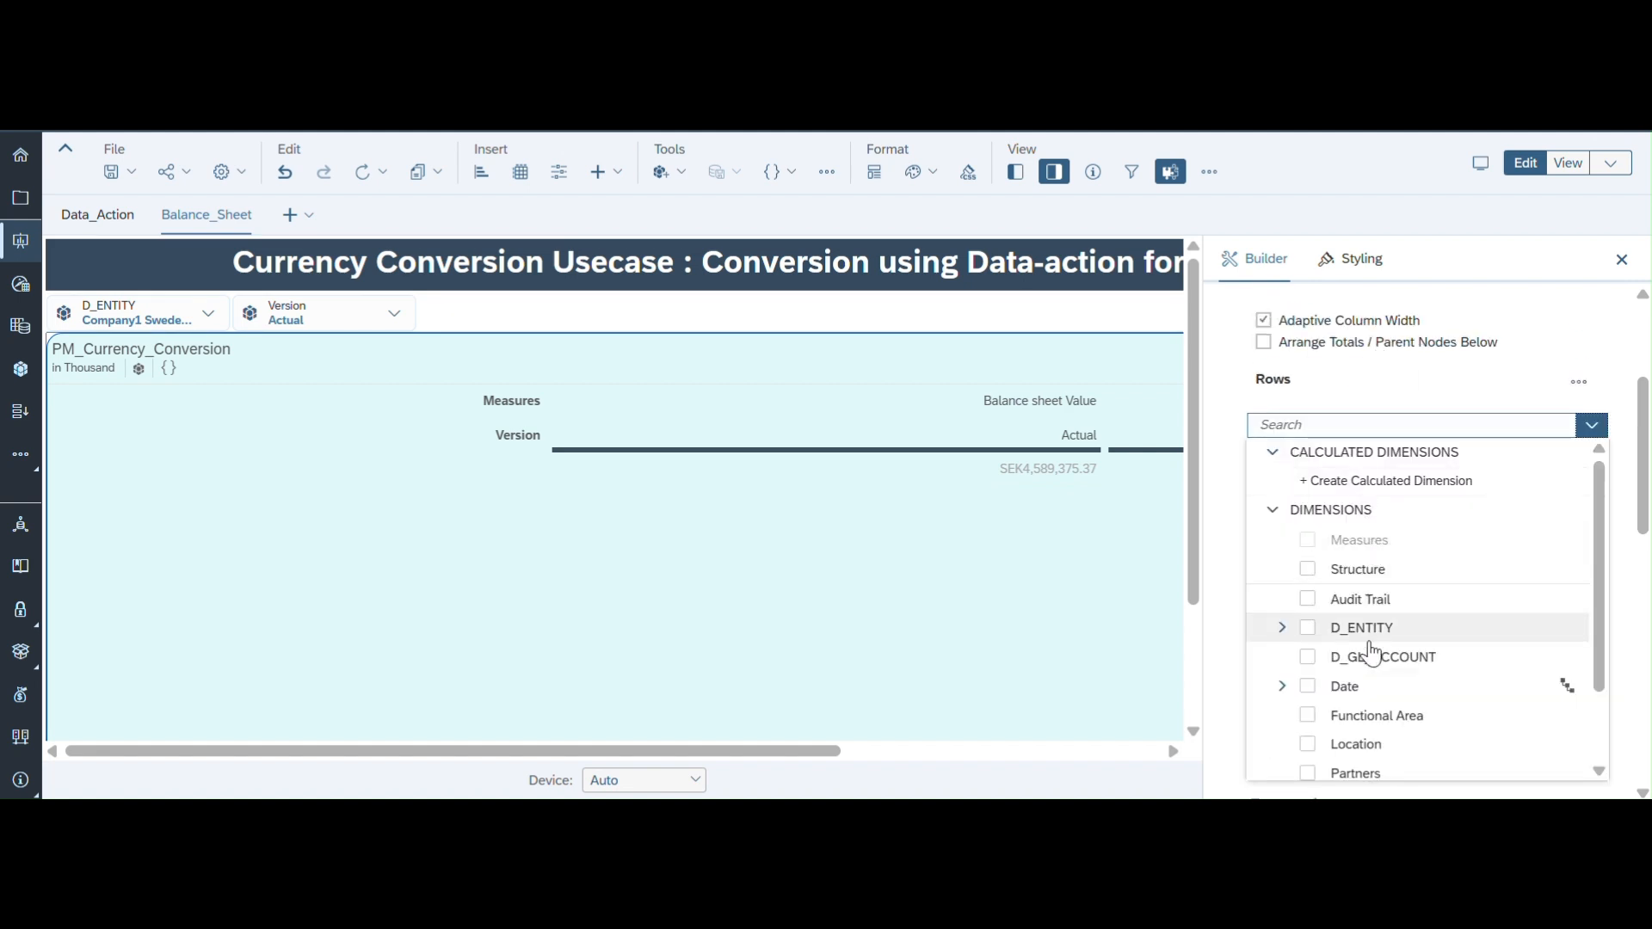
left_click(1360, 657)
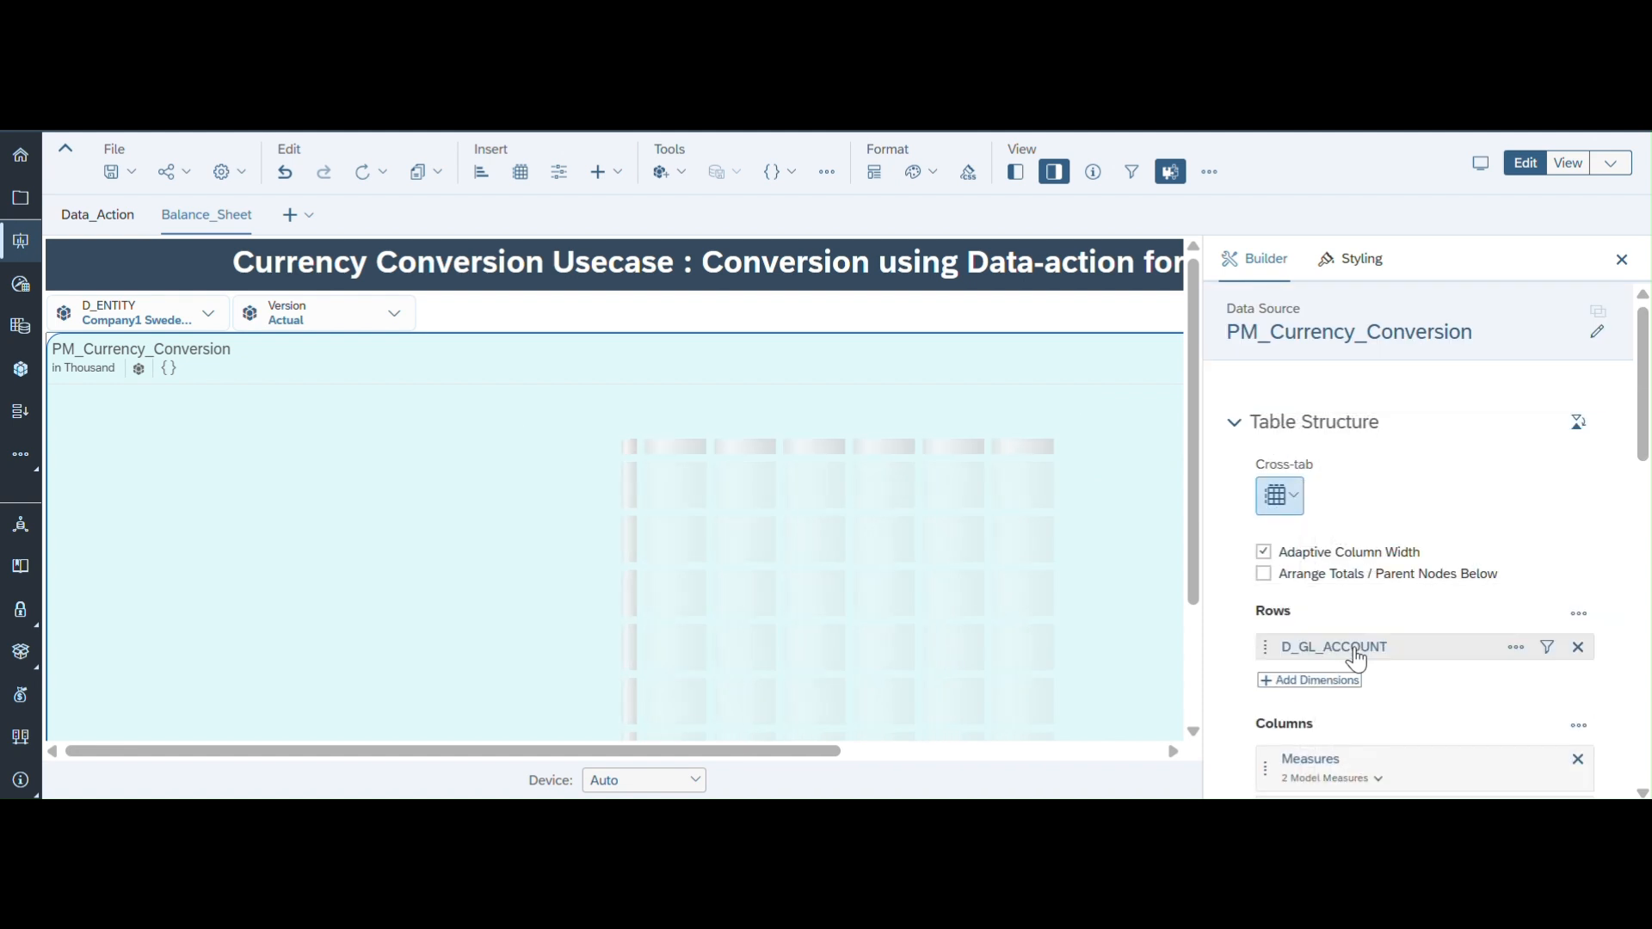
Step: Add D_ENTITY to the table's rows, place it before D_GL_ACCOUNT, and hide the builder pane
left_click(1302, 681)
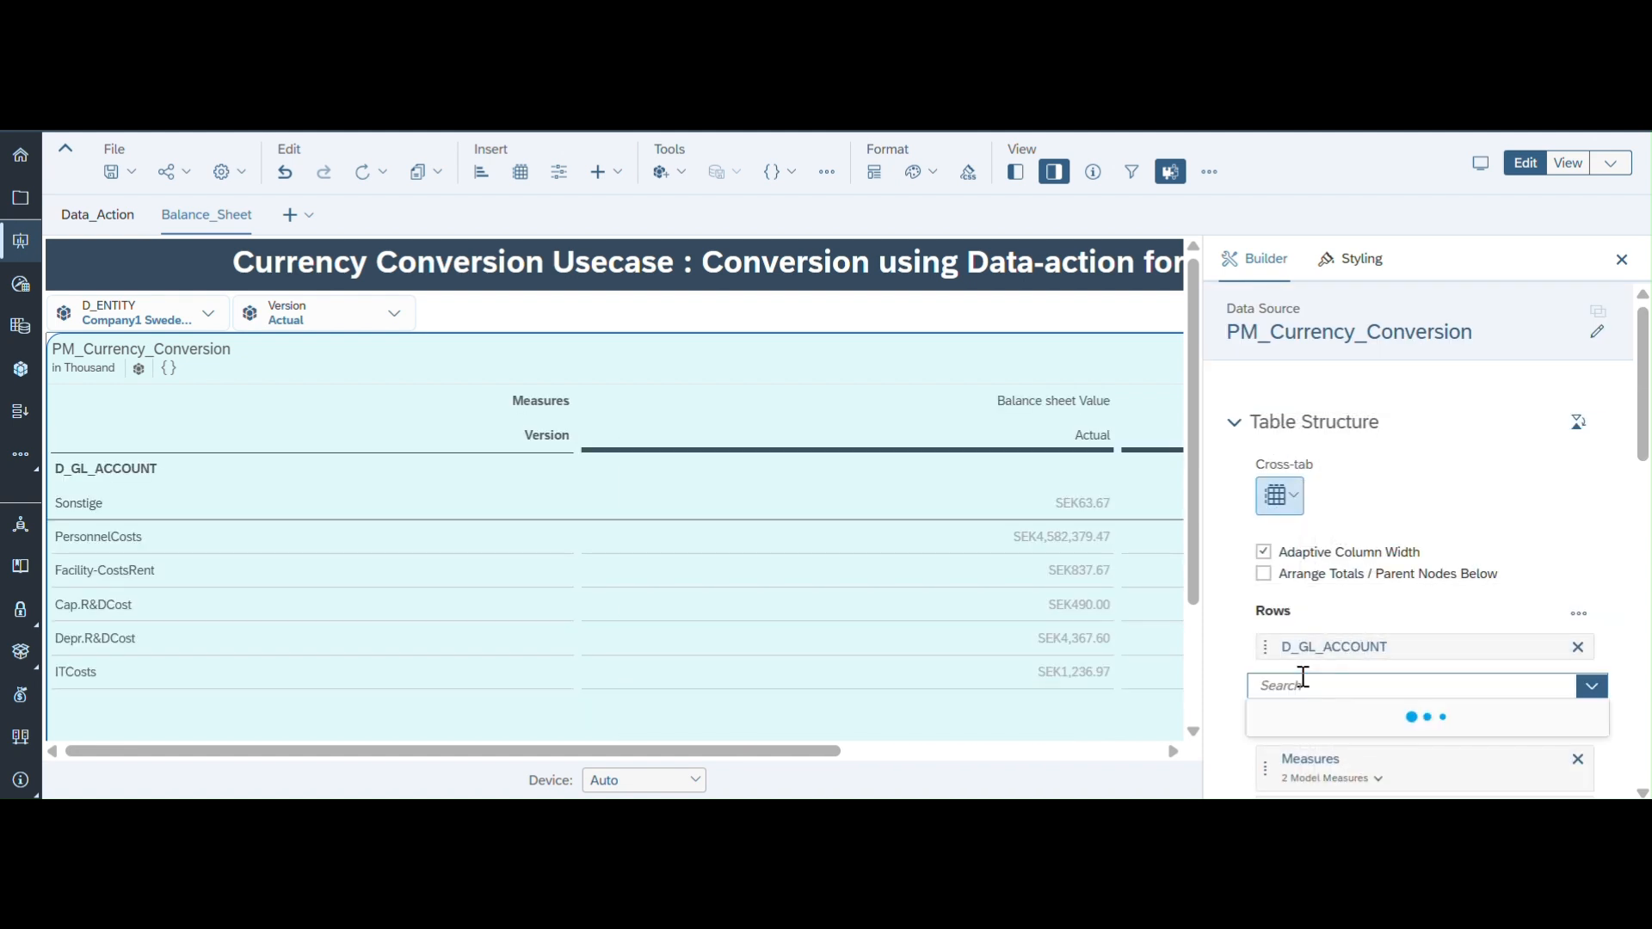
scroll(1334, 749, "down", 3)
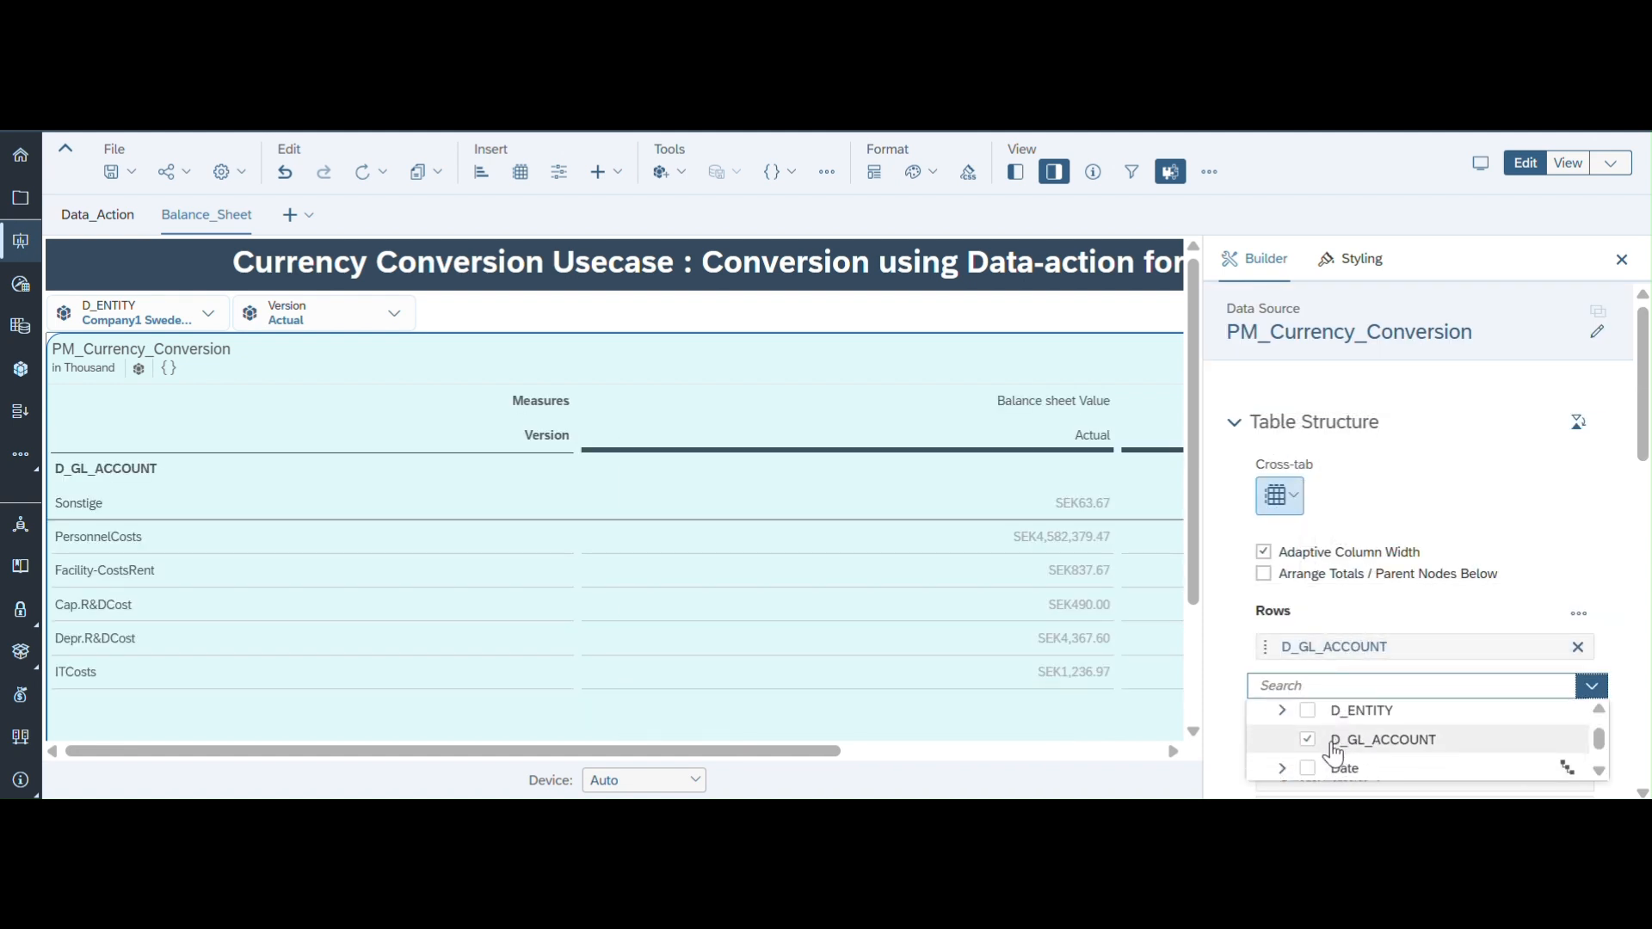
left_click(1438, 432)
left_click_drag(1369, 687, 1365, 648)
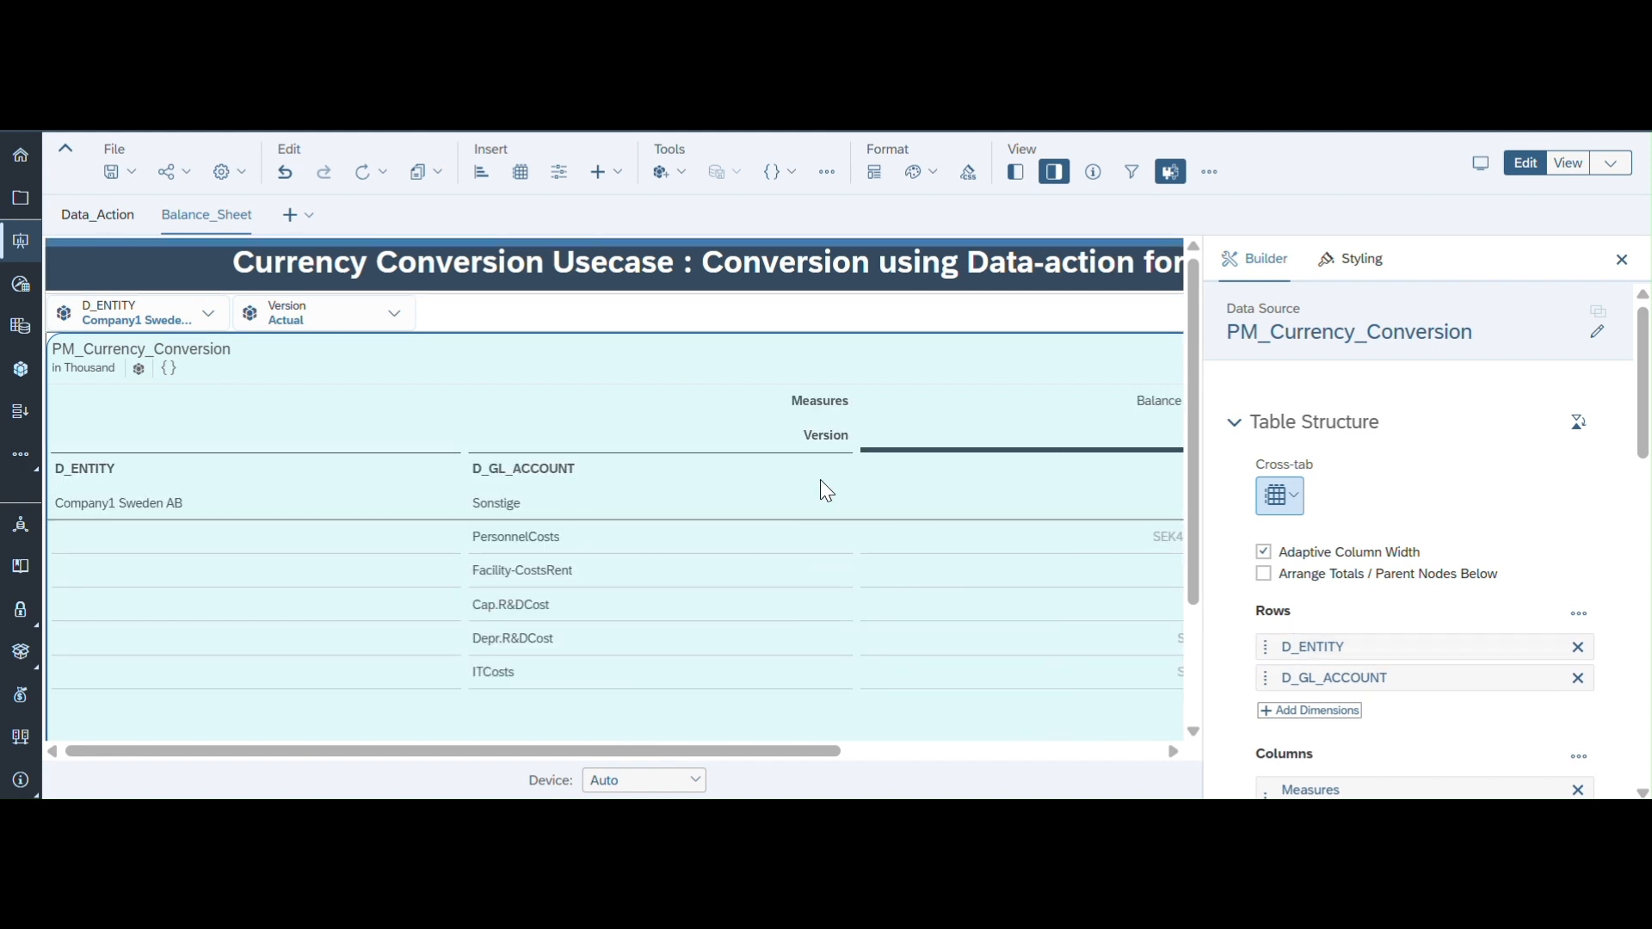
left_click(1052, 173)
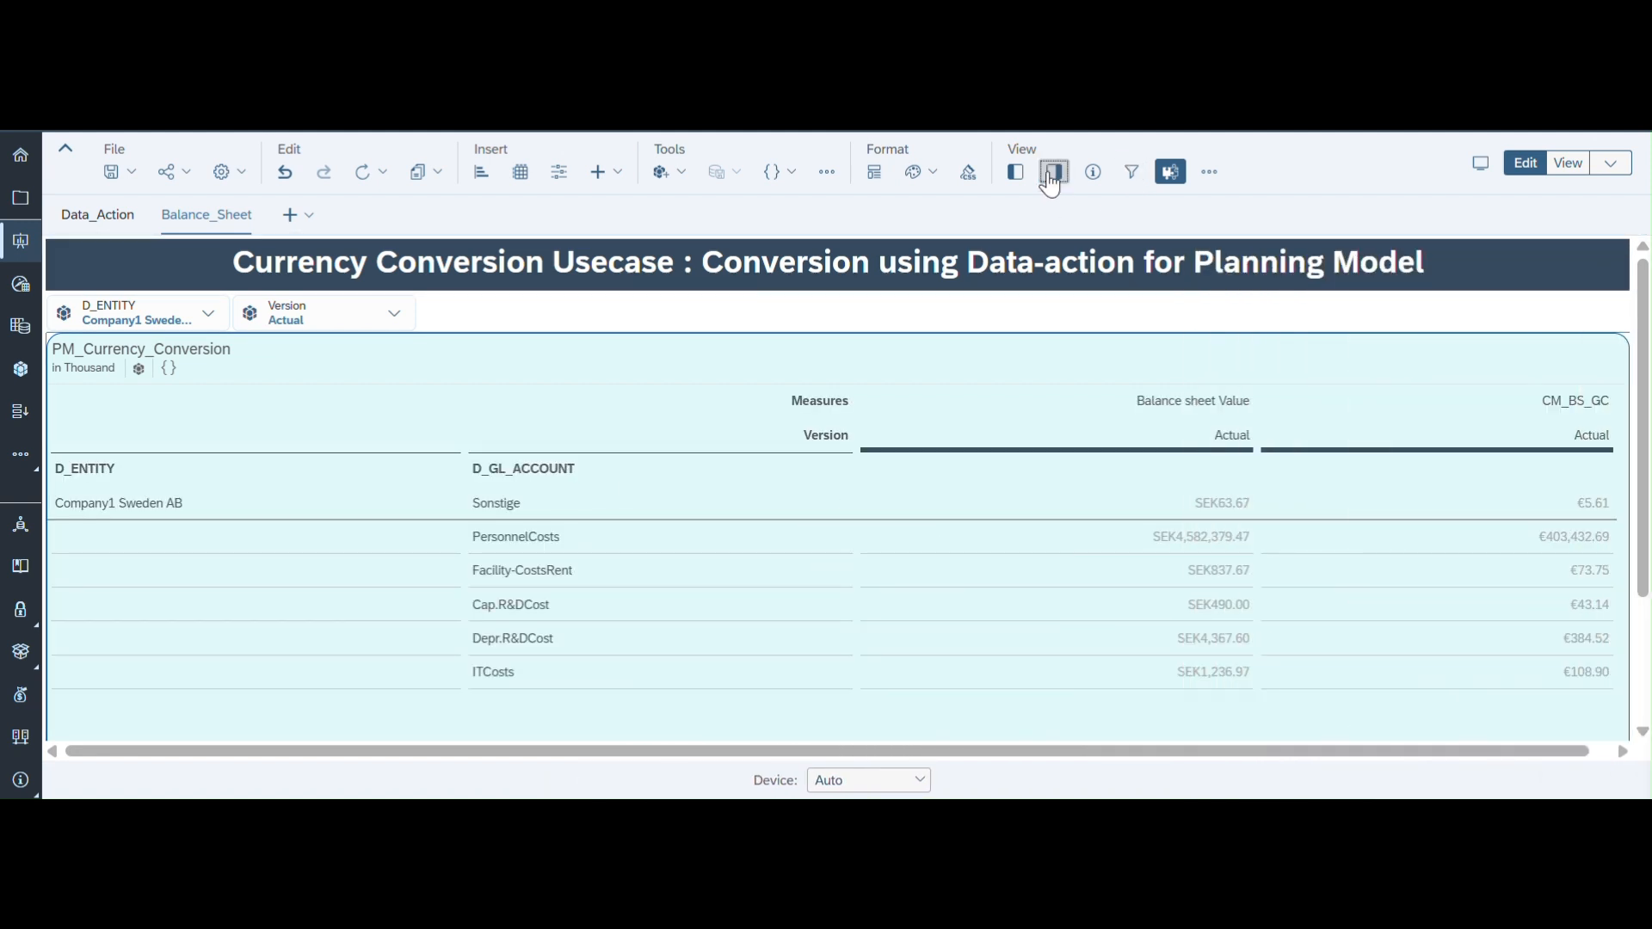